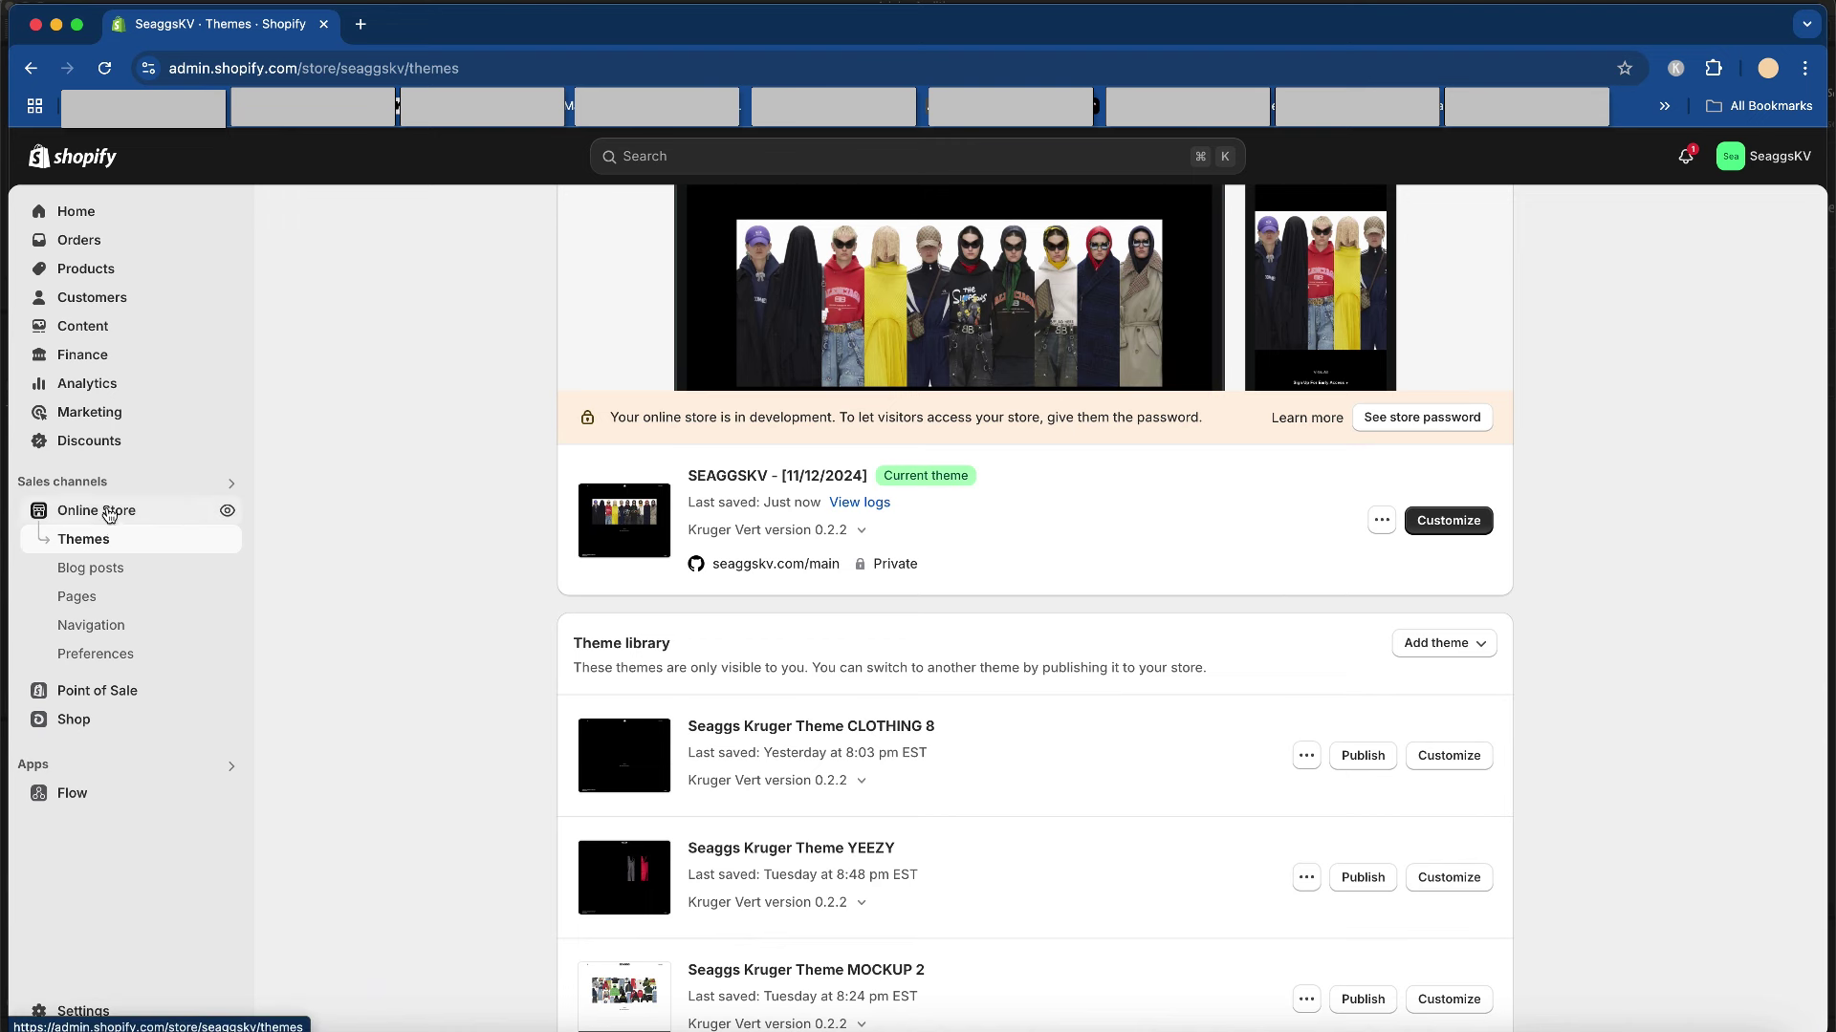
# - Open the current theme SEAGGSKV - [11/12/2024] for customization and show the Kruger Grid section's settings
pyautogui.click(1474, 646)
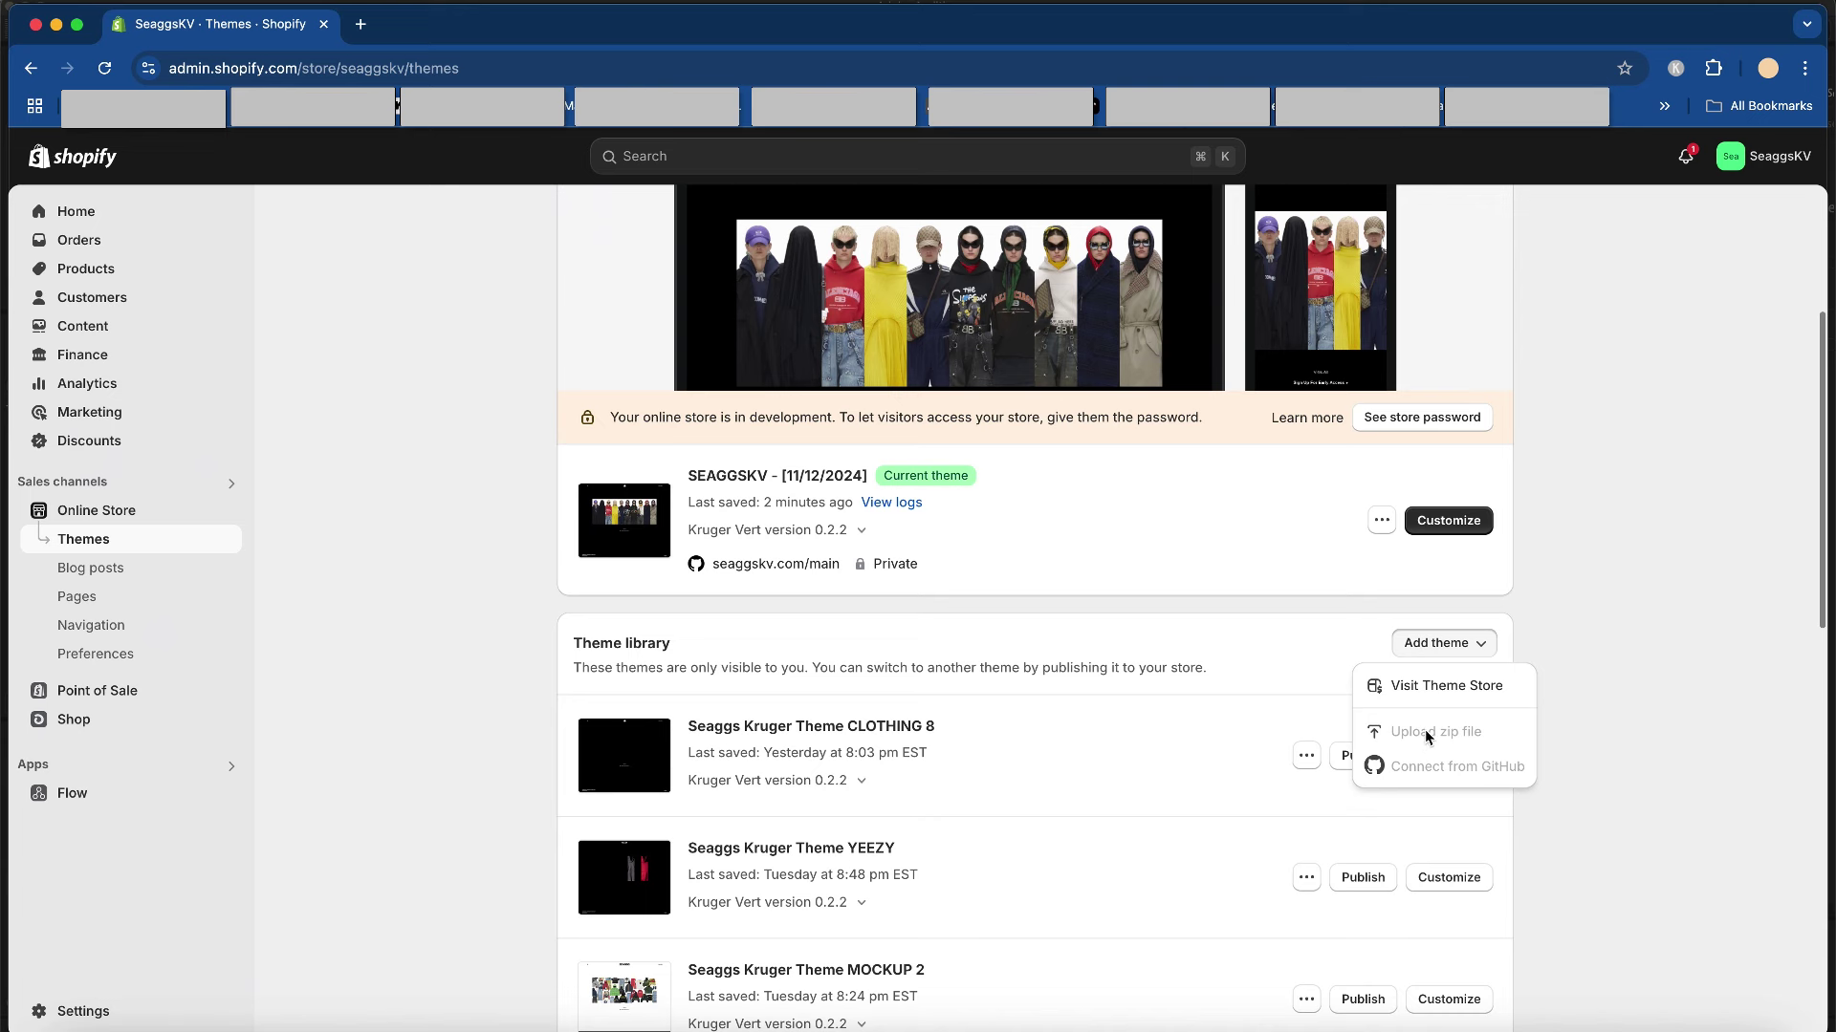
pyautogui.click(1297, 651)
pyautogui.scroll(-3, 956, 737)
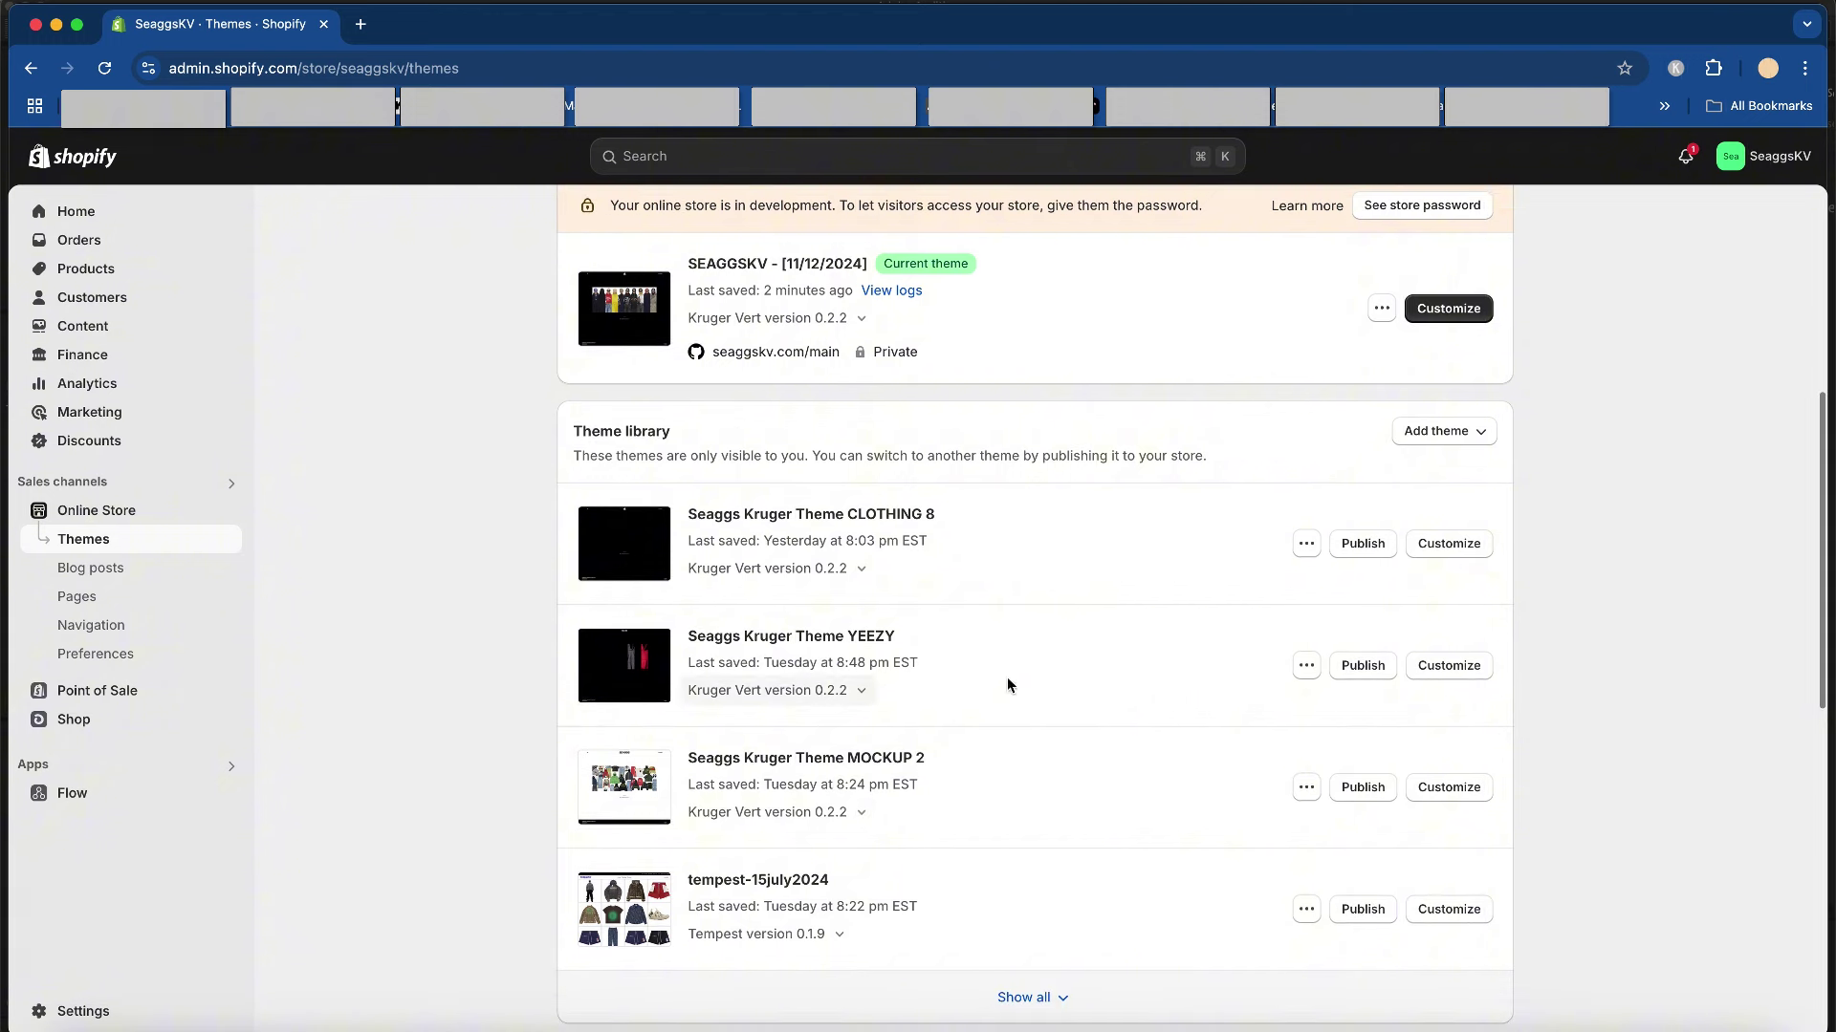
pyautogui.scroll(2, 902, 502)
pyautogui.click(1453, 430)
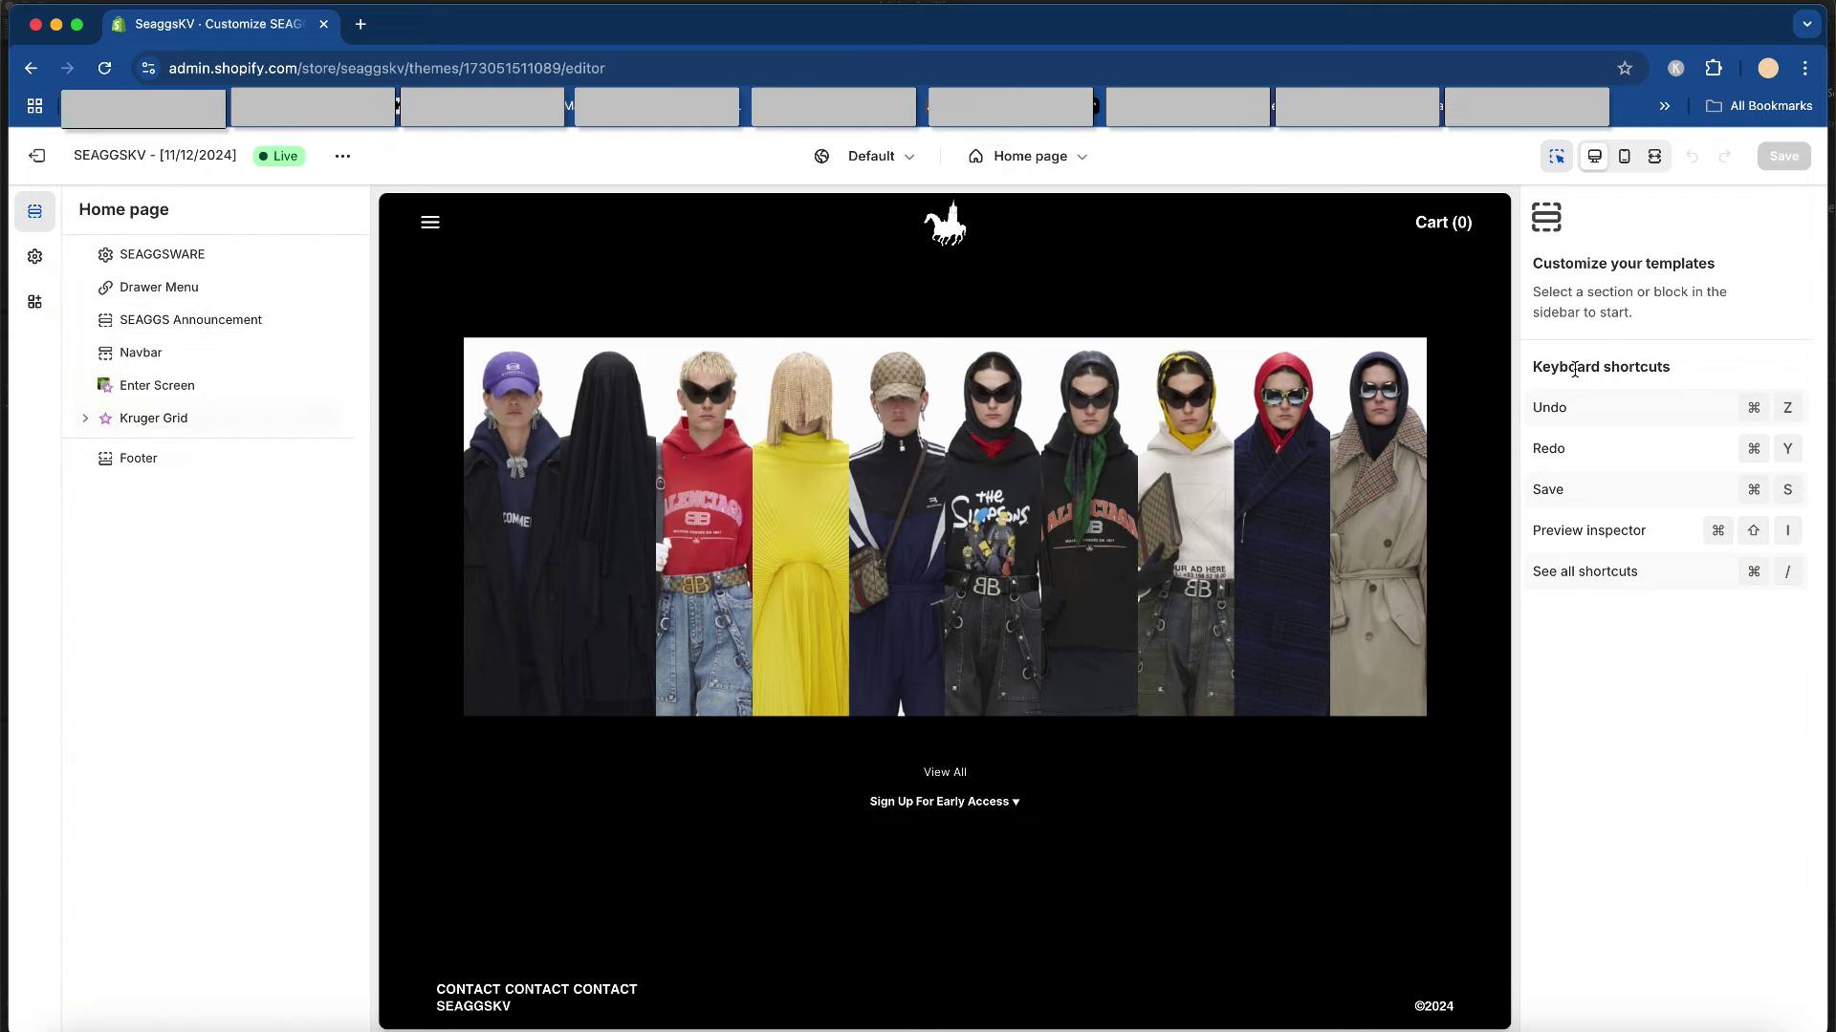
pyautogui.click(273, 417)
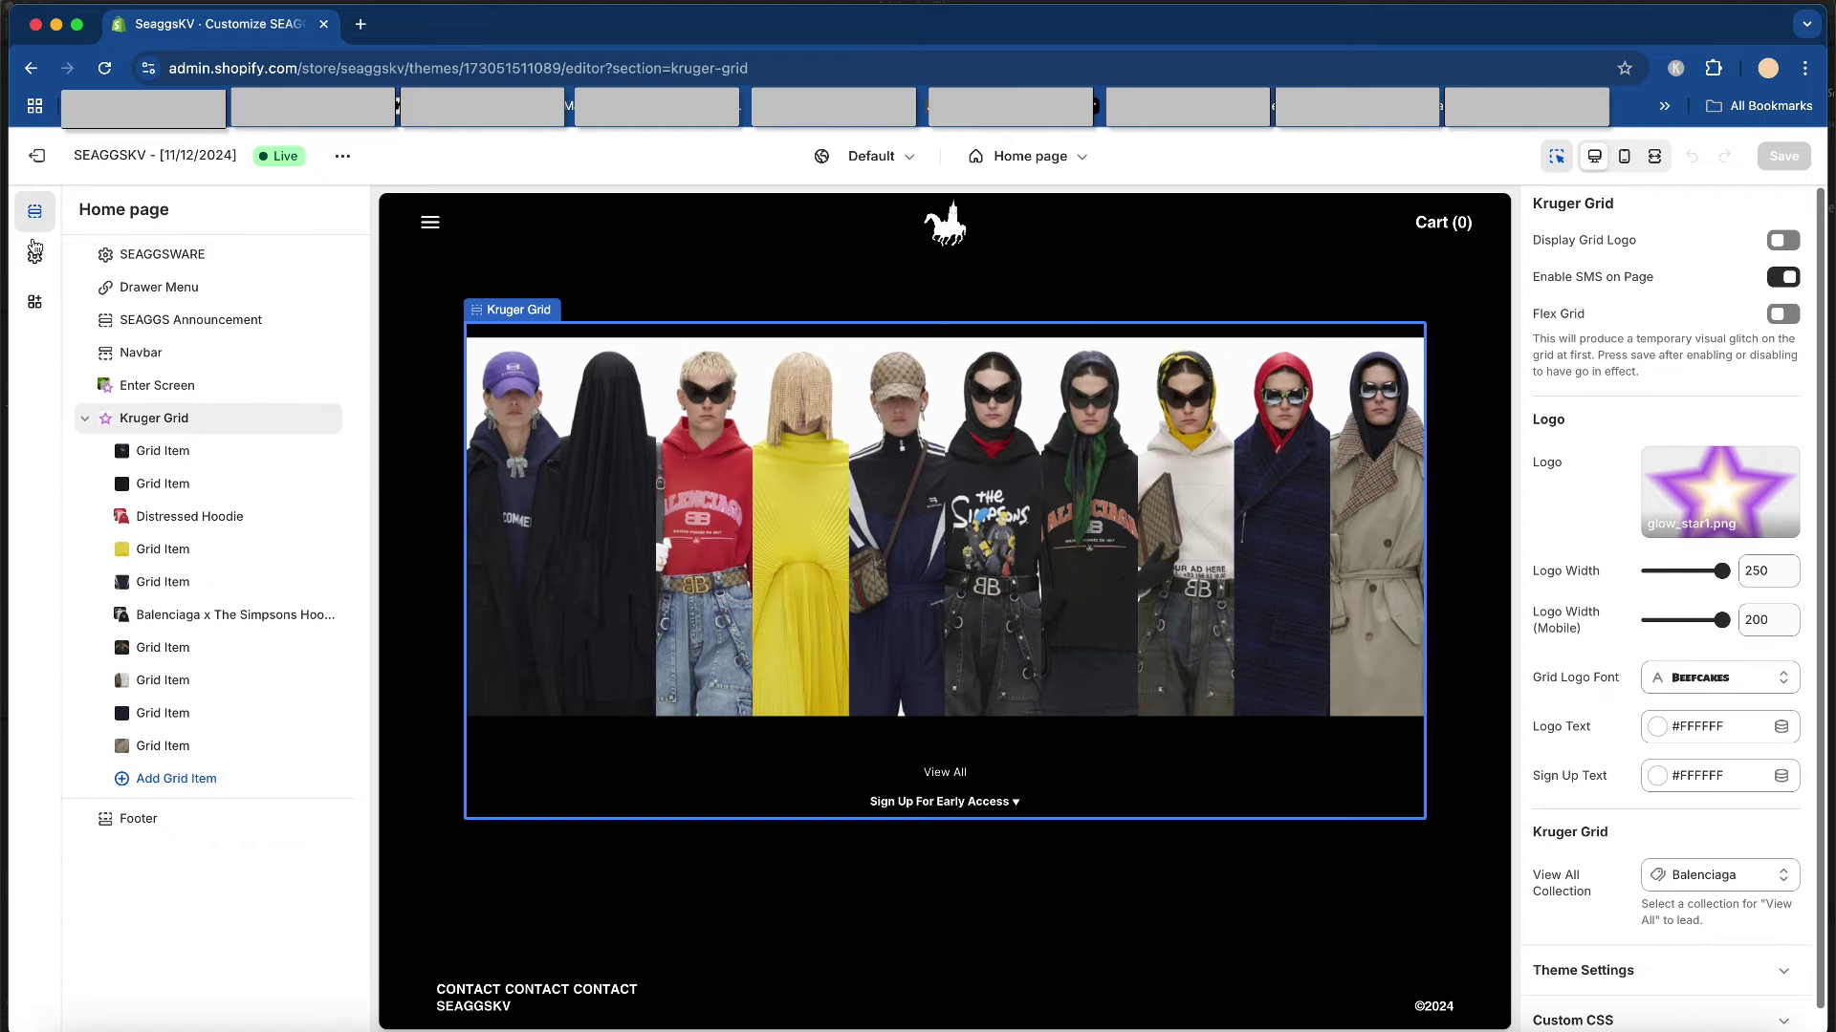
# - Review the Home Page category in the theme settings, including its background position, overlay and SMS background options
pyautogui.click(41, 271)
pyautogui.scroll(-1, 183, 478)
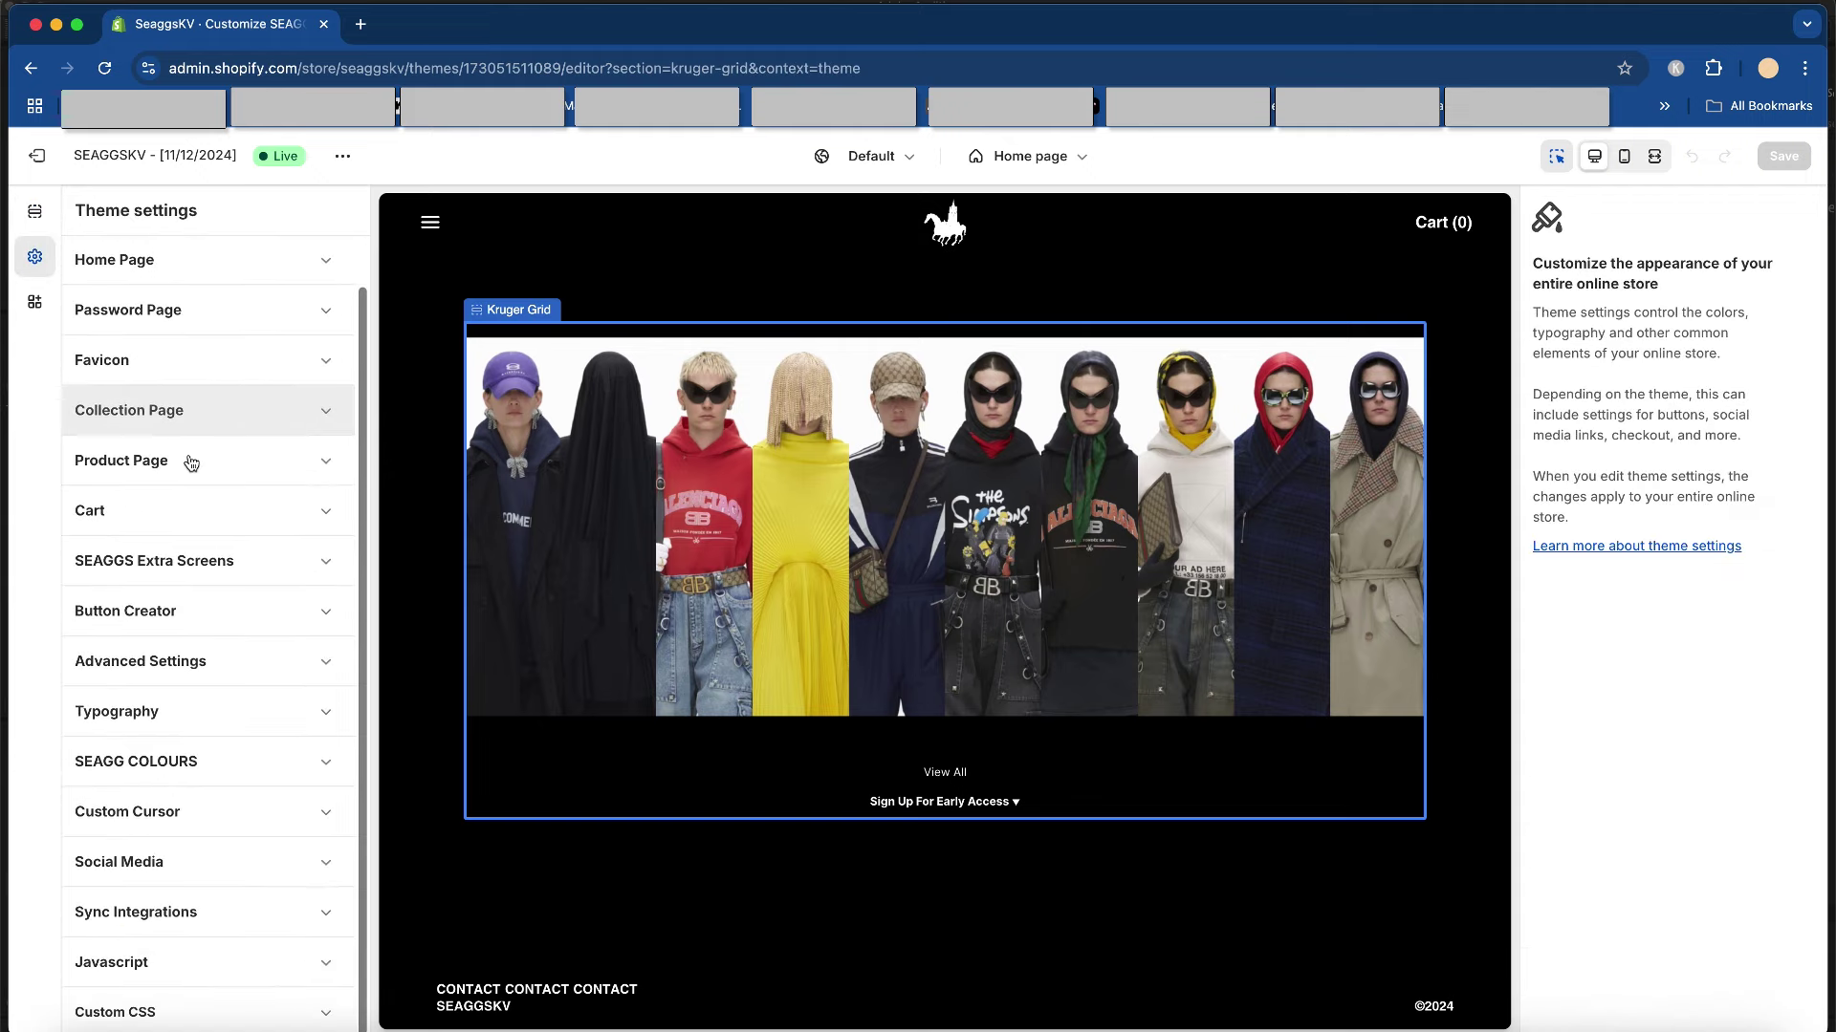
pyautogui.scroll(1, 178, 464)
pyautogui.click(254, 299)
pyautogui.scroll(-8, 226, 431)
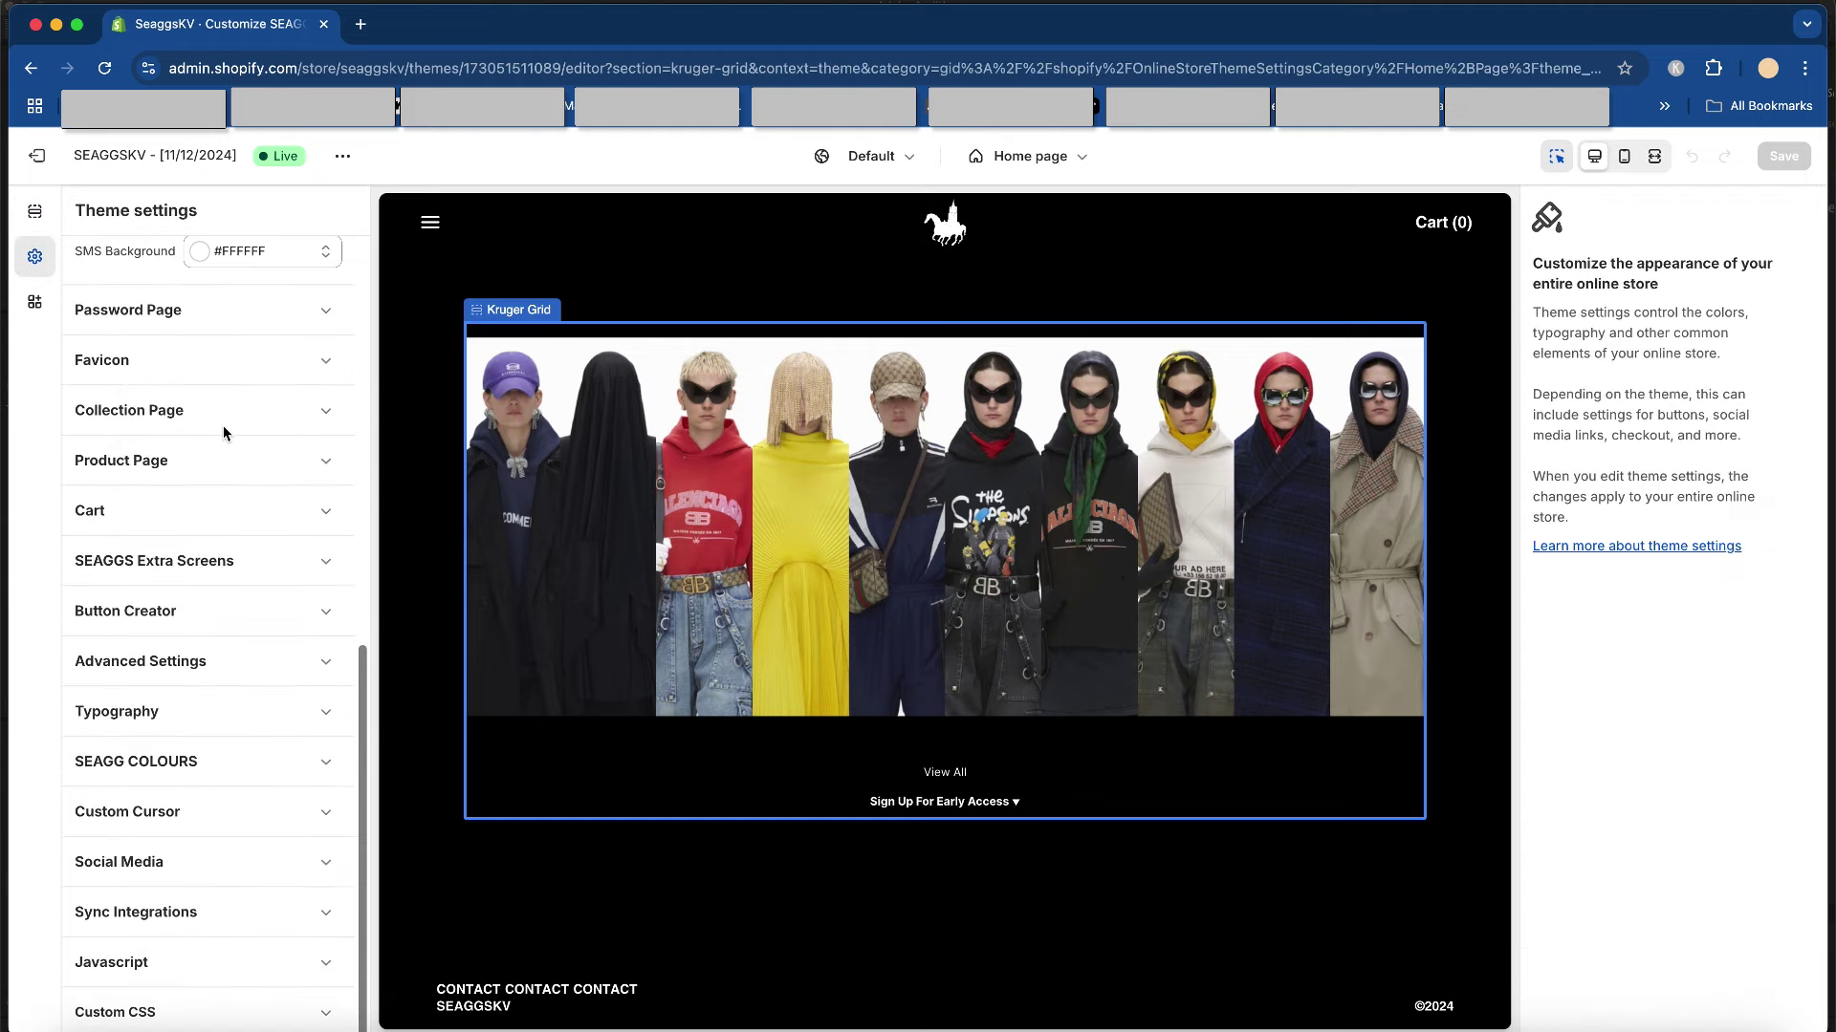
pyautogui.scroll(2, 341, 316)
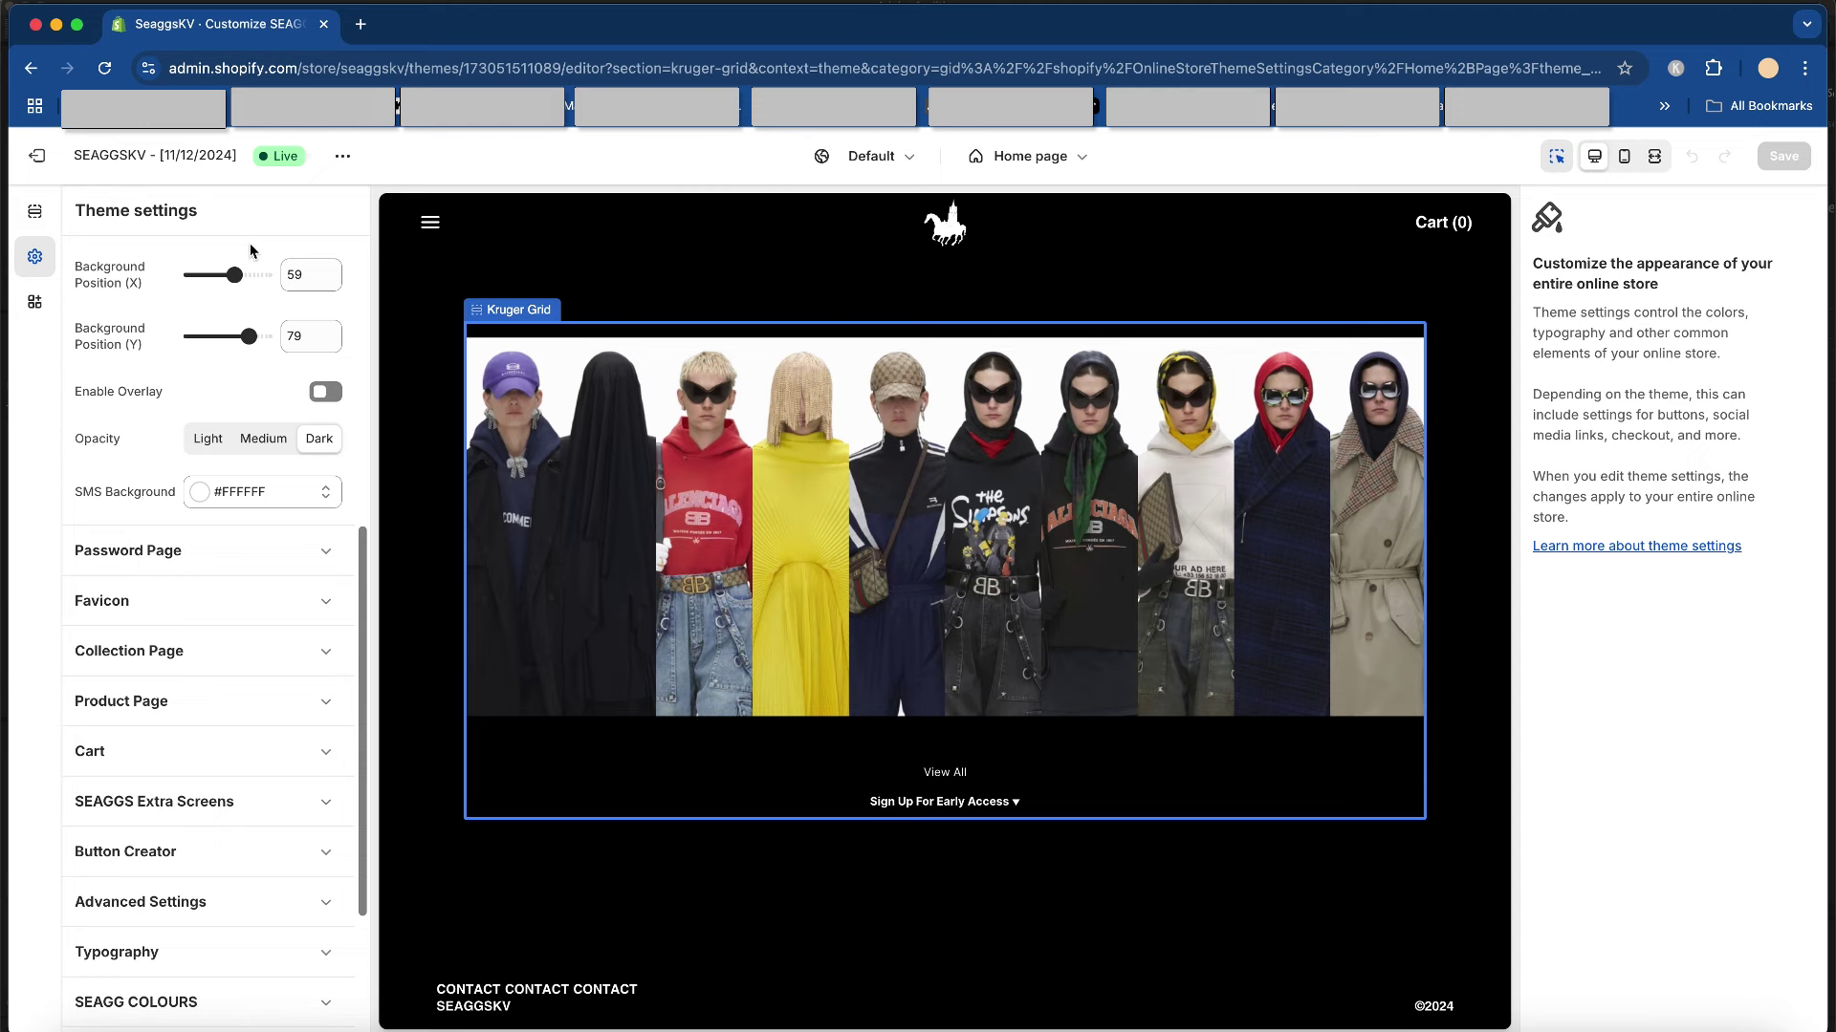
pyautogui.scroll(-3, 309, 698)
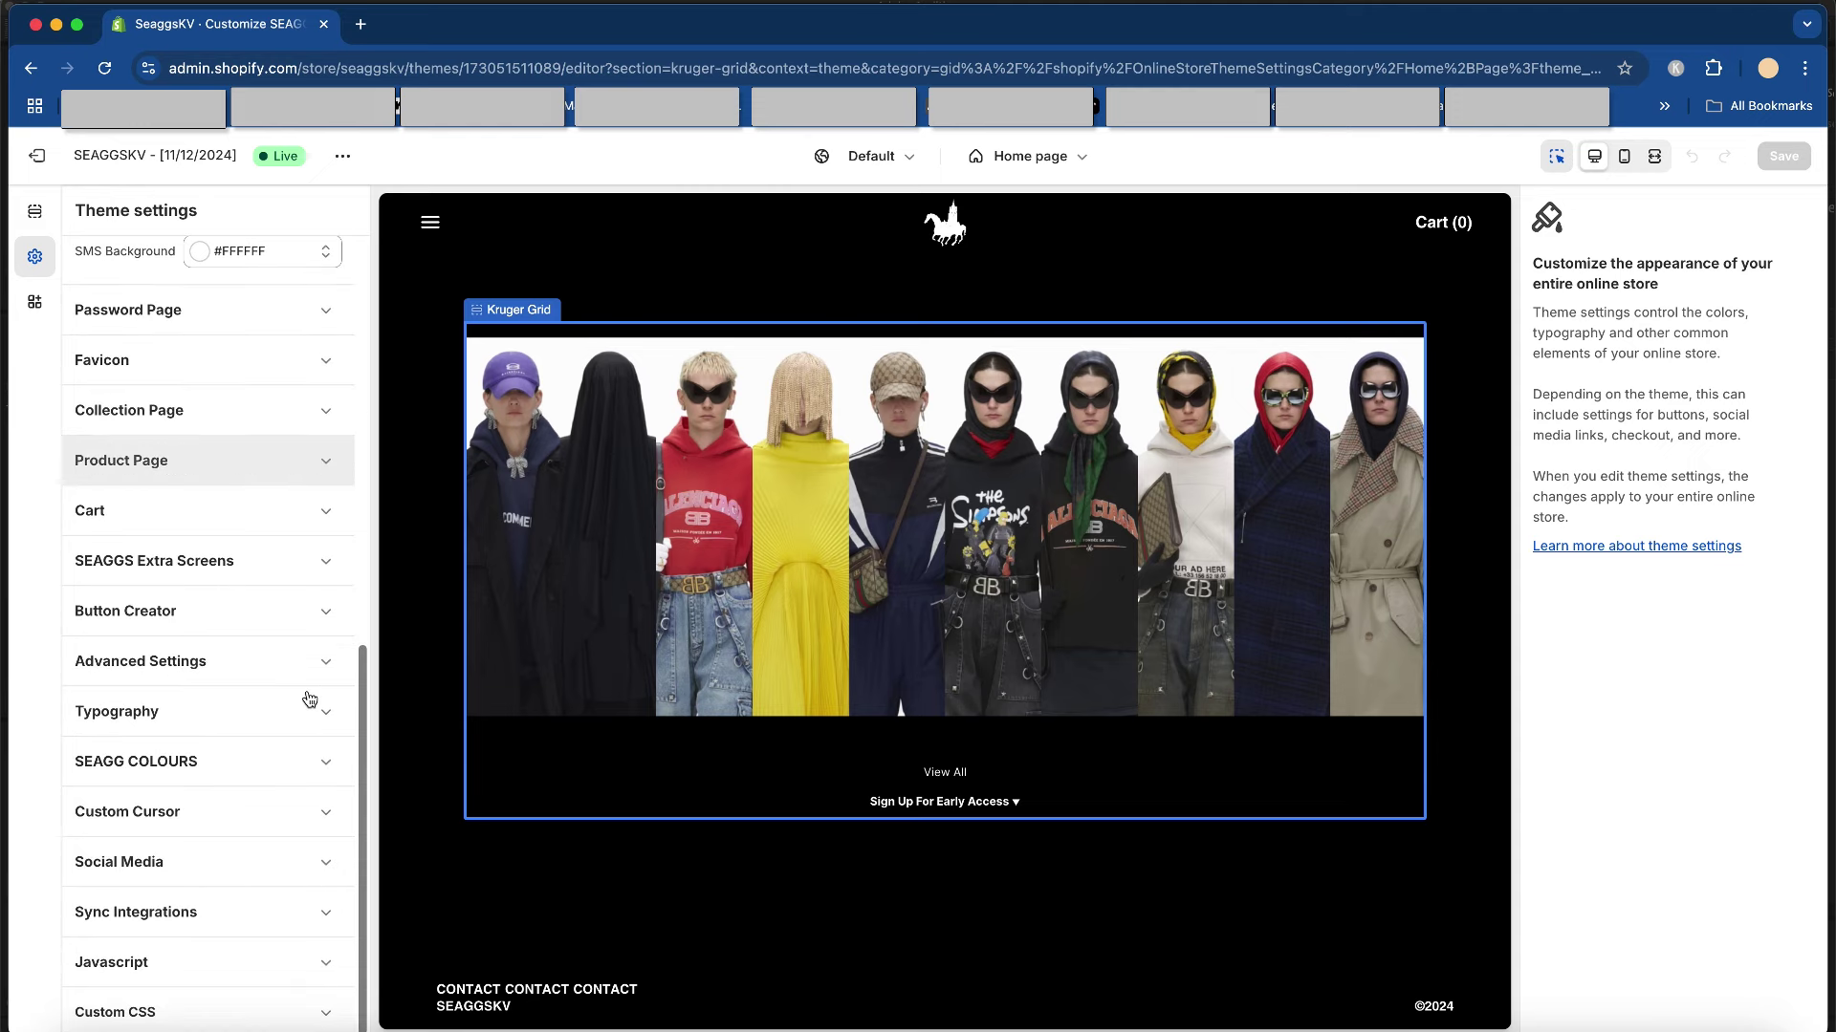
# - Review the SEAGG COLOURS category in the theme settings, focusing on the navbar link and hover colours for each page
pyautogui.click(276, 768)
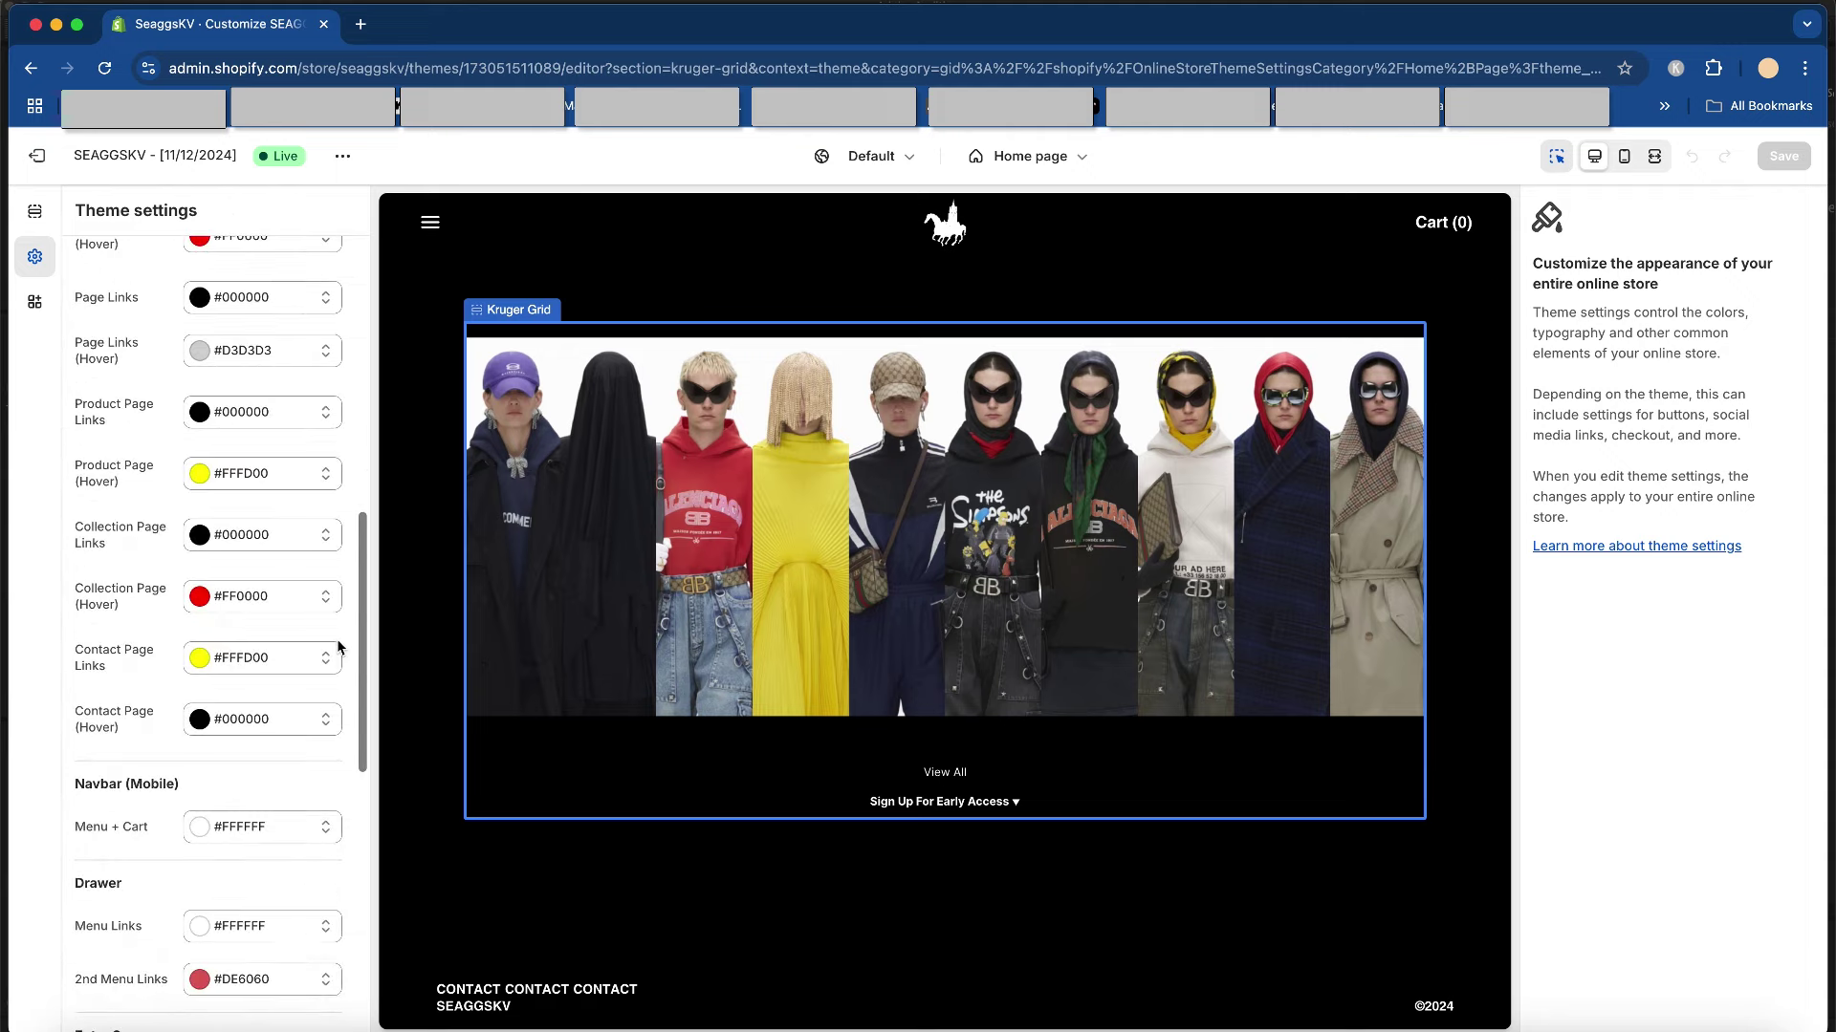
pyautogui.scroll(-2, 248, 669)
pyautogui.scroll(3, 220, 612)
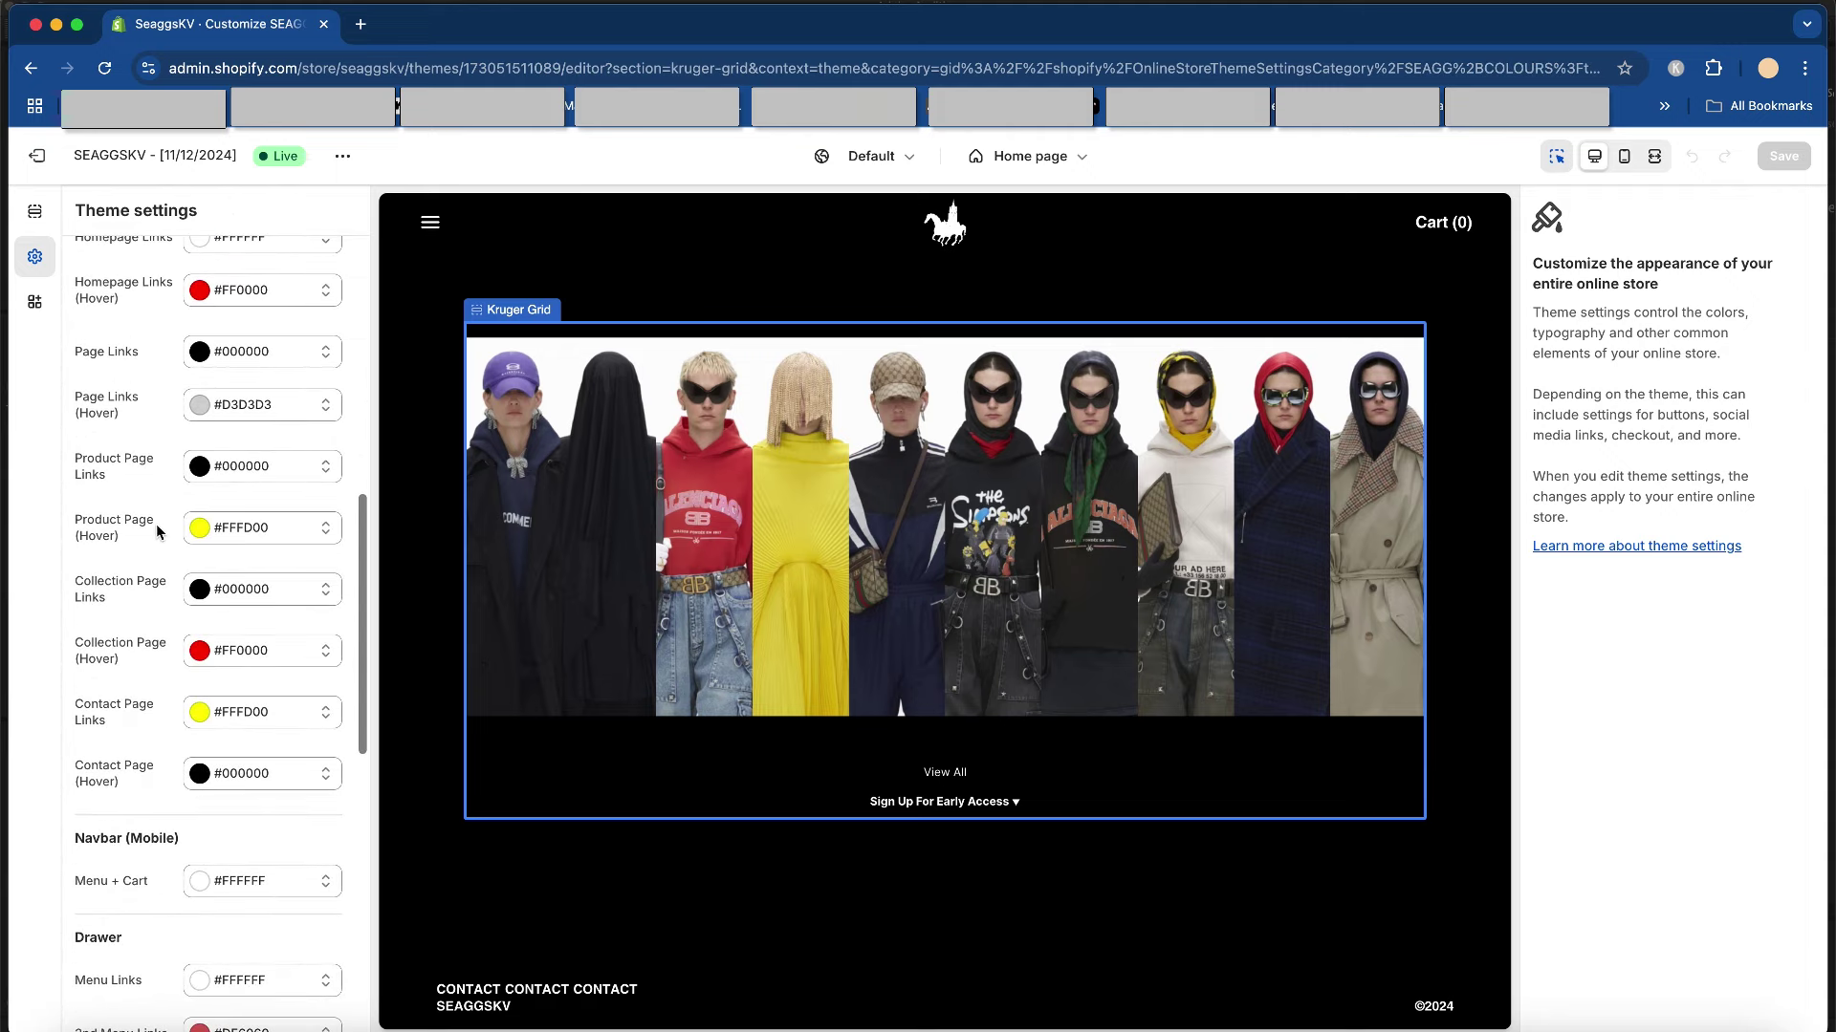
pyautogui.scroll(1, 105, 356)
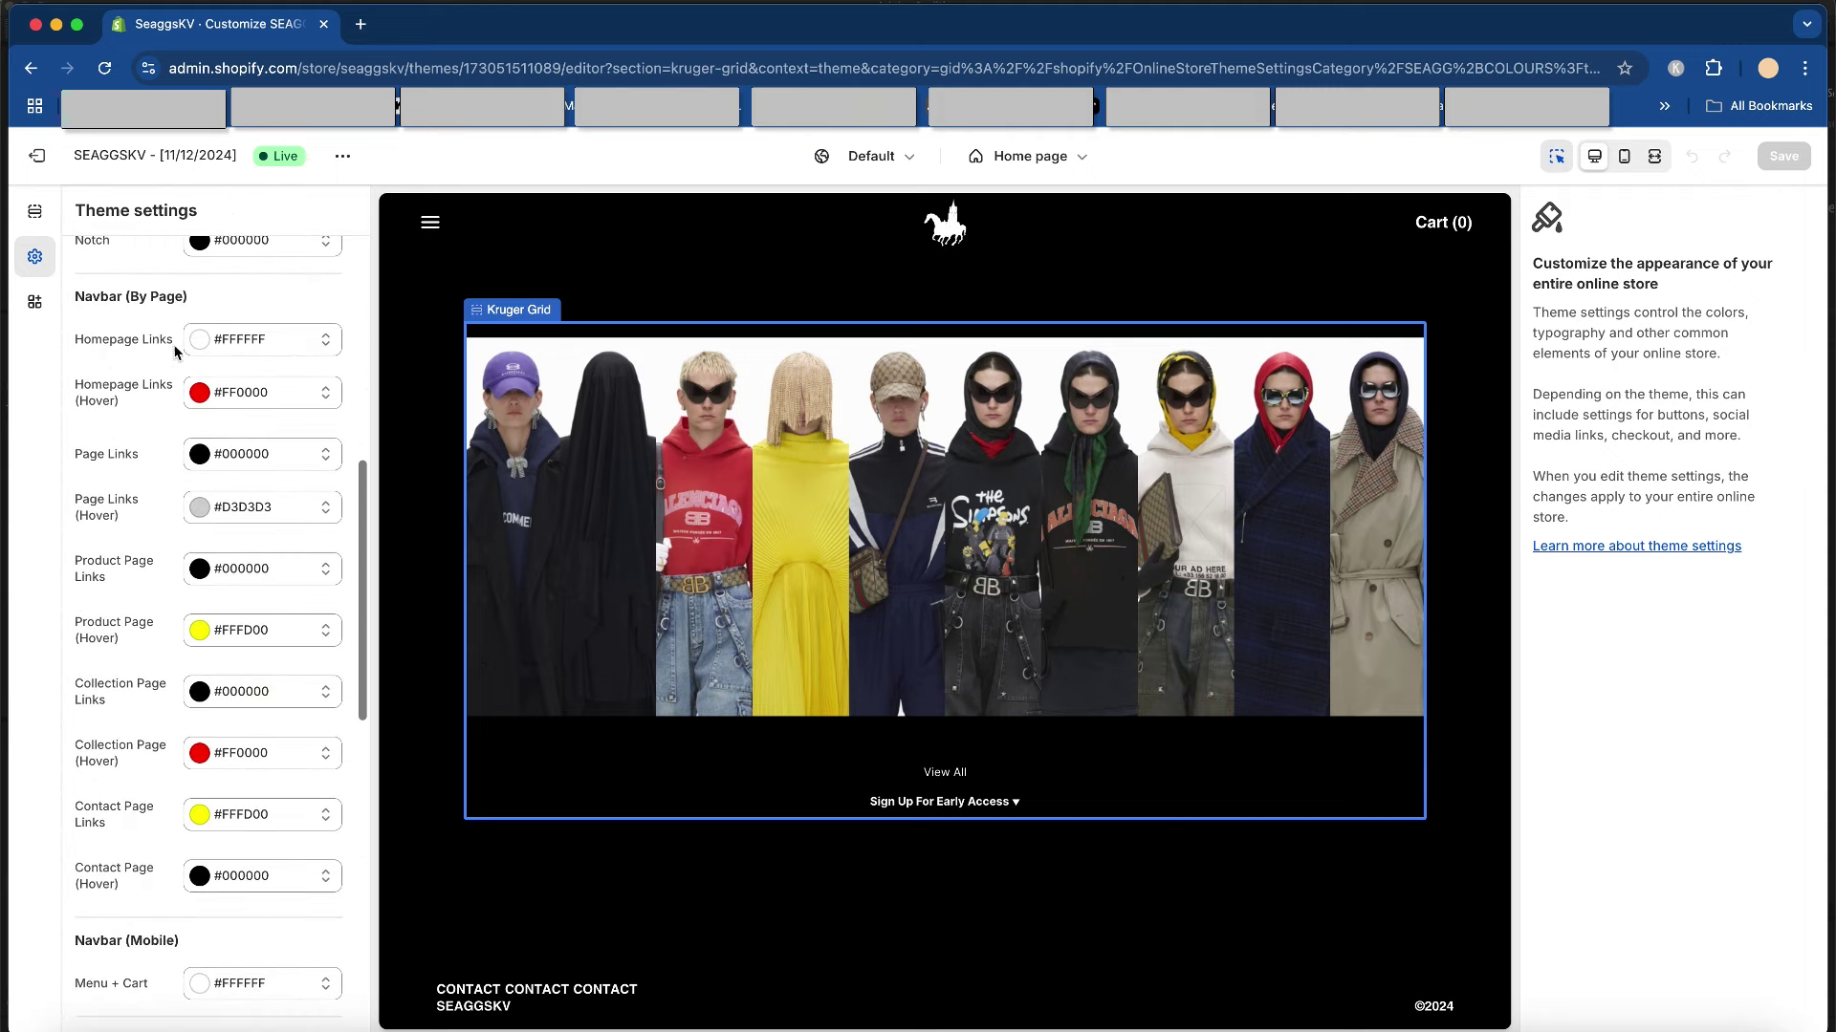
pyautogui.scroll(-5, 165, 439)
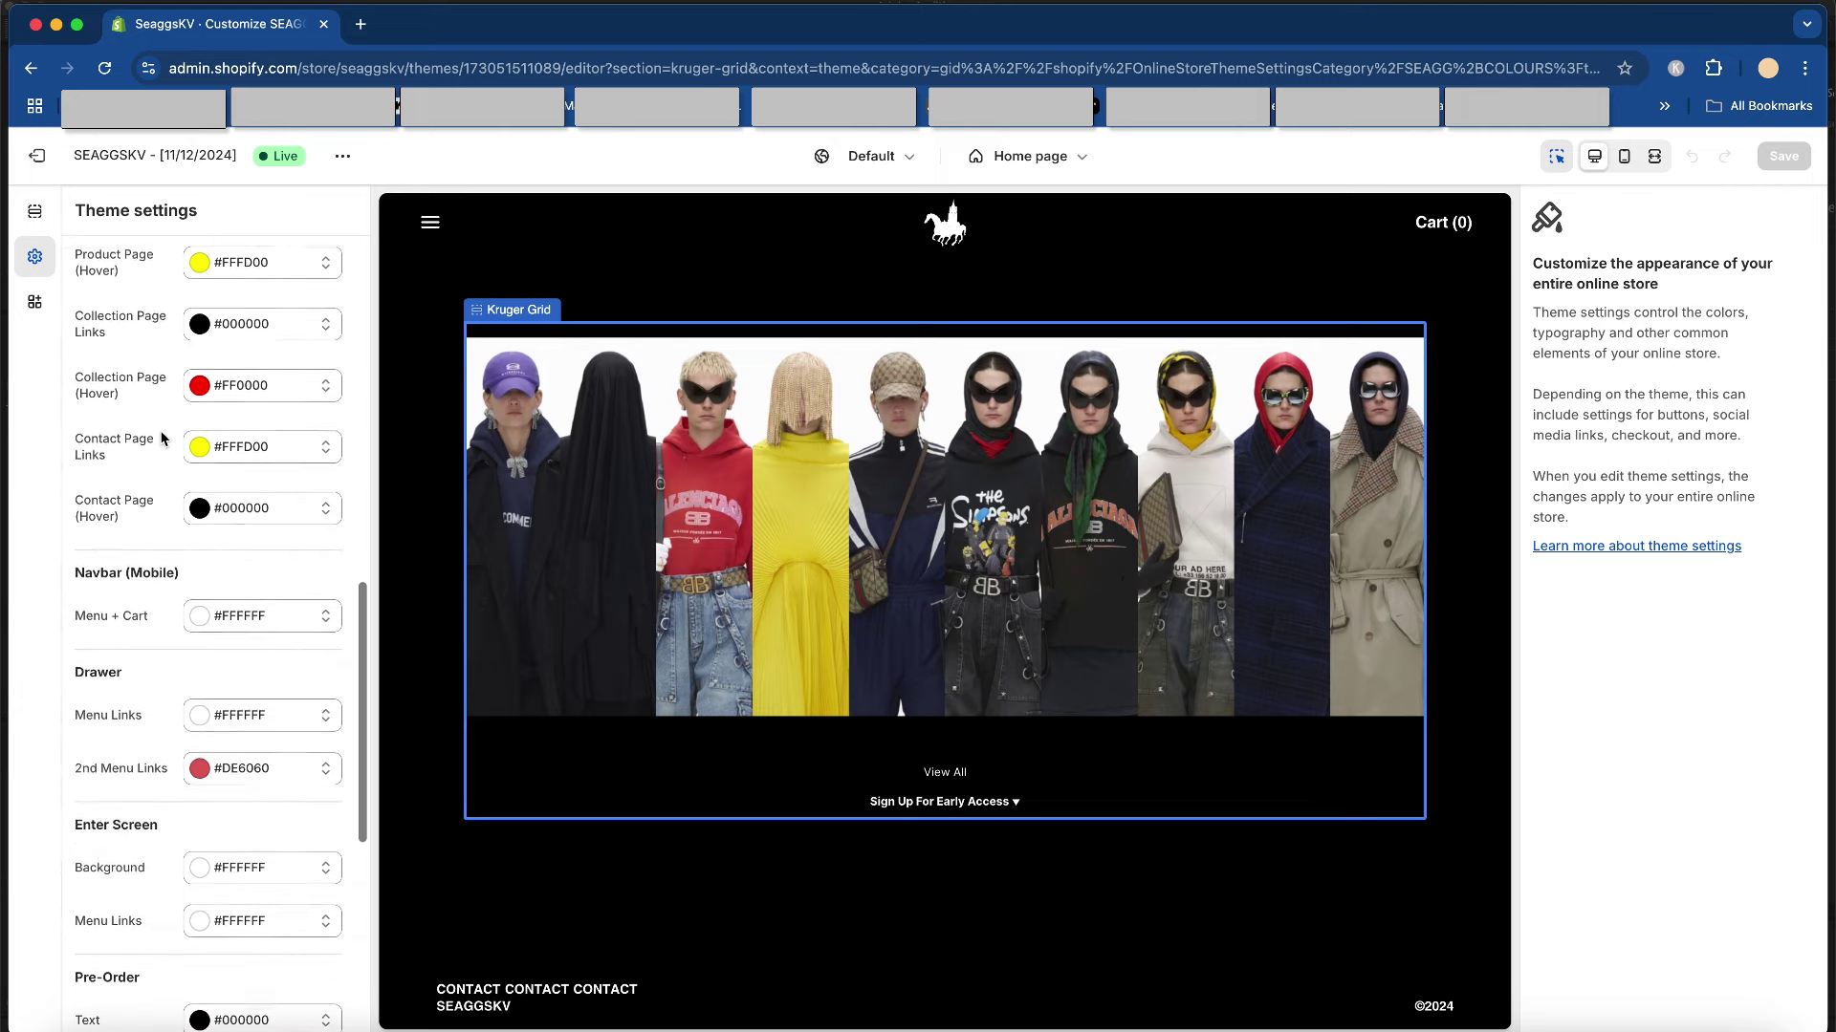
pyautogui.scroll(15, 162, 523)
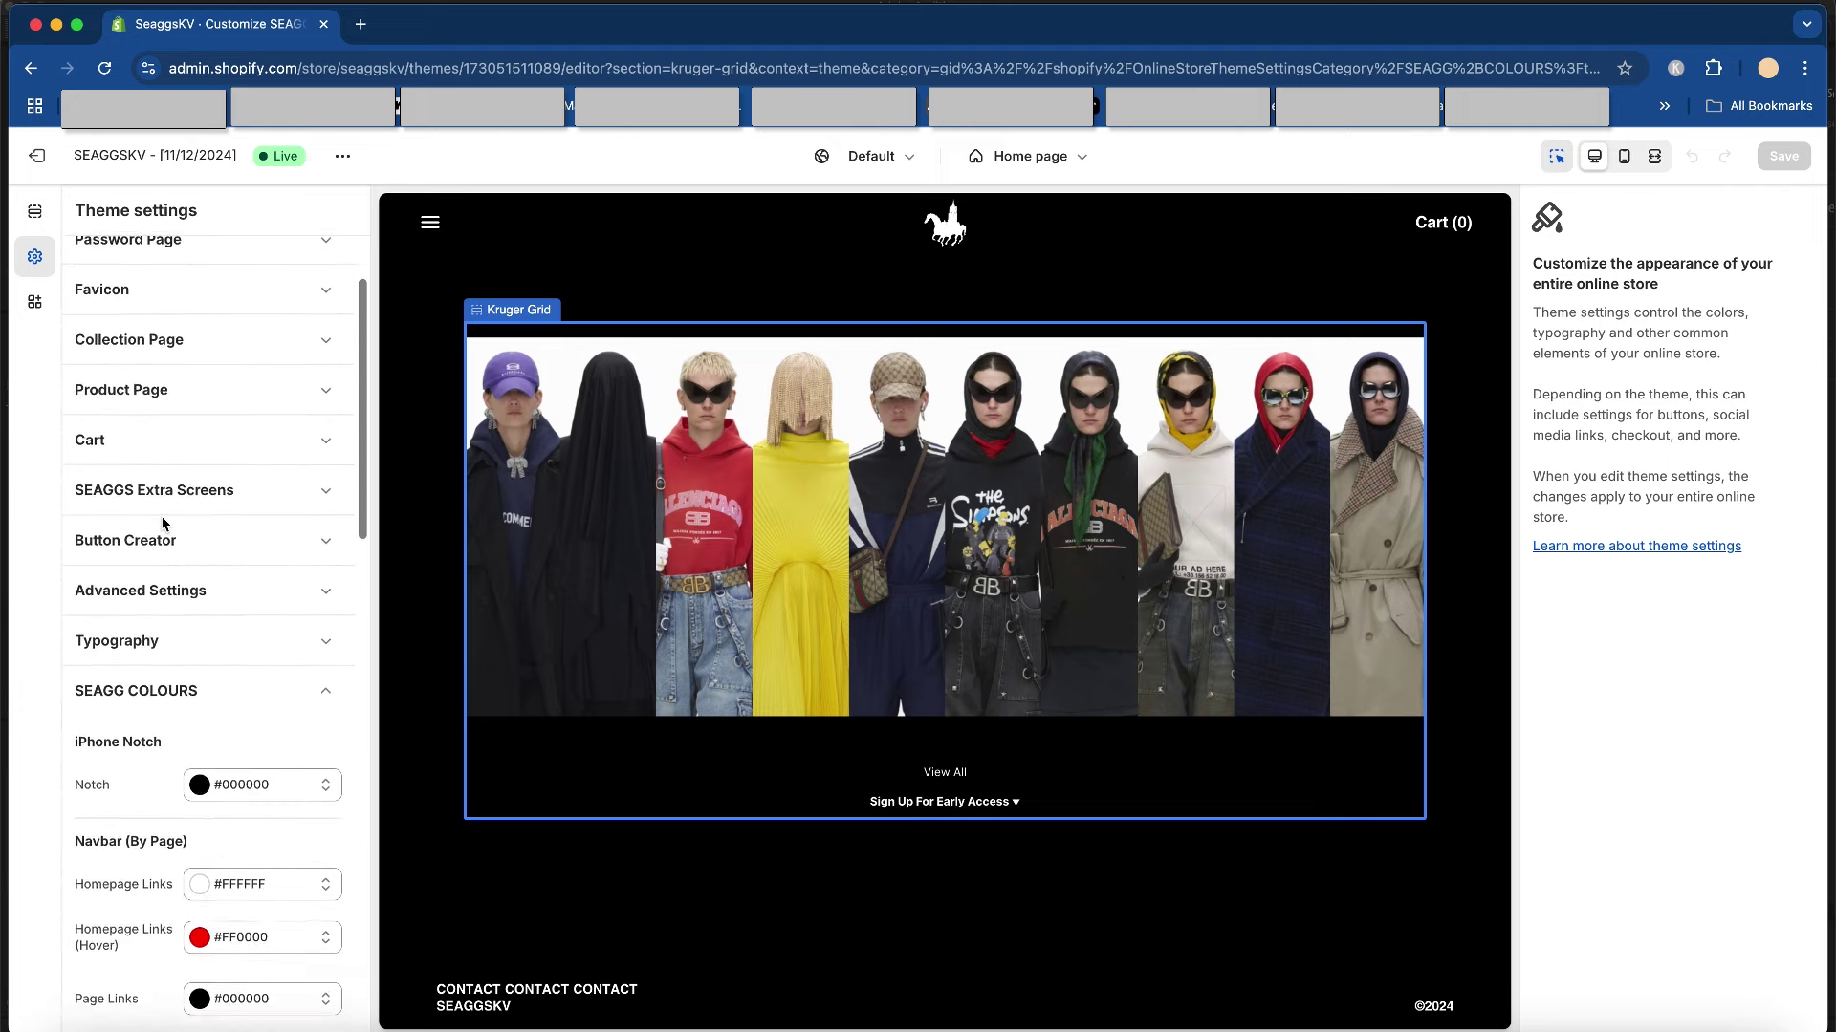
# - Open the Navbar section and view the menus available to replace its Main menu, keeping the current selection
pyautogui.click(621, 234)
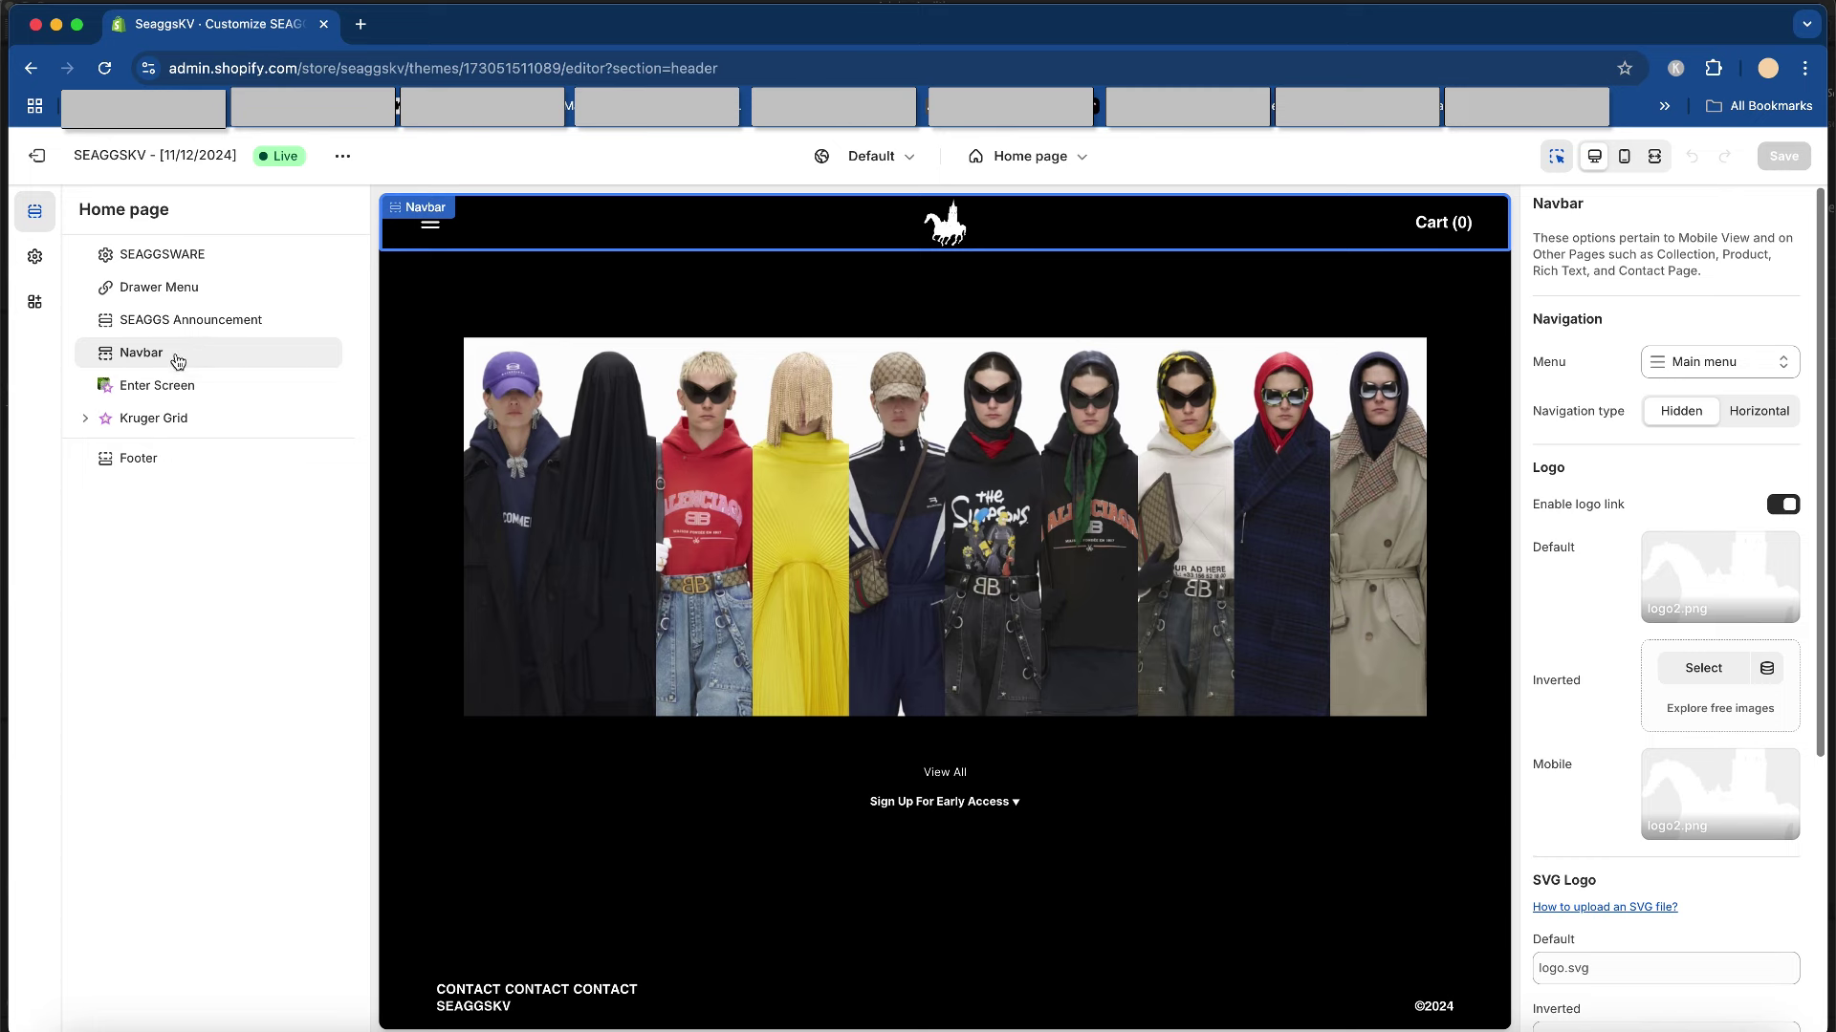
pyautogui.click(1740, 373)
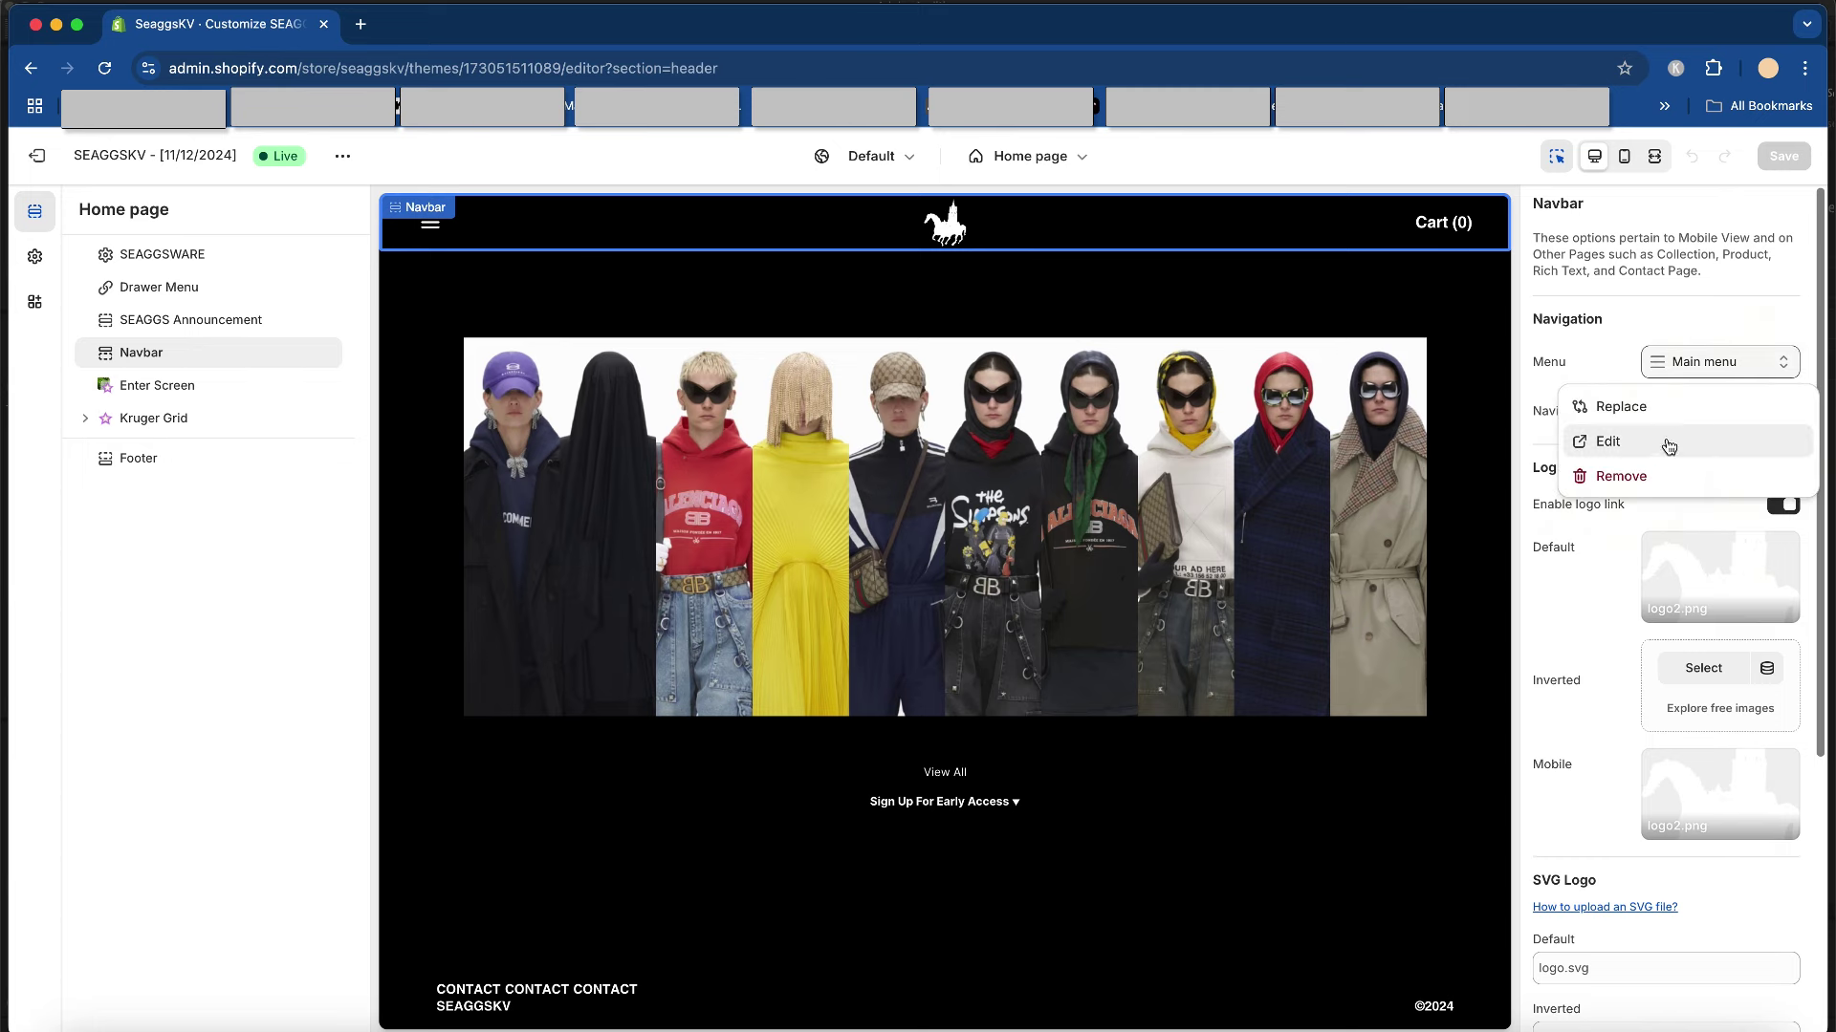
pyautogui.click(1645, 406)
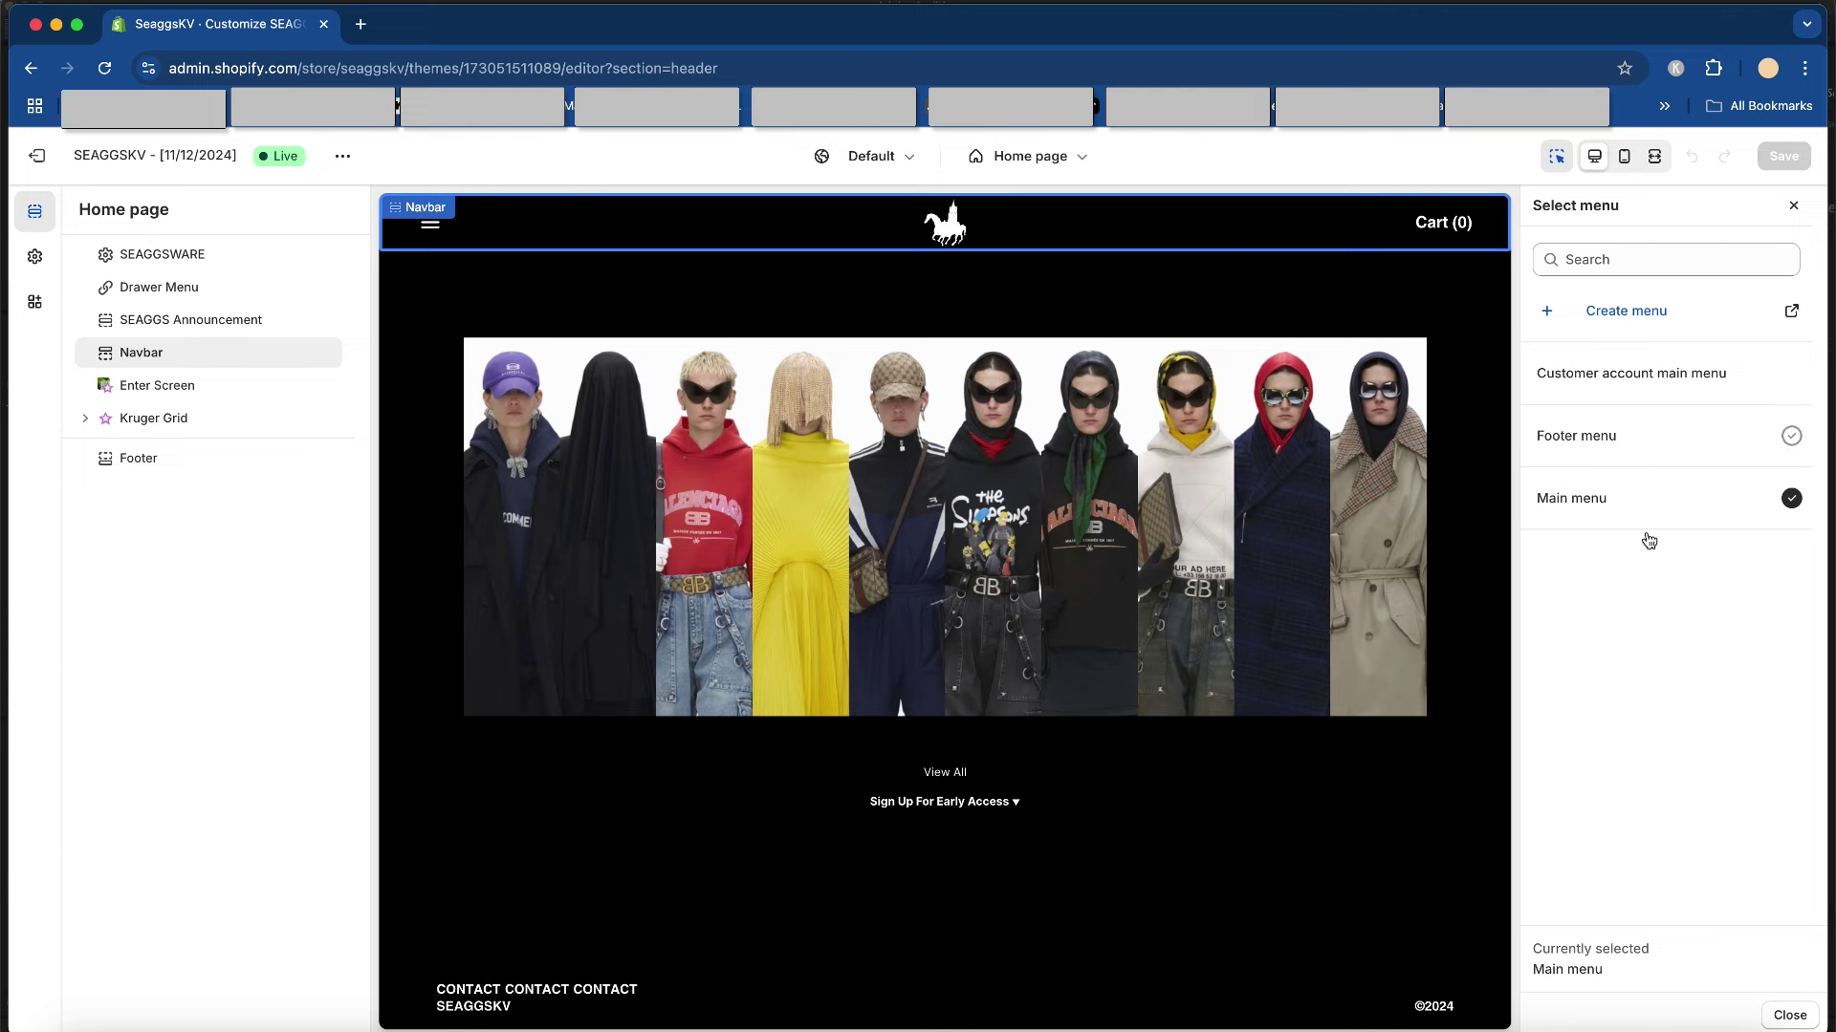
pyautogui.click(1793, 206)
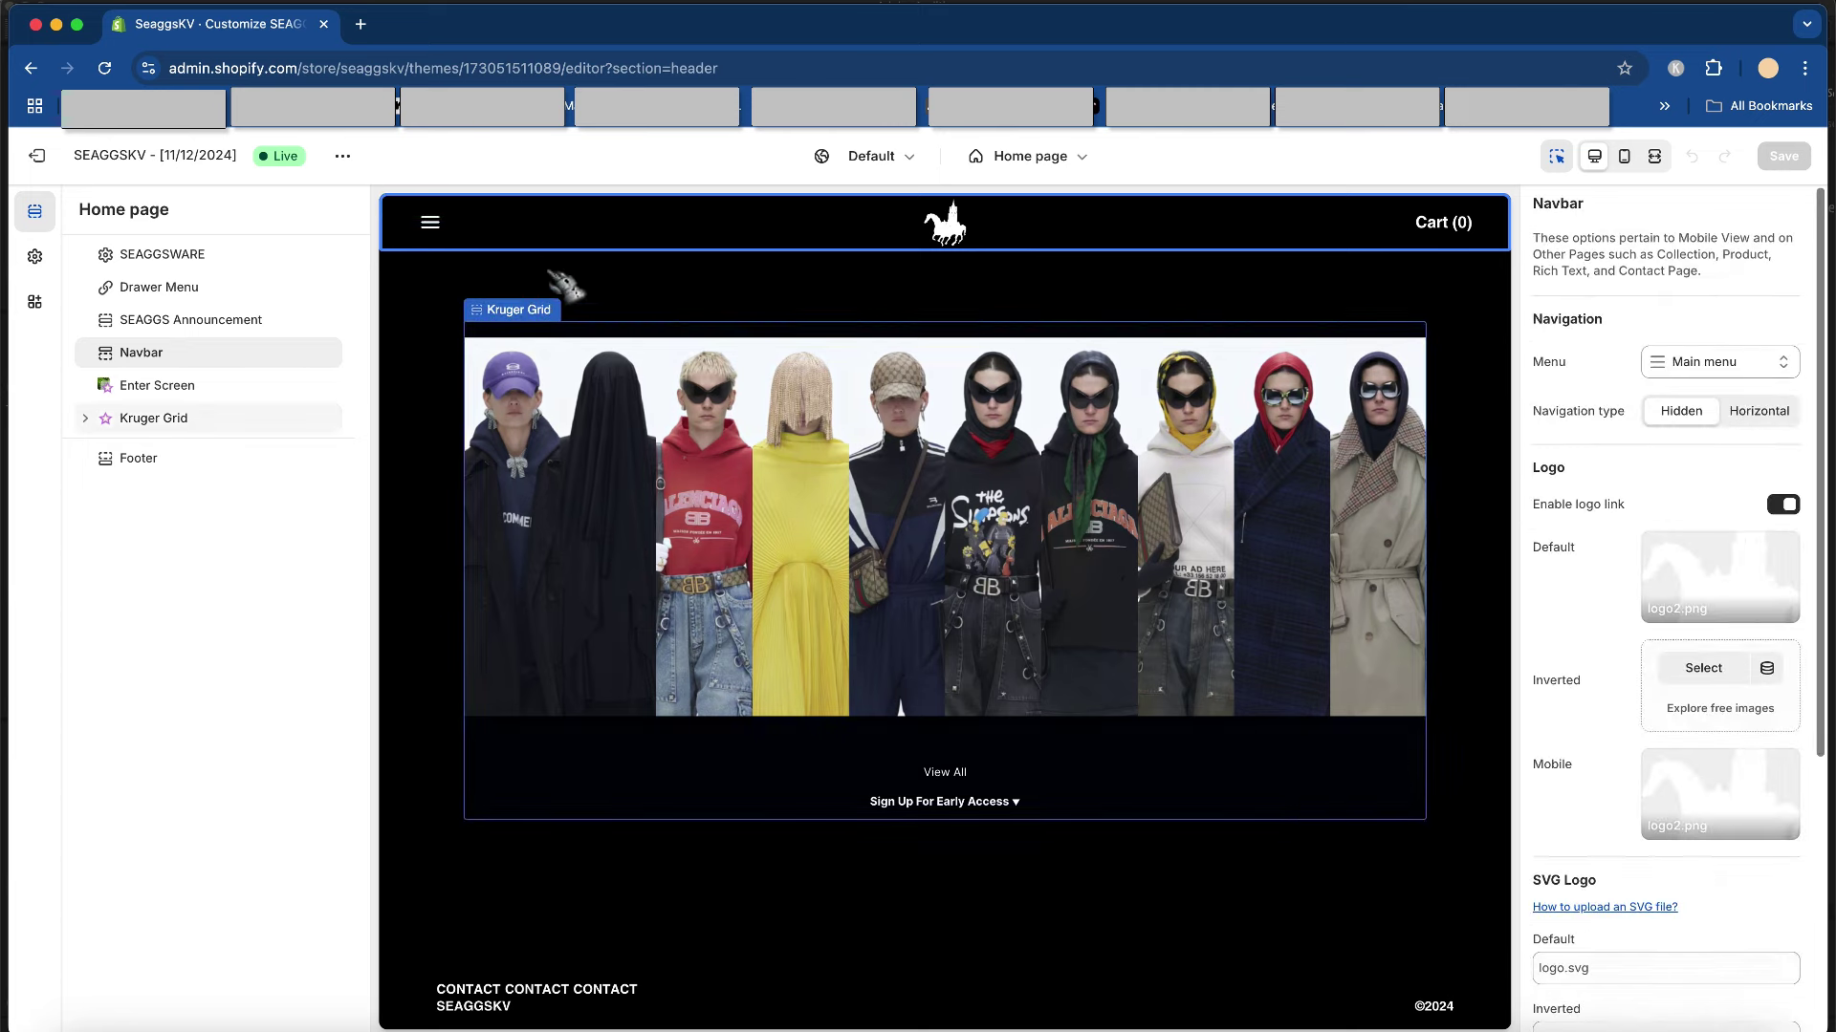
# - Try the Horizontal navigation type on the Navbar and undo it to return to Hidden
pyautogui.click(1758, 411)
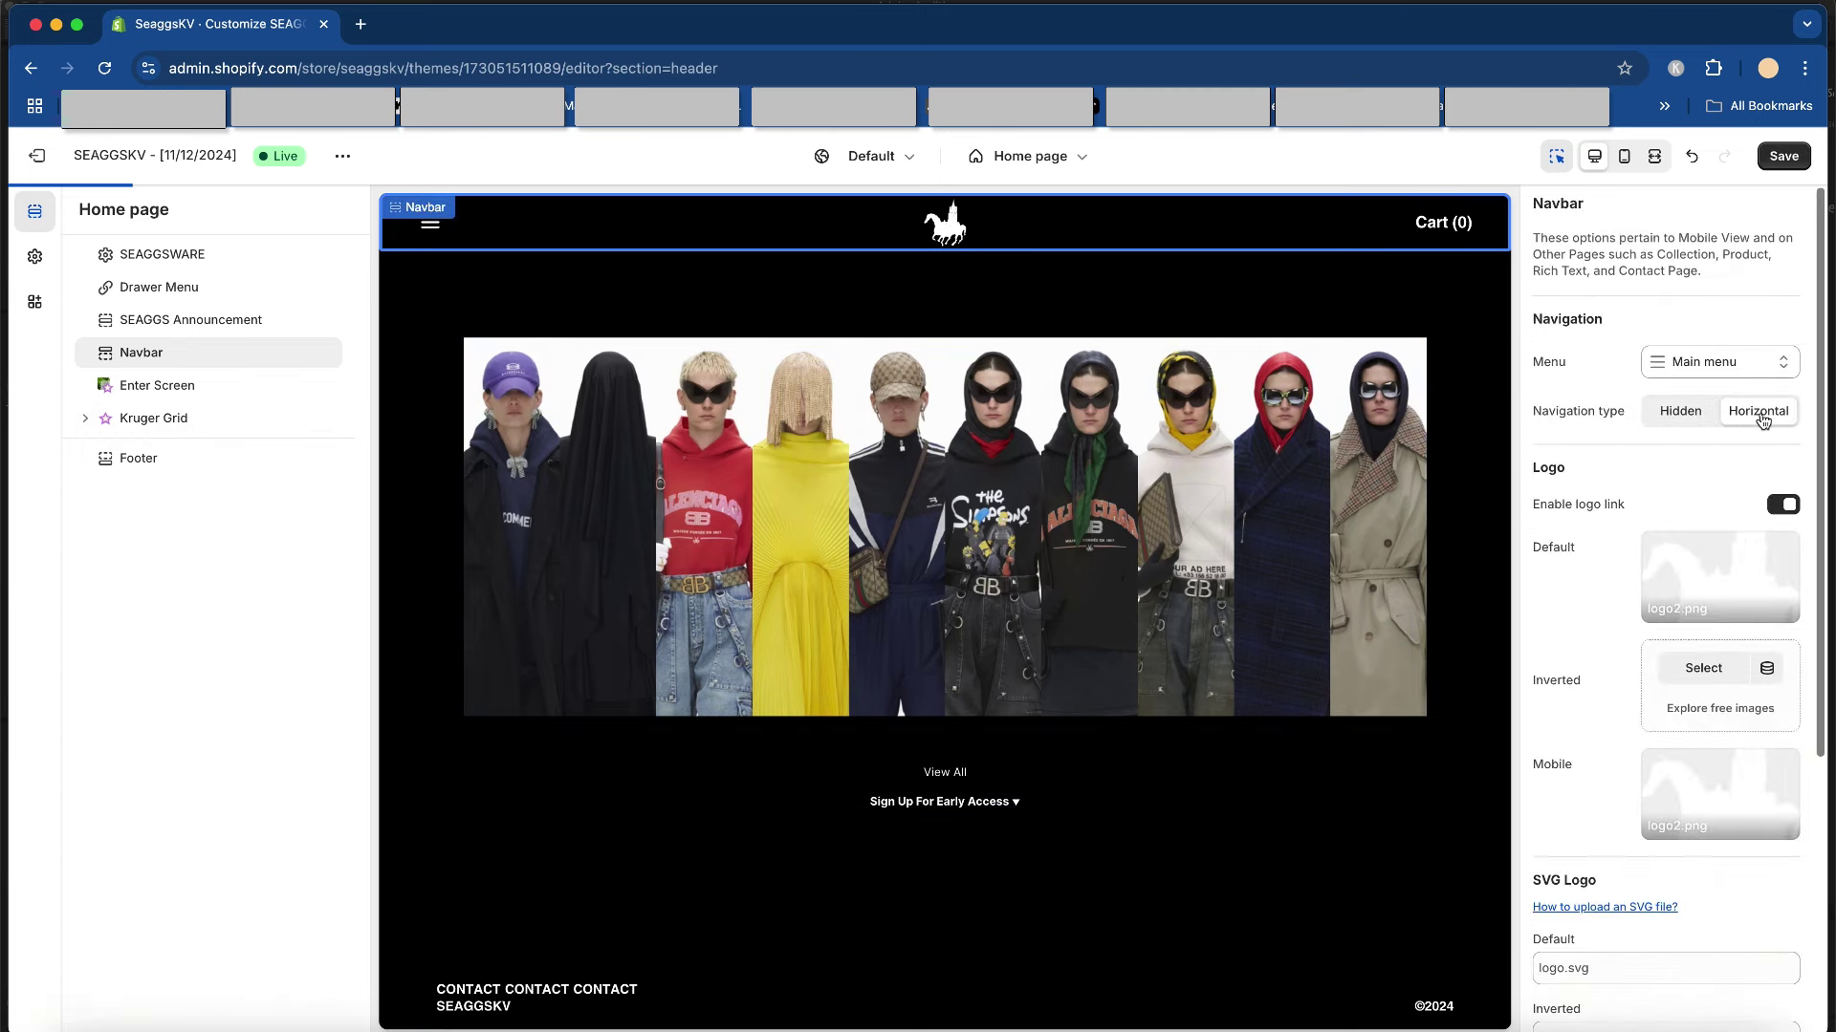
pyautogui.click(1678, 411)
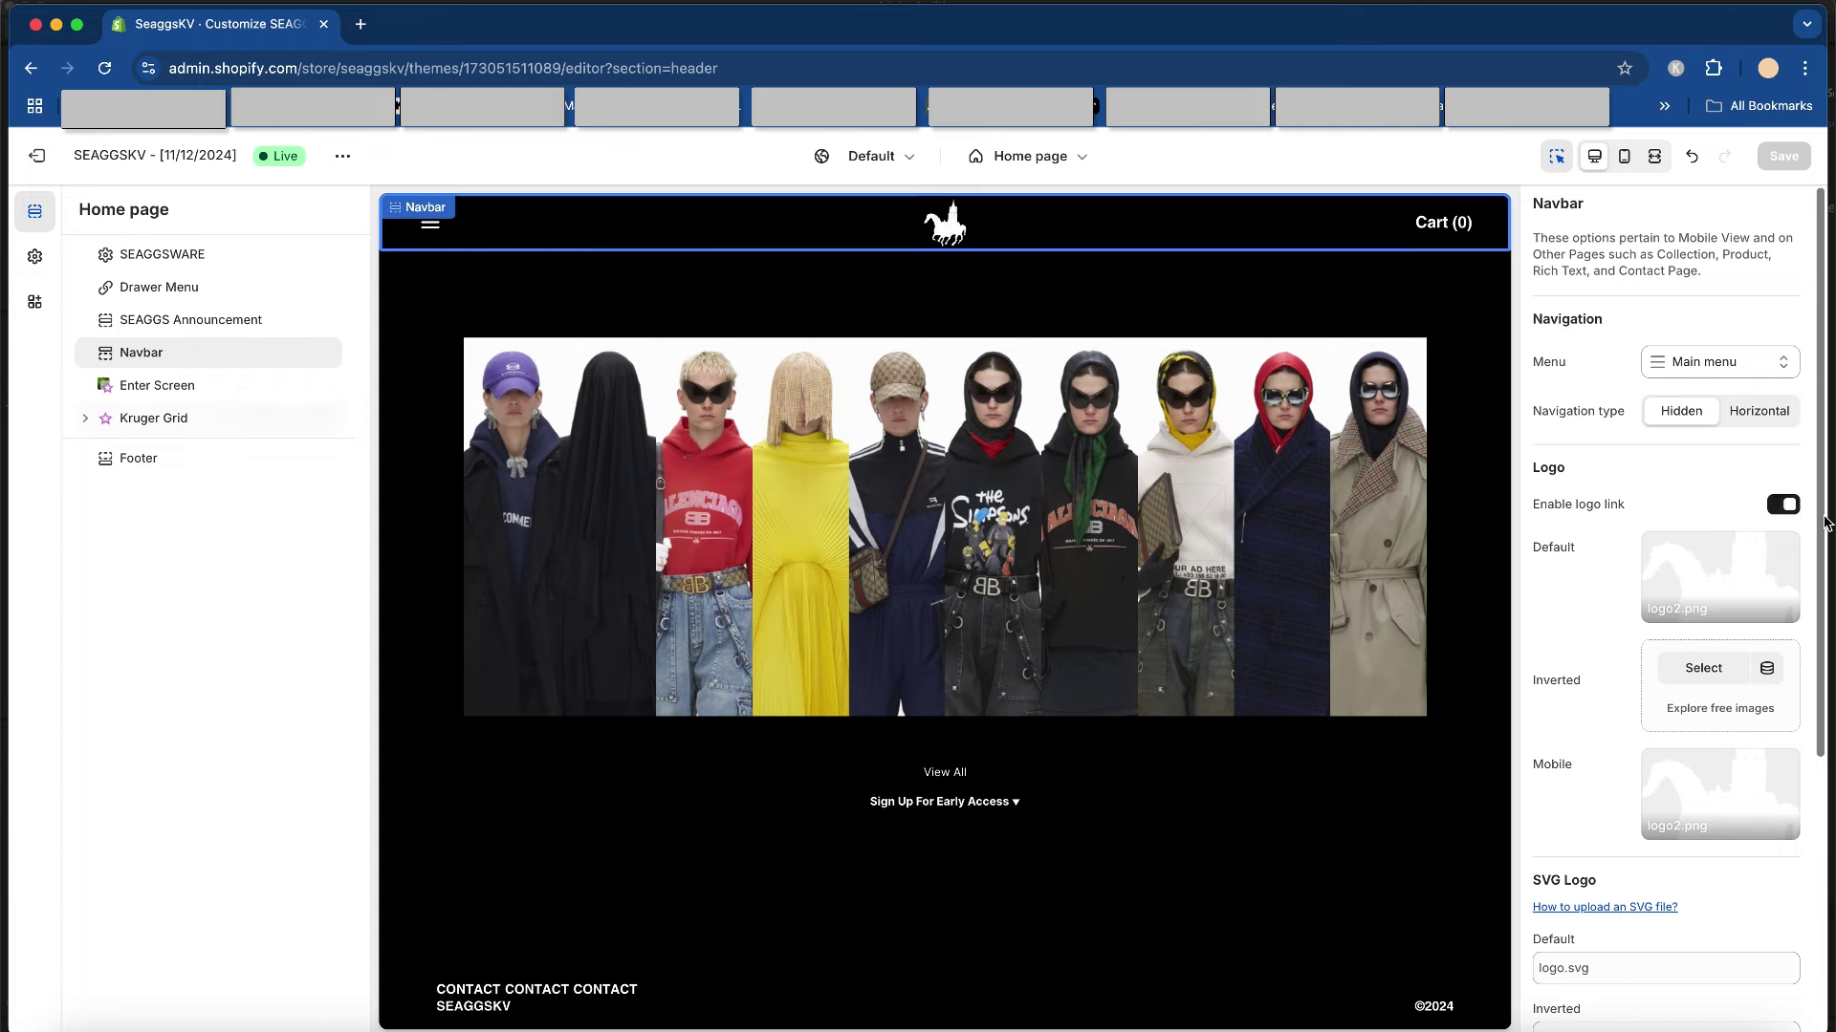
pyautogui.click(1762, 422)
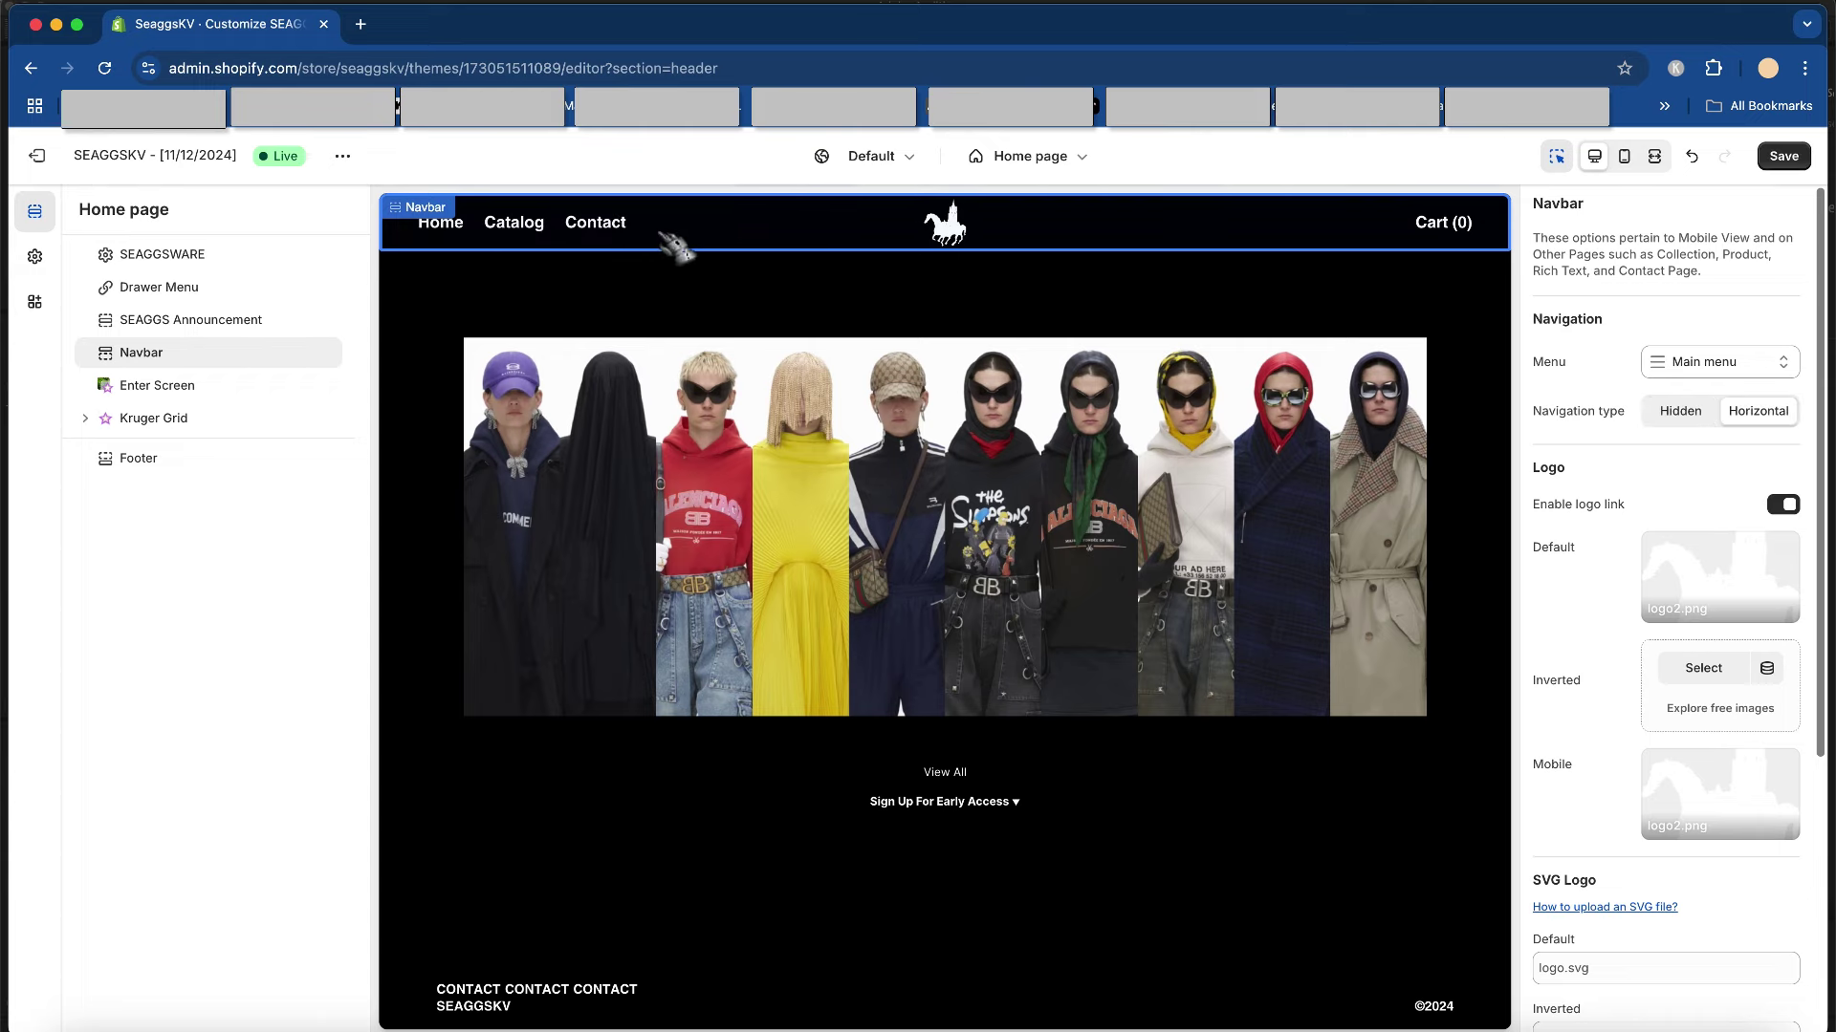
pyautogui.press('super+z')
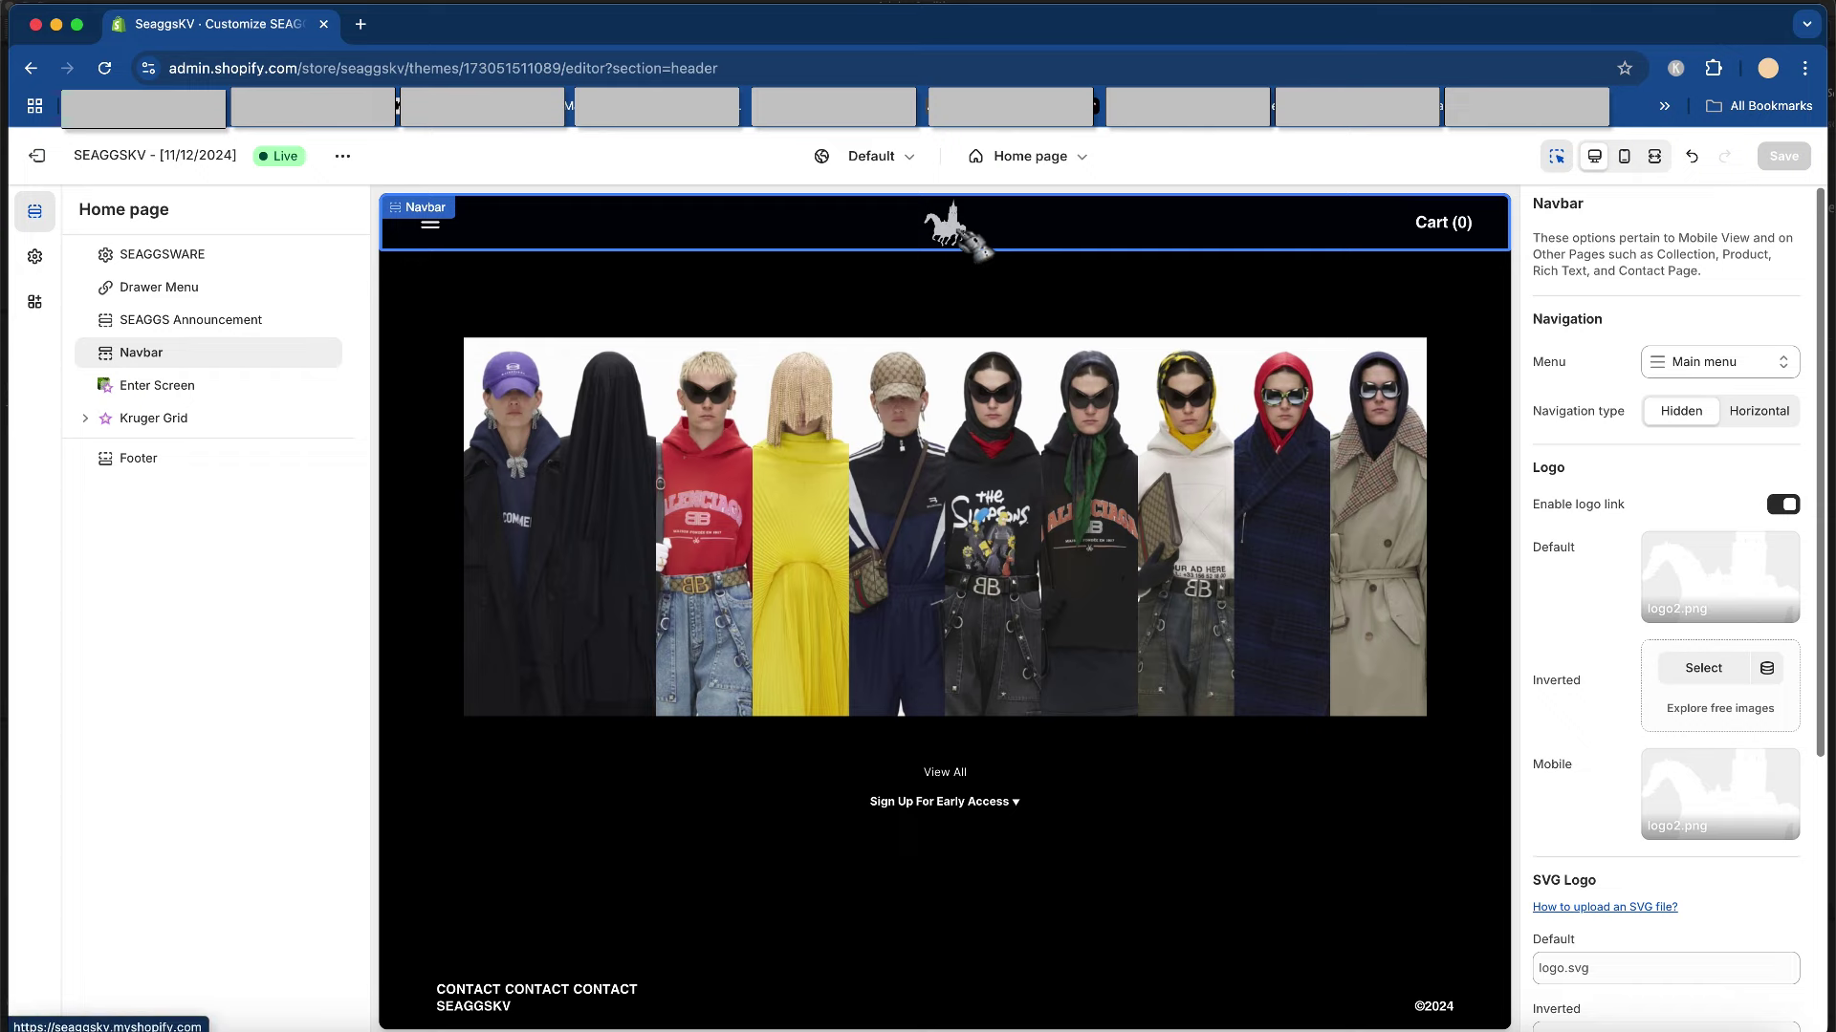
# - View the live storefront in a new browser tab and return to the theme editor
pyautogui.click(342, 156)
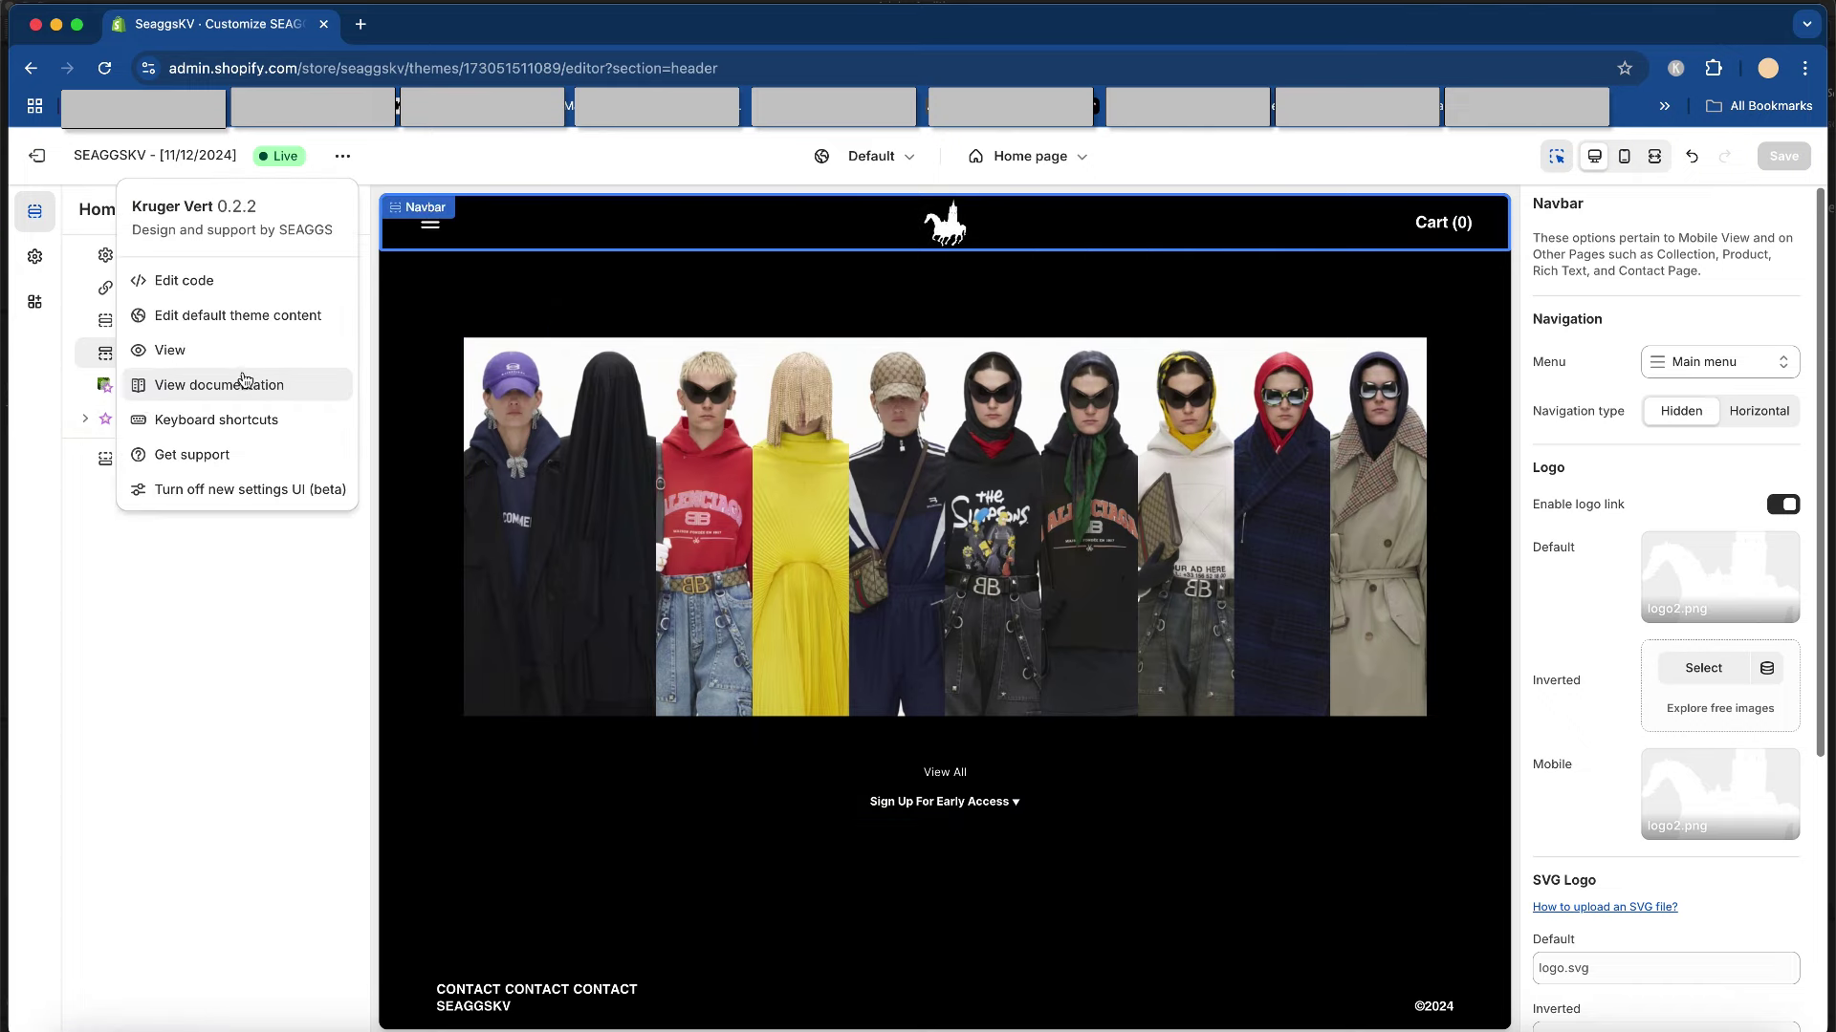
pyautogui.click(257, 351)
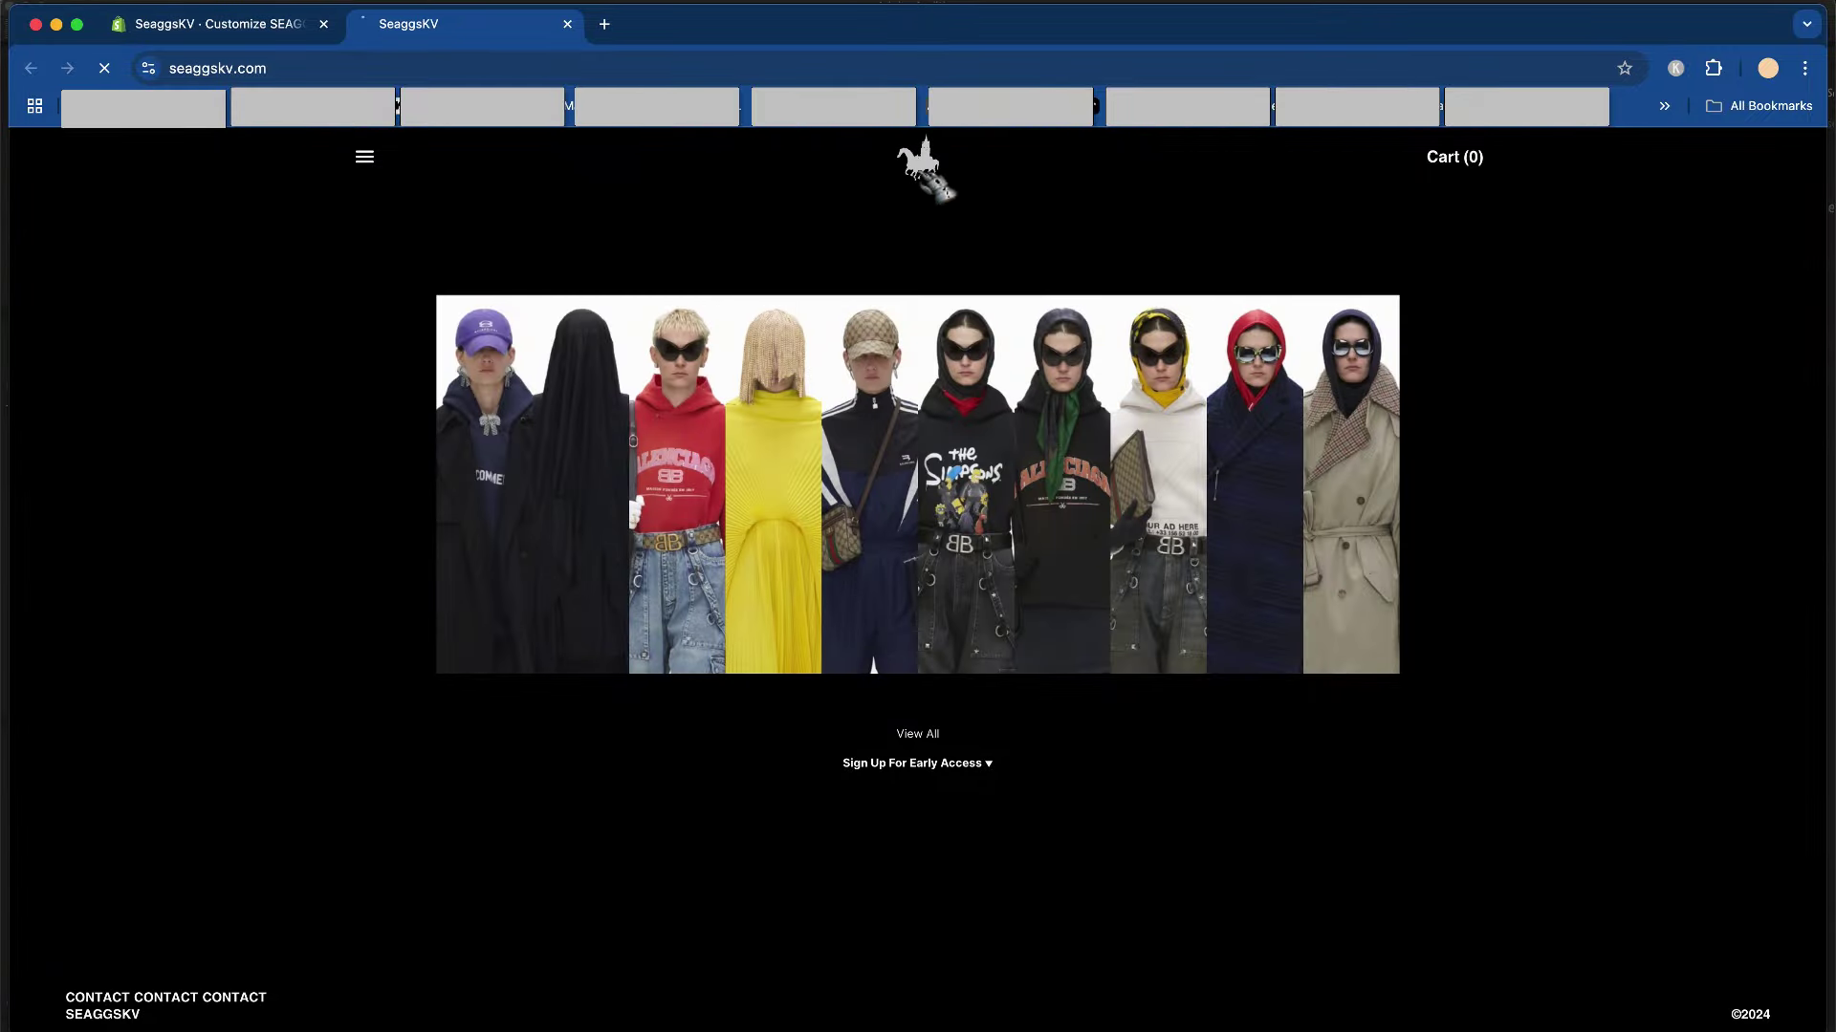
pyautogui.click(247, 31)
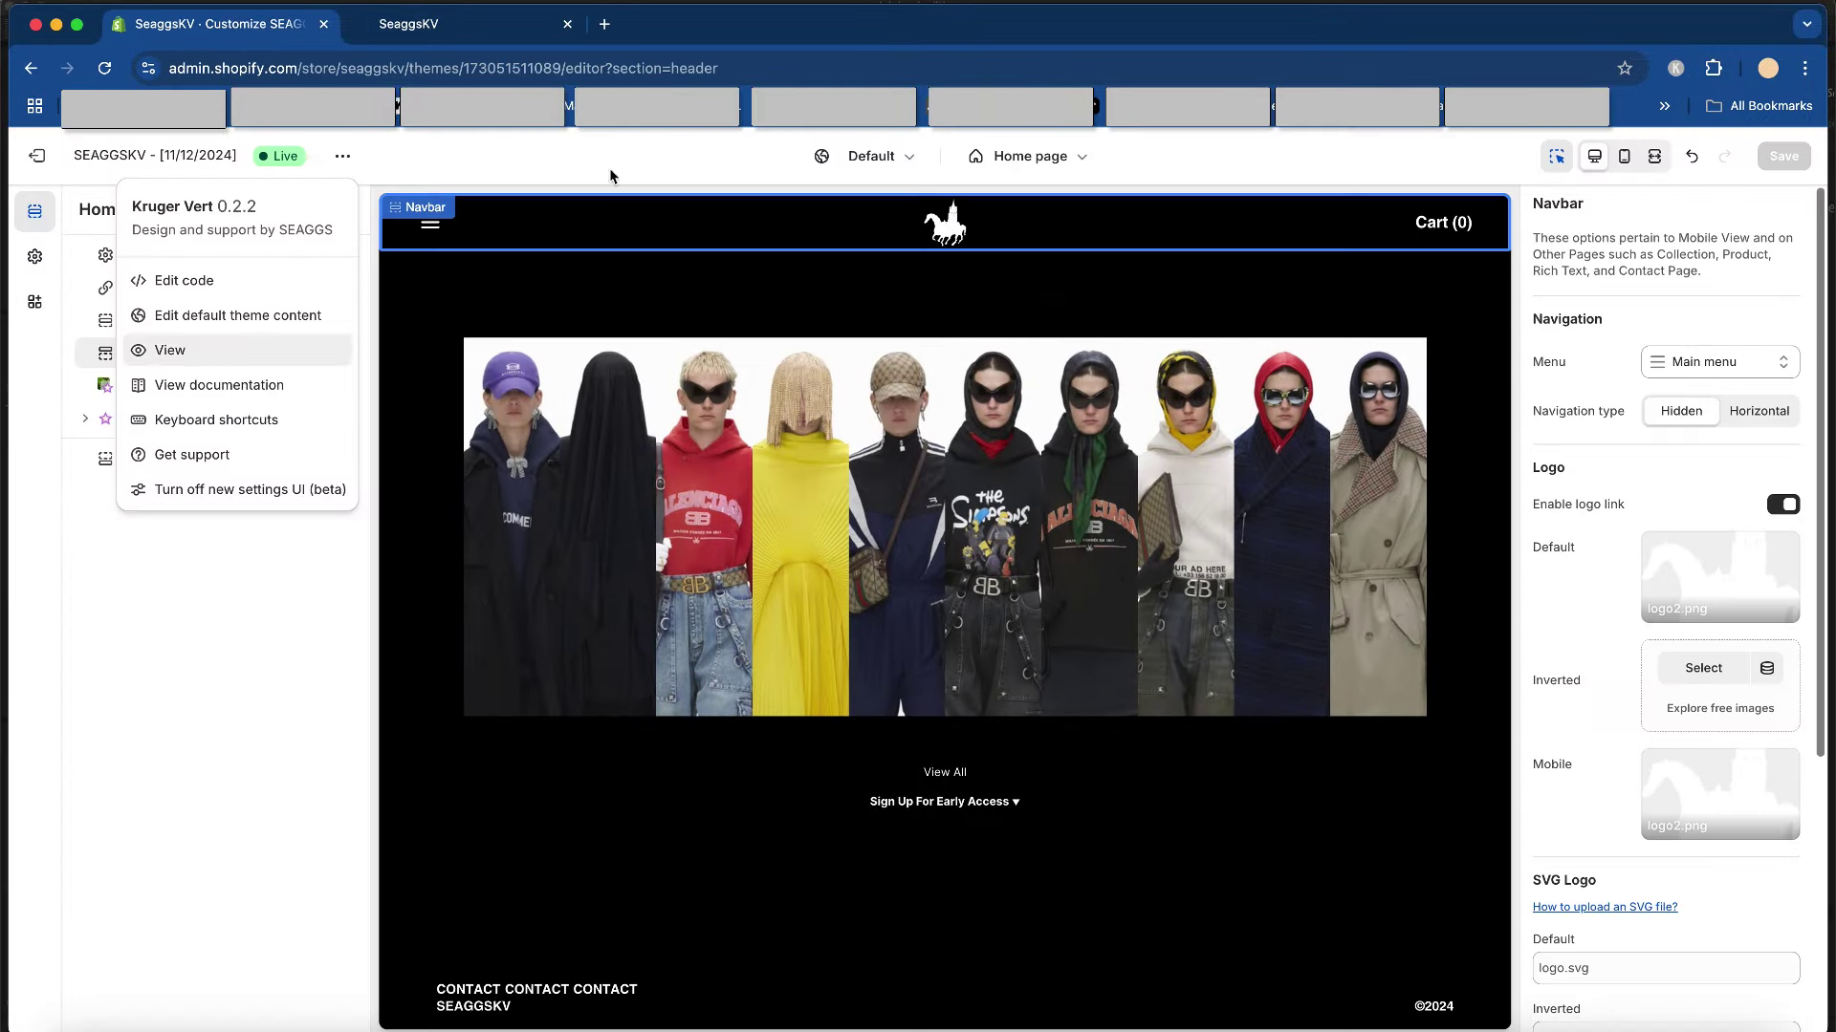
# - Try turning off the logo link in the Navbar section
pyautogui.click(1784, 498)
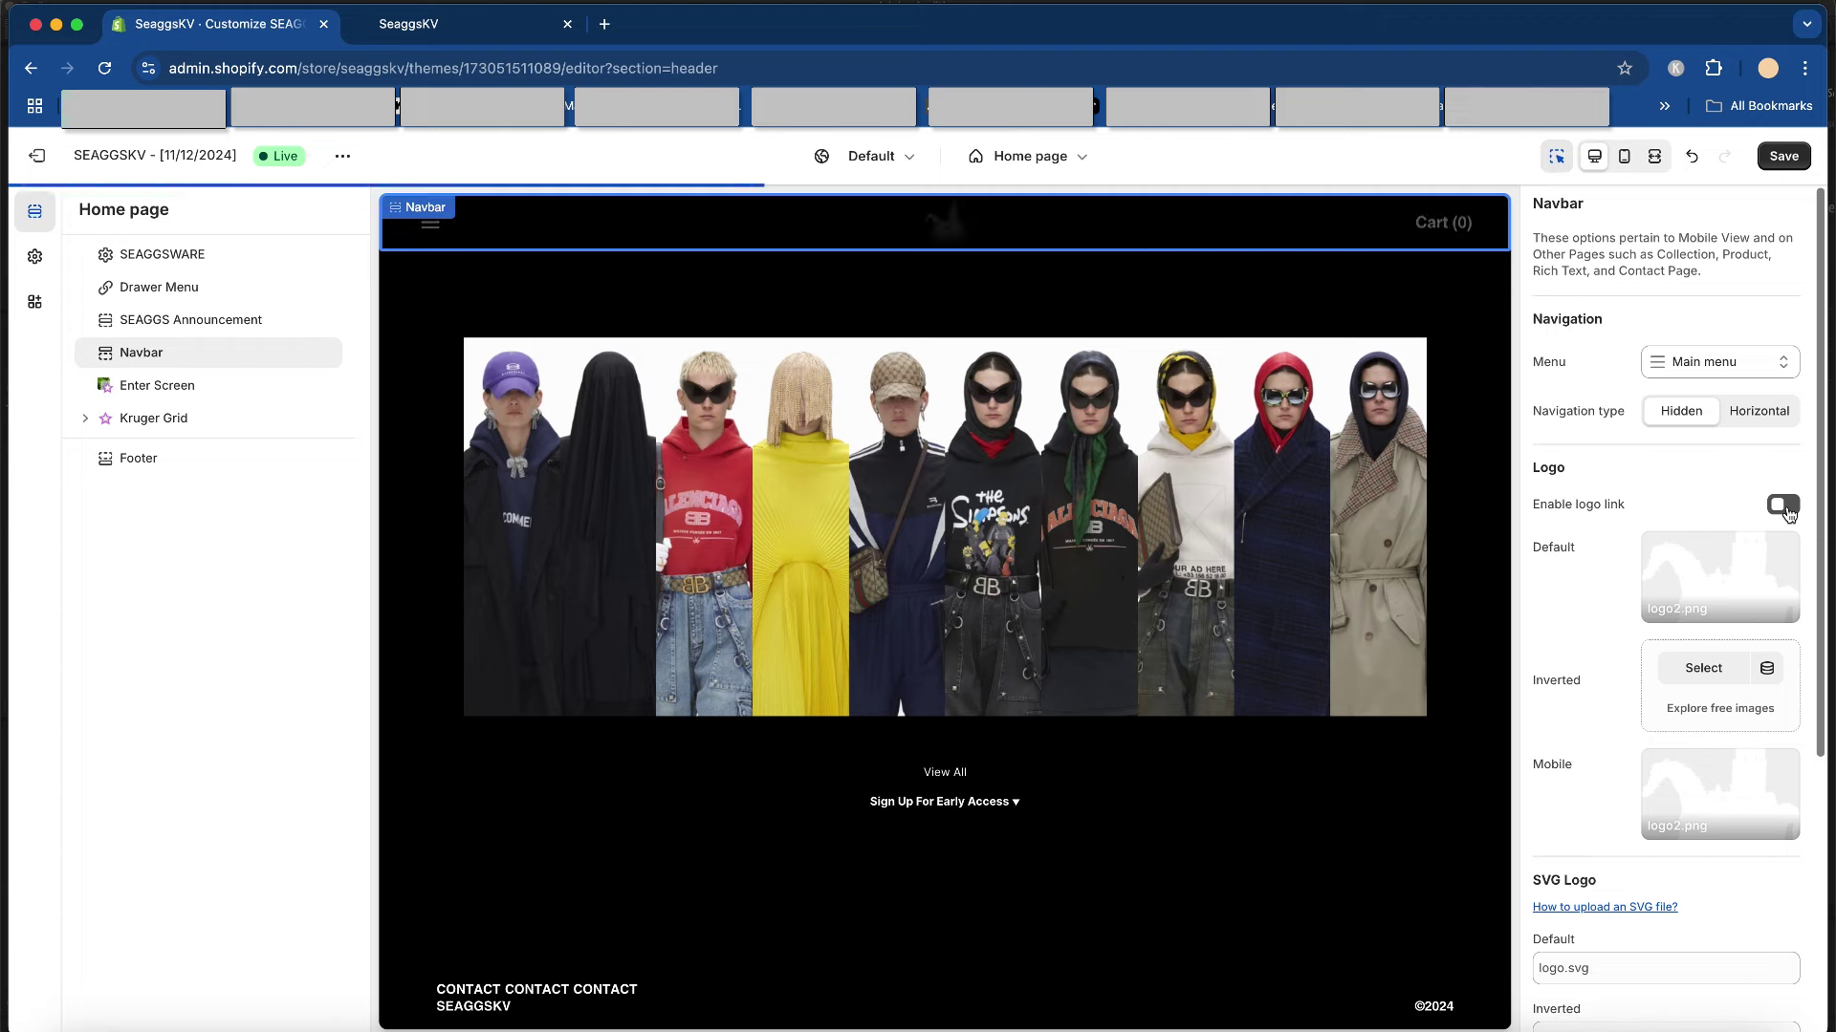
pyautogui.scroll(-1, 1719, 573)
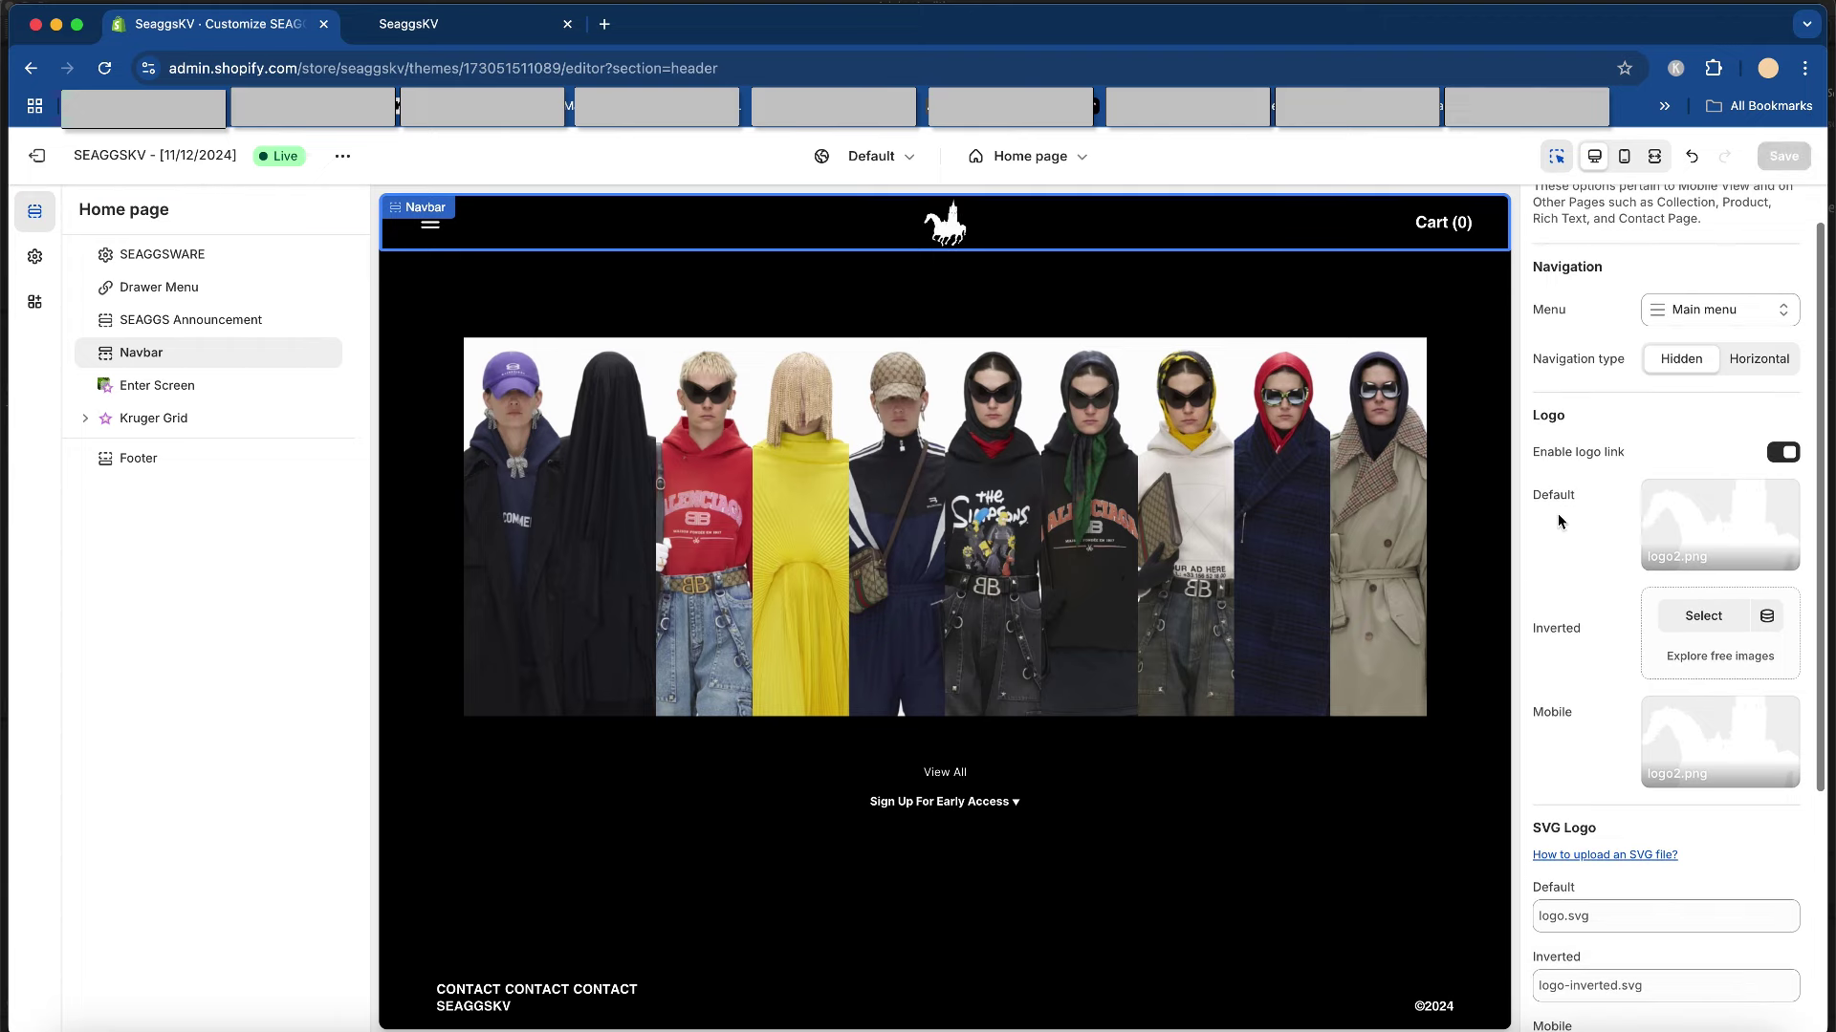
# - Preview the home page in mobile view, return to desktop, and review the Navbar's logo, logo size and Theme Settings options
pyautogui.click(1625, 156)
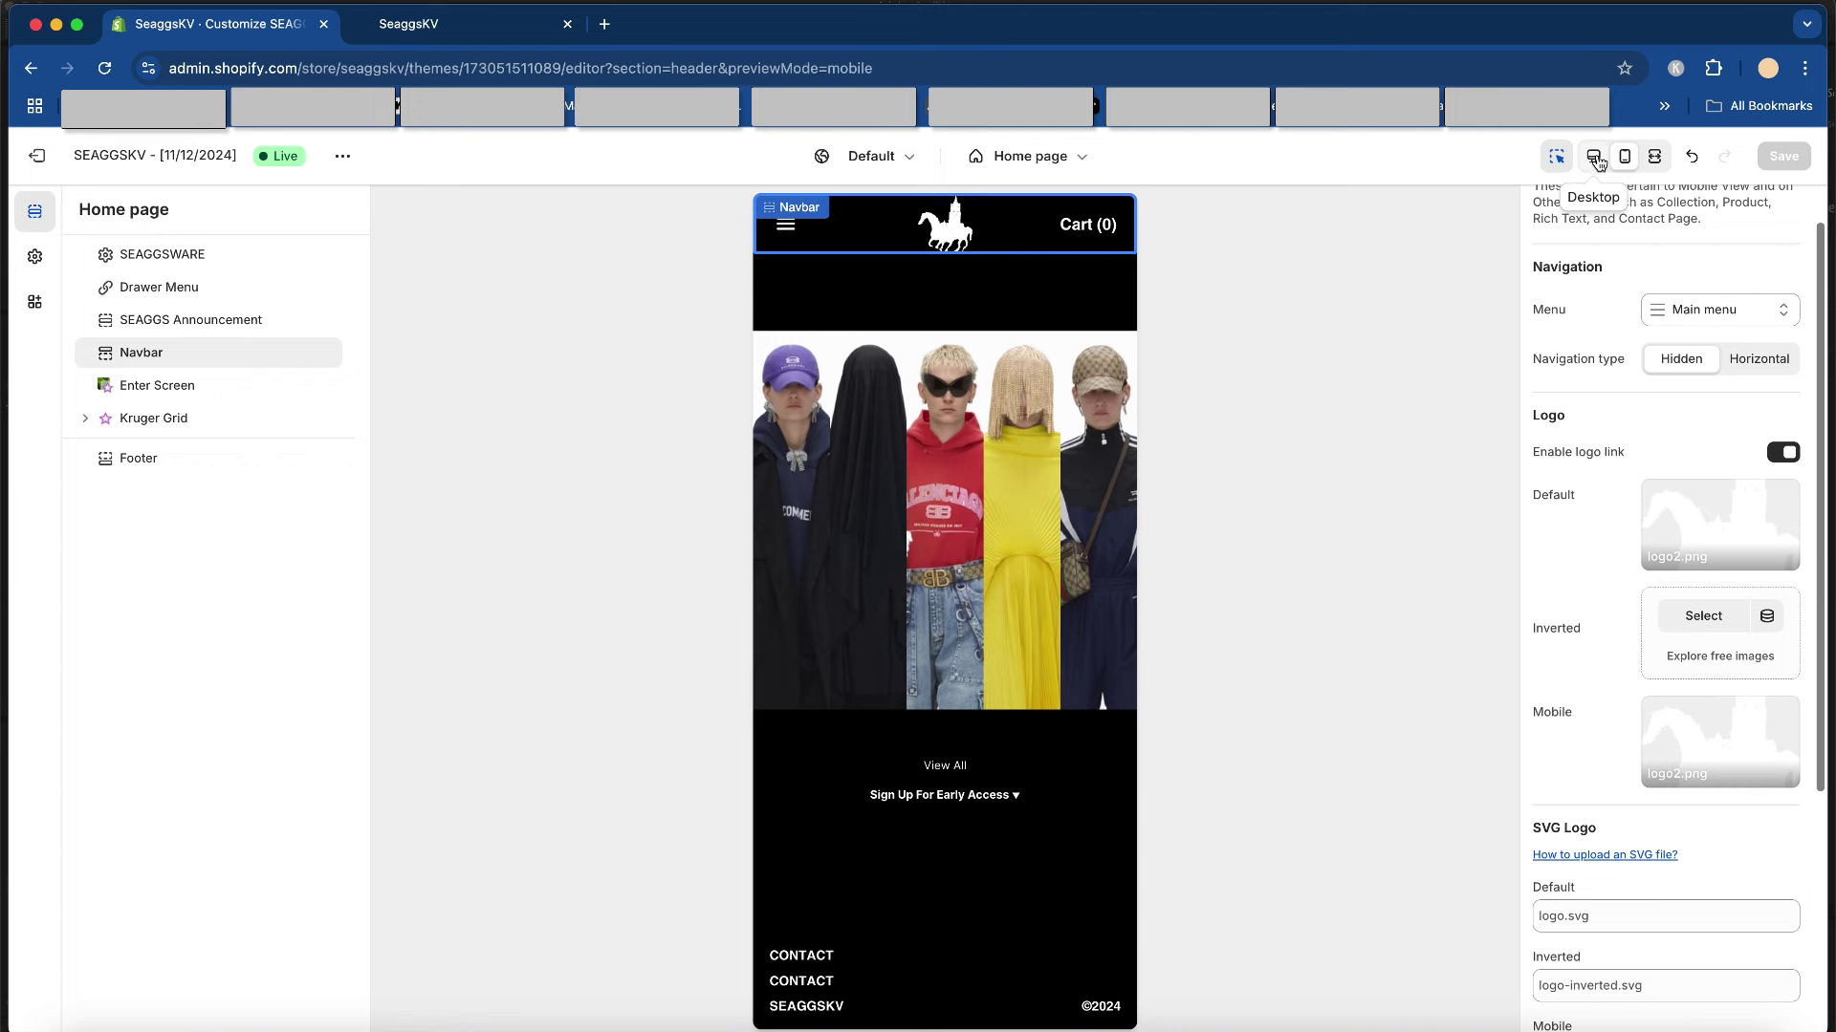
pyautogui.click(1593, 157)
pyautogui.scroll(-5, 1635, 455)
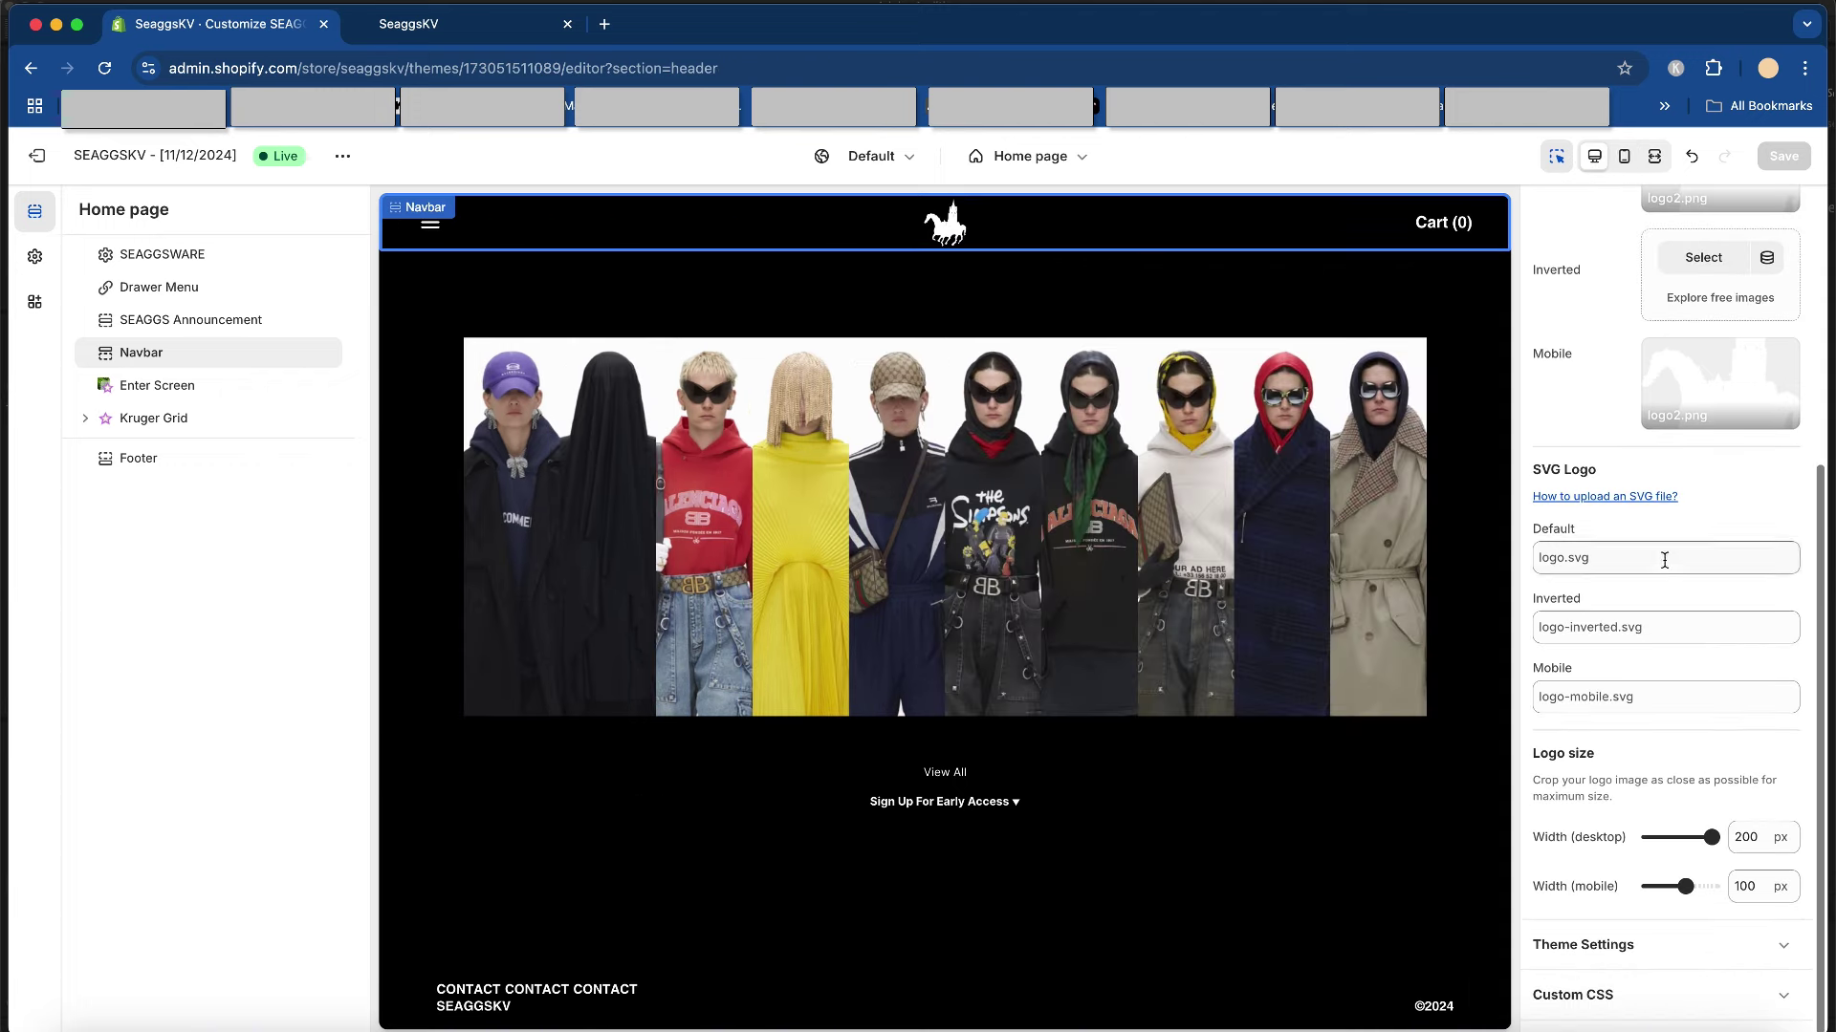
pyautogui.click(1635, 944)
pyautogui.scroll(-3, 1691, 765)
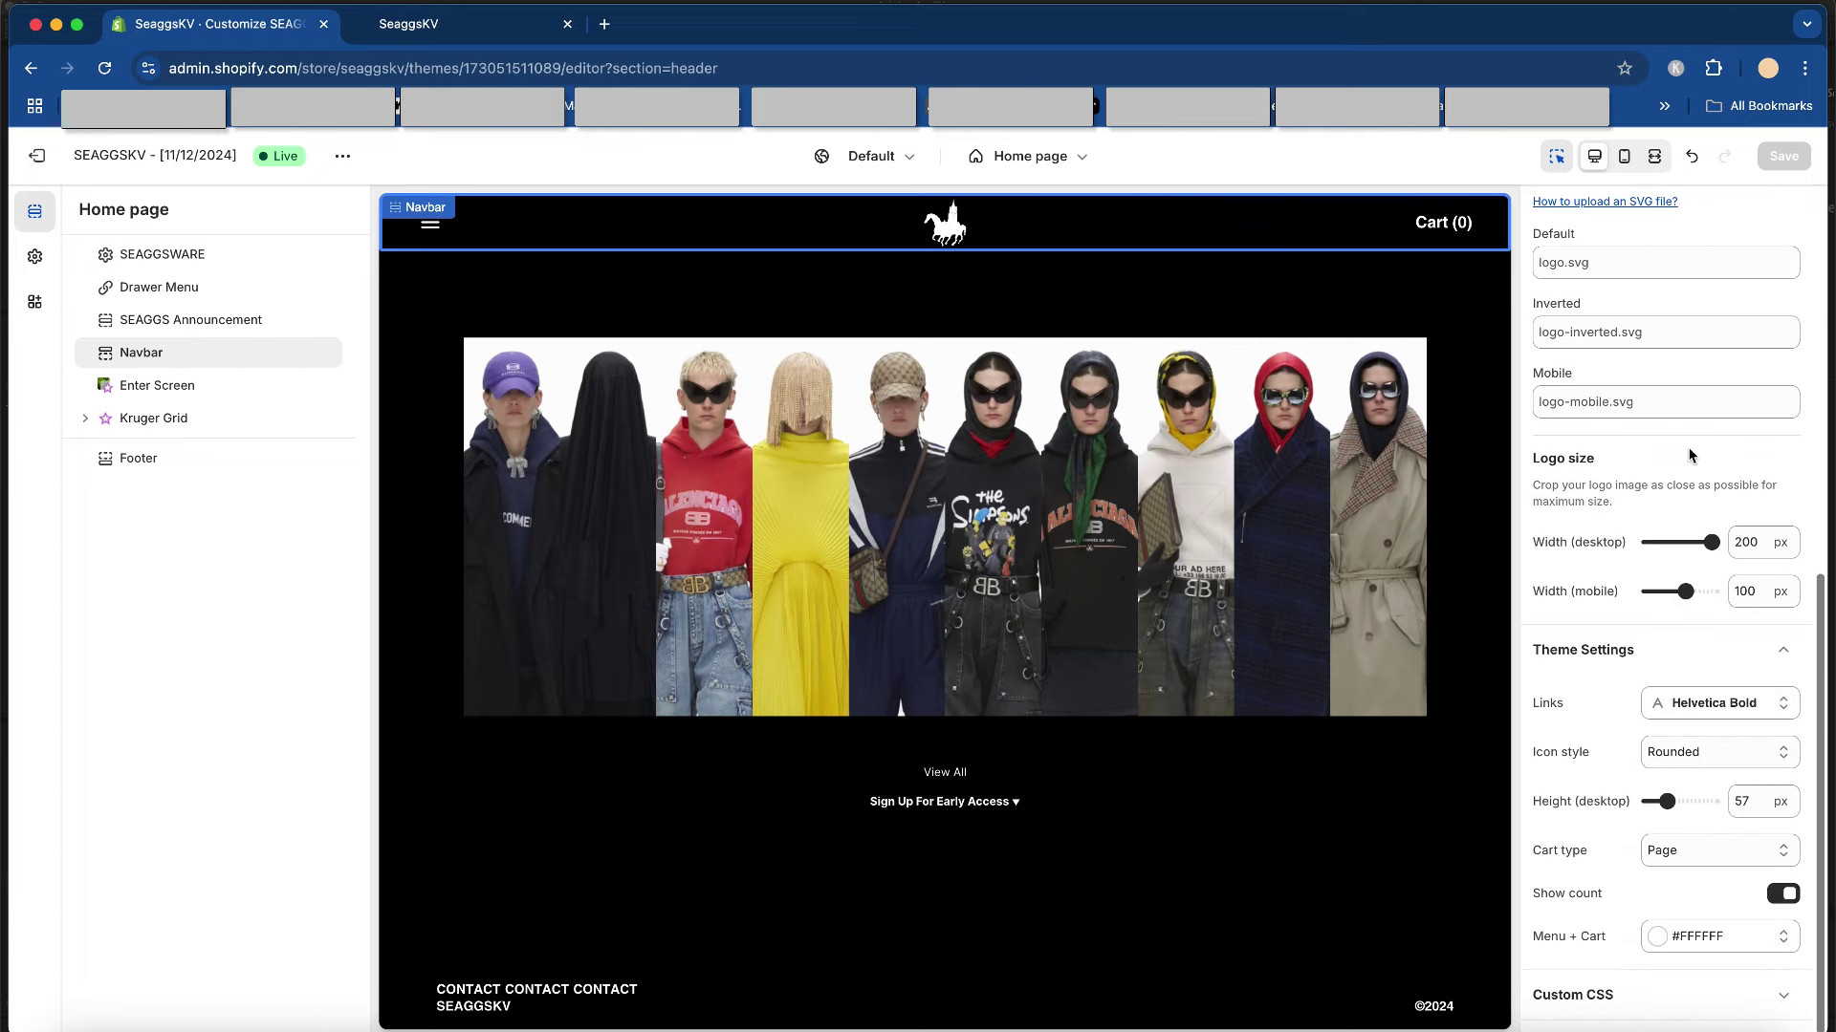
pyautogui.scroll(7, 1658, 880)
pyautogui.scroll(-7, 1612, 561)
# - Look over the global theme settings categories and return to the Navbar section's own Theme Settings
pyautogui.click(35, 256)
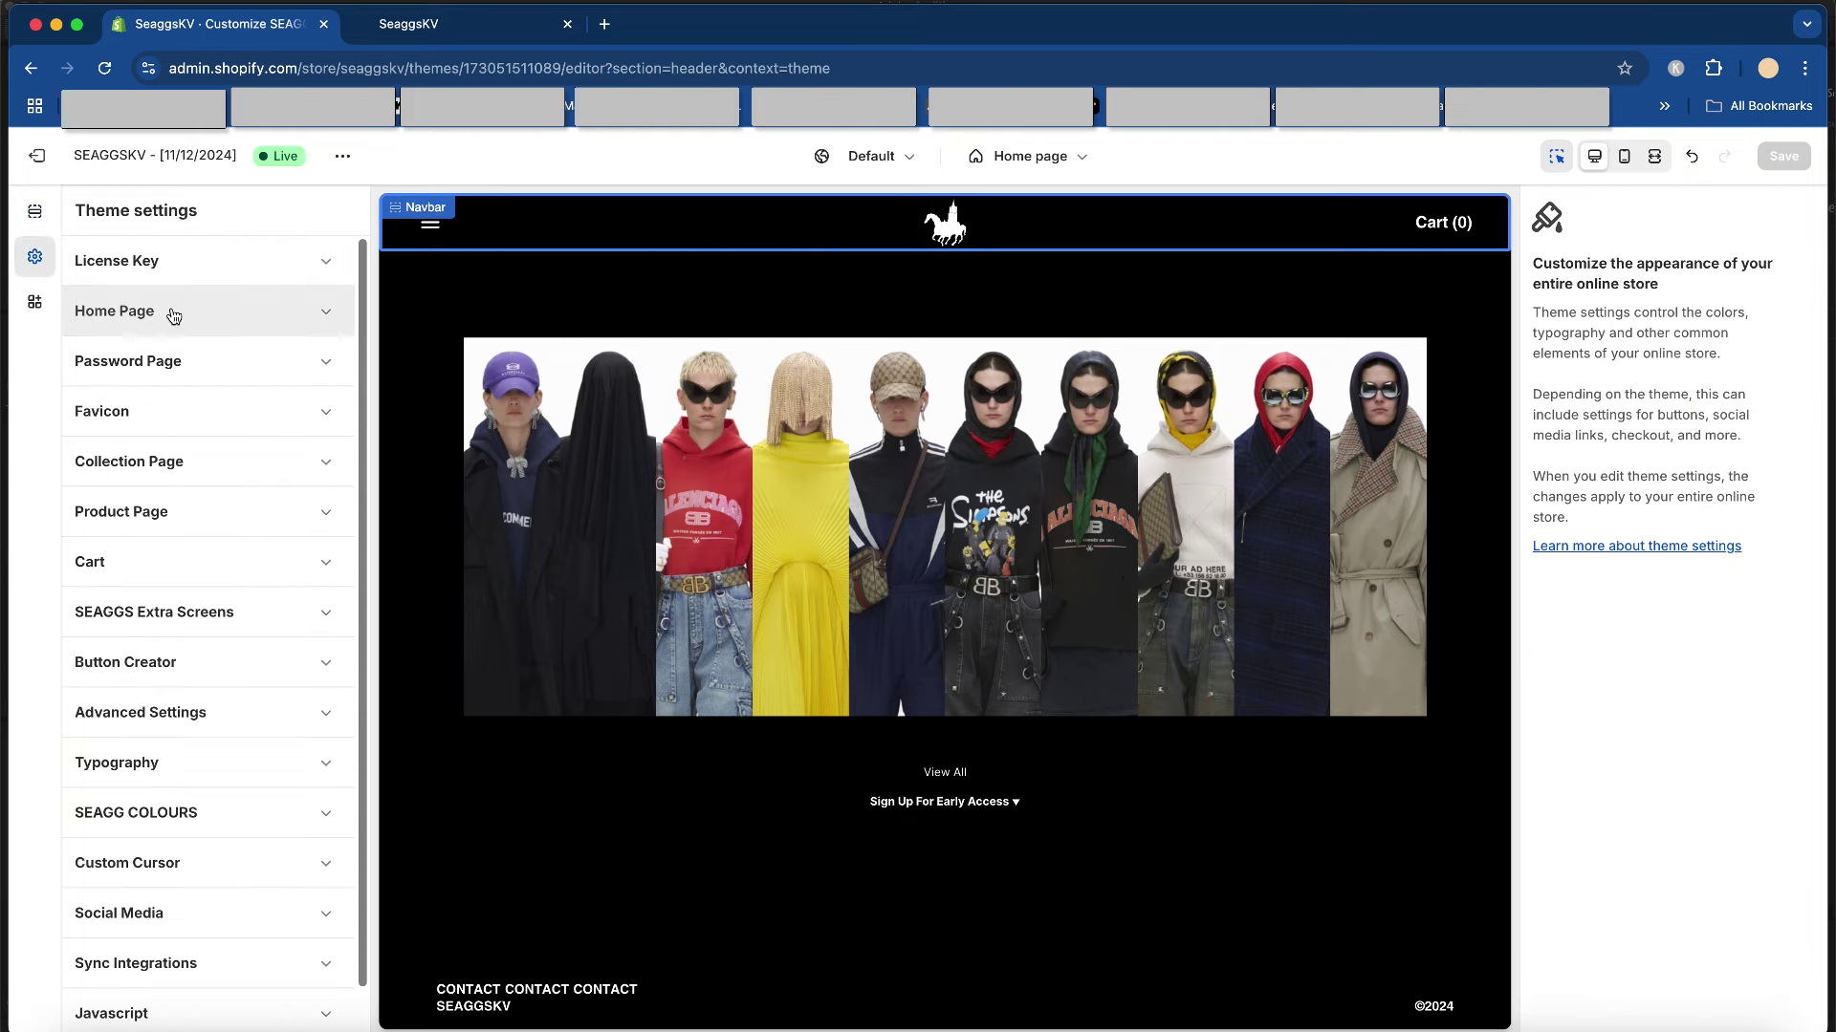
pyautogui.scroll(-1, 173, 315)
pyautogui.scroll(1, 239, 286)
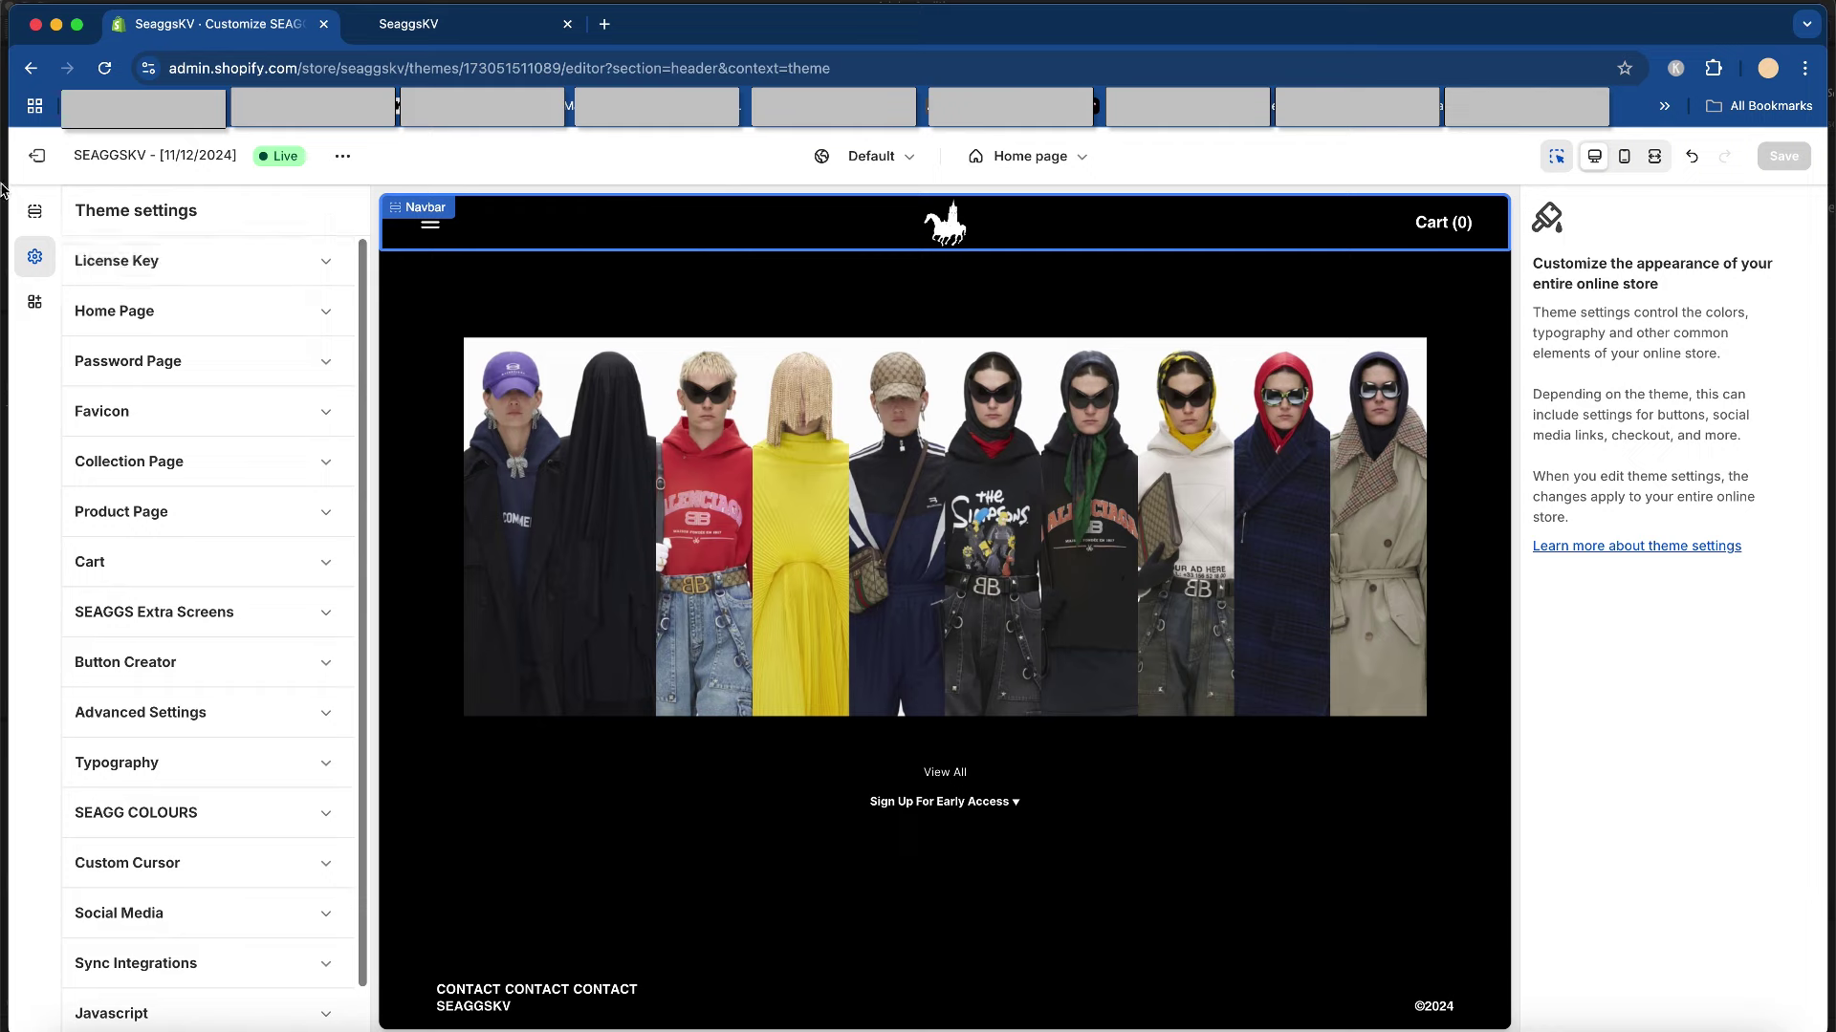
pyautogui.click(34, 210)
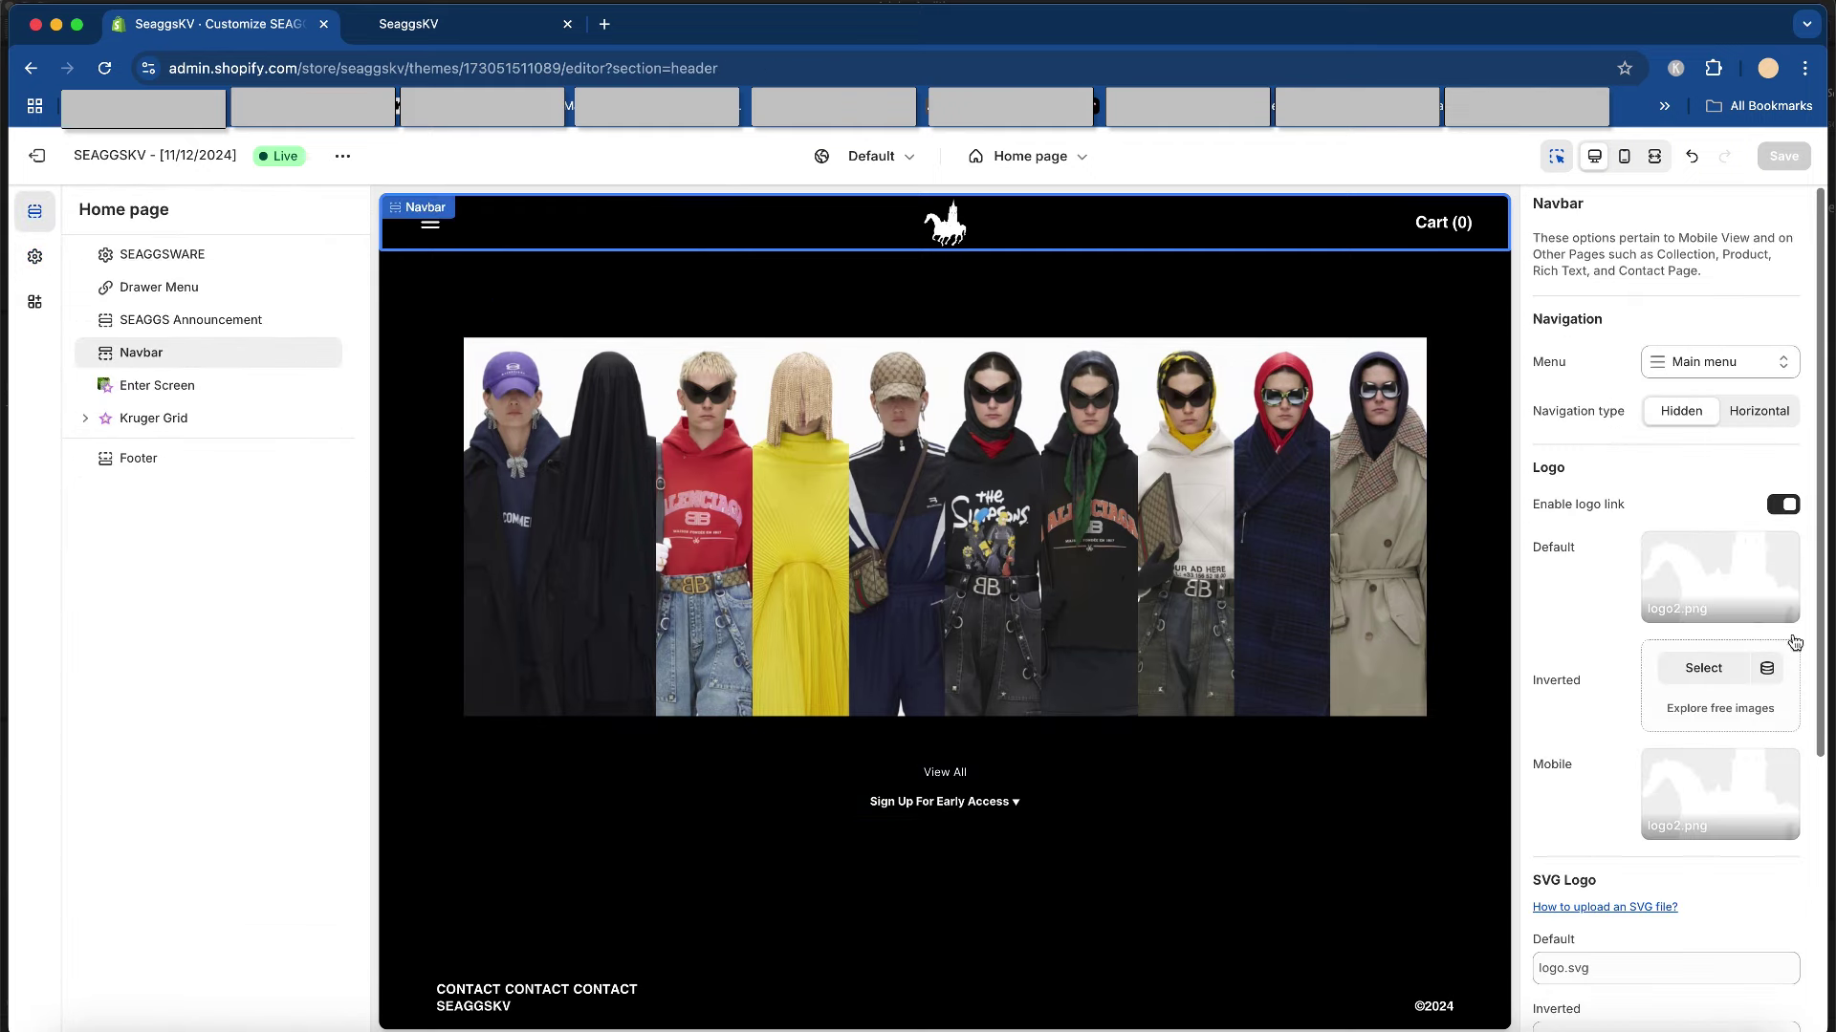
pyautogui.scroll(-5, 1794, 643)
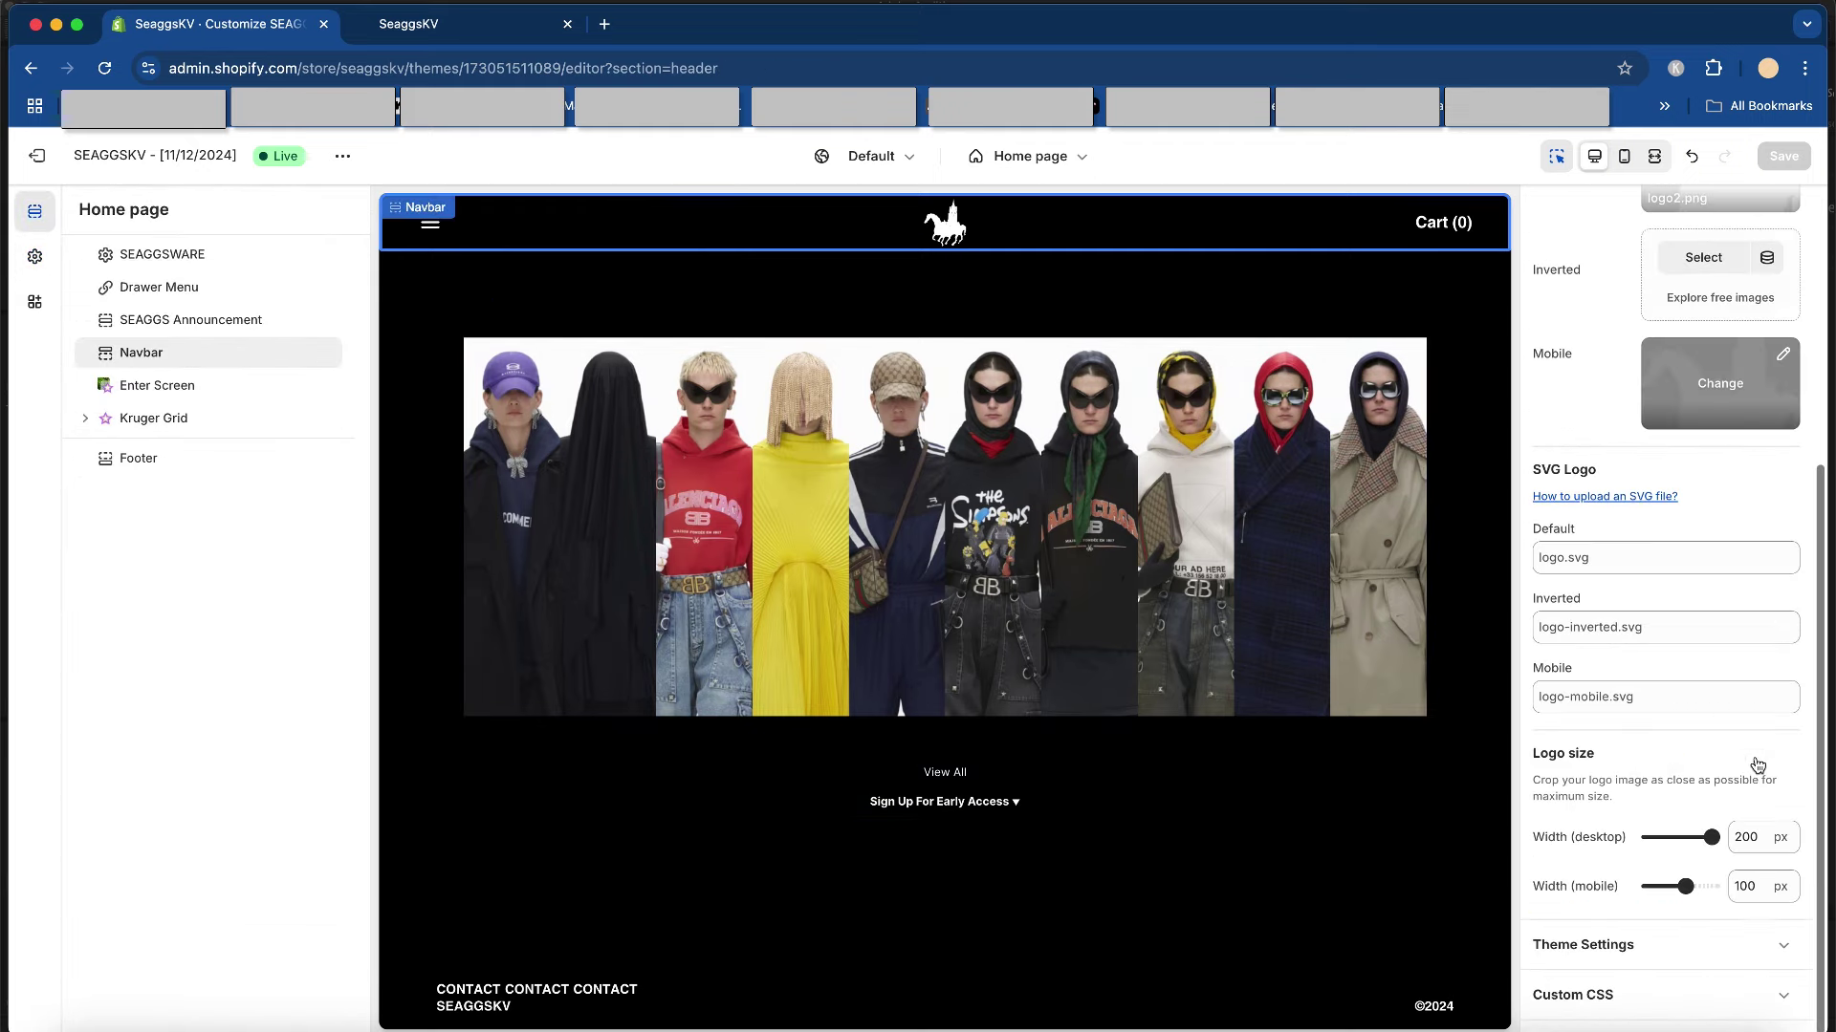
pyautogui.click(1714, 962)
pyautogui.scroll(-3, 1706, 856)
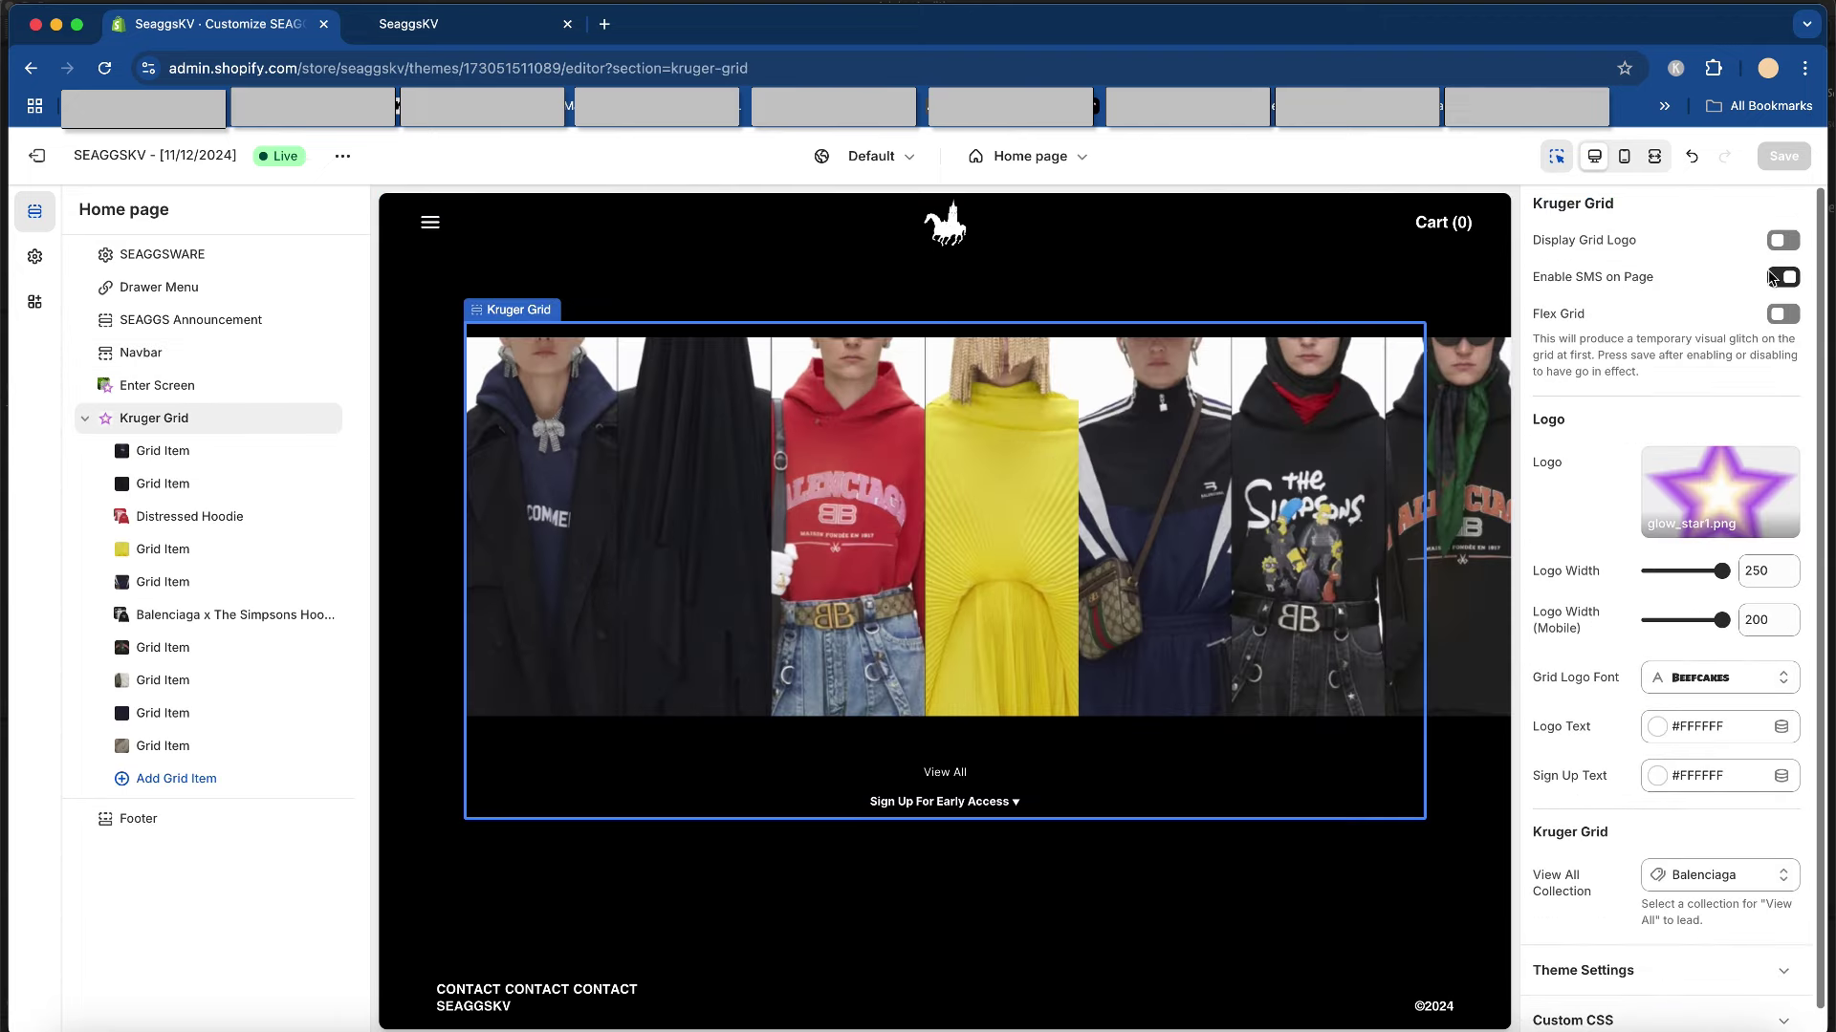
# - Turn on Display Grid Logo for the Kruger Grid section
pyautogui.click(1779, 251)
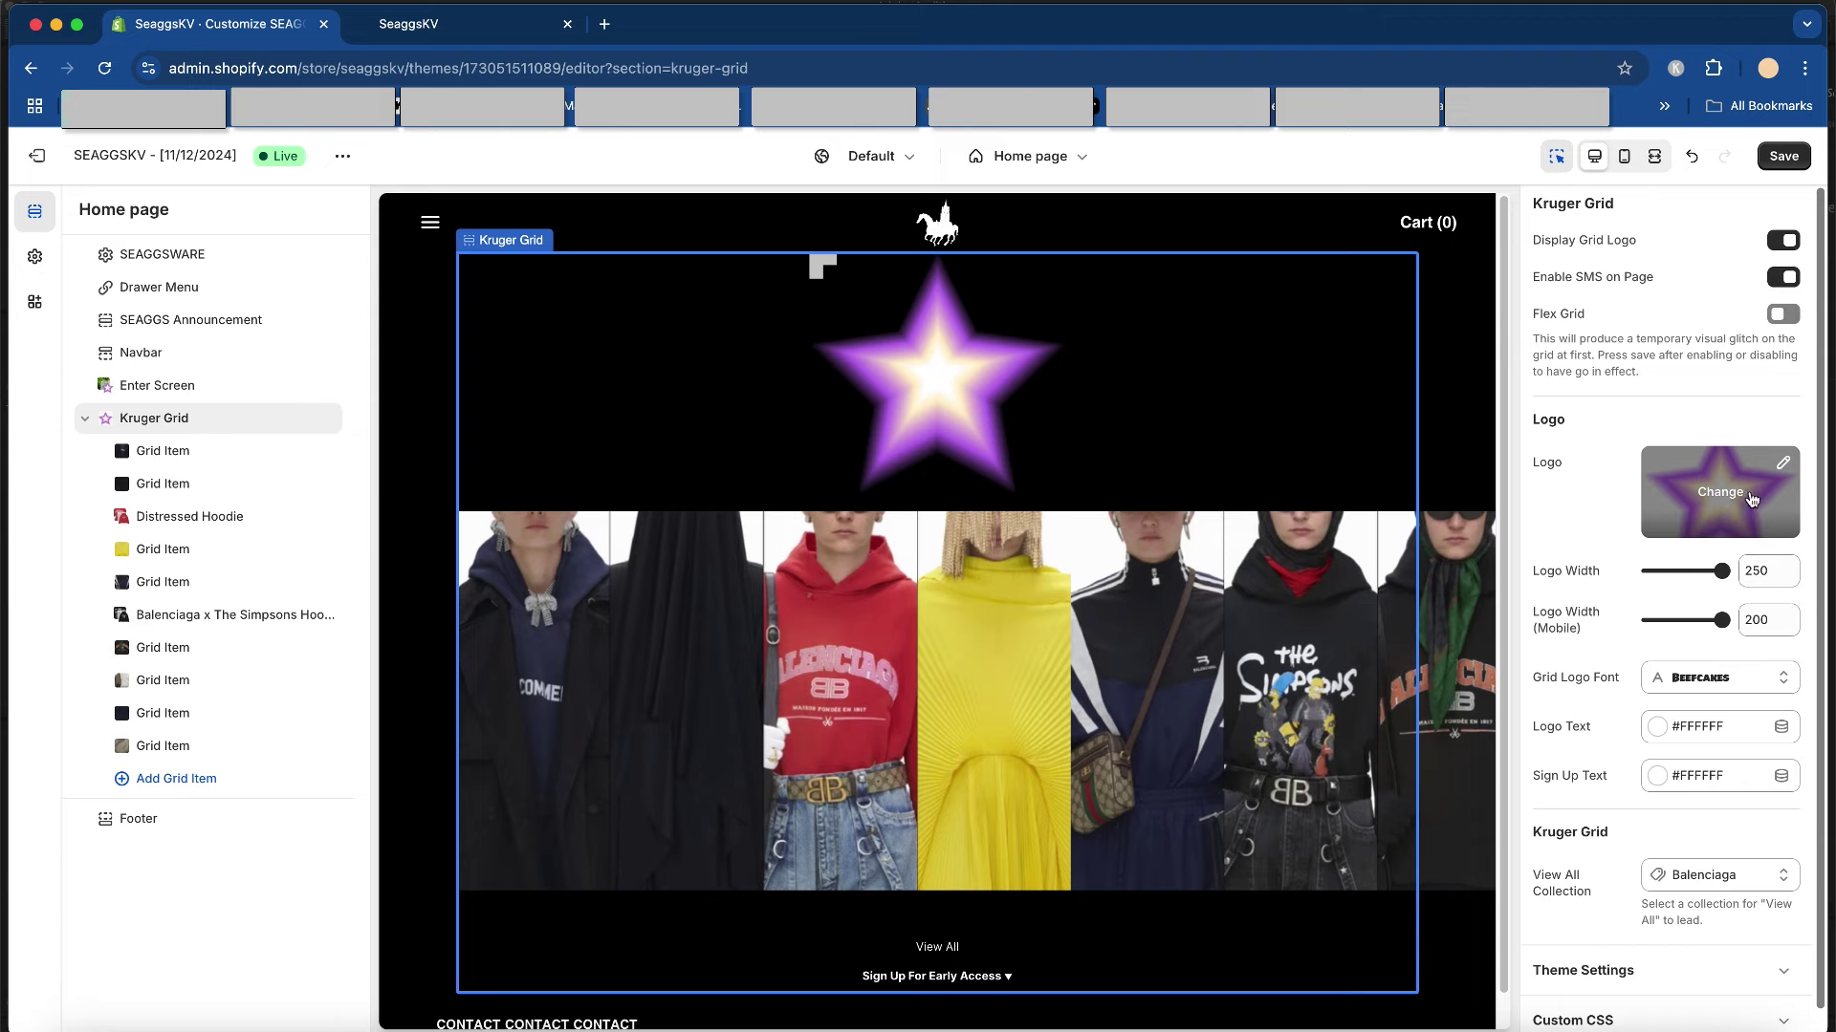
# - Turn off Display Grid Logo for the Kruger Grid section, and toggle Enable SMS on Page off and back on
pyautogui.click(1784, 250)
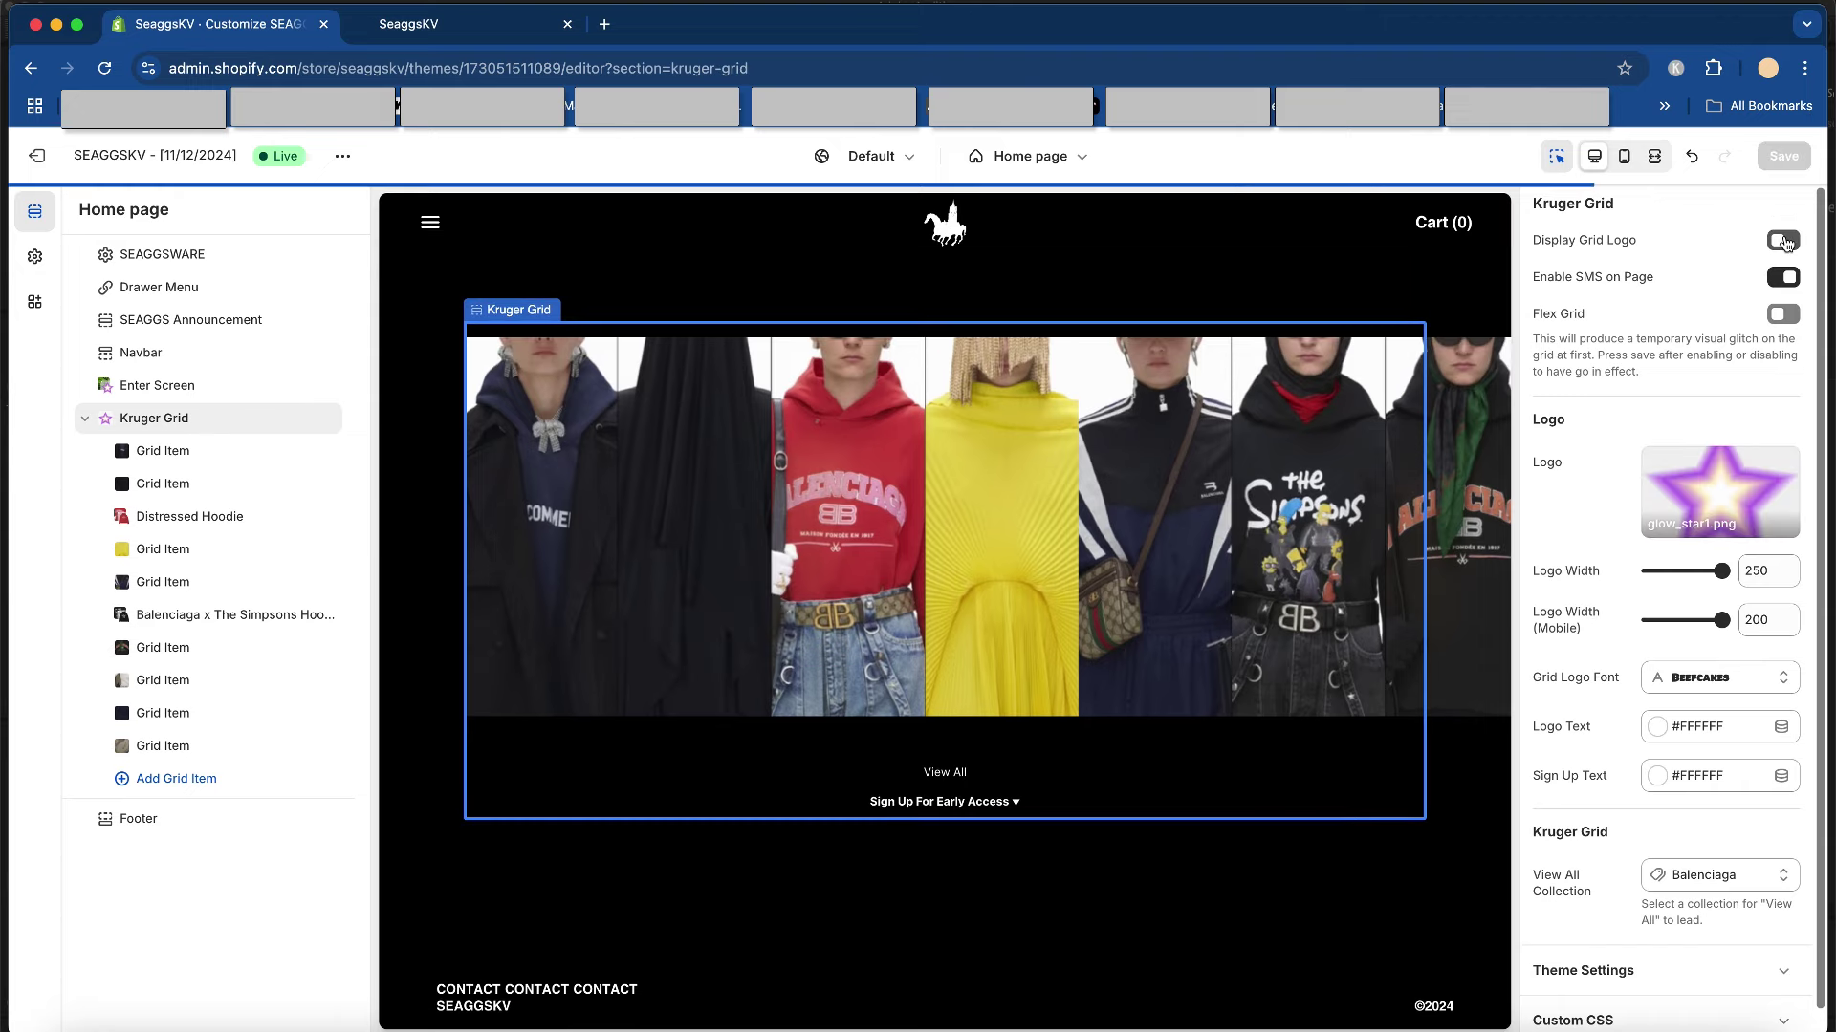
pyautogui.click(1784, 278)
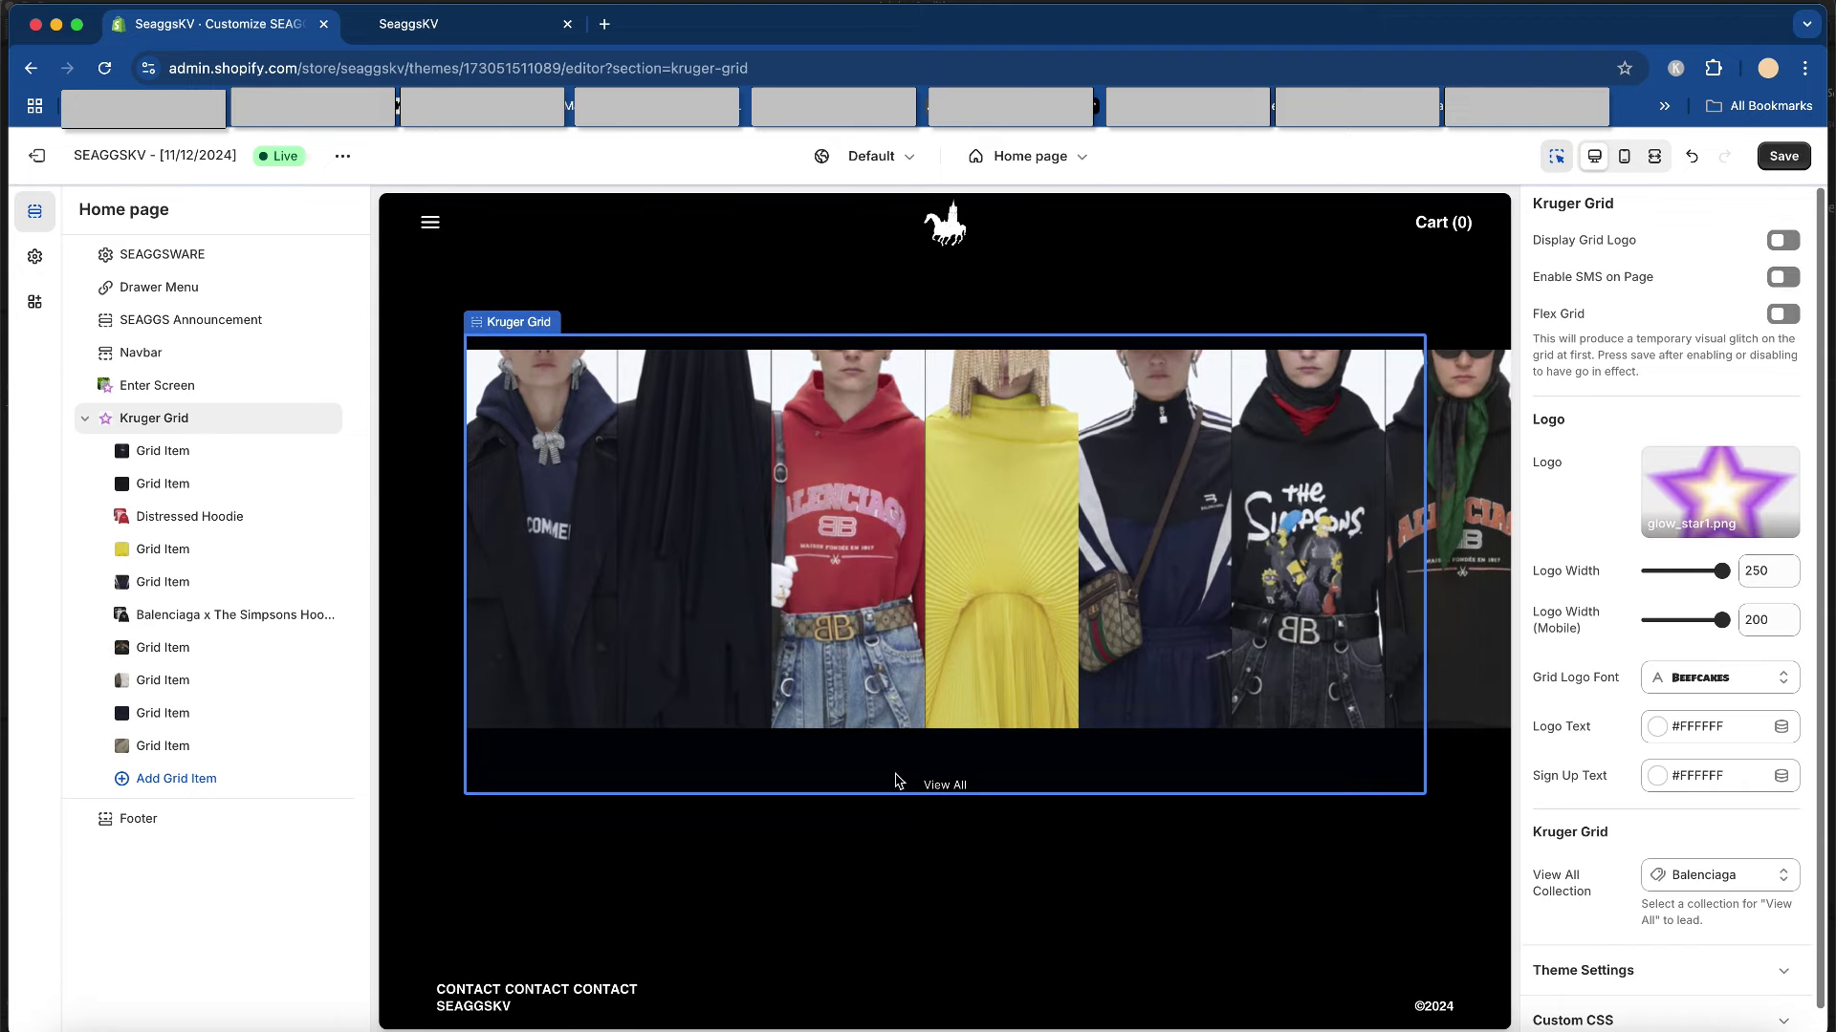
pyautogui.click(1784, 278)
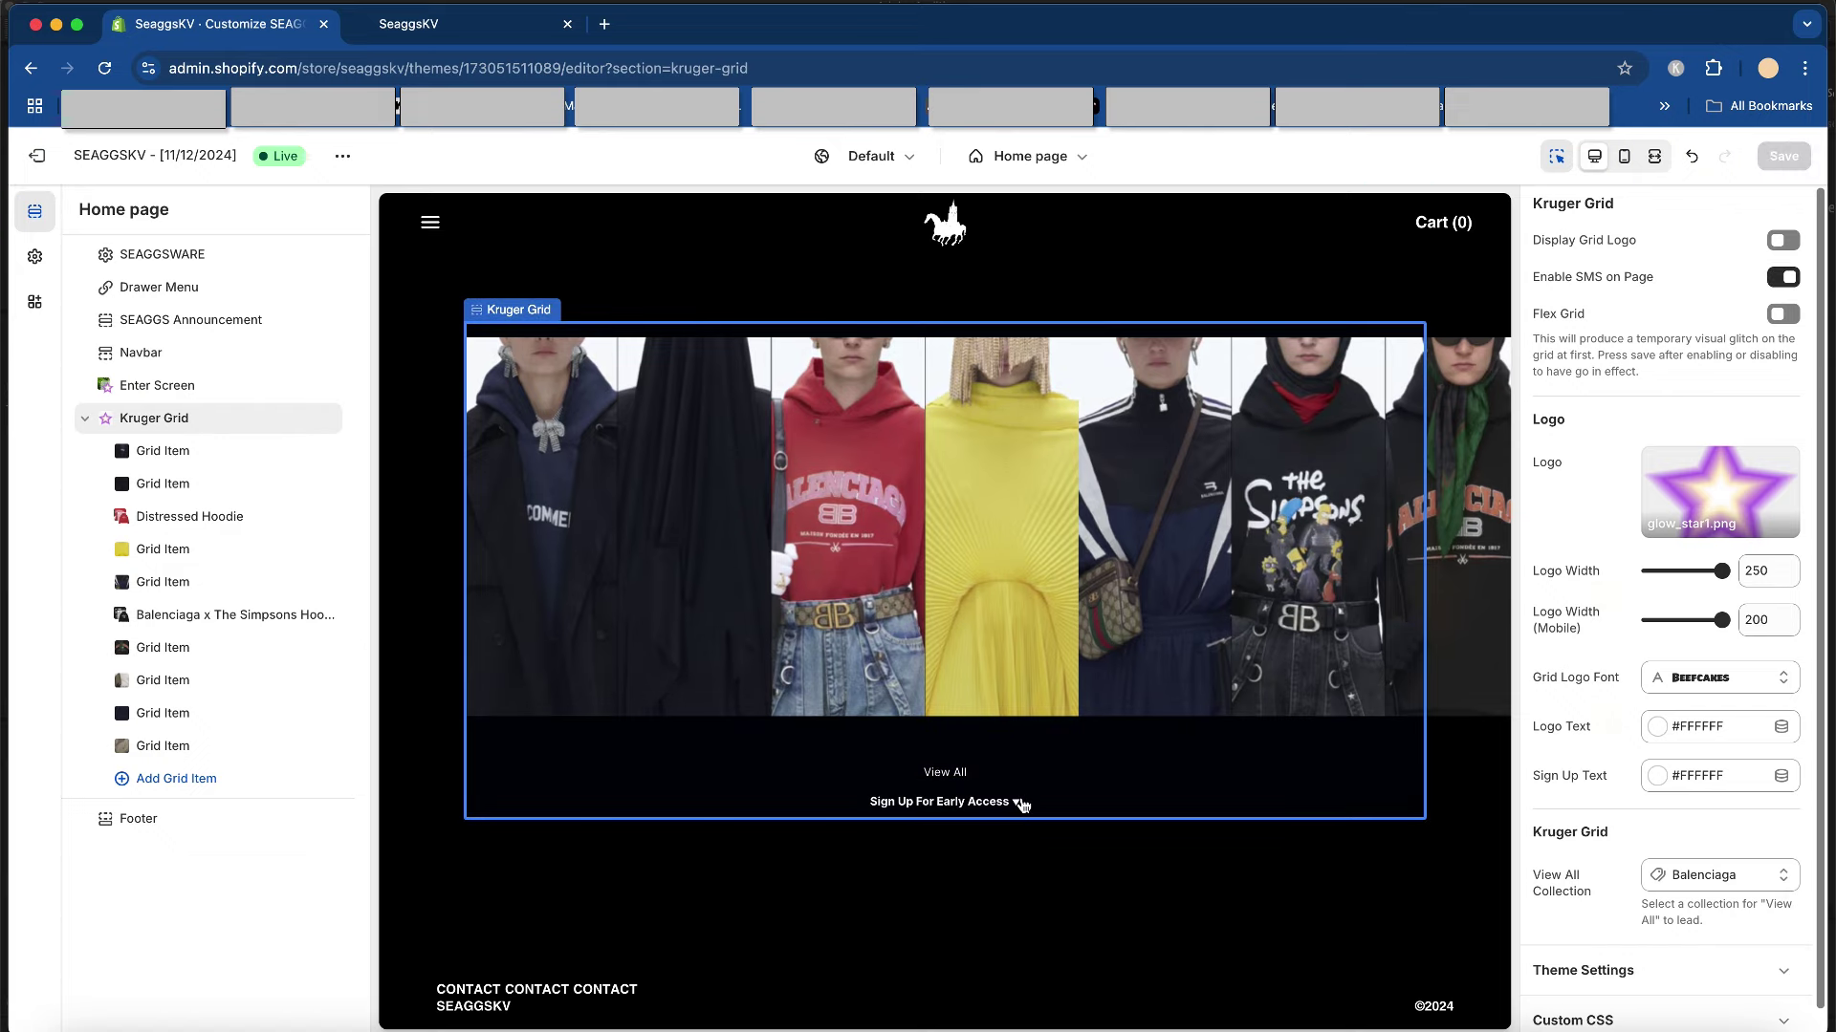
# - View the live storefront in place of its old tab and look at the Sign Up For Early Access form under the grid
pyautogui.click(343, 156)
pyautogui.click(275, 354)
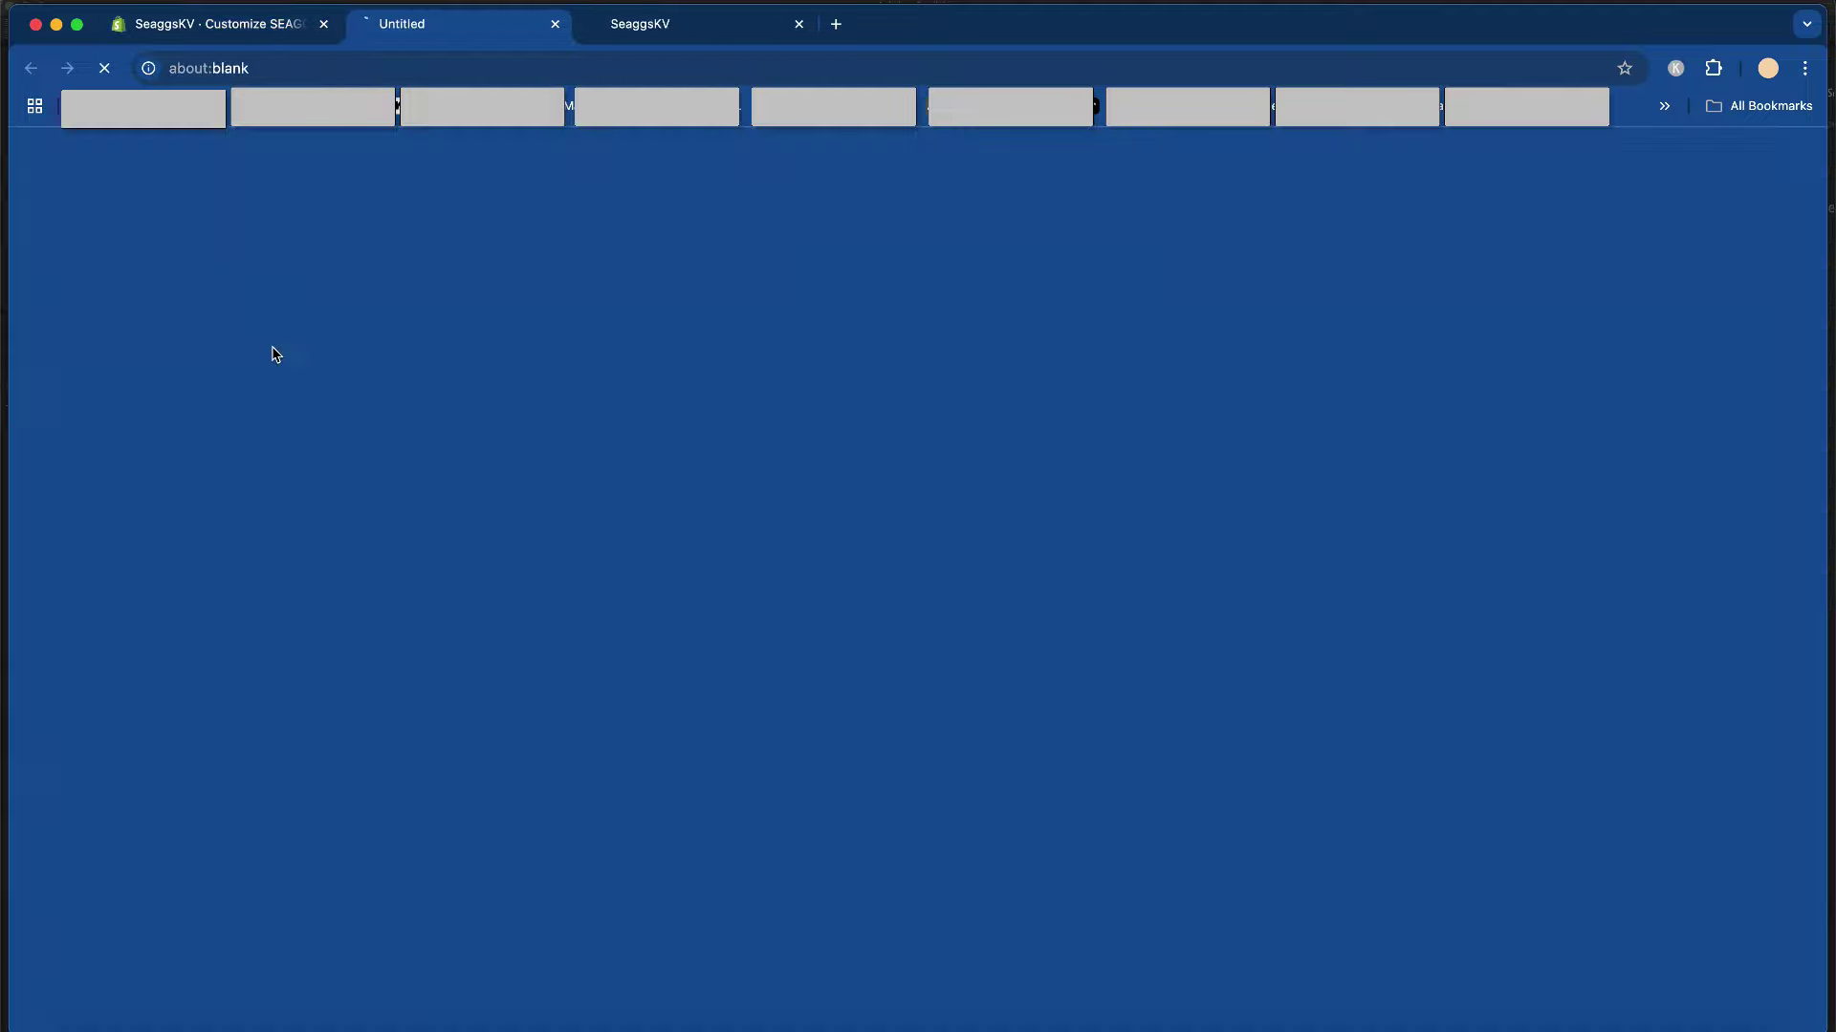
pyautogui.click(799, 24)
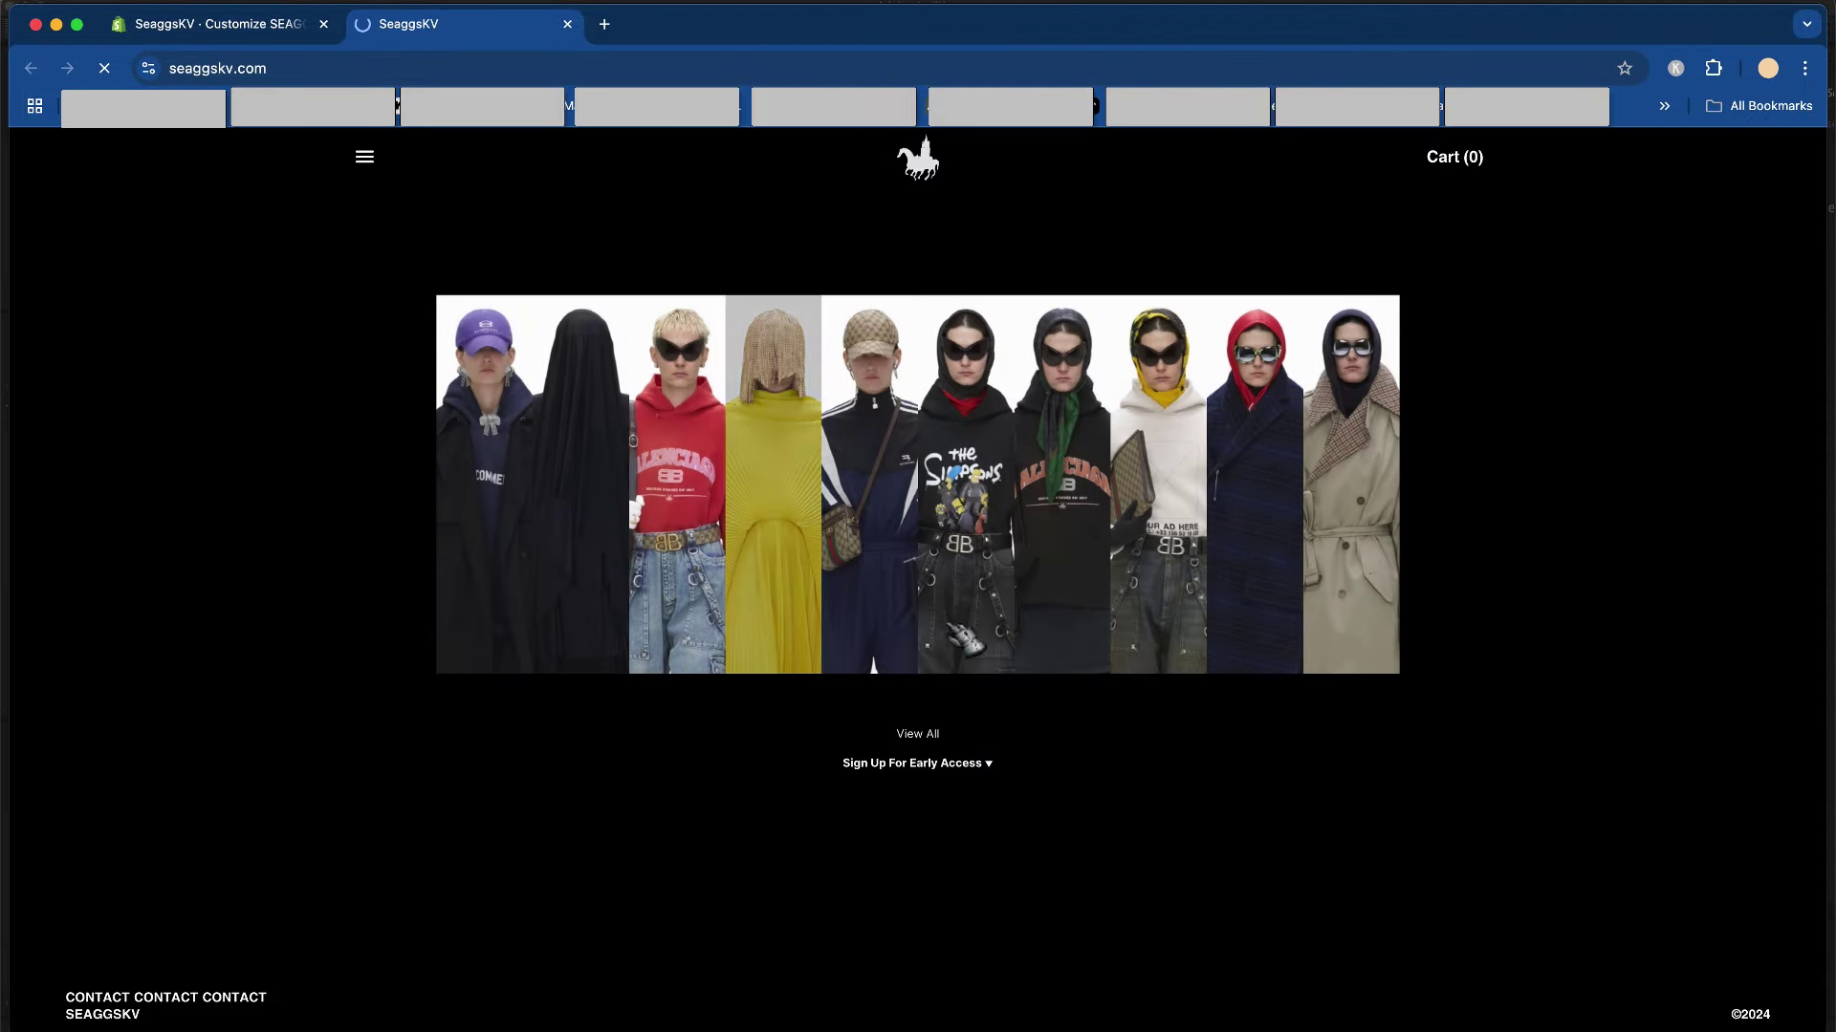
pyautogui.click(985, 765)
pyautogui.scroll(-2, 1013, 751)
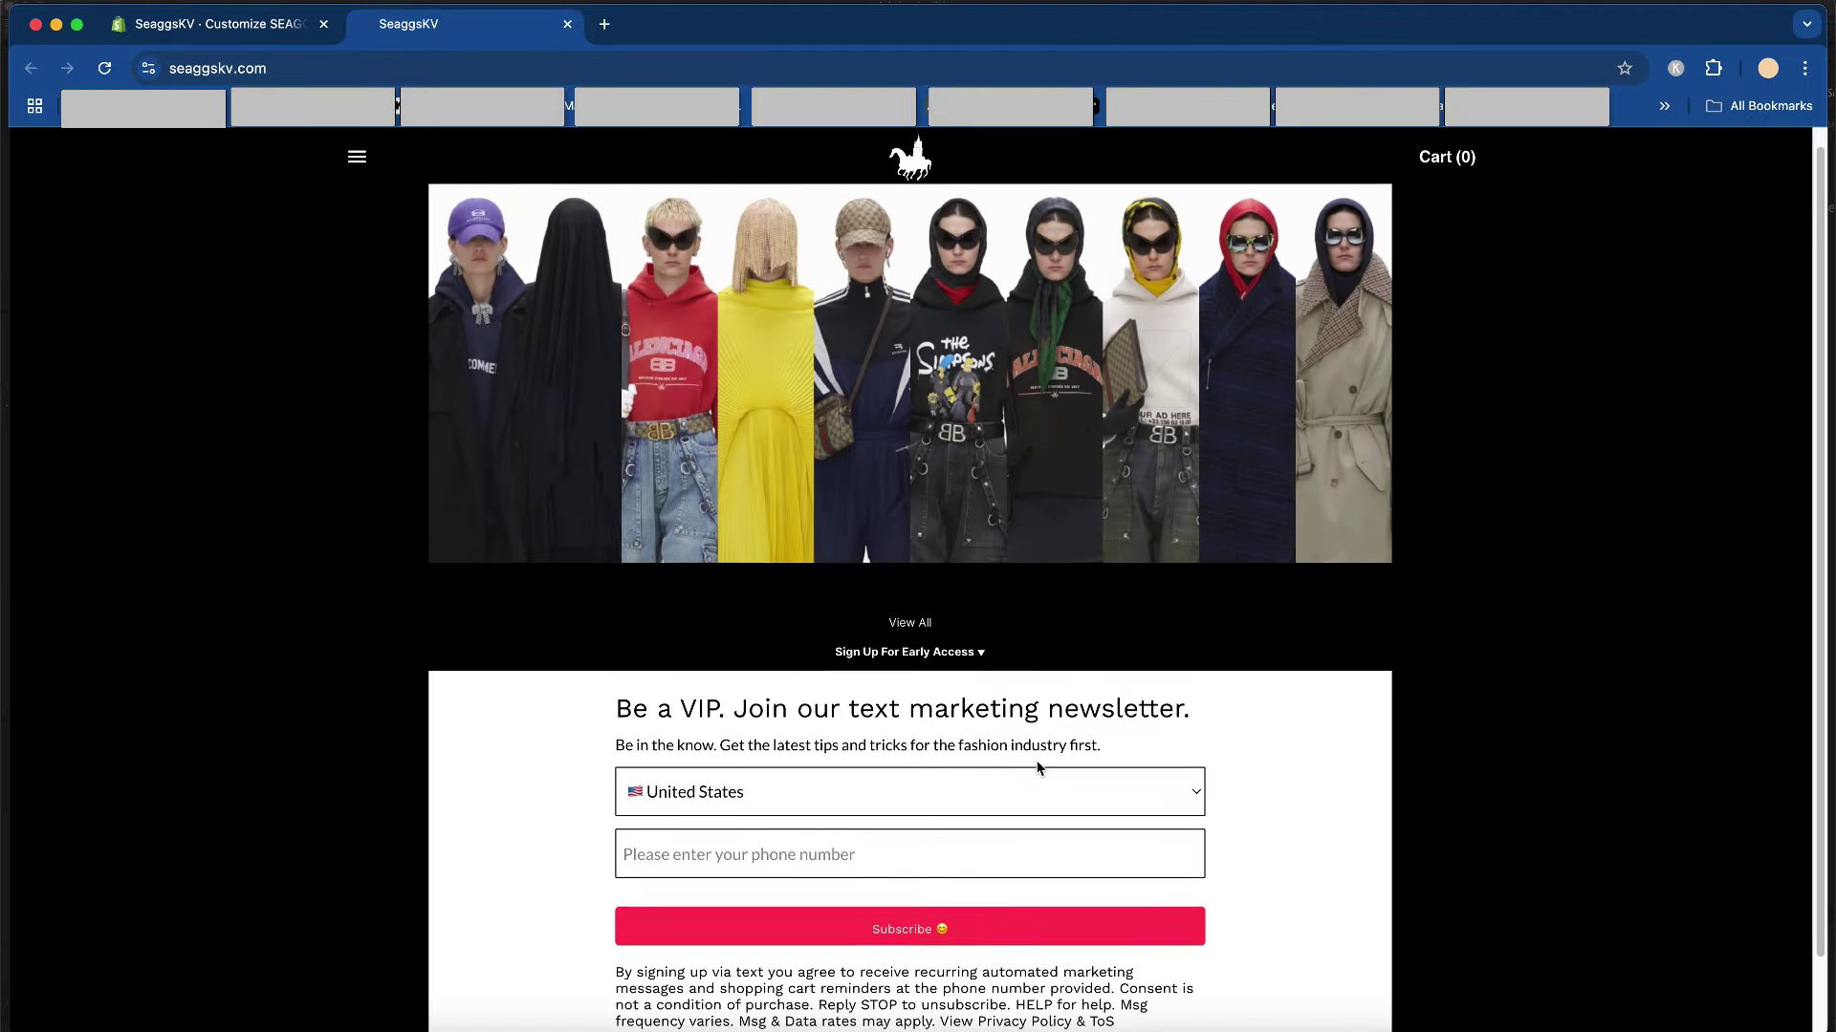
pyautogui.scroll(1, 880, 579)
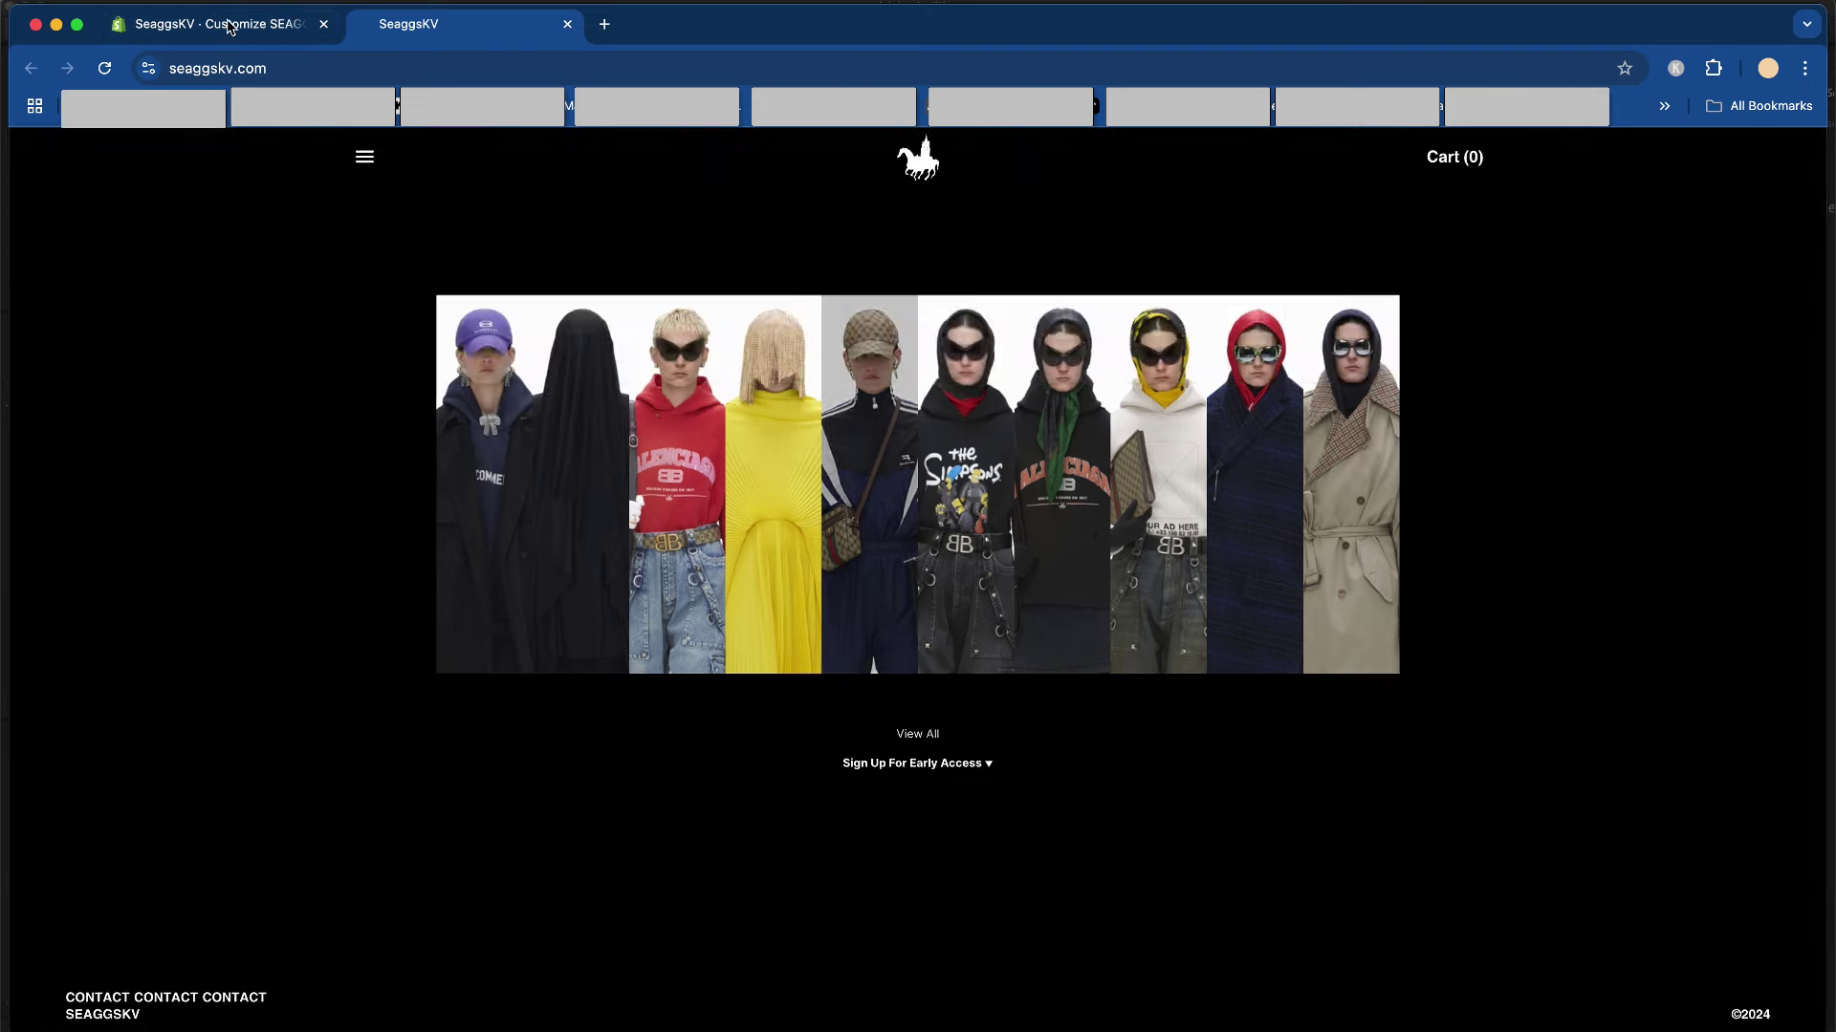
# - Return to the theme editor and set the Kruger Grid's Logo Width to 174
pyautogui.hotkey('ctrl', 'shift', 'Tab')
pyautogui.moveTo(1704, 576); pyautogui.dragTo(1691, 573)
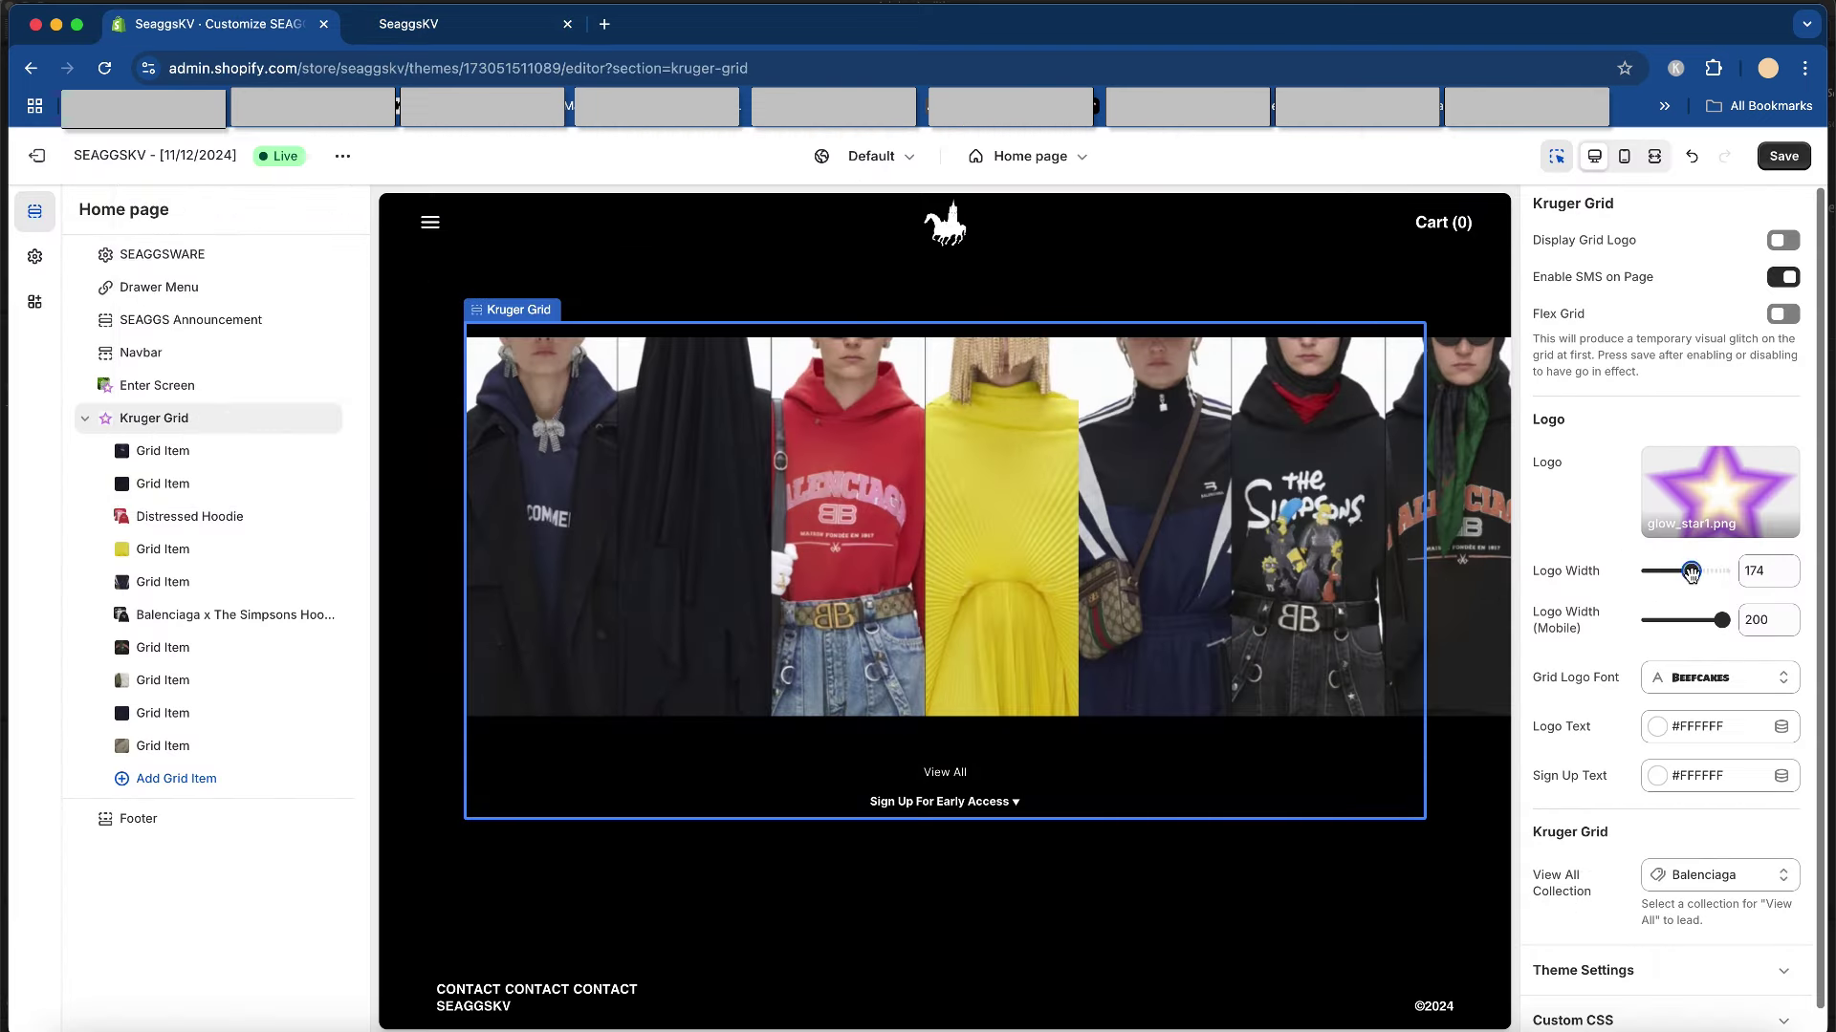
pyautogui.scroll(-1, 1750, 612)
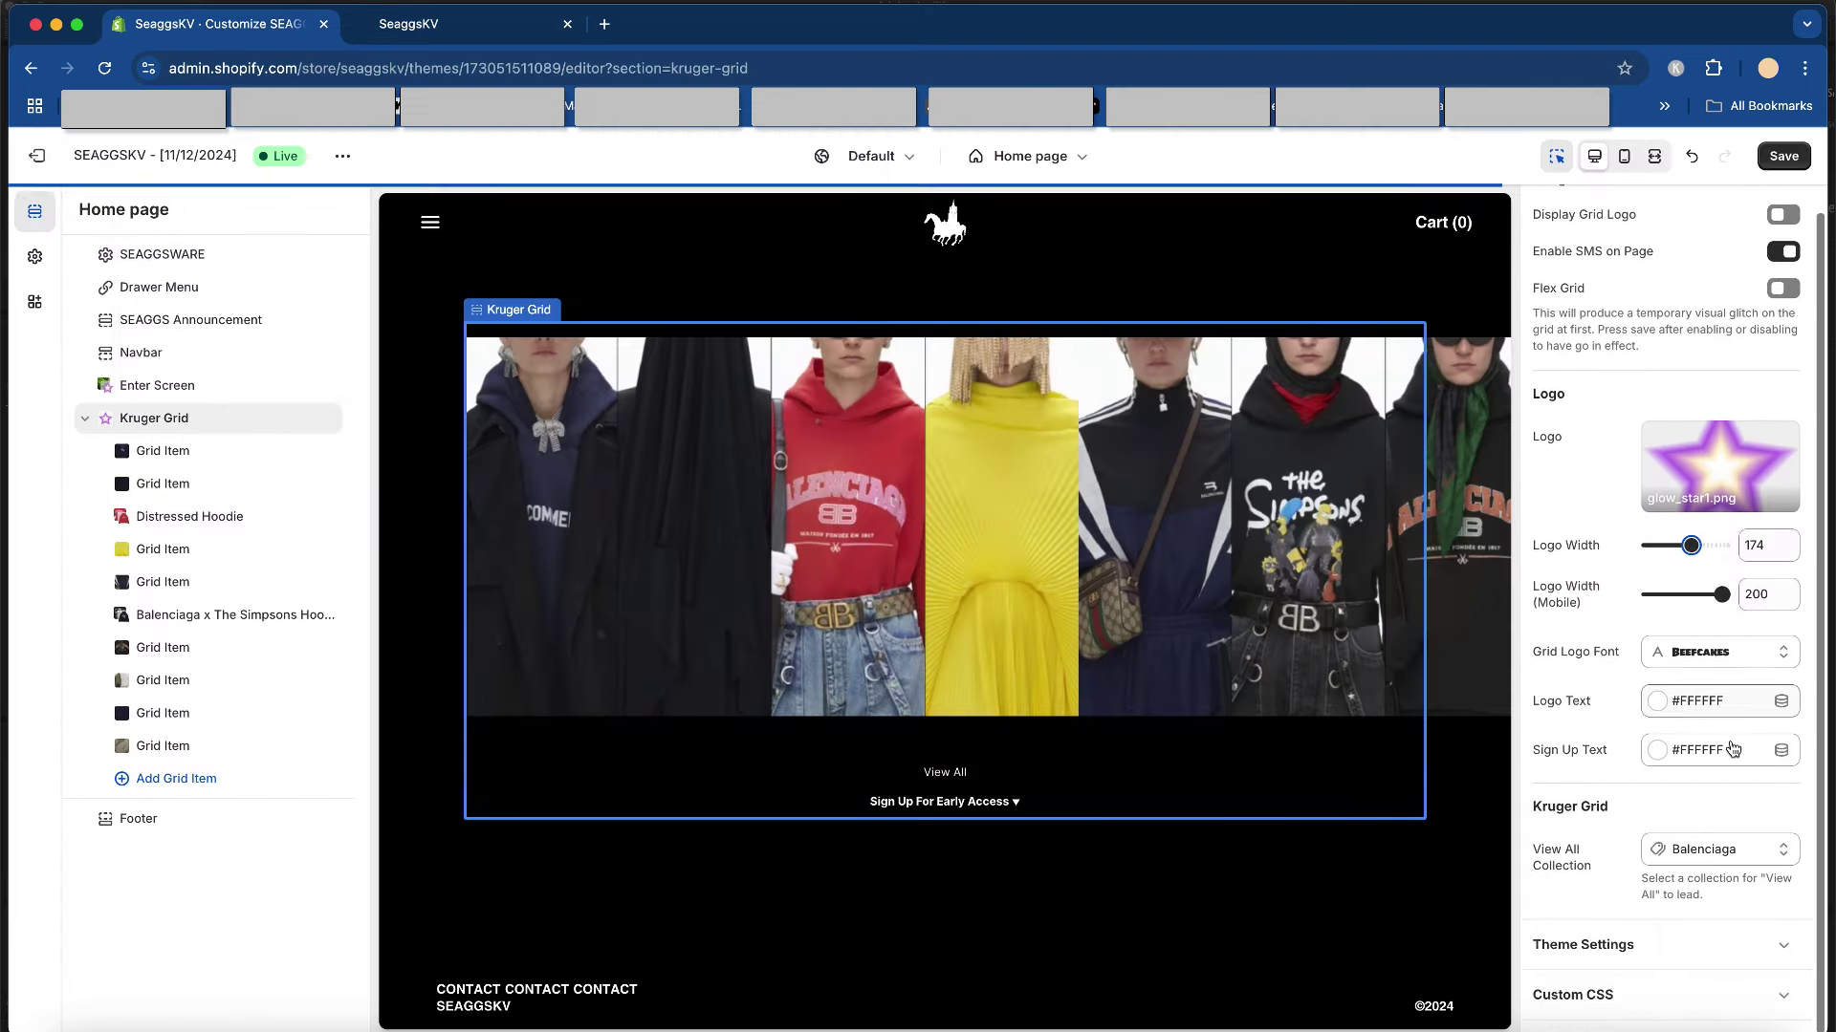
# - Look through the Grid Logo Font choices and the View All Collection options, leaving both unchanged
pyautogui.click(1754, 659)
pyautogui.scroll(-5, 1688, 765)
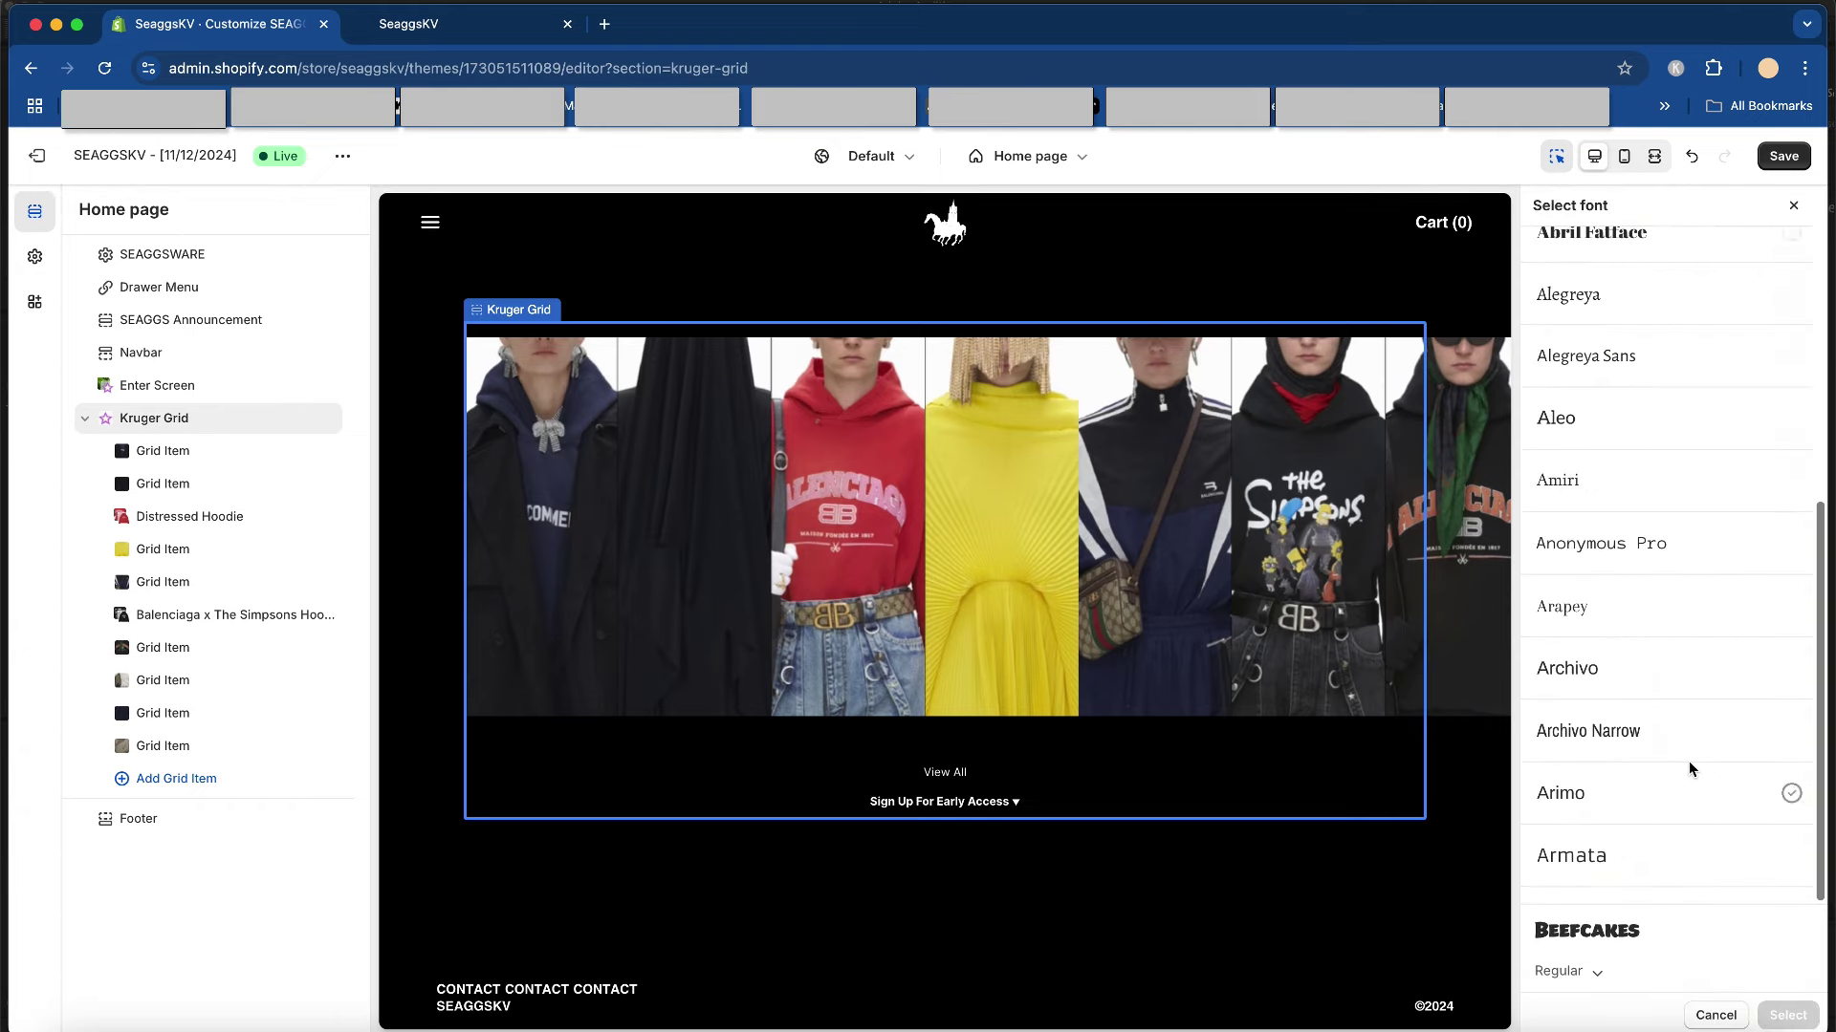
pyautogui.scroll(5, 1688, 761)
pyautogui.click(1793, 205)
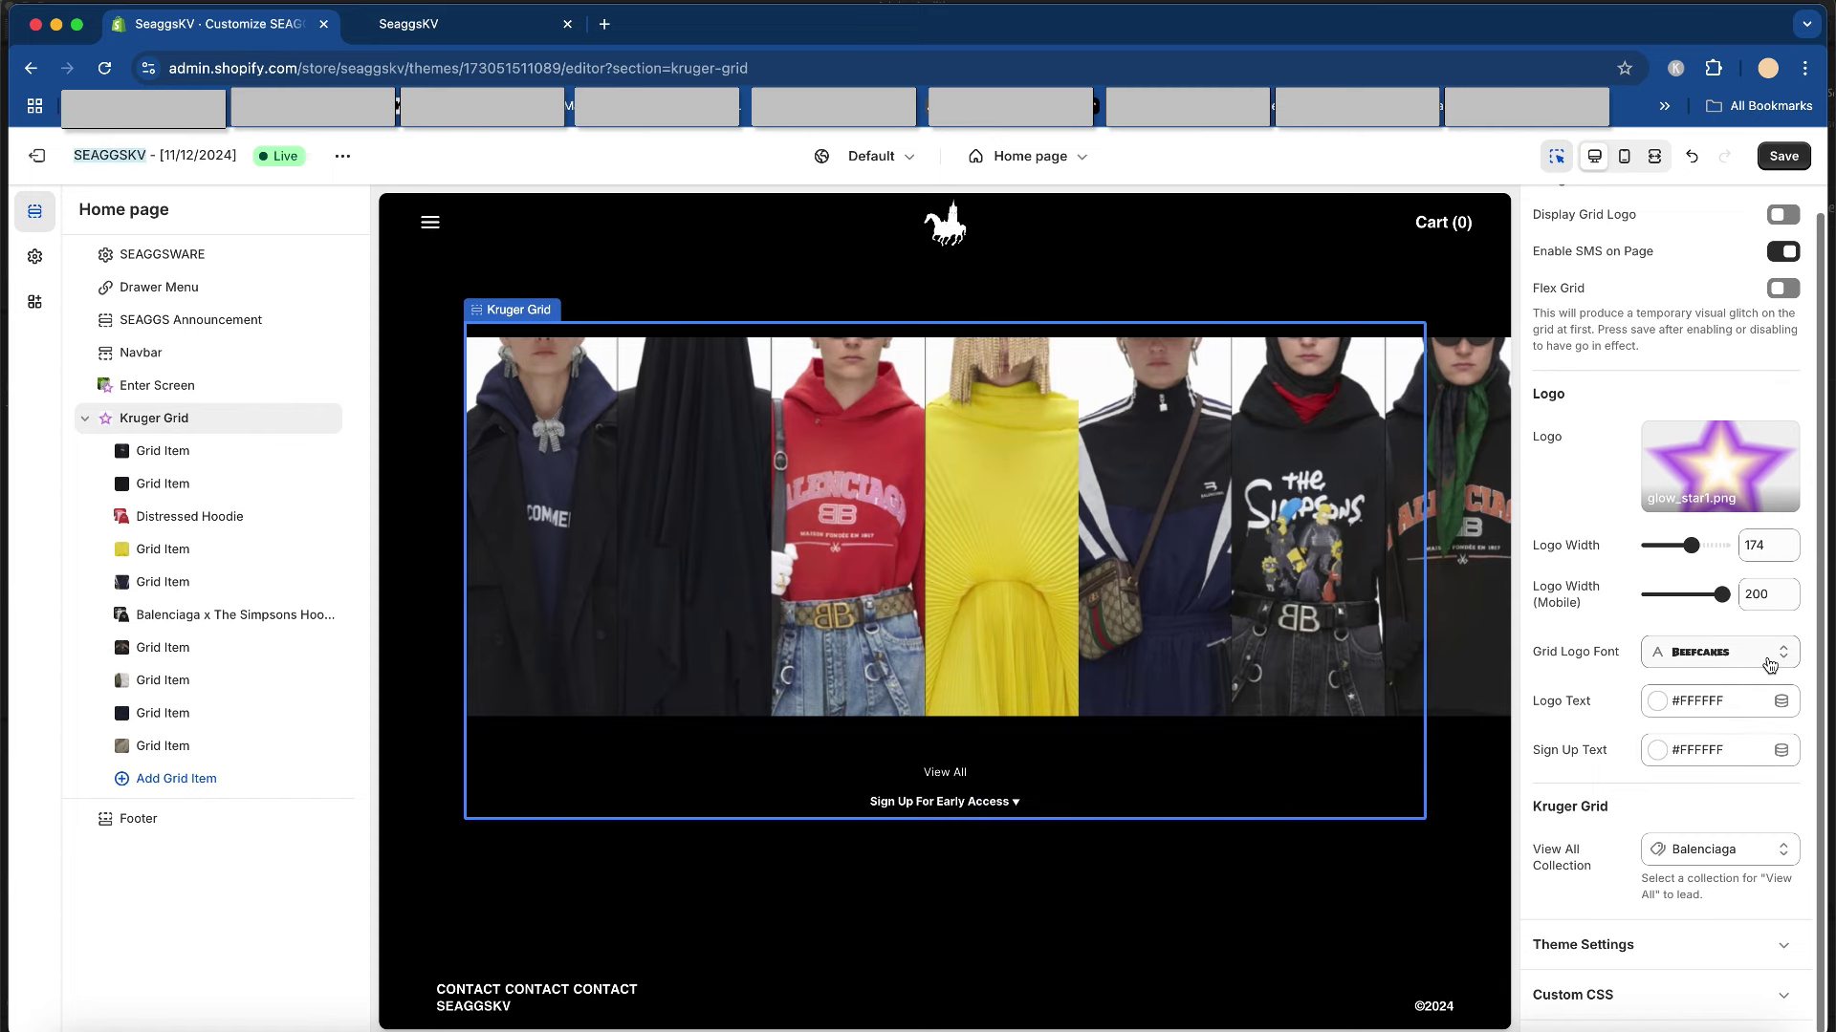
pyautogui.click(1754, 853)
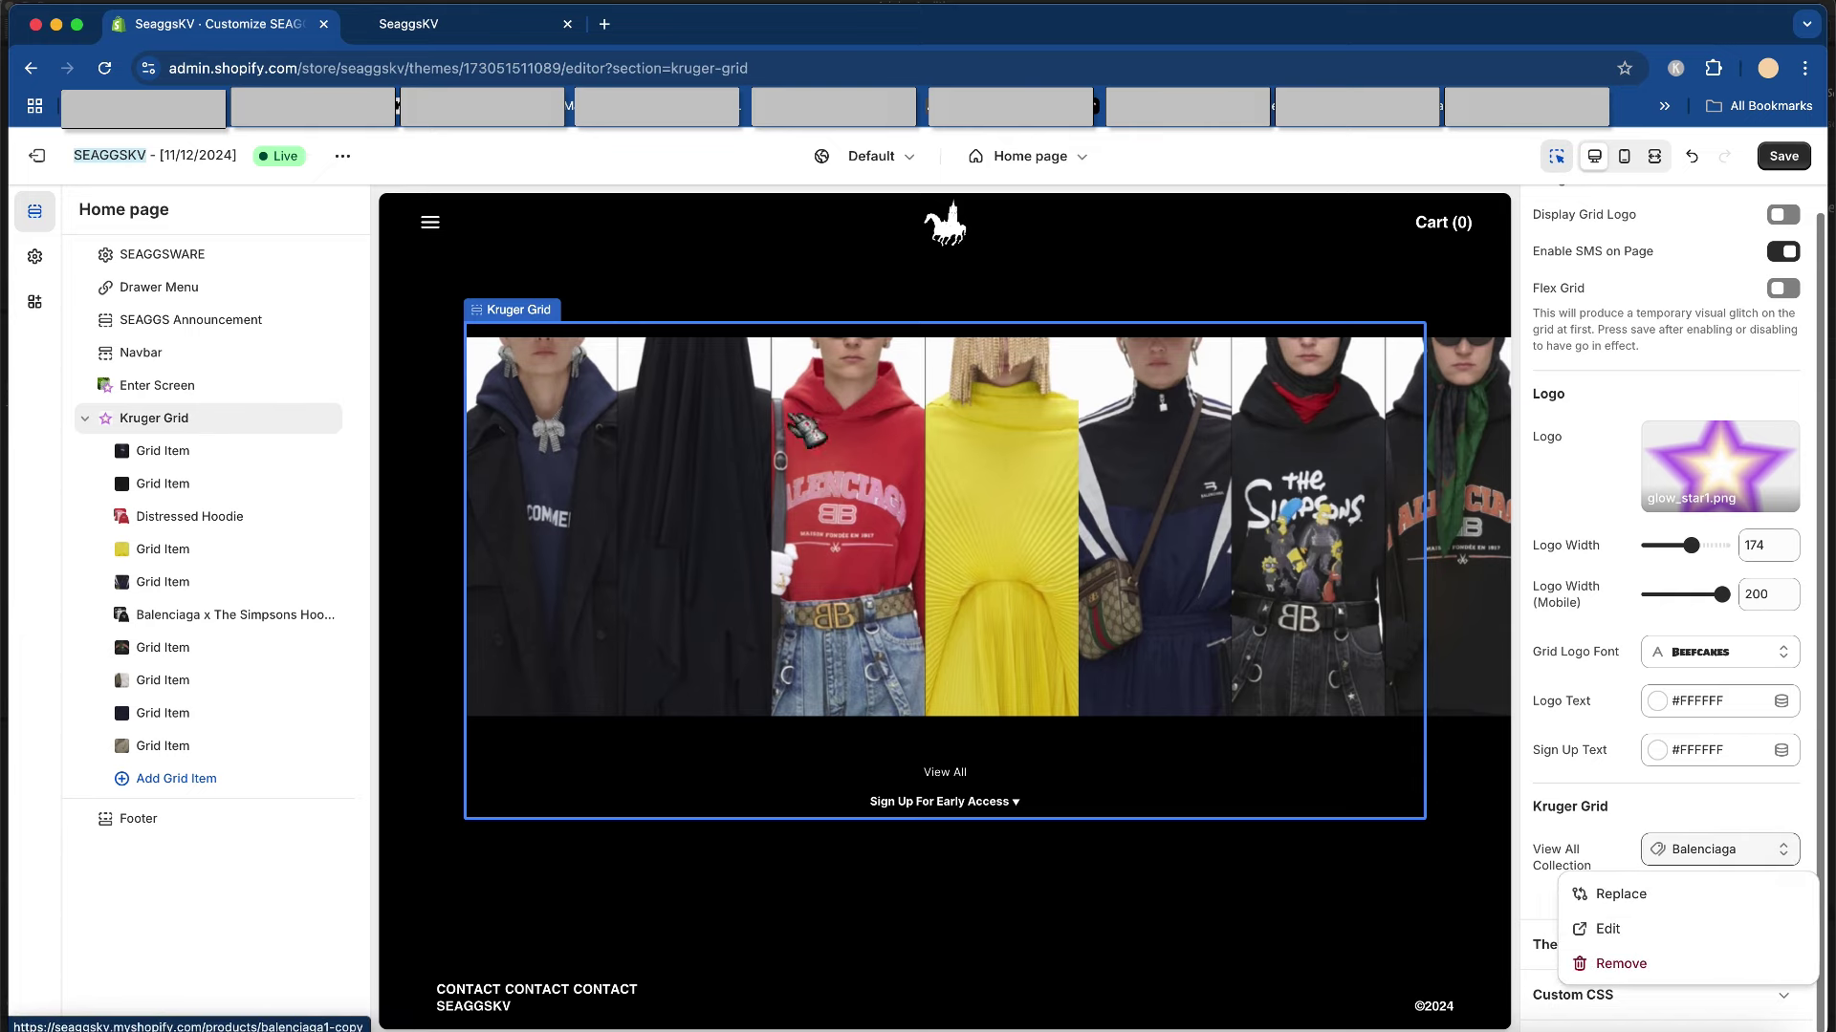
pyautogui.click(1578, 867)
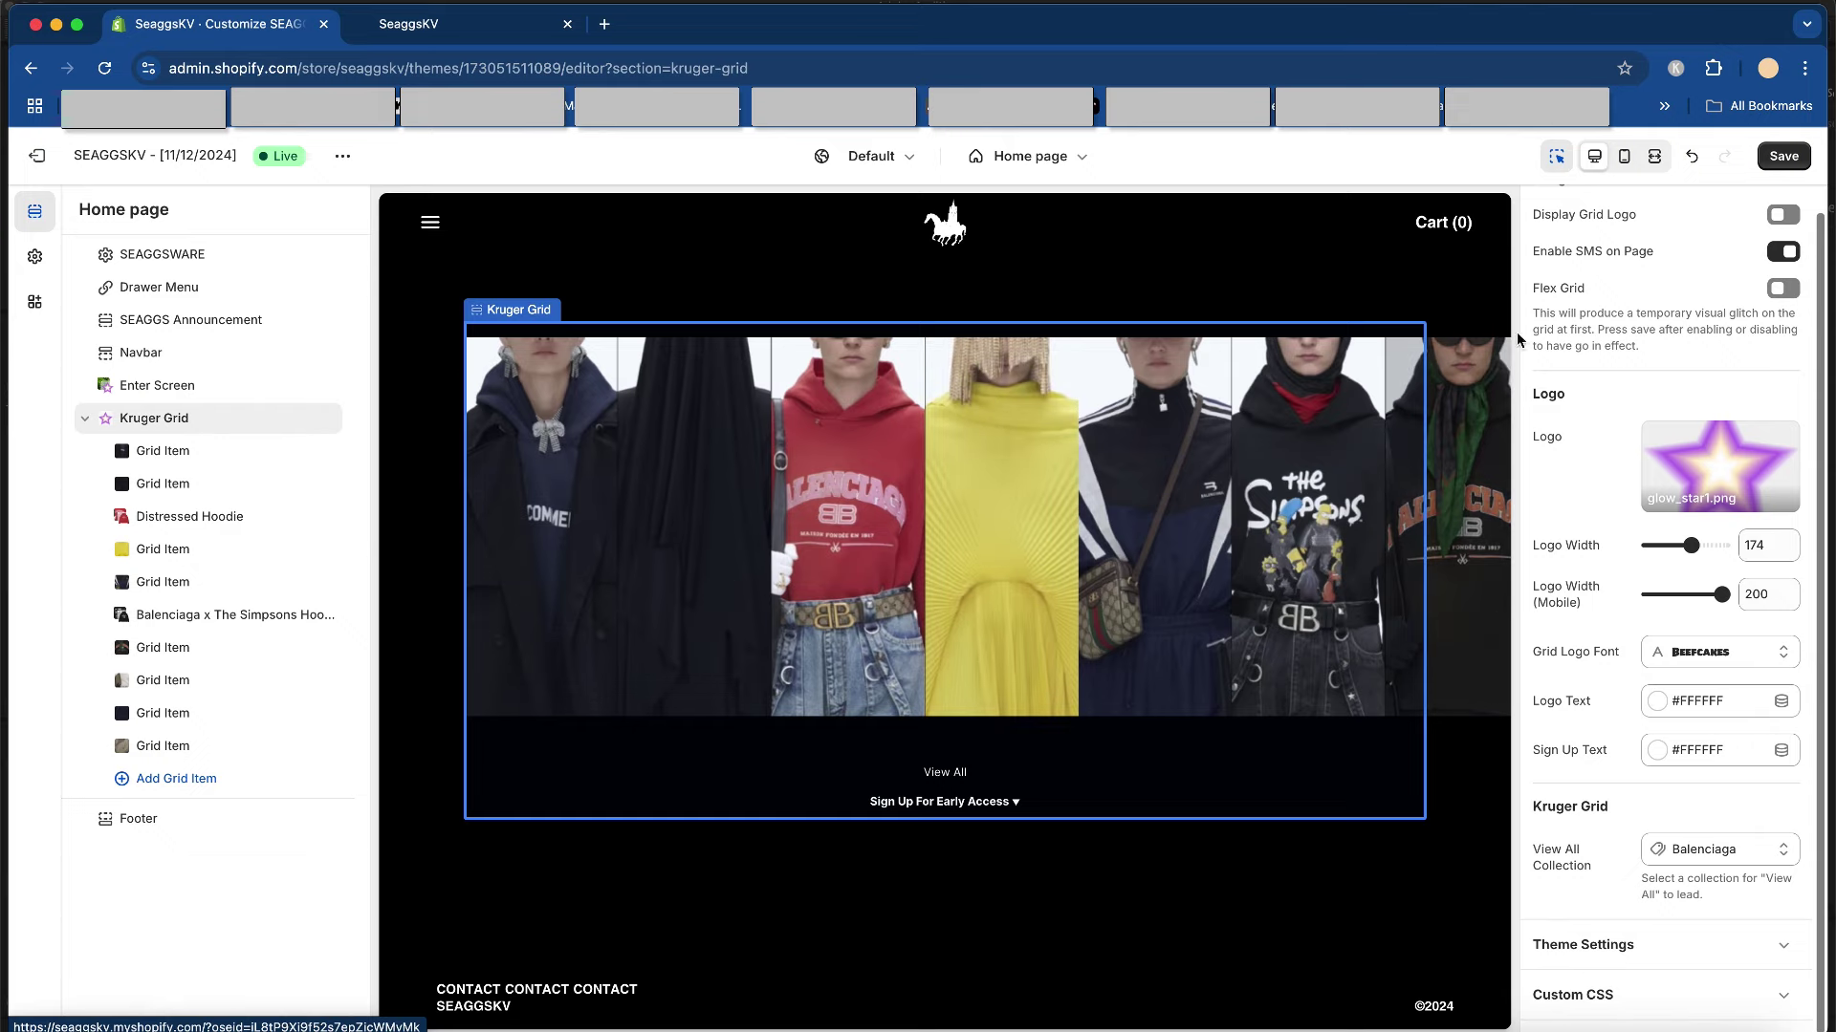
# - Save the theme changes, check the live storefront's home page, and return to the theme editor
pyautogui.click(1784, 157)
pyautogui.hotkey('ctrl', 'Tab')
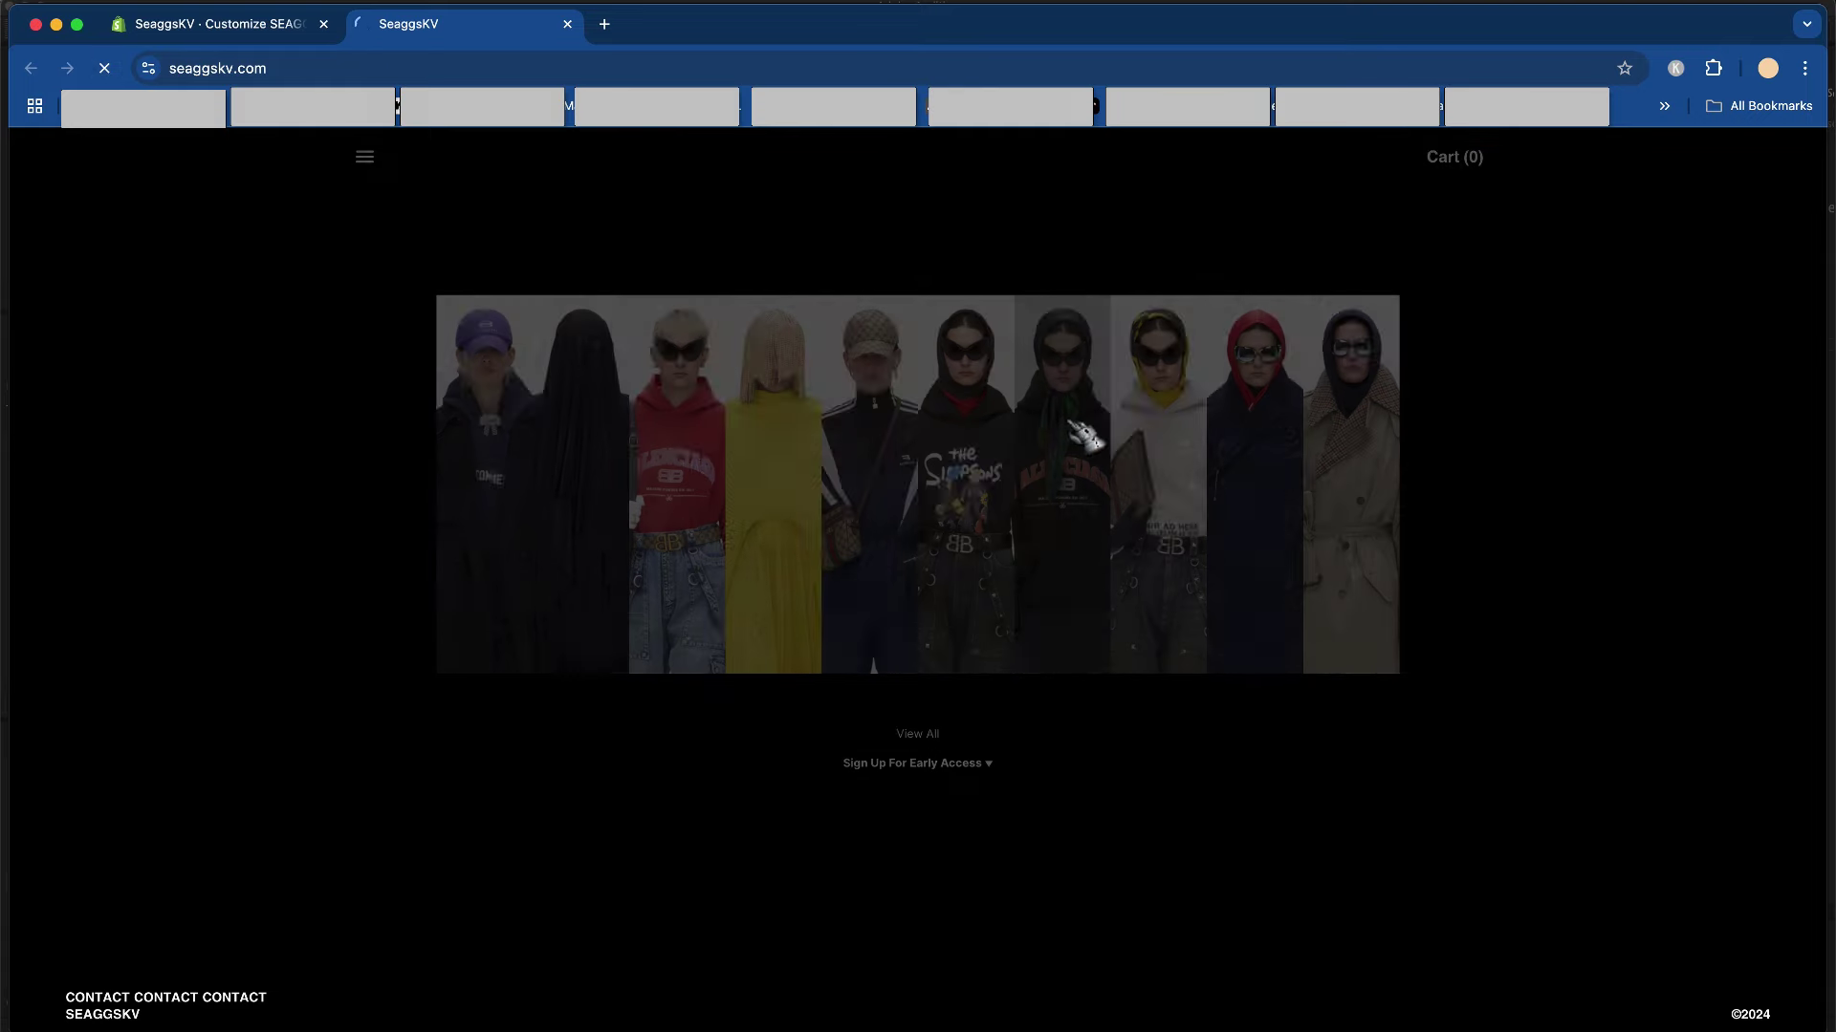
pyautogui.hotkey('ctrl', 'Tab')
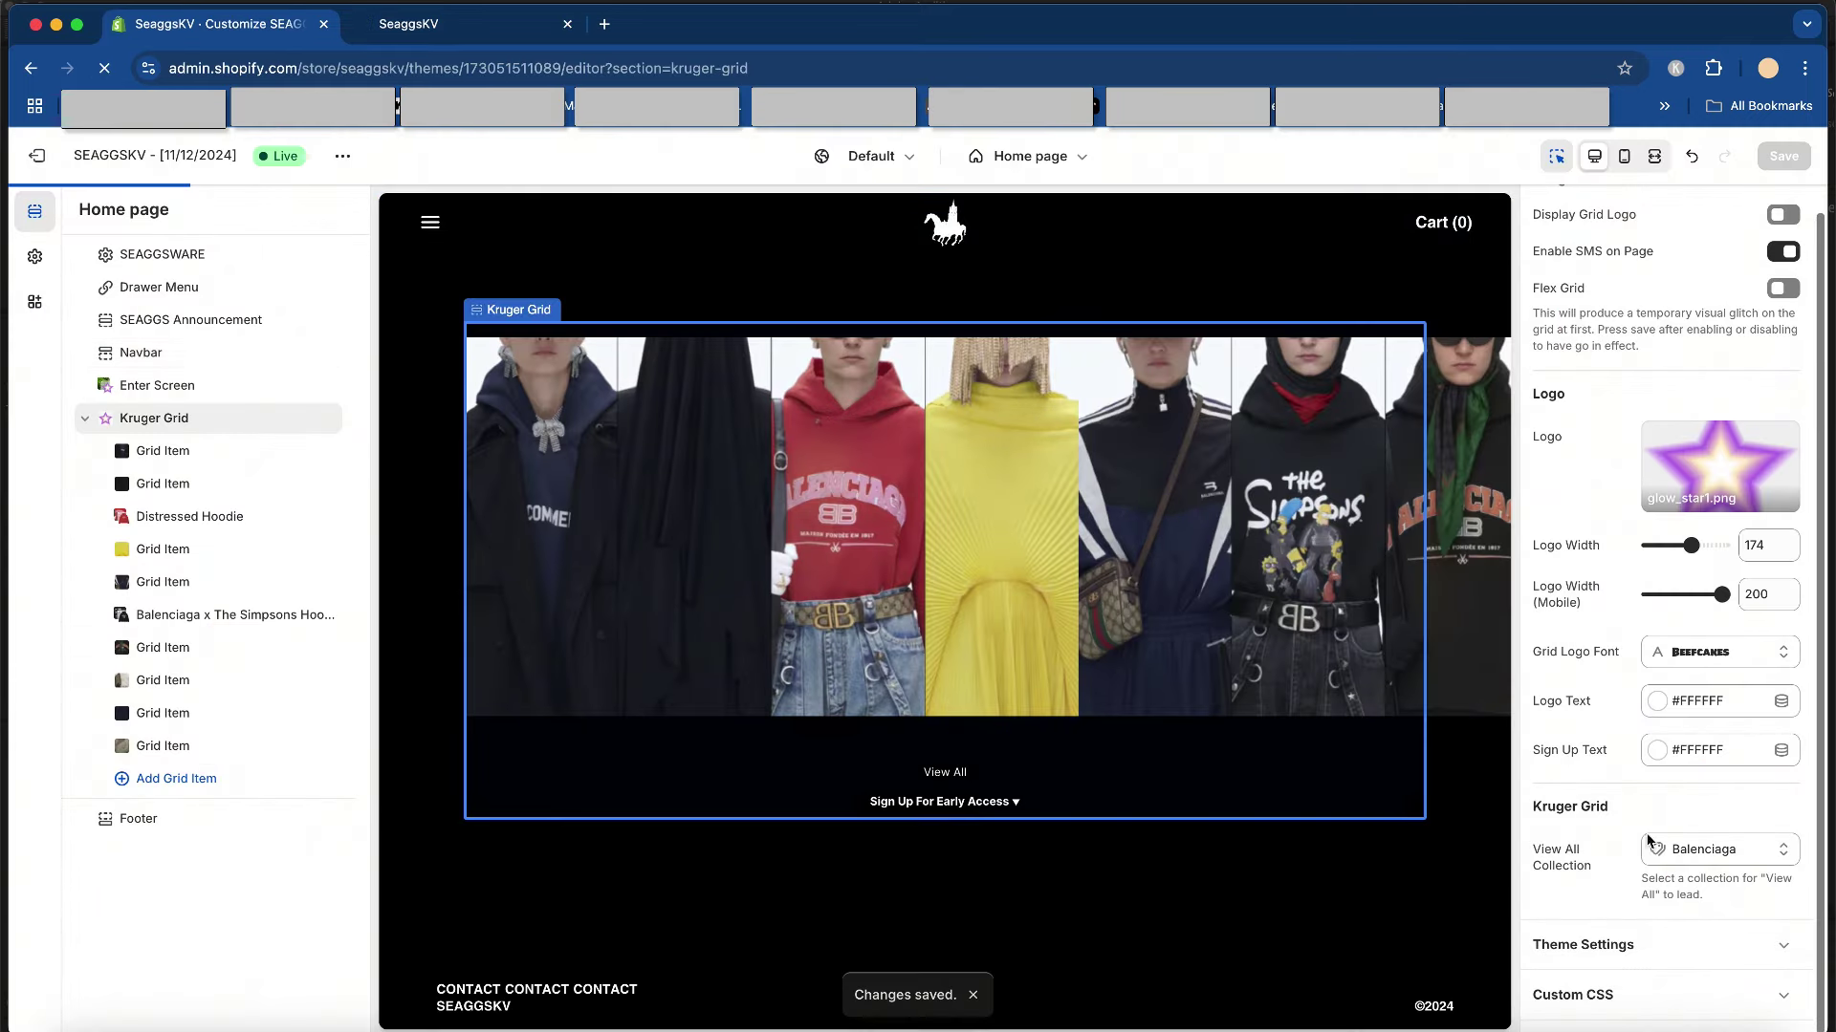
# - Follow the View All link in the preview to see its collection page, and return to the Home page template
pyautogui.click(946, 776)
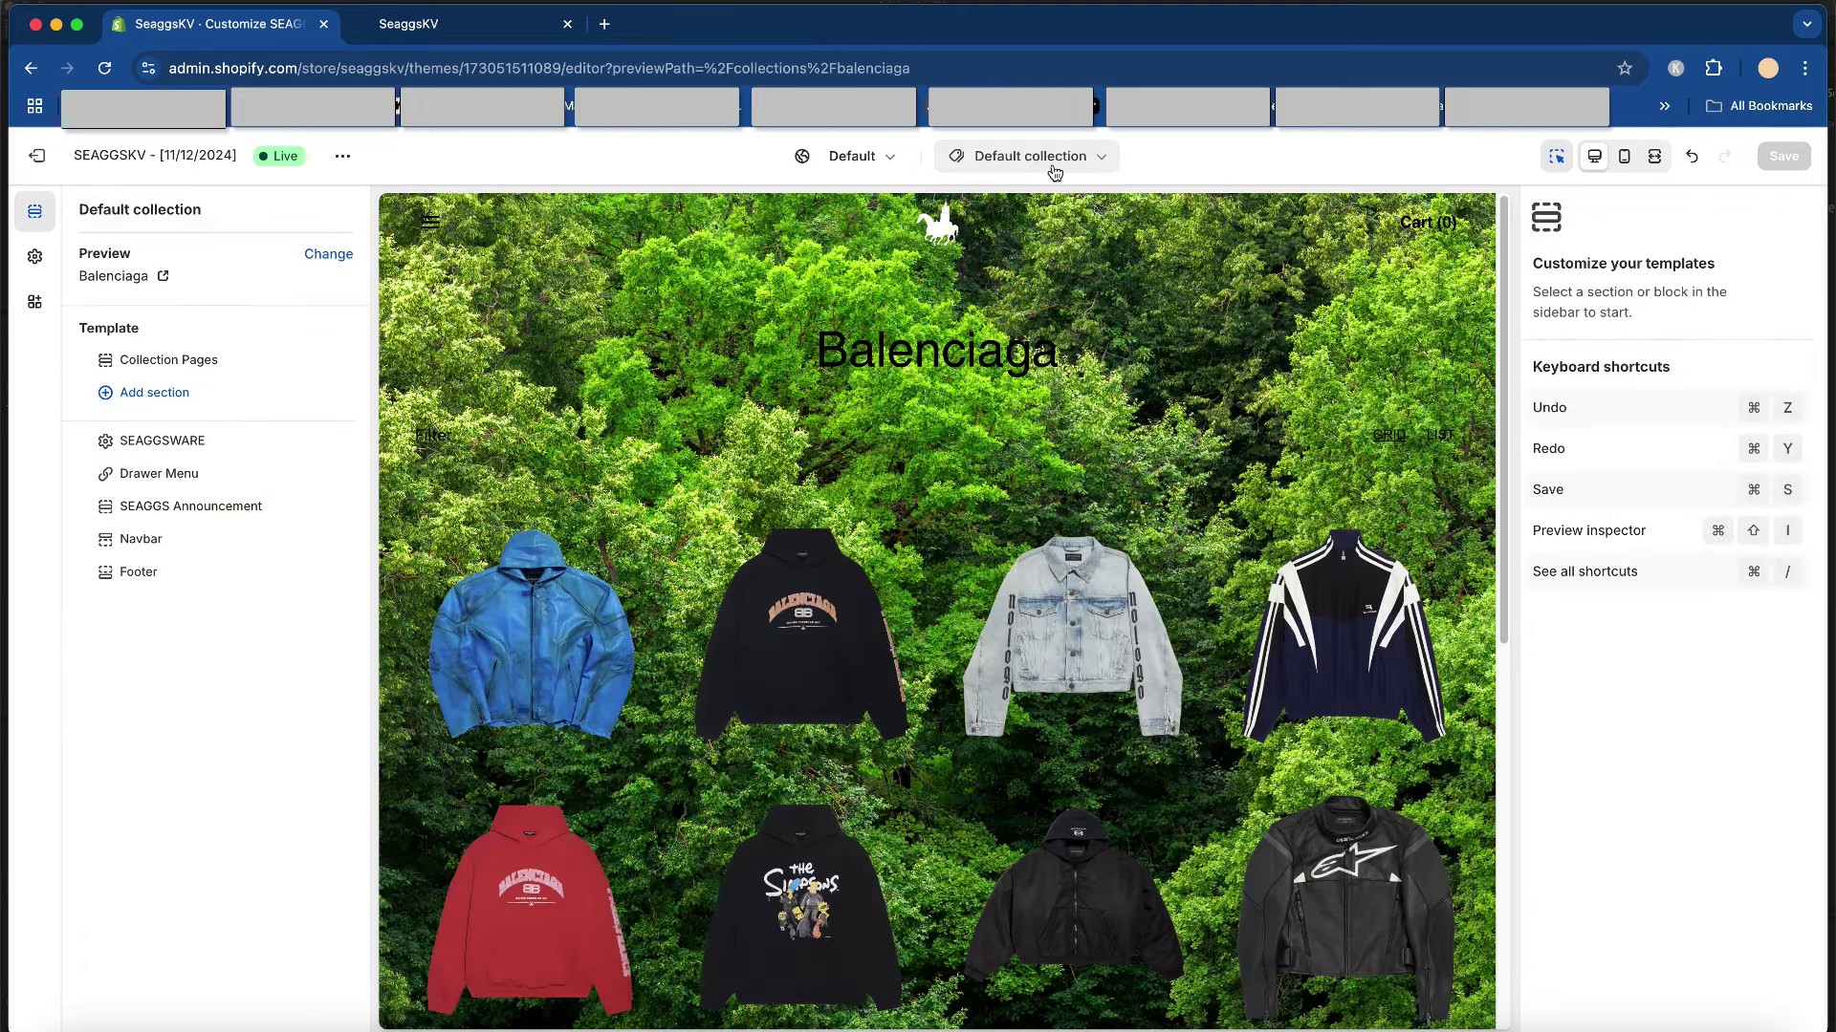
pyautogui.click(1054, 163)
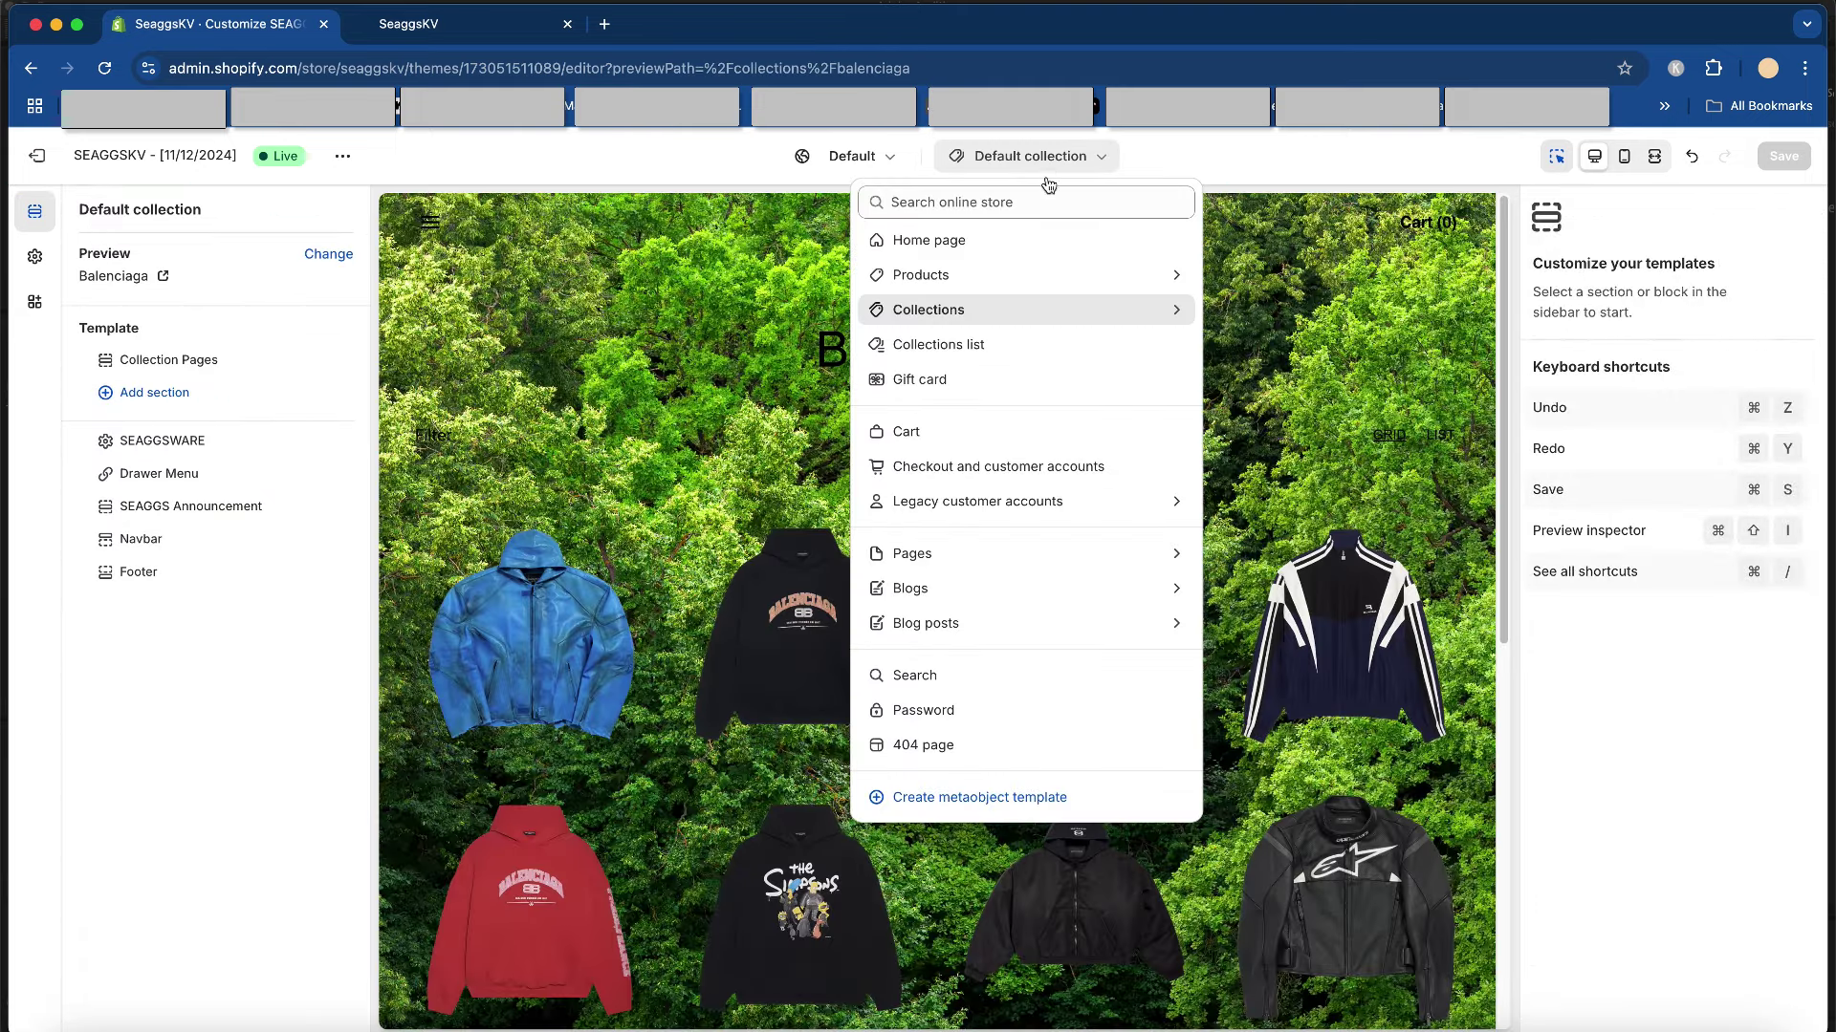
pyautogui.click(1009, 239)
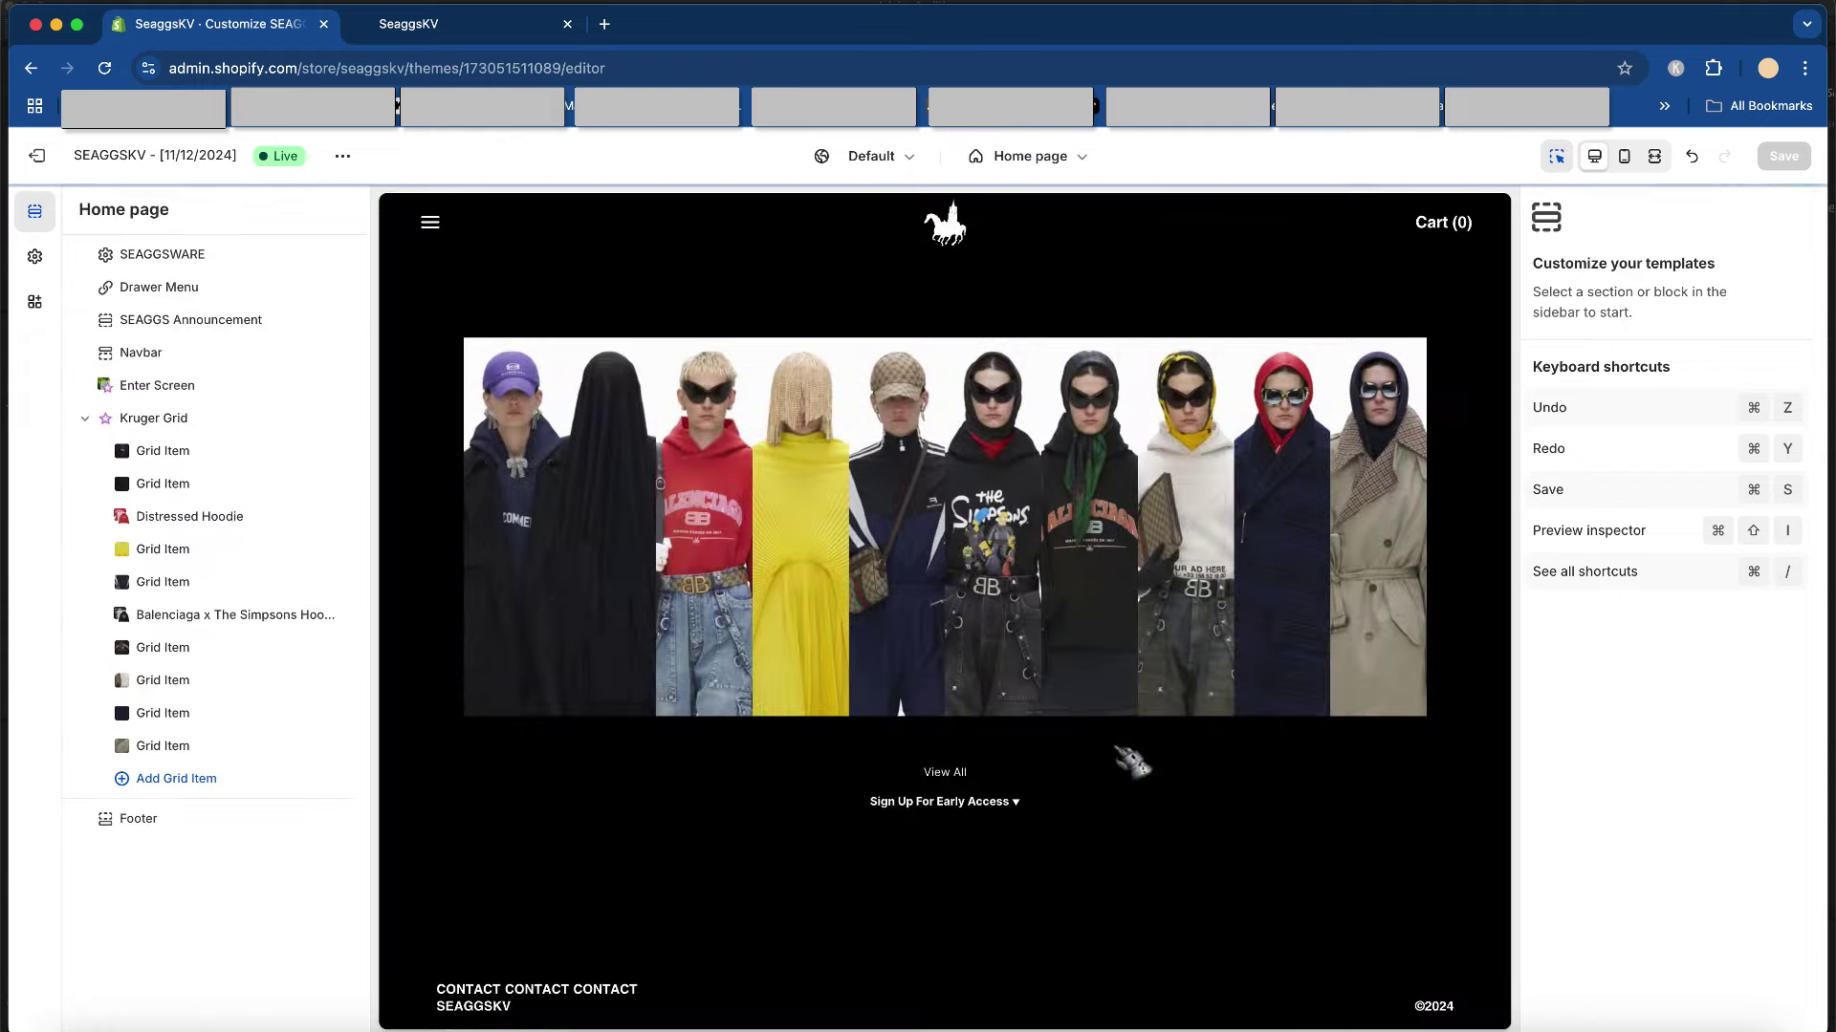
# - Replace the Kruger Grid's View All Collection with FIVE_KOH and save the theme
pyautogui.click(1079, 762)
pyautogui.scroll(-1, 1625, 861)
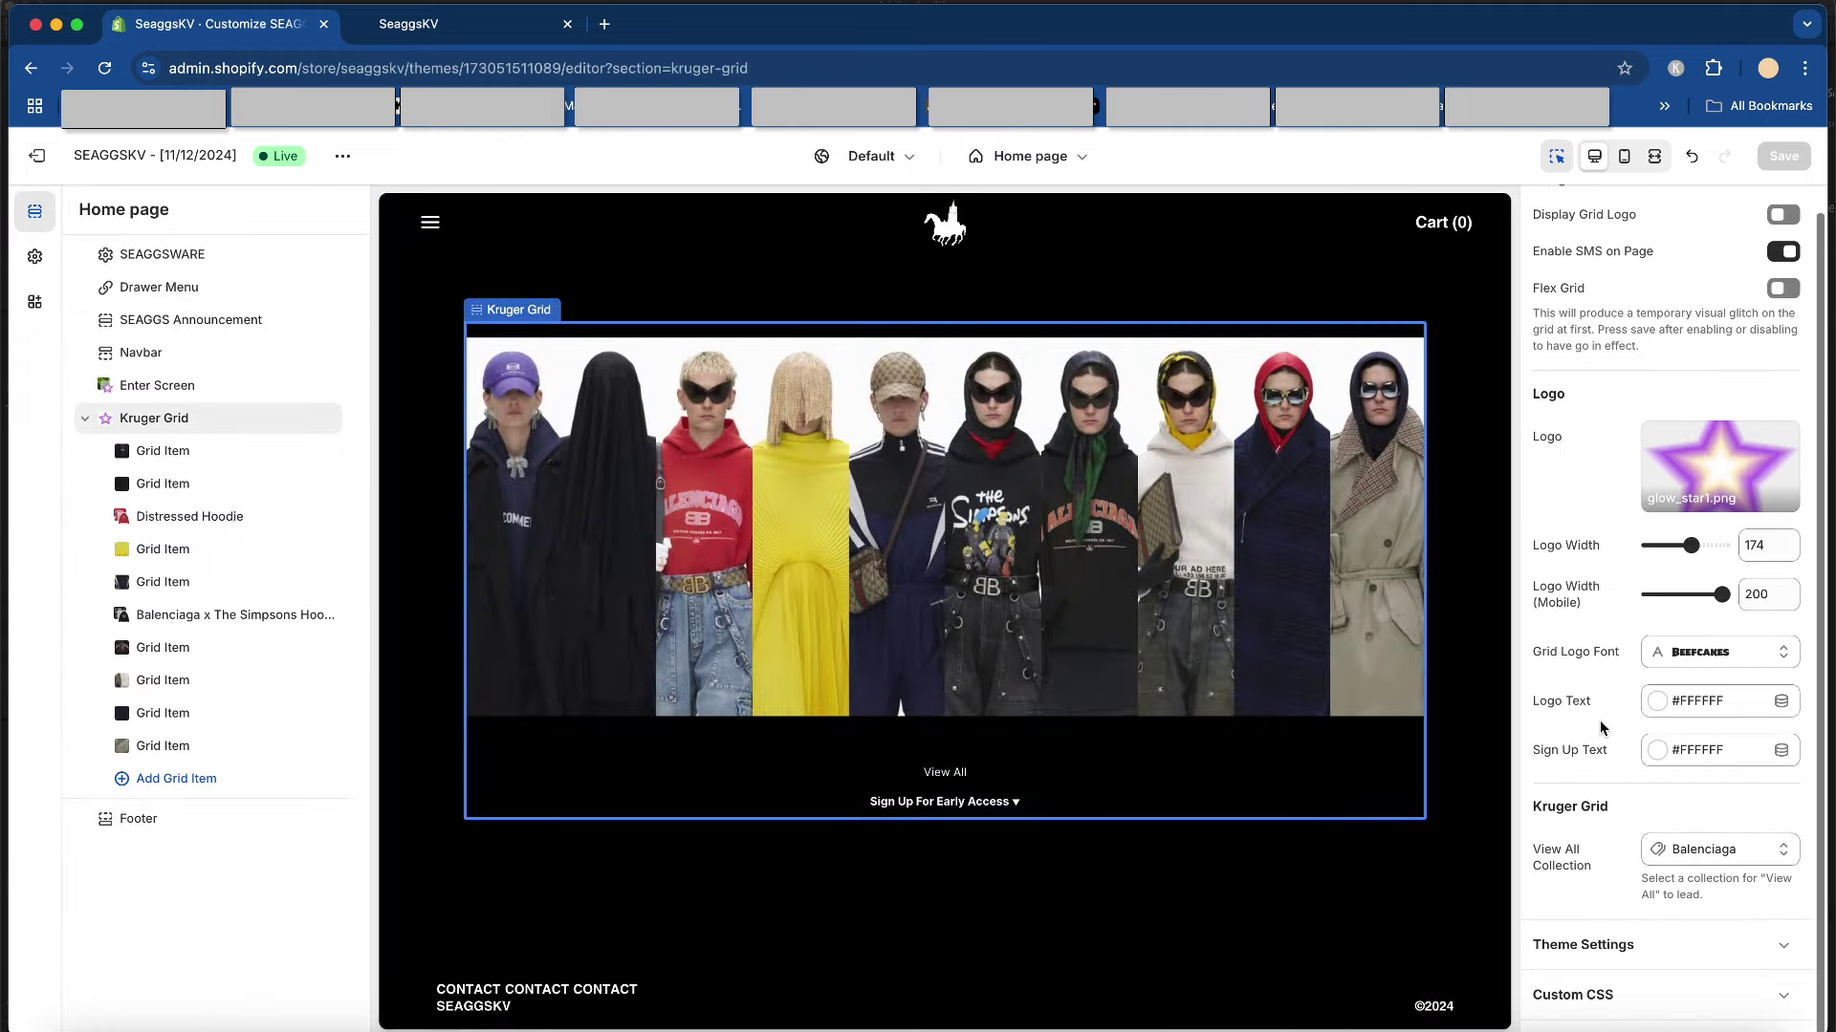
pyautogui.click(1743, 860)
pyautogui.click(1652, 896)
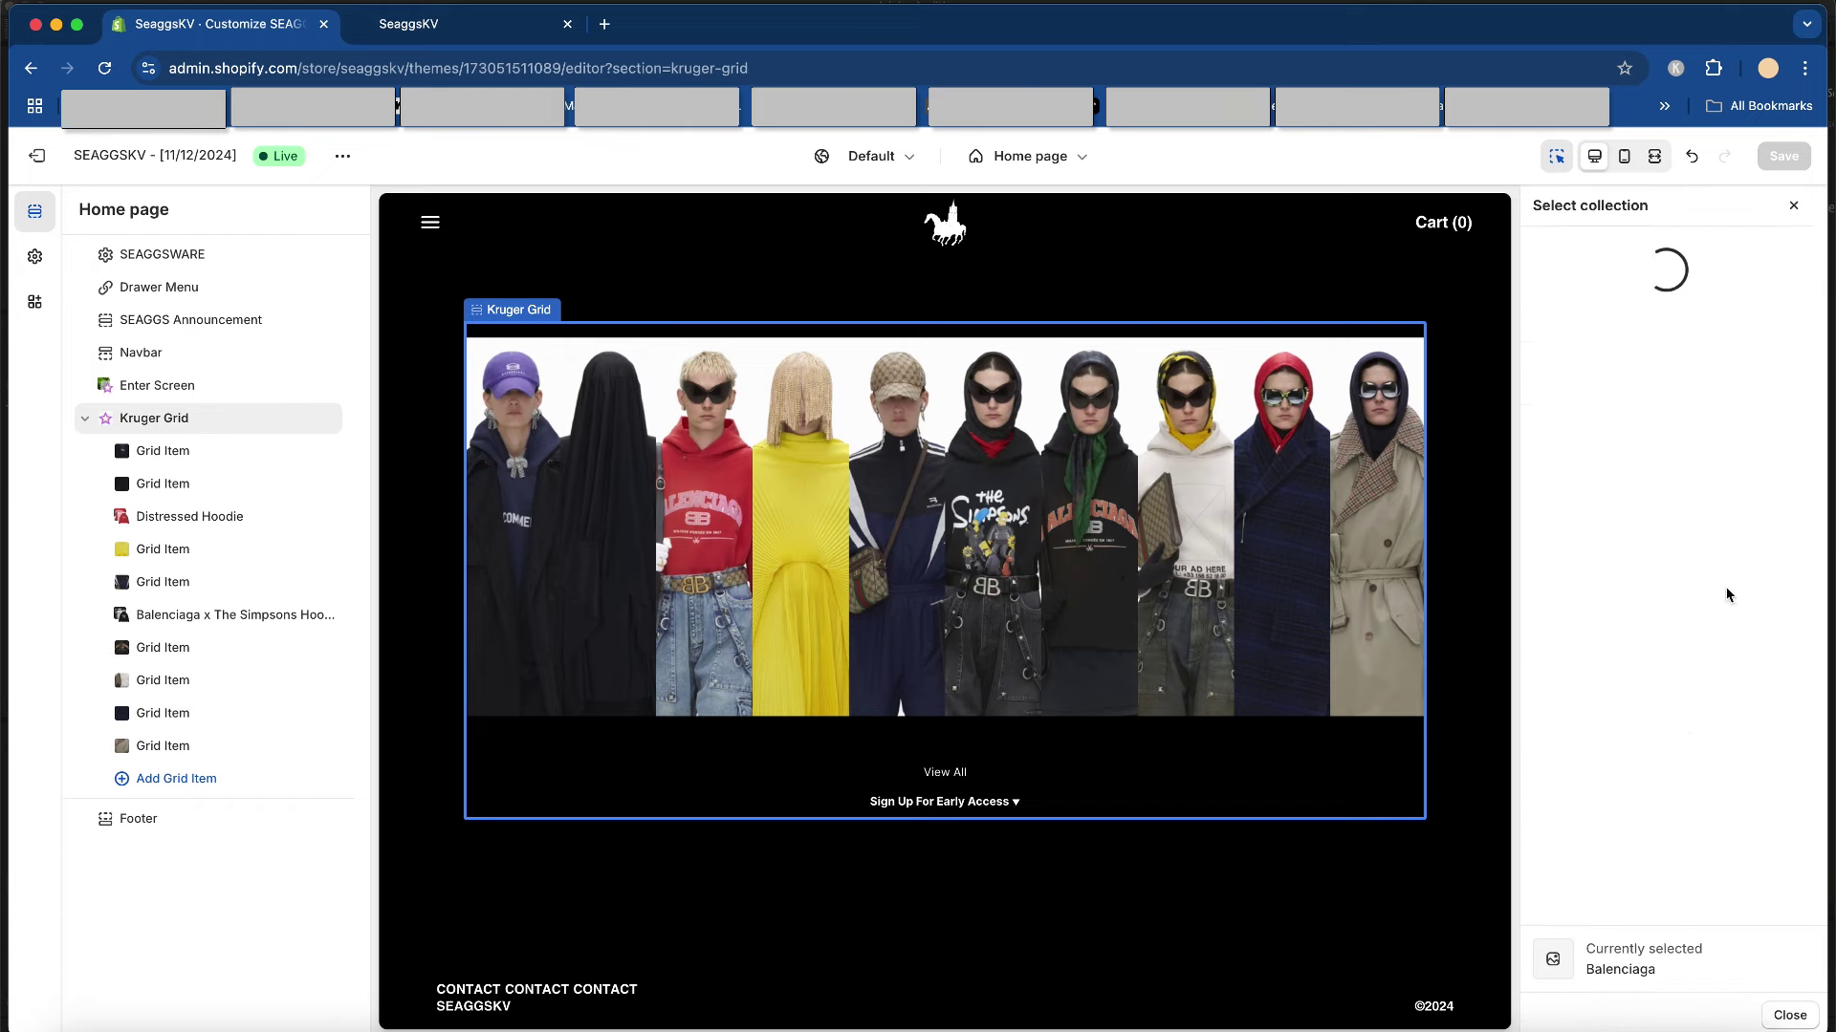
pyautogui.scroll(-1, 1692, 554)
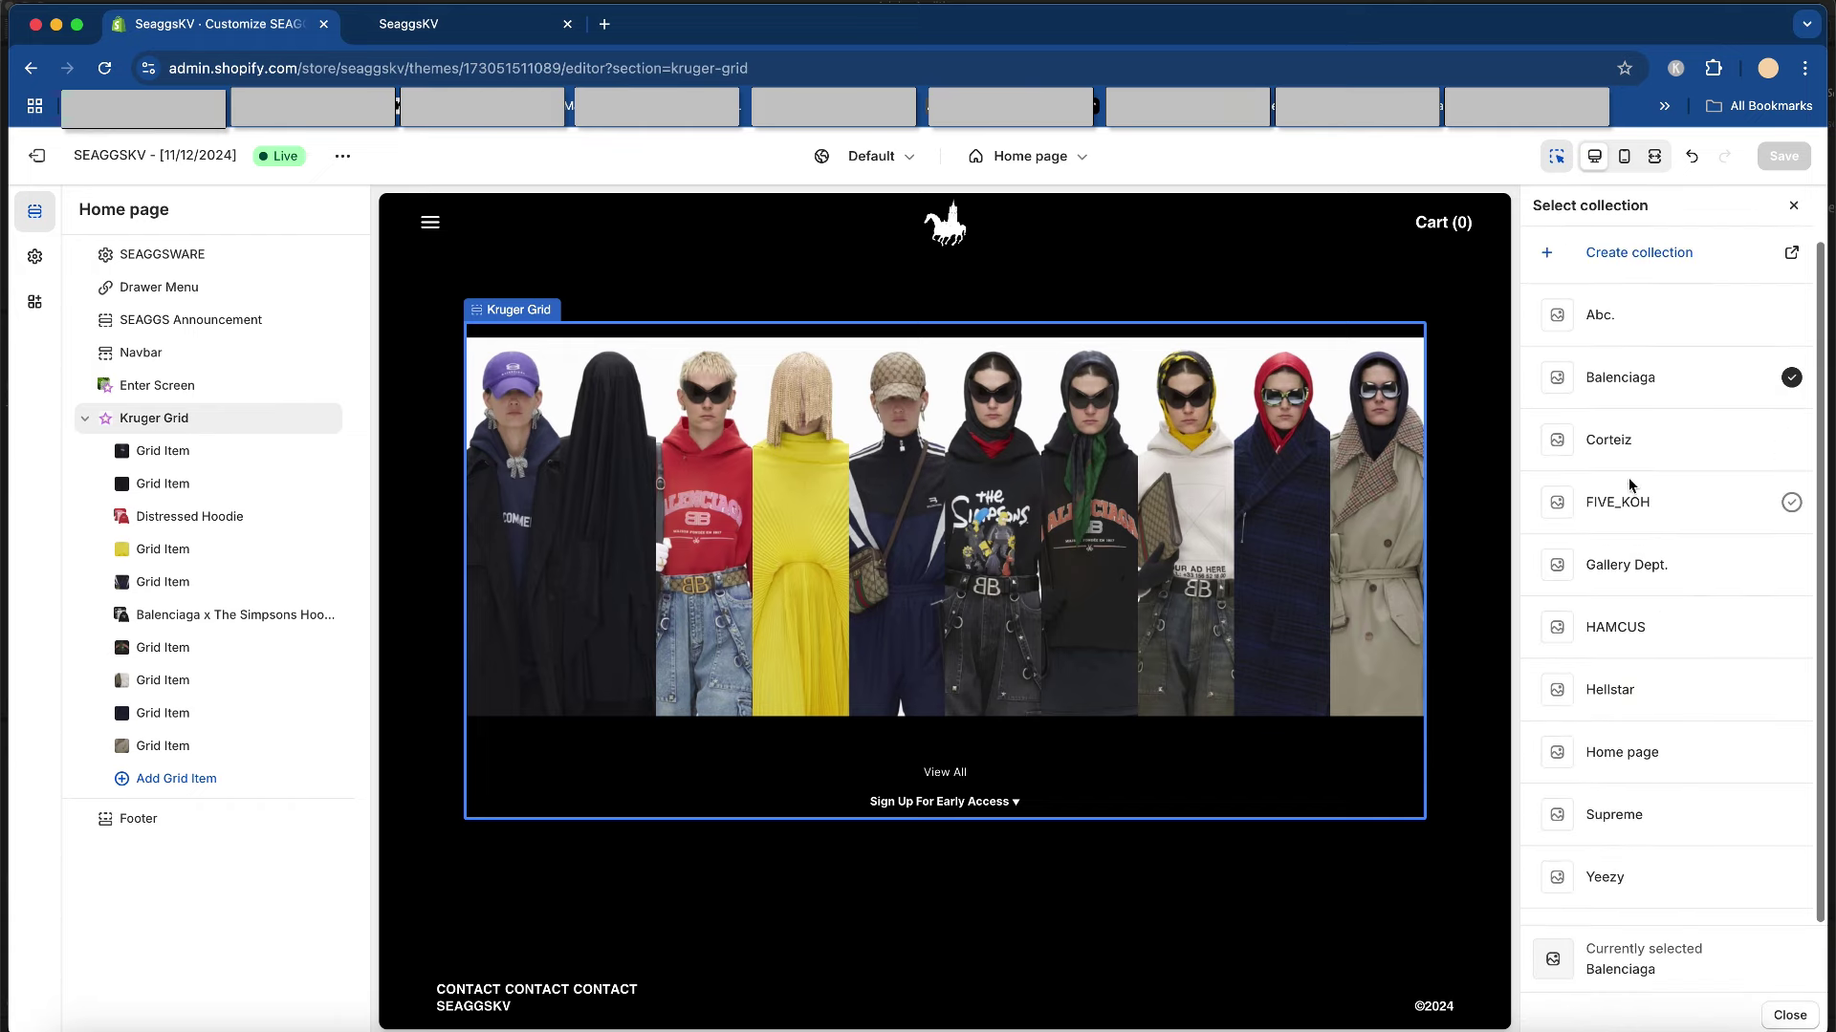
pyautogui.click(1659, 507)
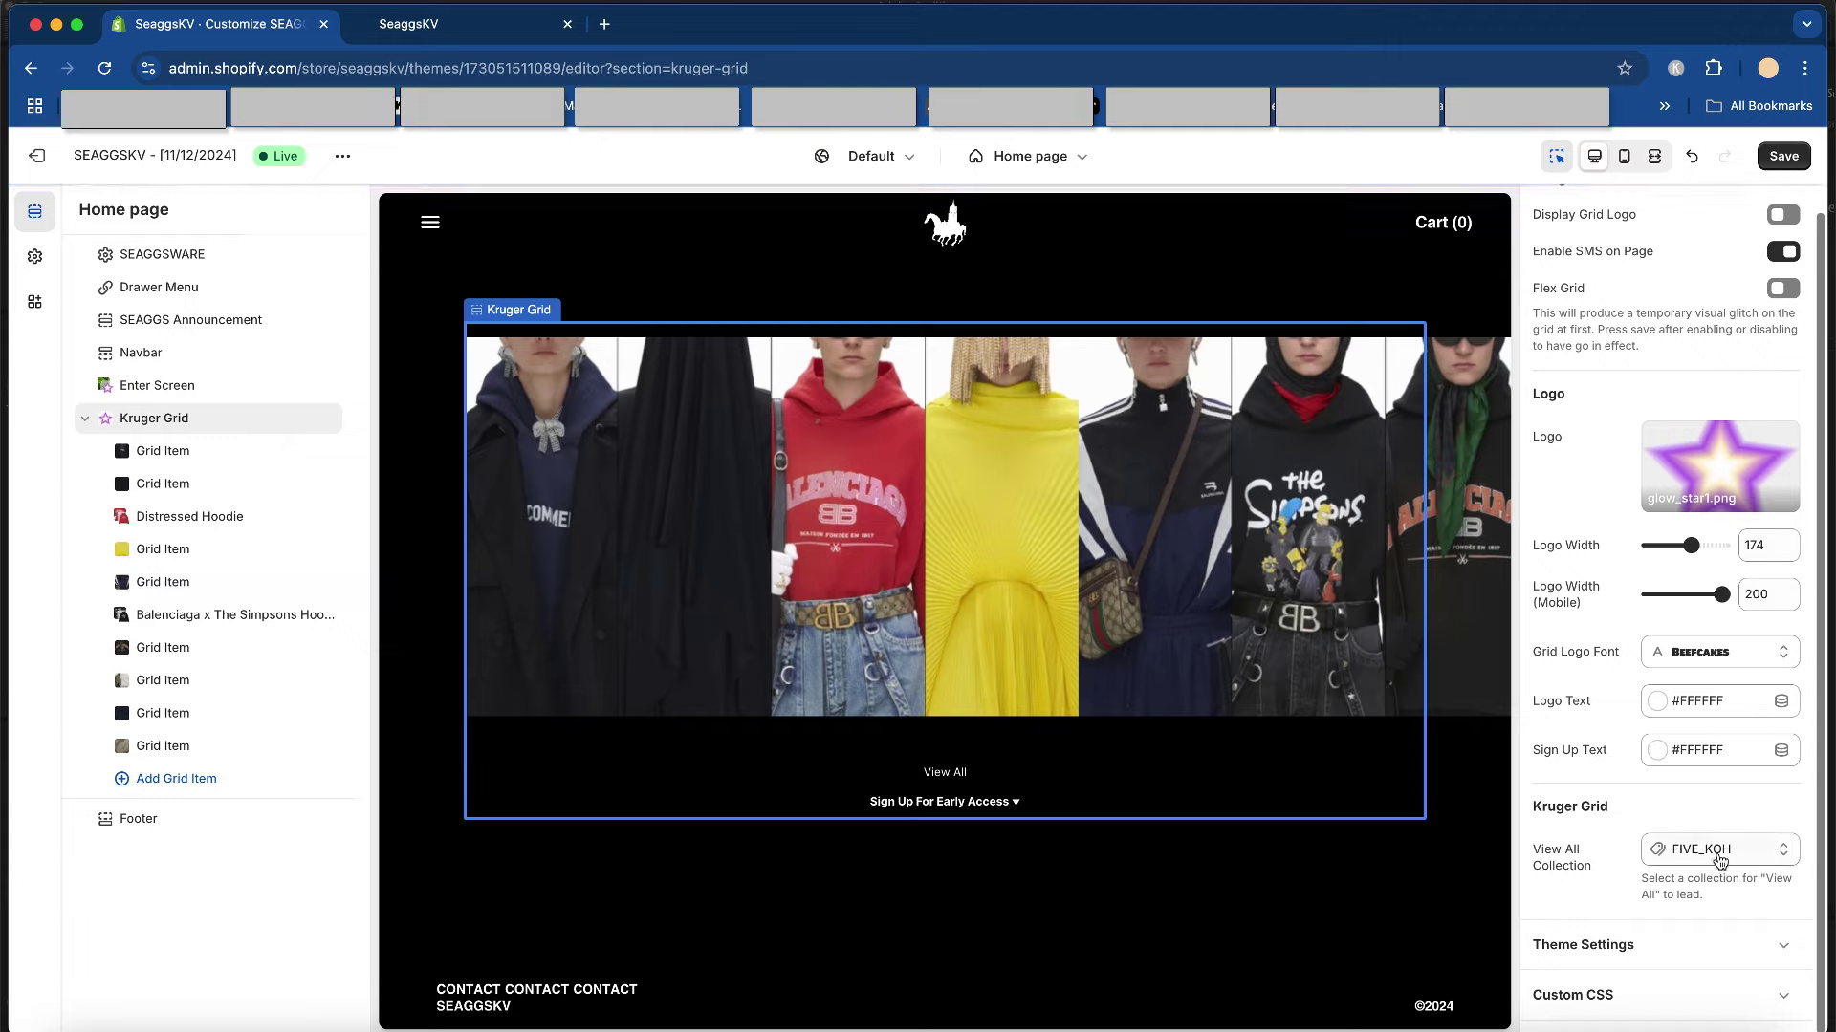
pyautogui.click(1784, 156)
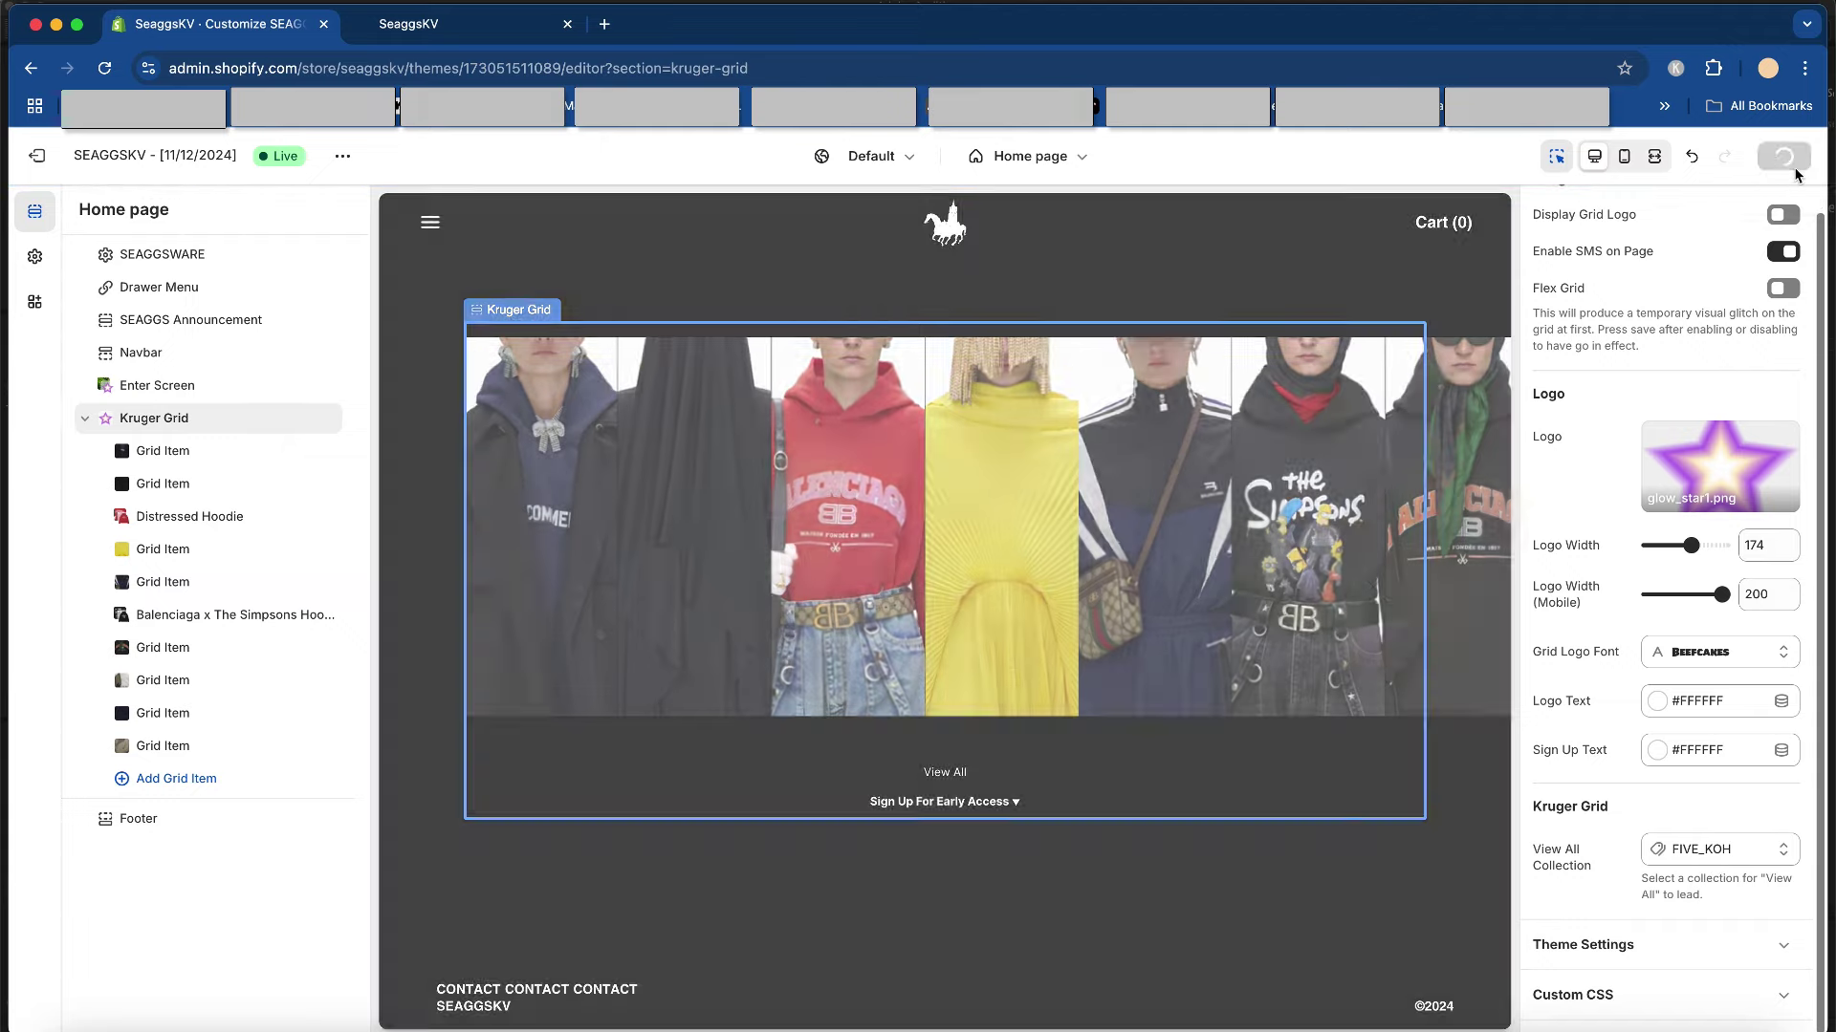
# - Follow View All on the live storefront, browse the FIVE_KOH collection page, and return to the theme editor
pyautogui.click(944, 770)
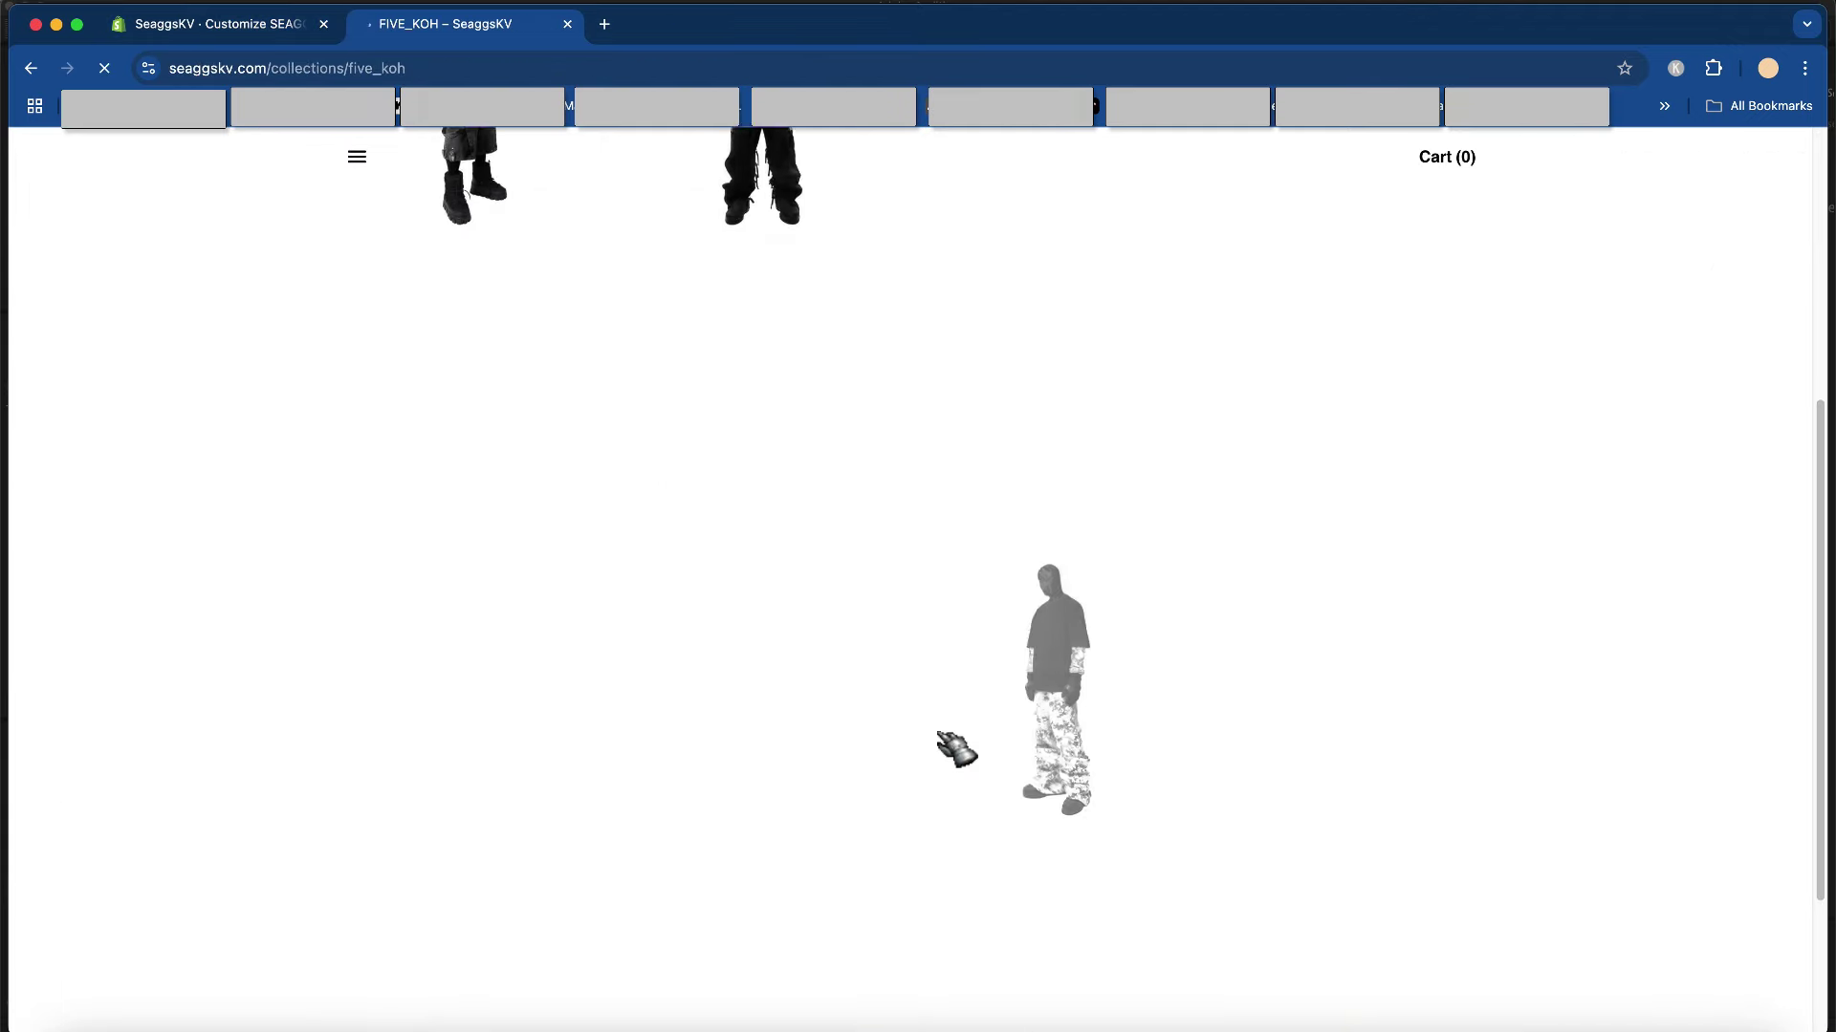
pyautogui.scroll(-8, 956, 749)
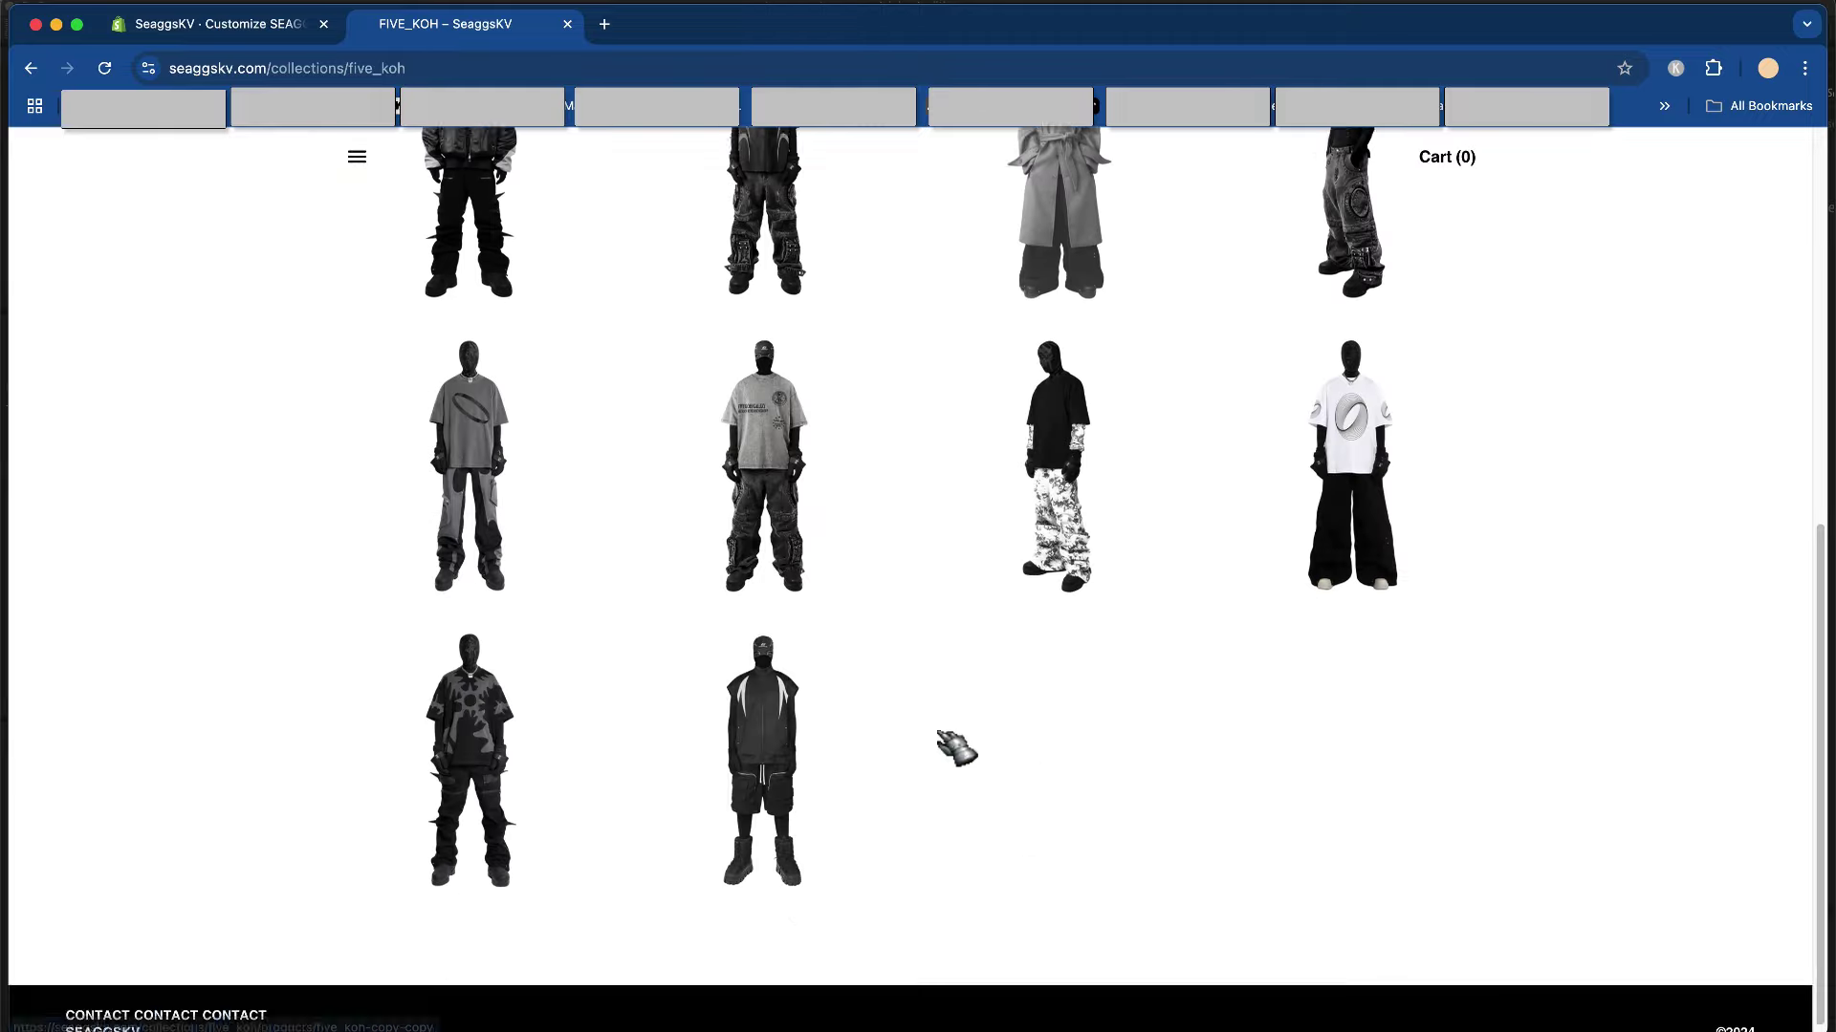
pyautogui.scroll(8, 956, 746)
pyautogui.hotkey('ctrl', 'shift', 'Tab')
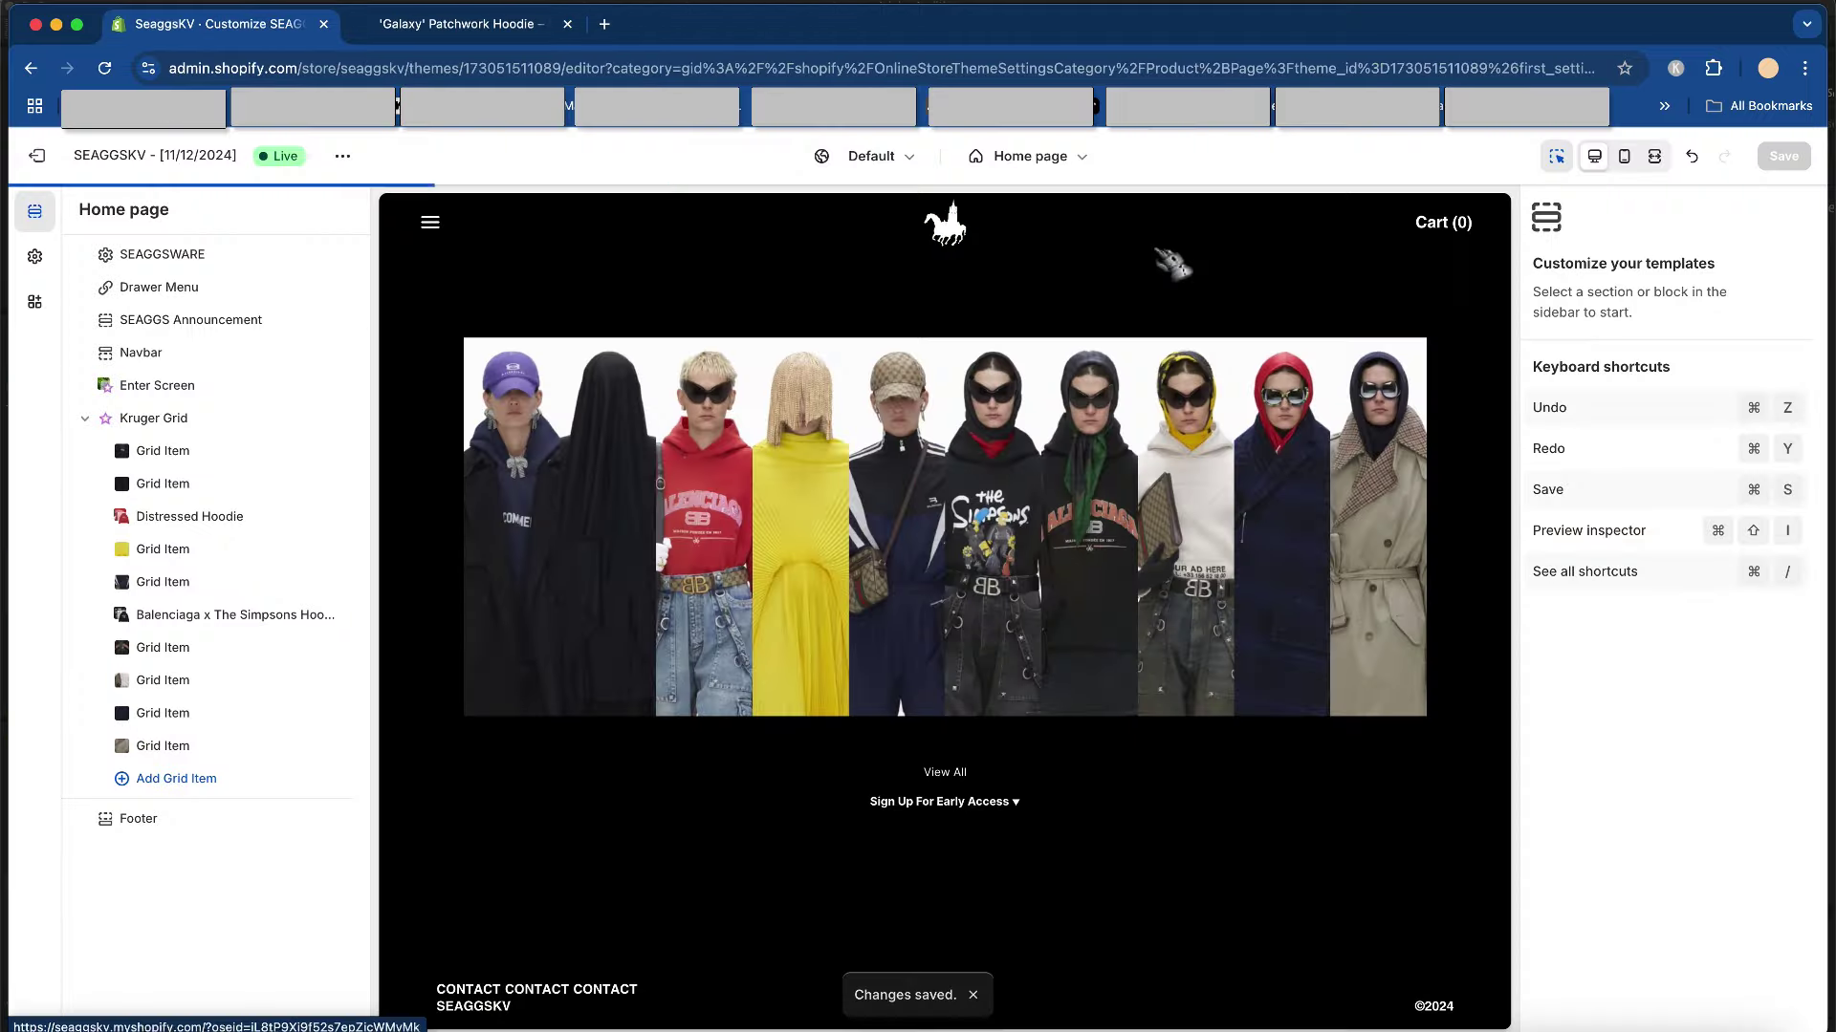
# - Open the FIVE_KOH collection page in the editor preview through the Kruger Grid's View All link
pyautogui.click(1030, 160)
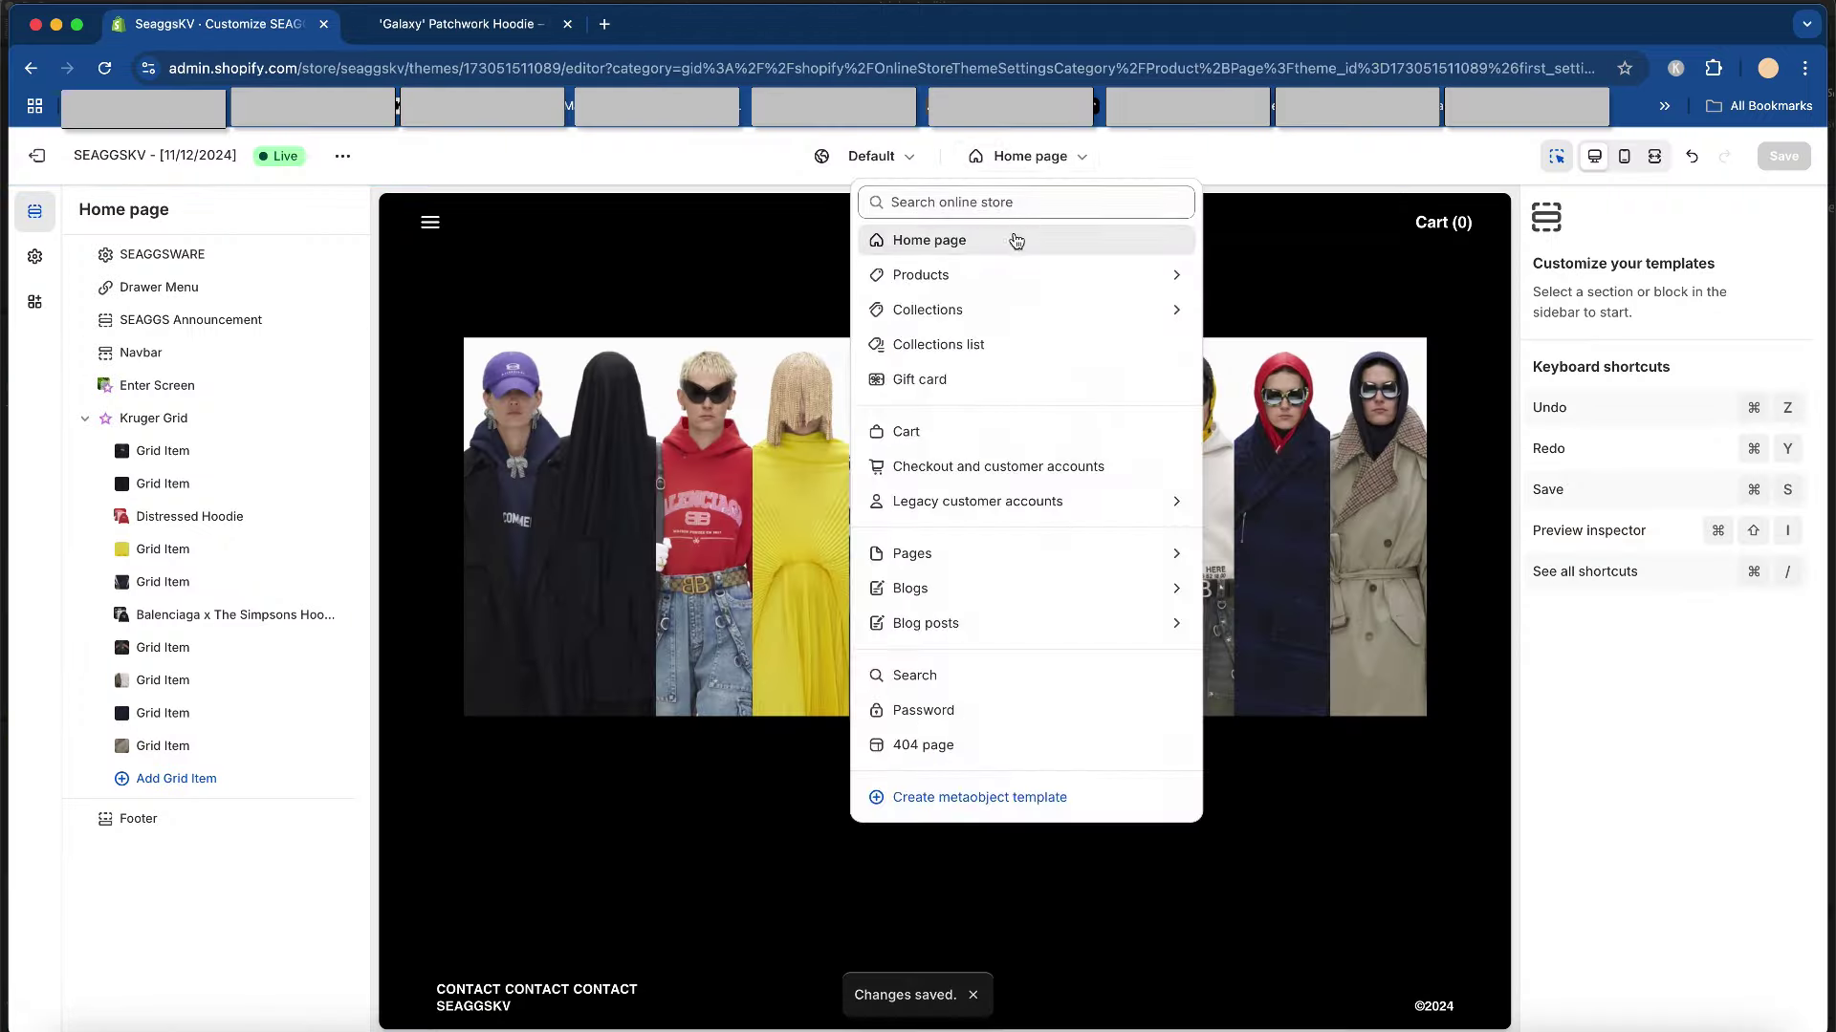
pyautogui.click(755, 314)
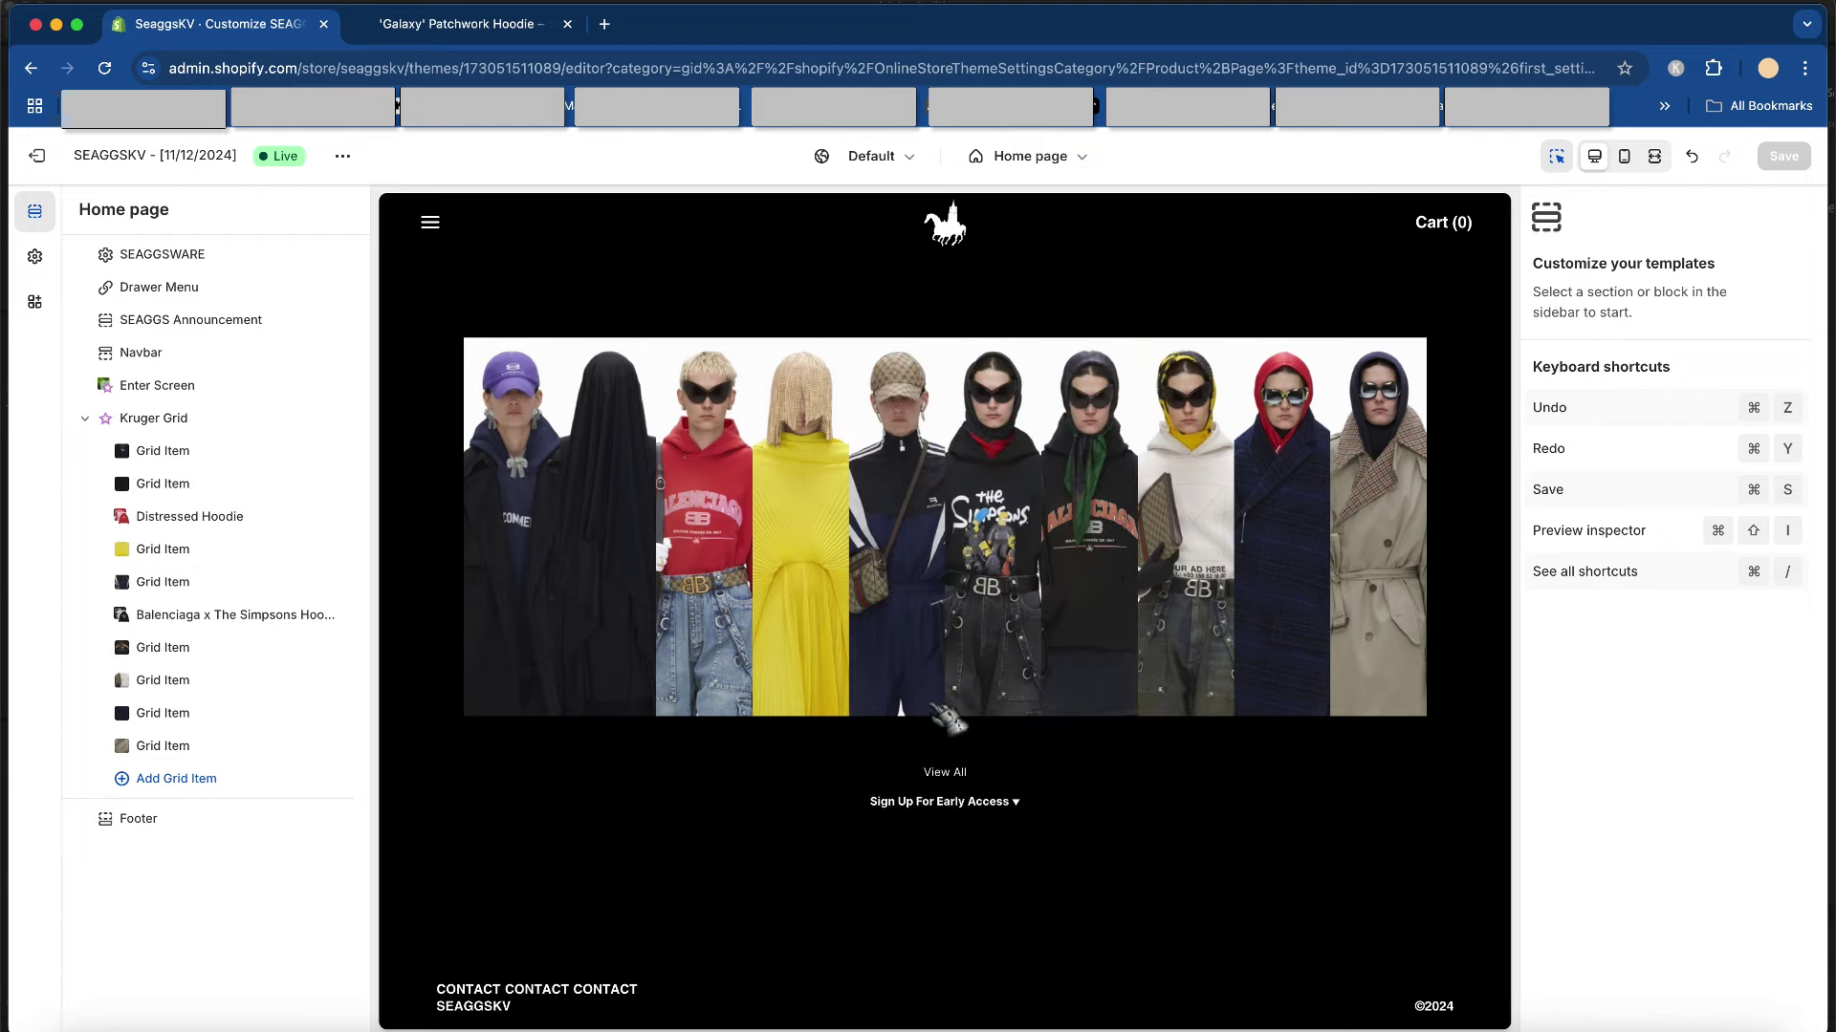
pyautogui.click(961, 788)
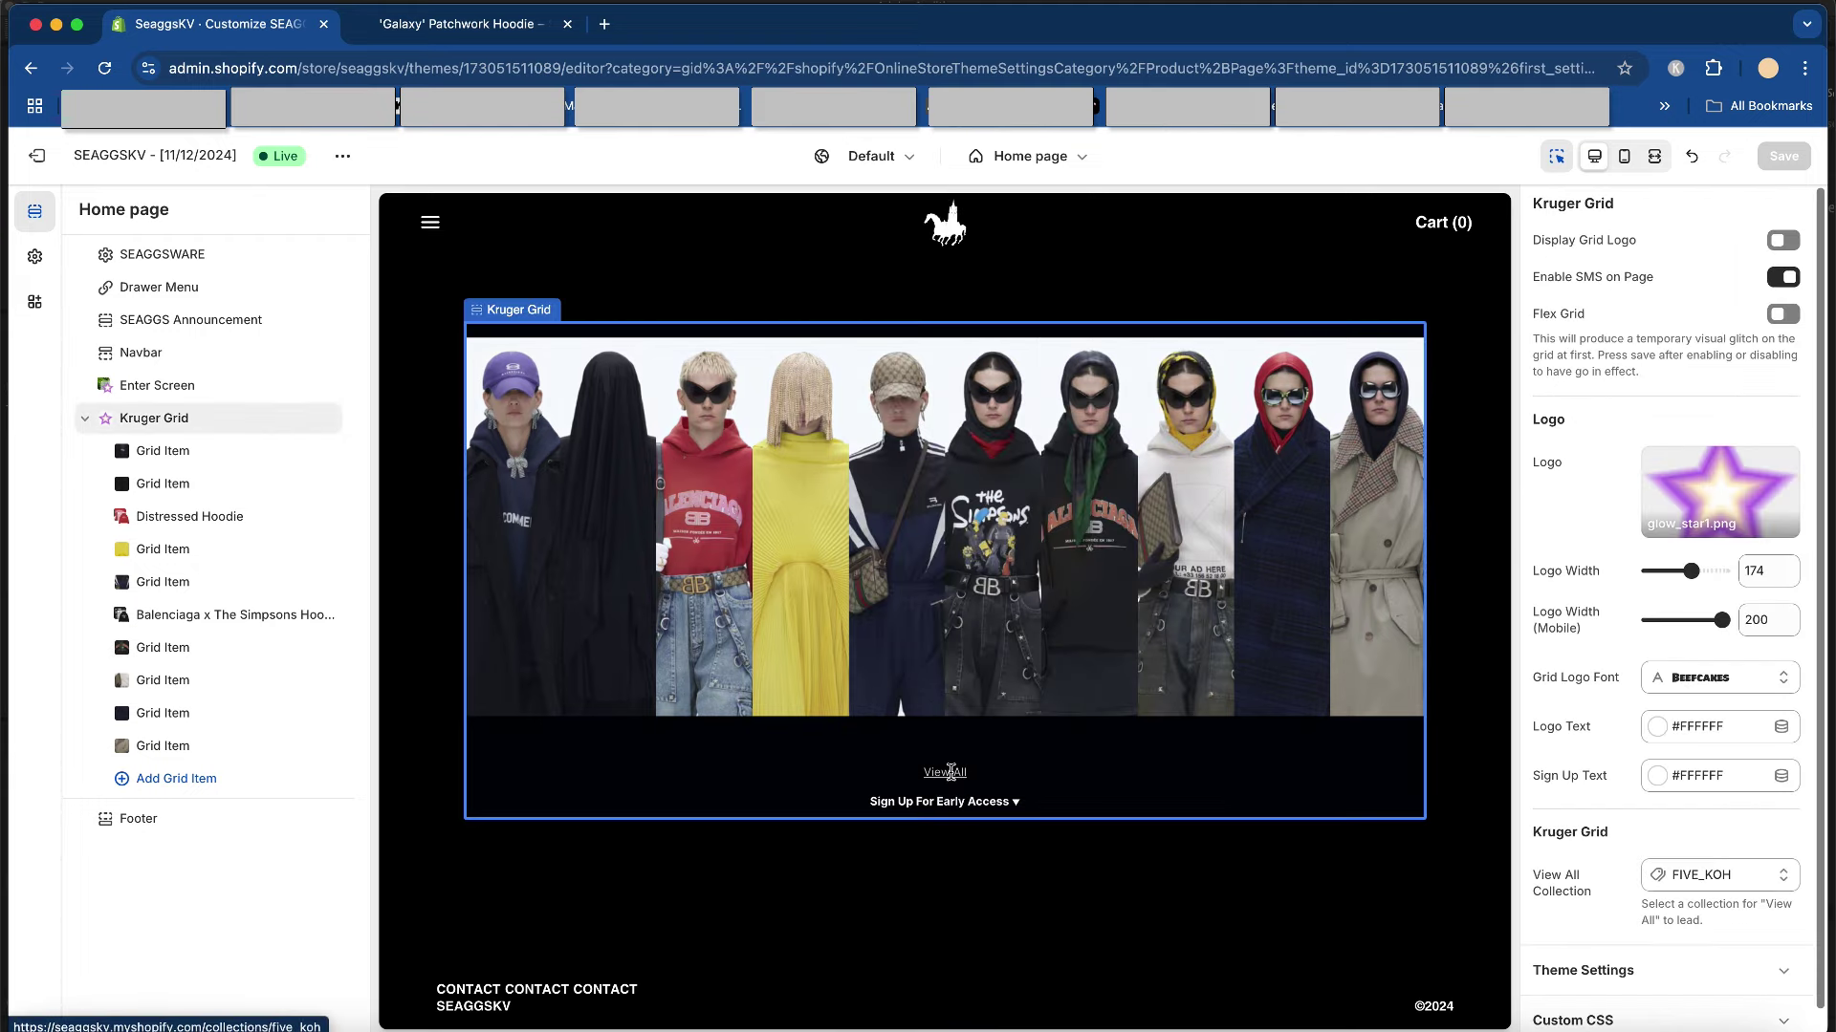
pyautogui.click(951, 775)
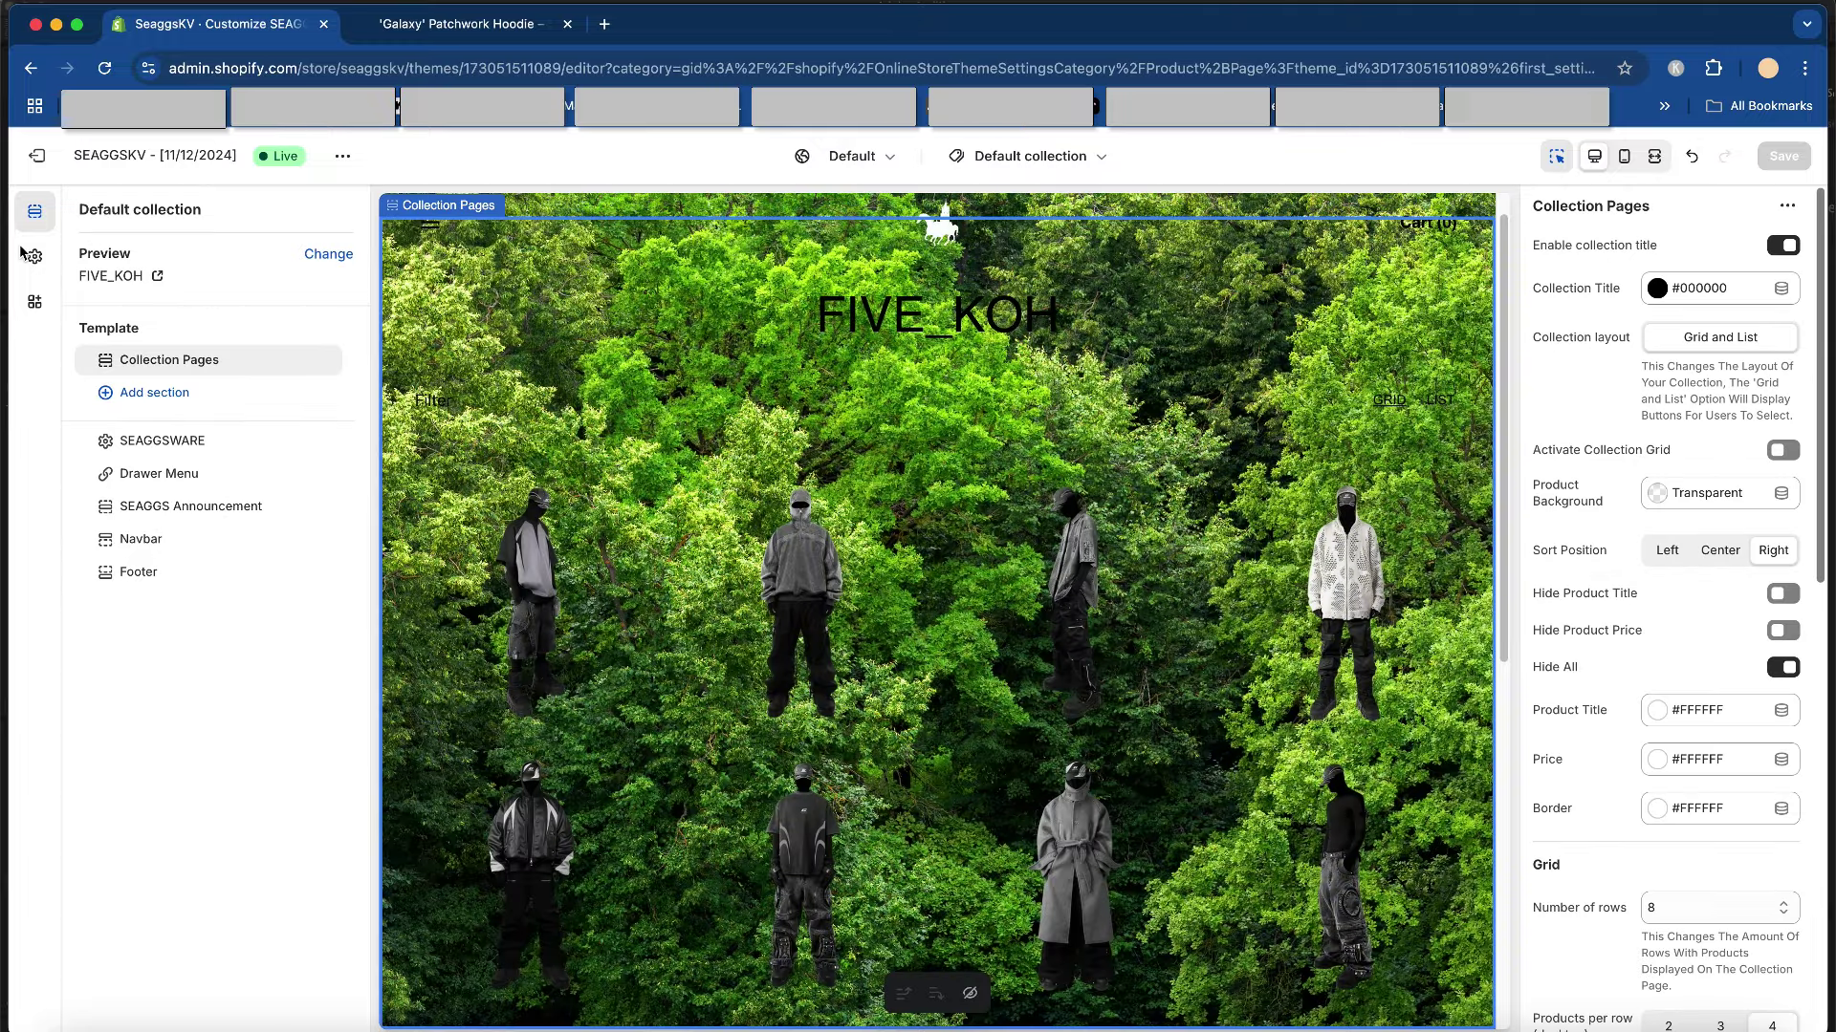
# - Remove the background image from the Collection Page category in the global theme settings
pyautogui.click(31, 260)
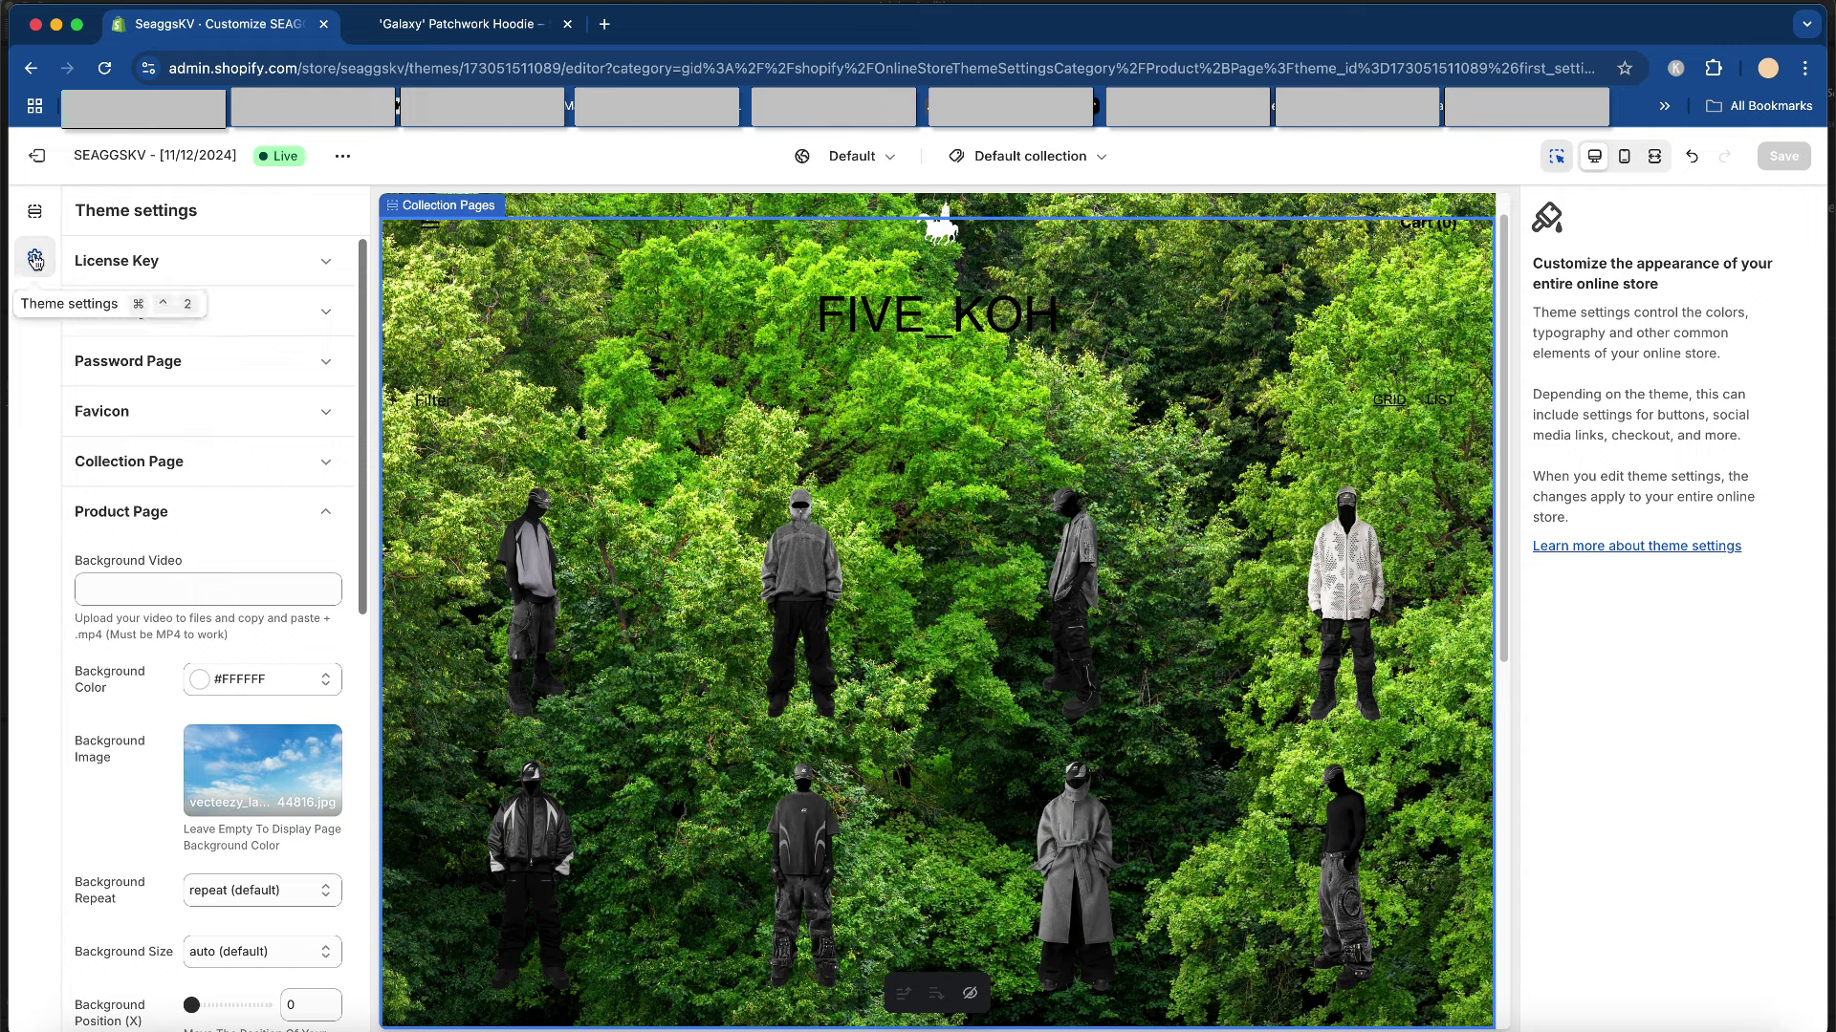
pyautogui.click(253, 511)
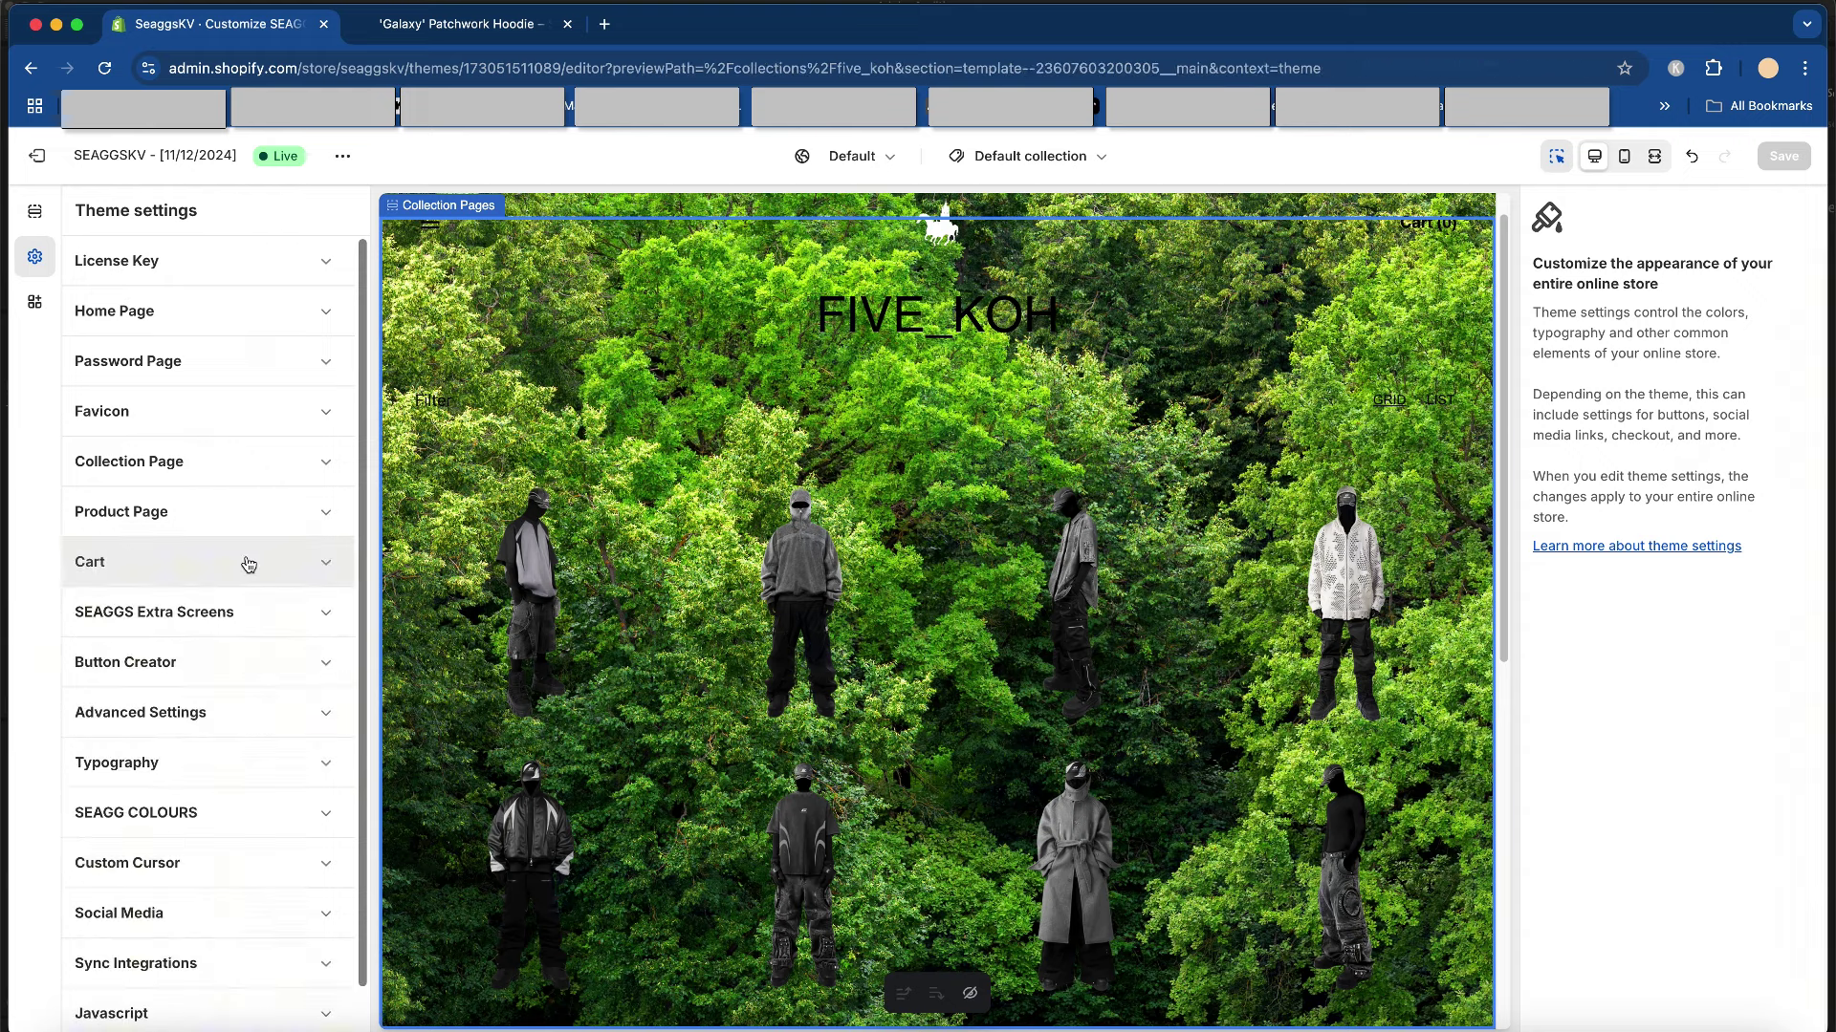
pyautogui.click(254, 463)
pyautogui.scroll(-3, 244, 526)
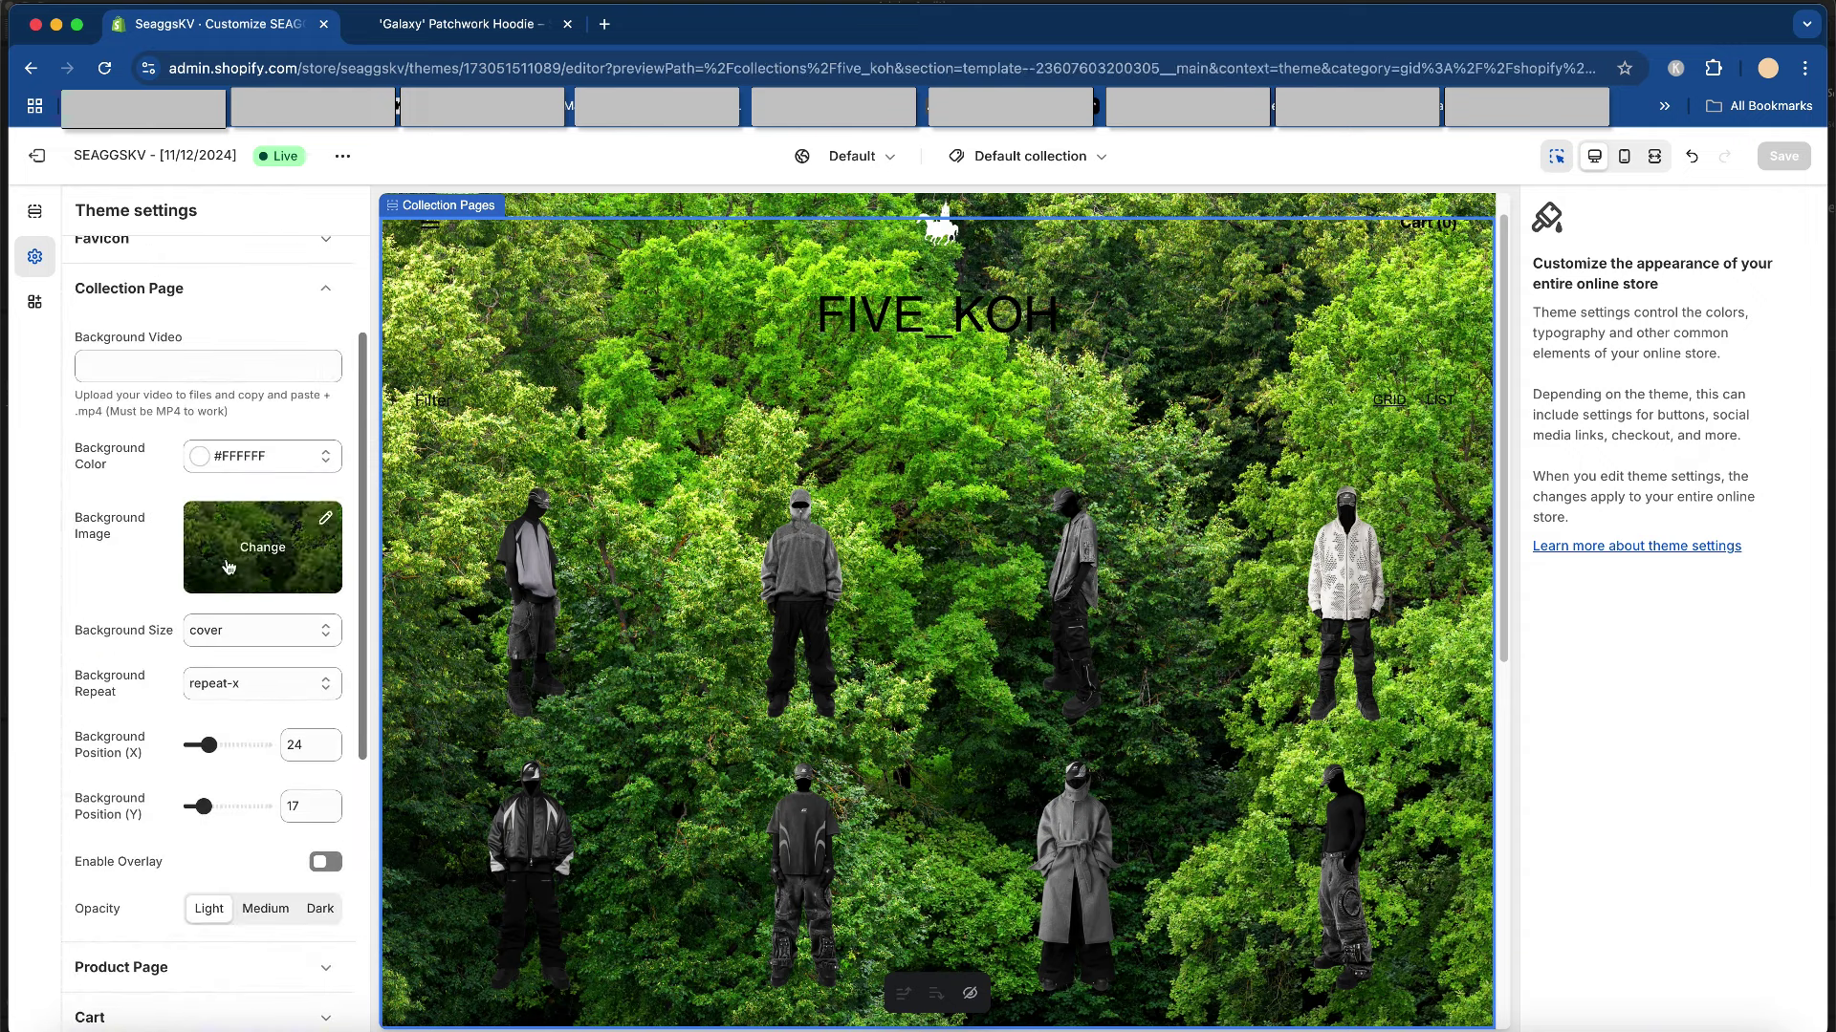
pyautogui.click(276, 559)
pyautogui.click(262, 688)
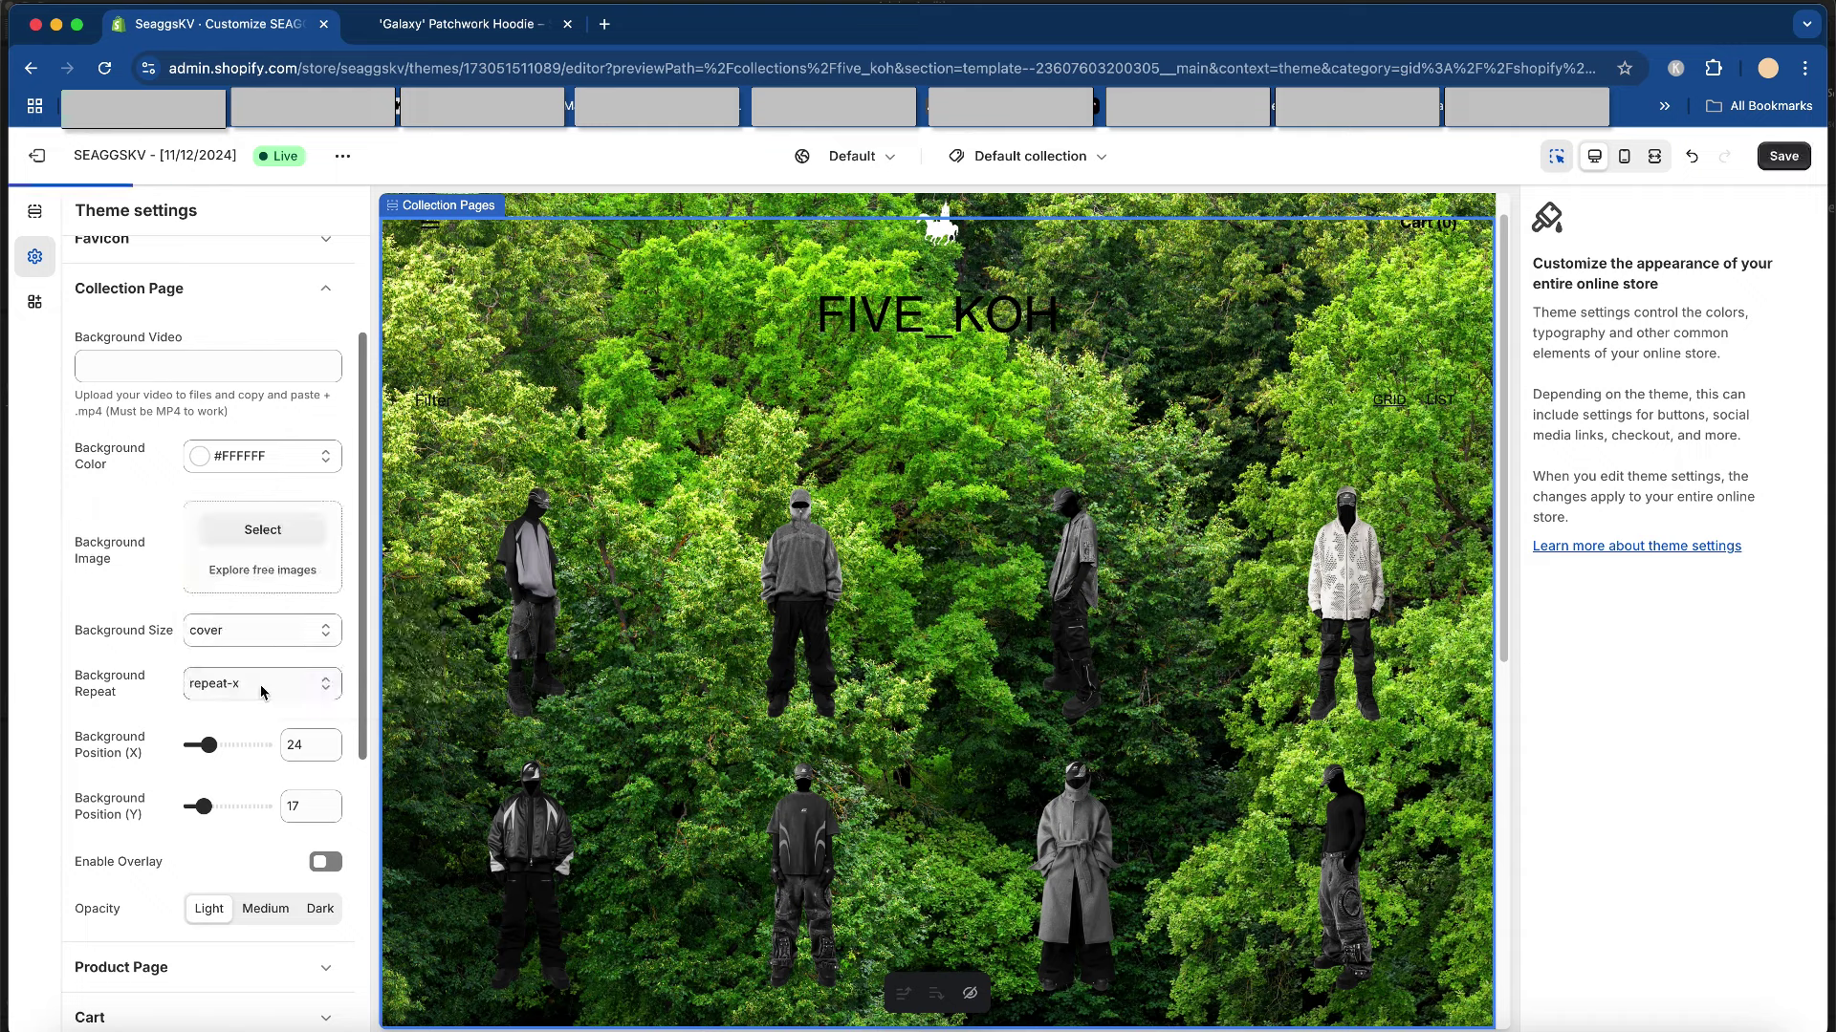
# - Set the Collection Page background color to #D7D7D7 and save the theme
pyautogui.click(195, 463)
pyautogui.click(199, 508)
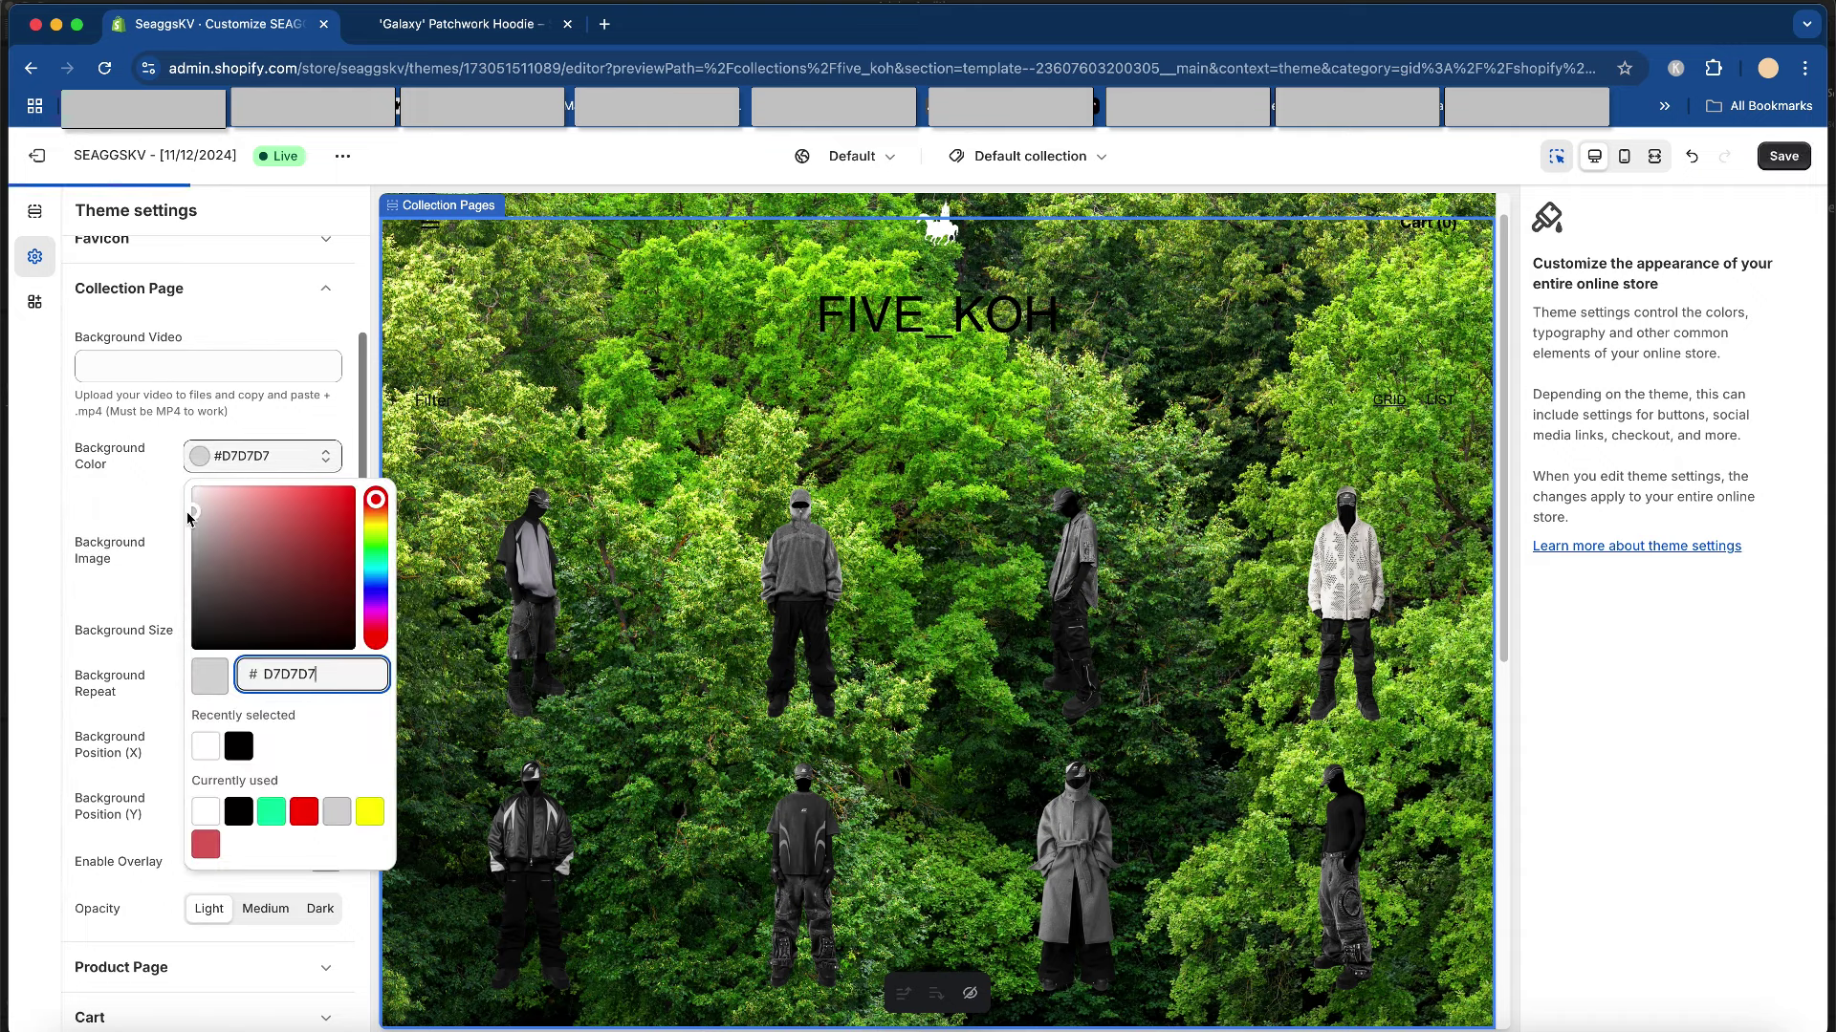
pyautogui.click(943, 214)
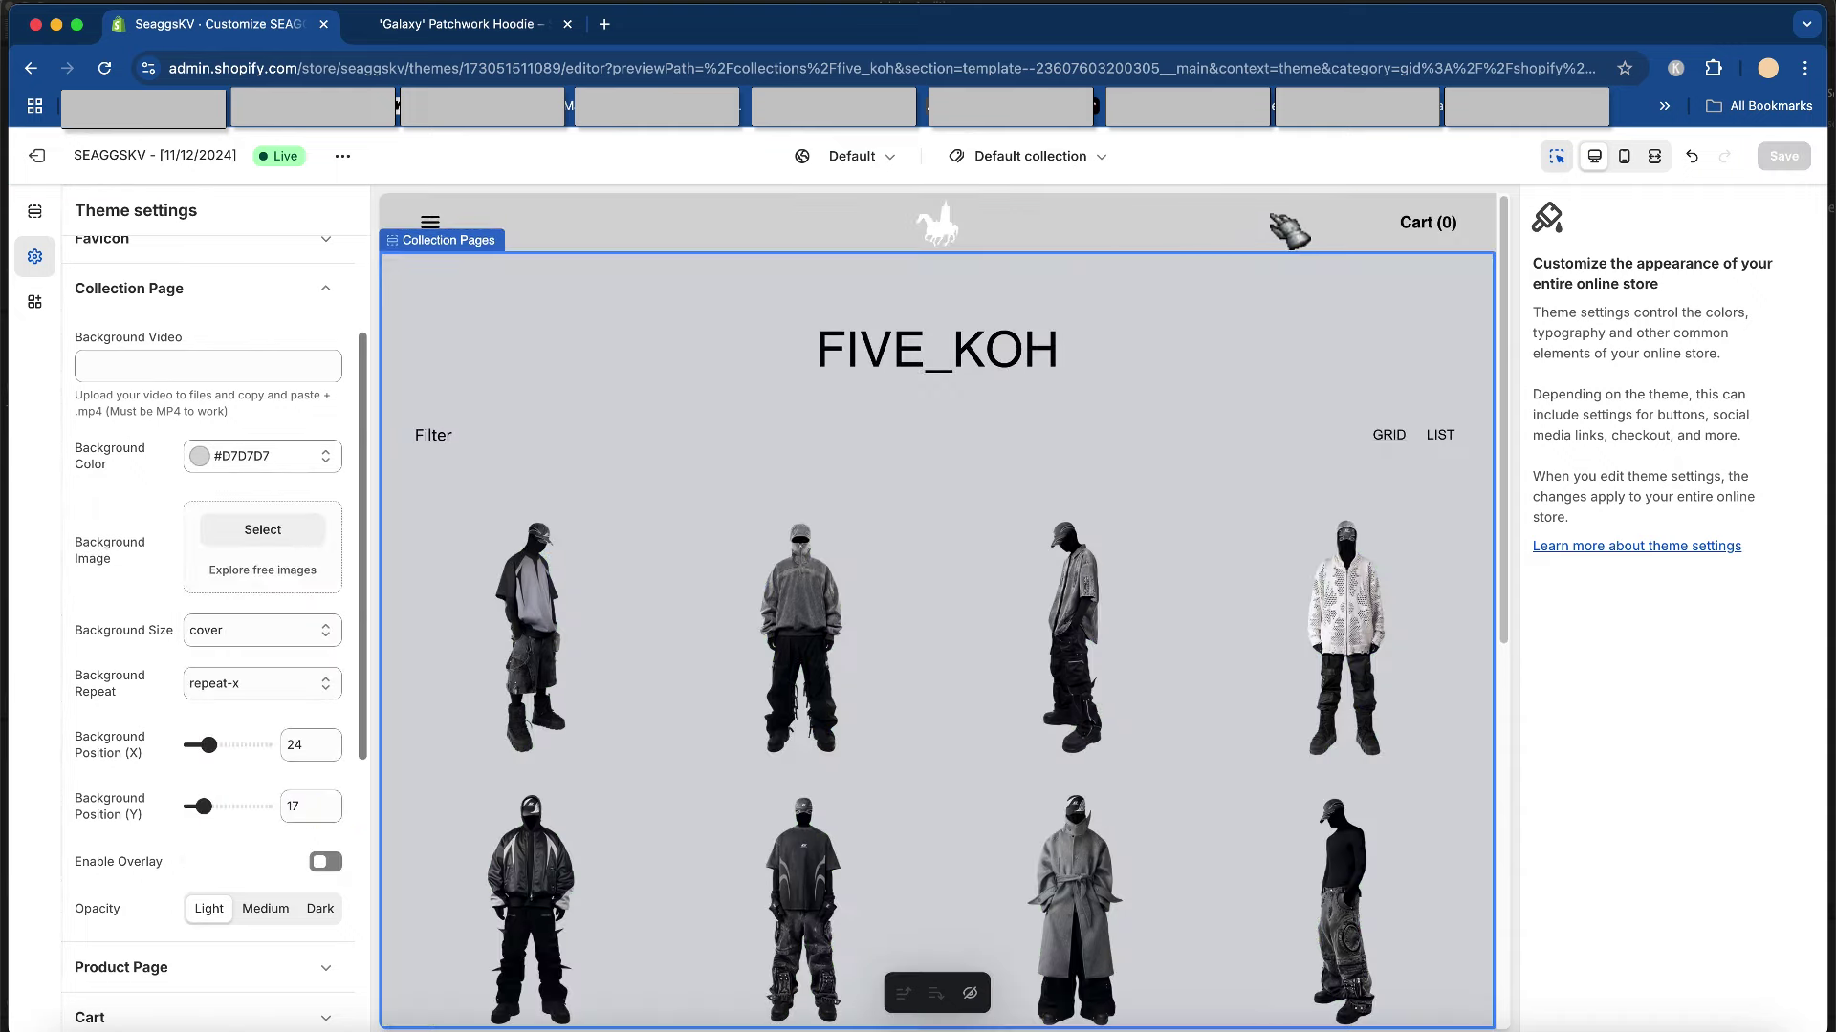
# - Open the Collection Pages section's settings, preview the FIVE_KOH products in list view, and return to grid view
pyautogui.click(1155, 239)
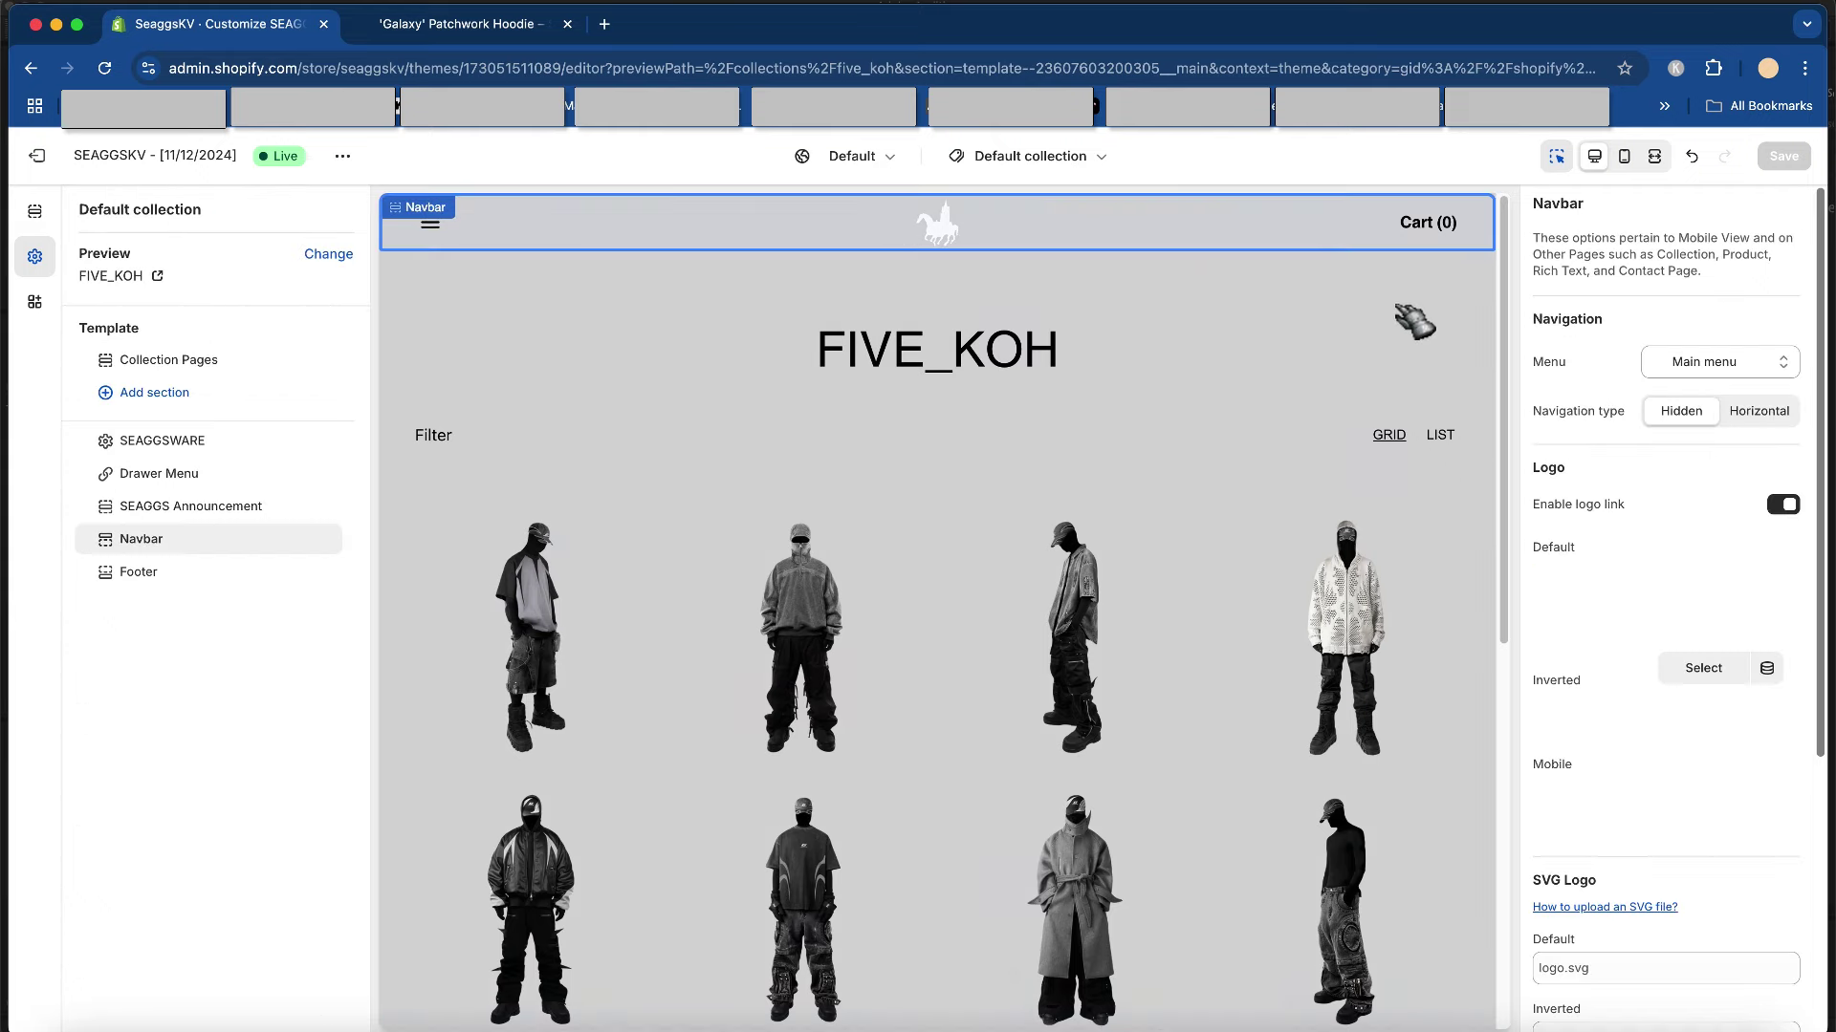
pyautogui.click(1281, 366)
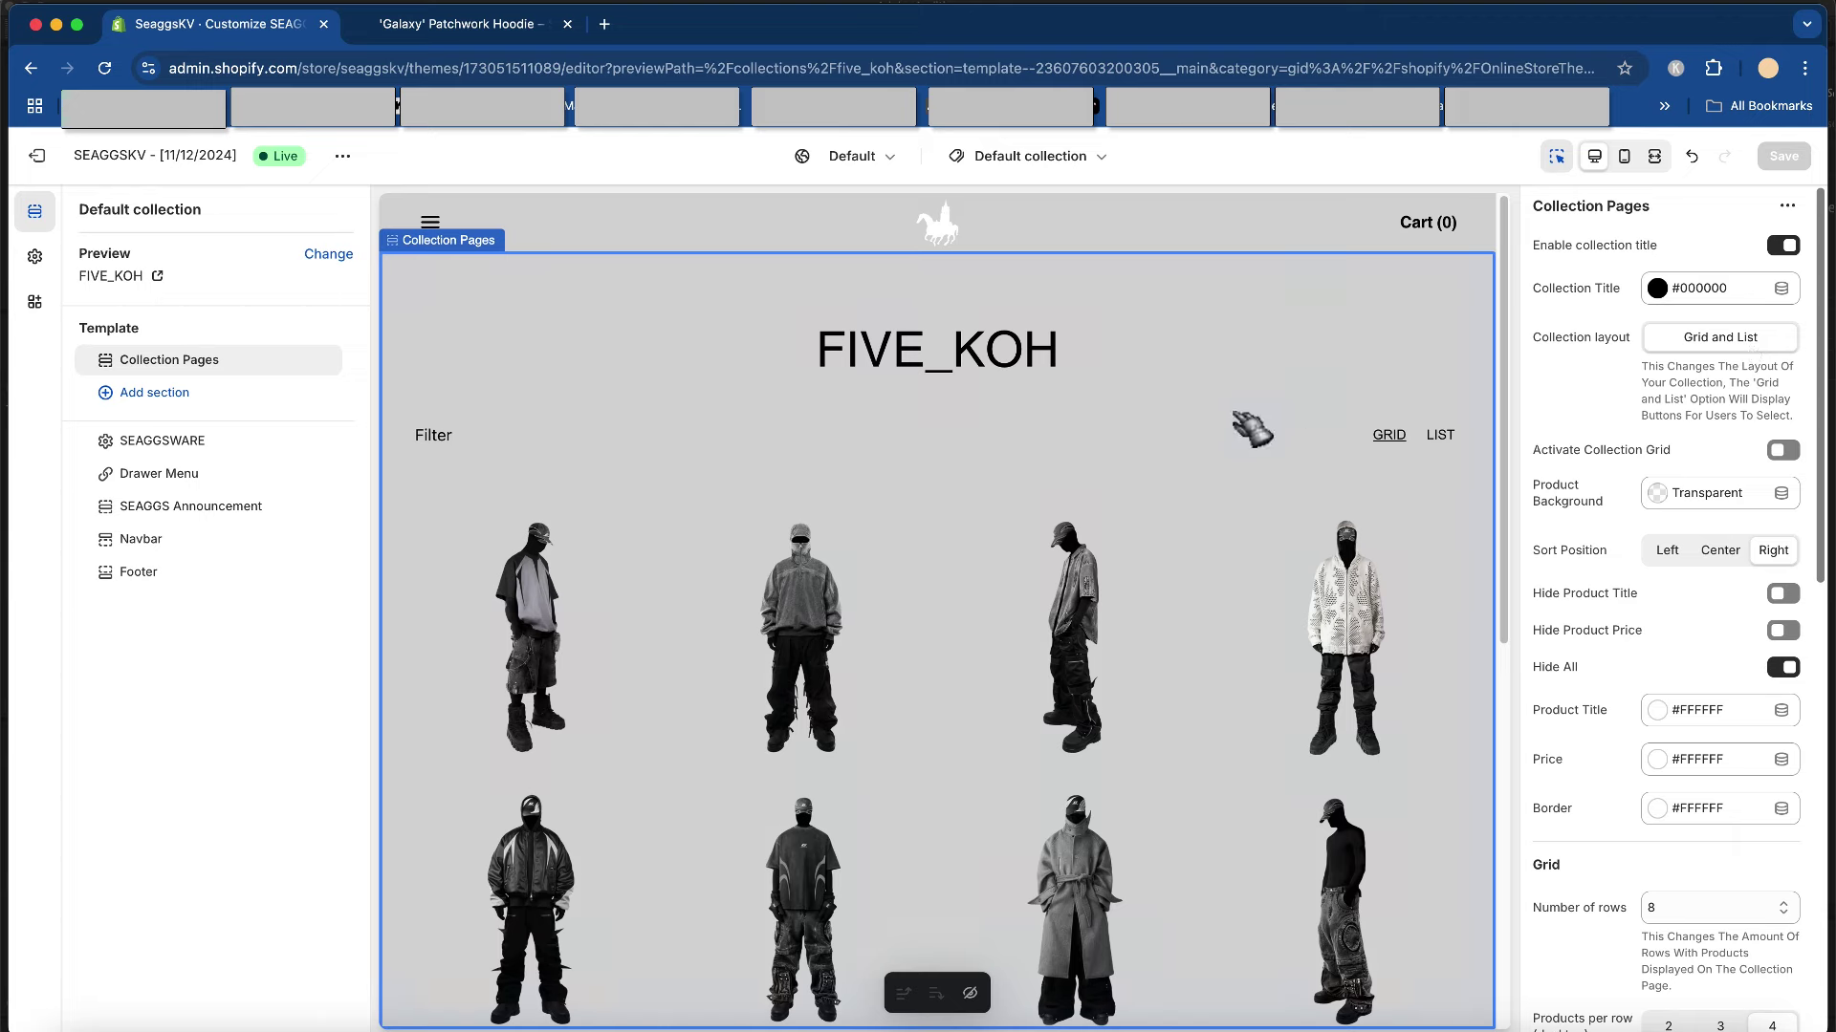
pyautogui.scroll(-1, 1415, 440)
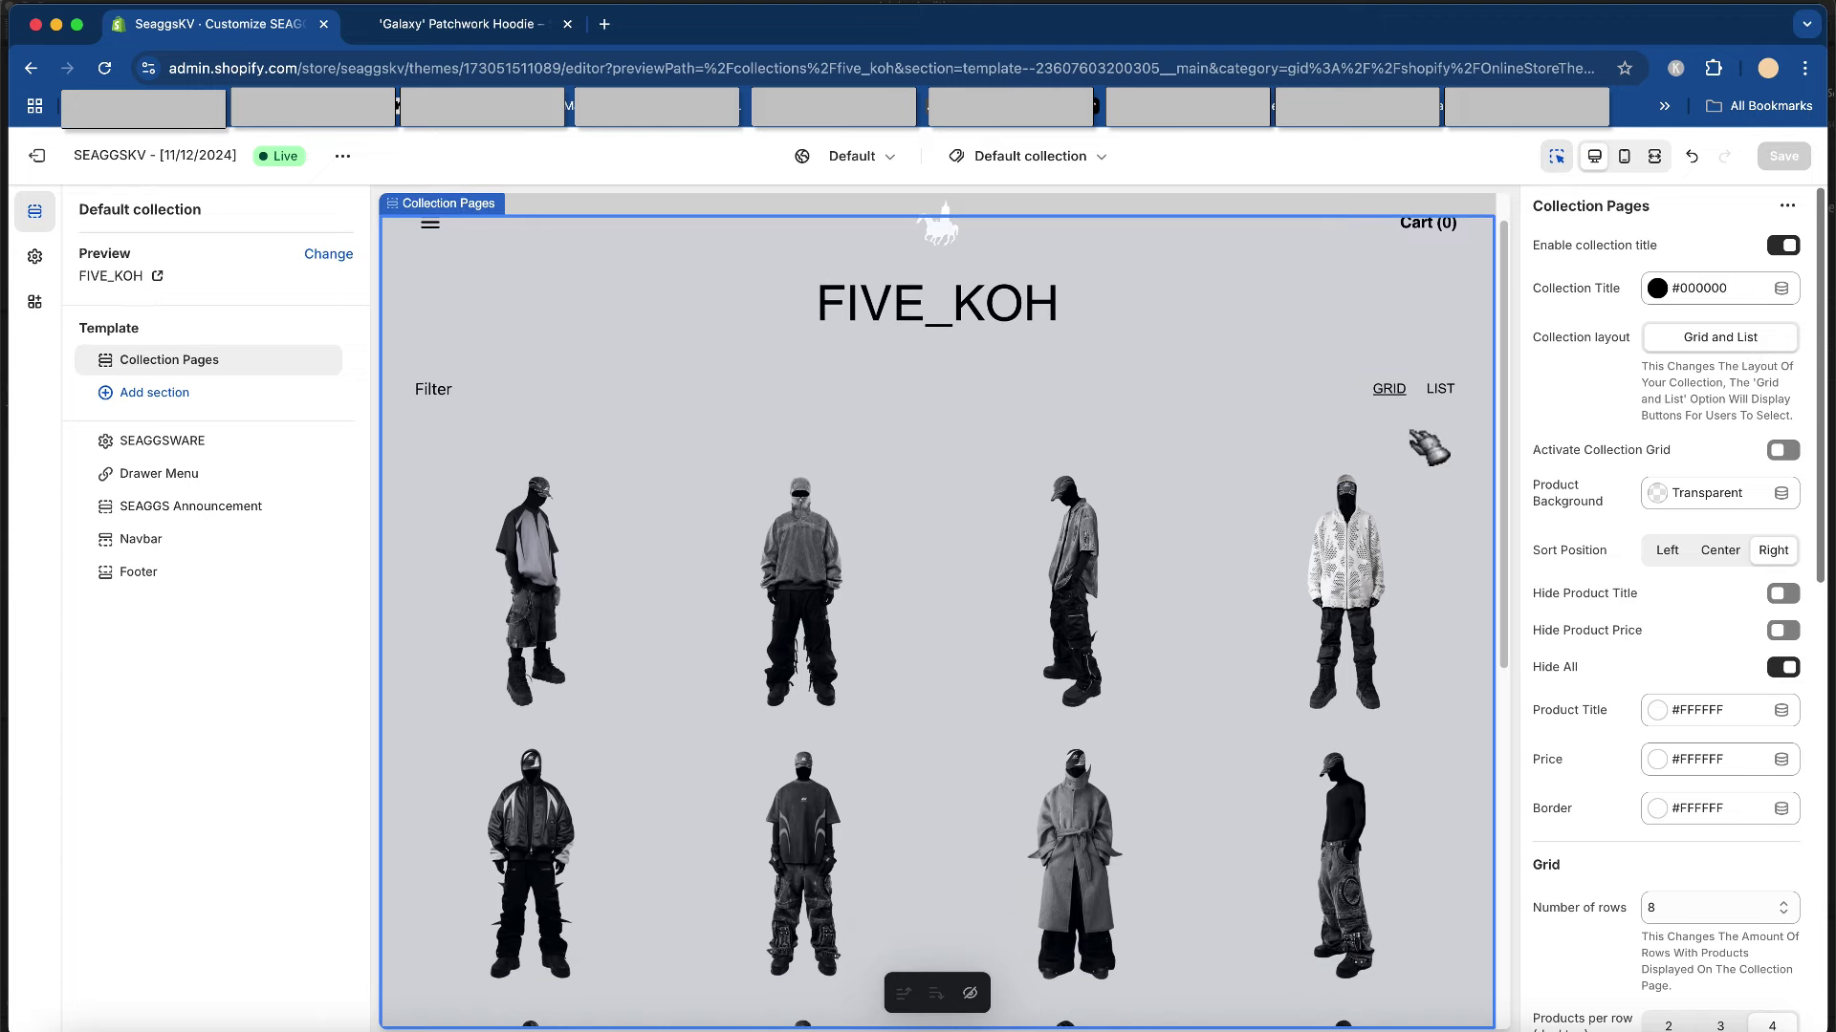
pyautogui.click(1453, 396)
pyautogui.scroll(-10, 1076, 524)
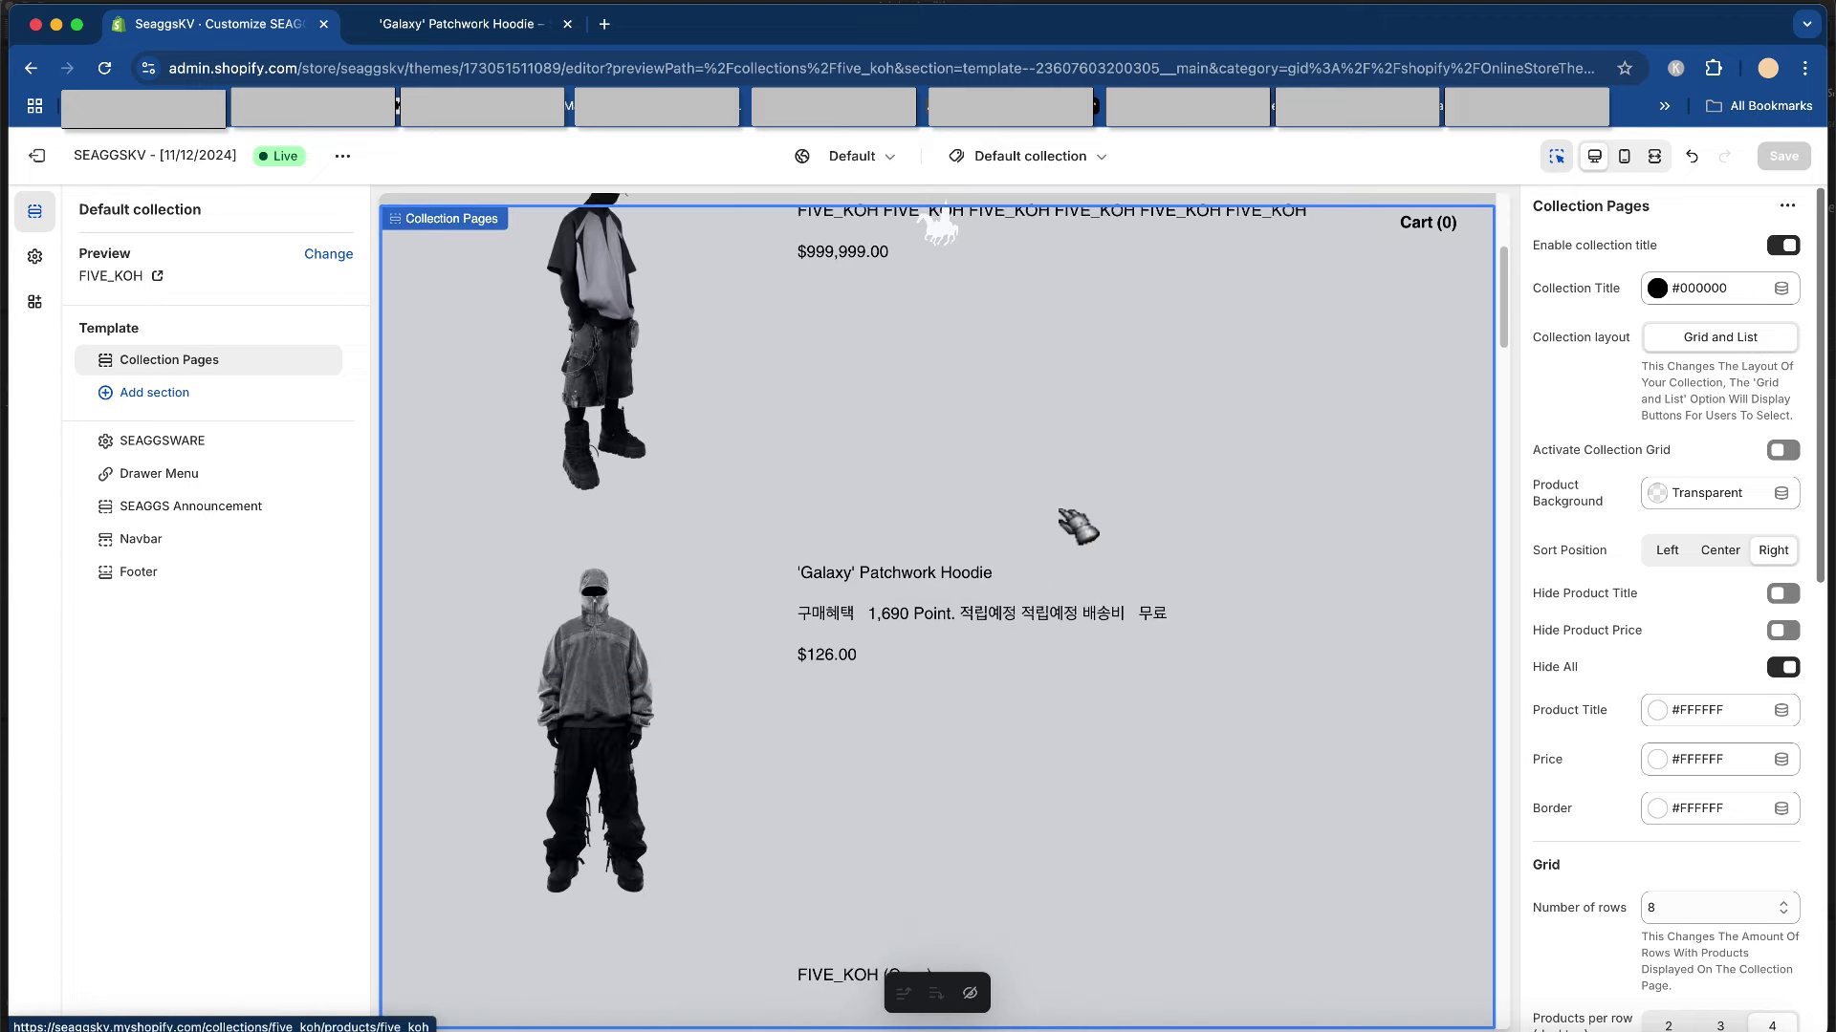
pyautogui.scroll(10, 1077, 524)
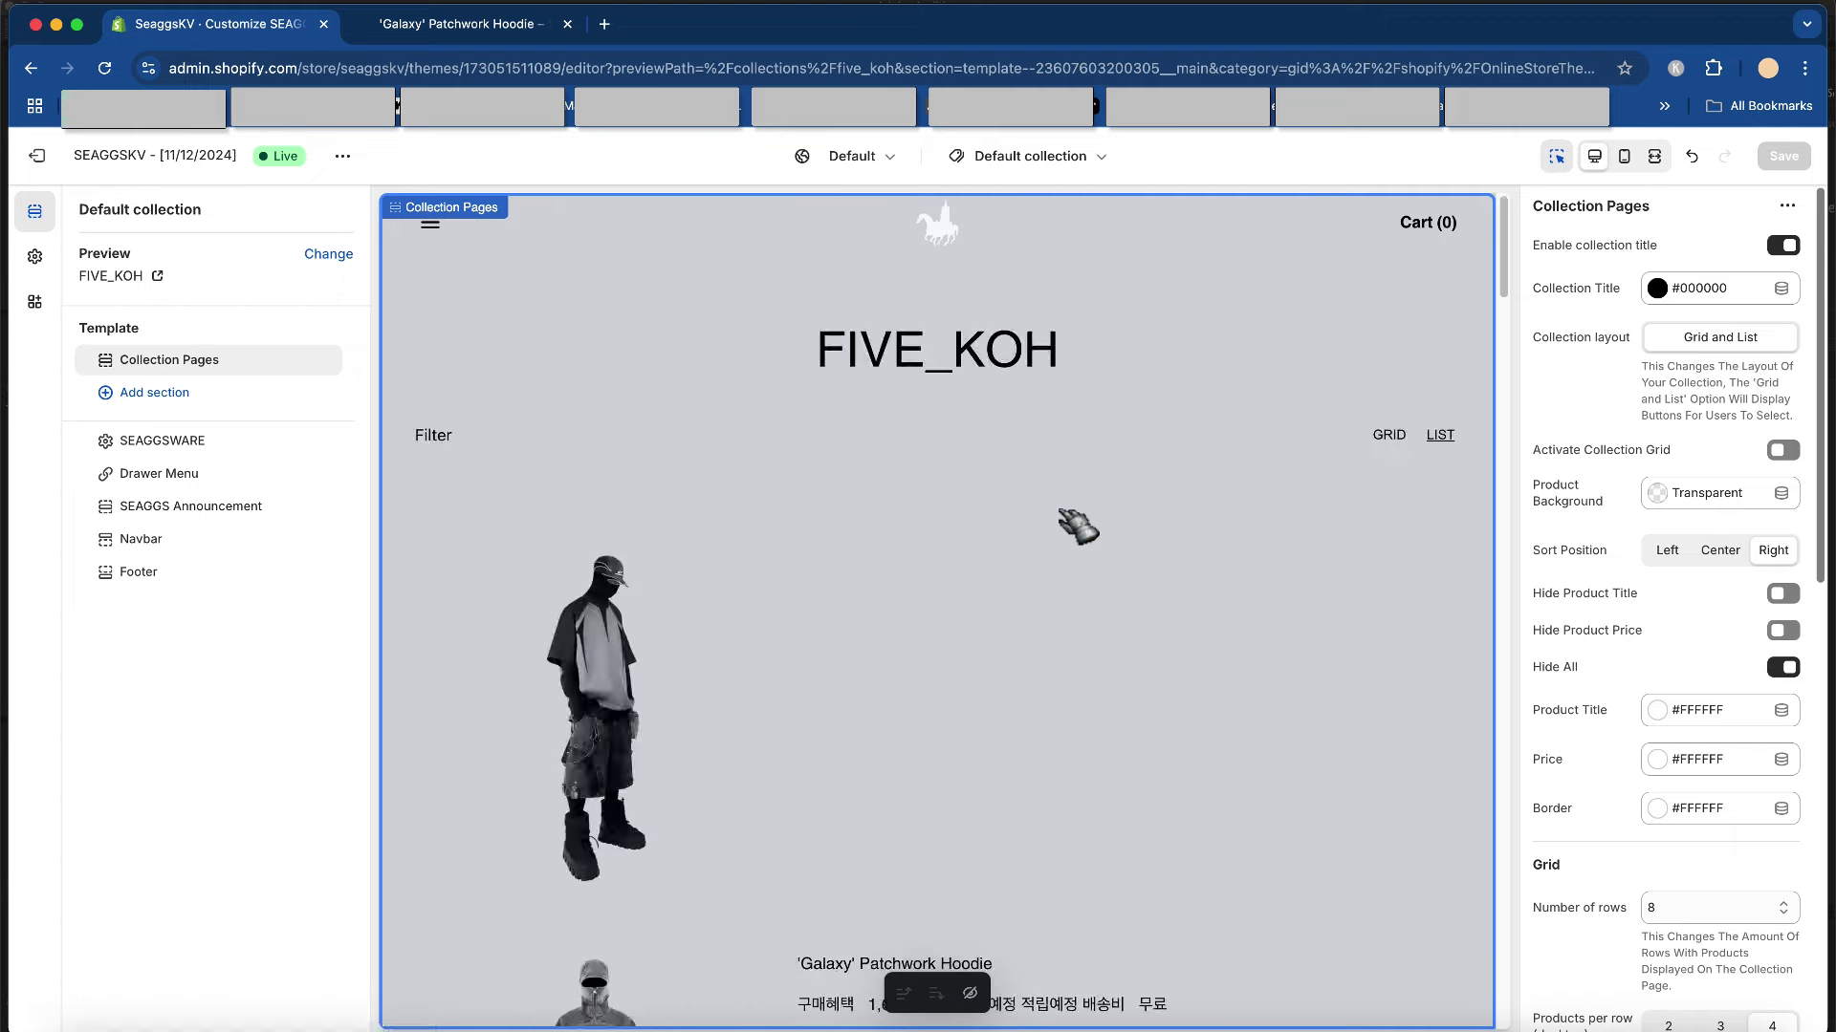
pyautogui.click(1402, 441)
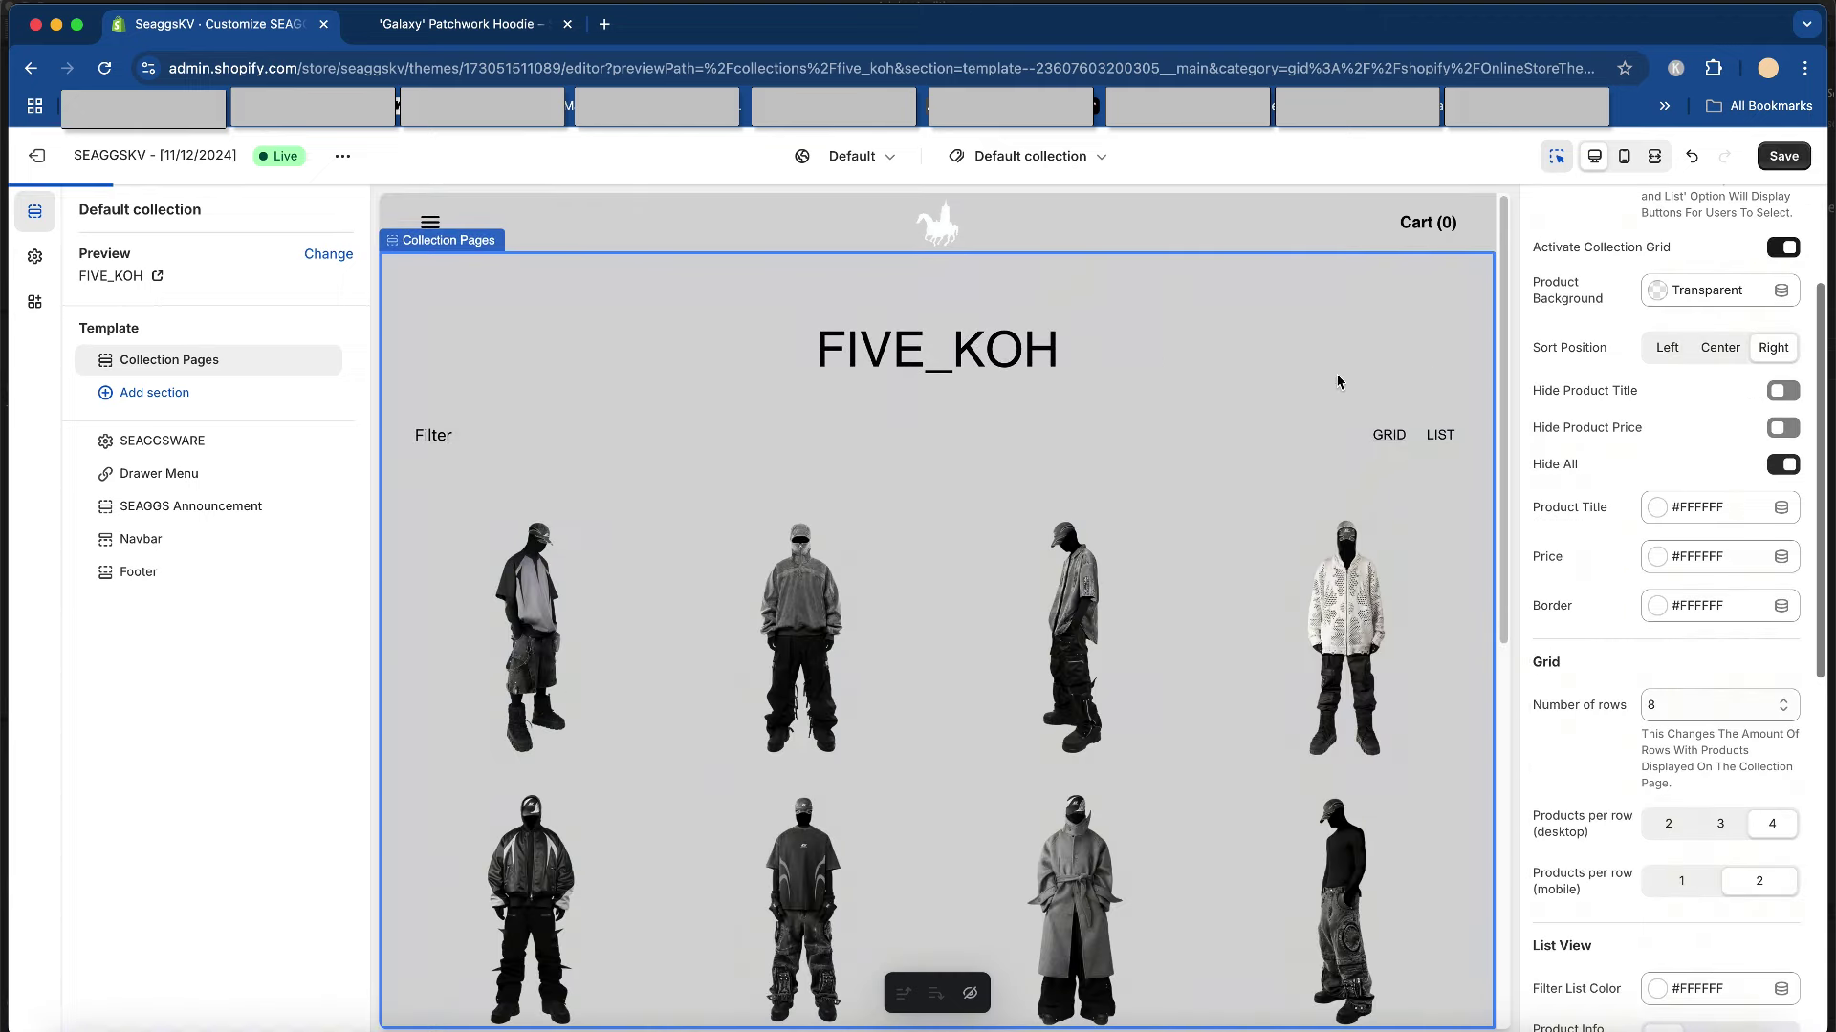
# - Activate the collection grid and review the bordered product layout on the FIVE_KOH page
pyautogui.scroll(-10, 1147, 559)
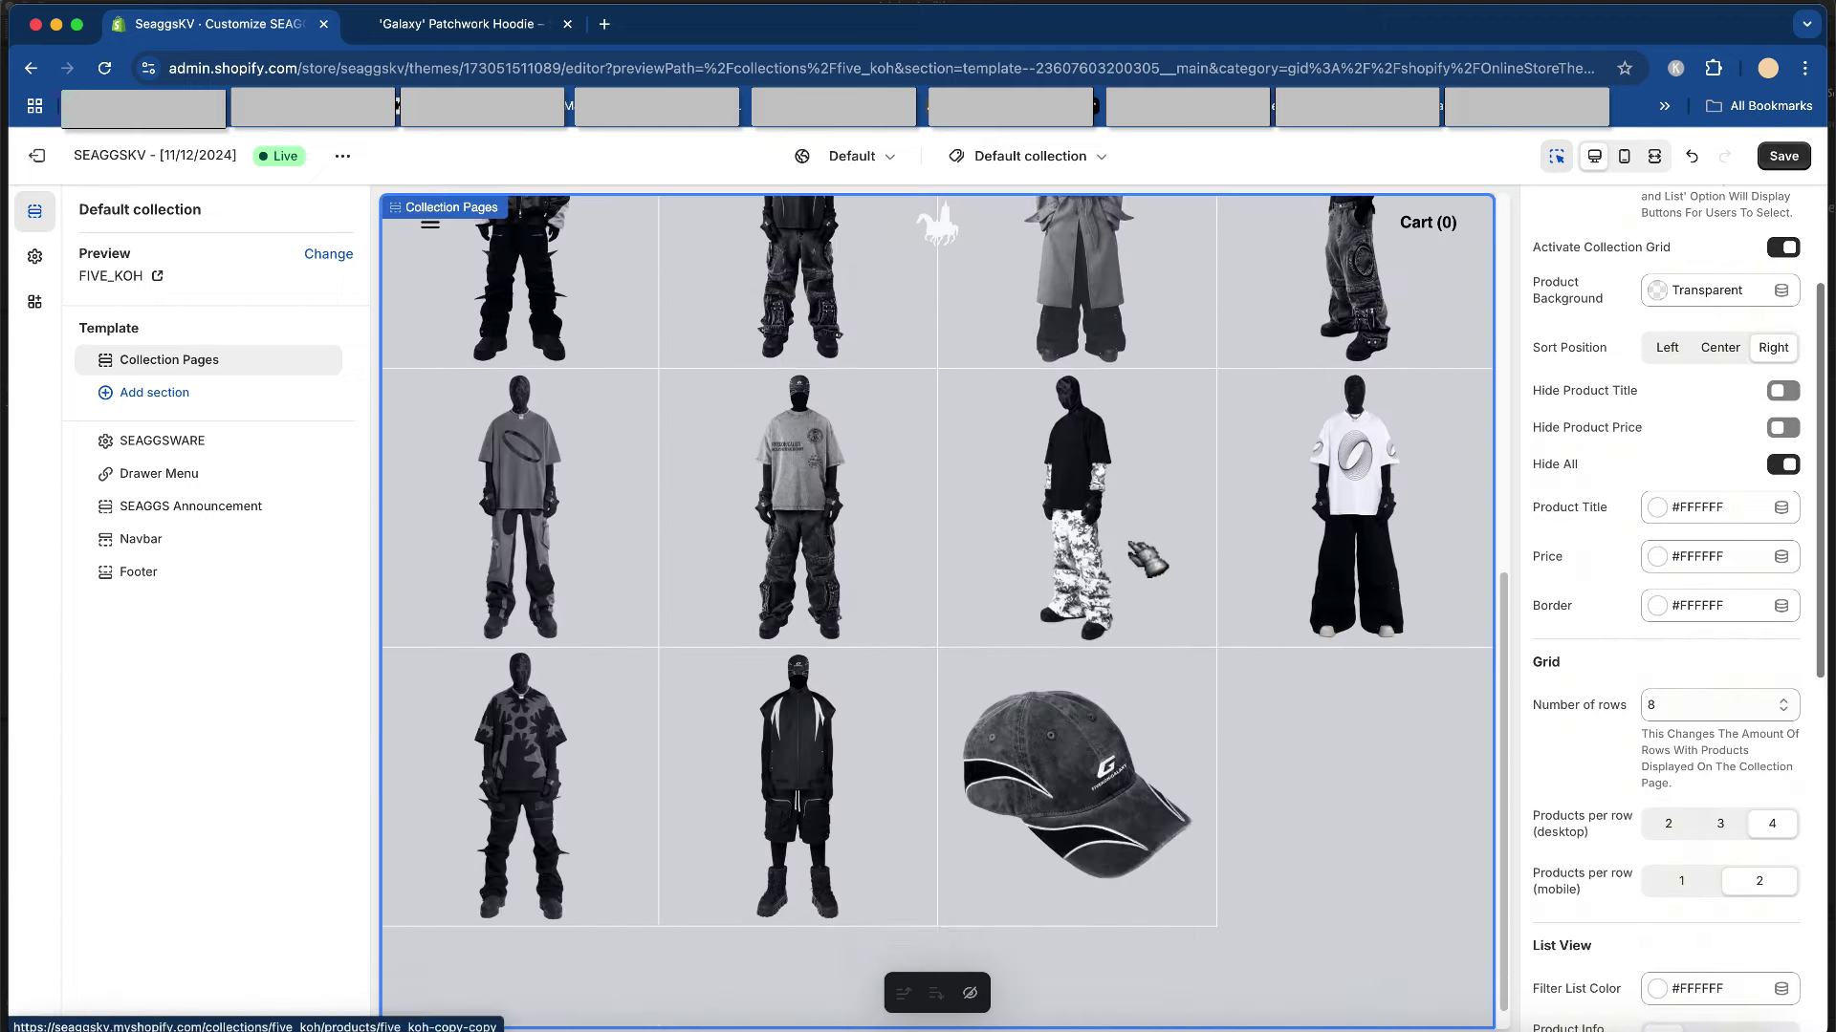
pyautogui.scroll(10, 1147, 559)
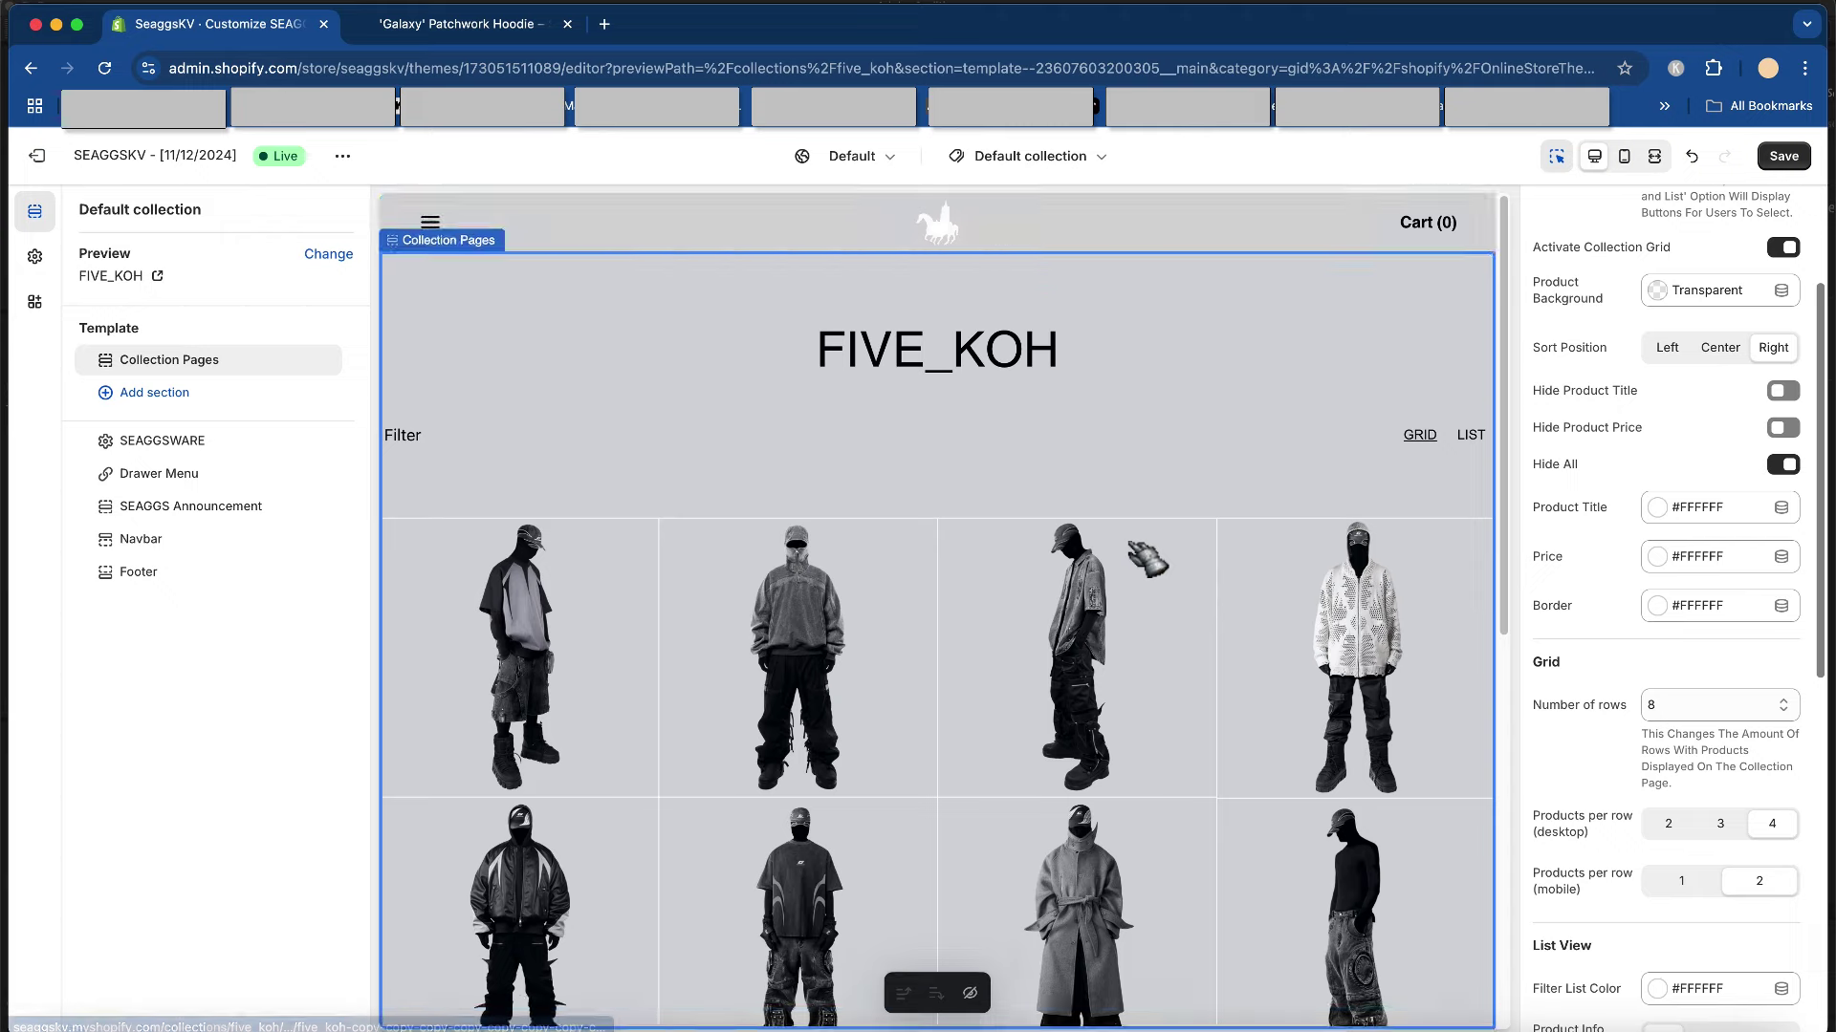
pyautogui.scroll(-2, 1243, 535)
pyautogui.scroll(-3, 1602, 449)
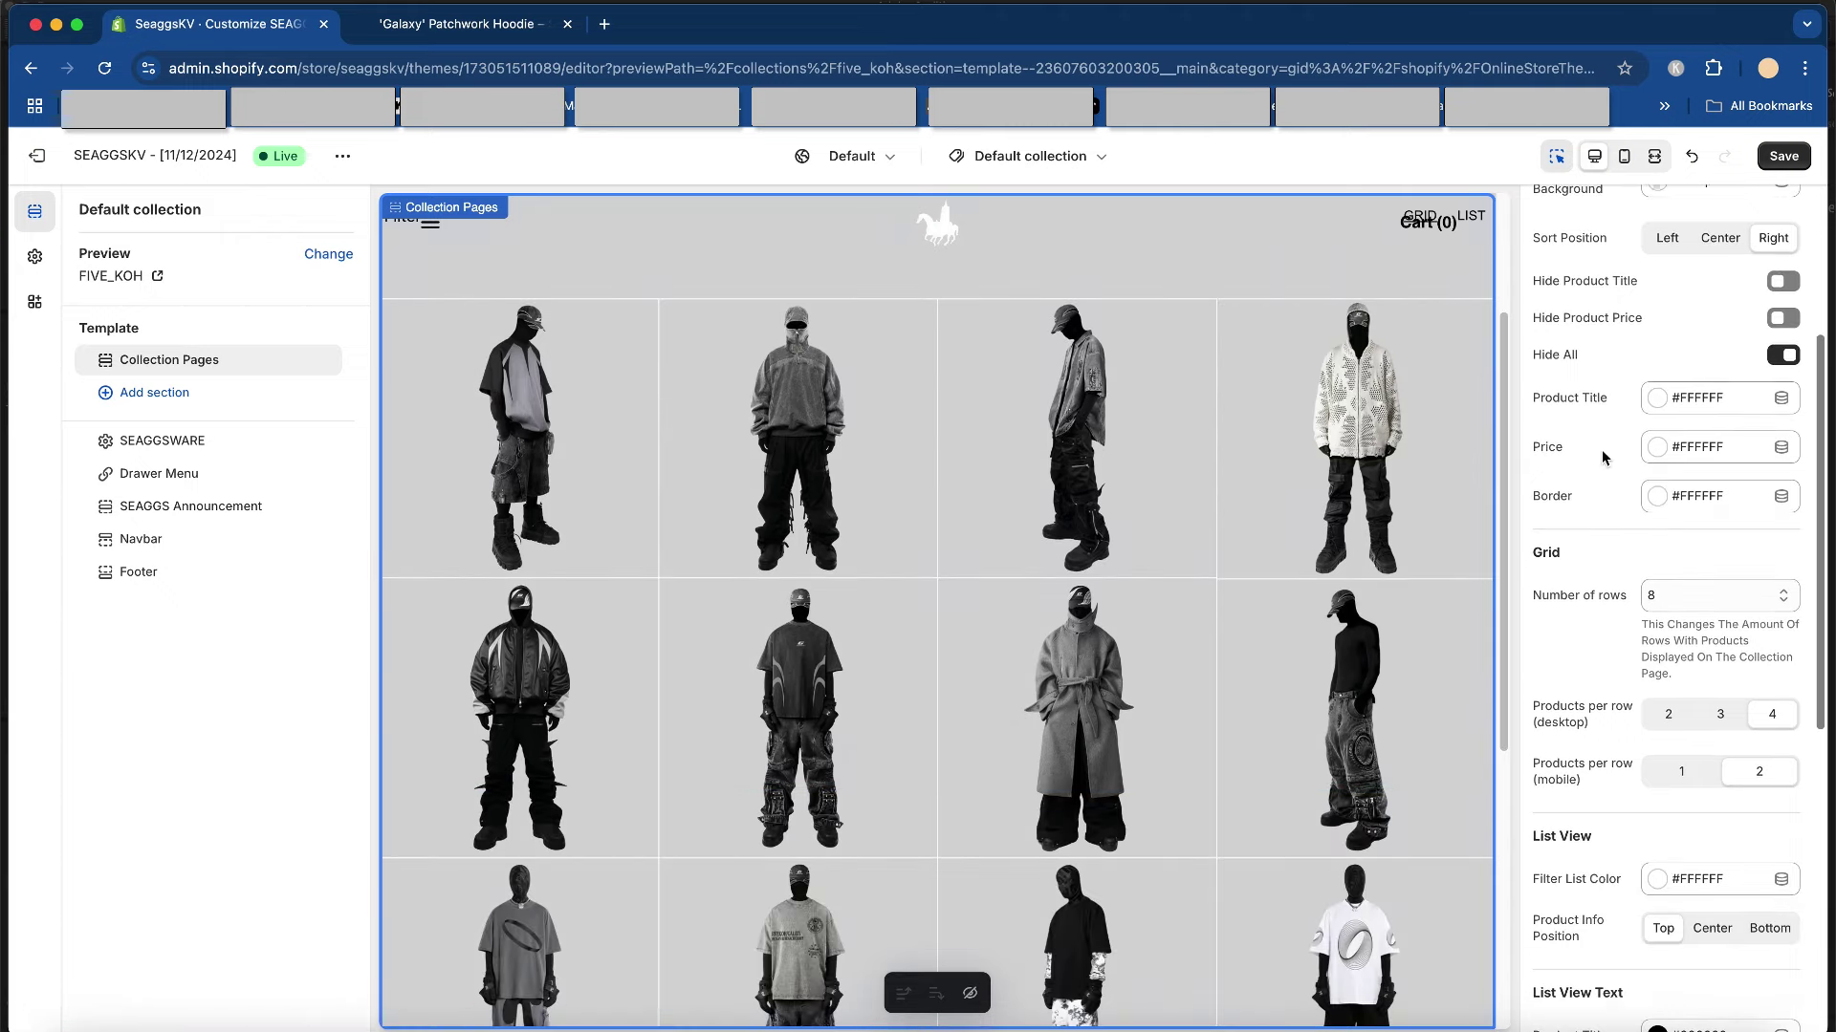
# - Set the grid's Product Title color to #BC4141 and turn off Hide All for the product information
pyautogui.click(1659, 378)
pyautogui.click(1722, 456)
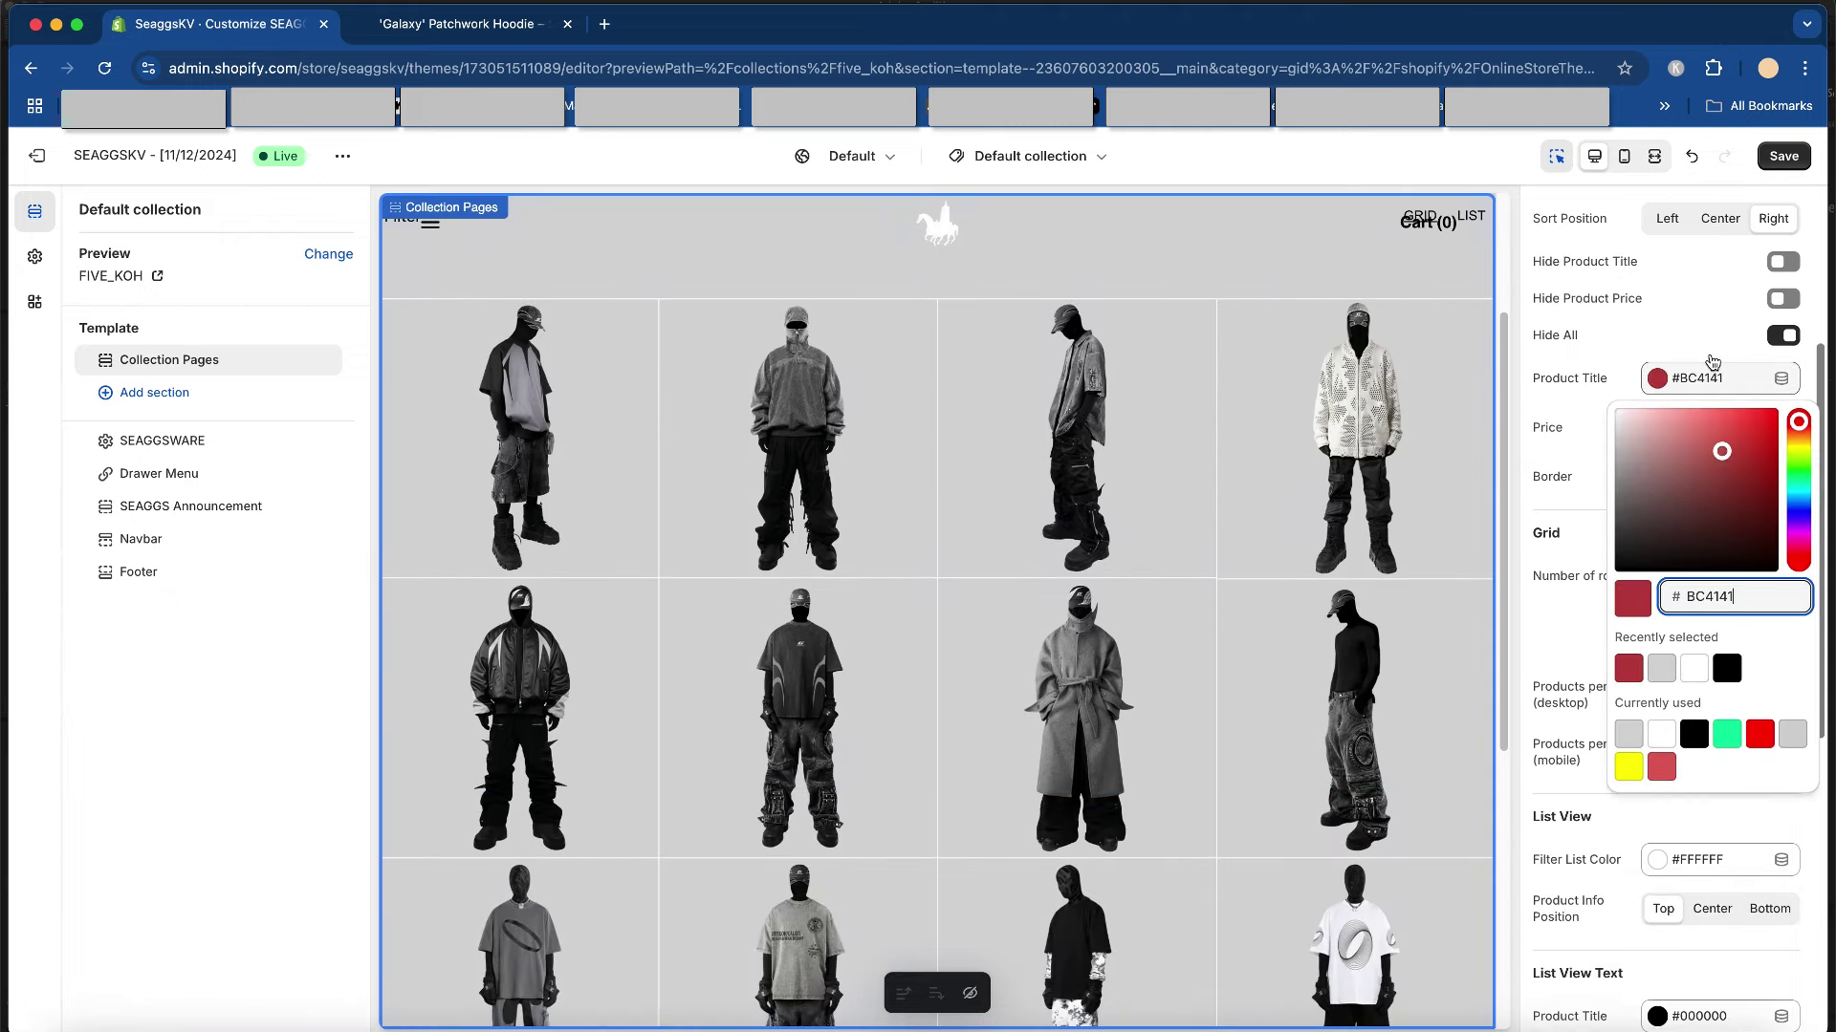
pyautogui.click(1595, 535)
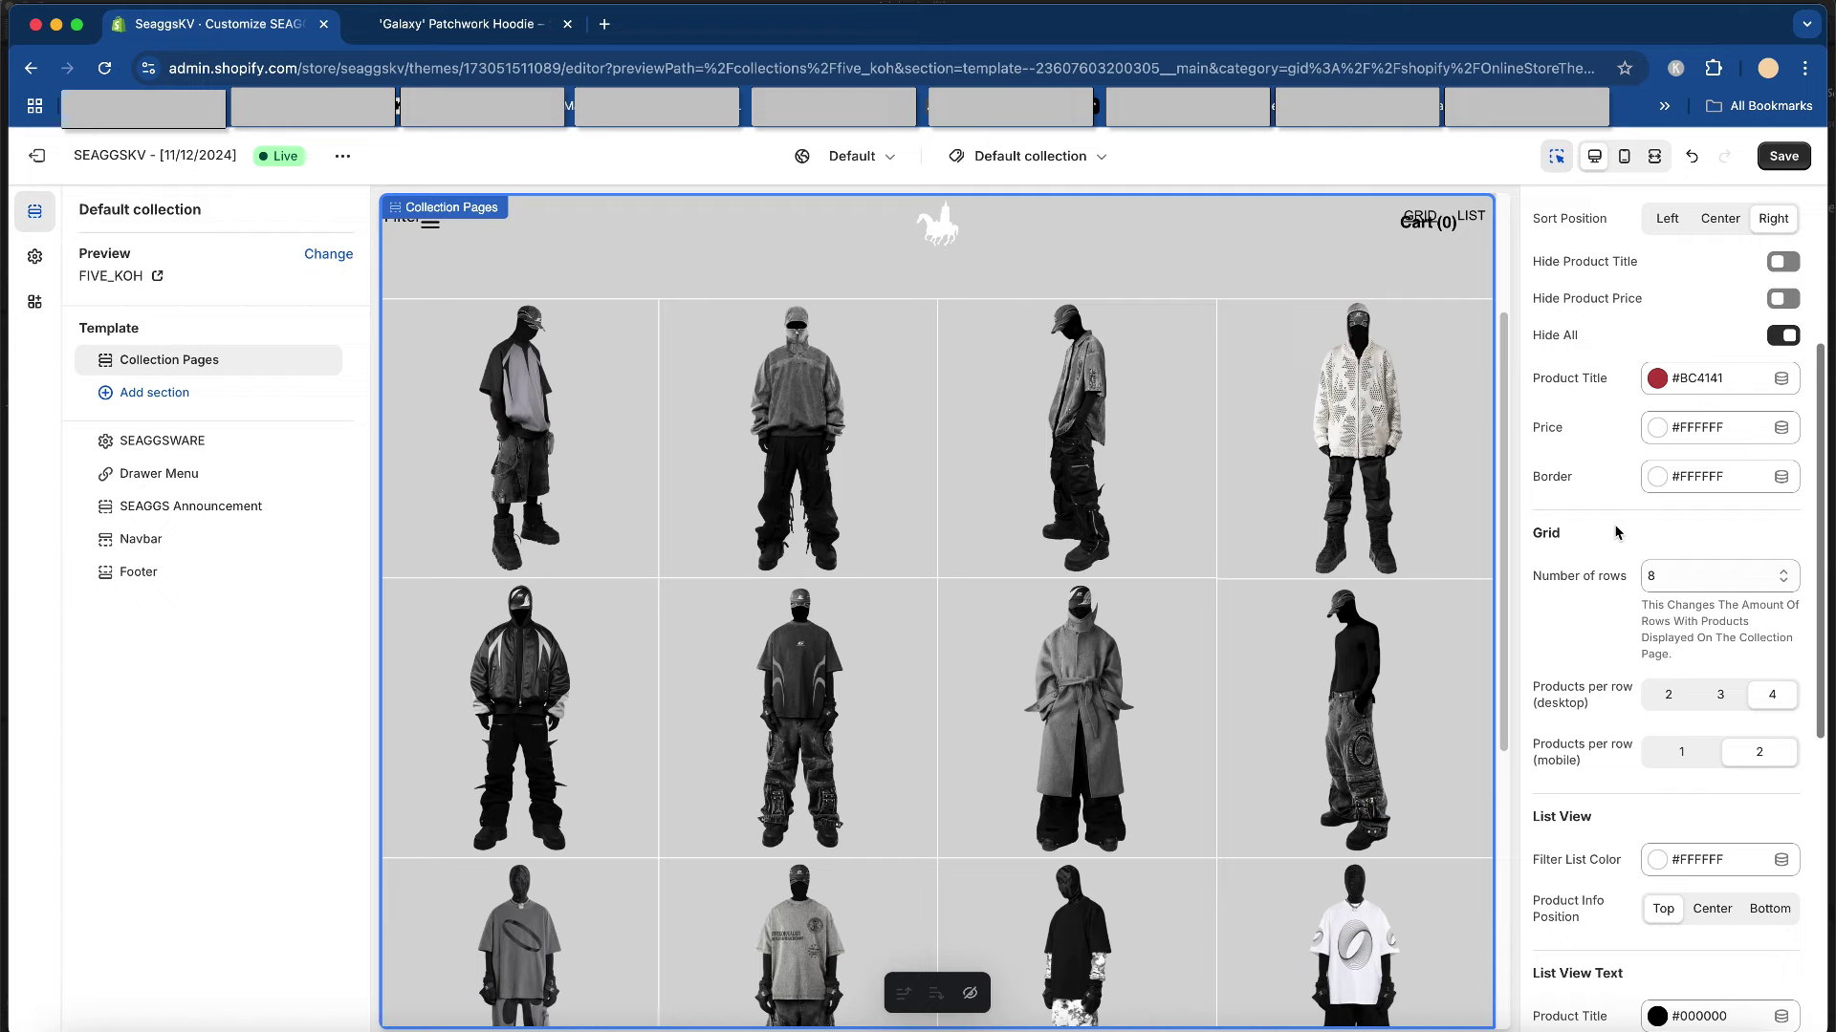
pyautogui.scroll(1, 1764, 354)
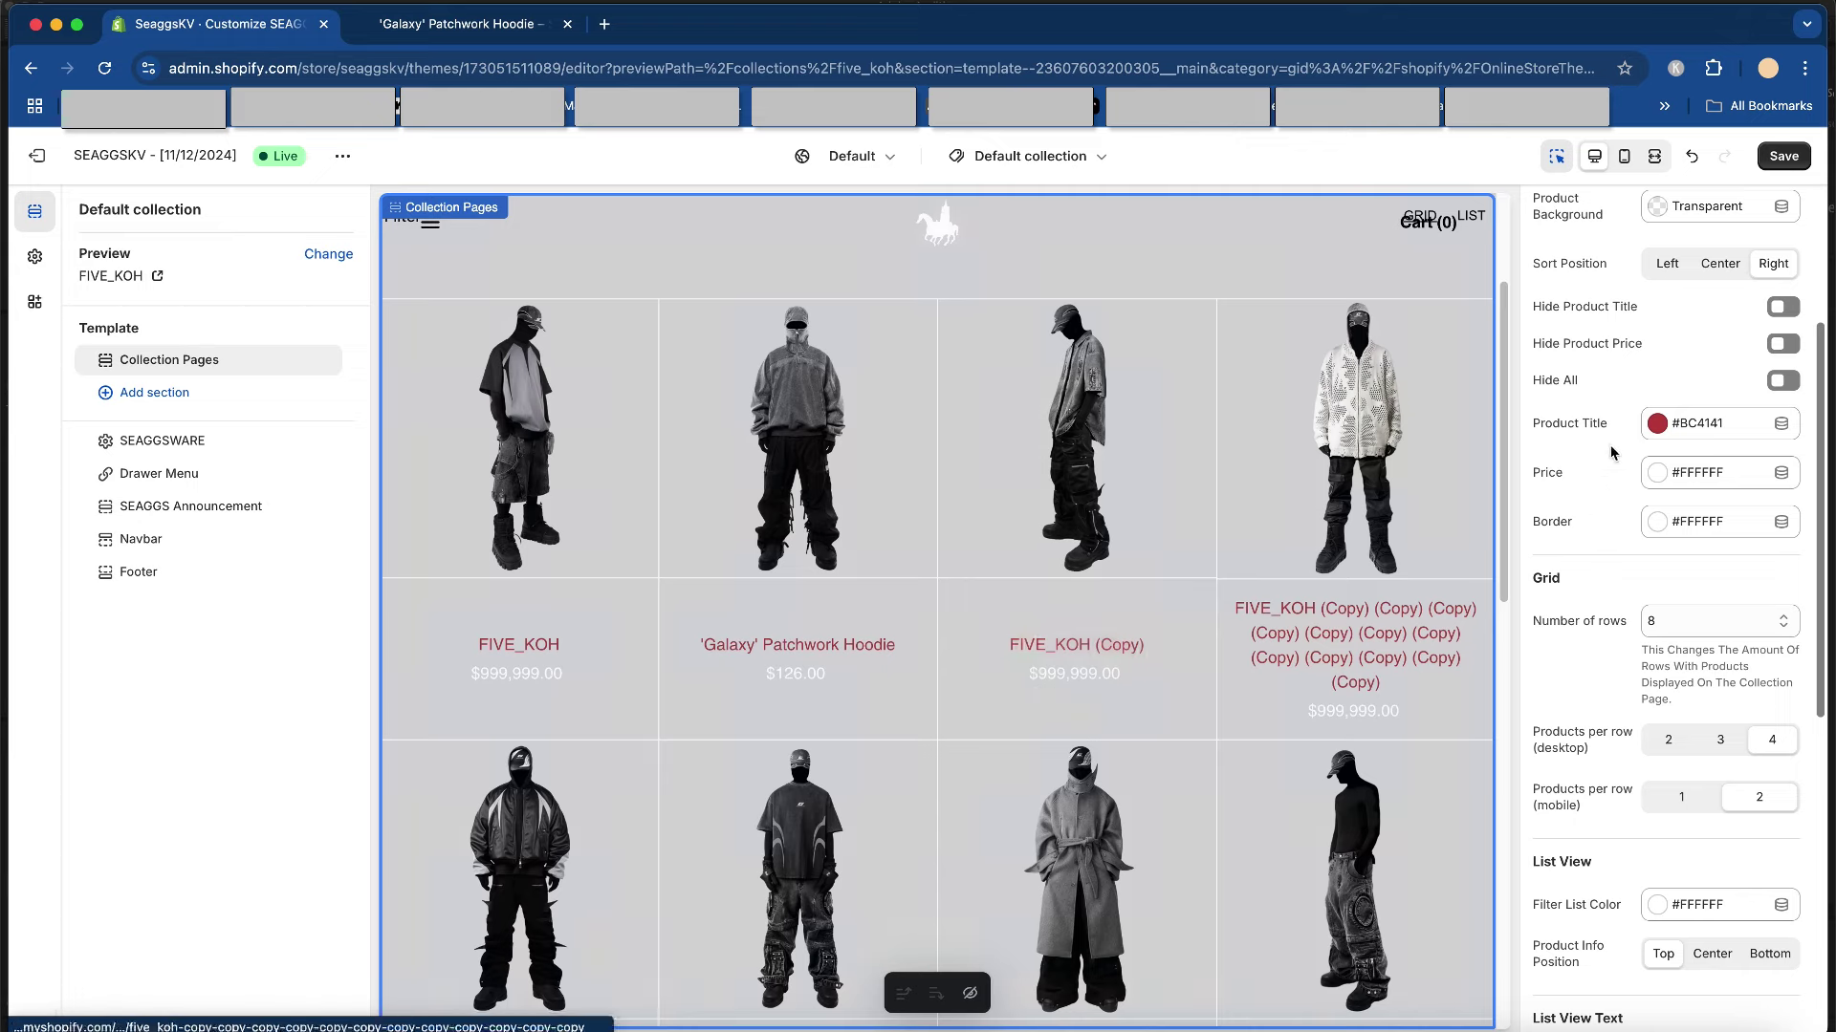
# - Set the grid's Product Title color back to #FFFFFF
pyautogui.click(1660, 423)
pyautogui.moveTo(1657, 495); pyautogui.dragTo(1614, 453)
pyautogui.click(1583, 434)
# - Deactivate the collection grid and check the borderless product layout in the preview
pyautogui.scroll(5, 1604, 416)
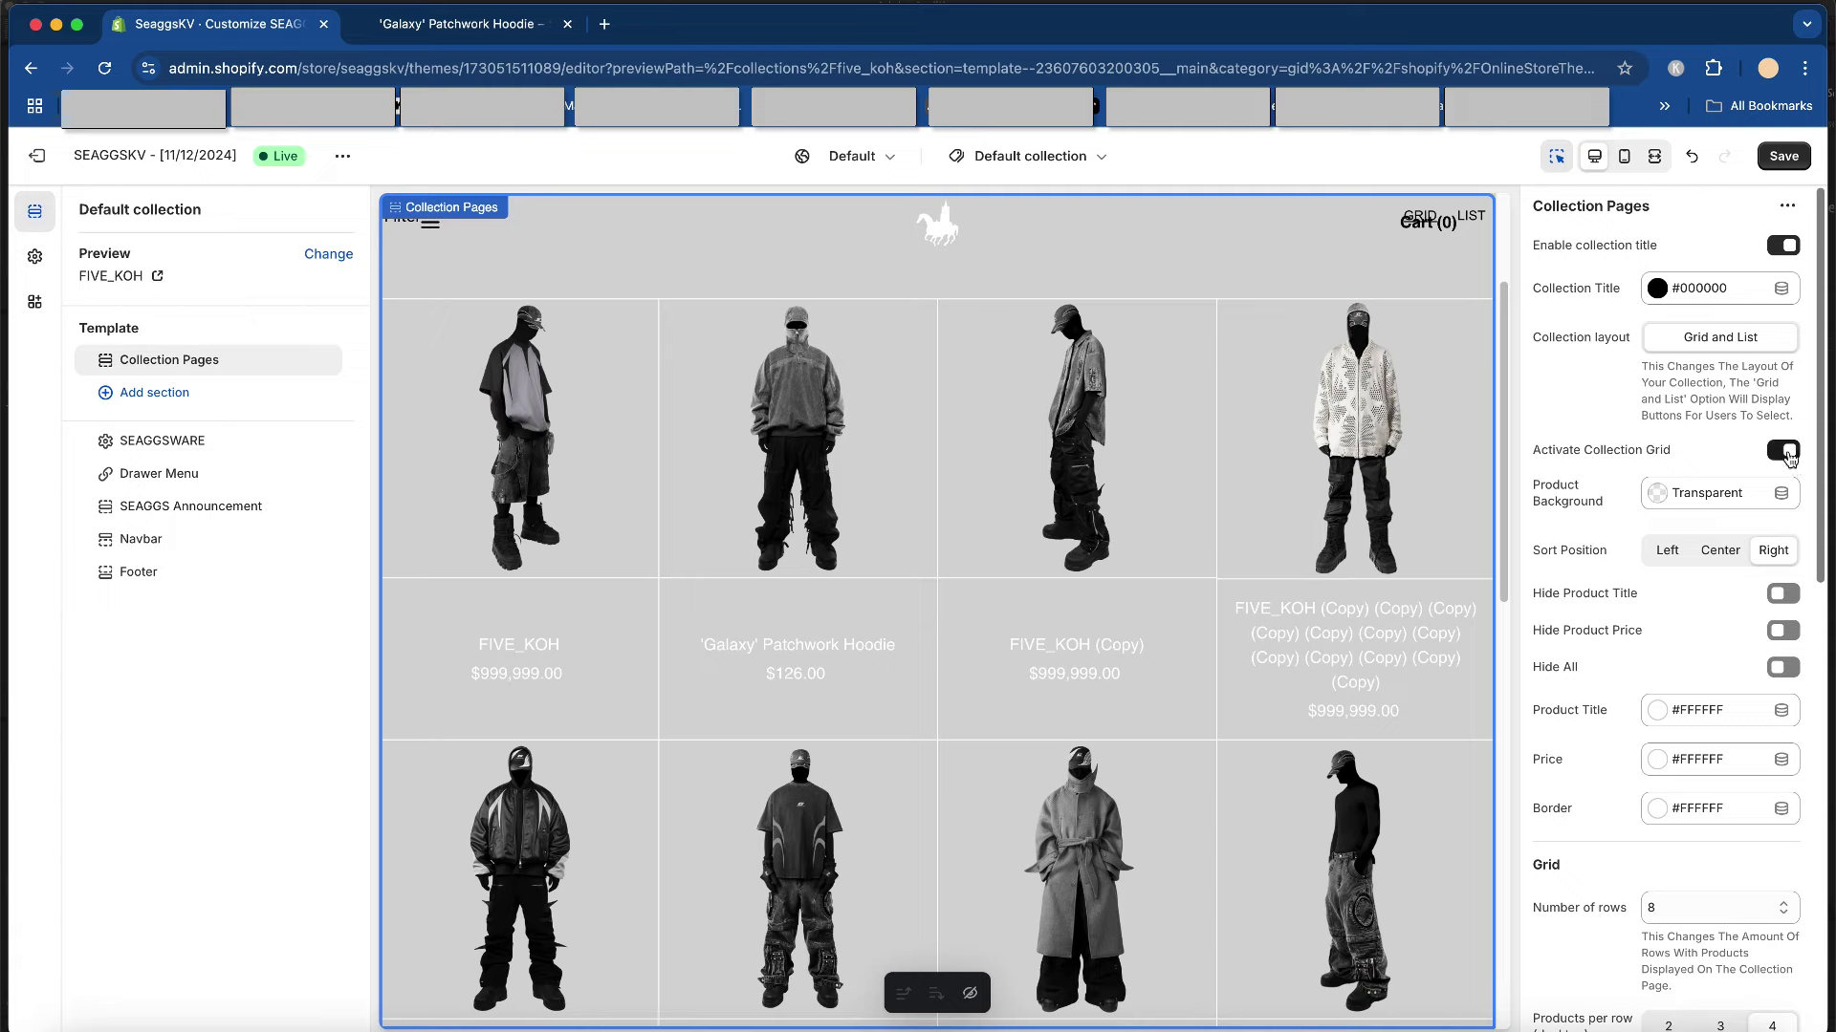
pyautogui.click(1784, 449)
pyautogui.scroll(-2, 1121, 560)
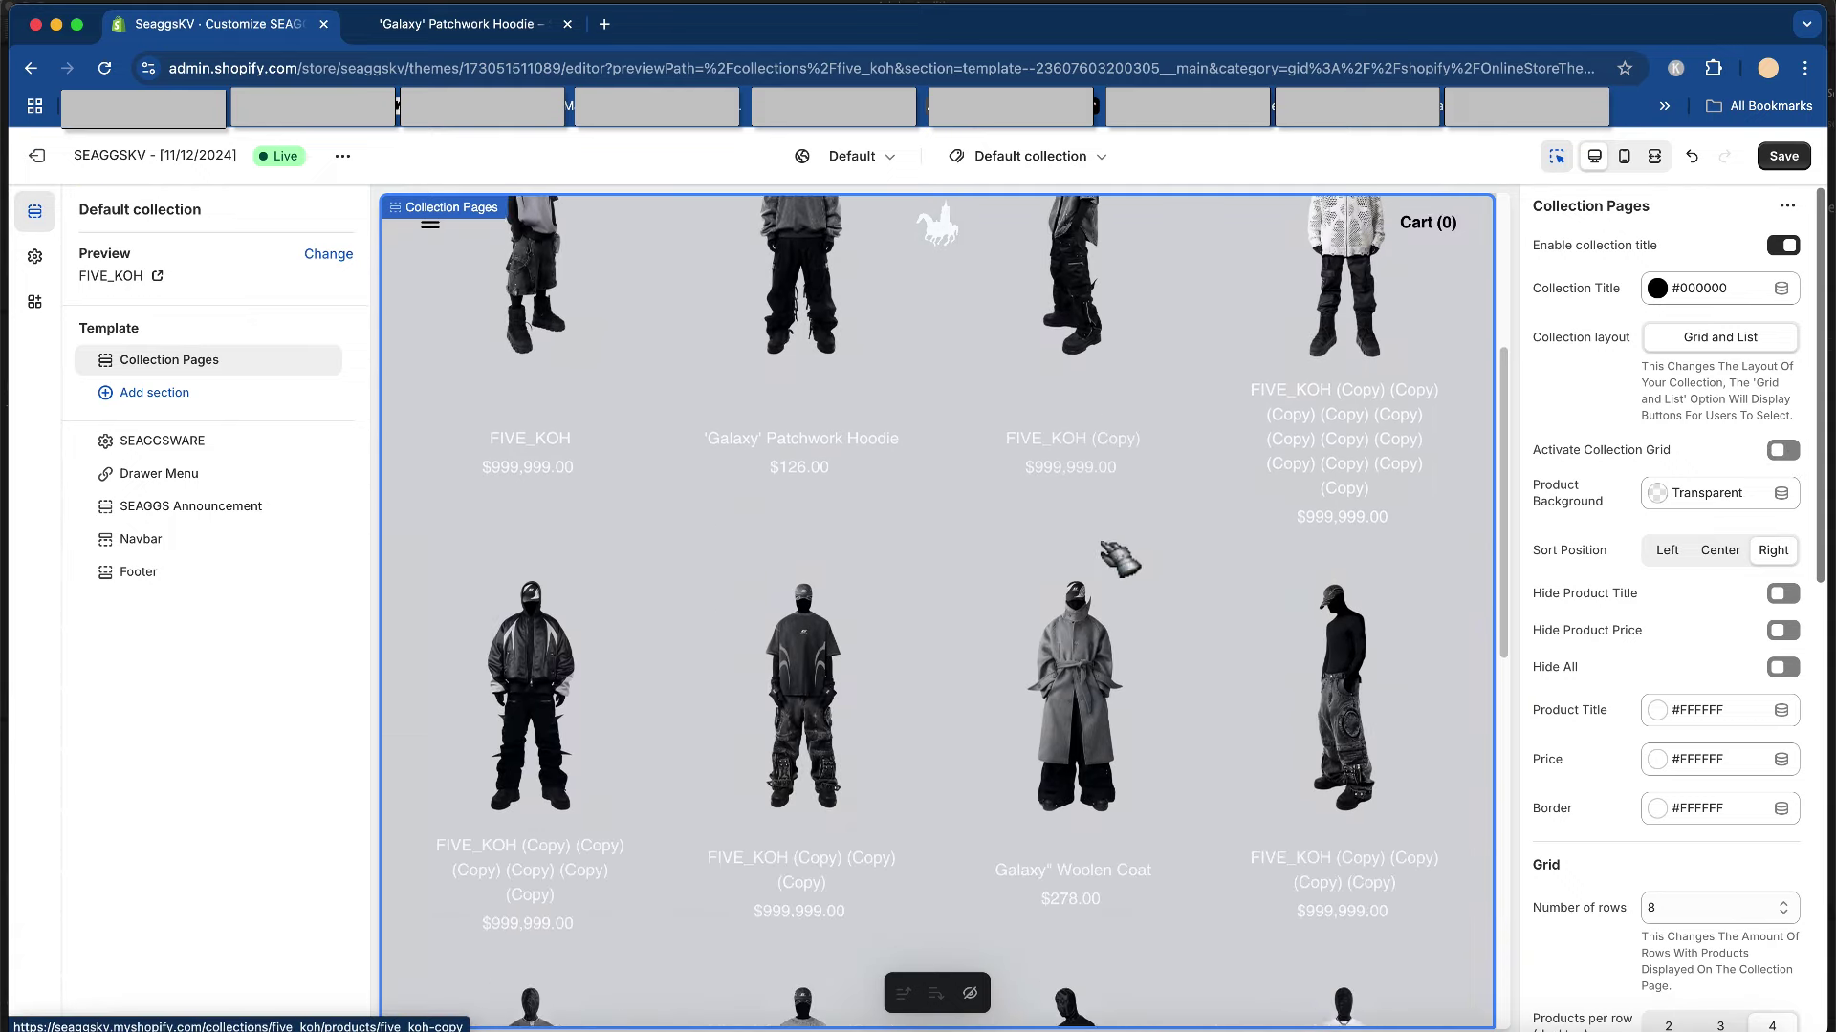
# - Set the desktop products per row to 2 and save the theme
pyautogui.scroll(-5, 1606, 386)
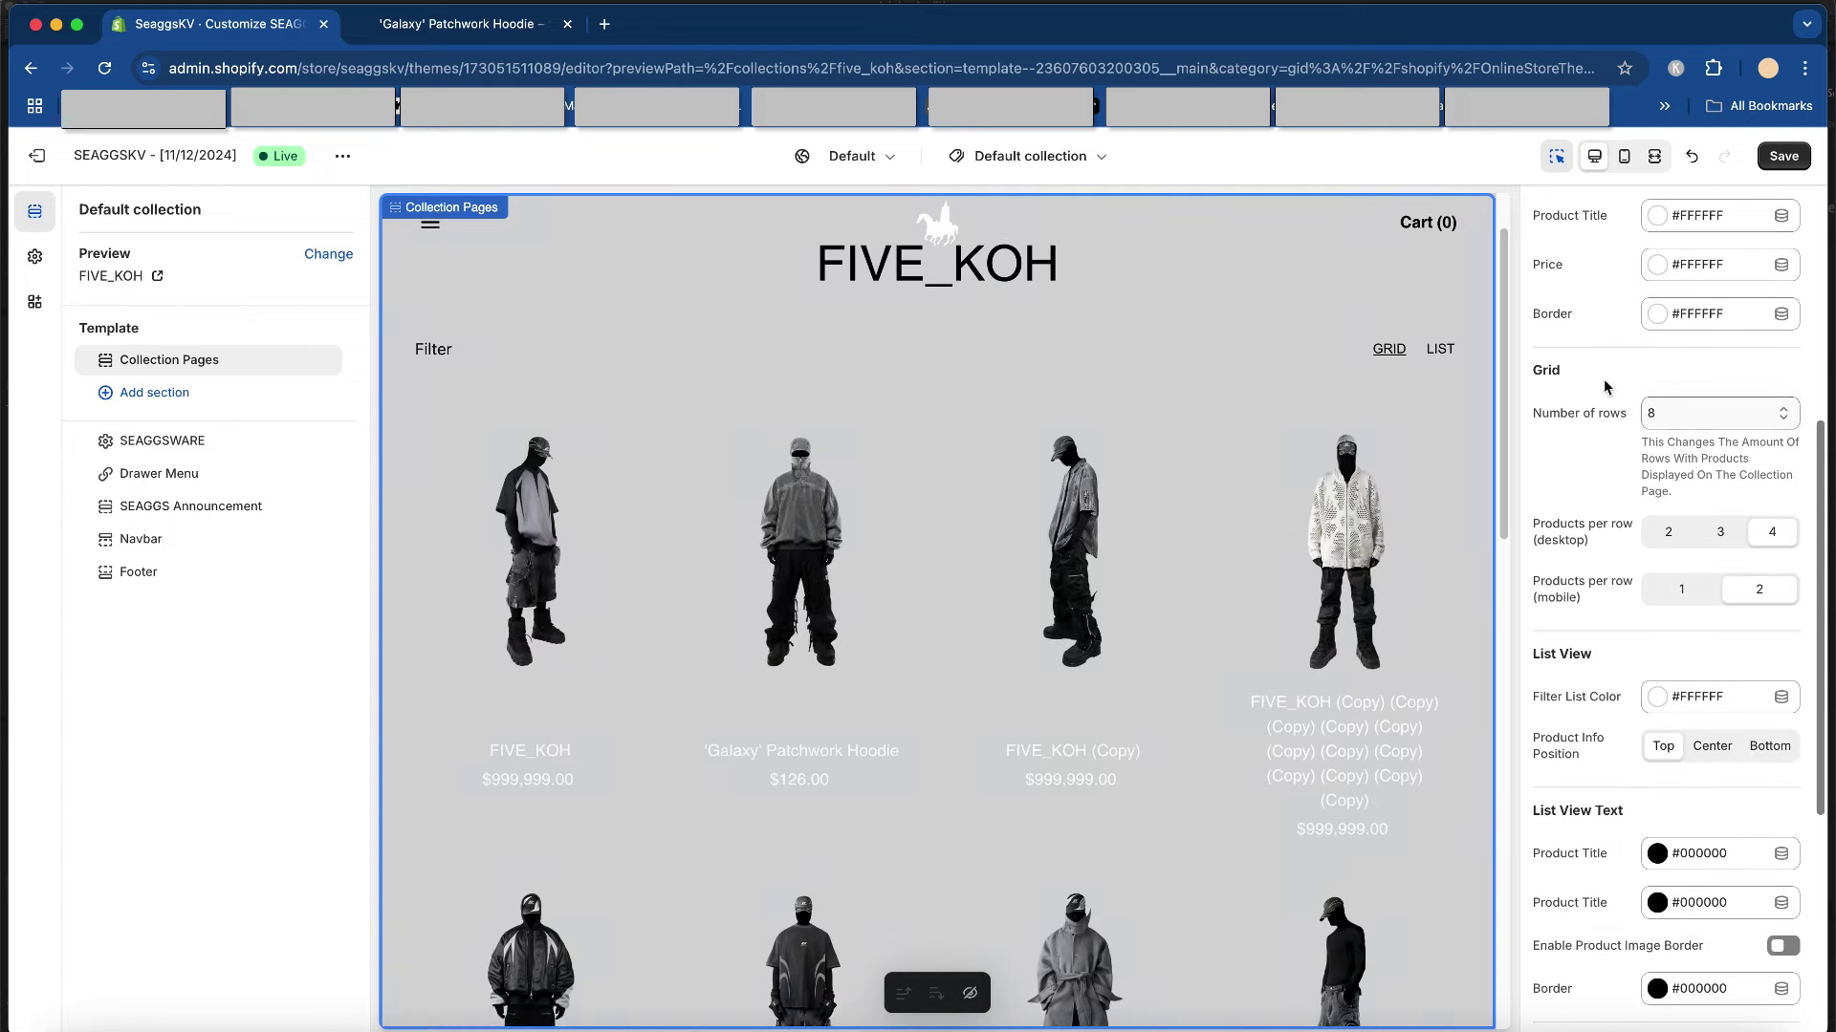
pyautogui.click(1726, 532)
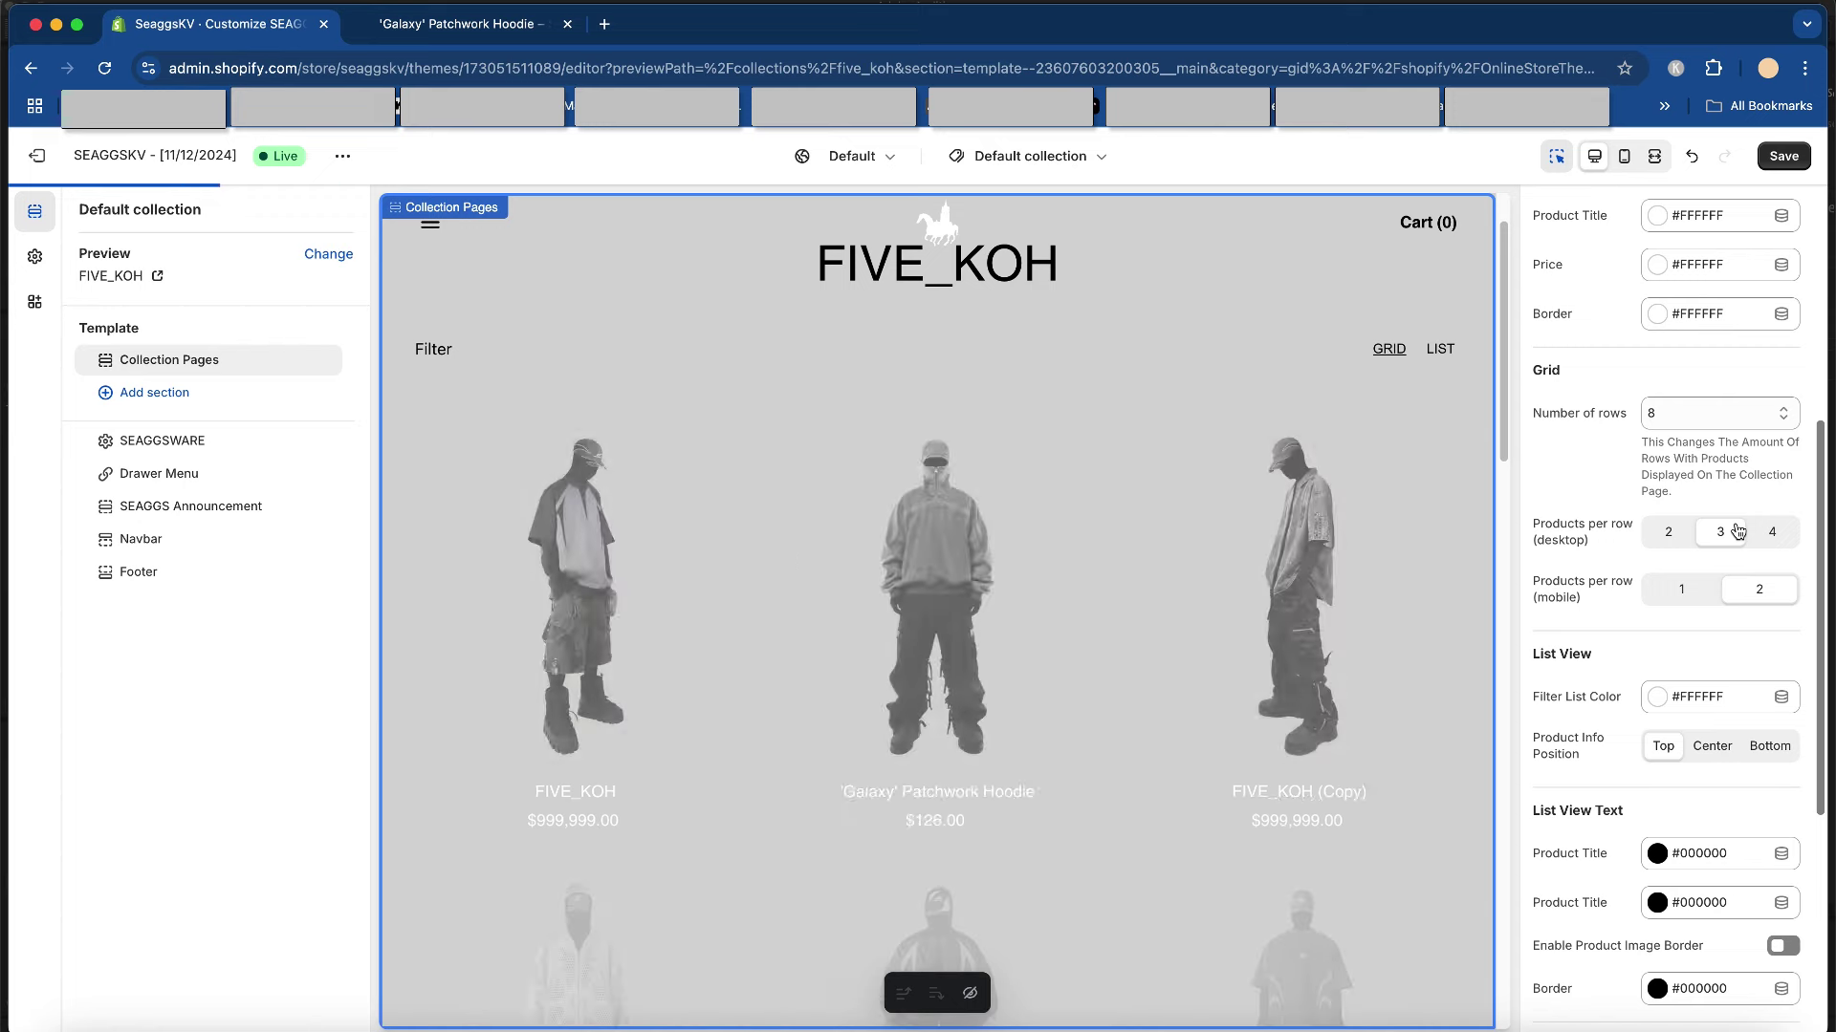
pyautogui.click(1681, 541)
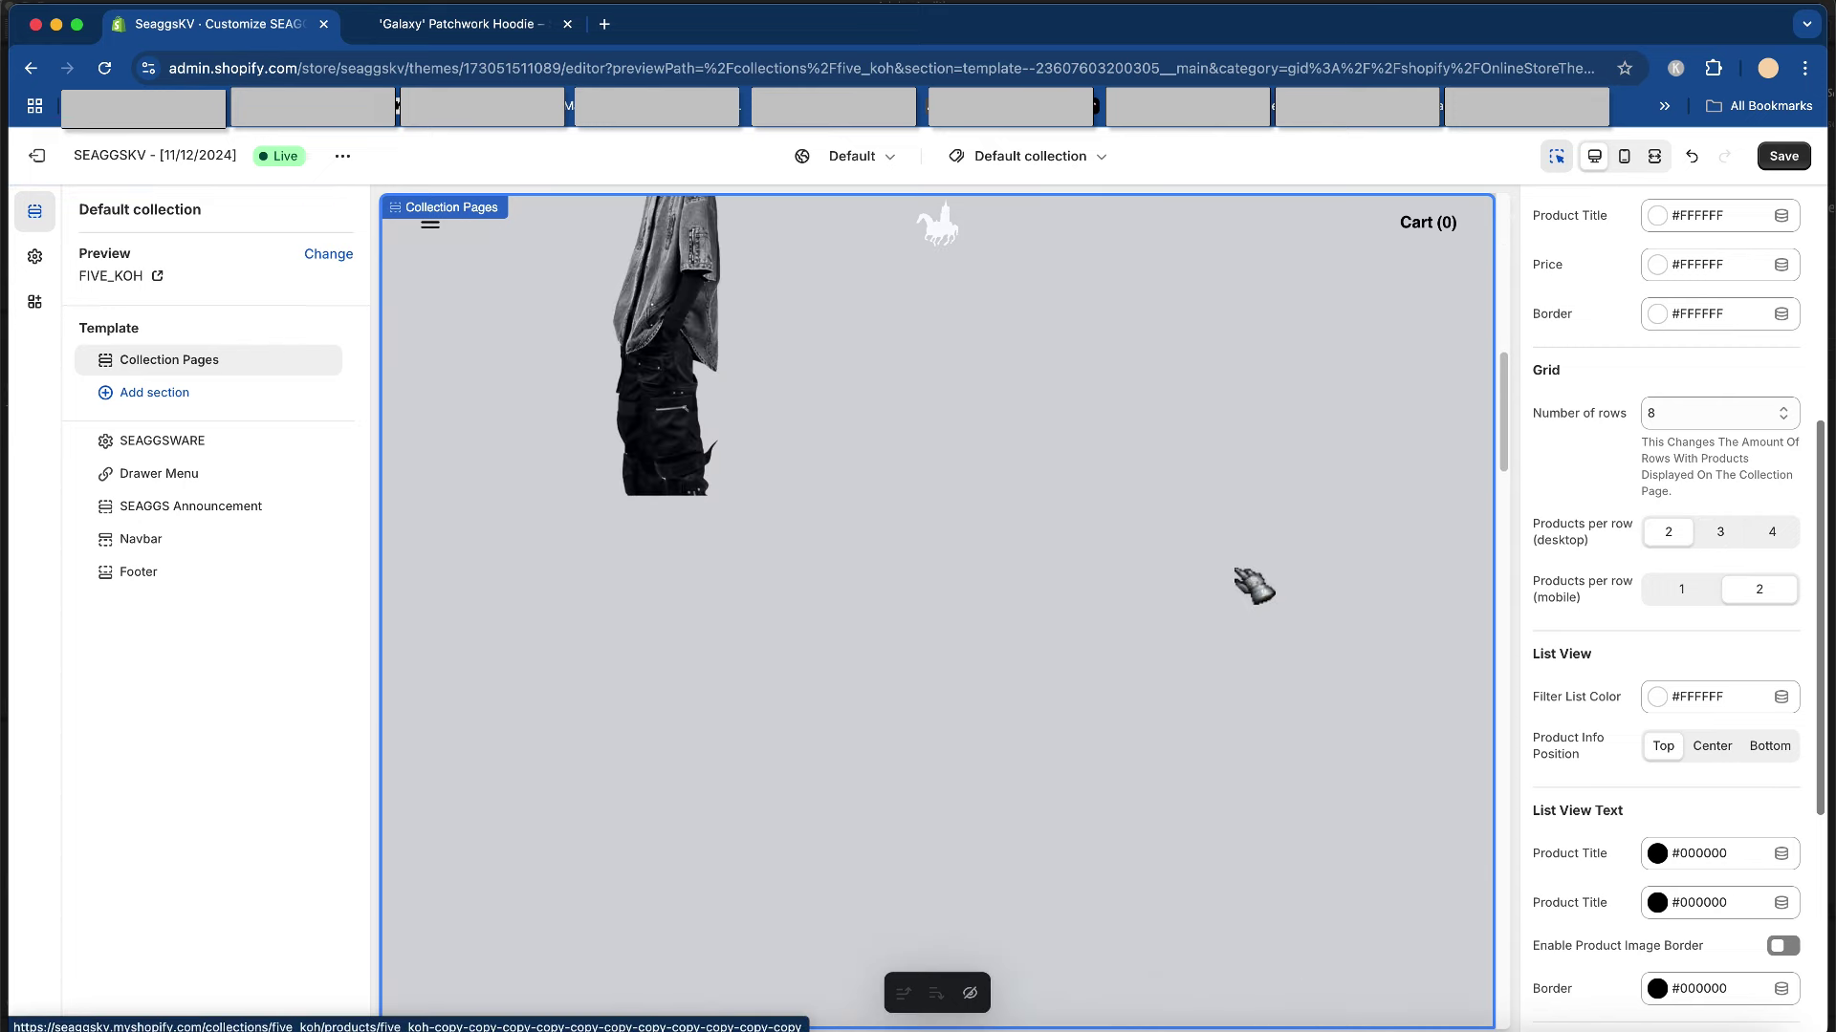
pyautogui.click(1783, 156)
# - Browse the FIVE_KOH collection page on the live storefront and return to the theme editor
pyautogui.click(535, 34)
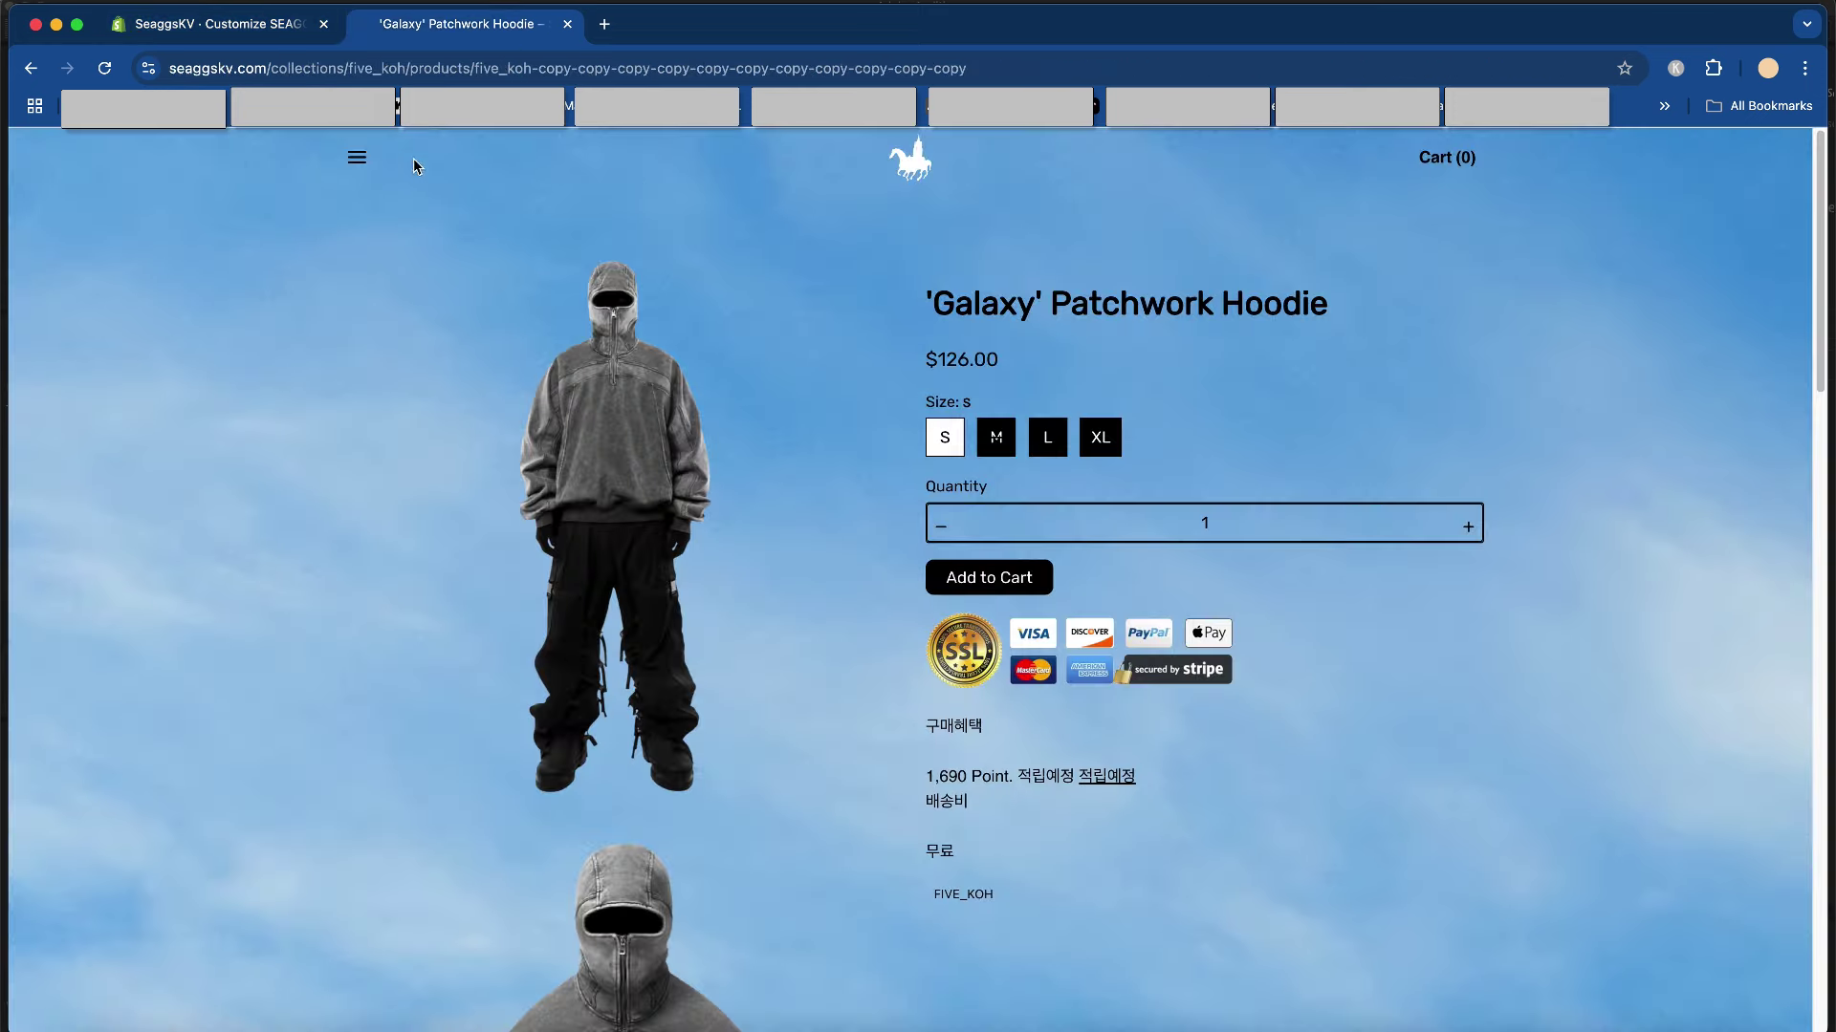
pyautogui.click(928, 172)
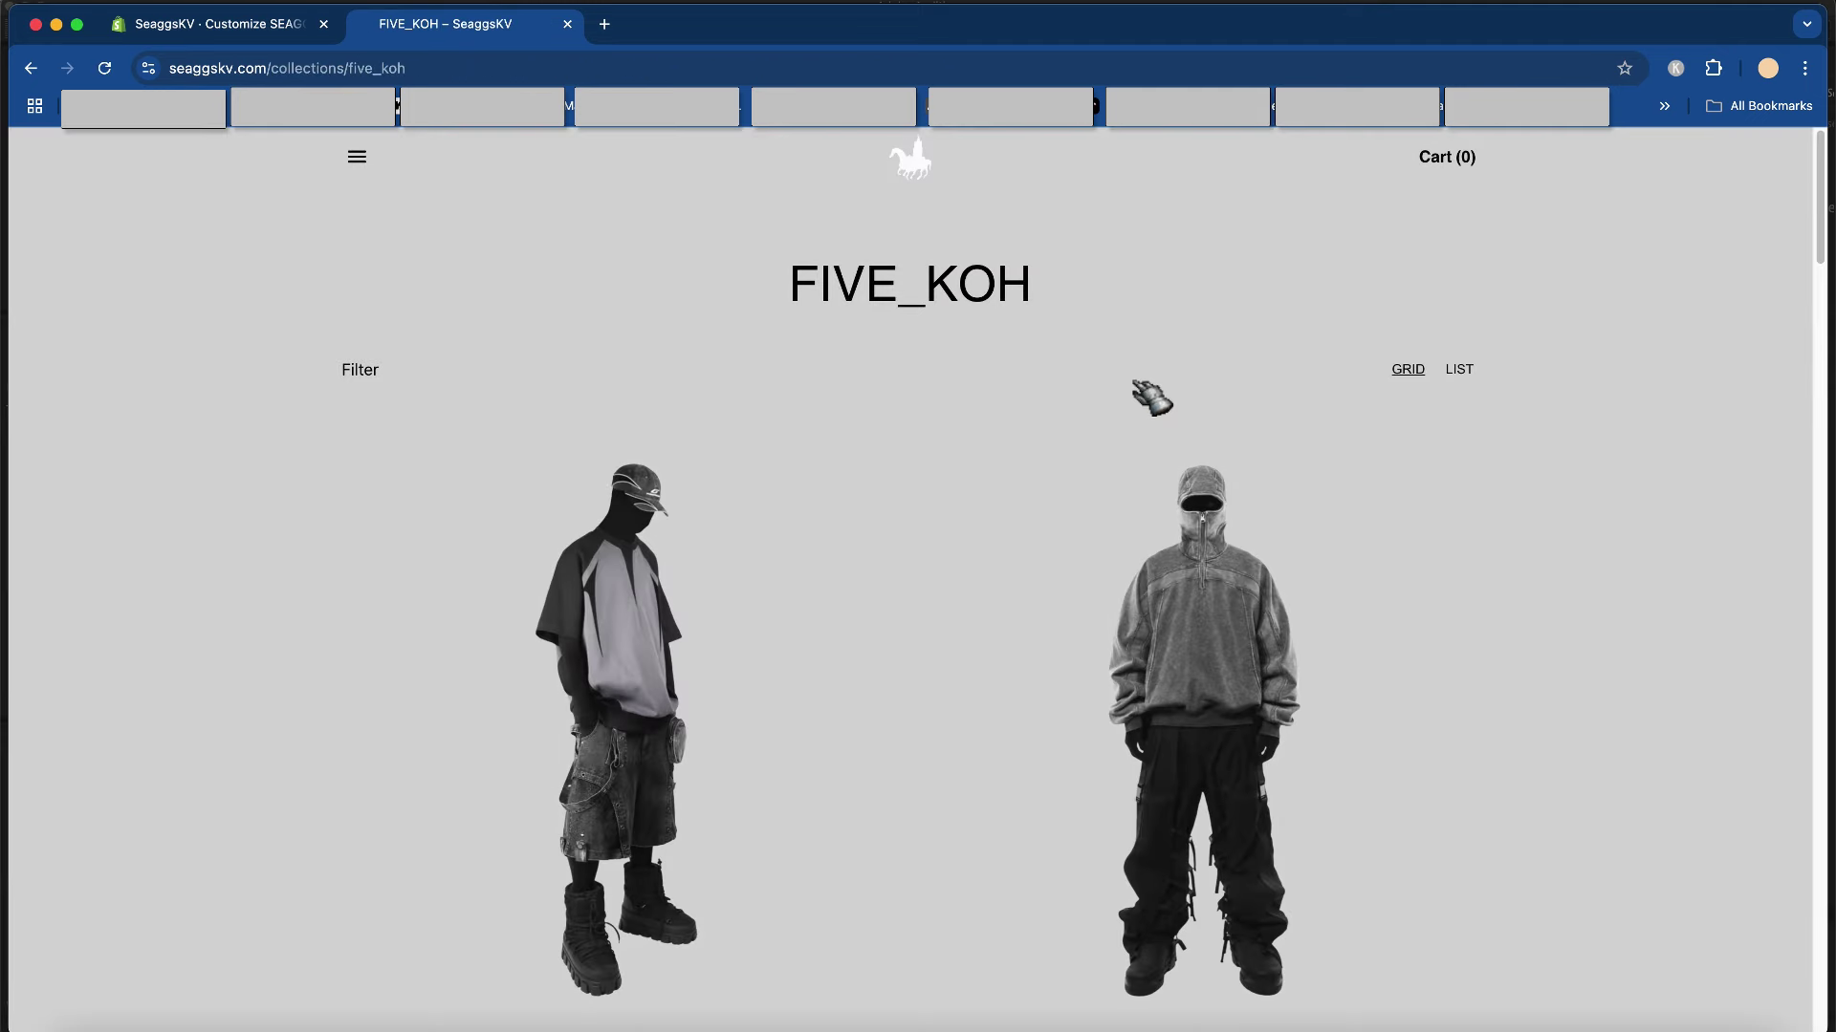
pyautogui.scroll(-1, 1152, 397)
pyautogui.scroll(1, 1152, 397)
pyautogui.scroll(-10, 1151, 398)
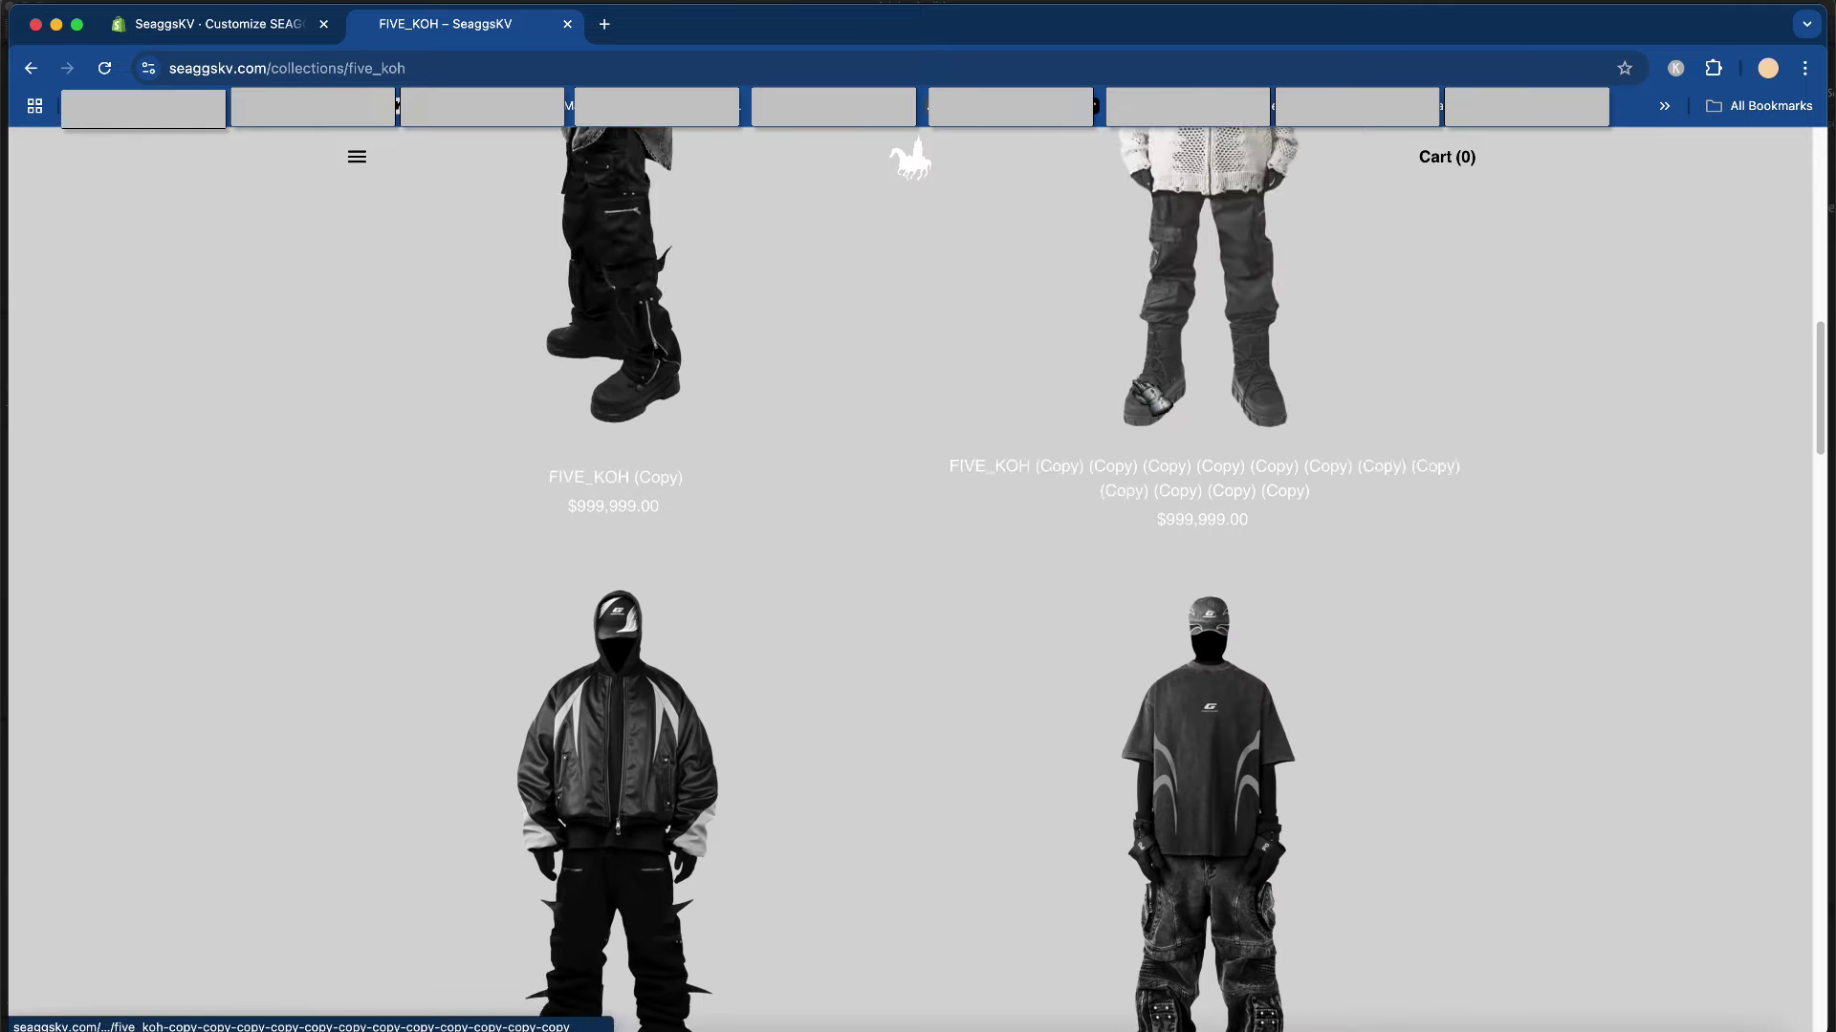
pyautogui.scroll(10, 1171, 394)
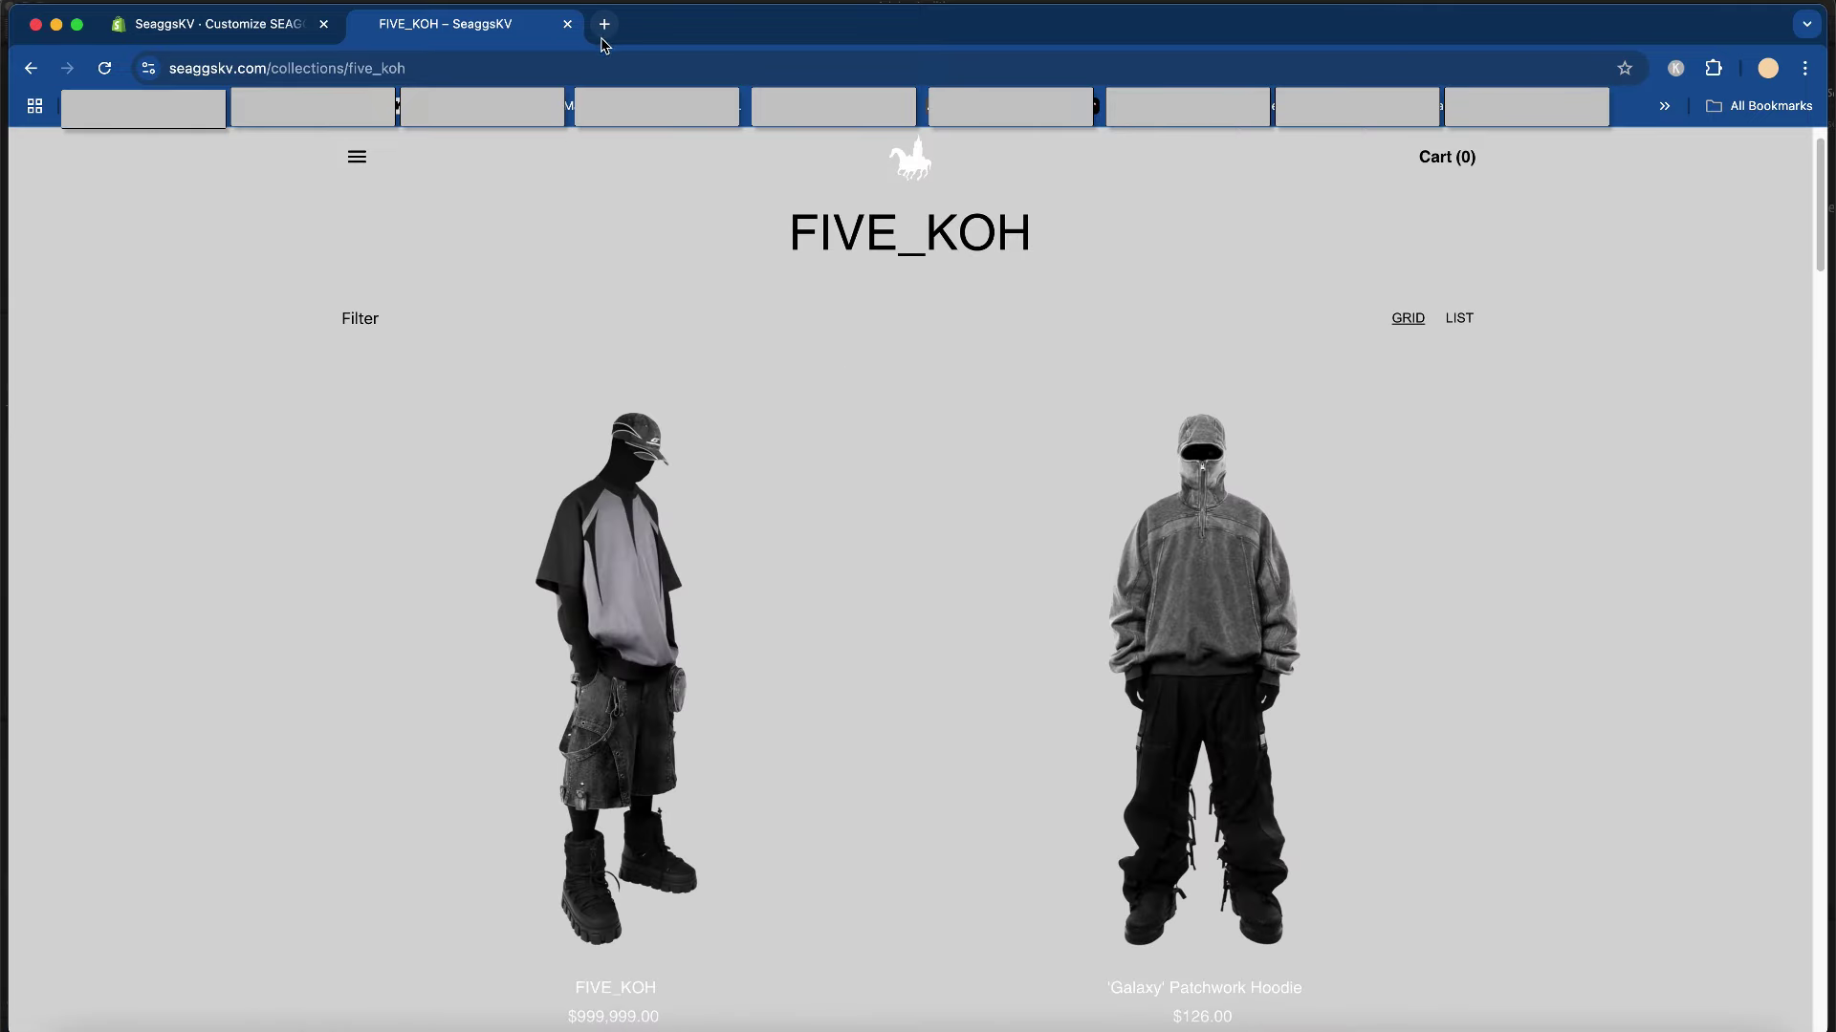
pyautogui.hotkey('ctrl', 'shift', 'Tab')
# - Examine the list view, pagination button and theme settings of the Collection Pages section
pyautogui.scroll(-3, 1622, 622)
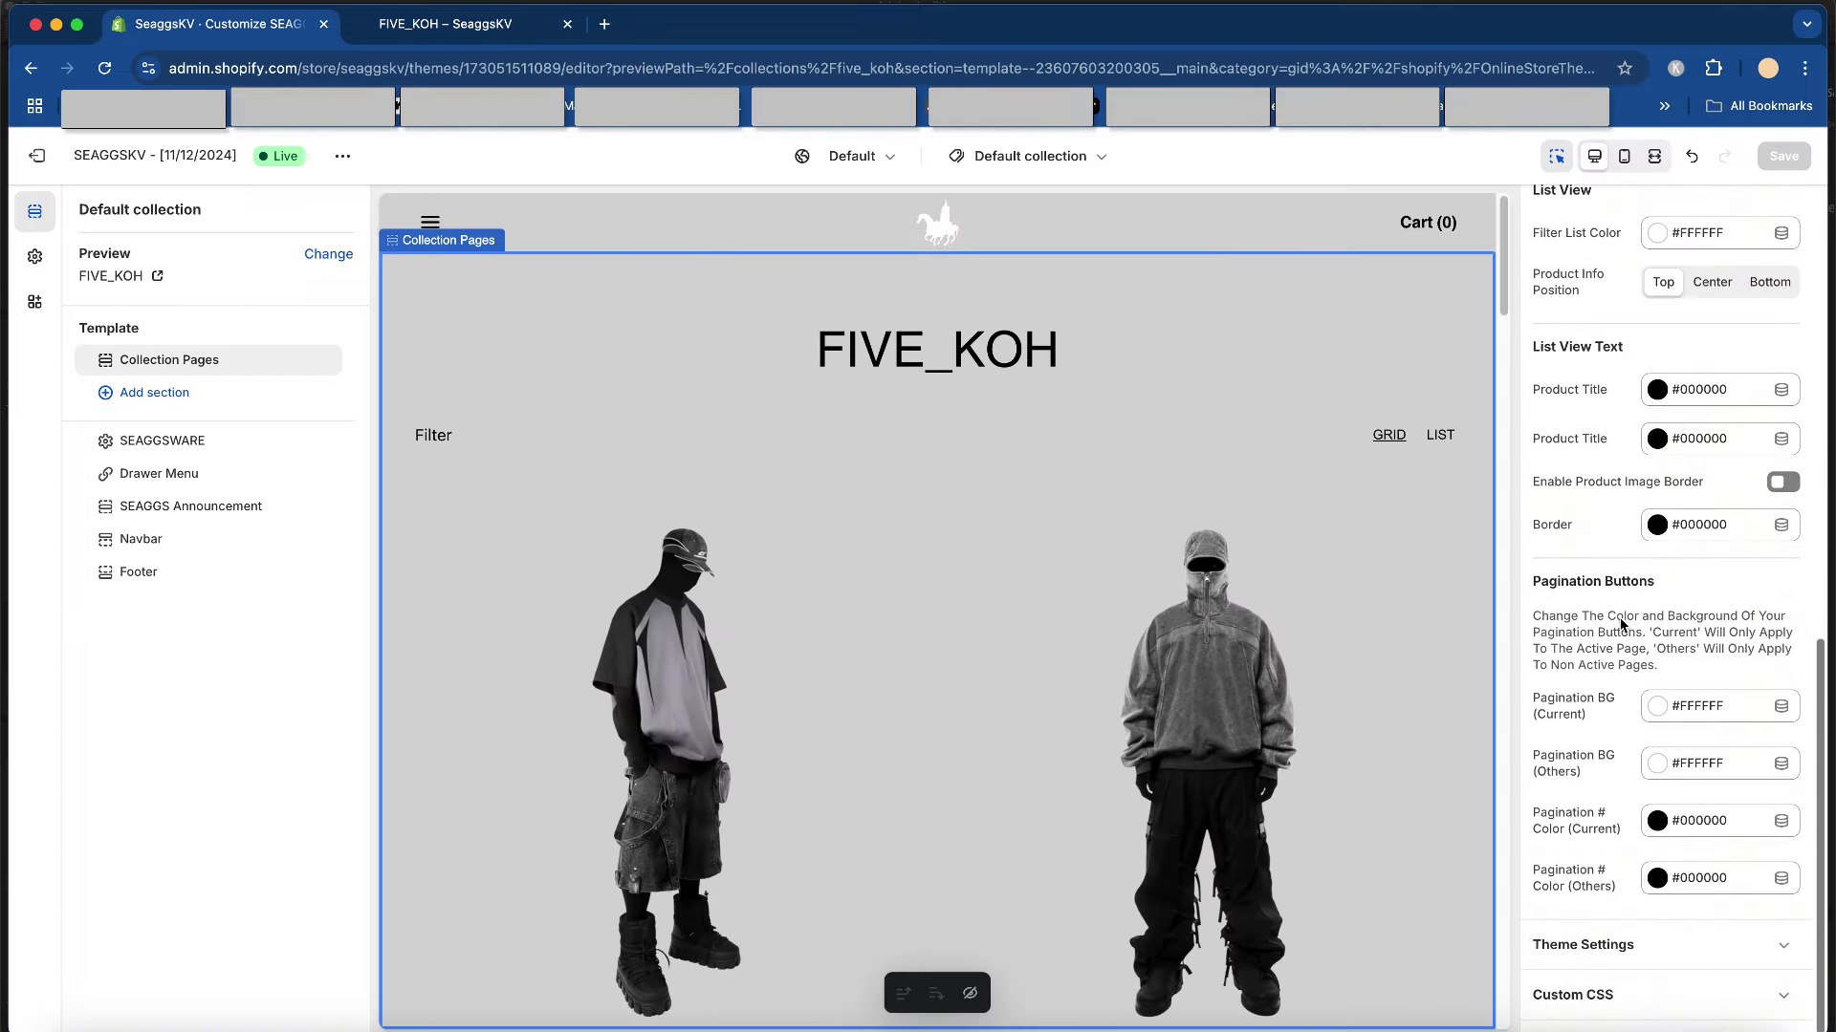
pyautogui.click(1680, 949)
pyautogui.scroll(-5, 1663, 695)
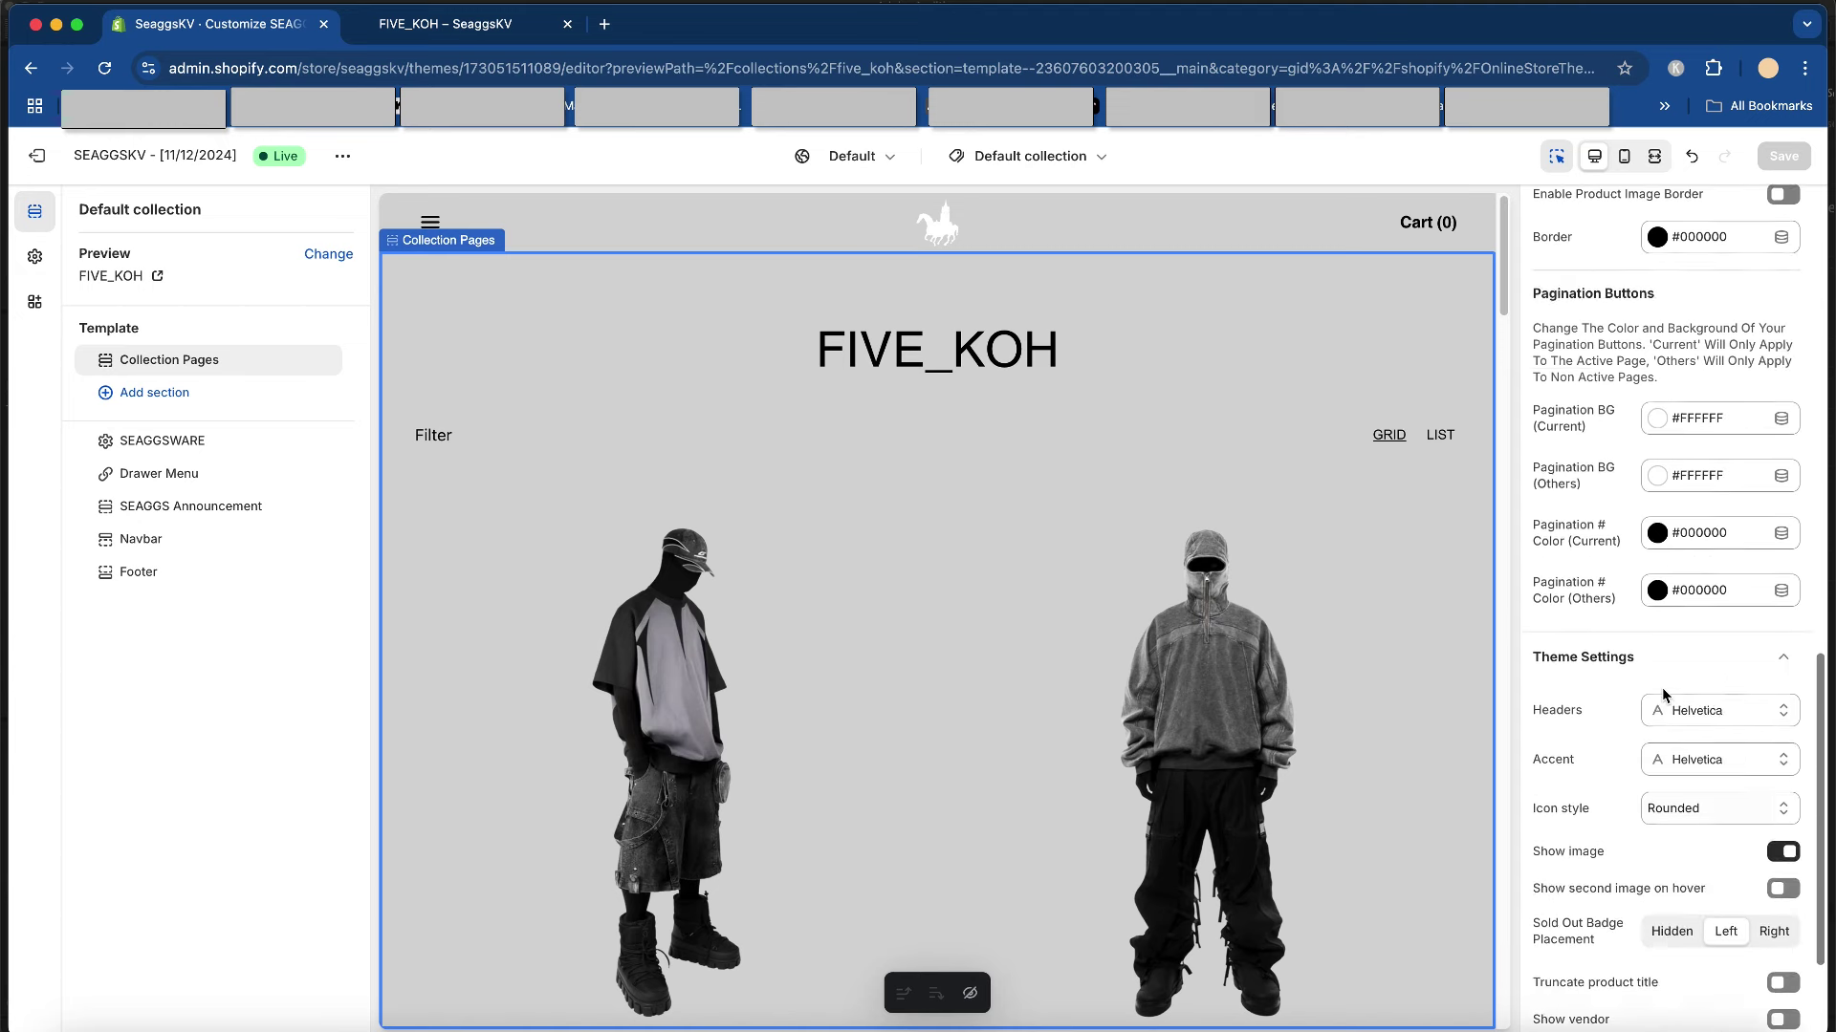
pyautogui.scroll(-3, 1663, 695)
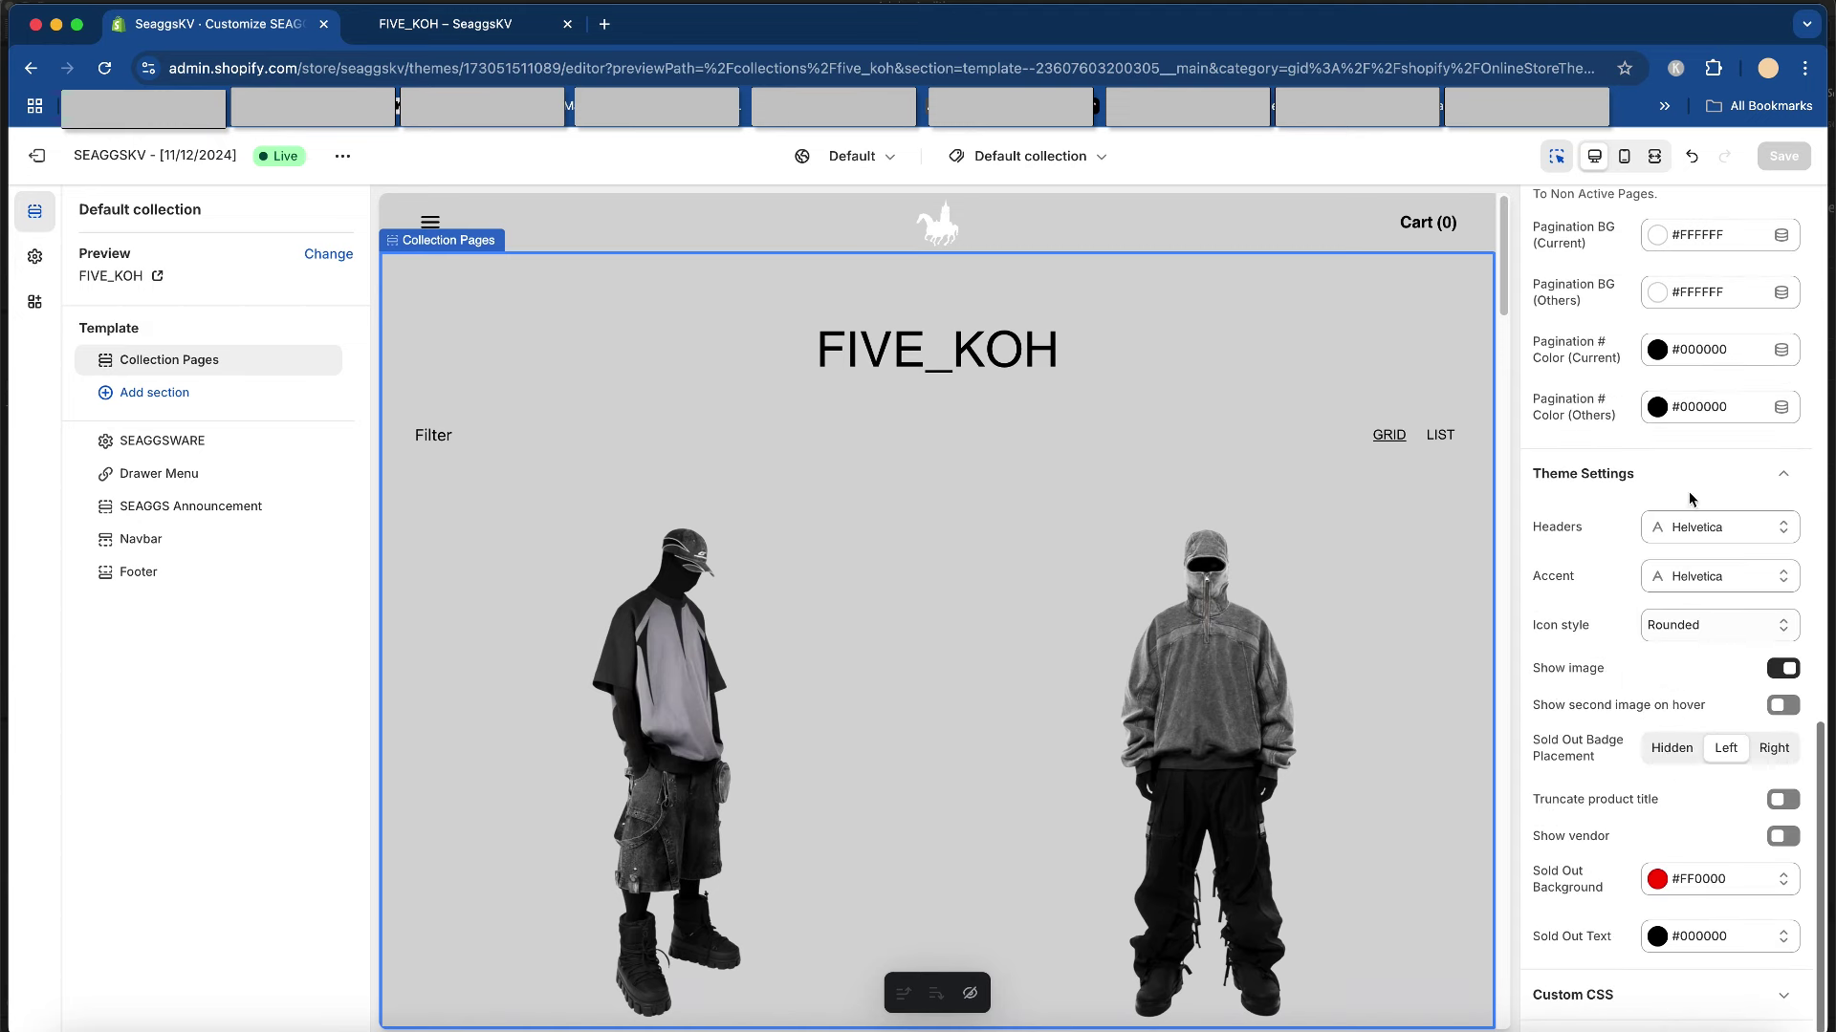
# - Switch the editor preview to the Default product template
pyautogui.click(1112, 167)
pyautogui.click(987, 274)
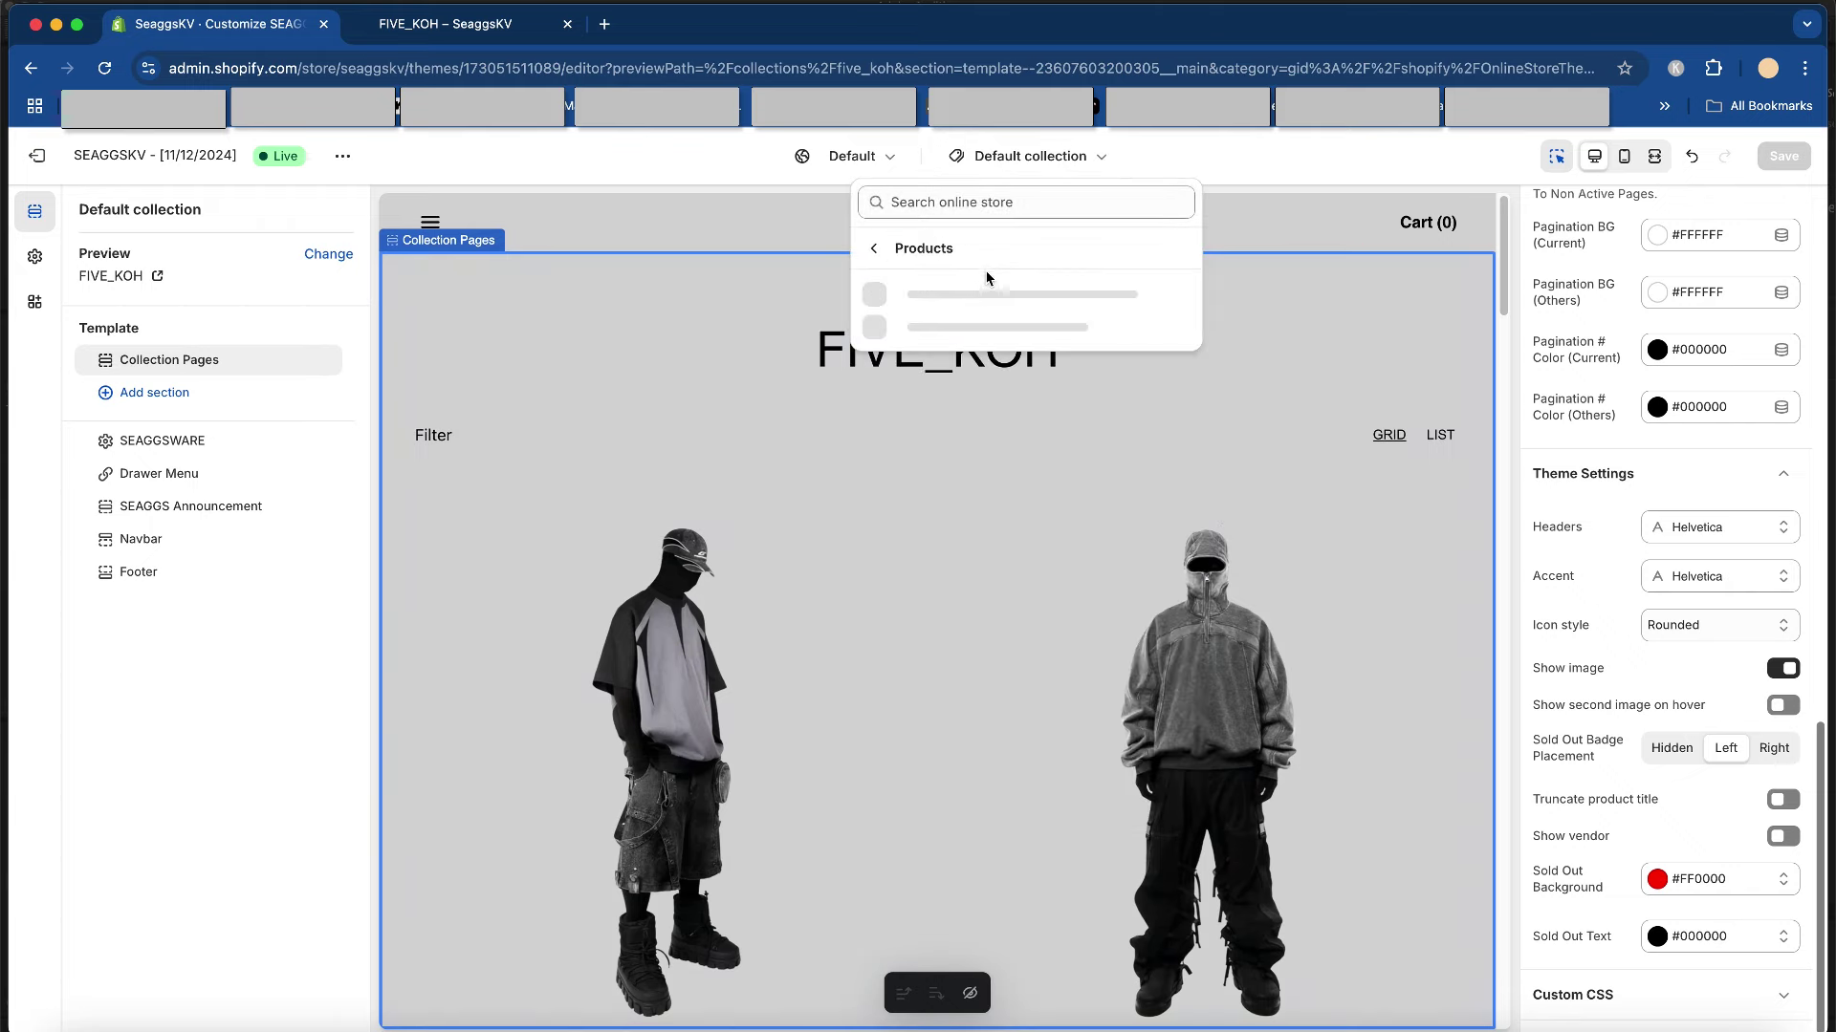
pyautogui.click(1136, 285)
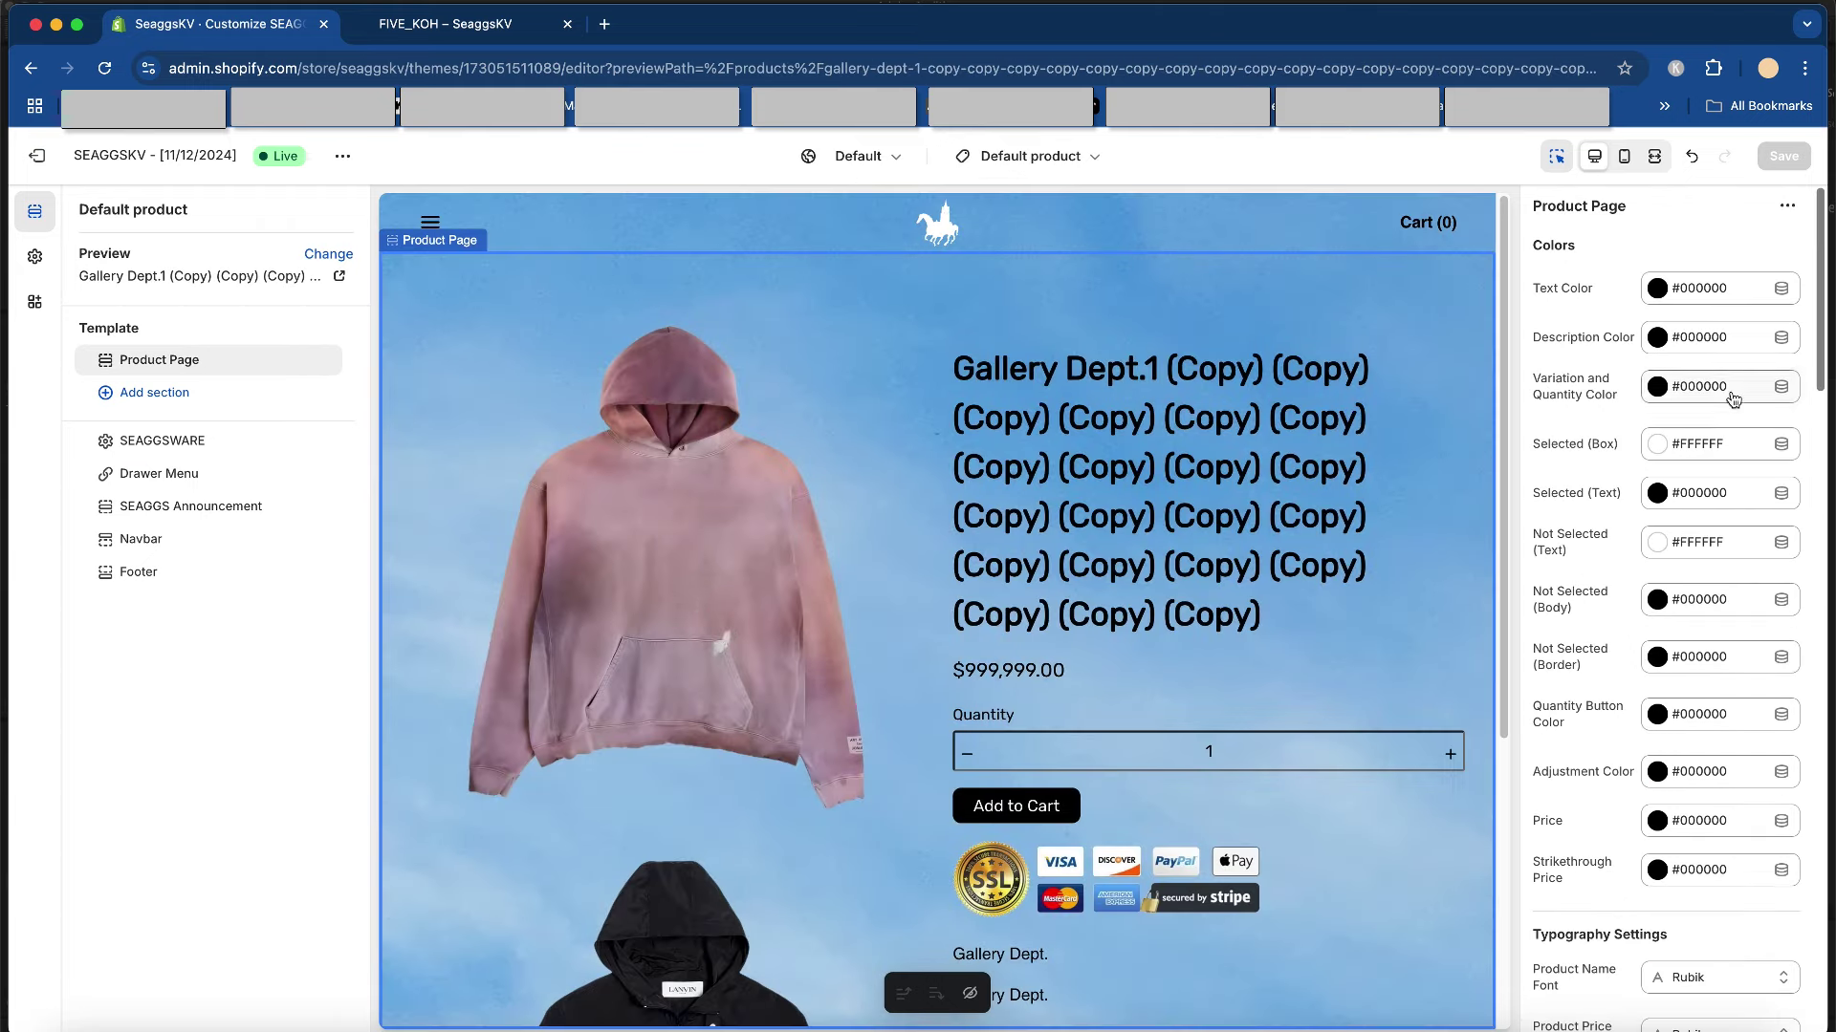
# - Review the product page's color and typography options and set Quantity Border Roundness to 12 px
pyautogui.scroll(-1, 1633, 736)
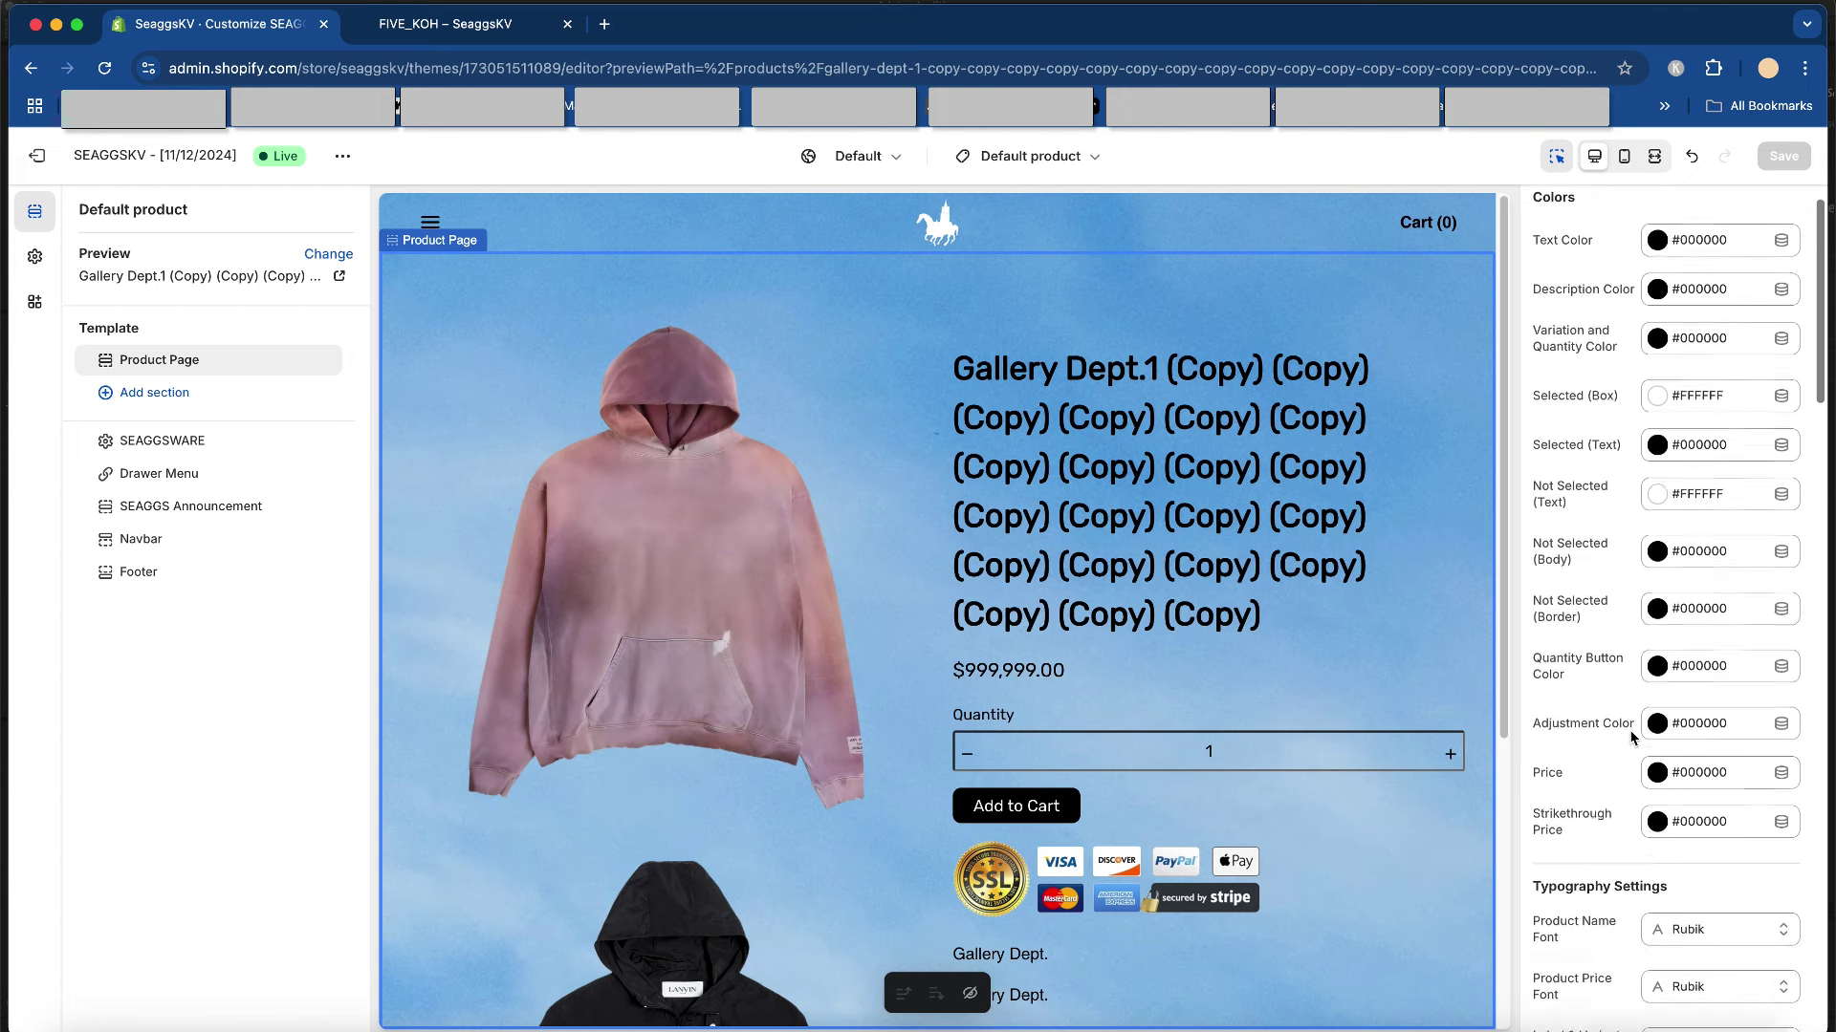
pyautogui.scroll(1, 1633, 736)
pyautogui.scroll(-4, 1659, 674)
pyautogui.scroll(-2, 1663, 650)
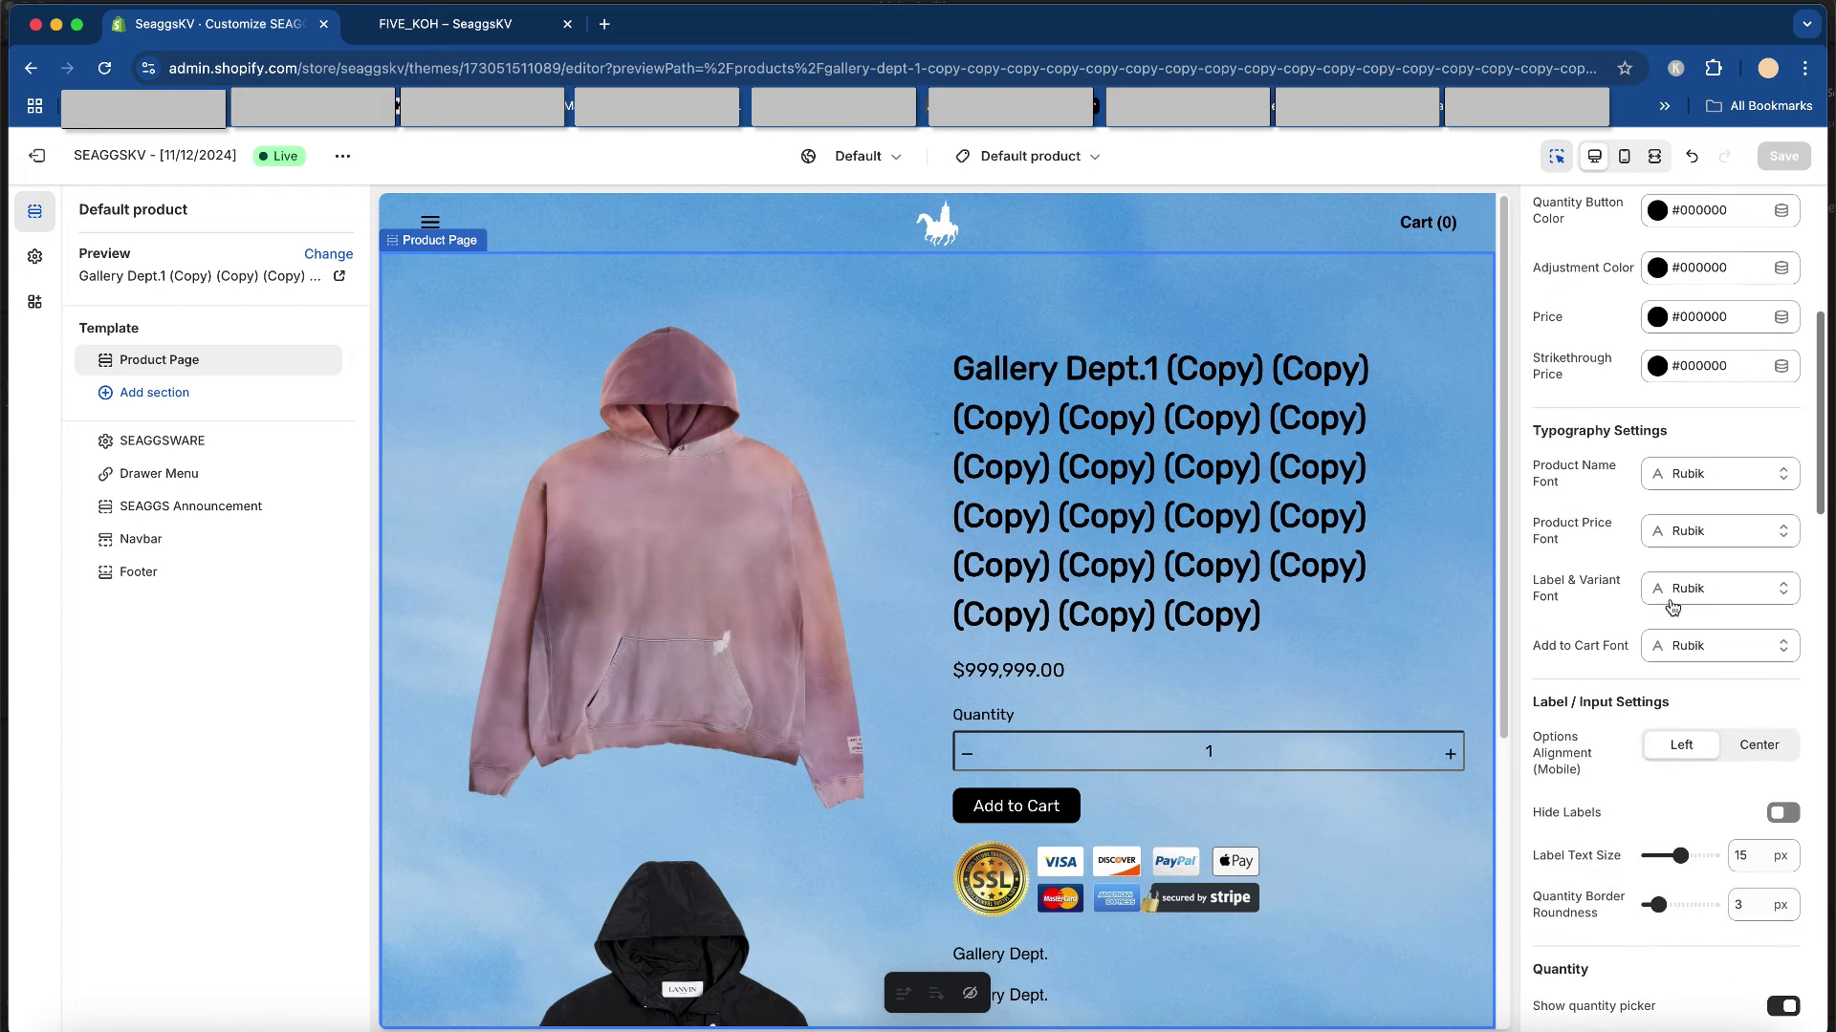
pyautogui.scroll(-4, 1687, 564)
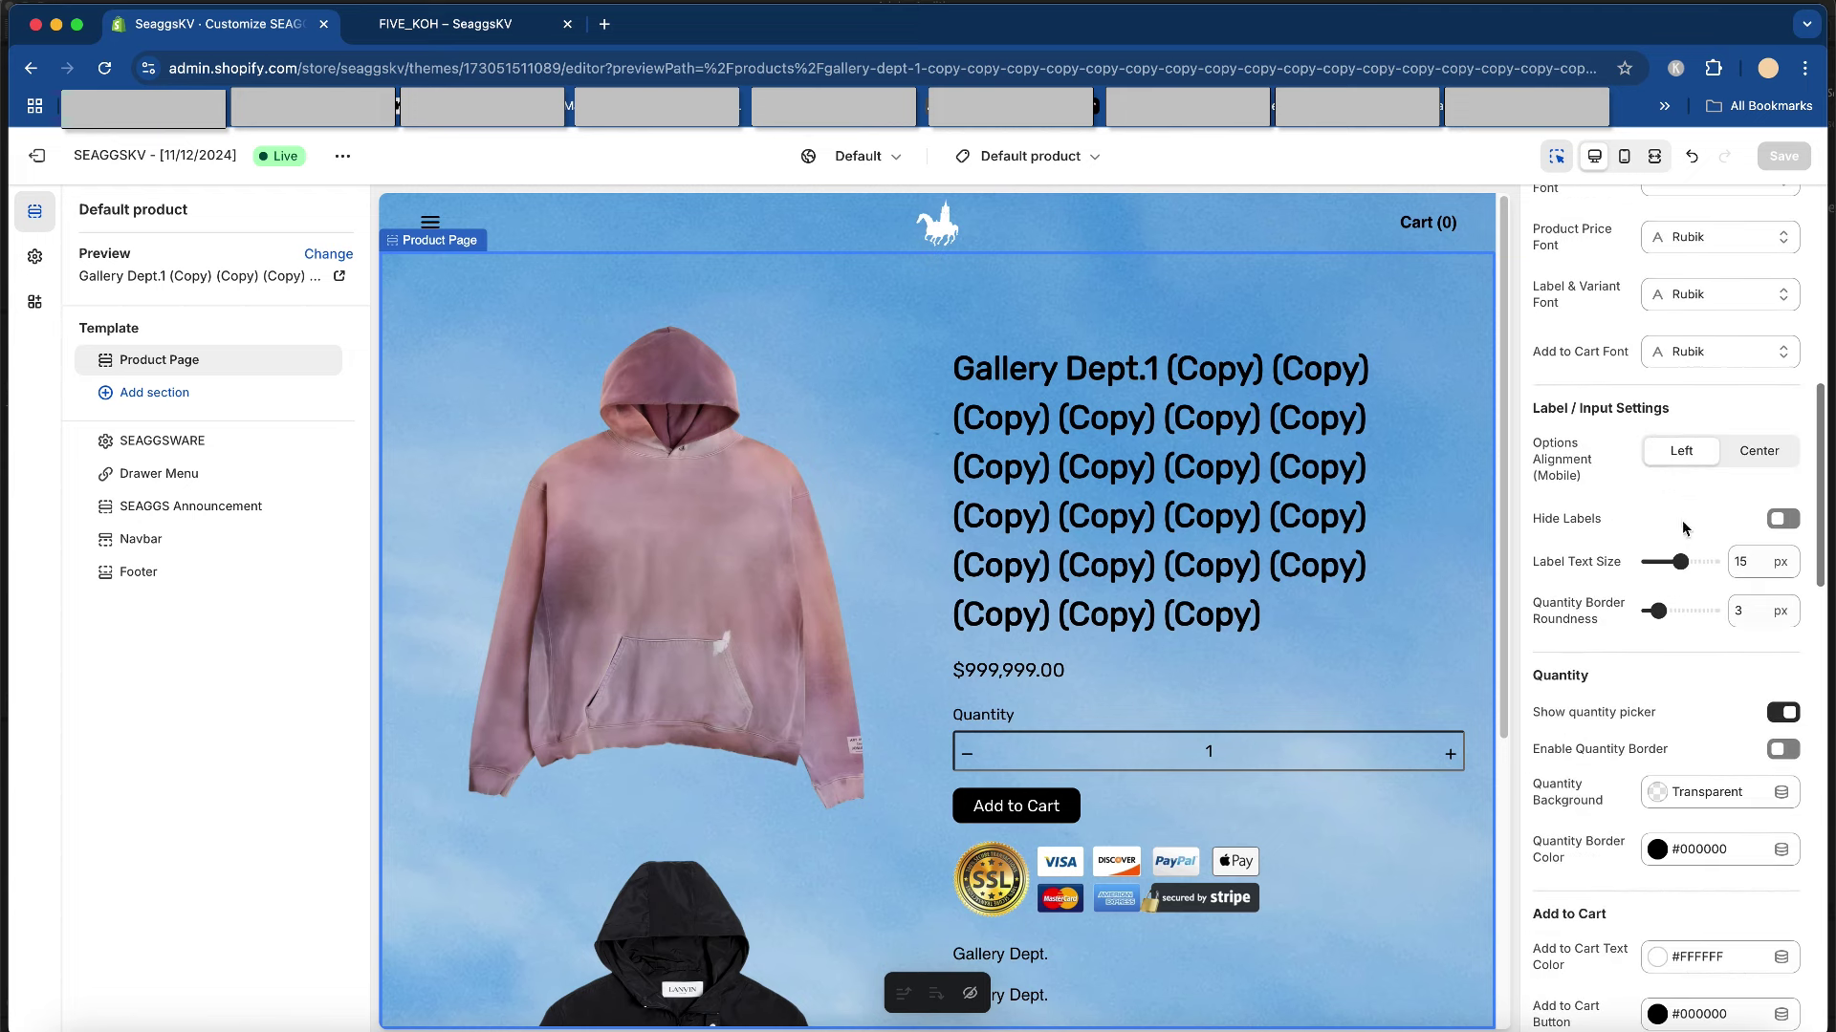
pyautogui.moveTo(1676, 609); pyautogui.dragTo(1677, 625)
# - Enable the border around the product page's Add to Cart button
pyautogui.scroll(-4, 1718, 626)
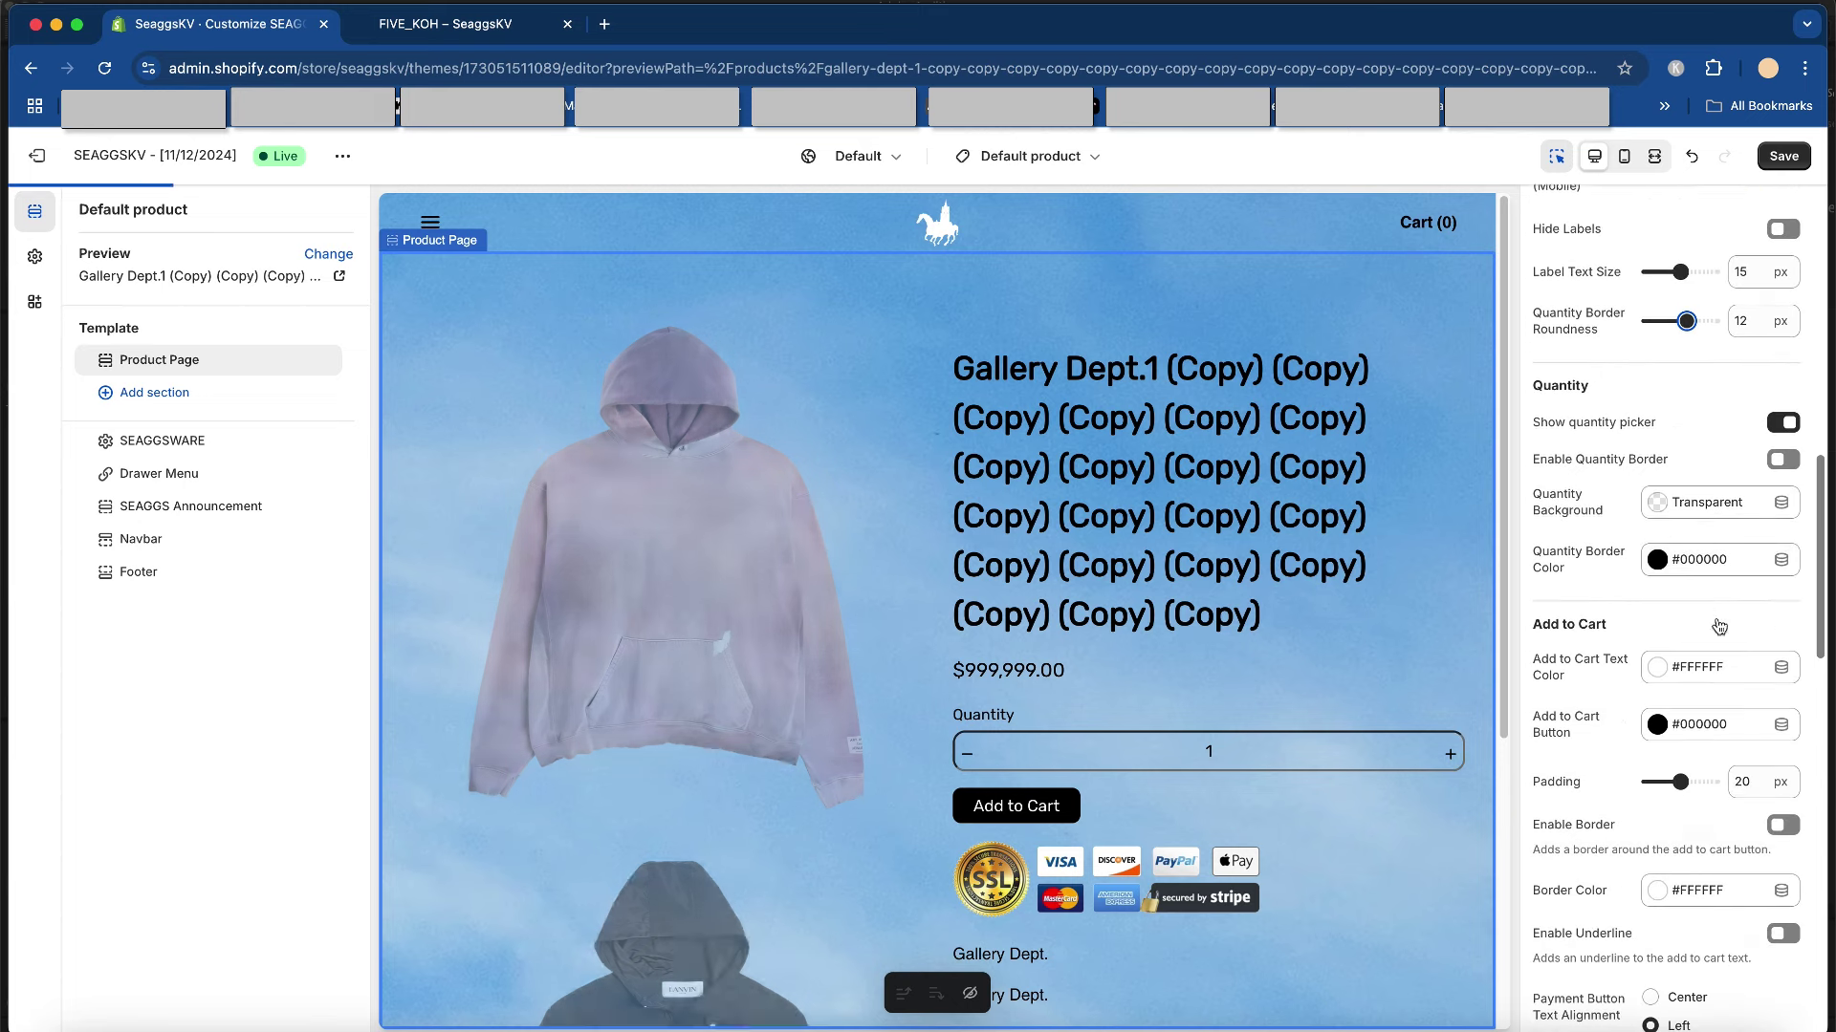
pyautogui.scroll(-3, 1626, 623)
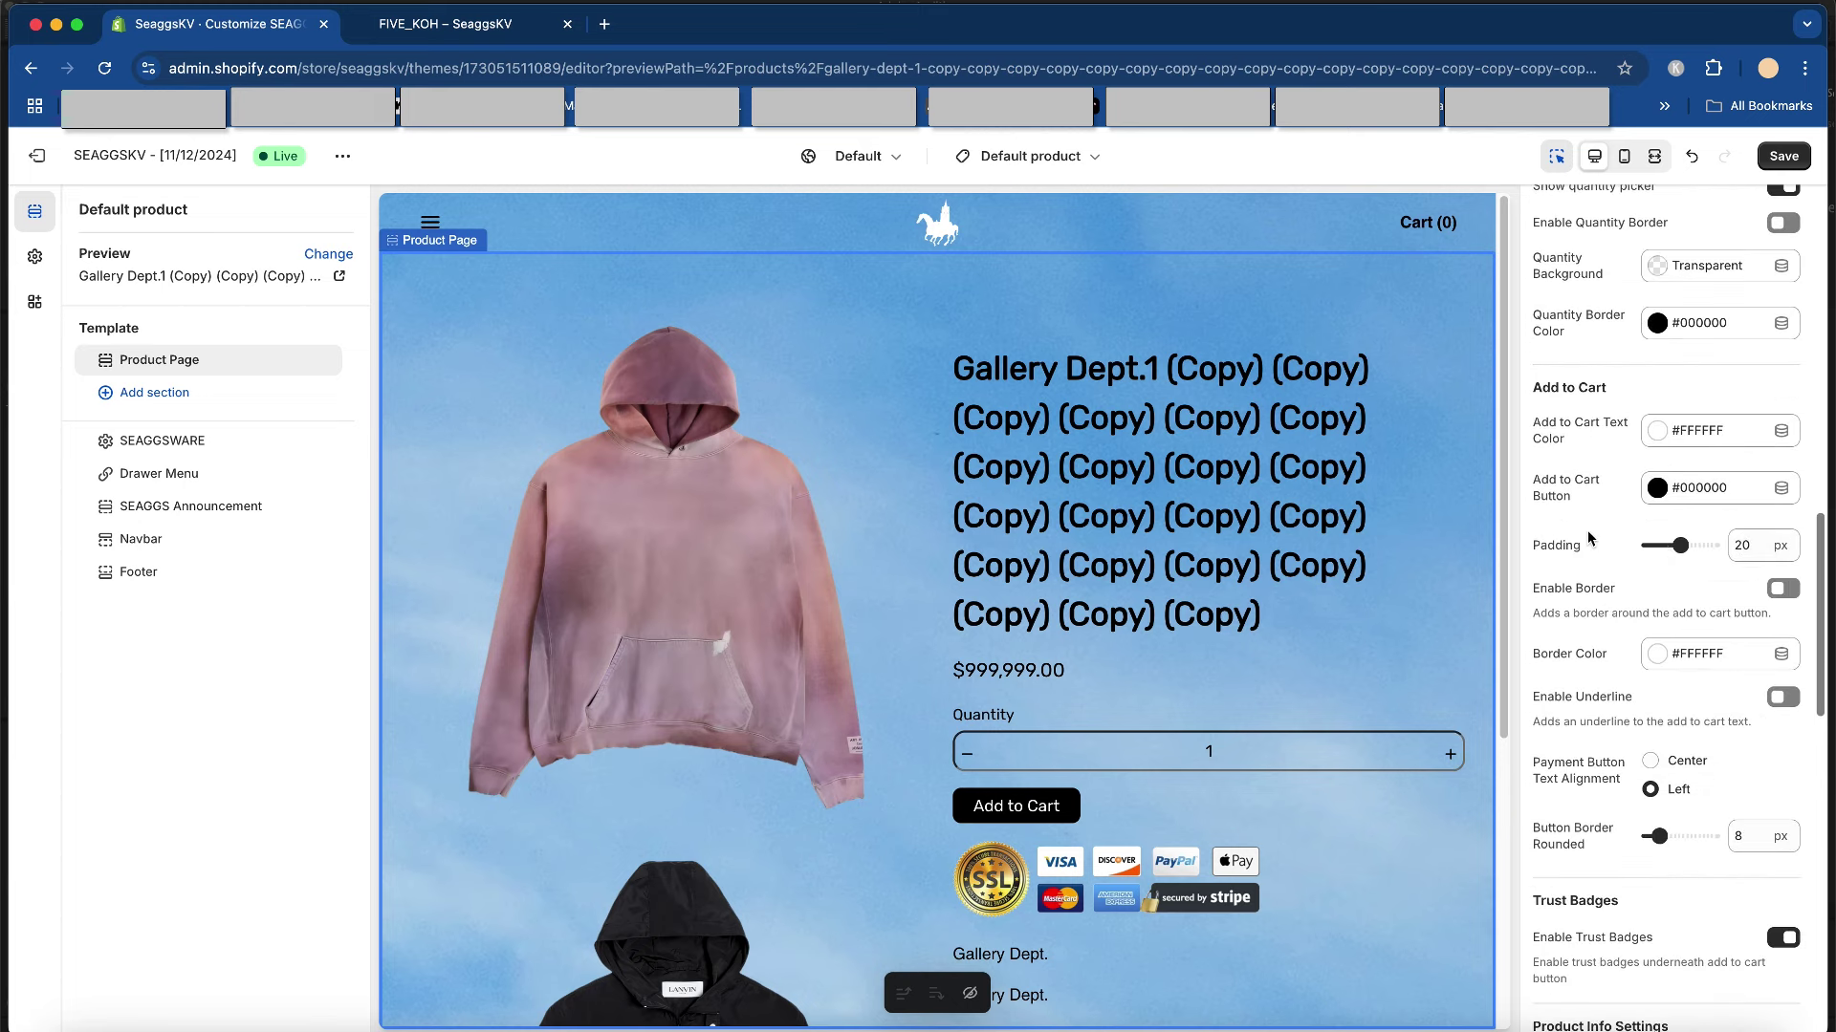
pyautogui.scroll(-2, 1590, 538)
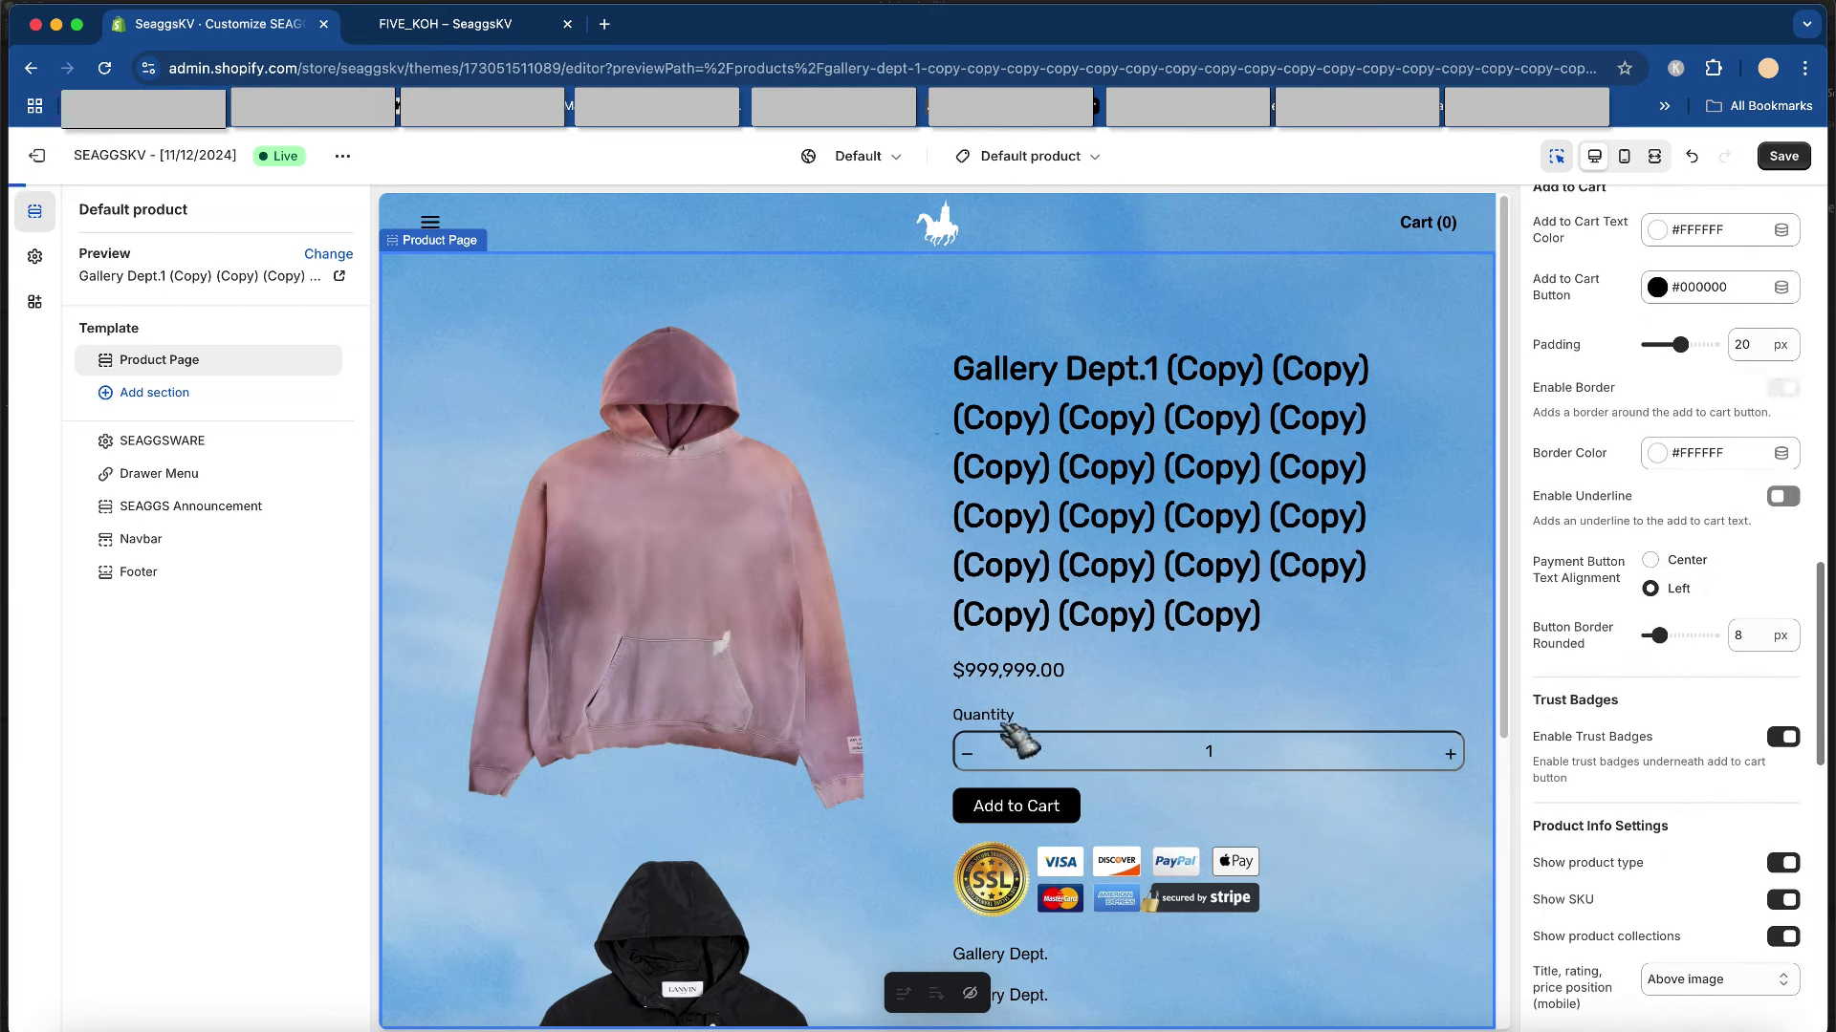
pyautogui.click(1783, 387)
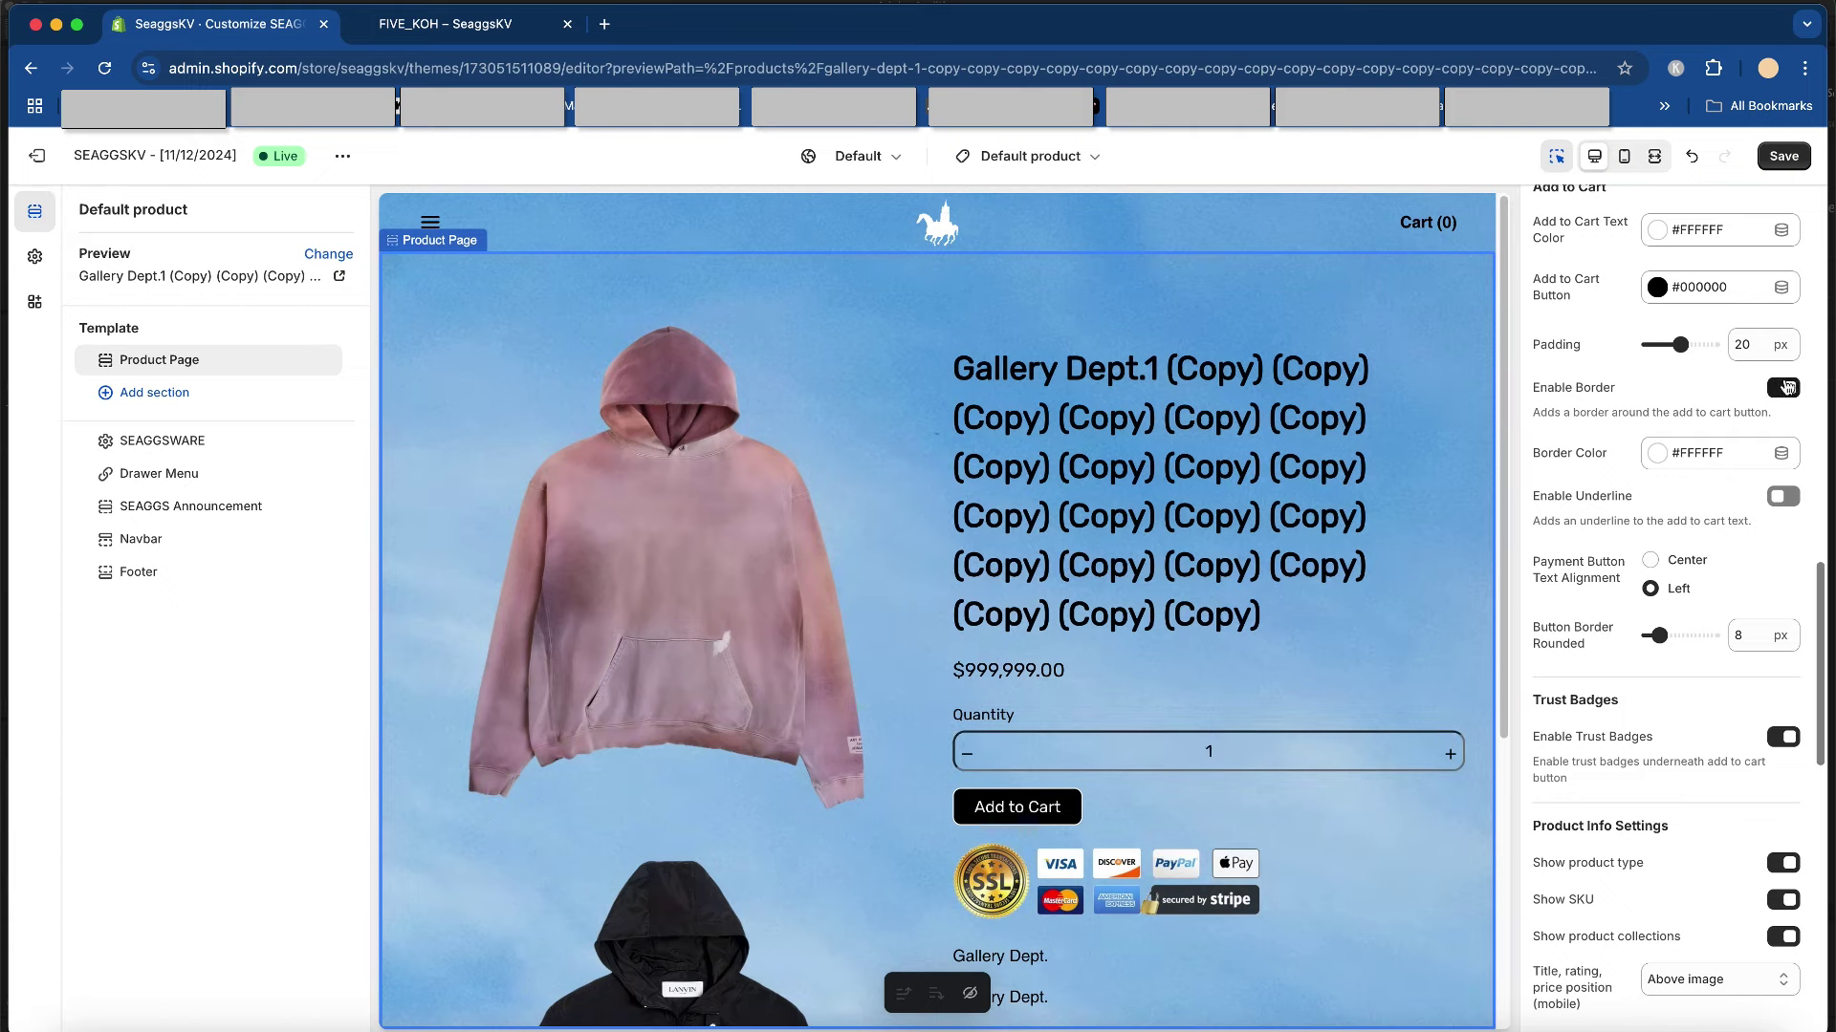
# - Disable the border around the Add to Cart button and toggle the trust badges off and back on
pyautogui.click(1775, 390)
pyautogui.scroll(-2, 1778, 402)
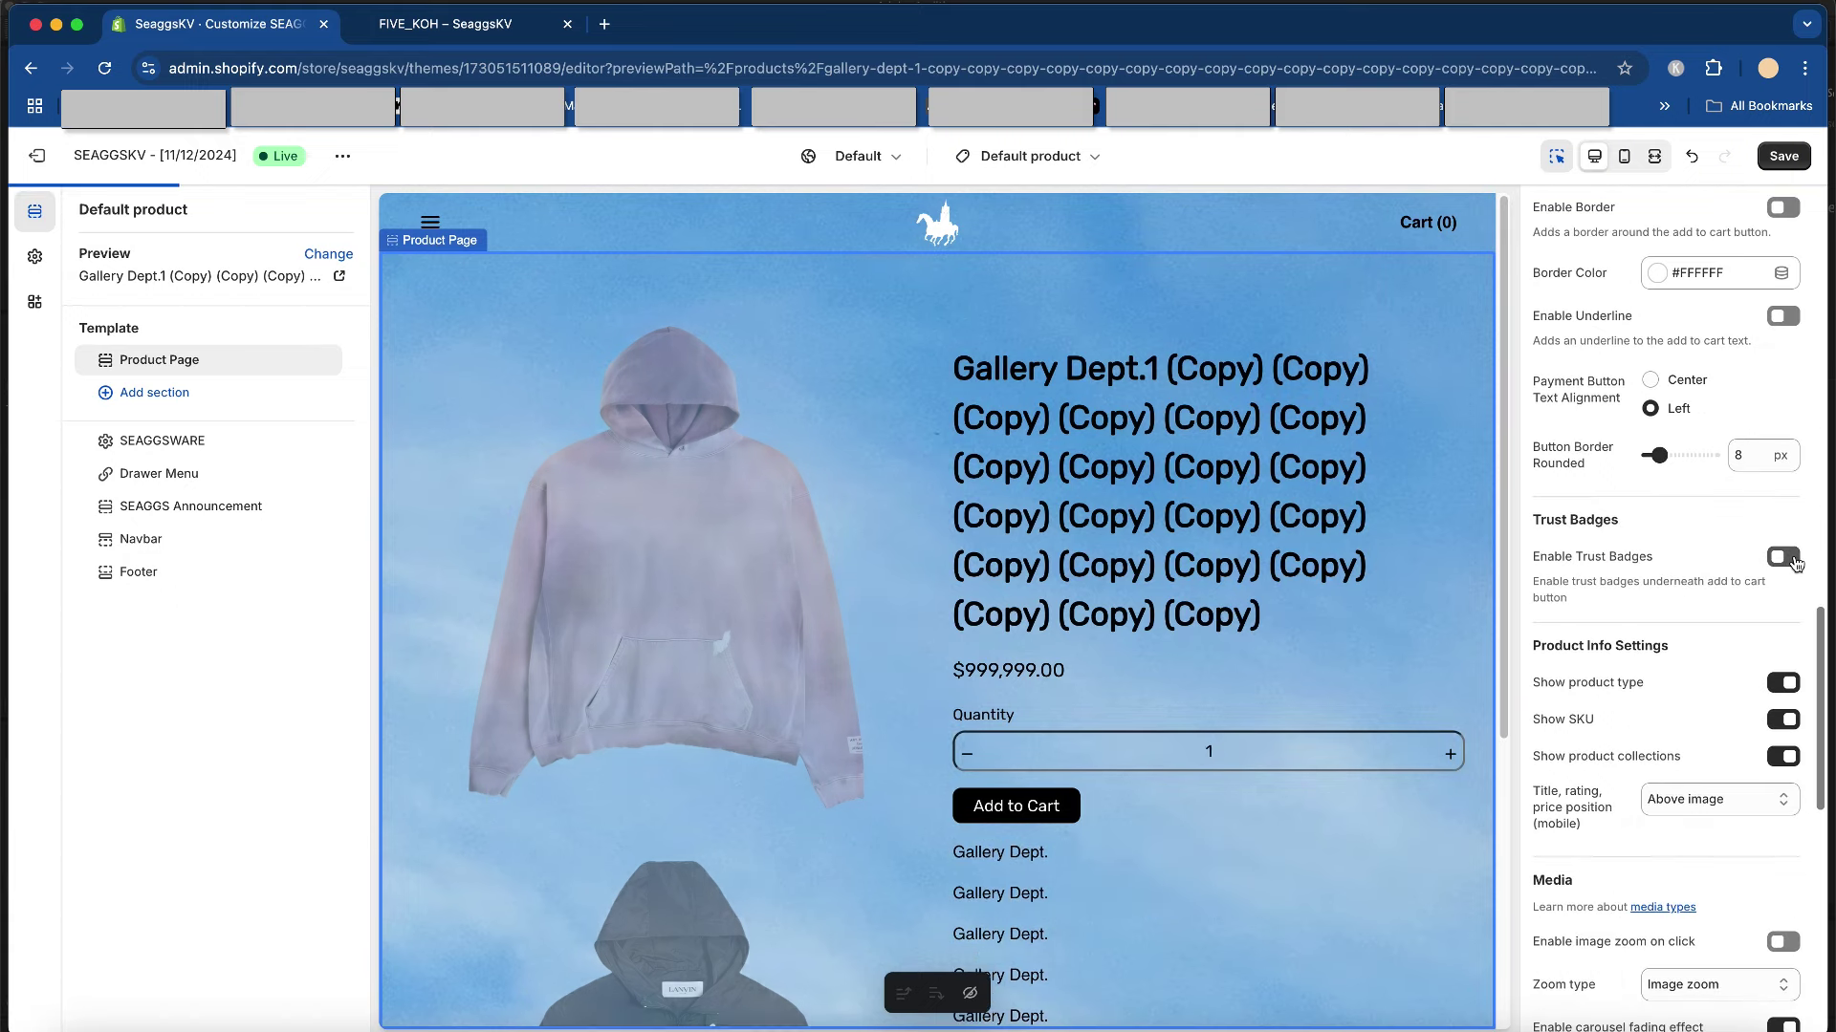
pyautogui.click(1784, 557)
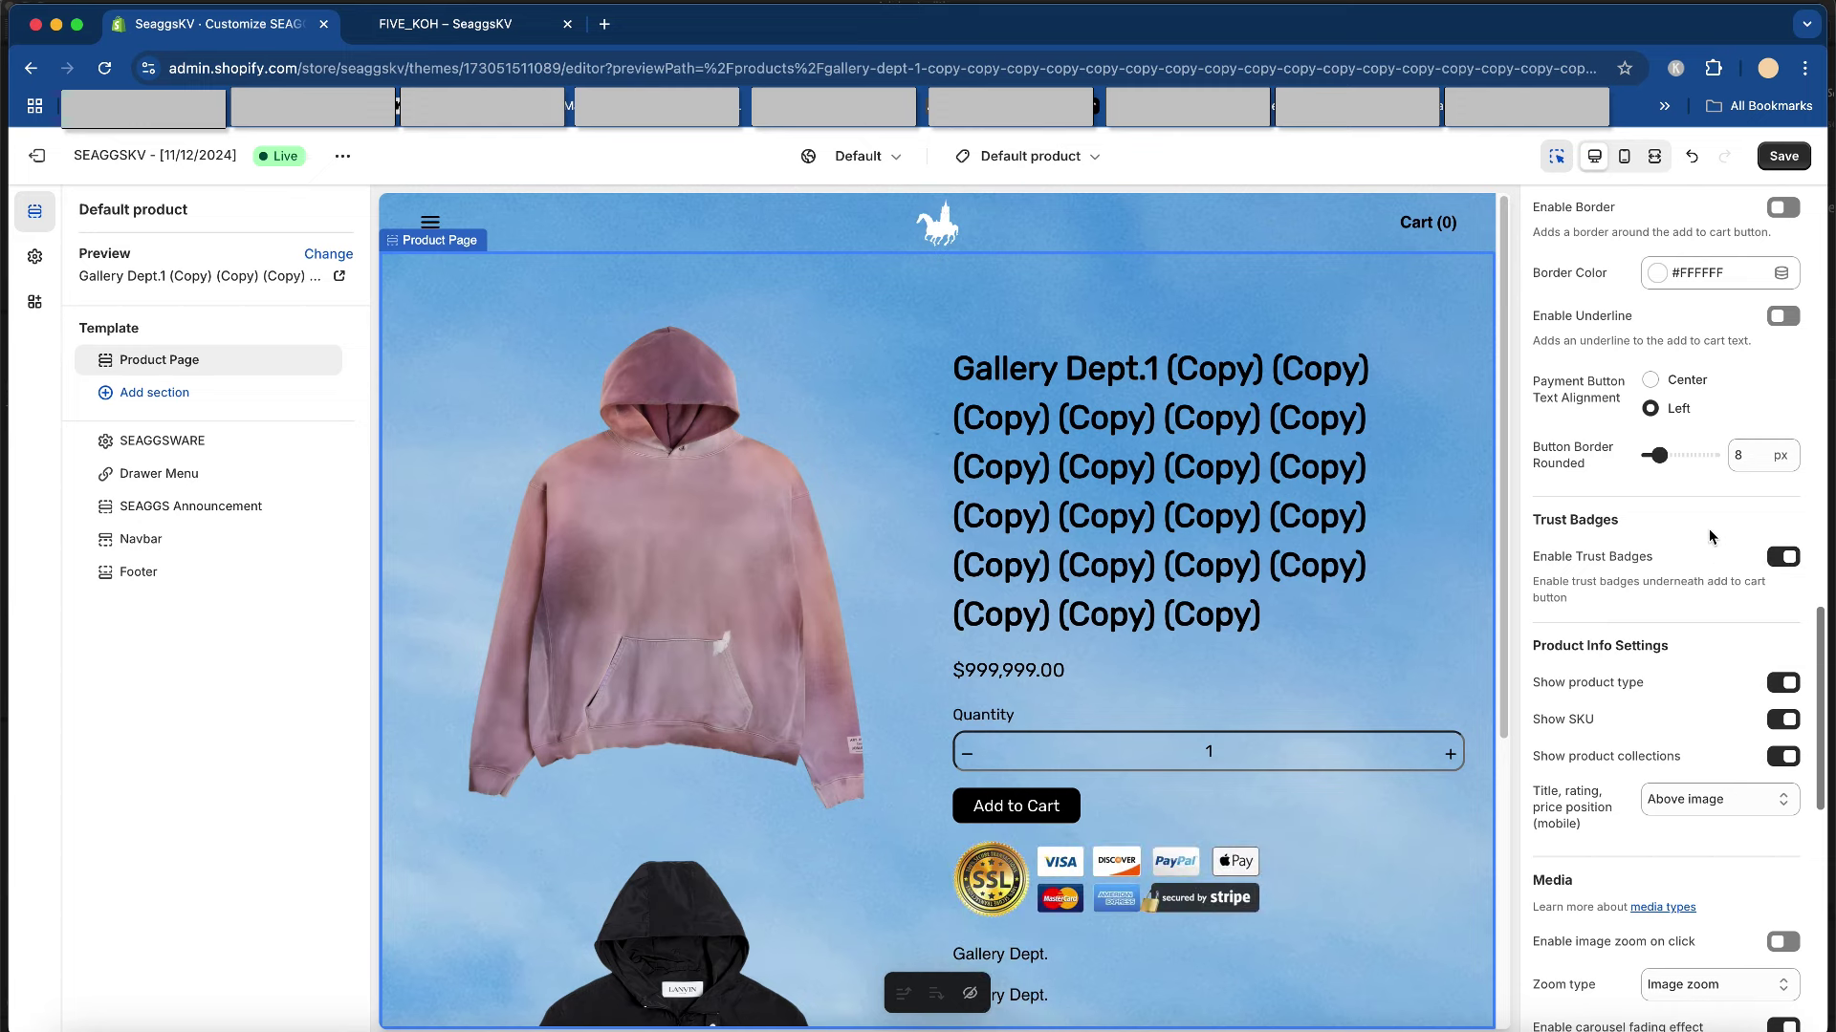
# - Switch the product gallery layout to Thumbnails and display the black jacket image in the preview
pyautogui.scroll(-7, 1784, 583)
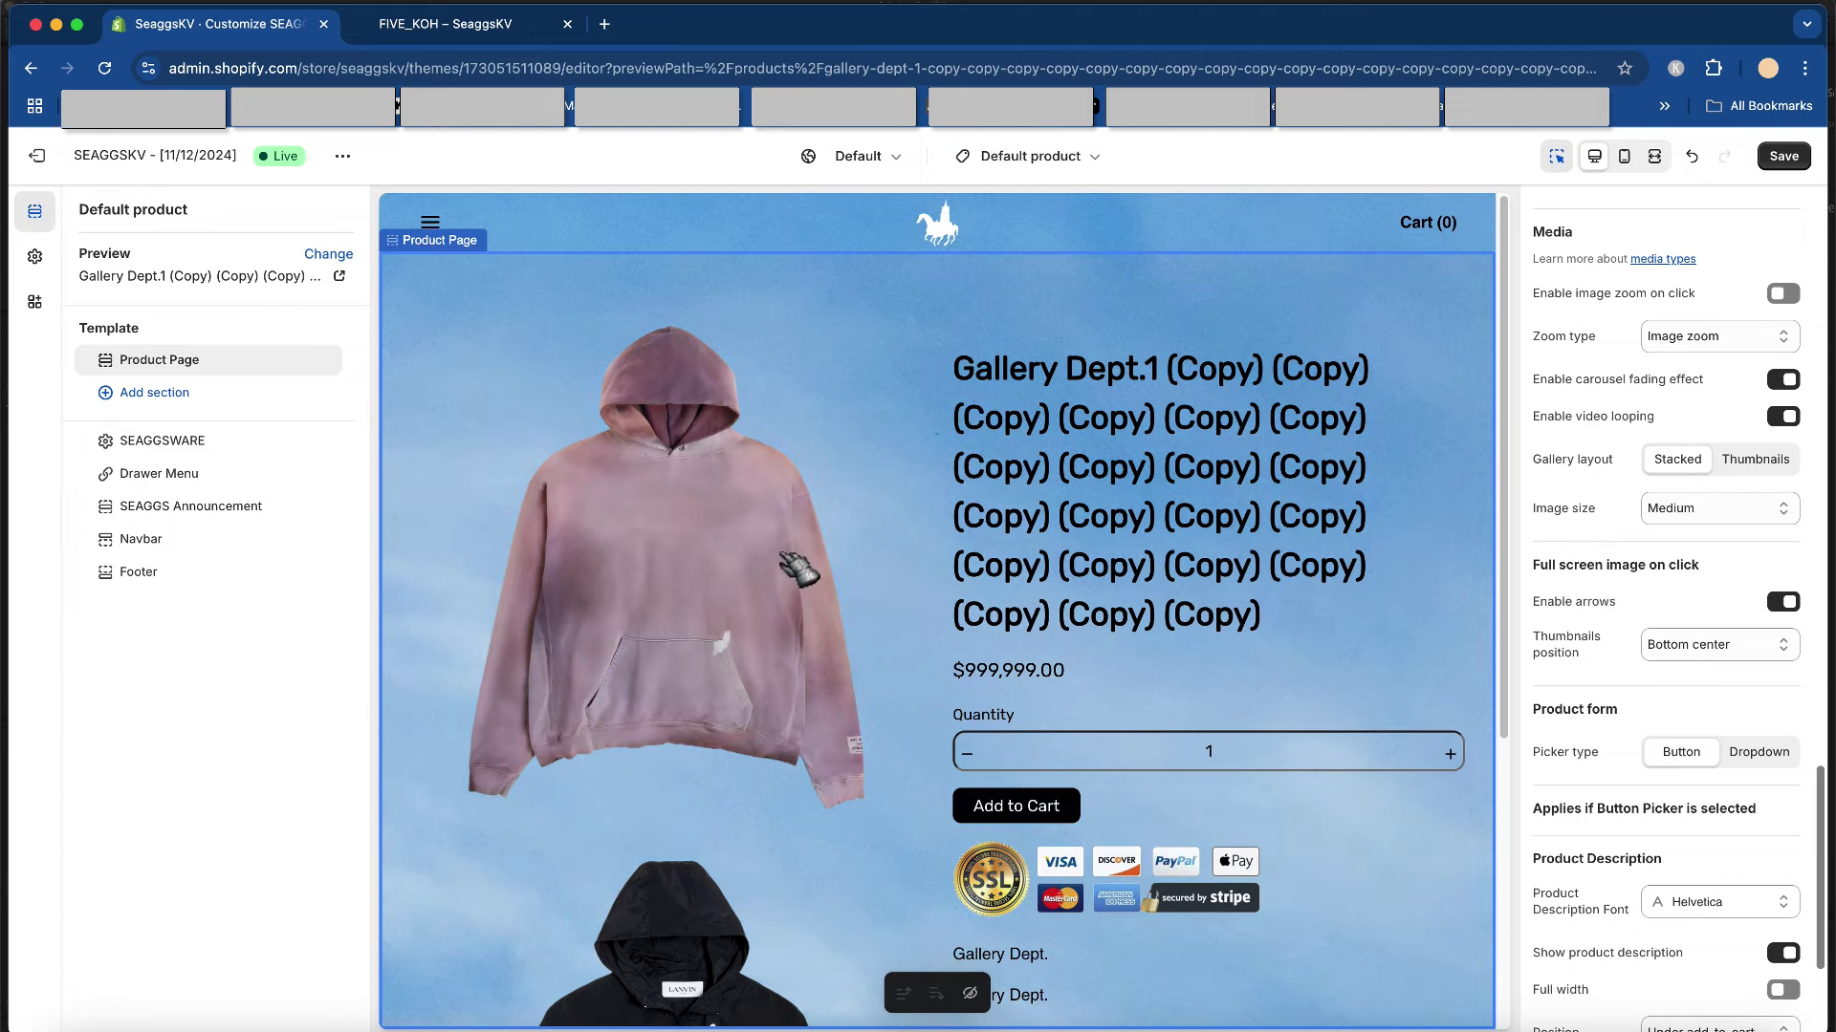
pyautogui.scroll(-4, 798, 573)
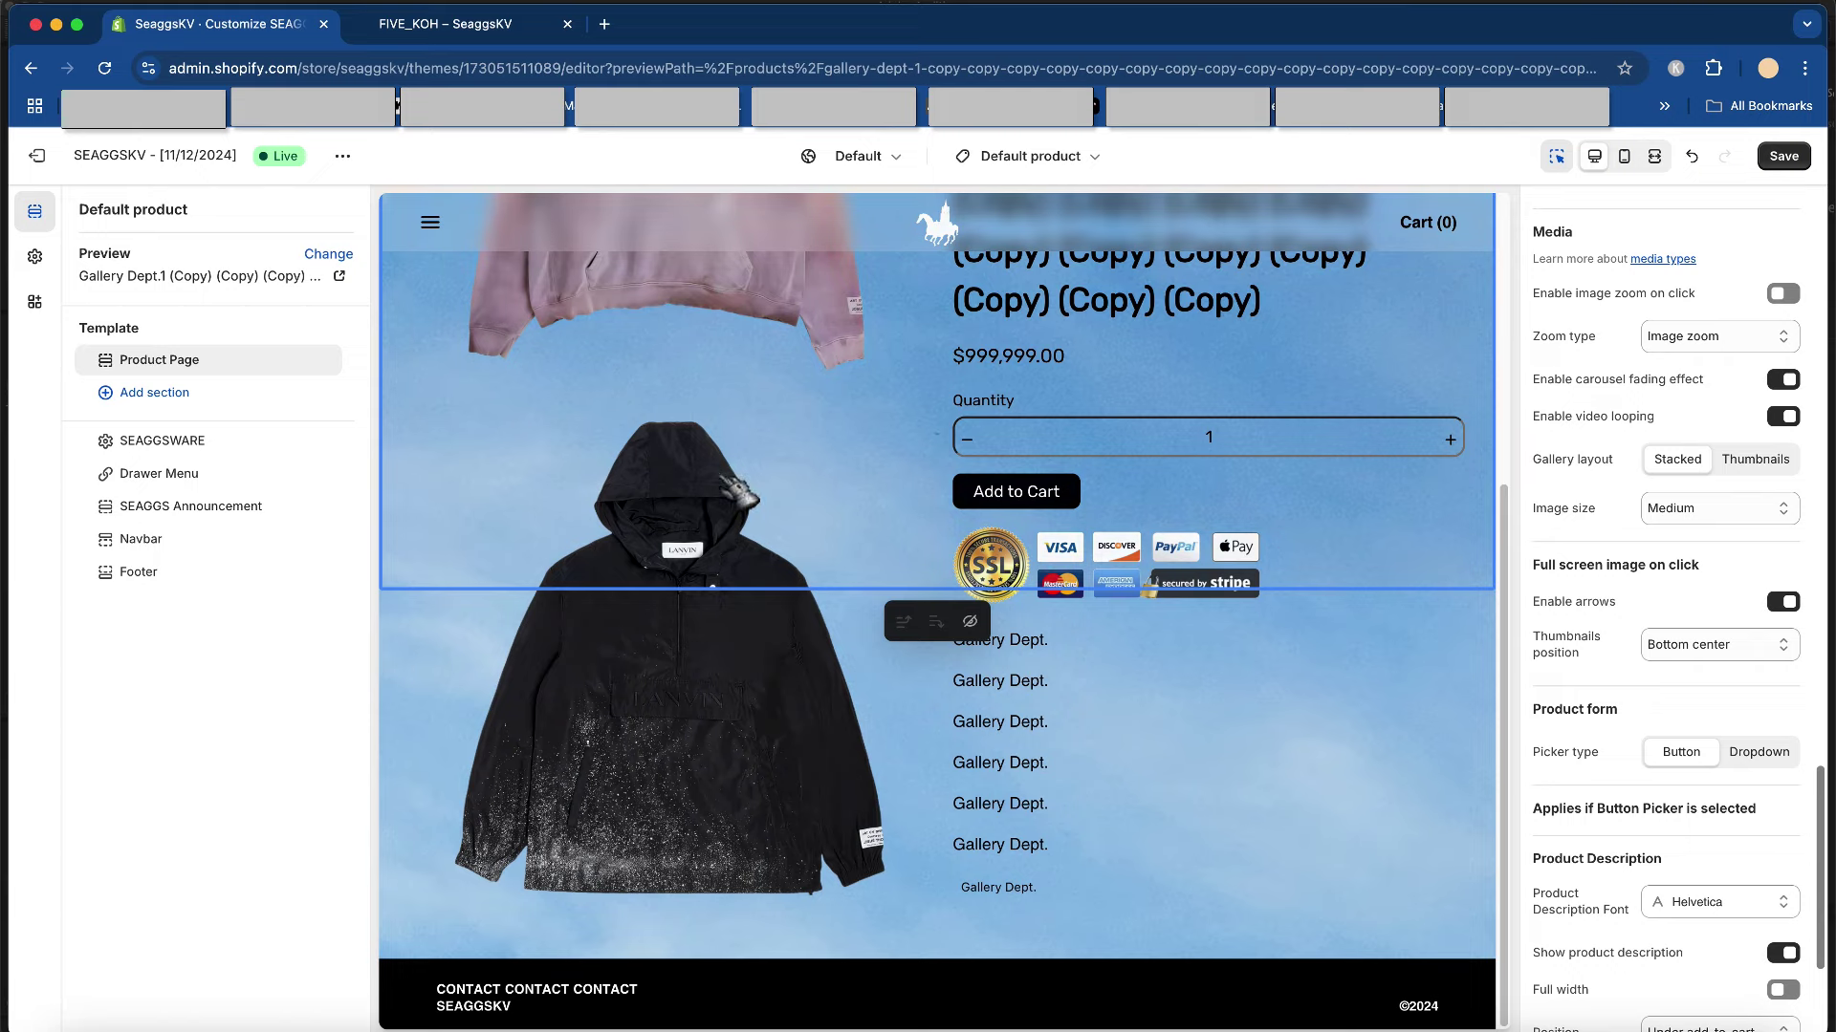
pyautogui.scroll(4, 712, 587)
pyautogui.click(1744, 461)
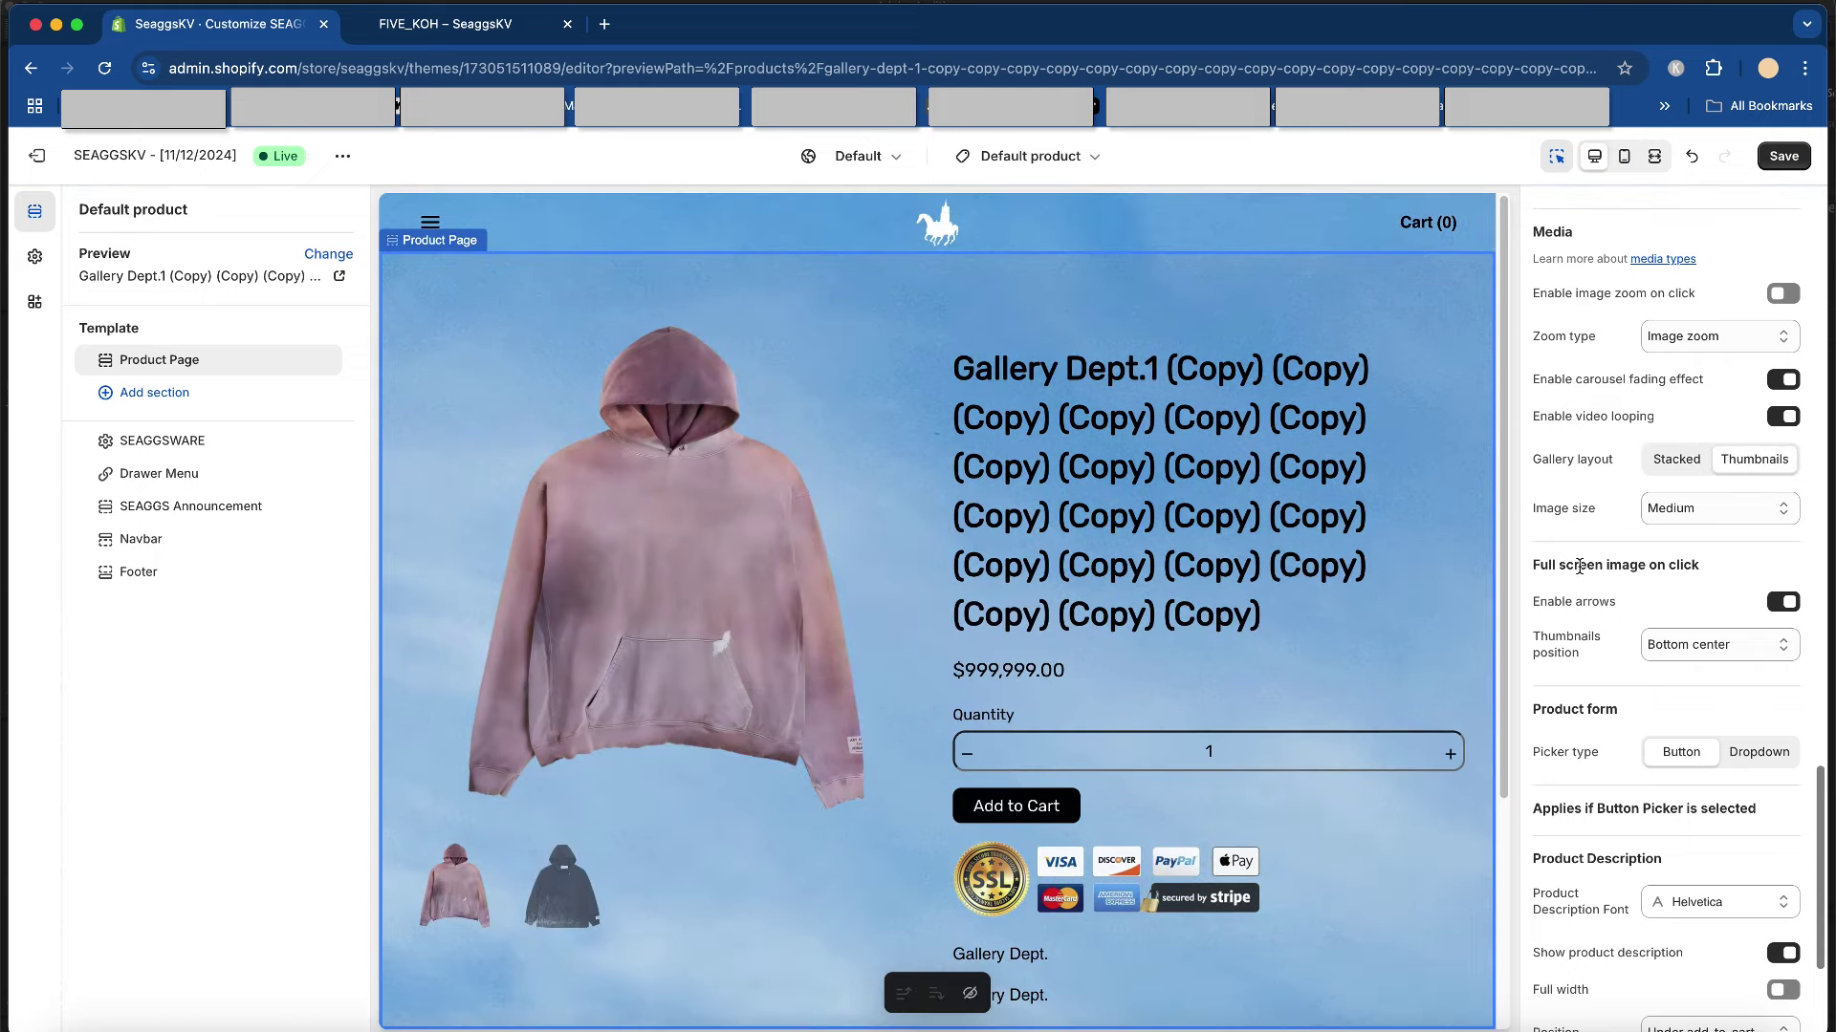
pyautogui.click(894, 571)
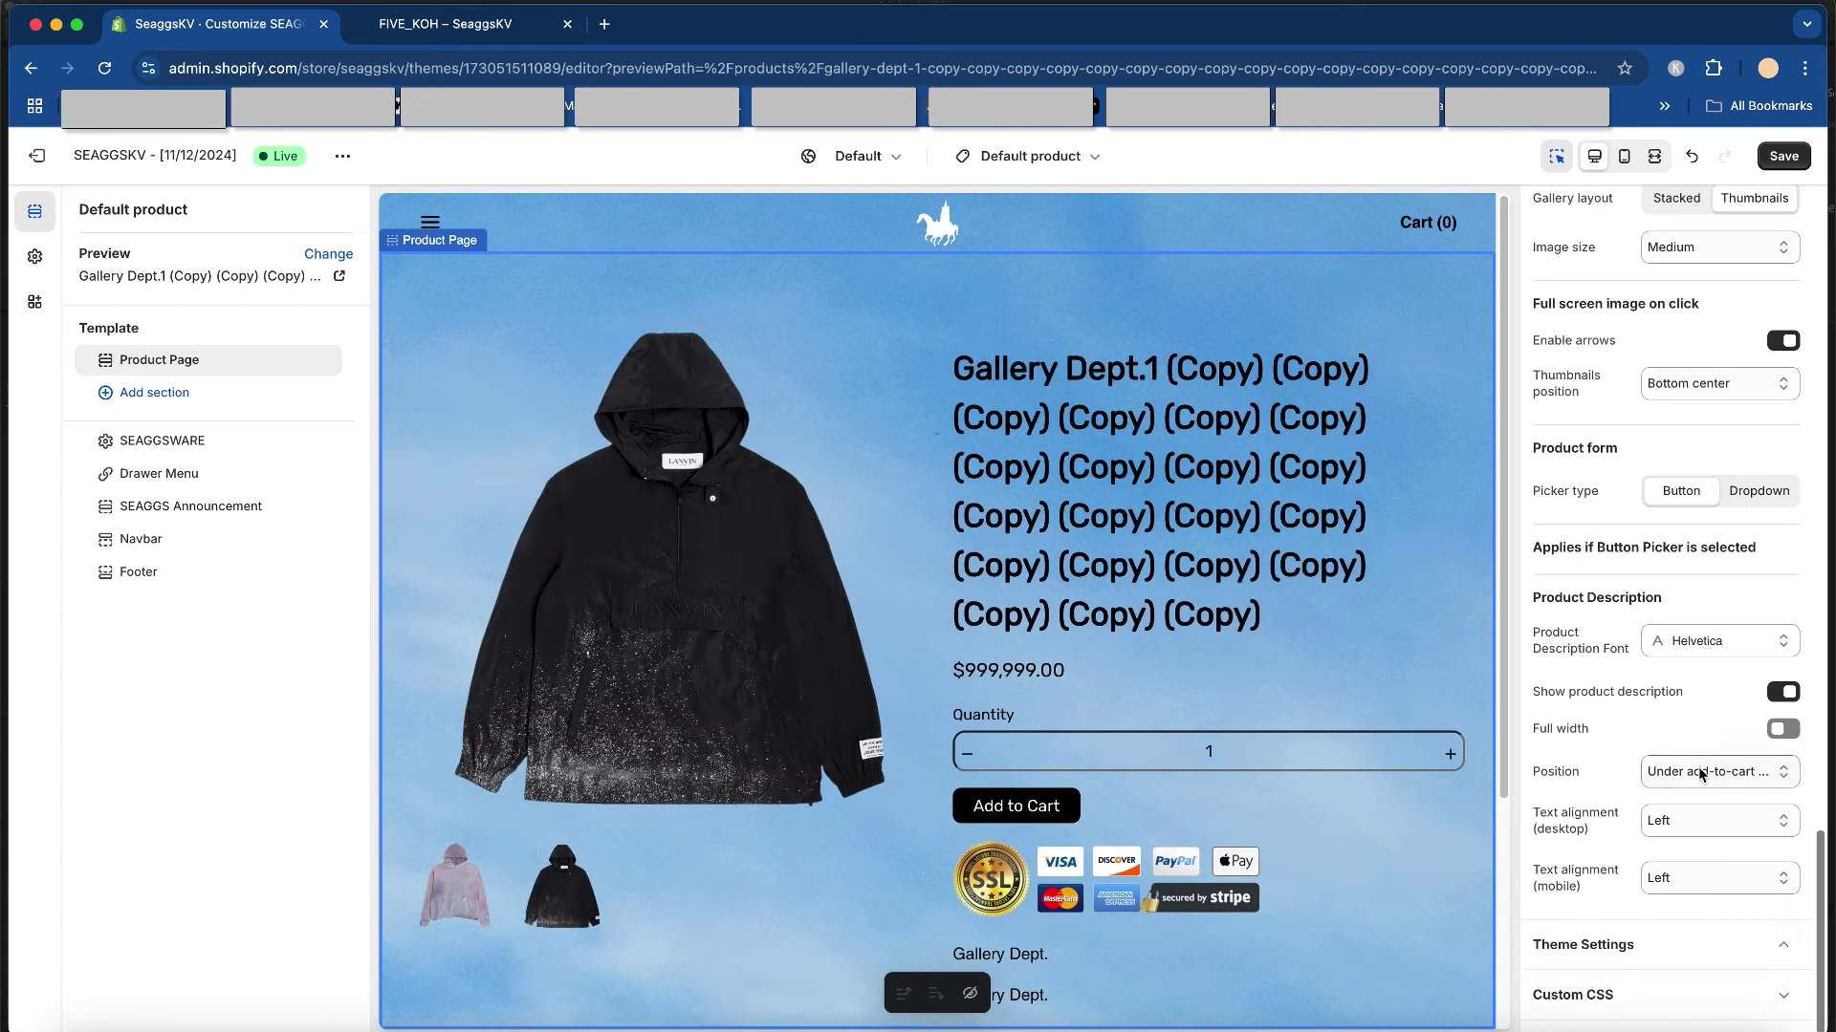
# - Examine the Product Page section's Theme Settings and the matching Product Page background options in the global theme settings
pyautogui.click(1651, 933)
pyautogui.scroll(-10, 1701, 774)
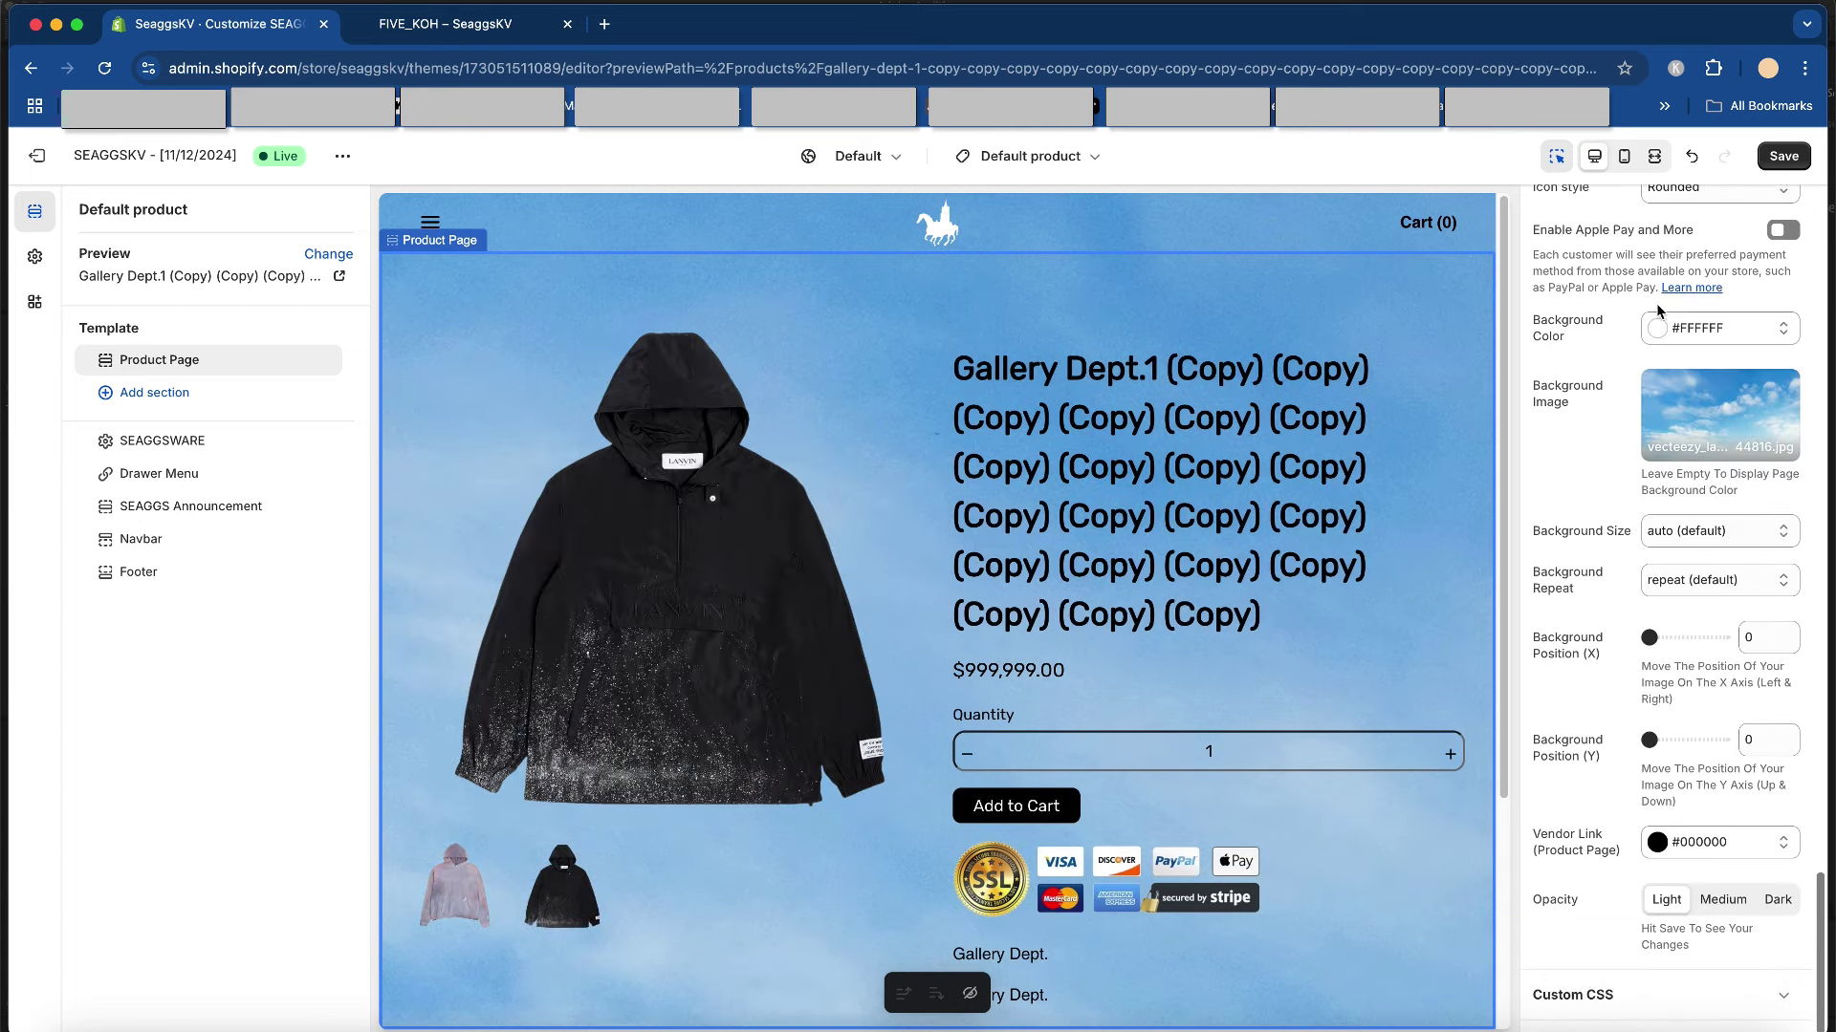
pyautogui.scroll(3, 1639, 331)
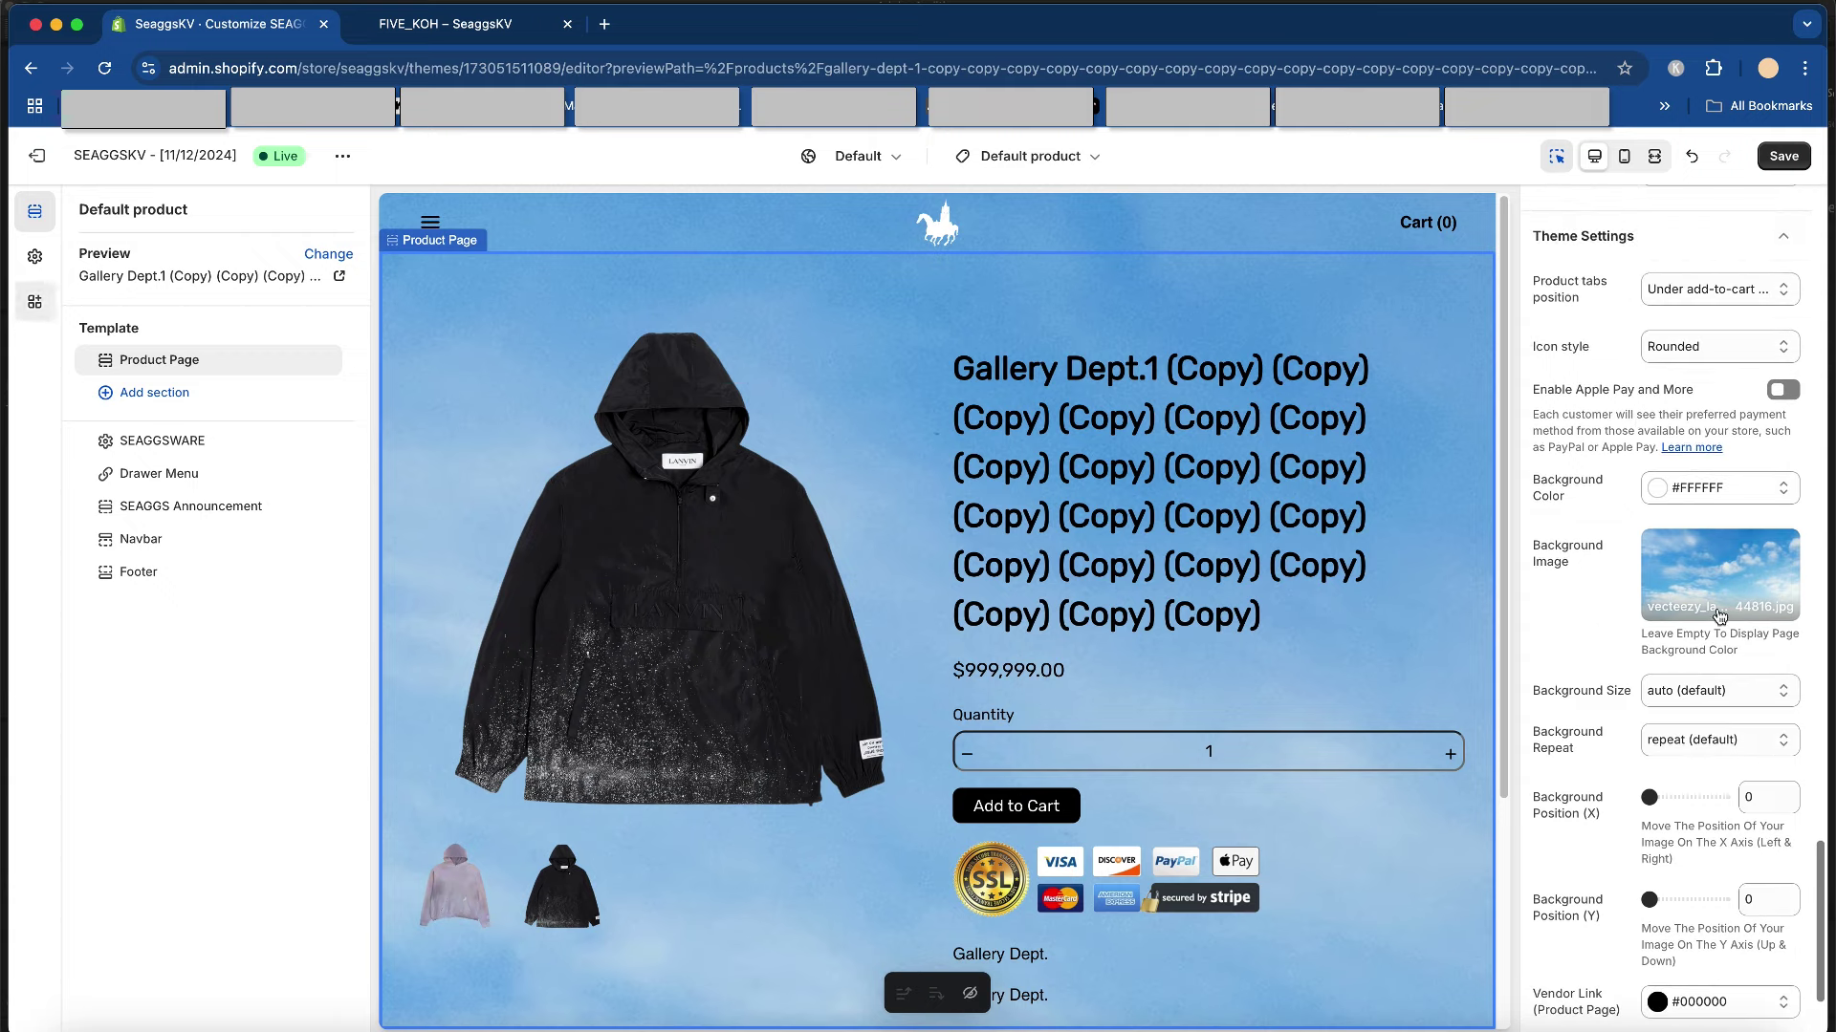
pyautogui.click(34, 260)
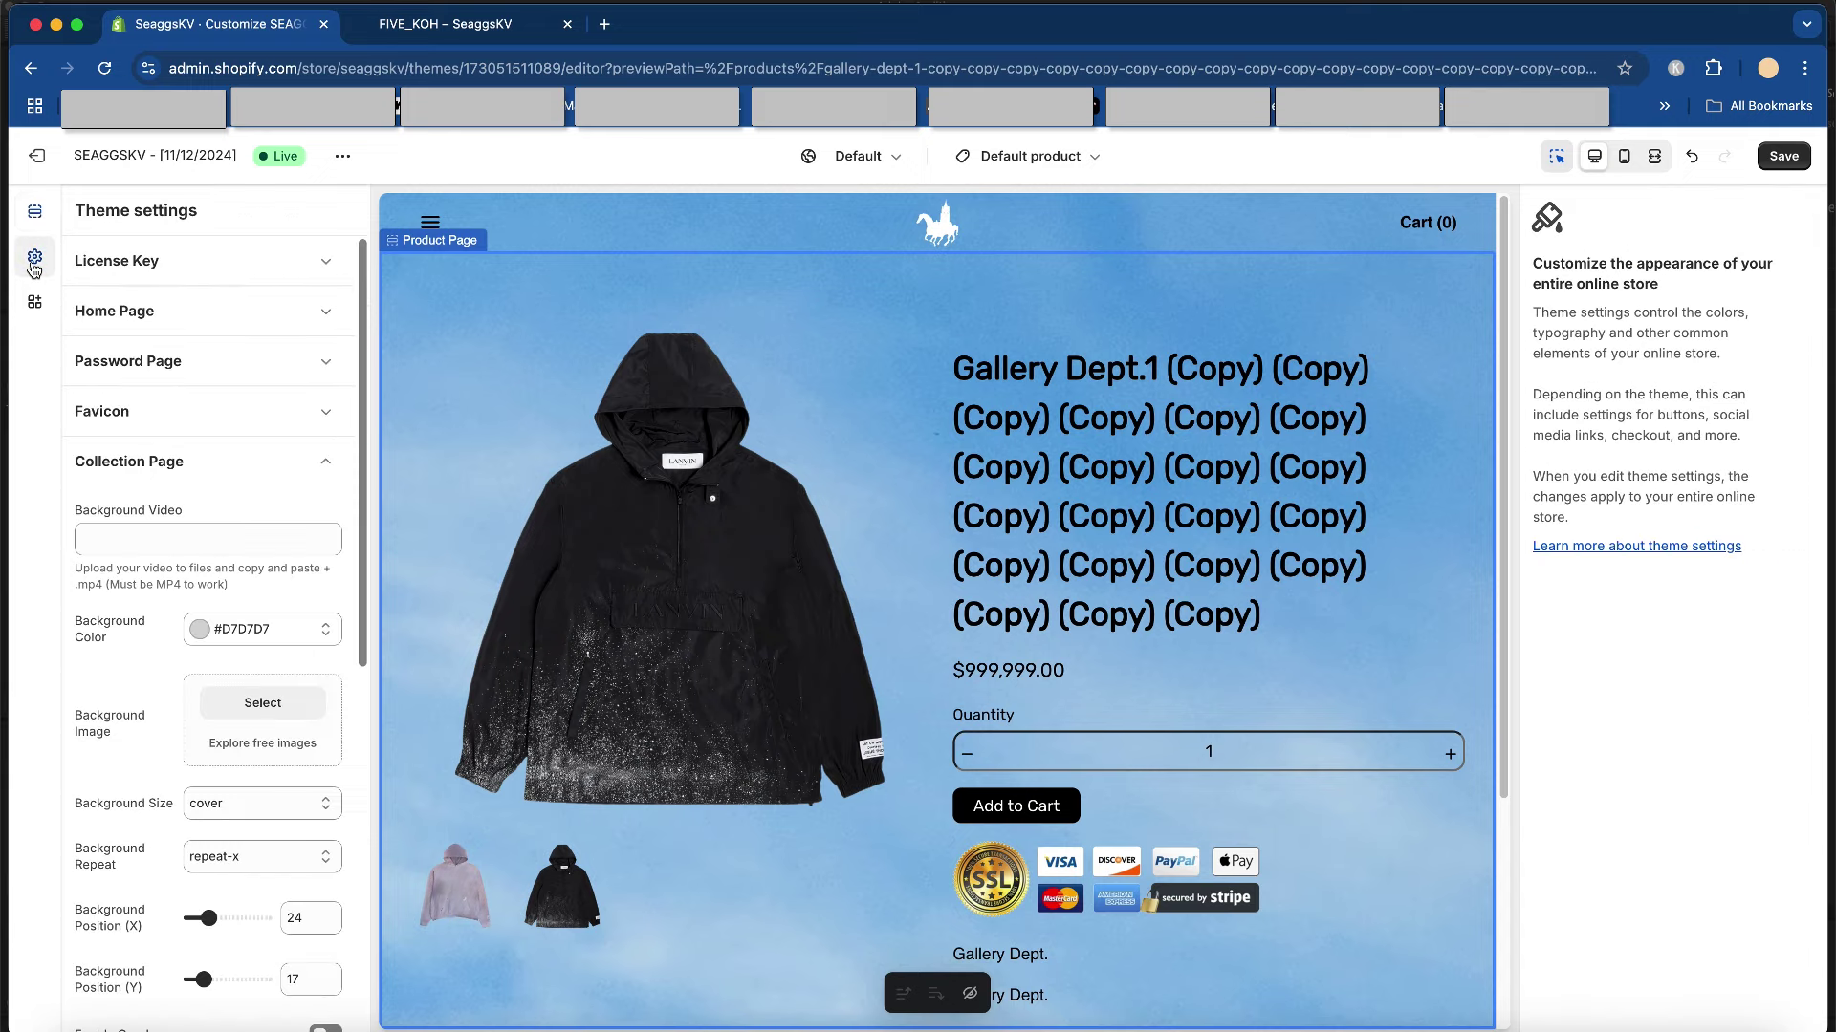
pyautogui.click(273, 462)
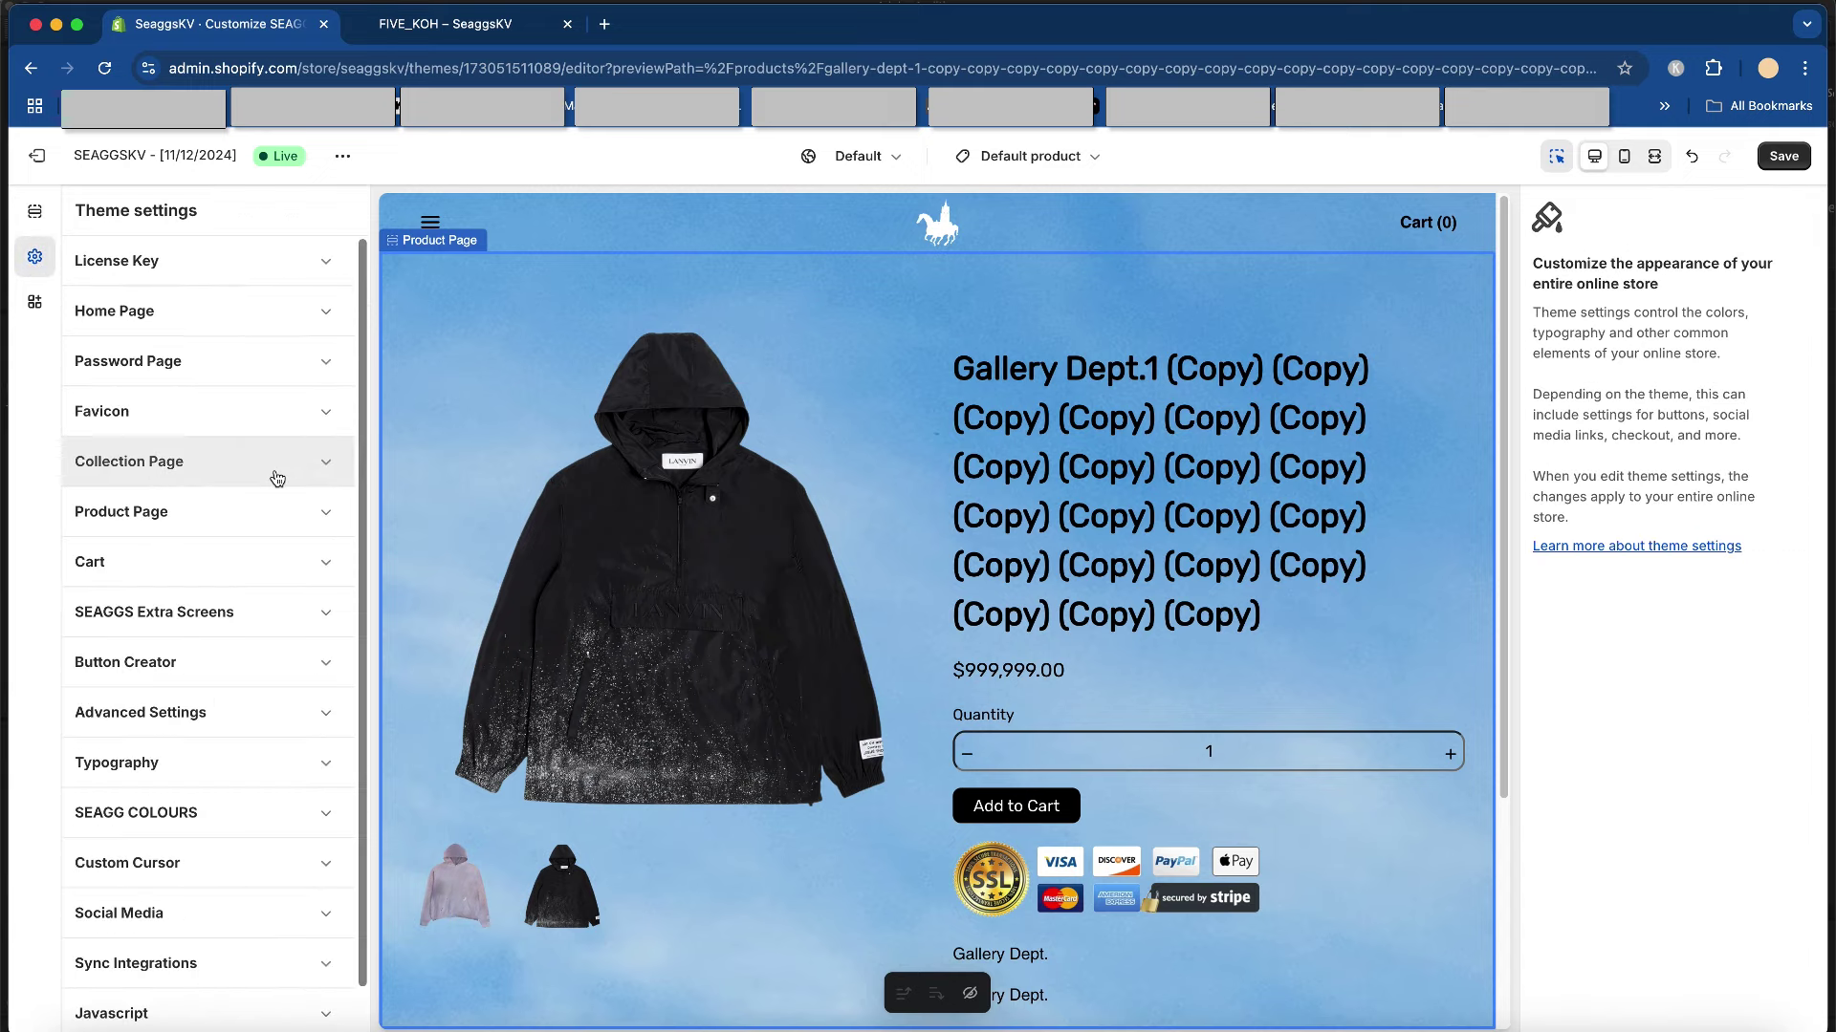
pyautogui.click(259, 509)
pyautogui.scroll(-8, 258, 574)
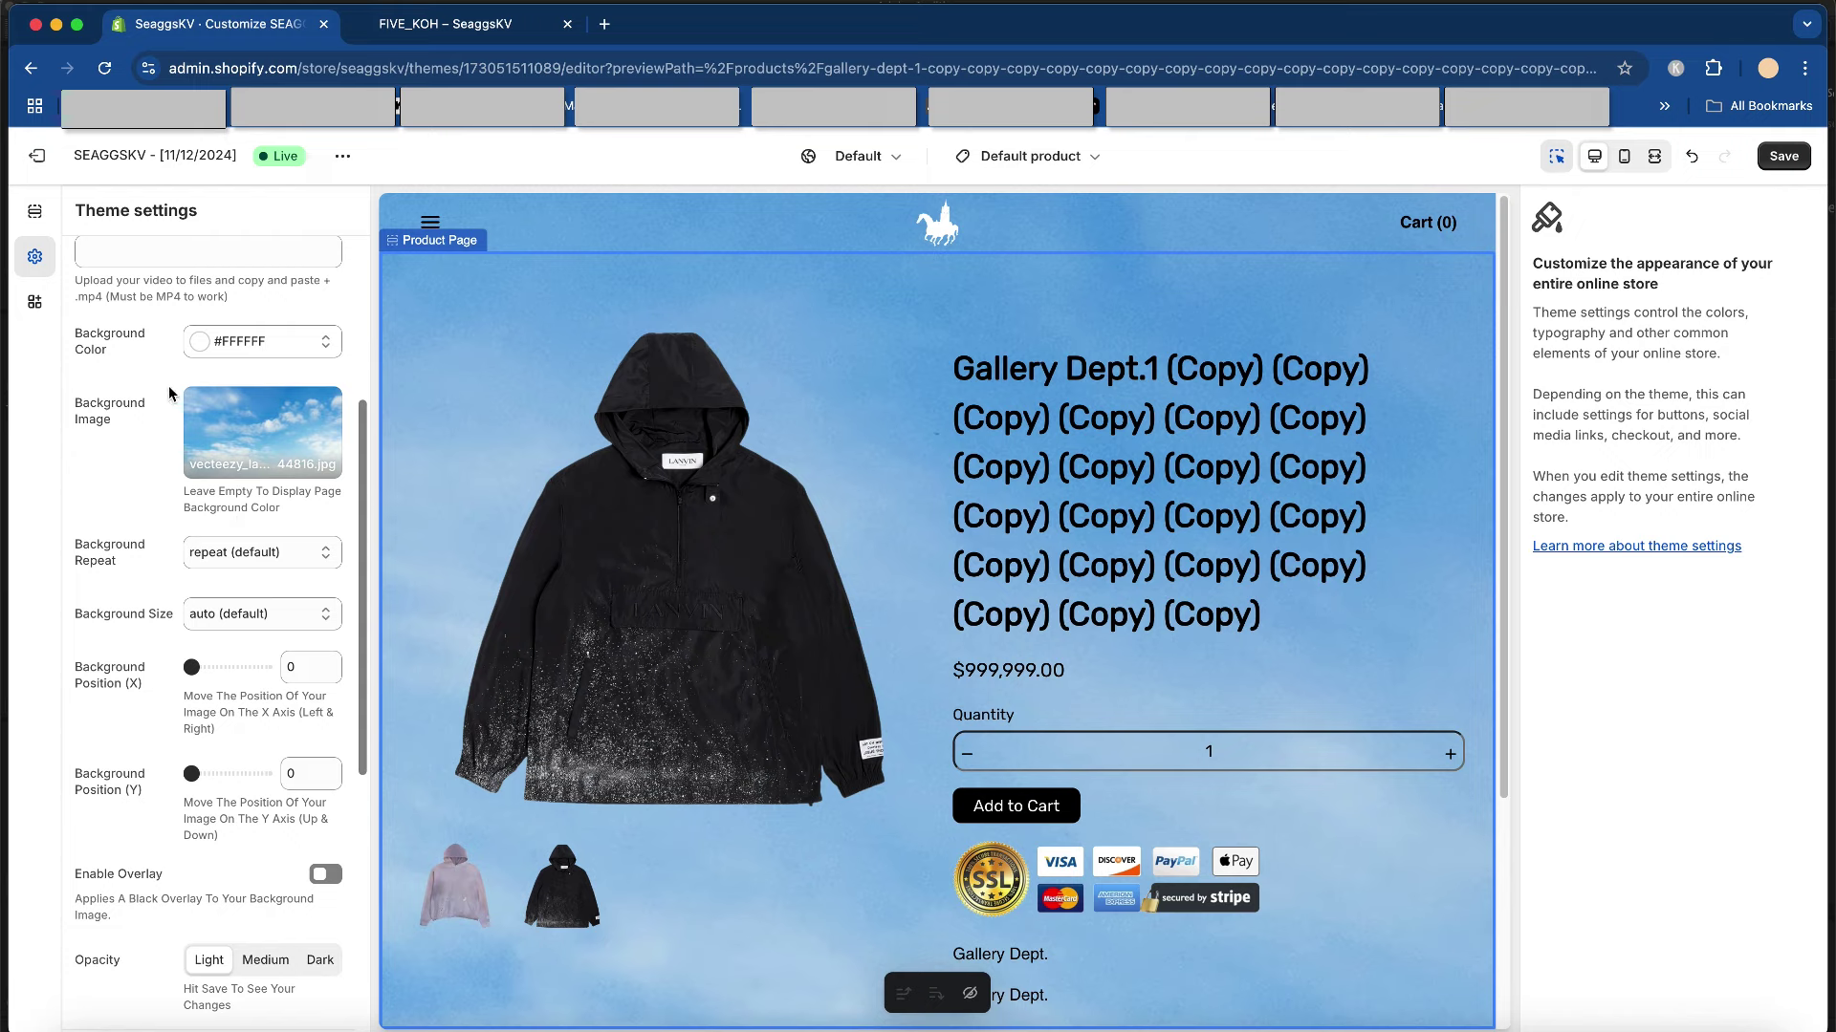
pyautogui.scroll(10, 239, 431)
pyautogui.click(327, 516)
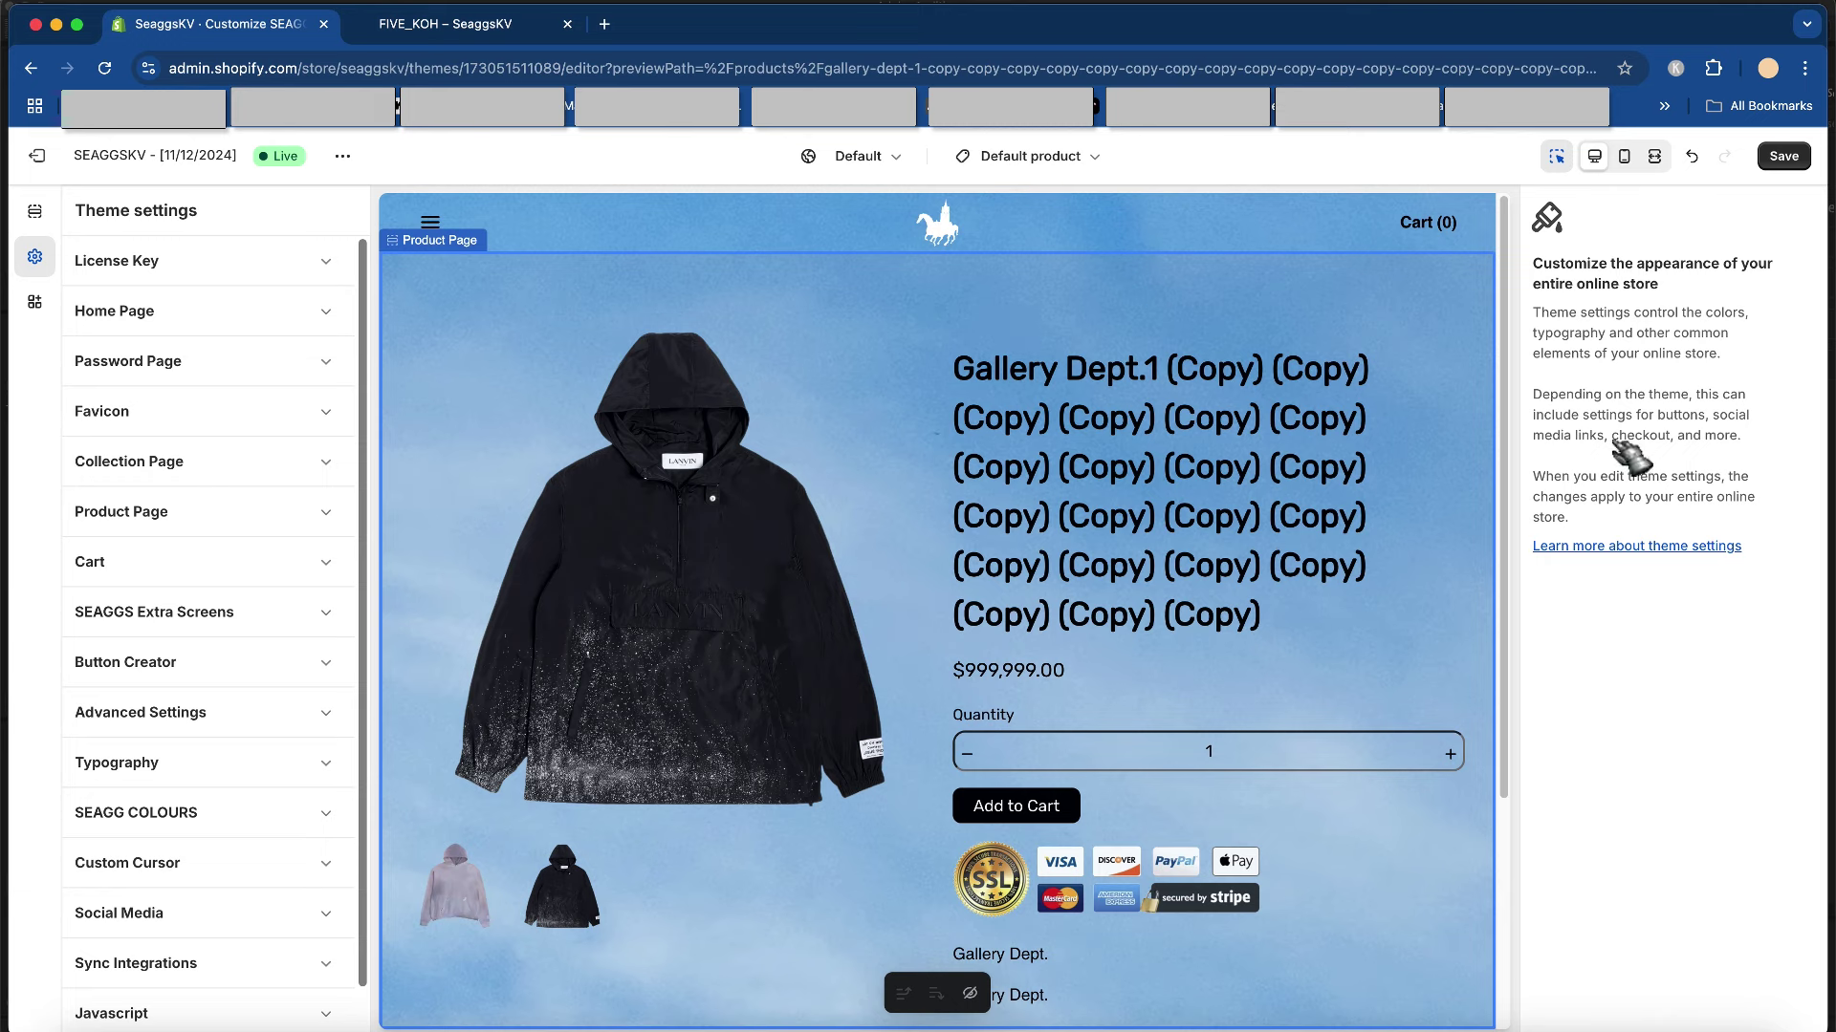
# - Switch the editor preview to the Home page and review the SEAGGSWARE activation and support links
pyautogui.click(999, 371)
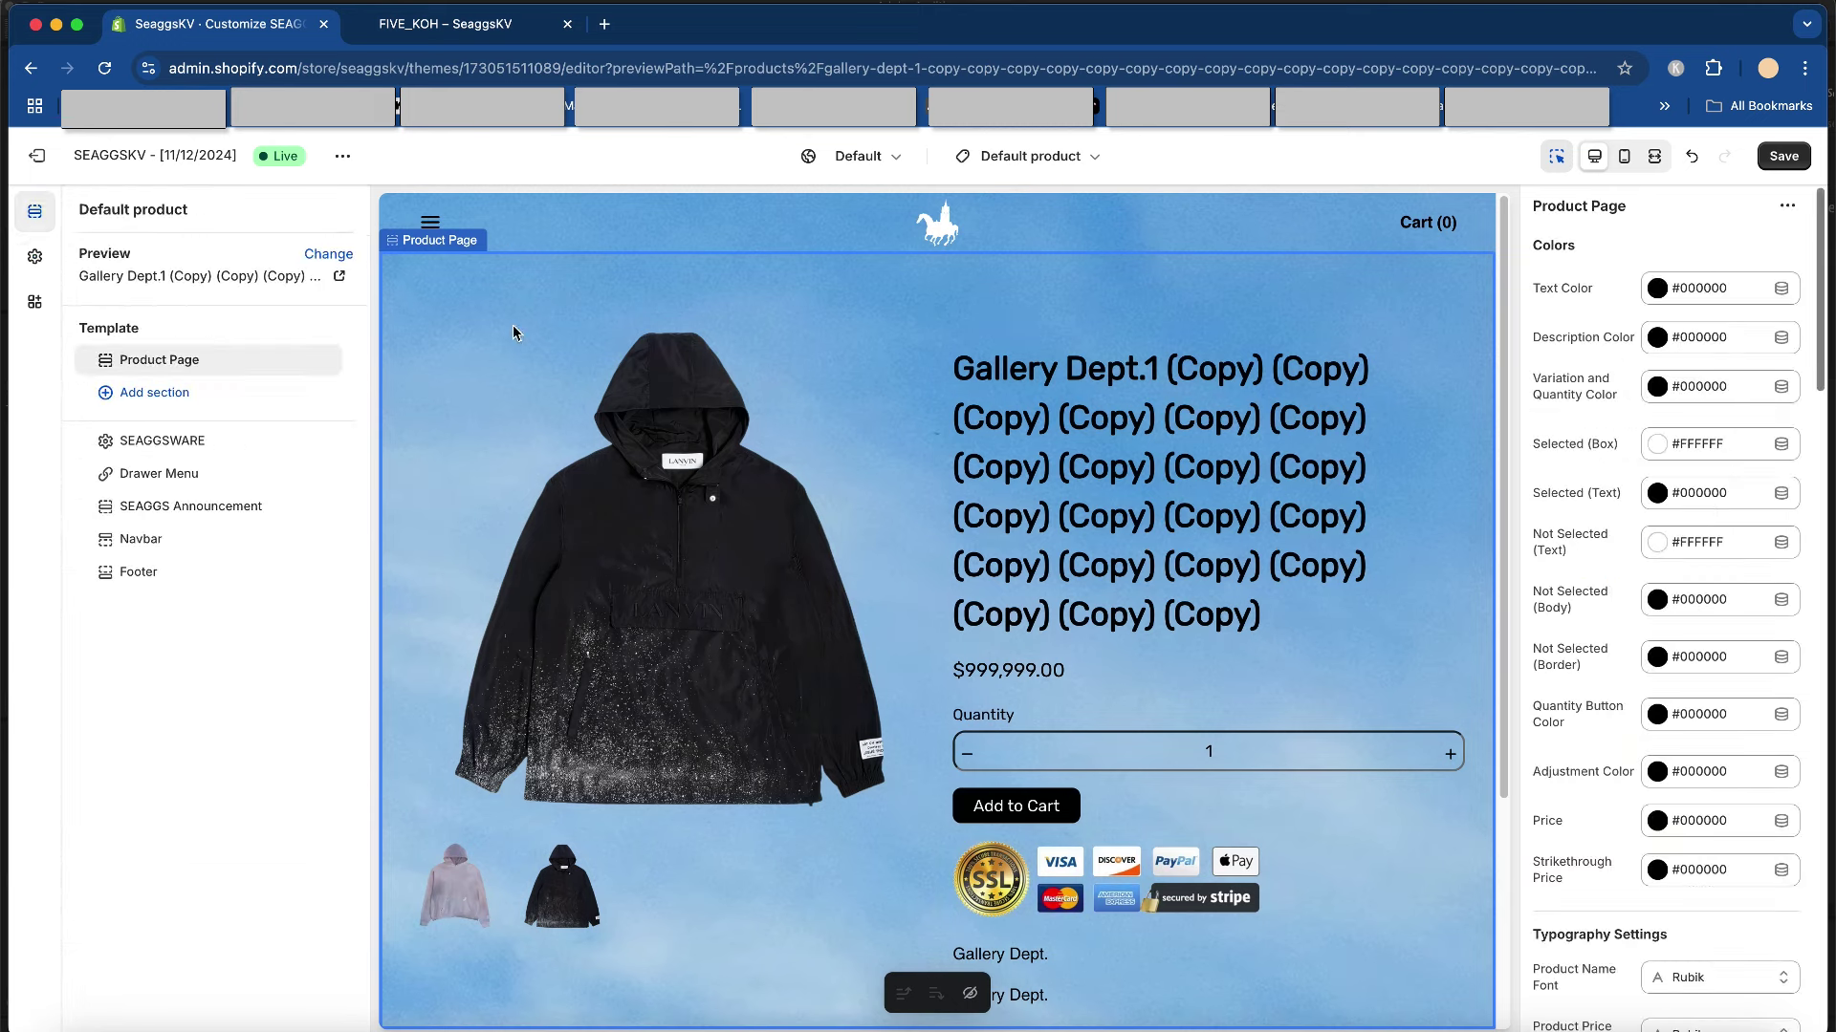
pyautogui.click(1076, 158)
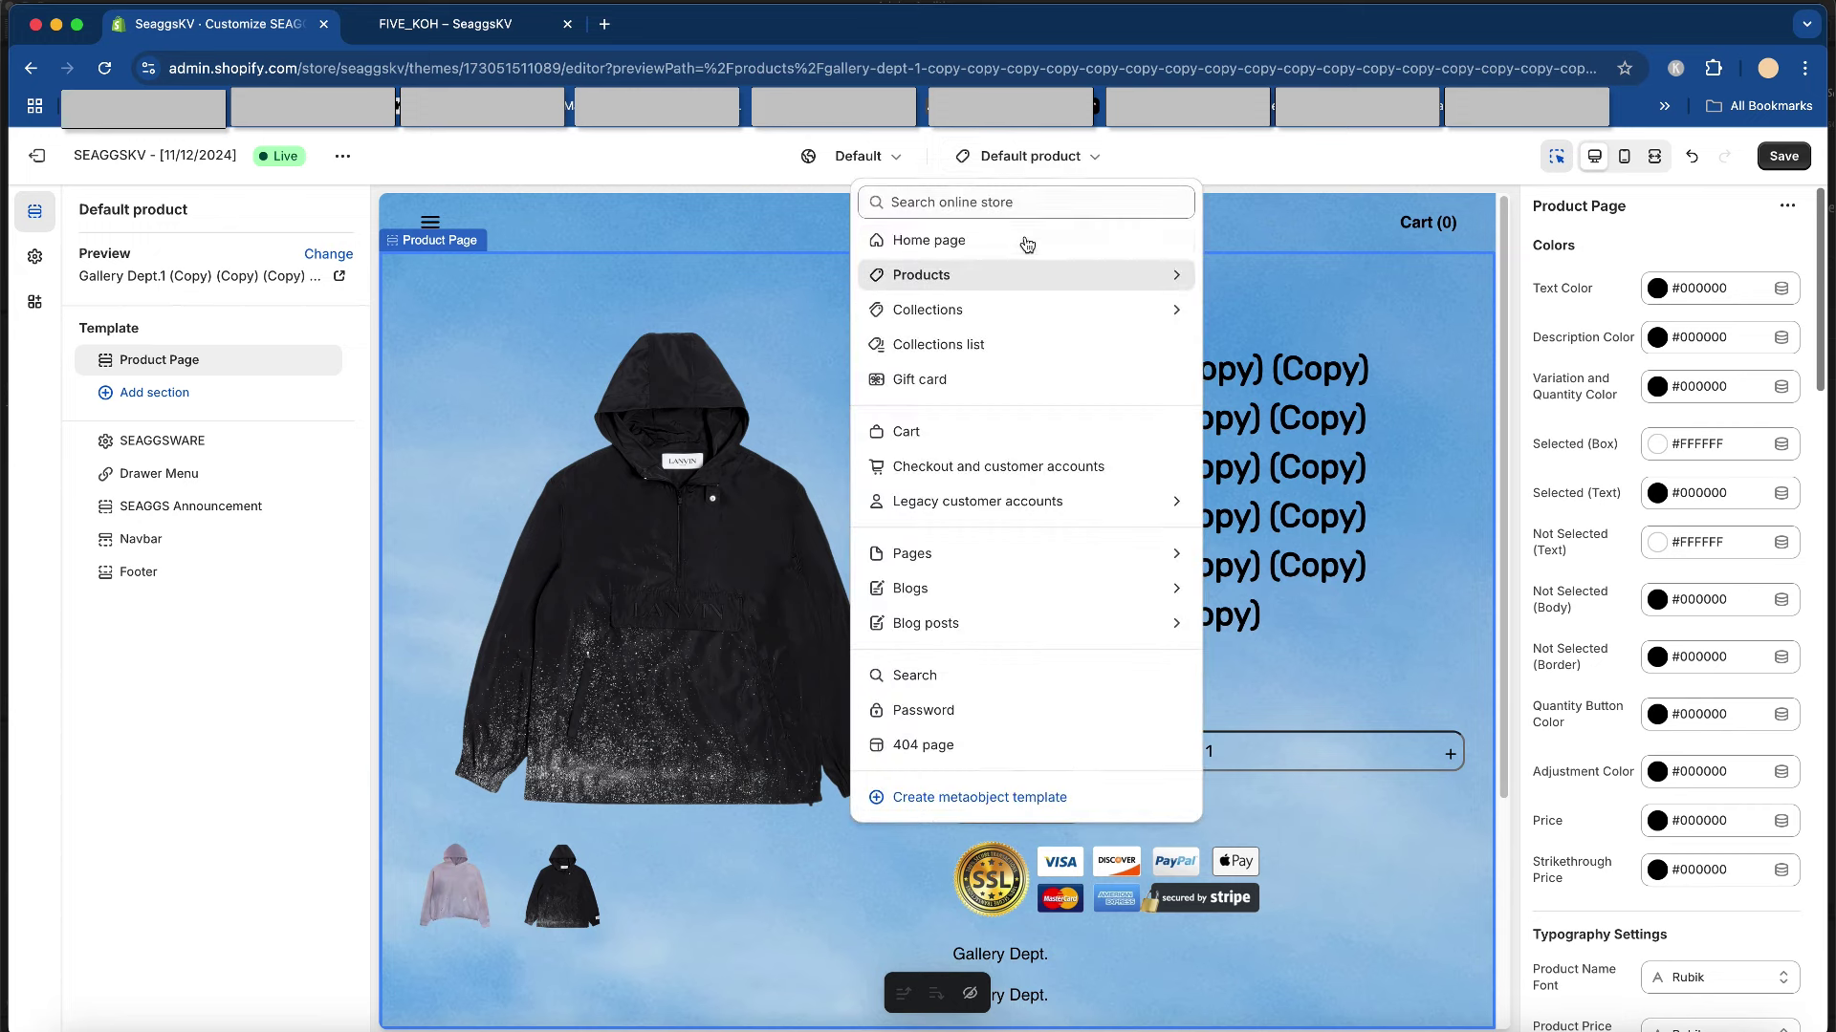
pyautogui.click(1026, 244)
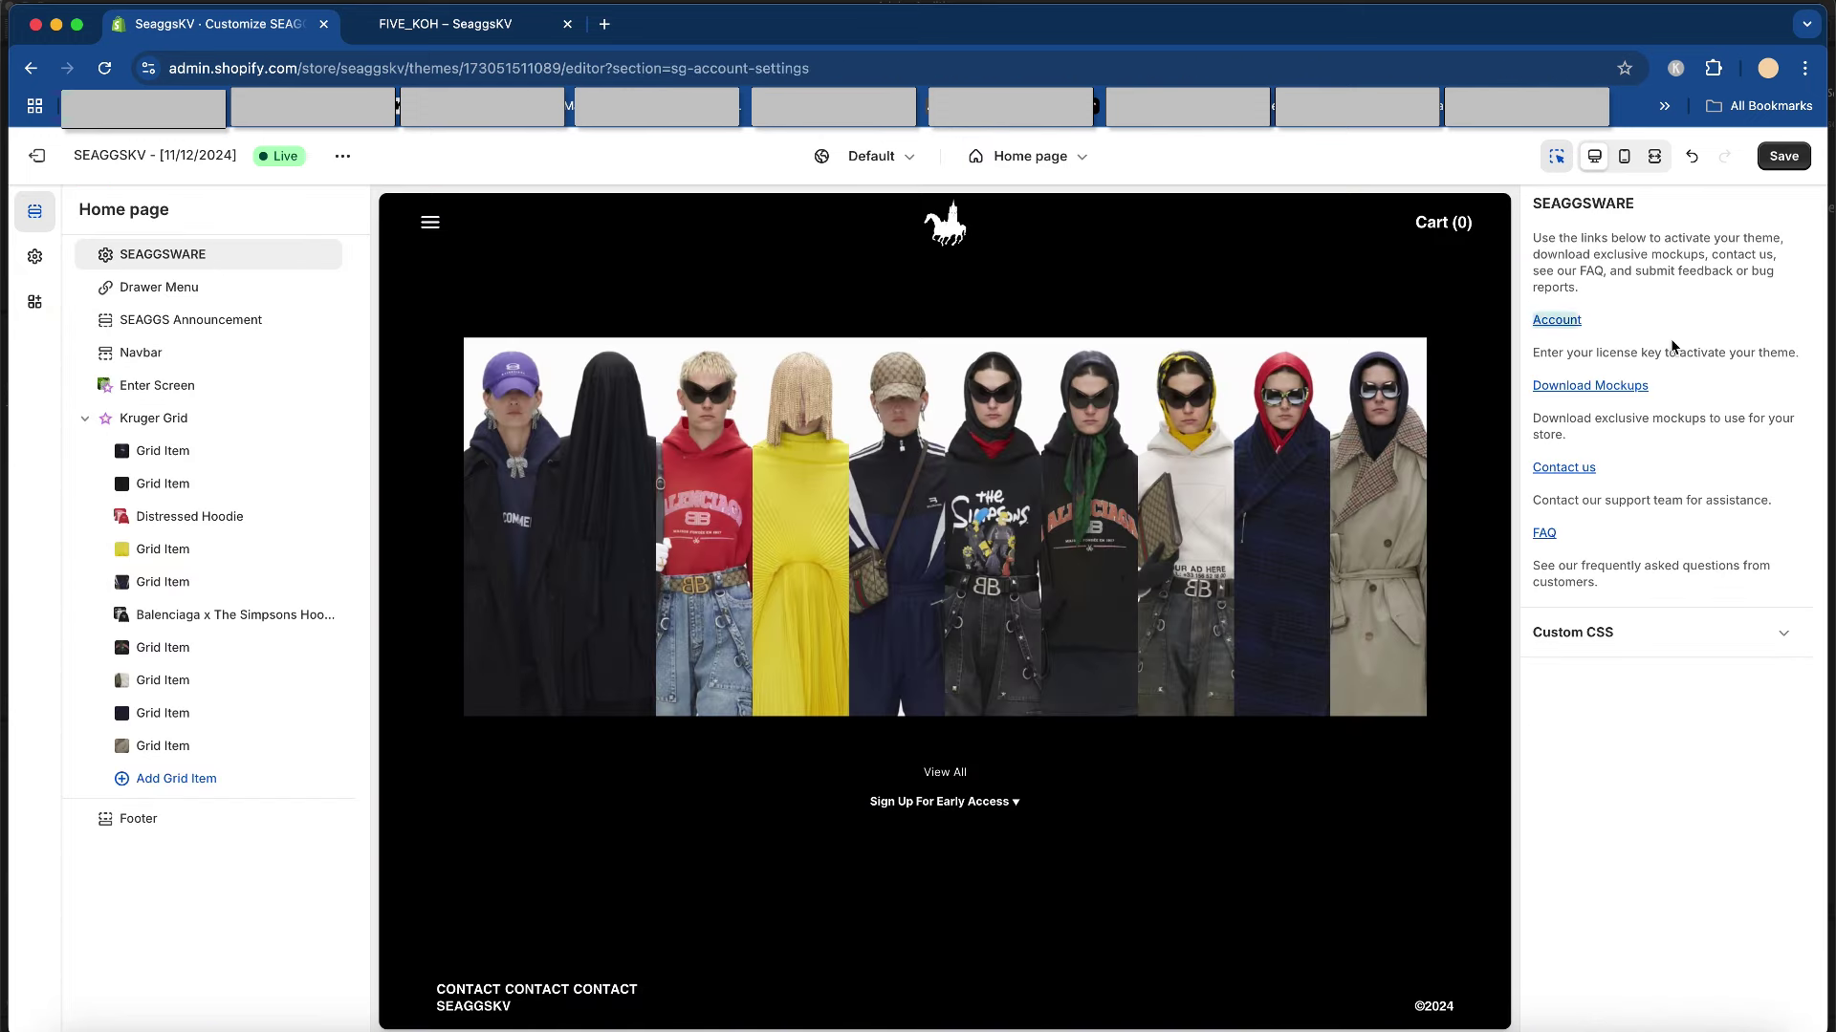
pyautogui.moveTo(1673, 346); pyautogui.dragTo(1786, 382)
pyautogui.click(1768, 394)
# - Set the Drawer Menu's Glass Frost Effect to Dark Frost, save, and preview the drawer again
pyautogui.click(164, 295)
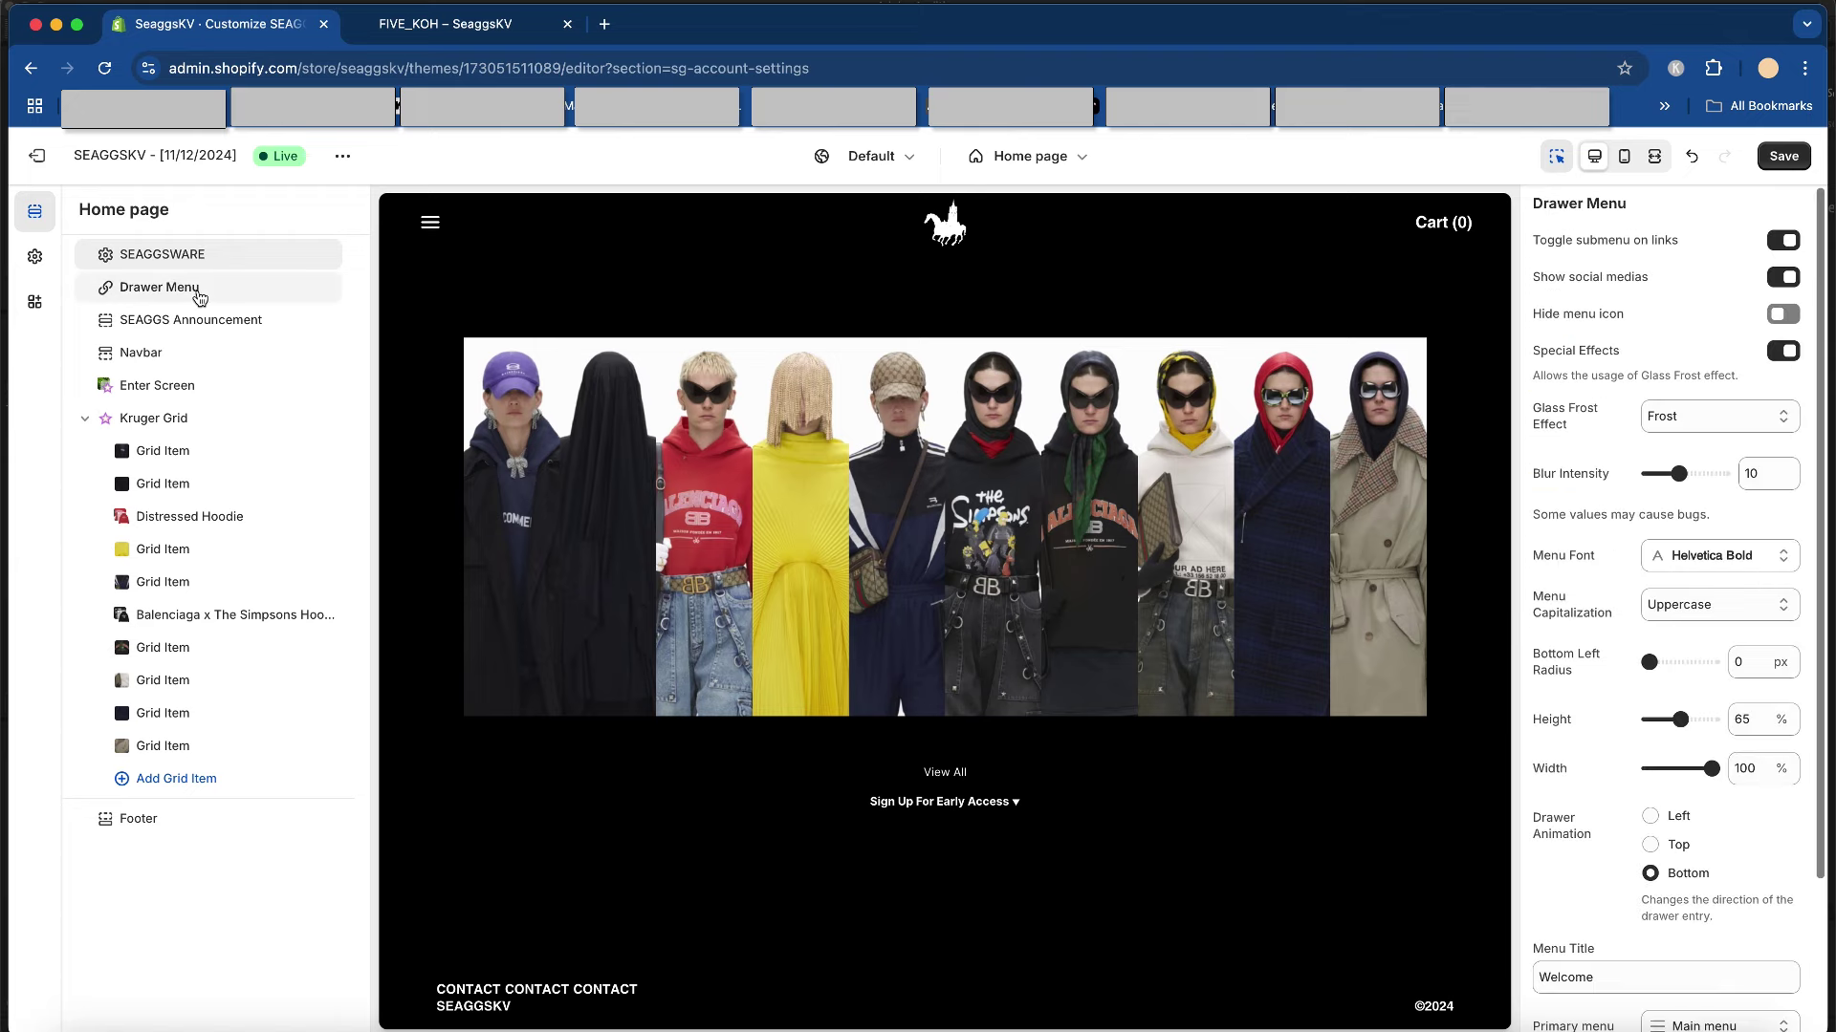
pyautogui.scroll(-3, 1768, 382)
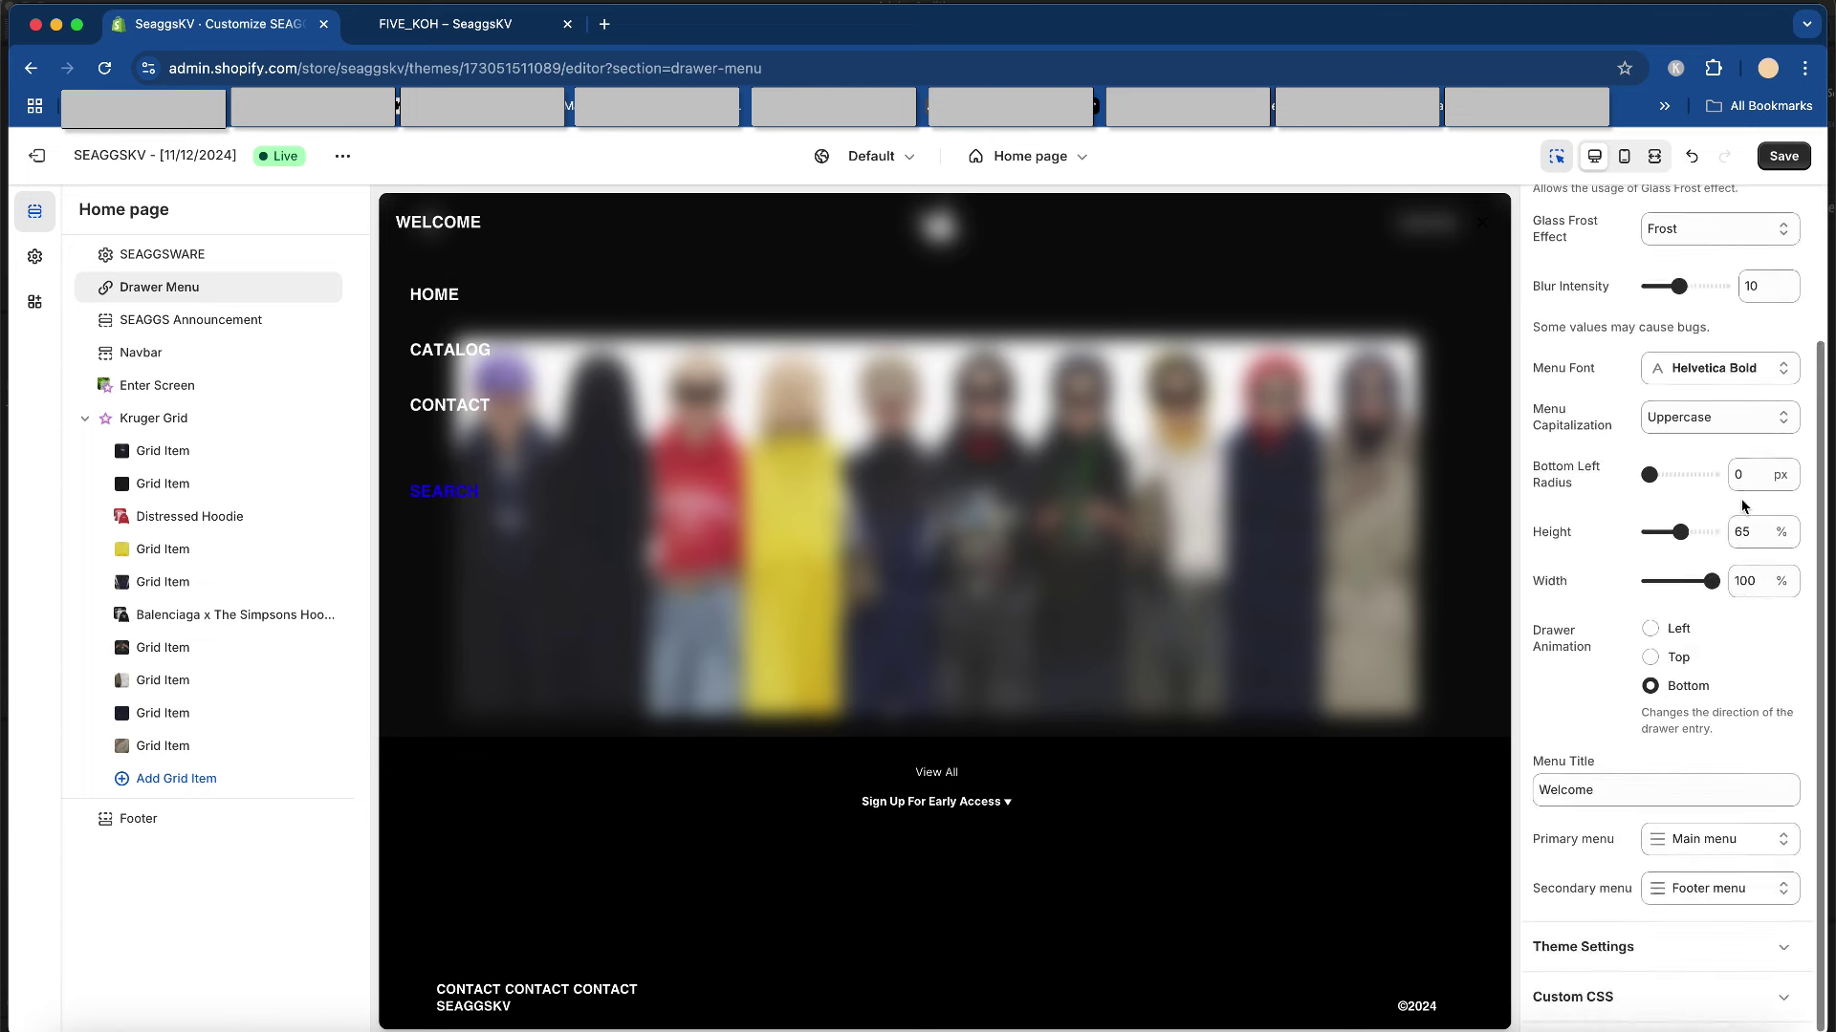
pyautogui.scroll(3, 1768, 382)
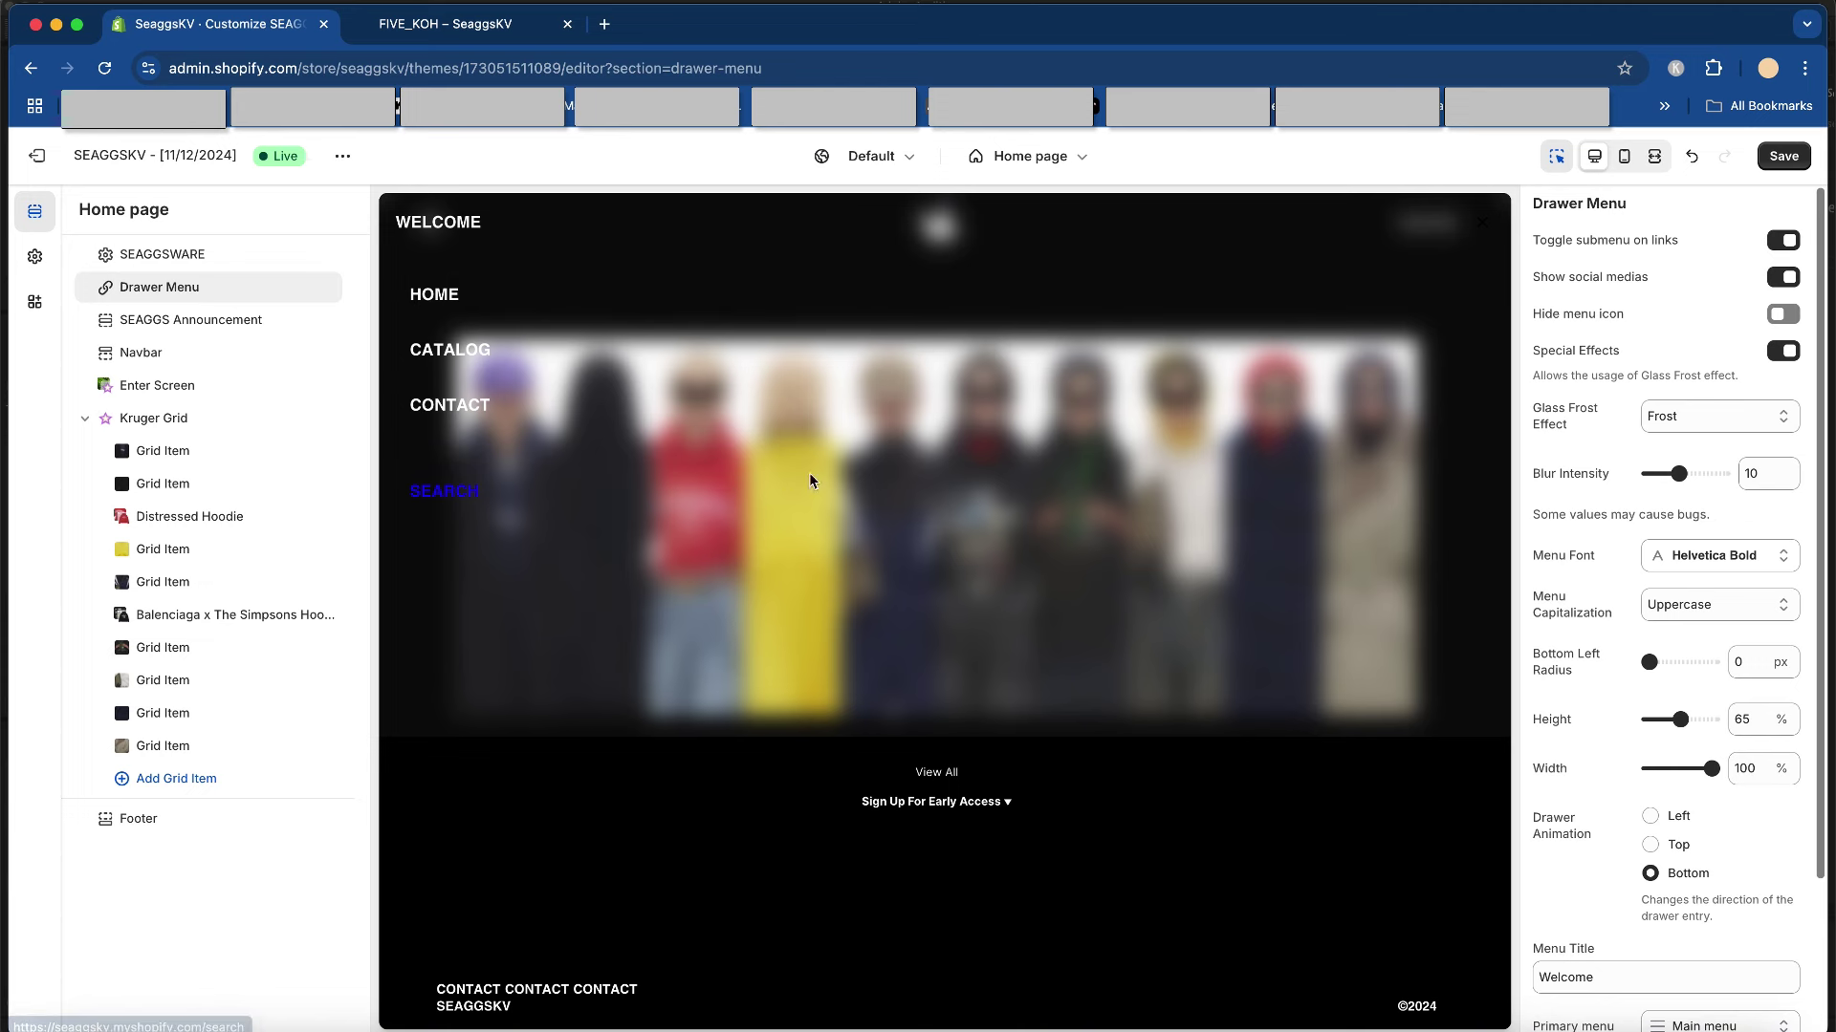
pyautogui.click(1753, 427)
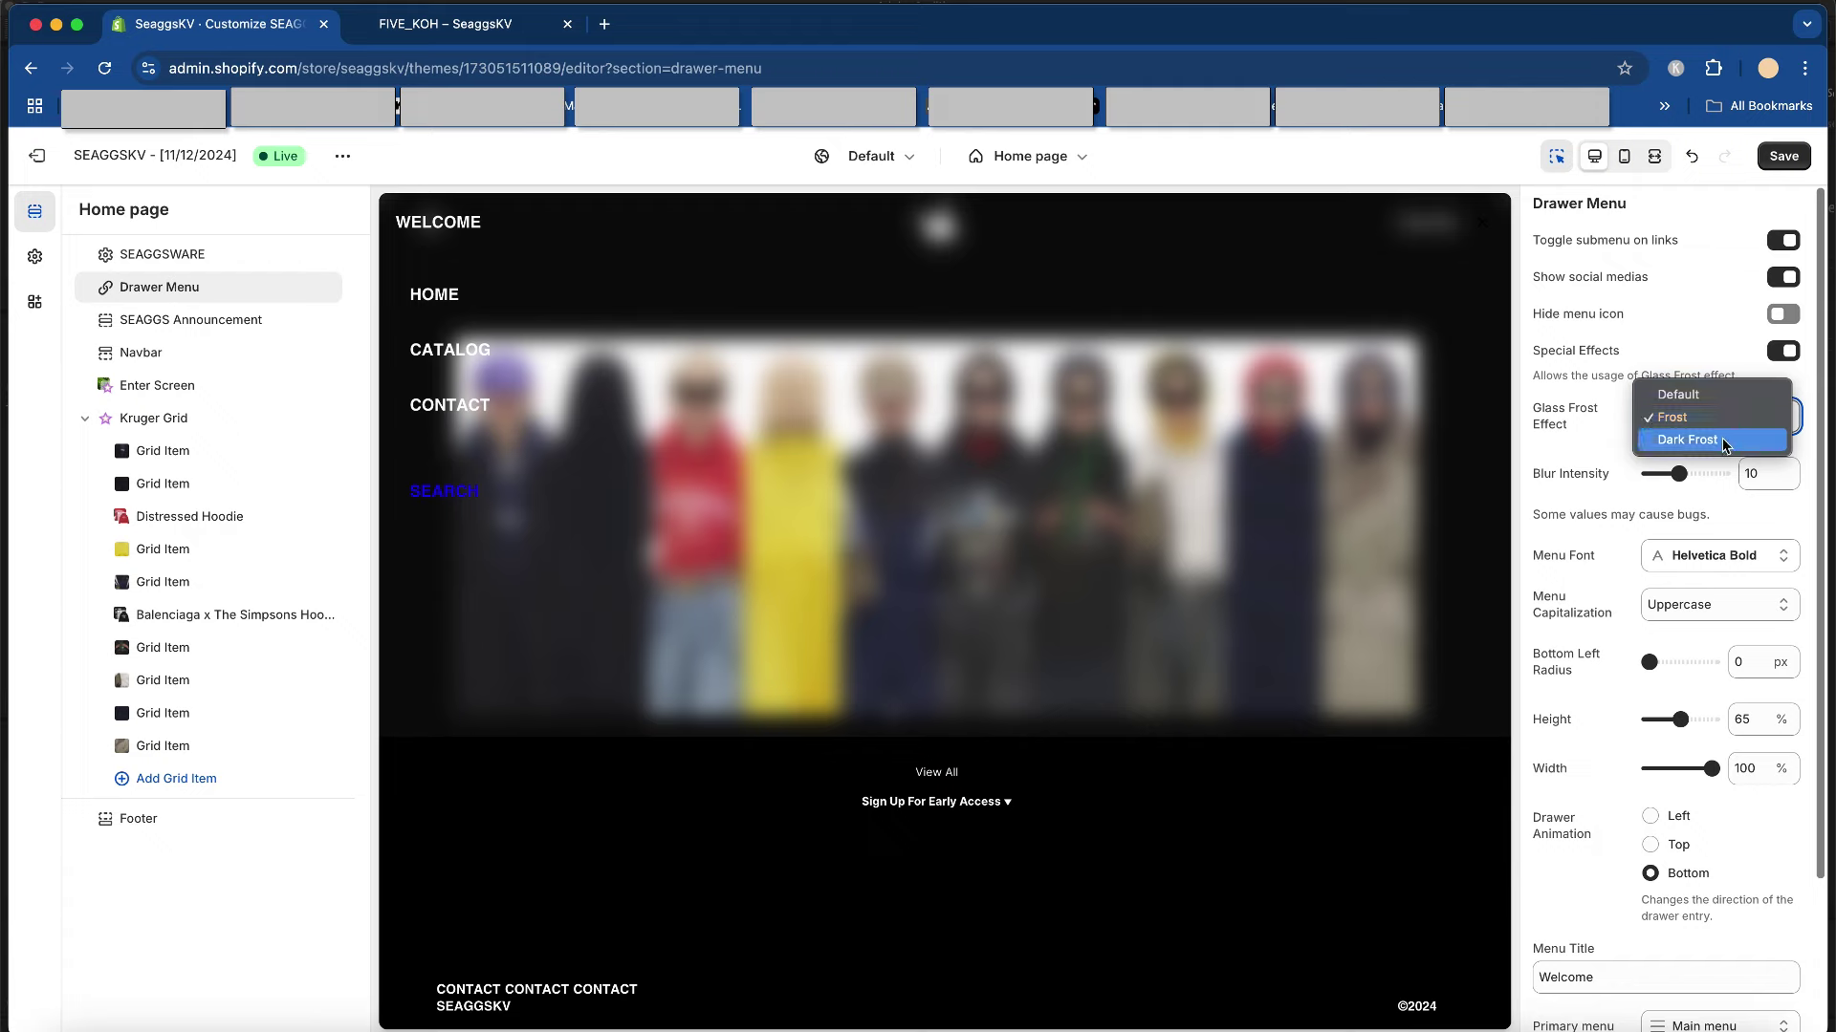
pyautogui.click(1723, 438)
pyautogui.click(1797, 168)
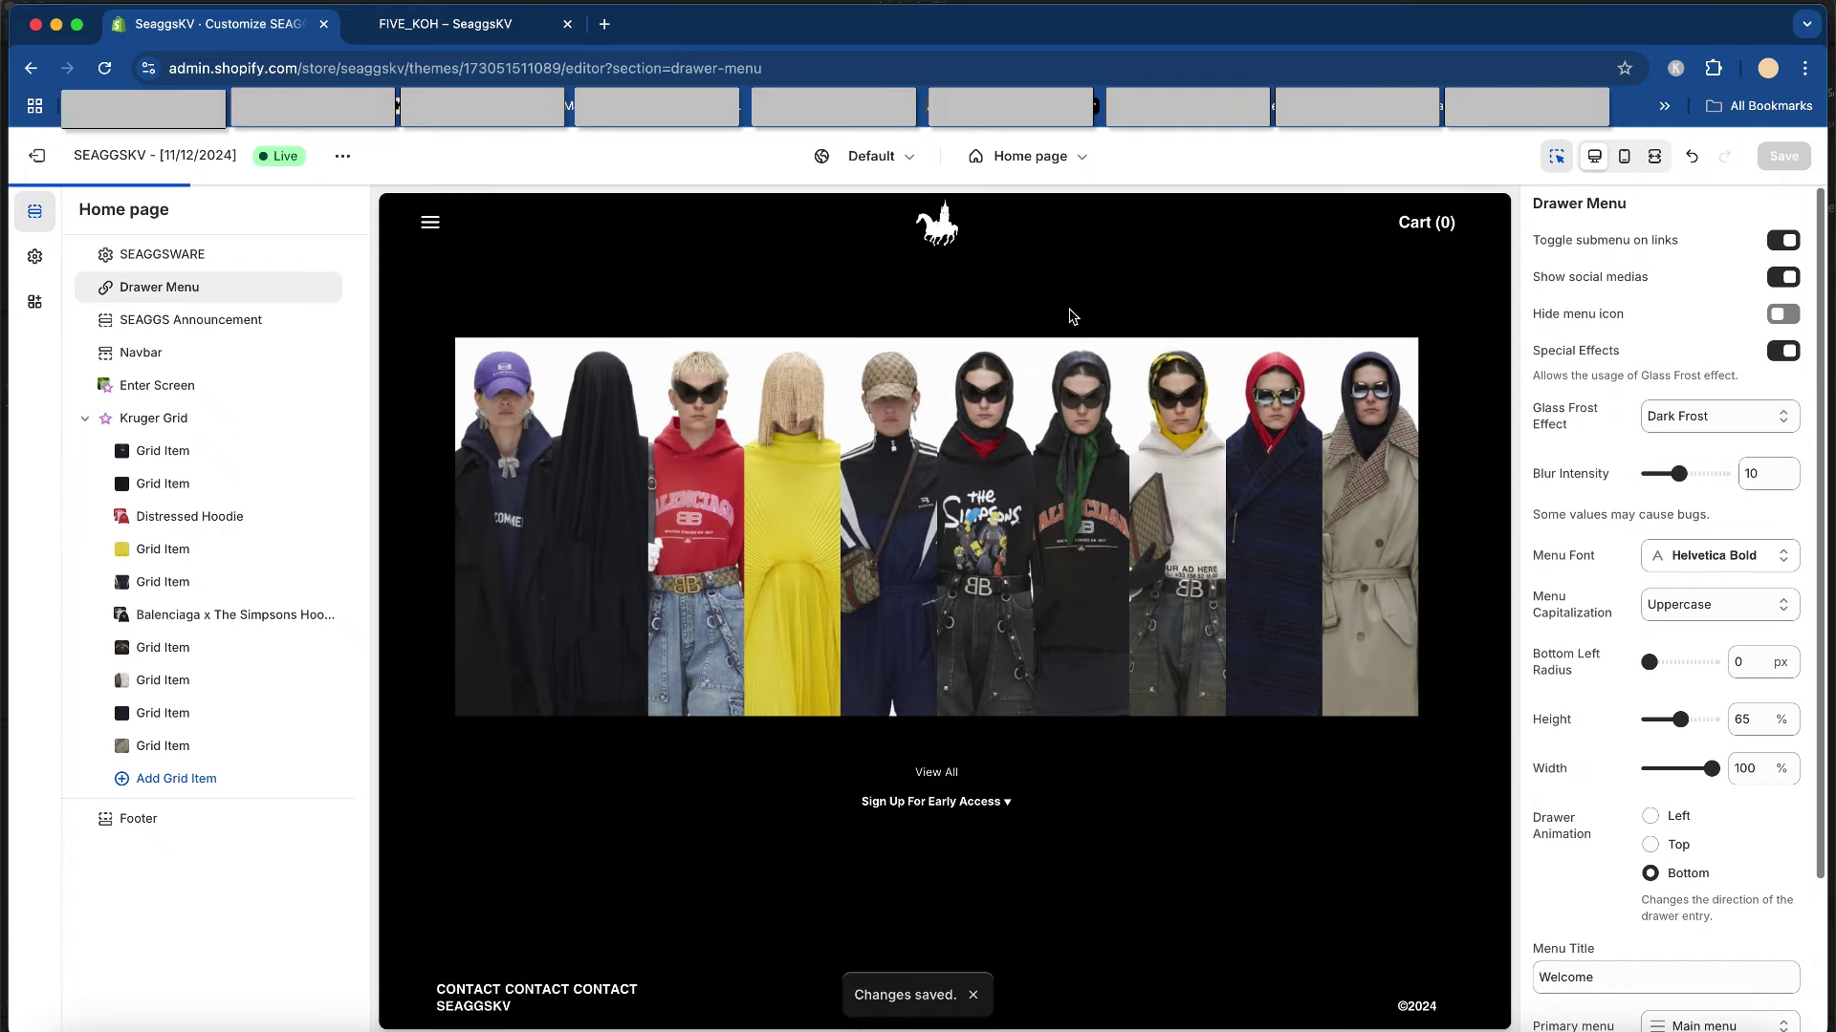
pyautogui.click(194, 287)
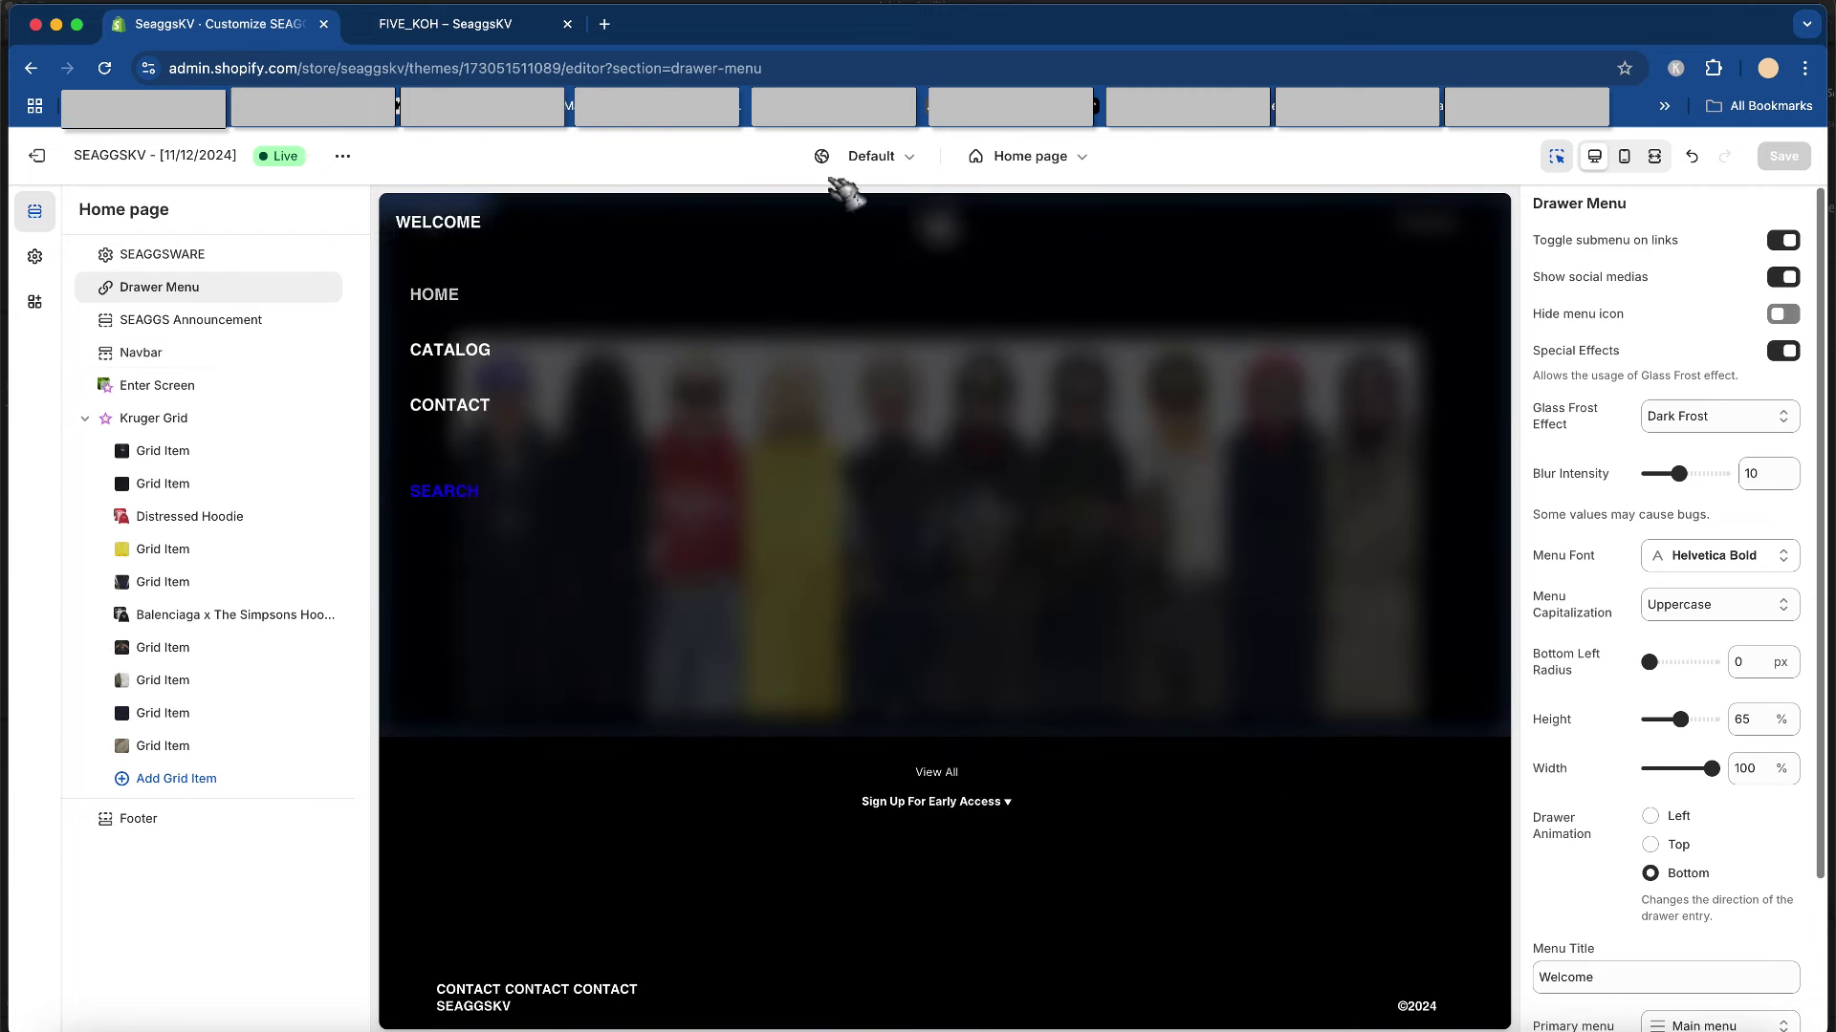
# - Change the Drawer Menu's Menu Title to "hi", save, and preview the drawer
pyautogui.scroll(-3, 1725, 519)
pyautogui.doubleClick(1635, 786)
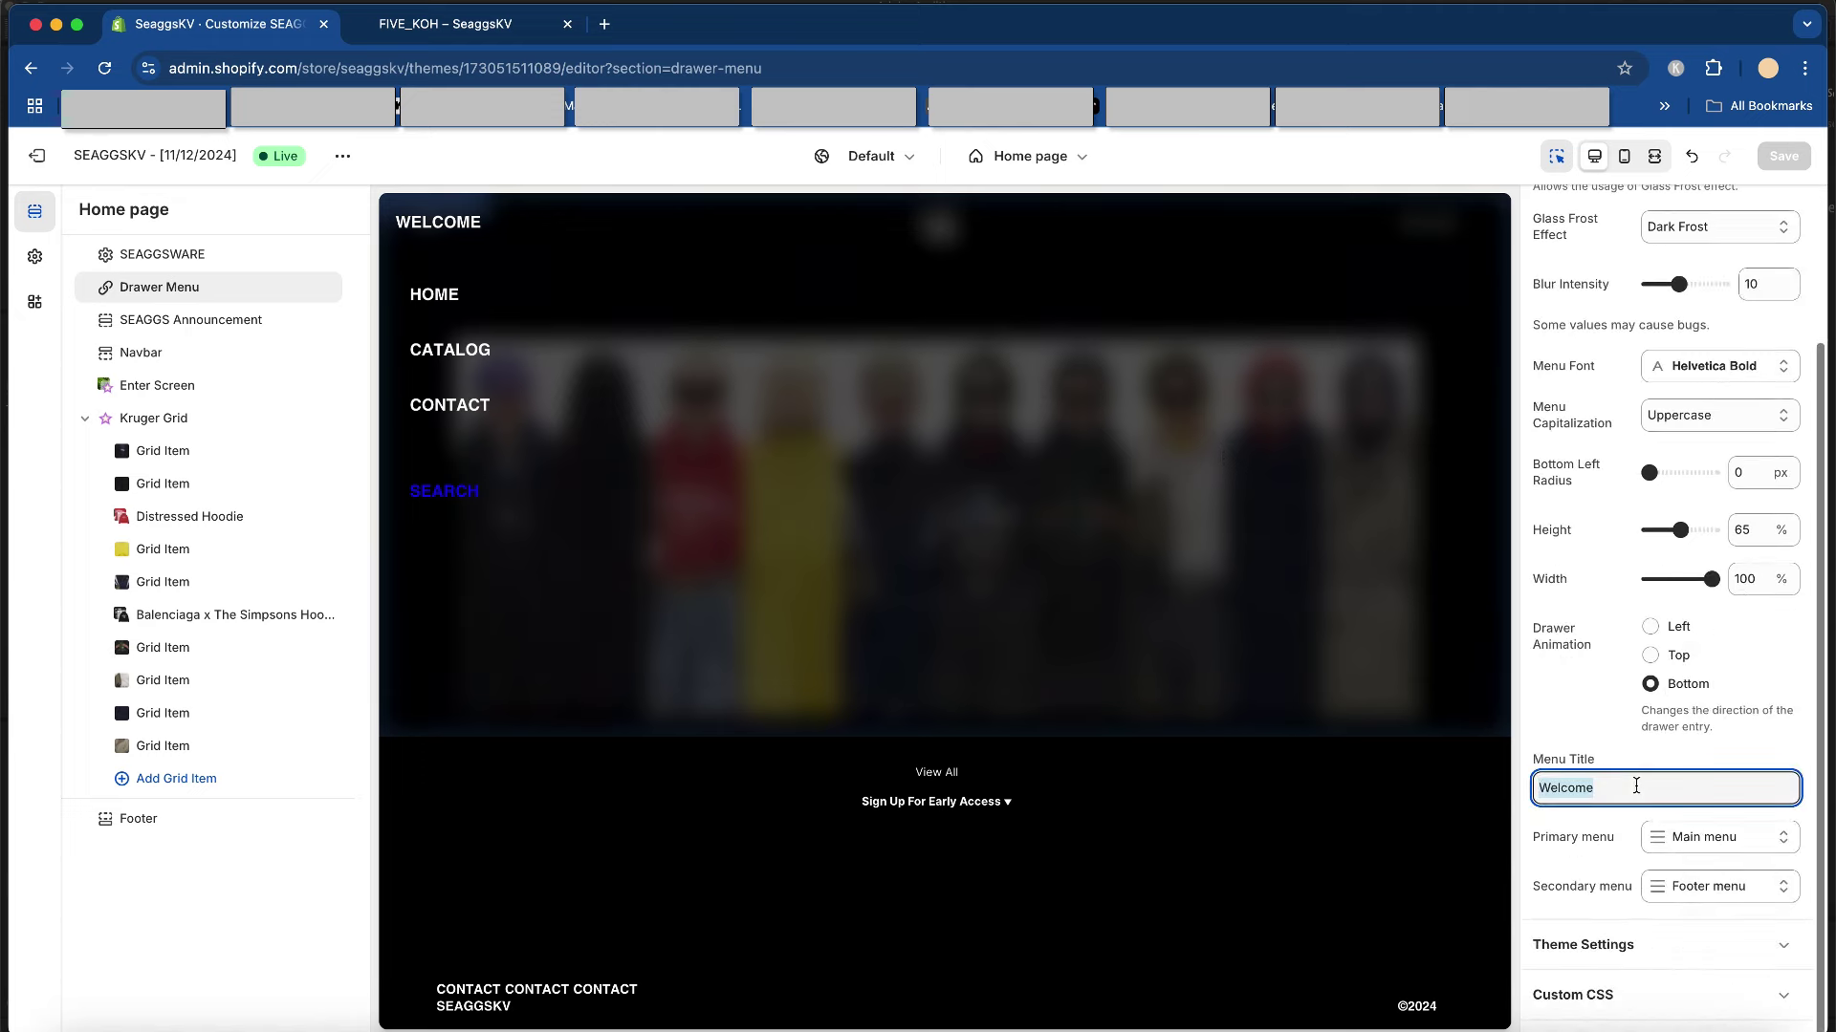
pyautogui.write('hi')
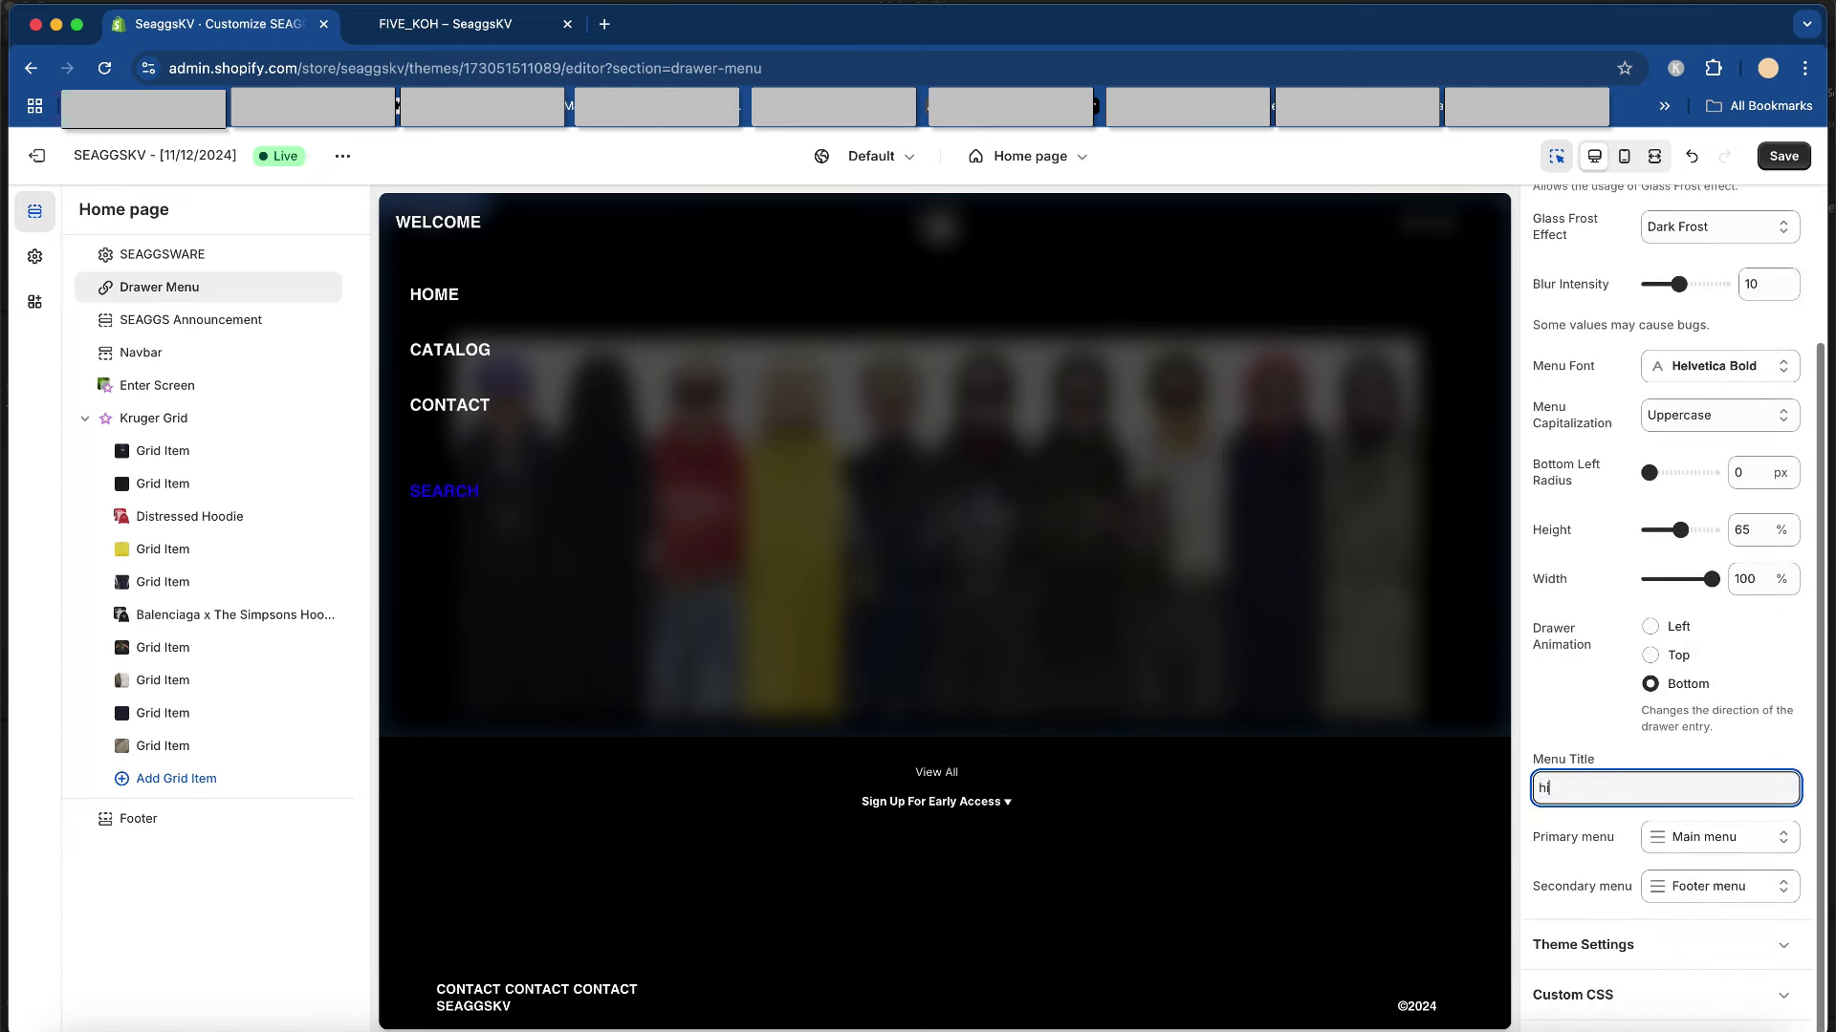
pyautogui.click(1795, 169)
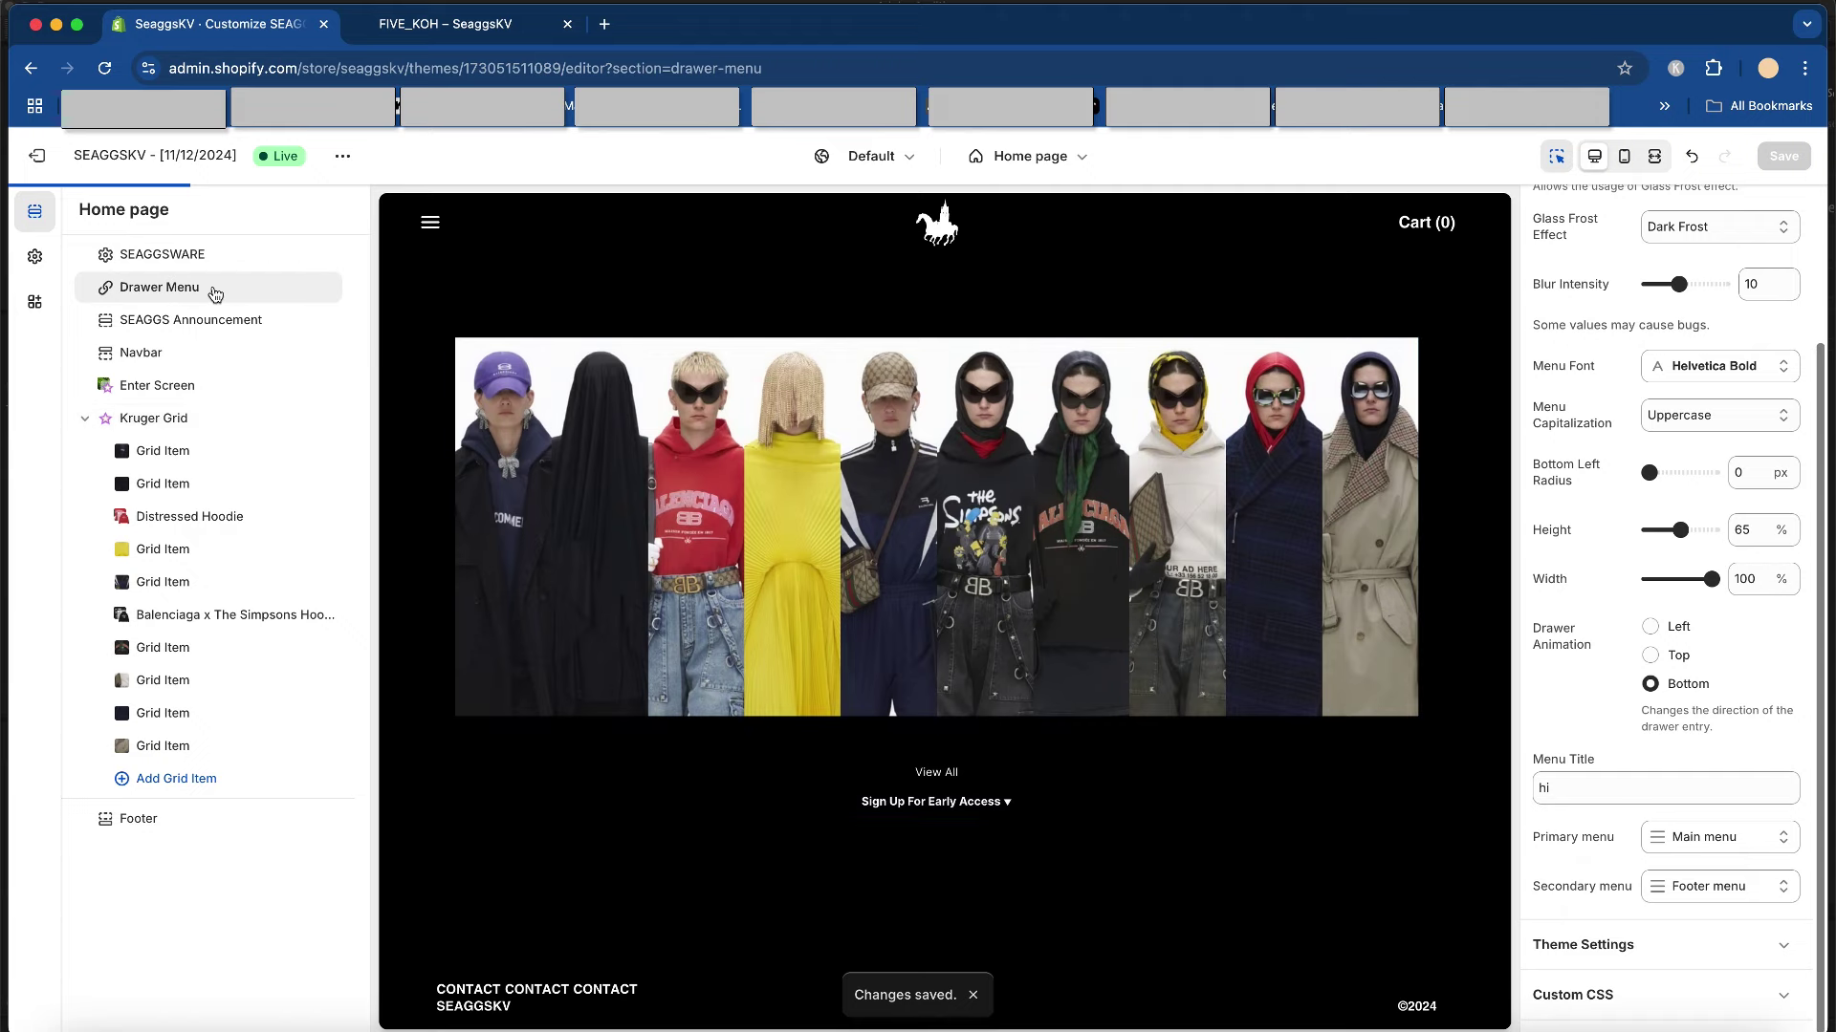
pyautogui.click(215, 289)
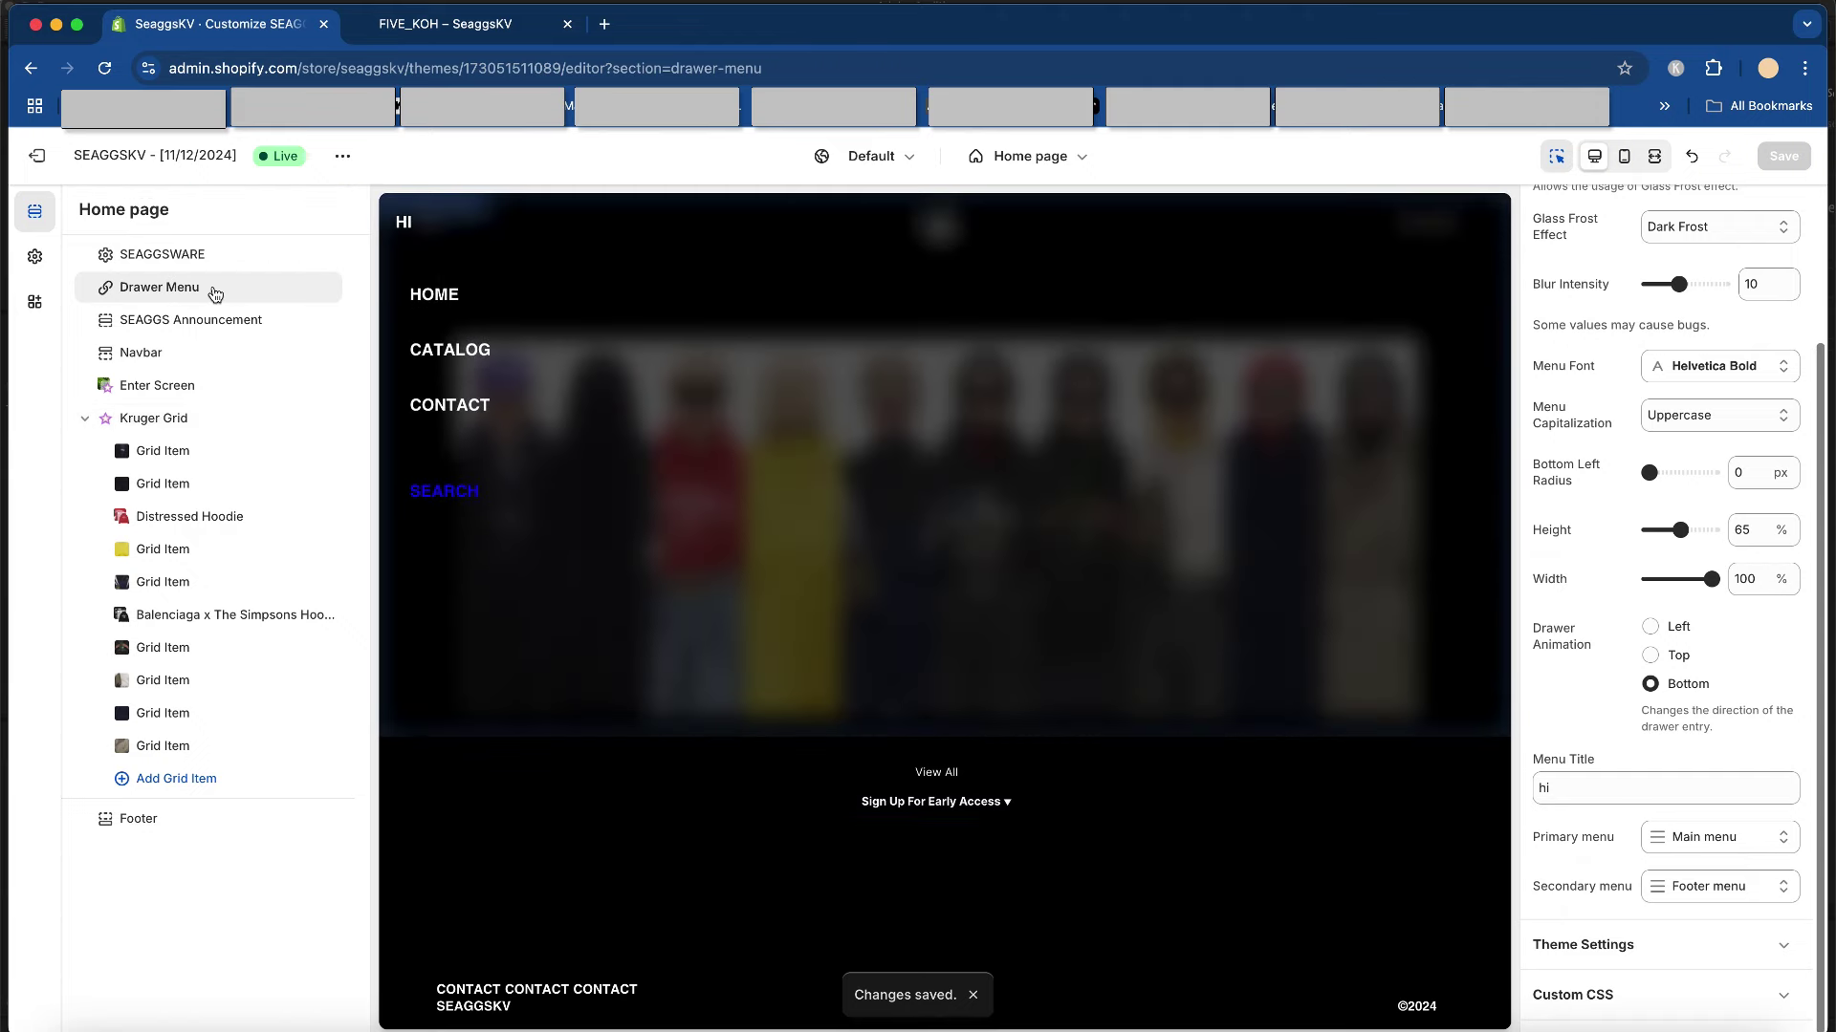
# - View the SEAGGS Announcement settings, and enable the Enter Screen under SEAGGS Extra Screens in the theme settings and save
pyautogui.click(218, 325)
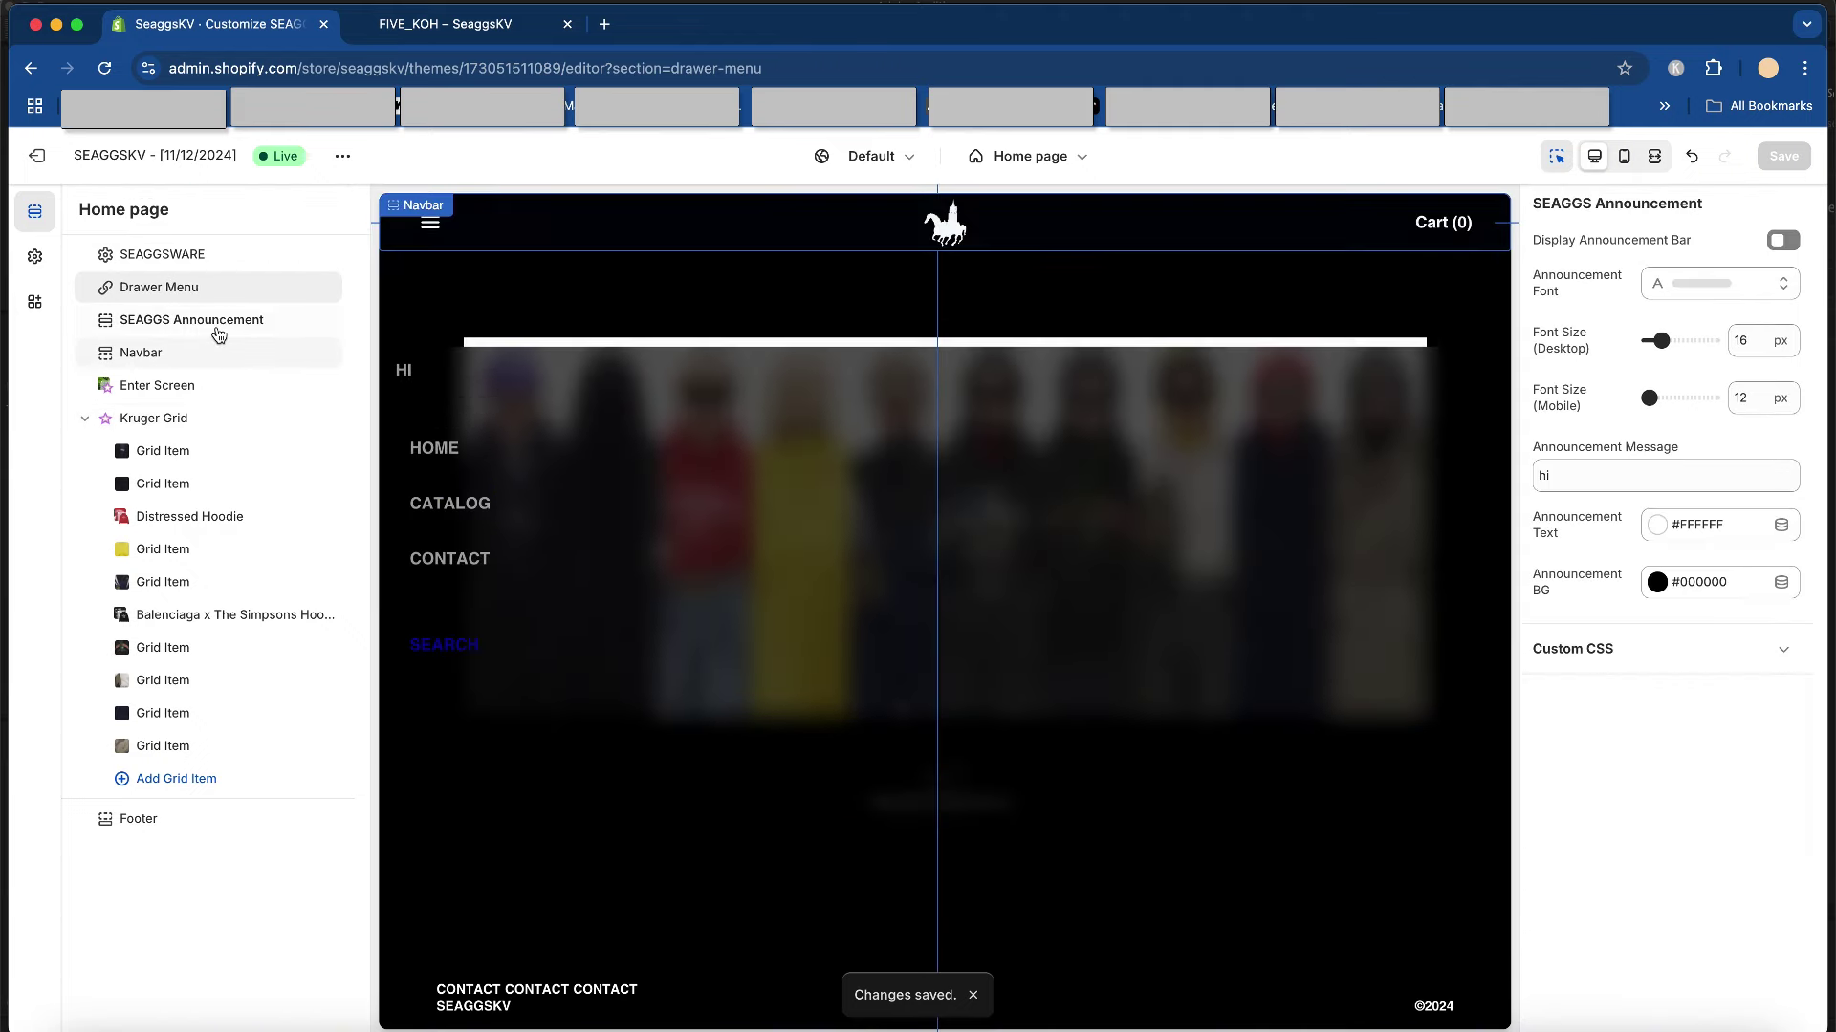
pyautogui.click(44, 259)
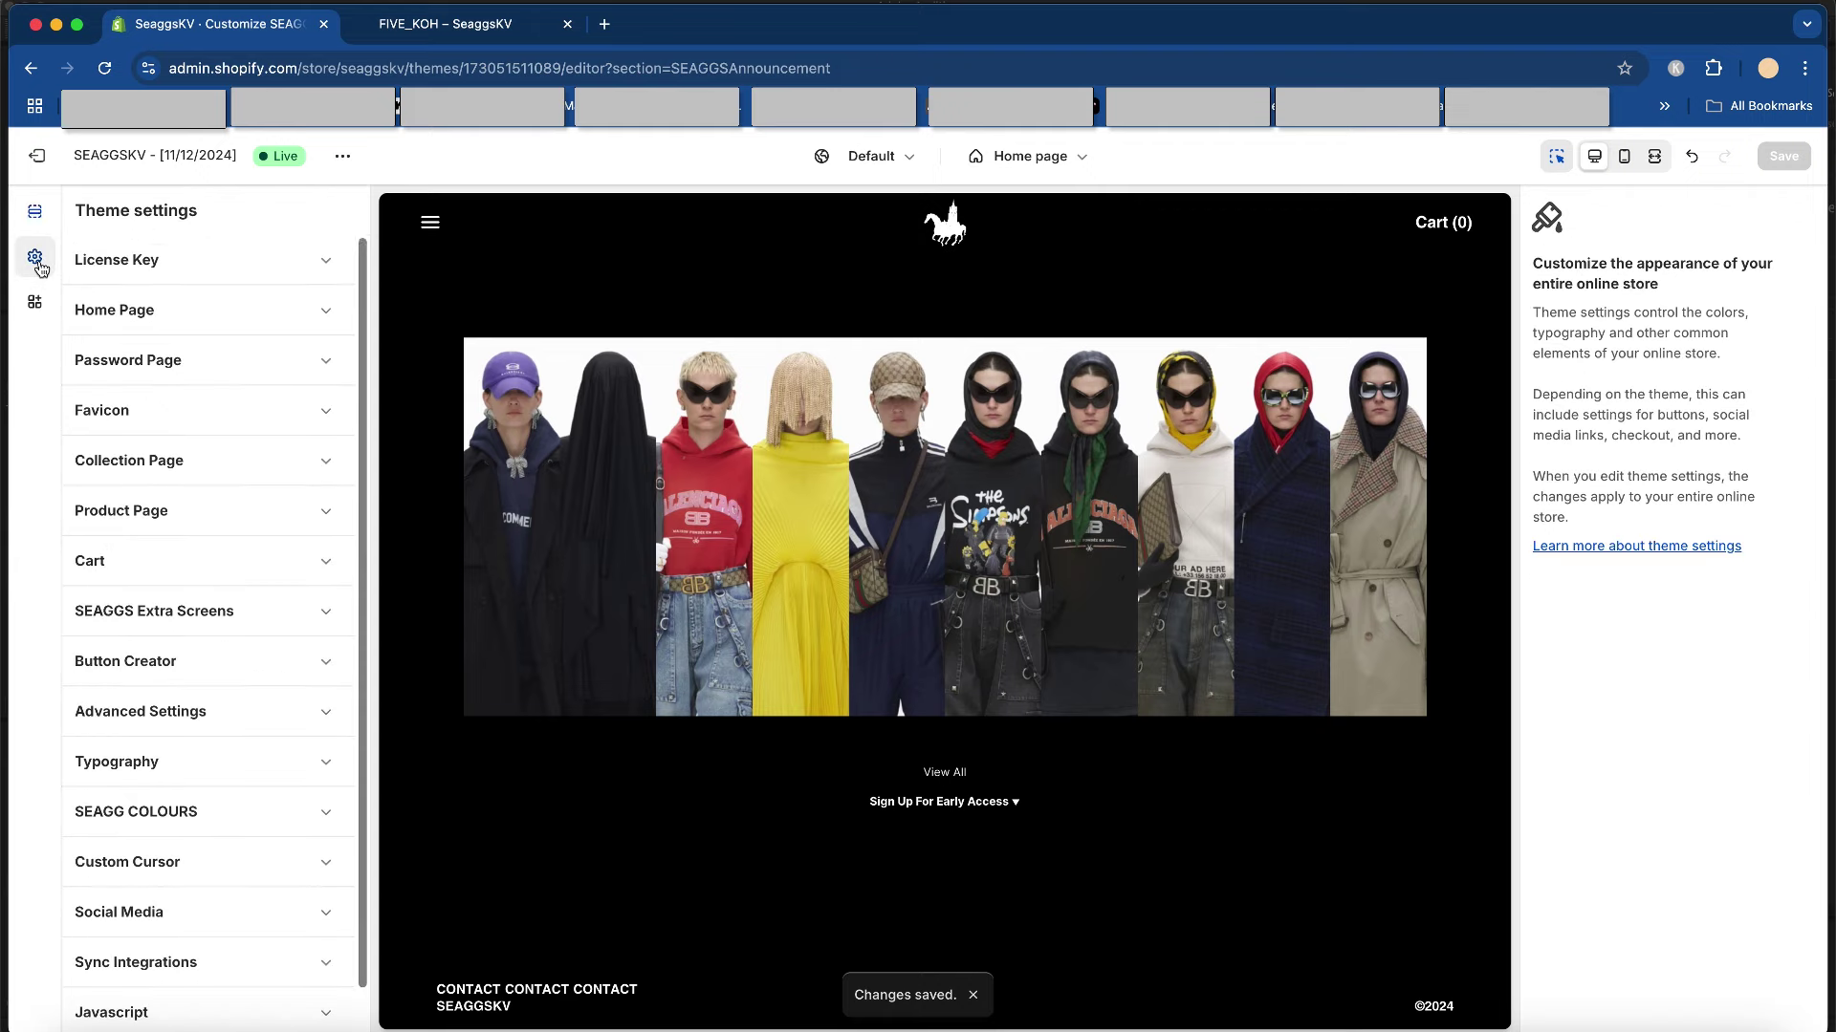
pyautogui.scroll(-1, 258, 587)
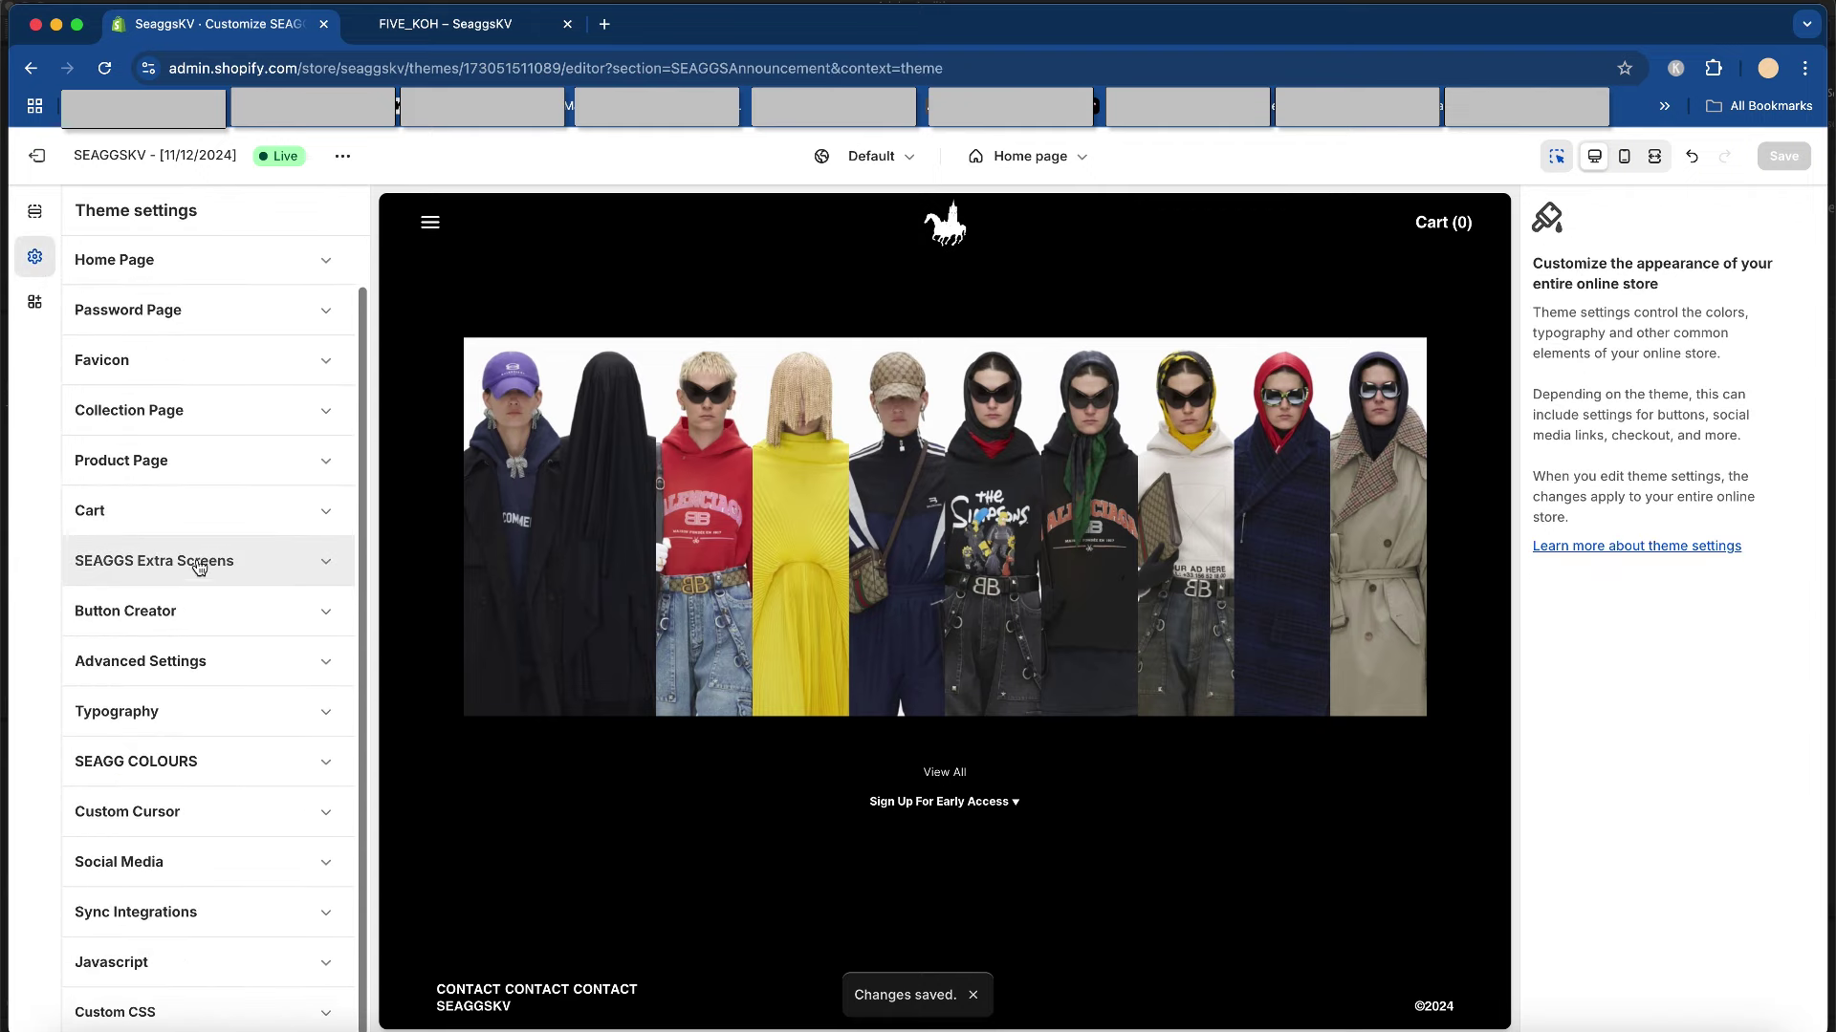
pyautogui.click(220, 570)
pyautogui.scroll(-3, 257, 664)
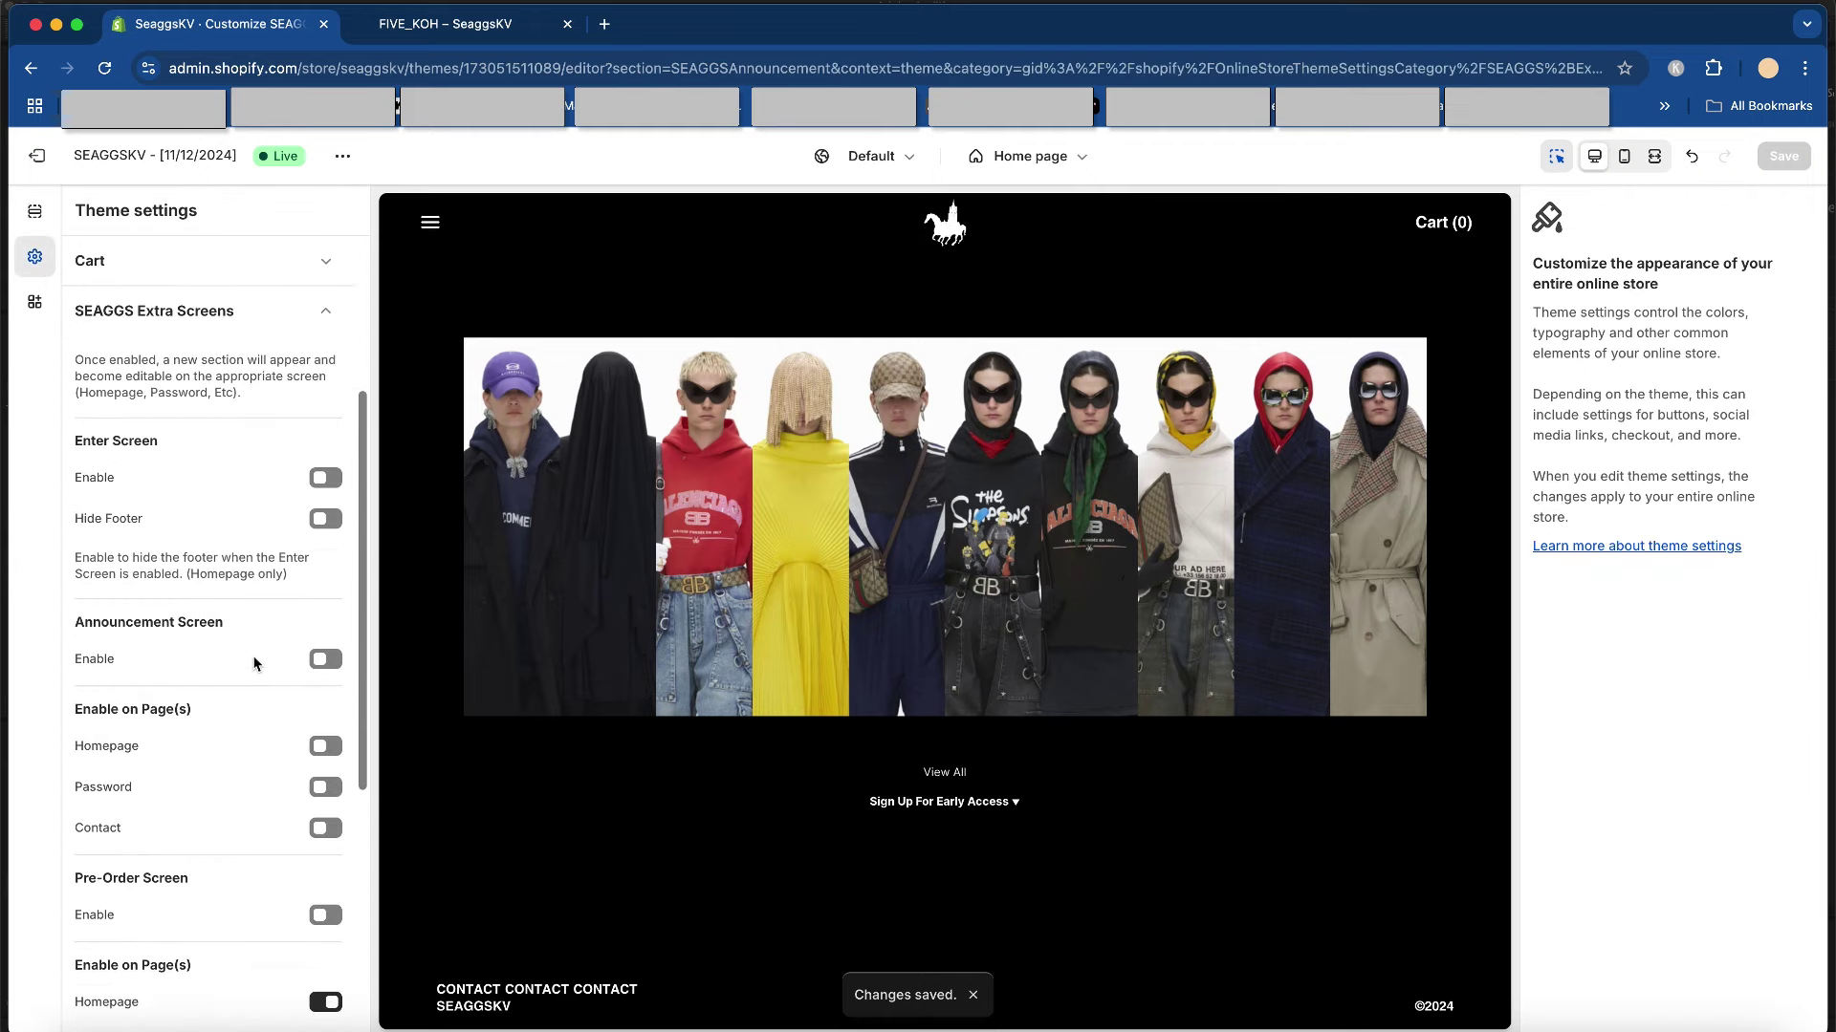
pyautogui.click(326, 478)
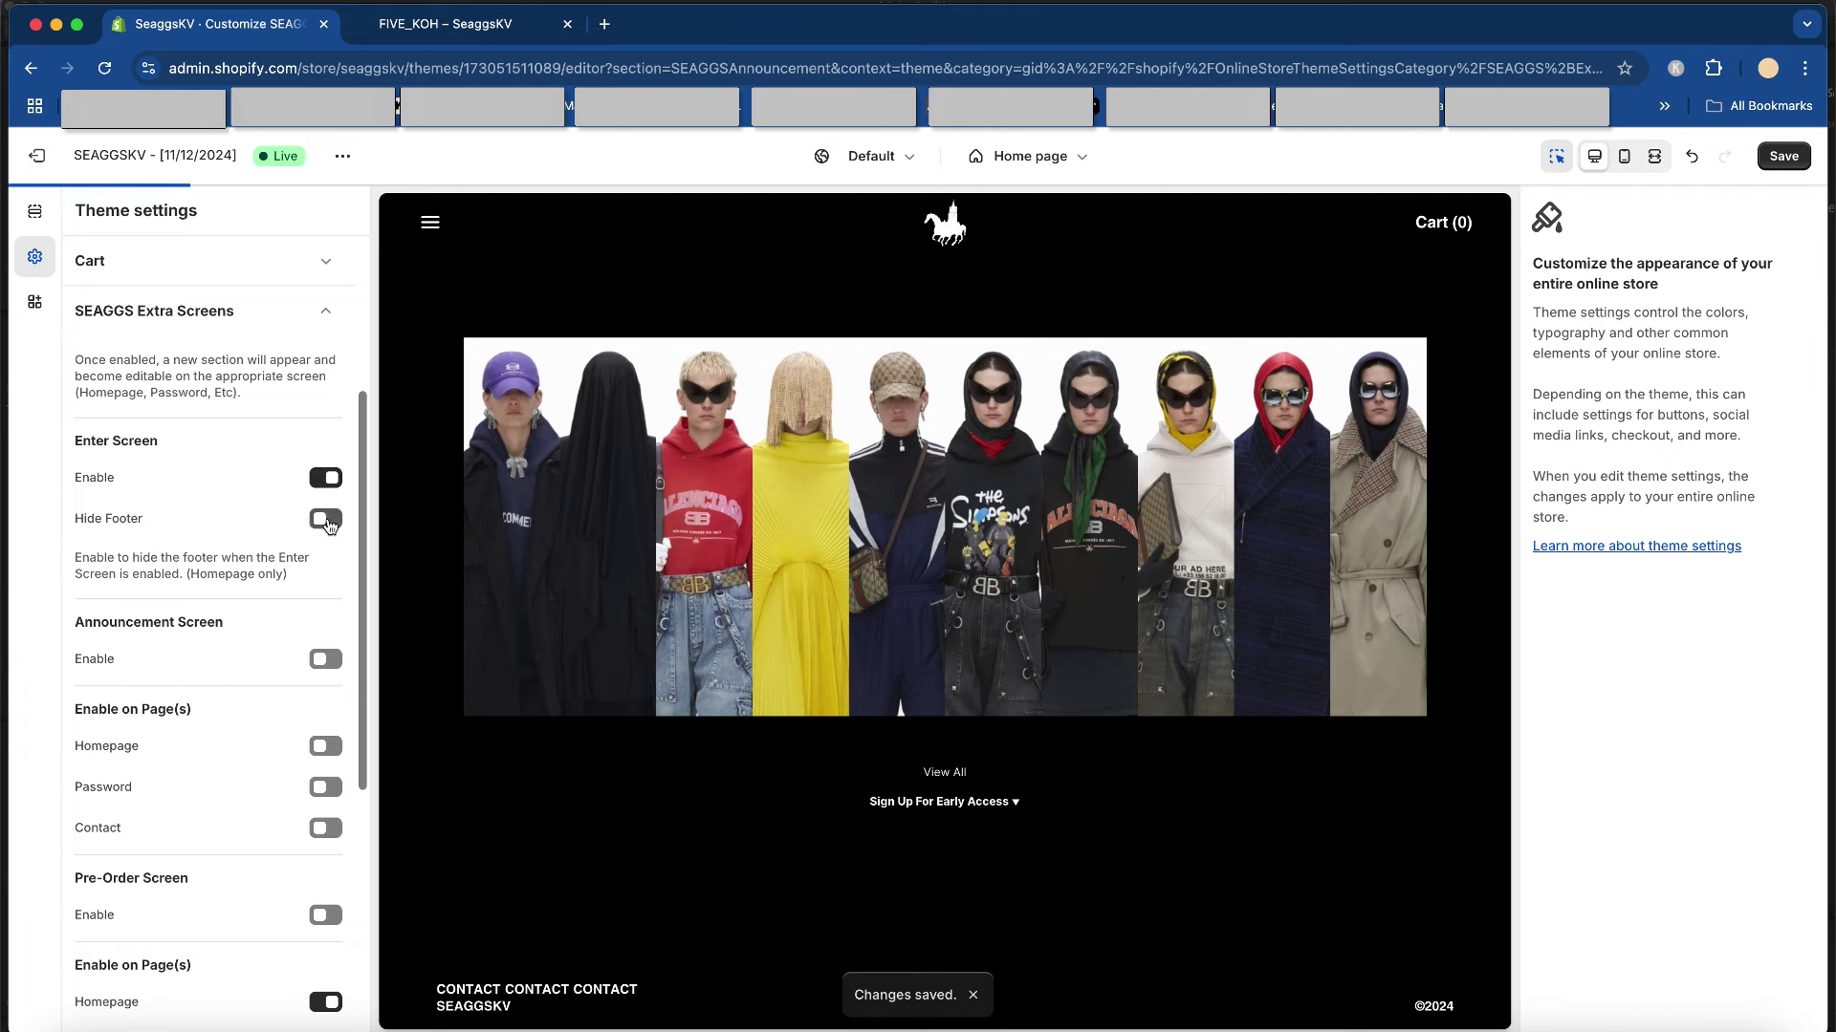
pyautogui.click(1784, 157)
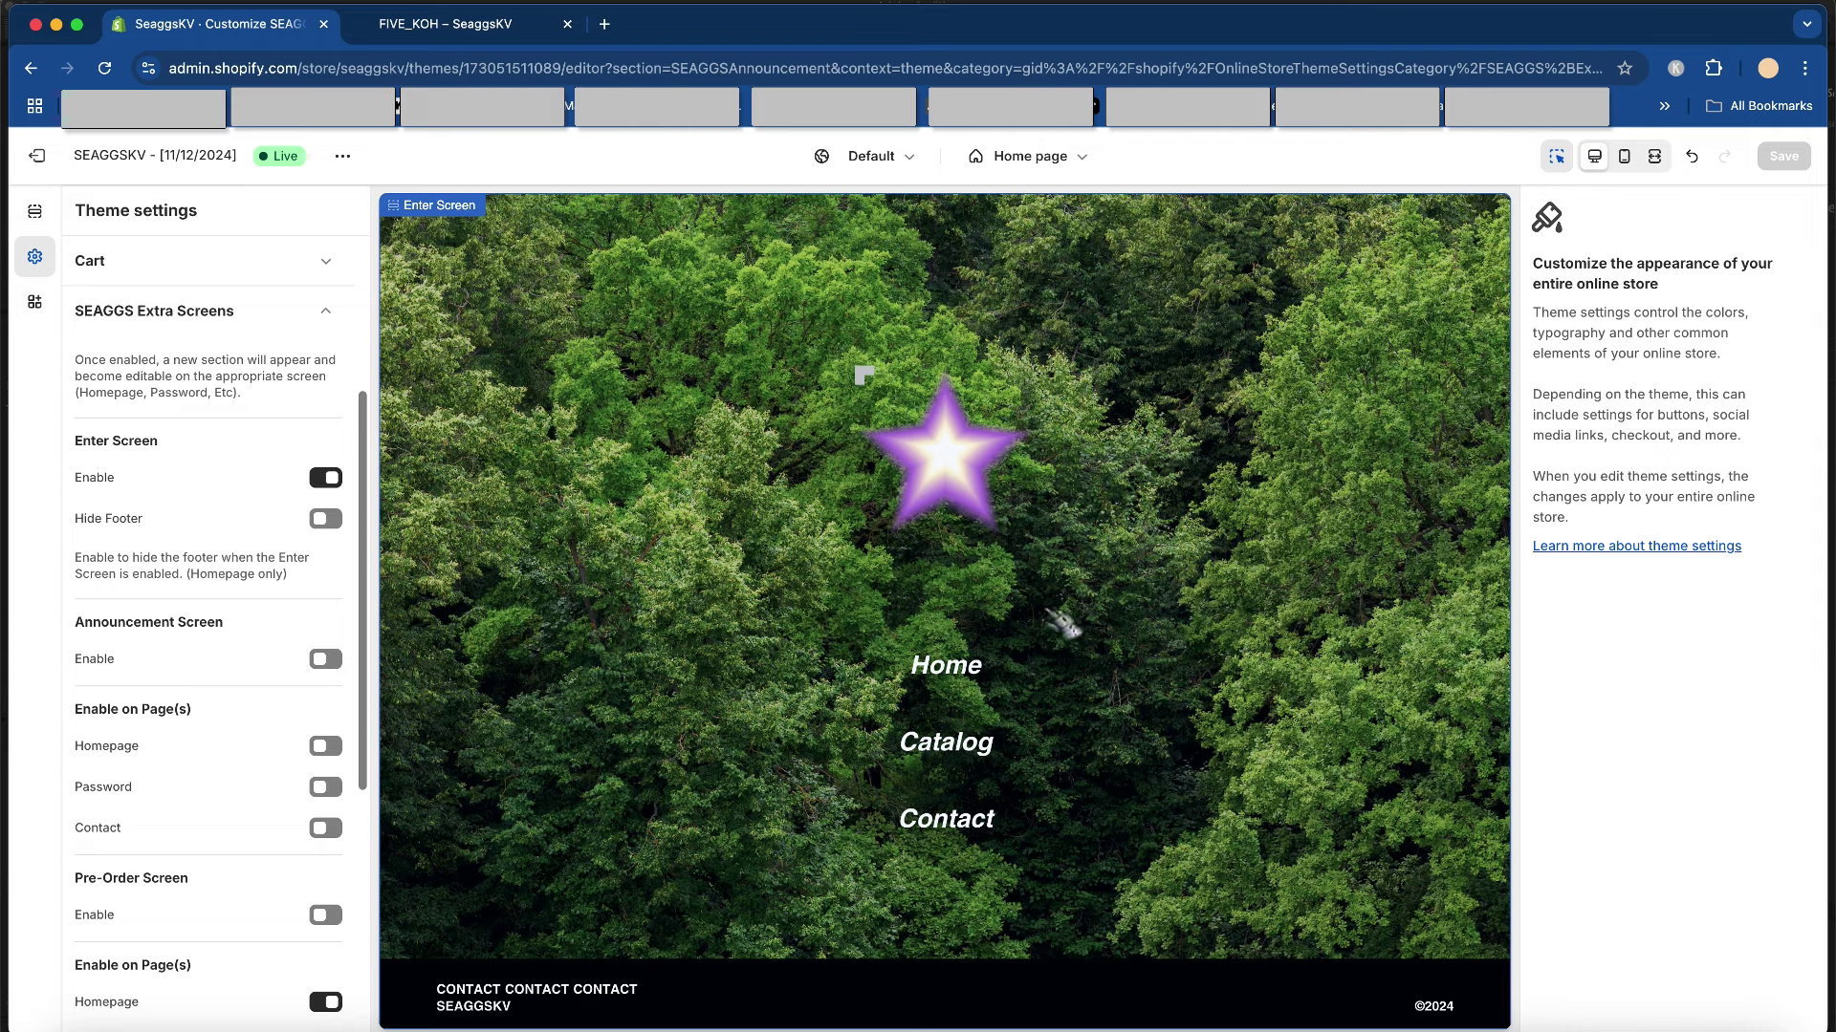
# - View the Enter Screen section's settings and disable the Enter Screen in the SEAGGS Extra Screens theme settings
pyautogui.click(1061, 623)
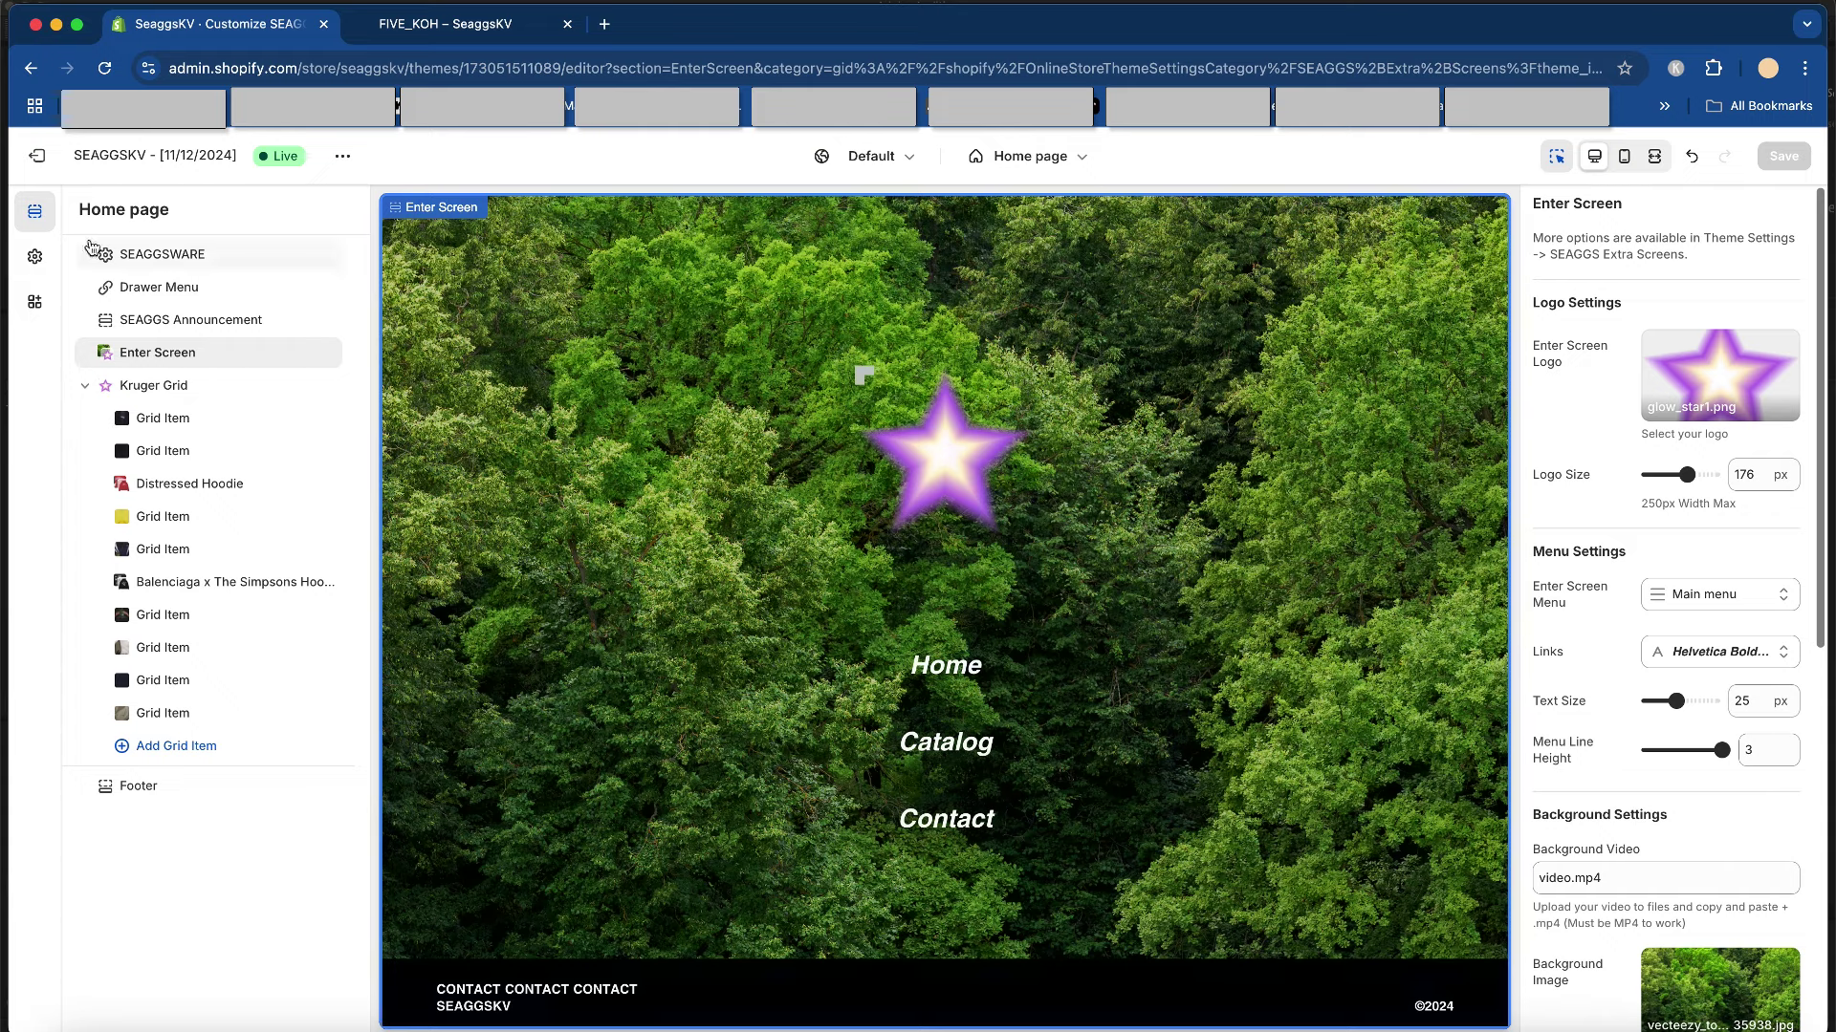
pyautogui.click(34, 256)
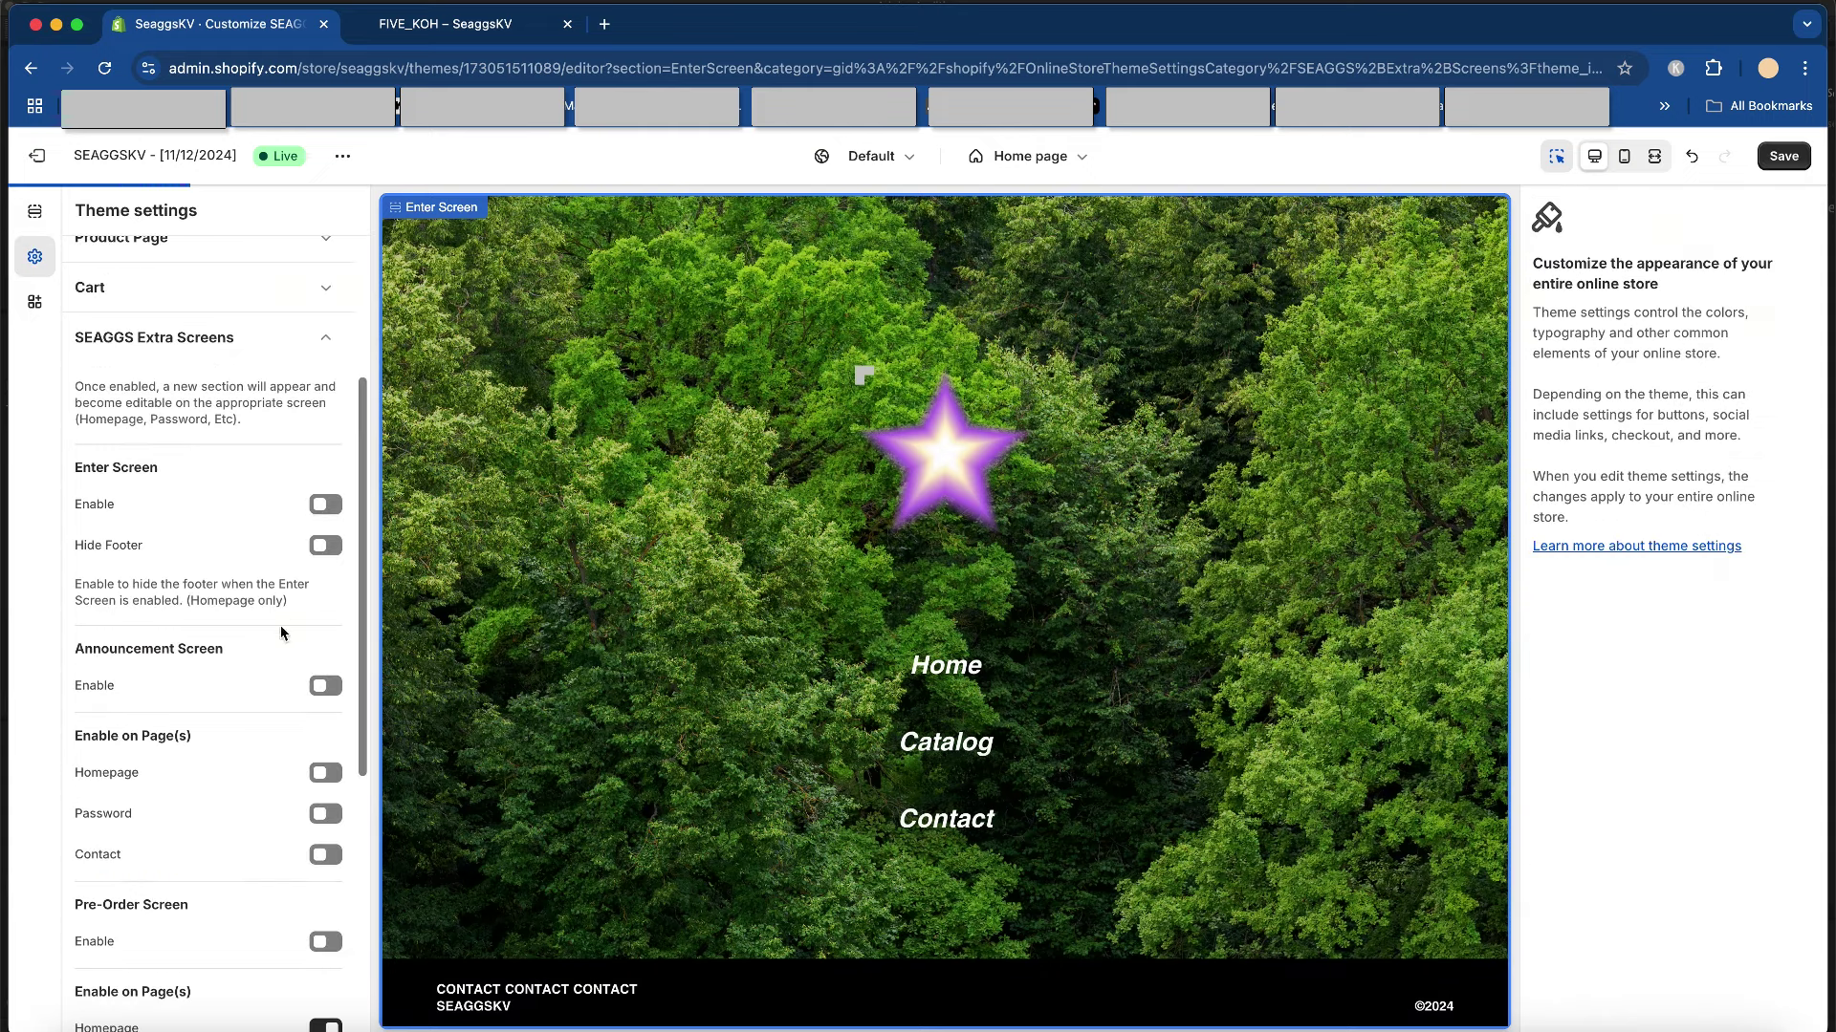
# - Turn off the Pre-Order Screen's Homepage option and enable the Announcement Screen on the Homepage
pyautogui.scroll(-3, 329, 635)
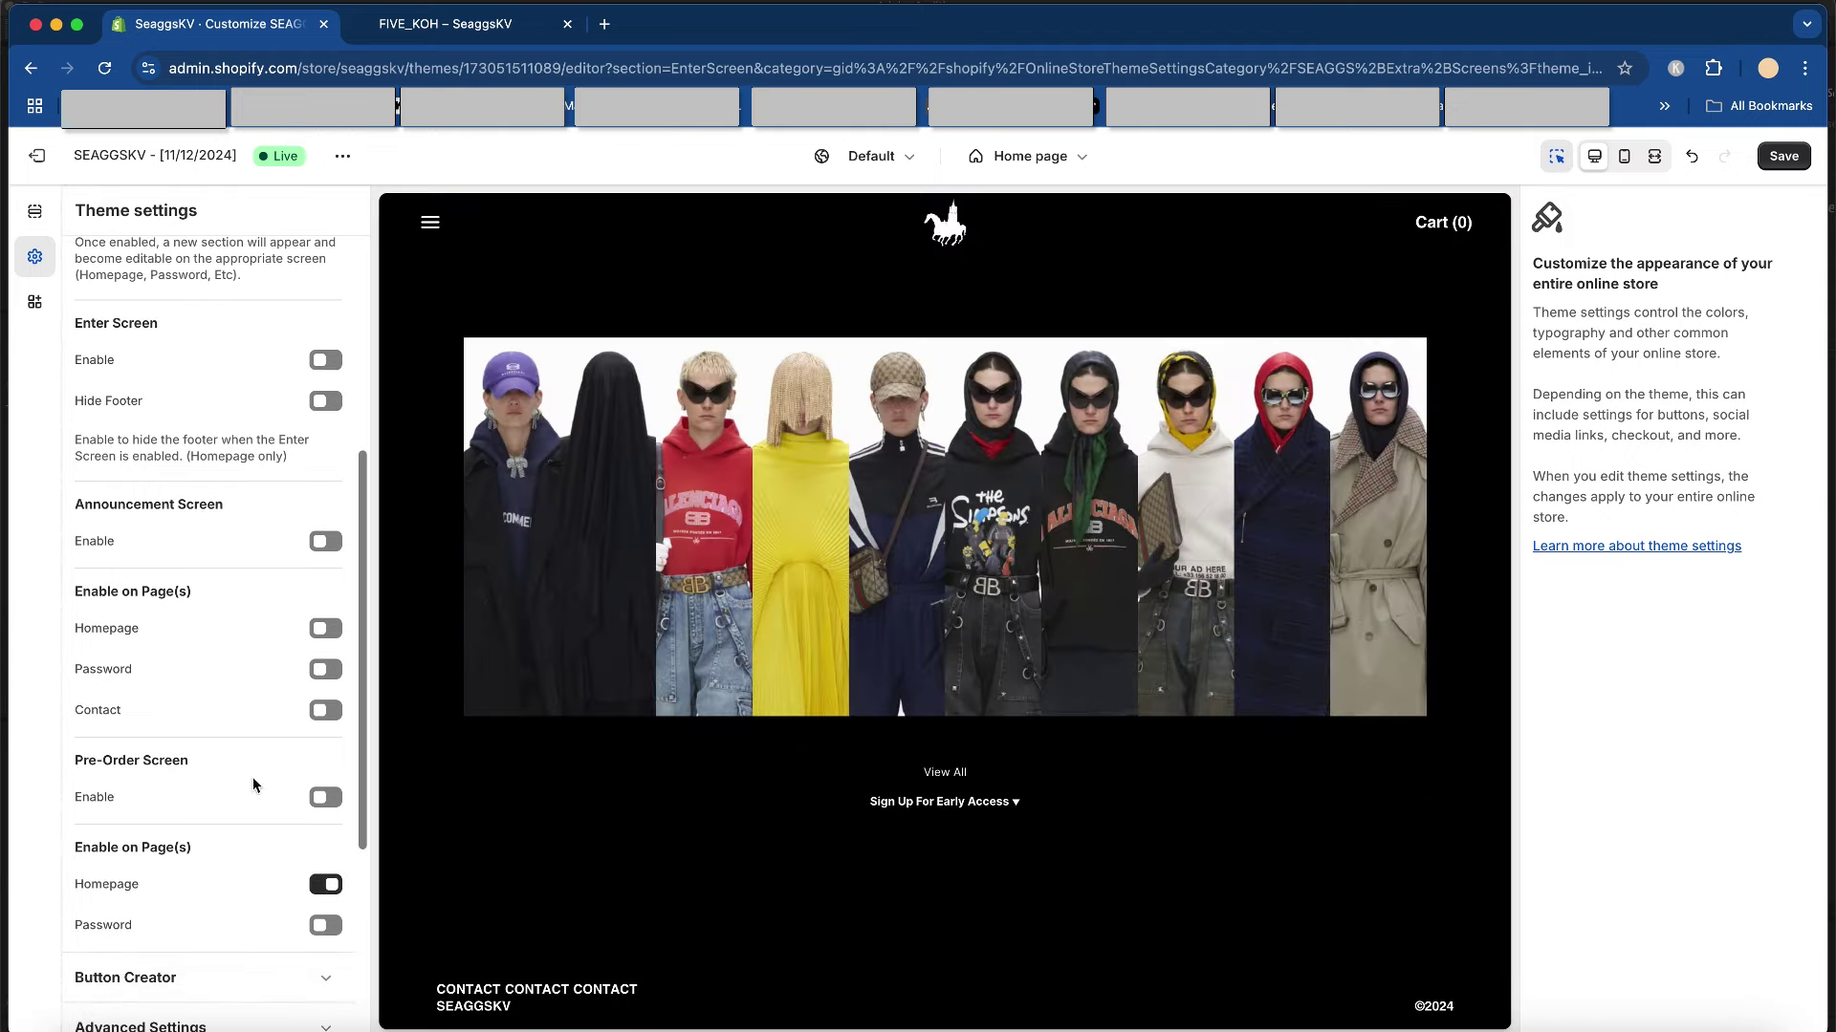
pyautogui.click(327, 885)
pyautogui.click(325, 542)
pyautogui.click(331, 631)
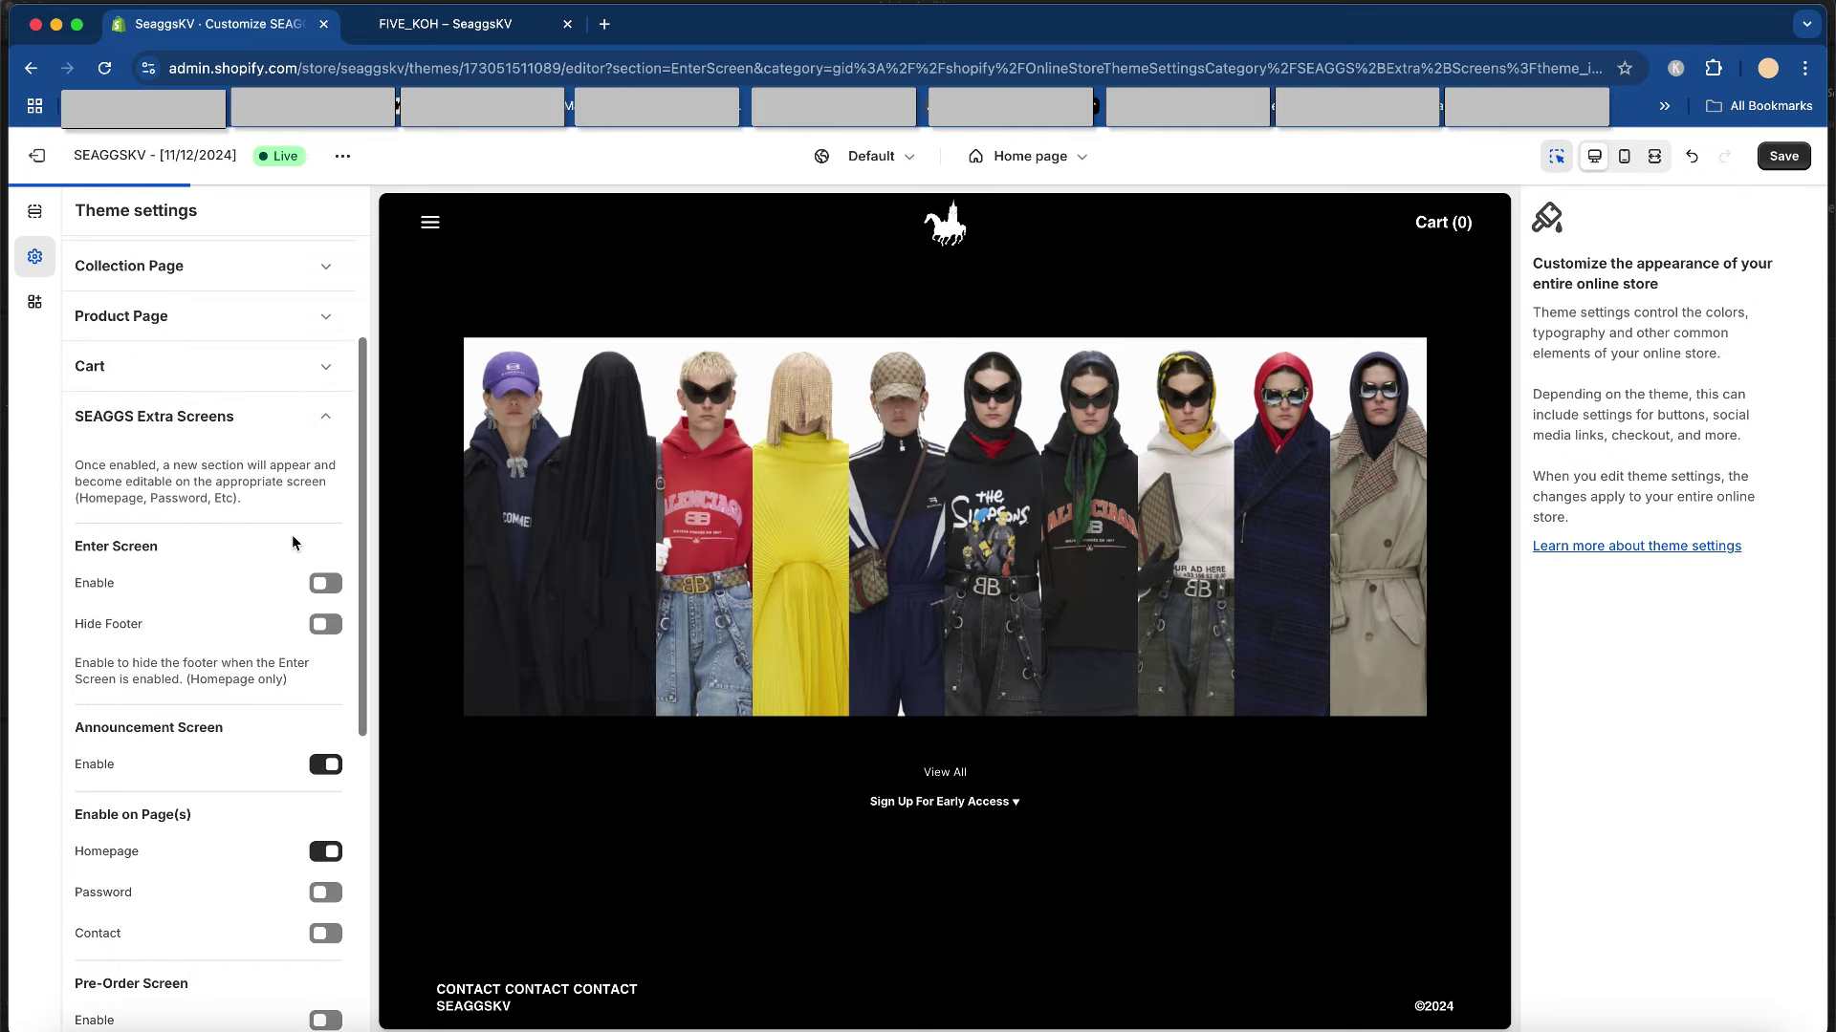
# - Save the theme with the homepage Announcement Screen enabled and open the Annoucement Screen section's settings
pyautogui.scroll(-1, 294, 543)
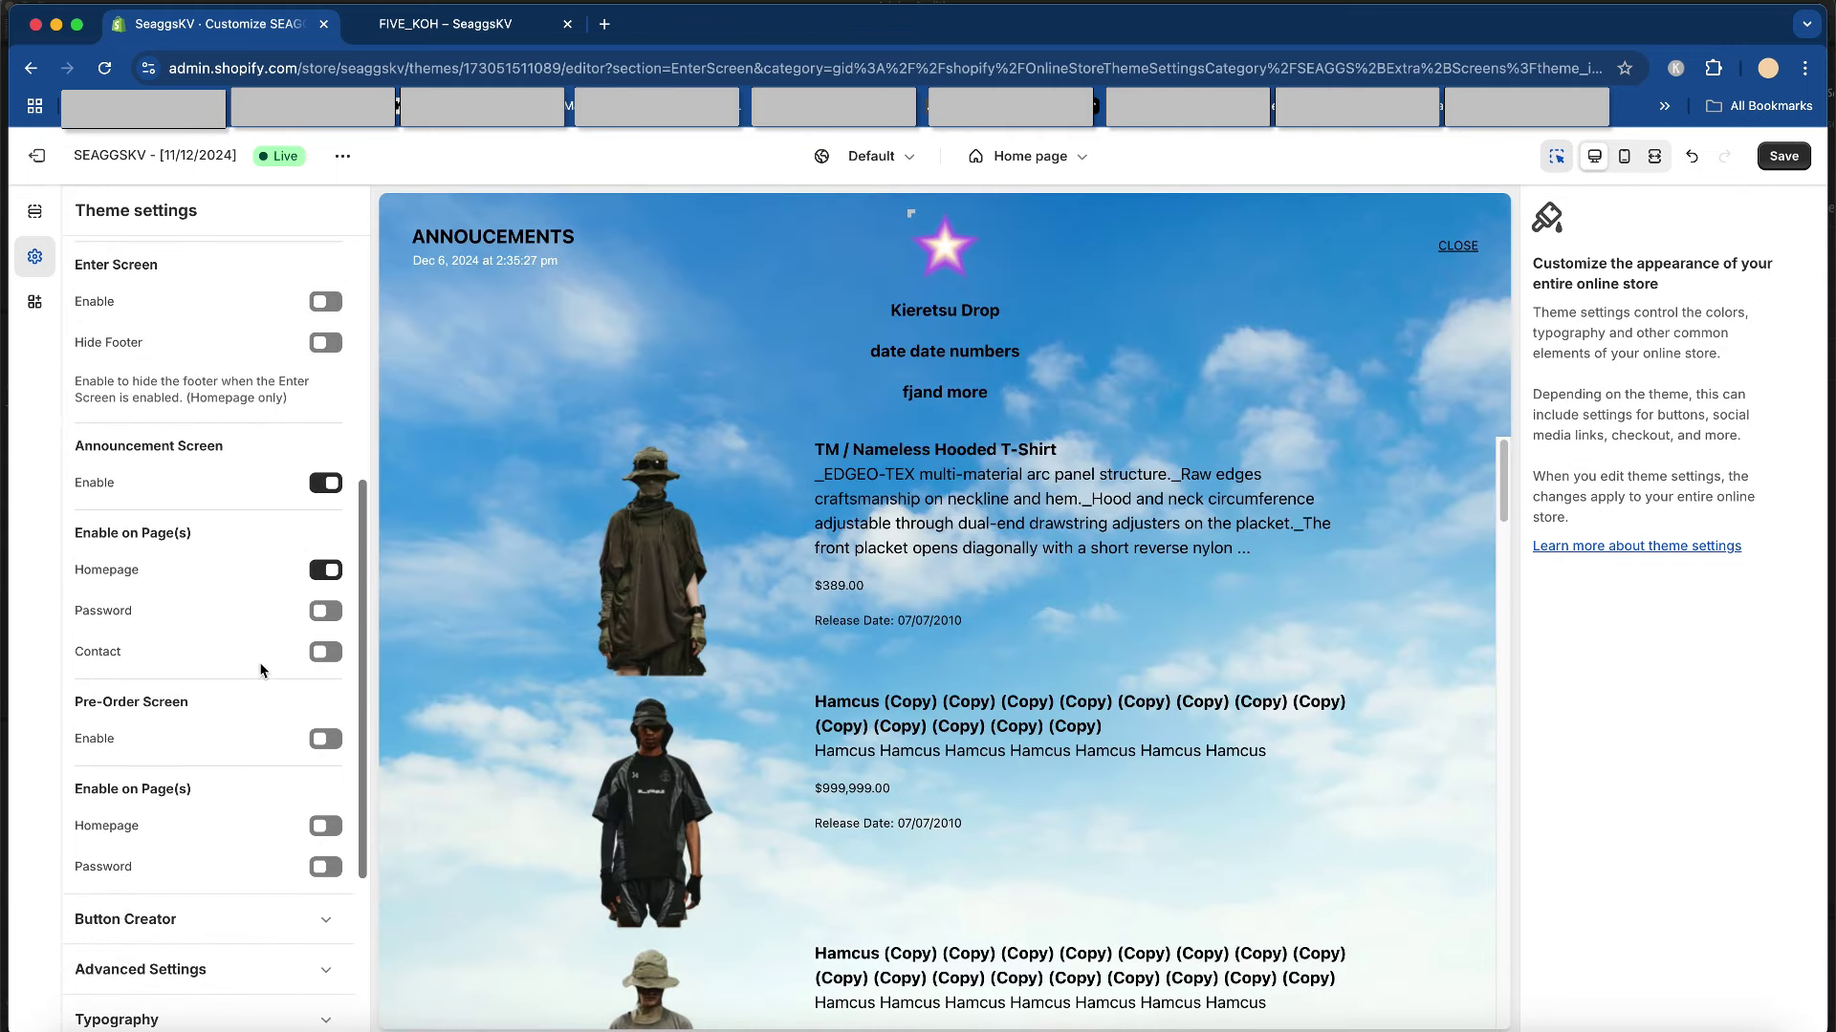
pyautogui.click(1784, 156)
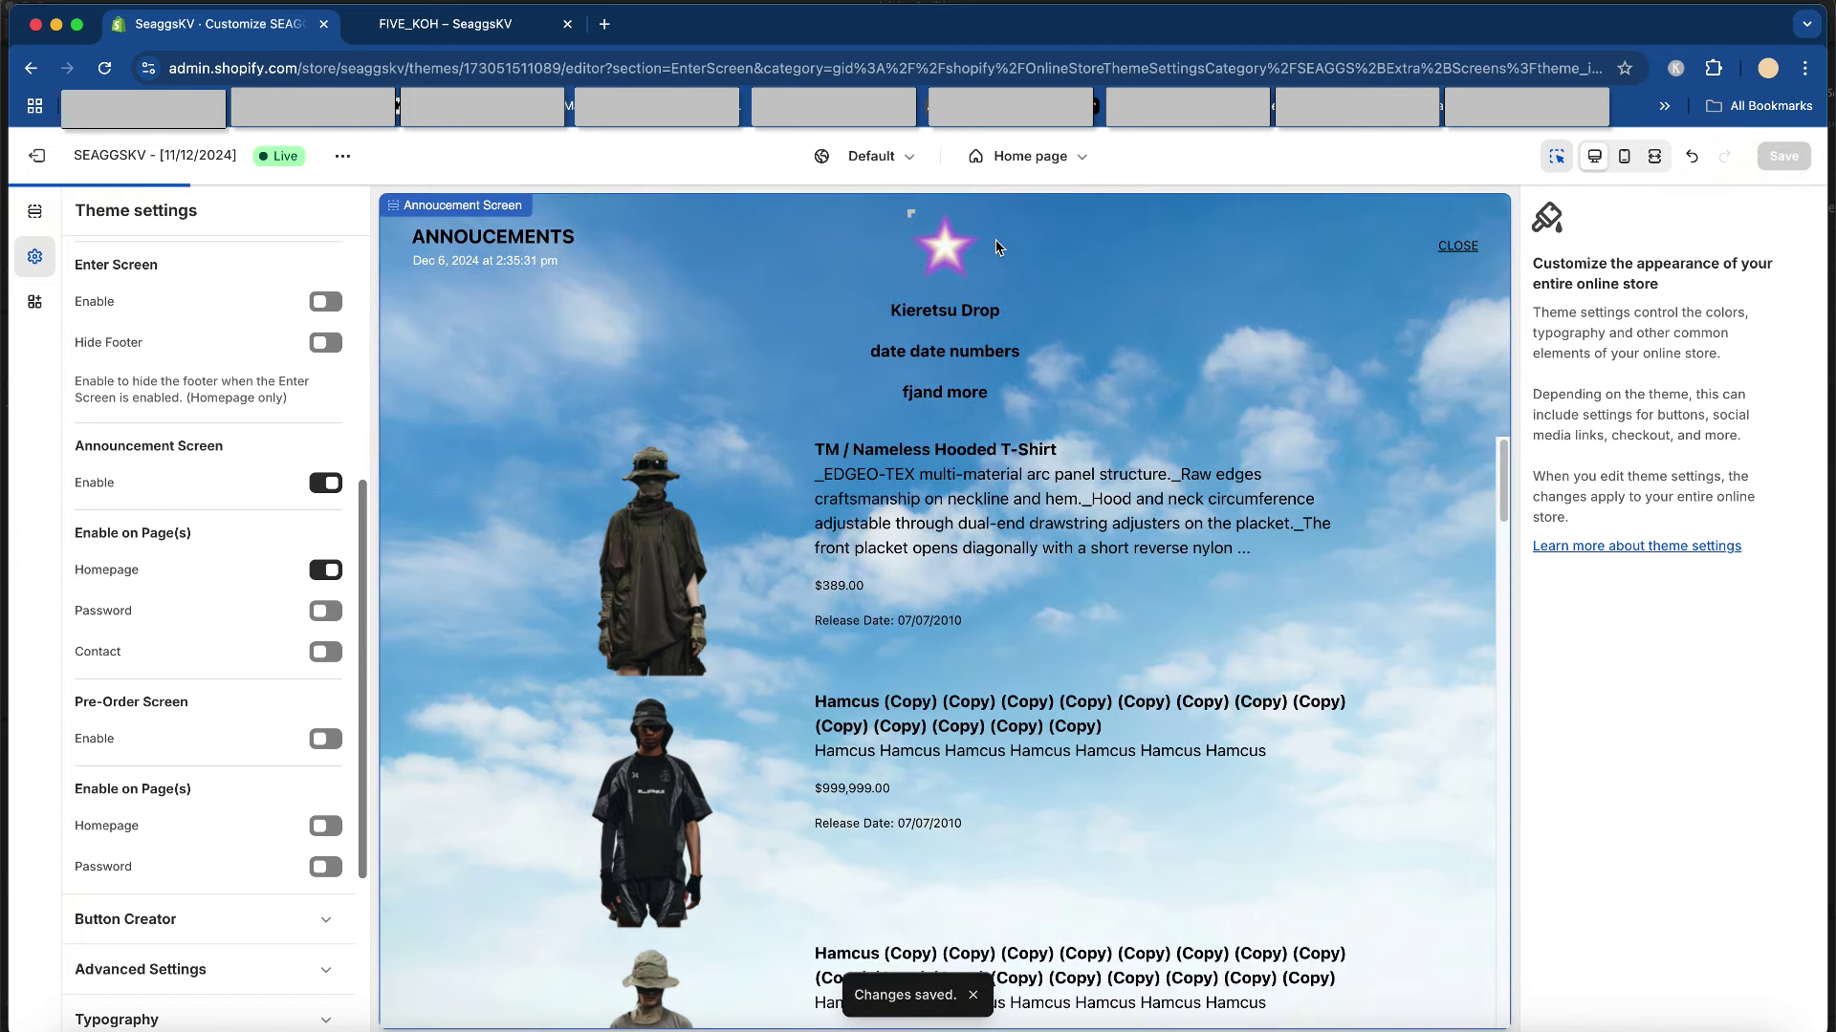
pyautogui.click(1244, 362)
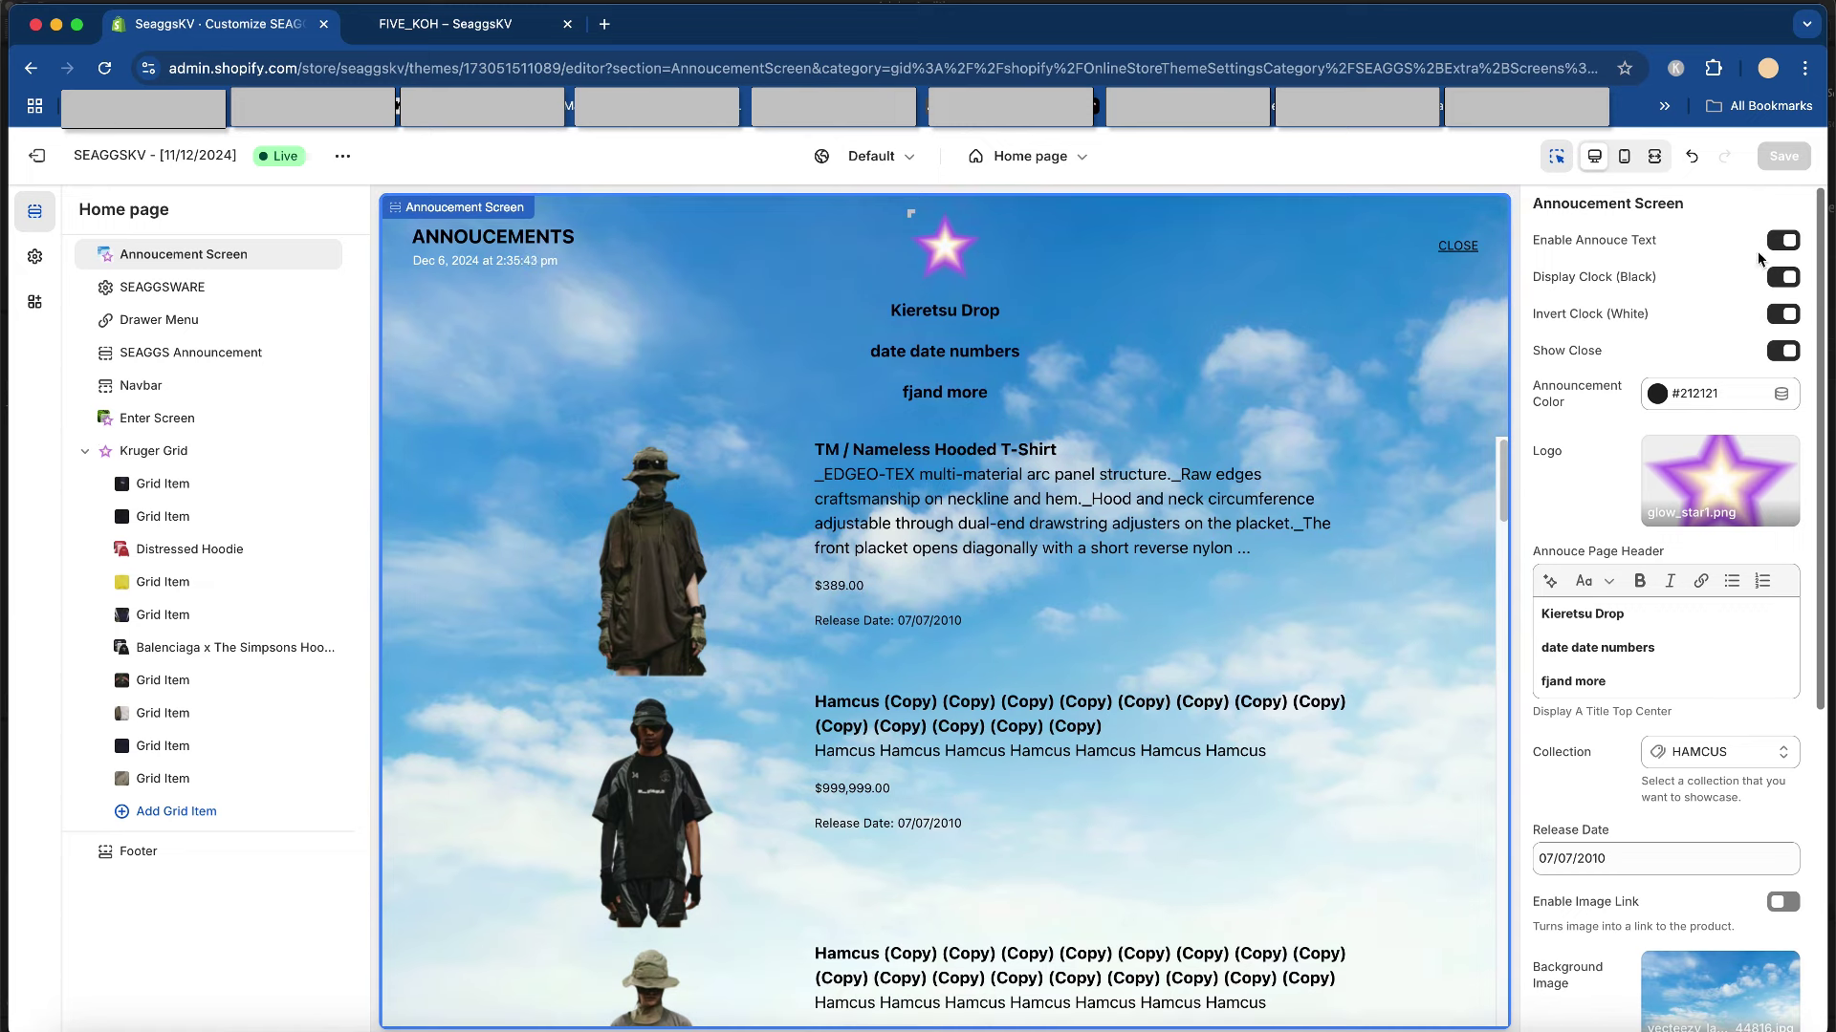
# - Try adding several lines of placeholder text, such as "sdv", to the Annouce Page Header
pyautogui.click(1784, 240)
pyautogui.scroll(-3, 1721, 478)
pyautogui.click(1541, 482)
pyautogui.write('svssdvdsvdsdv')
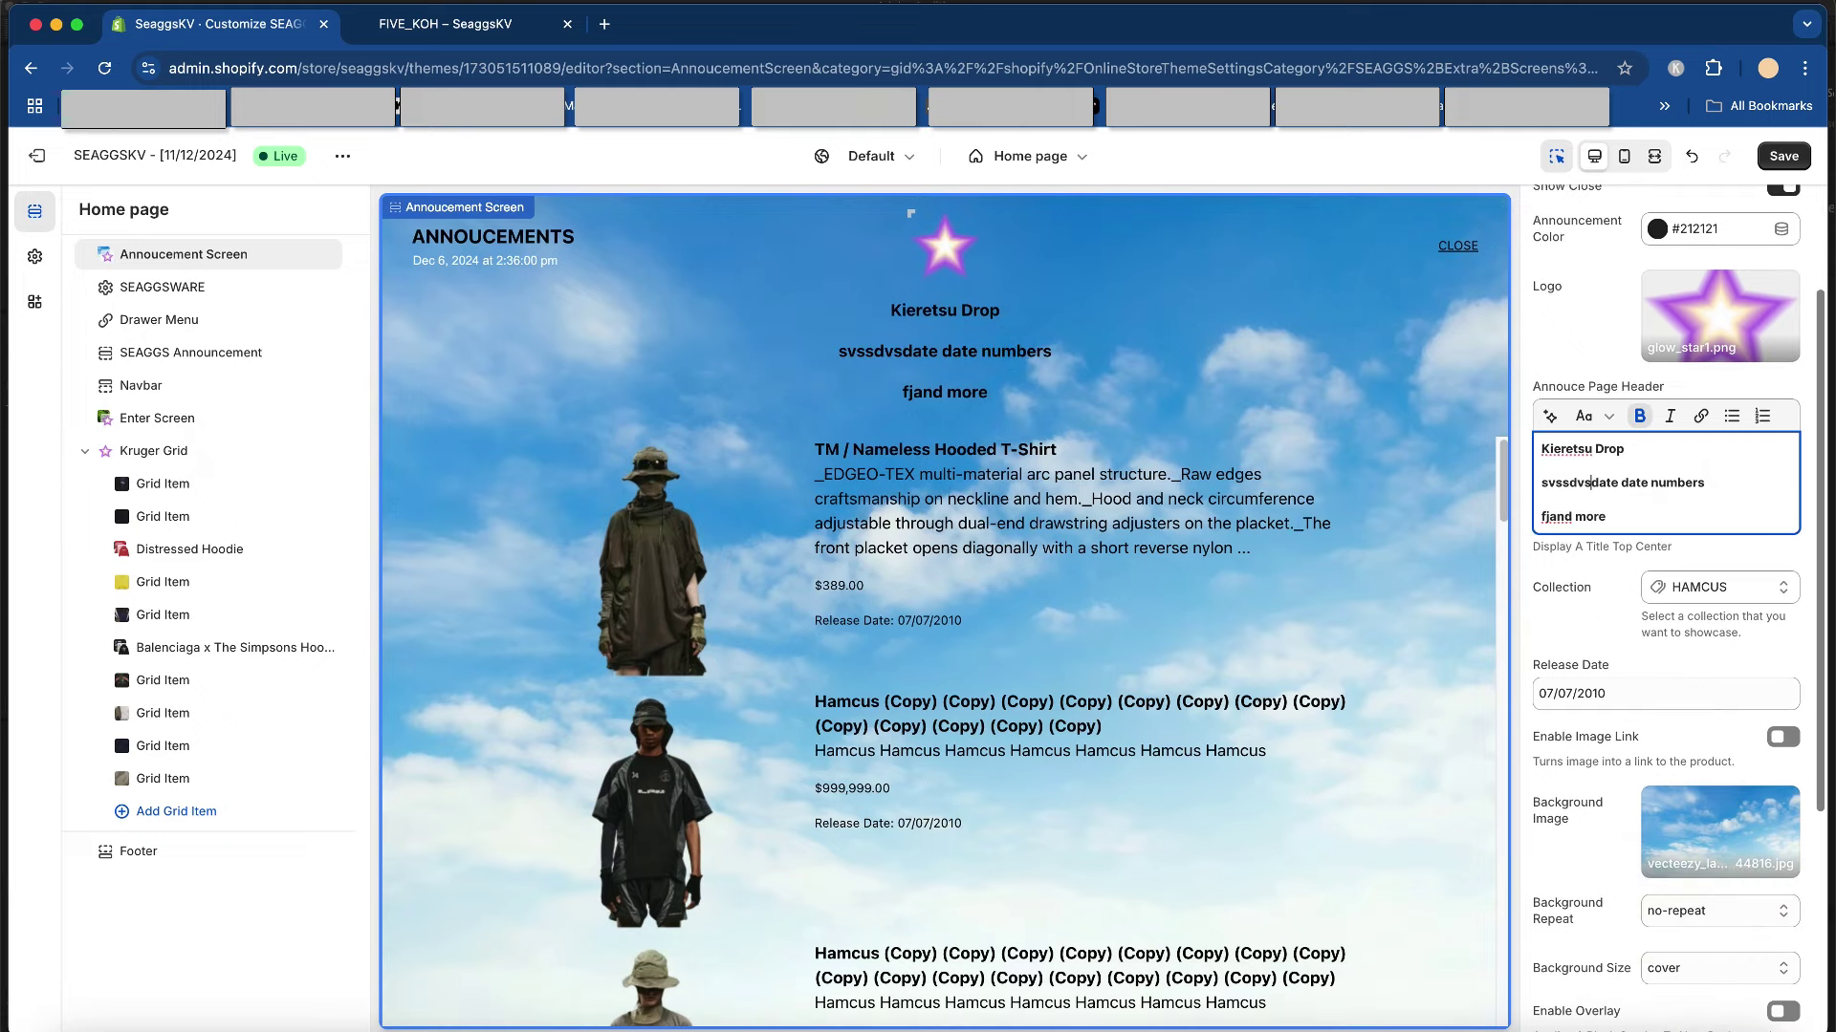
pyautogui.press('Return')
pyautogui.write('sdv')
pyautogui.press('Return')
pyautogui.write('sdv')
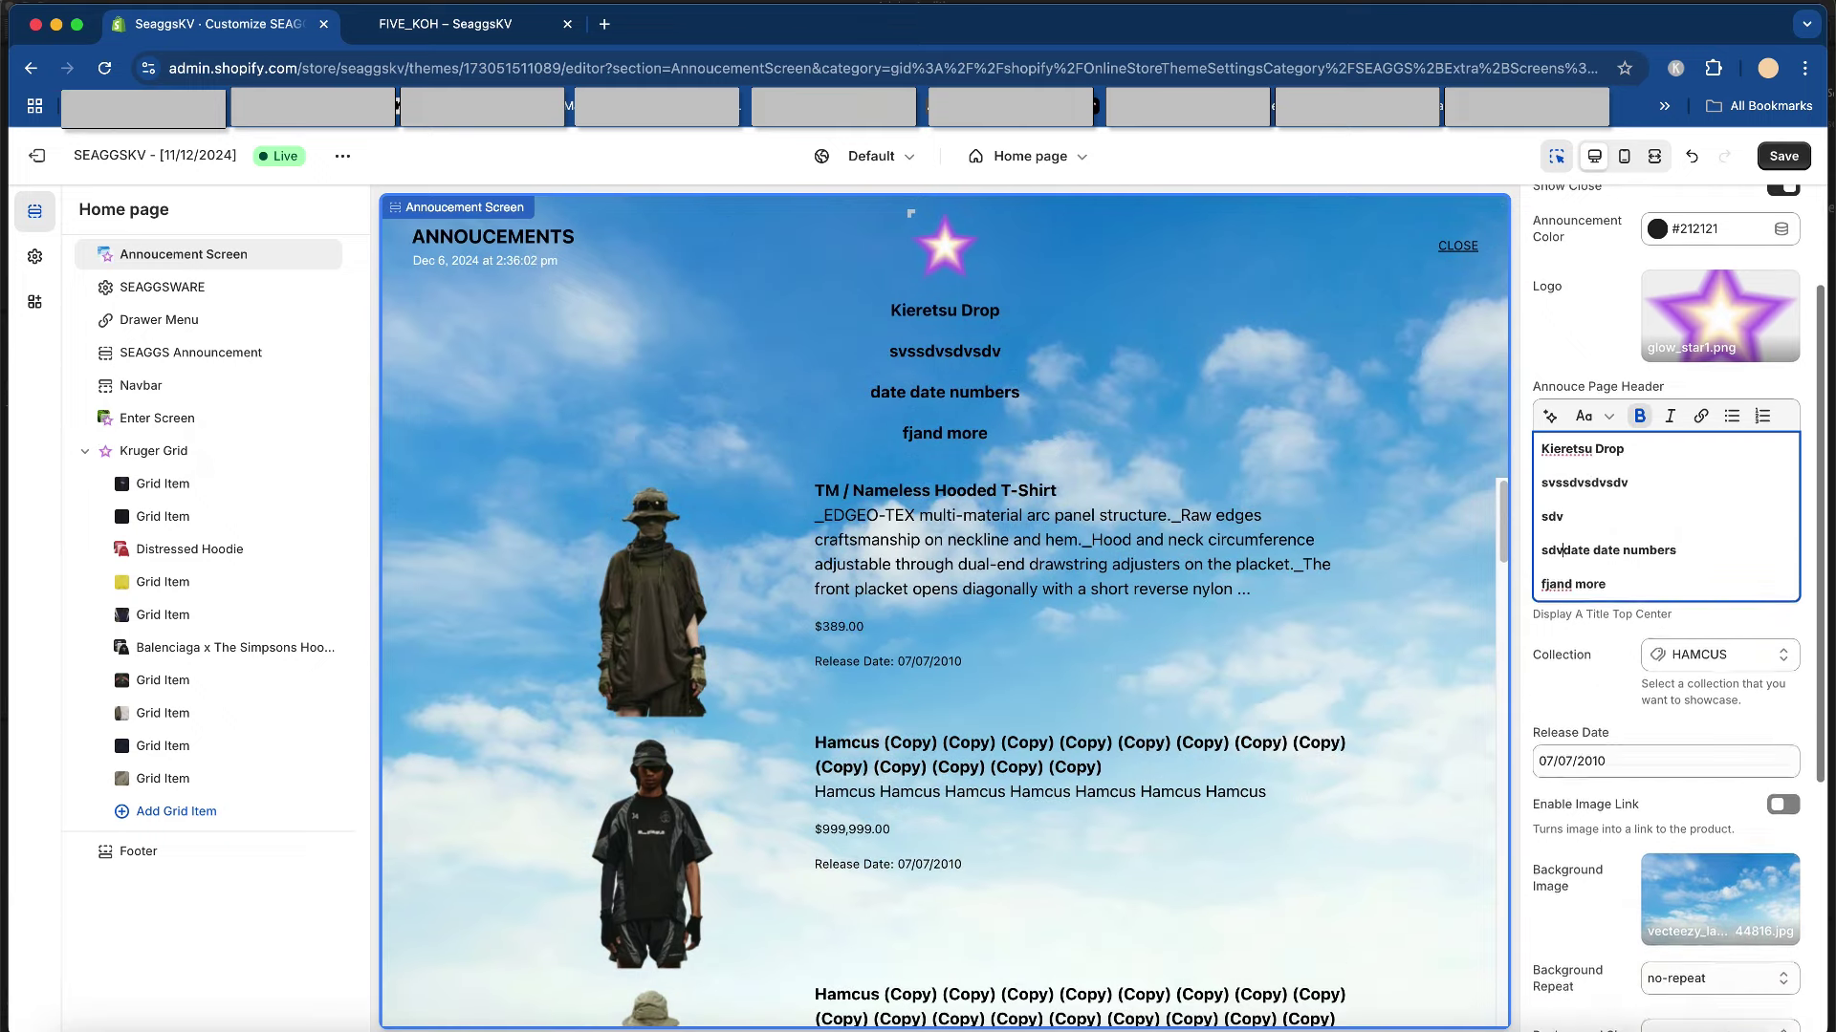
pyautogui.press('Return')
pyautogui.write('sdv')
pyautogui.press('Return')
pyautogui.write('sdv')
# - Replace the Annouce Page Header with "Colelction 2 Dropping X/X/X" and a second line "50 first customers get free product."
pyautogui.press('super+a')
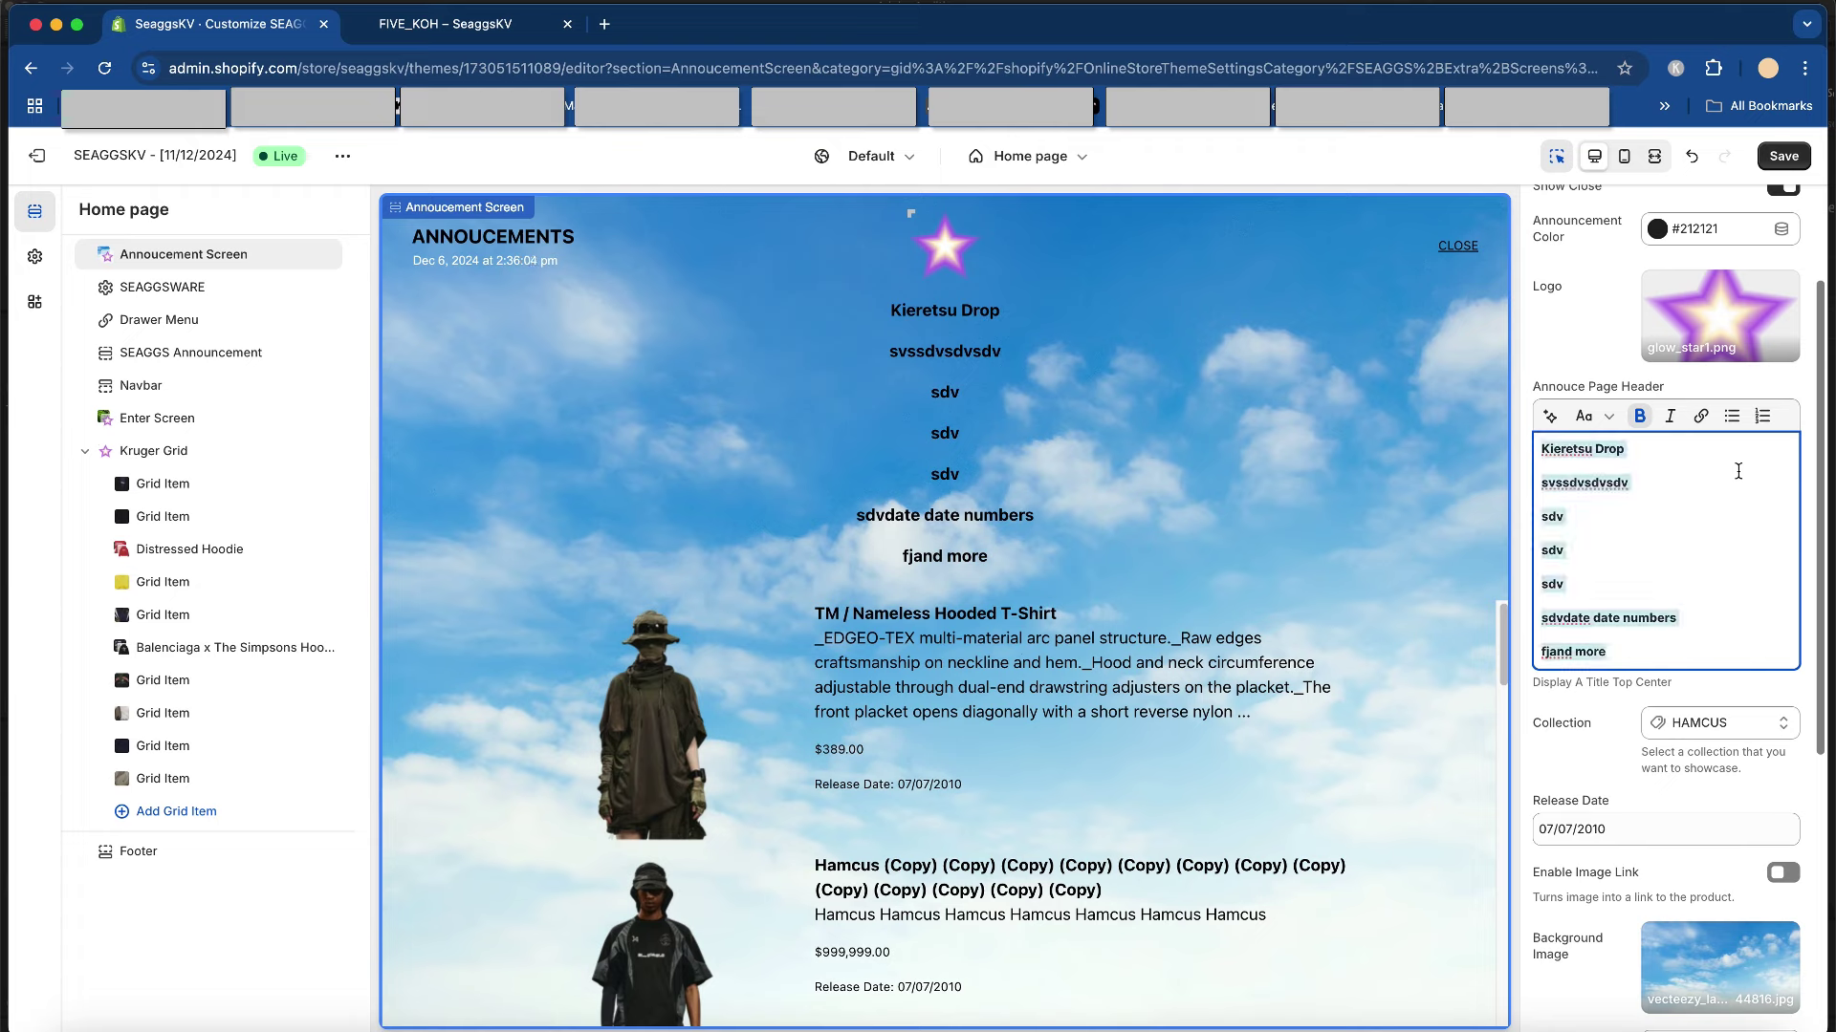
pyautogui.press('BackSpace')
pyautogui.write('Colelction 2 Dr')
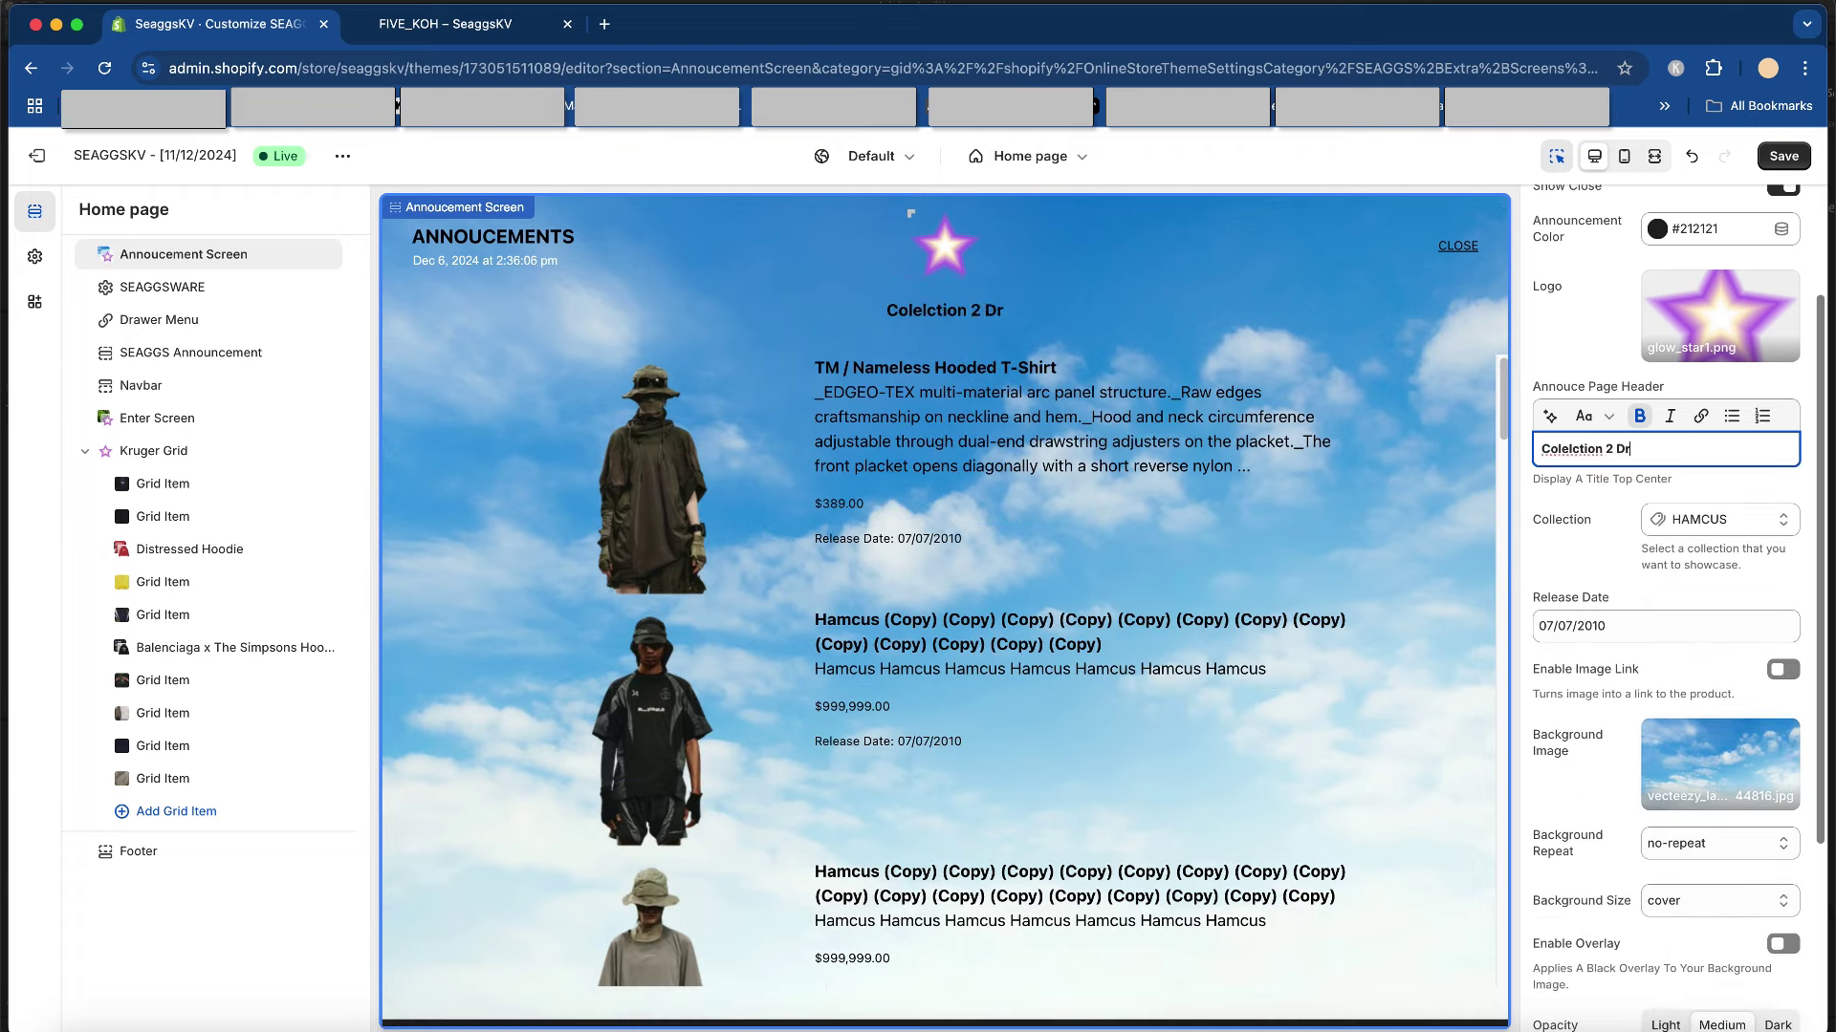
pyautogui.write('opping X')
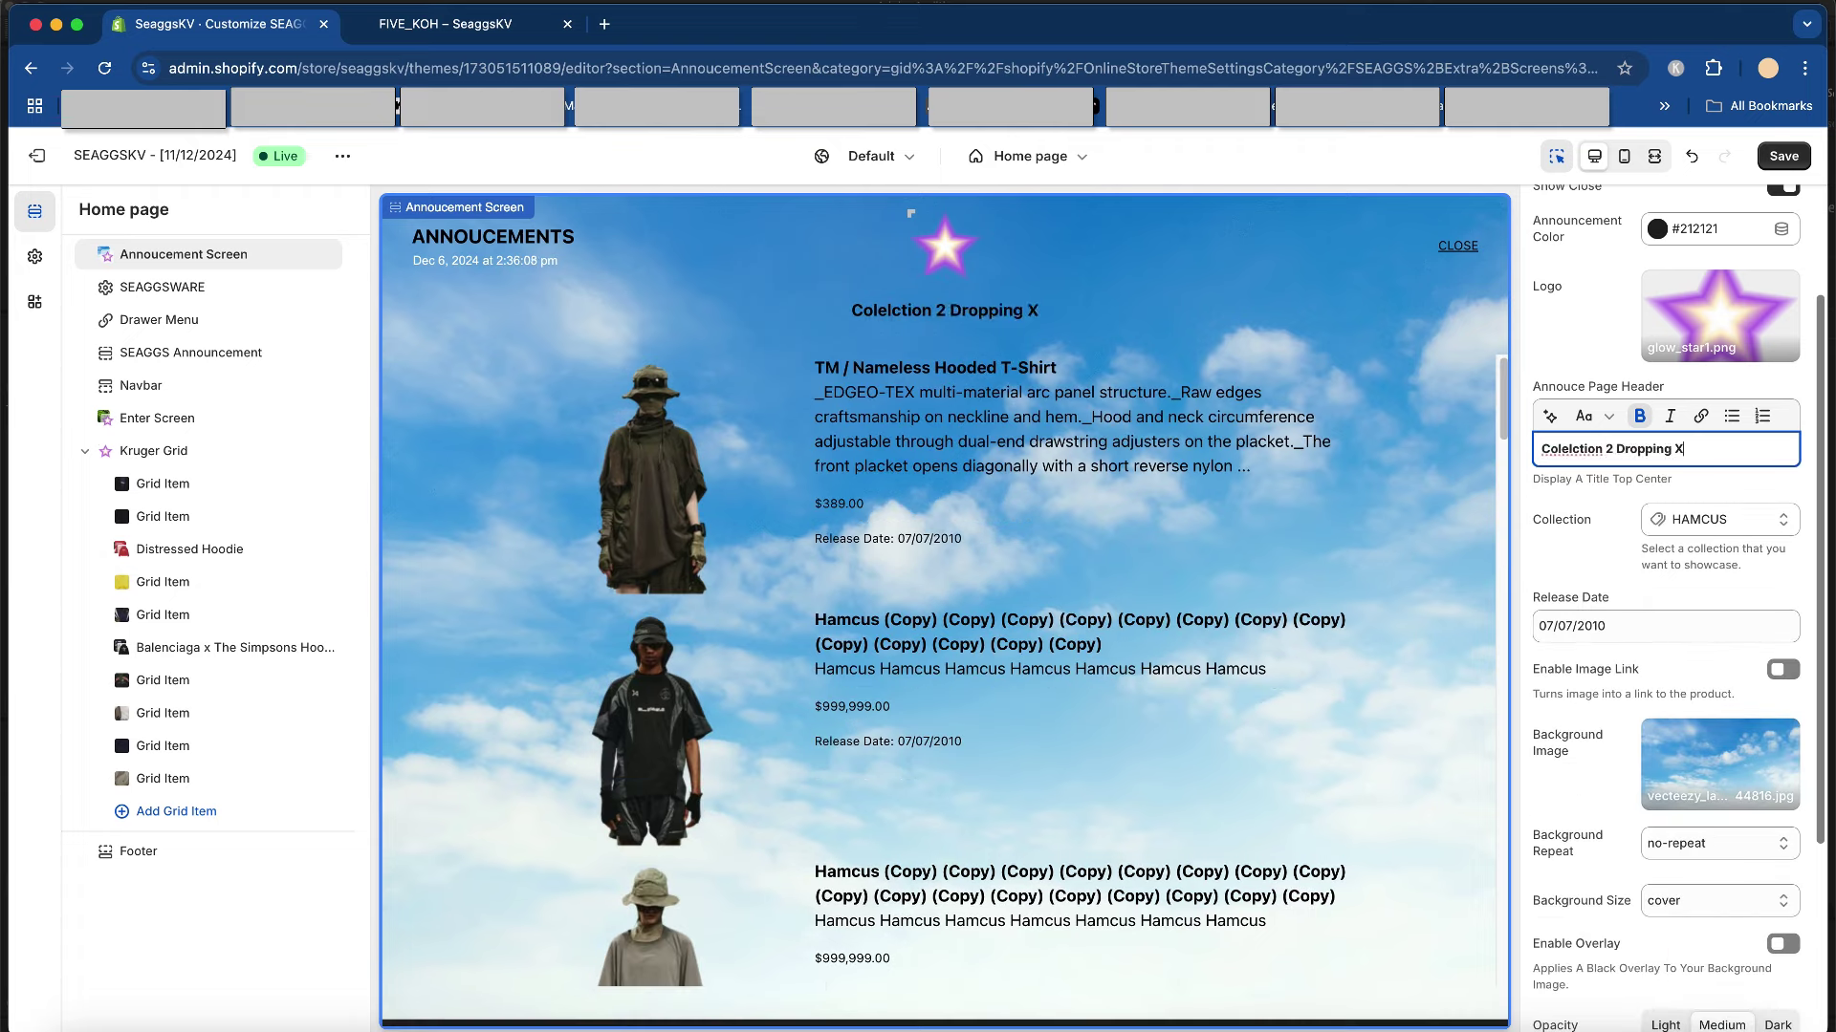
pyautogui.write('/X/X')
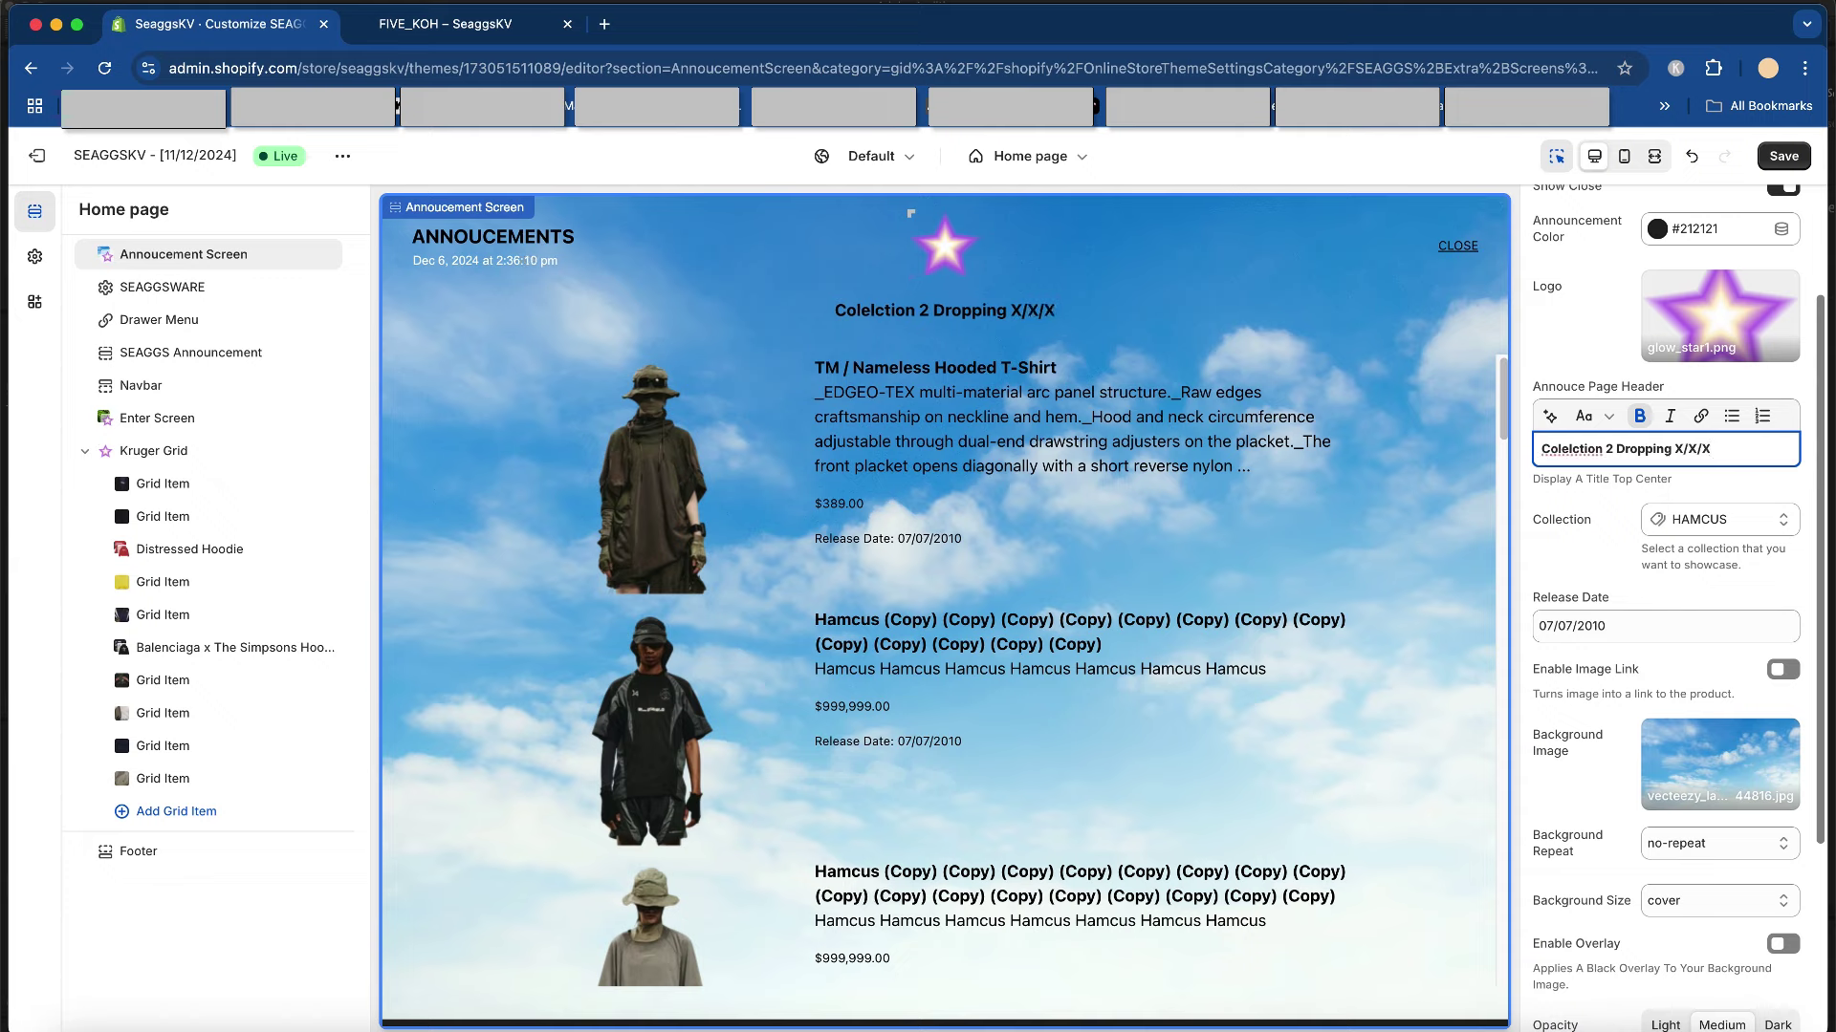
pyautogui.press('Return')
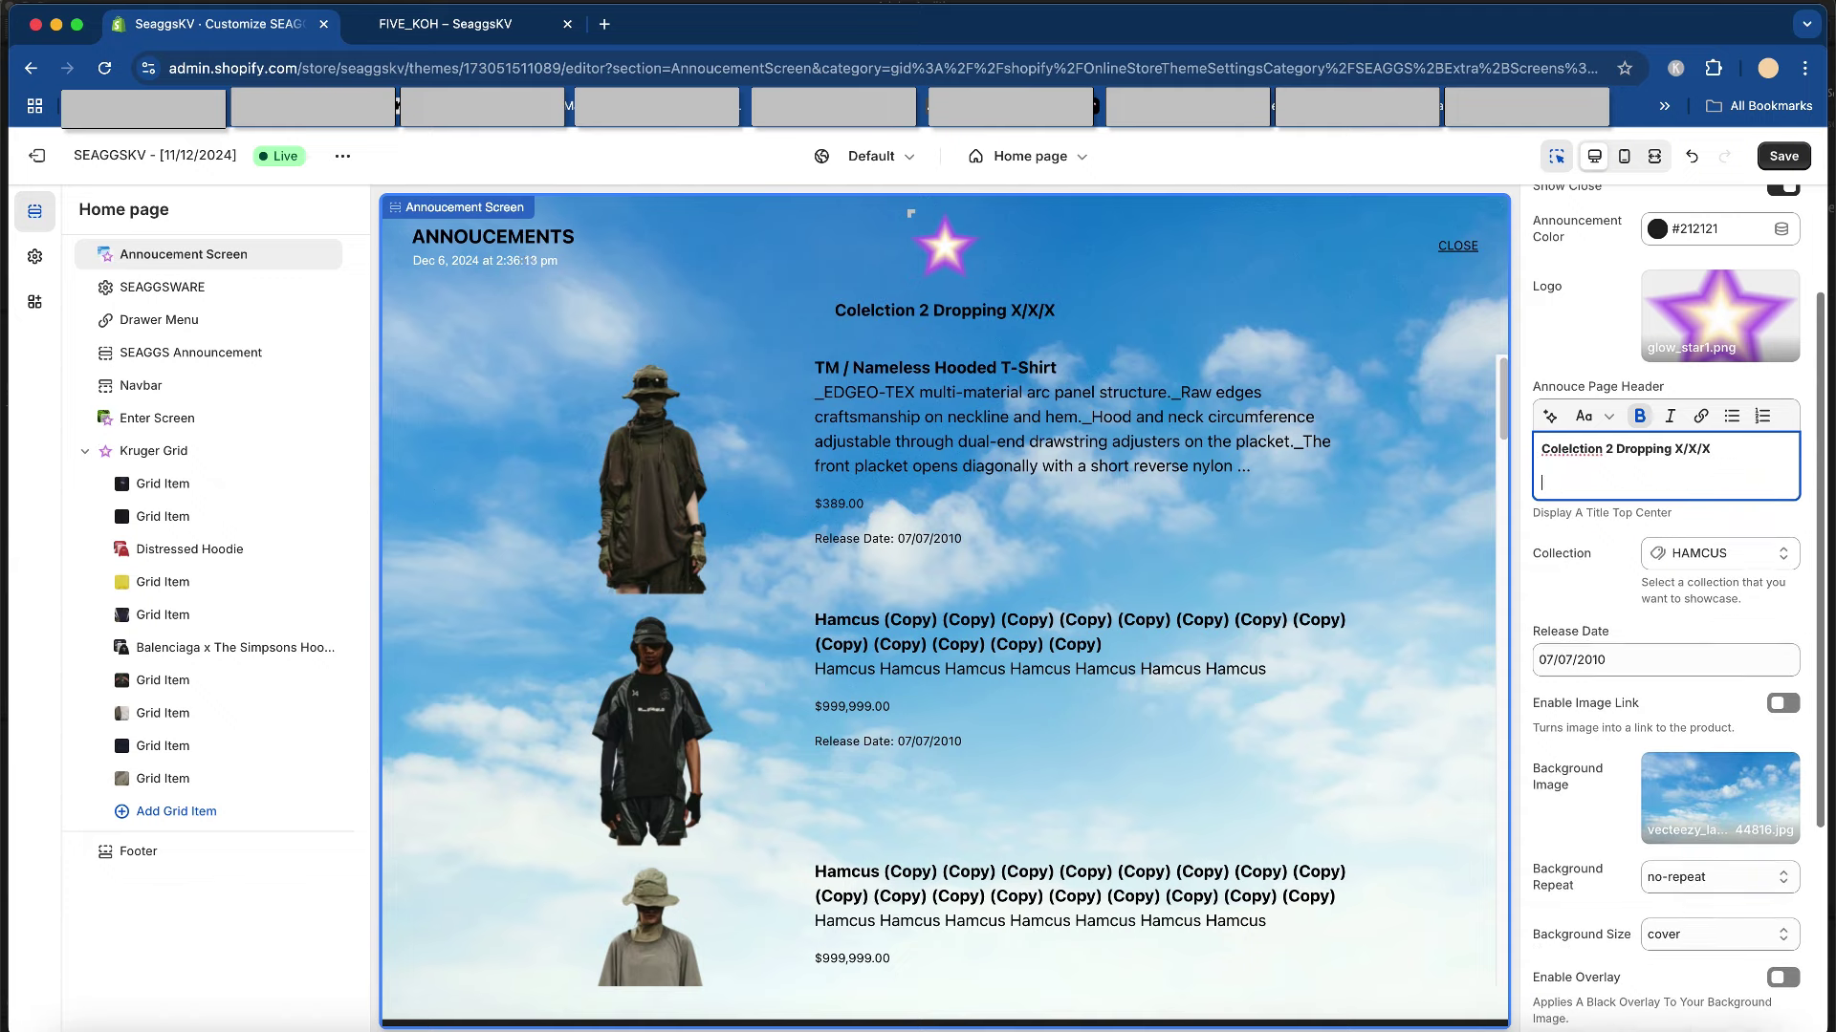
pyautogui.write('50 first customers ge')
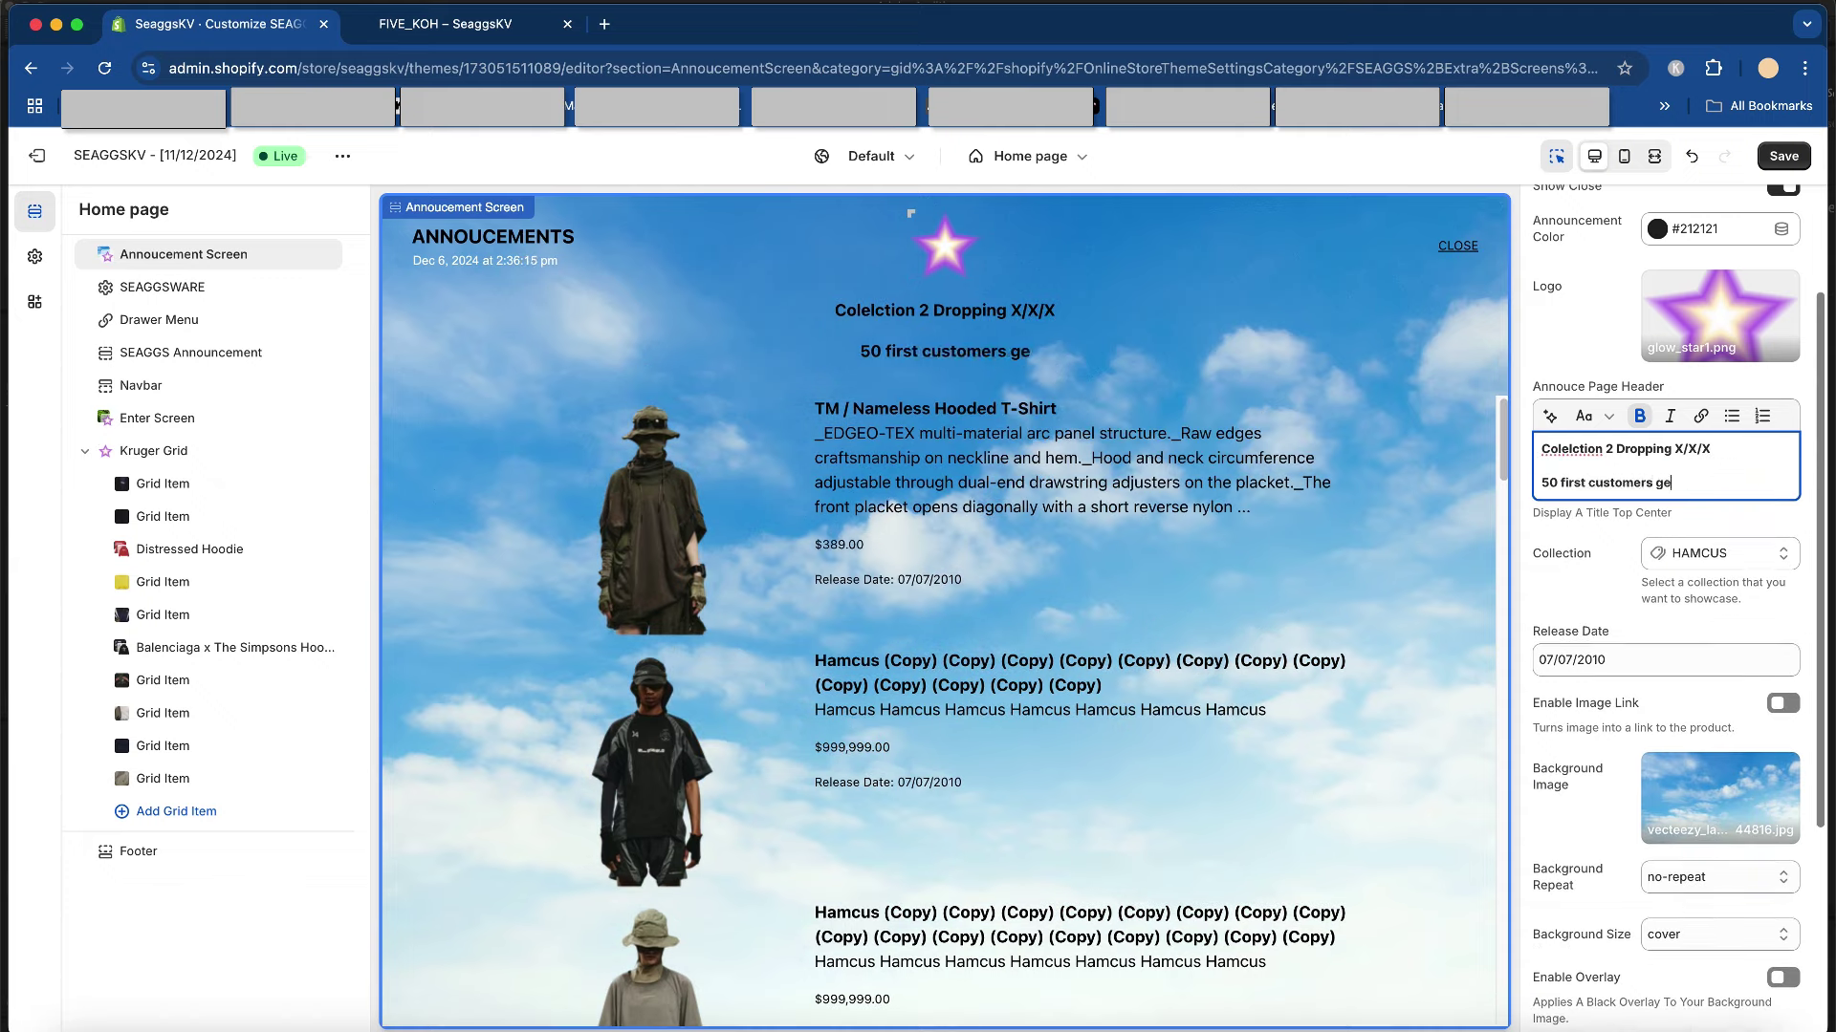
pyautogui.write('t free product.')
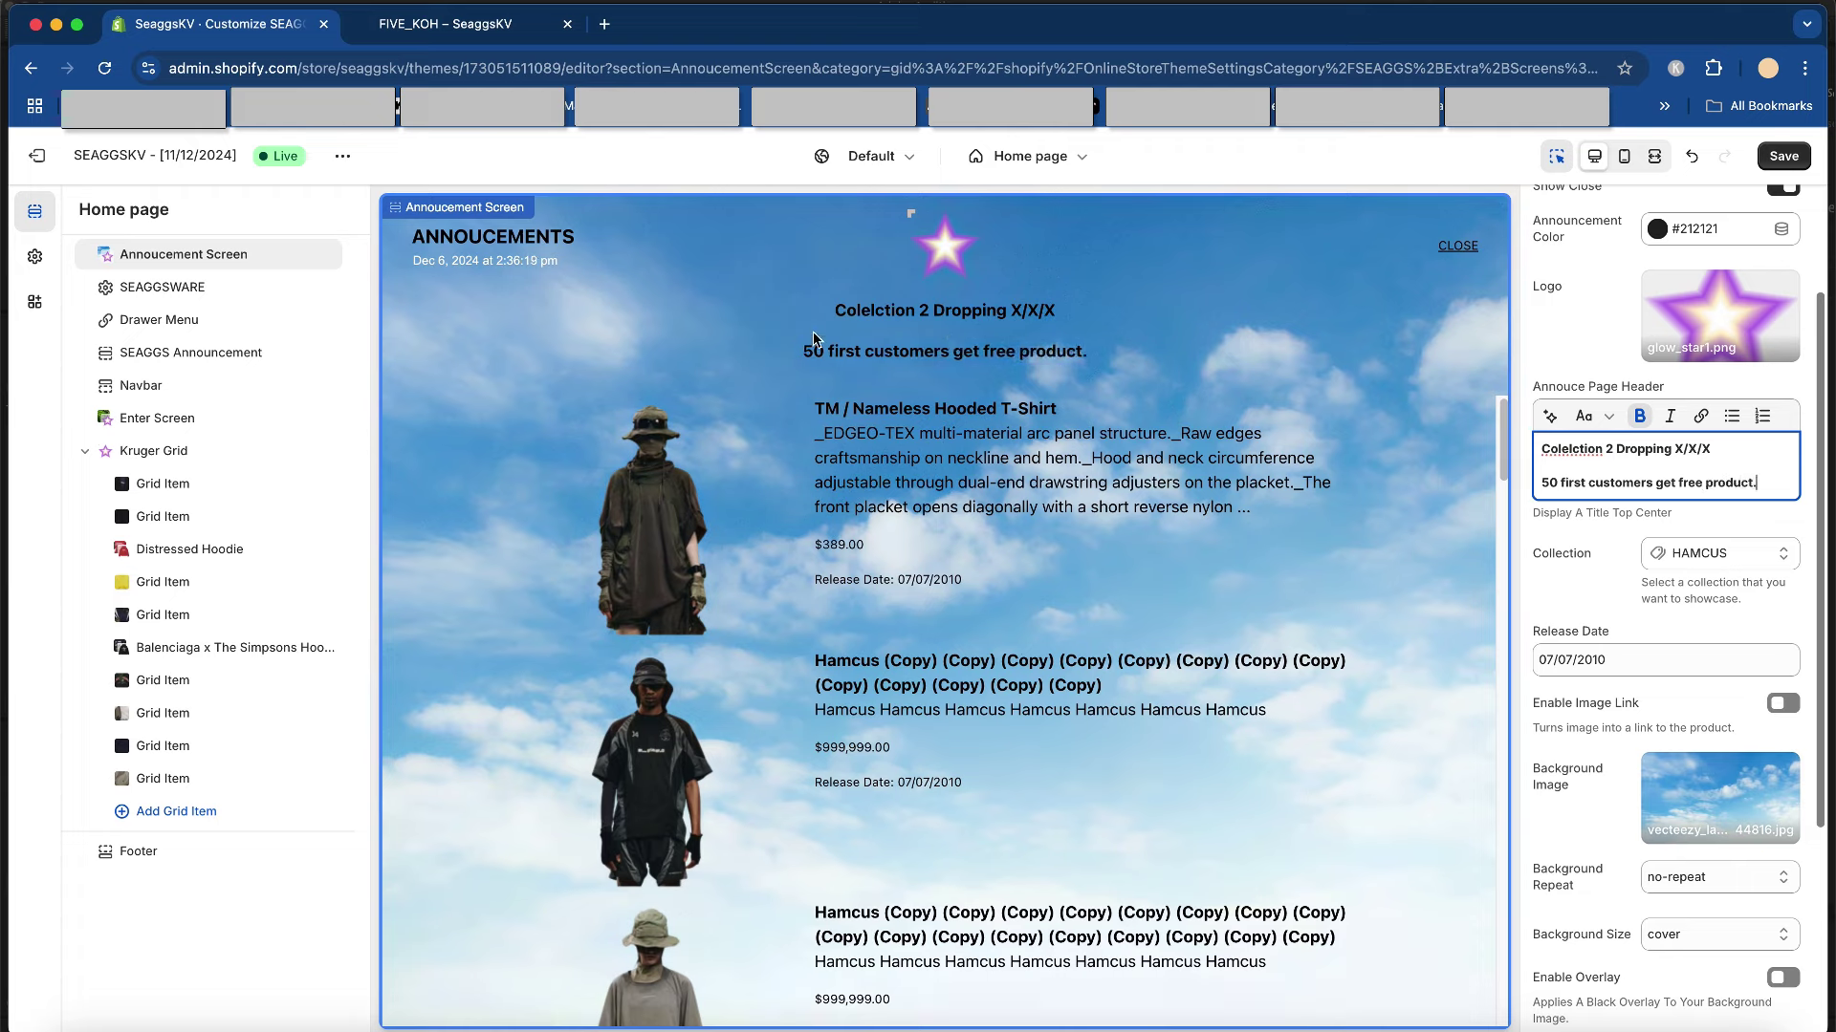
pyautogui.click(1141, 314)
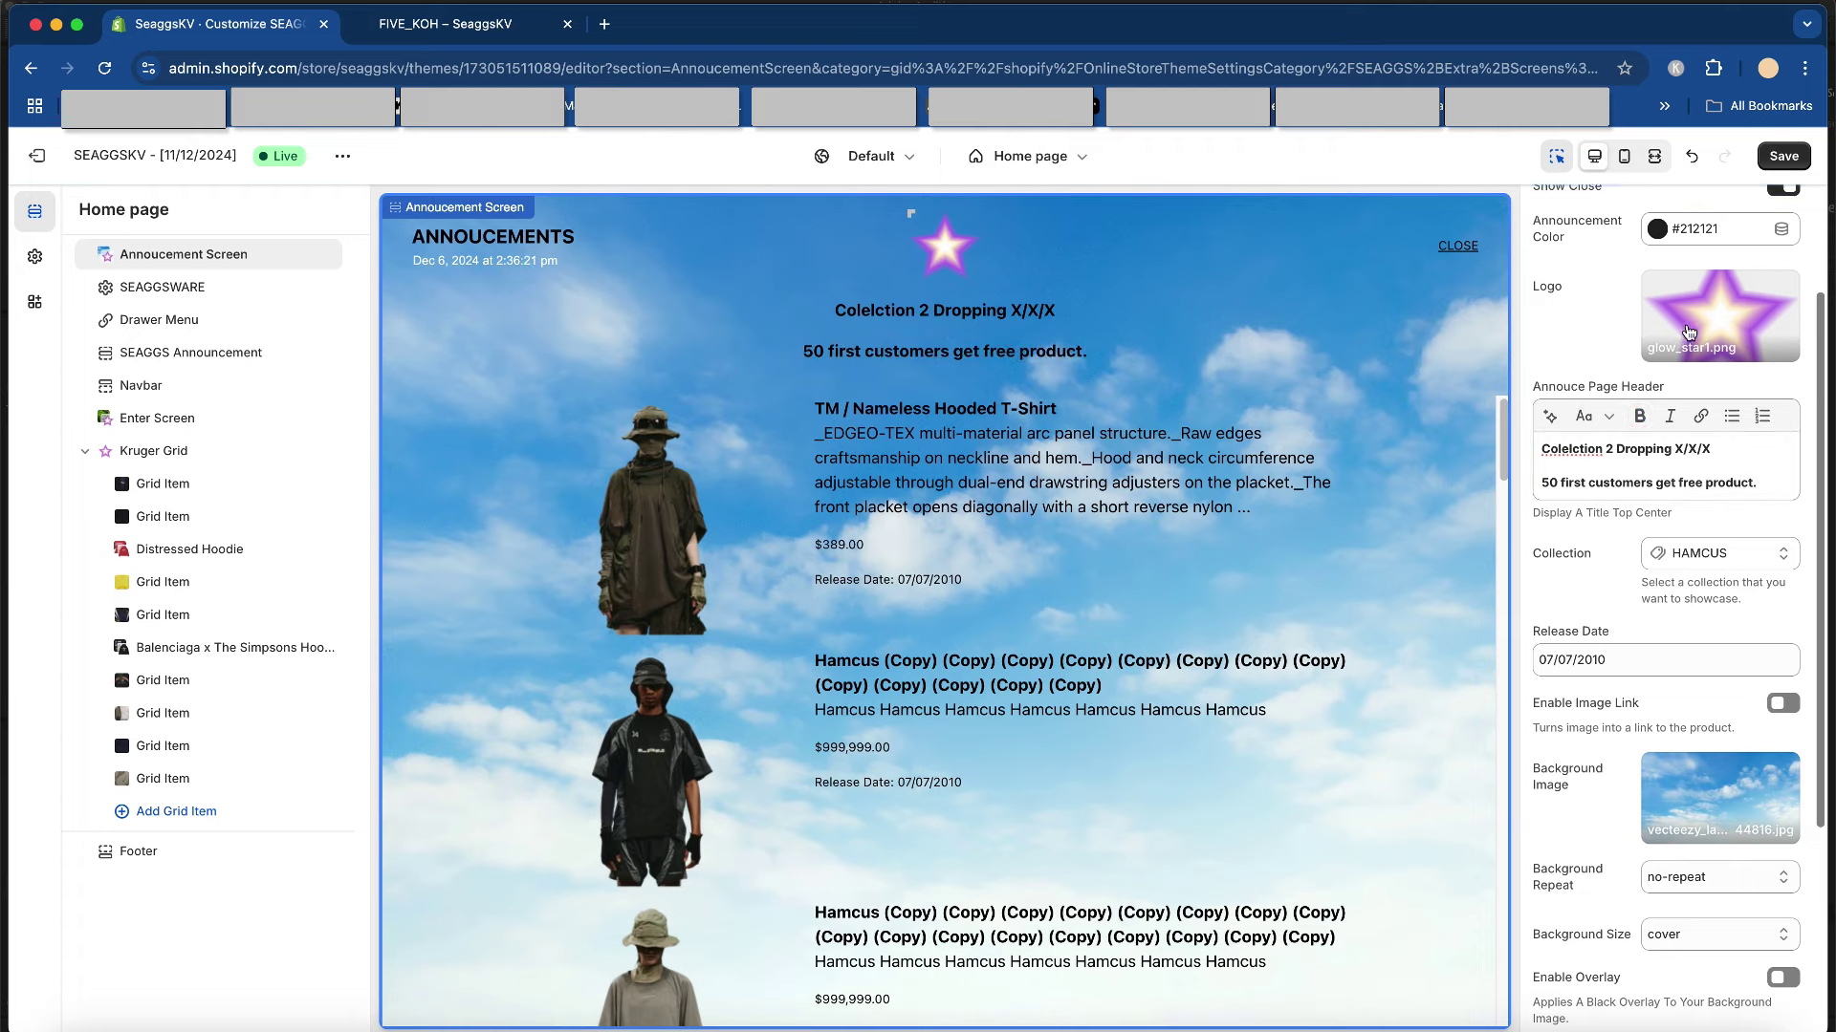
# - Replace the Annoucement Screen's showcased collection with the Abc. collection
pyautogui.scroll(2, 1715, 465)
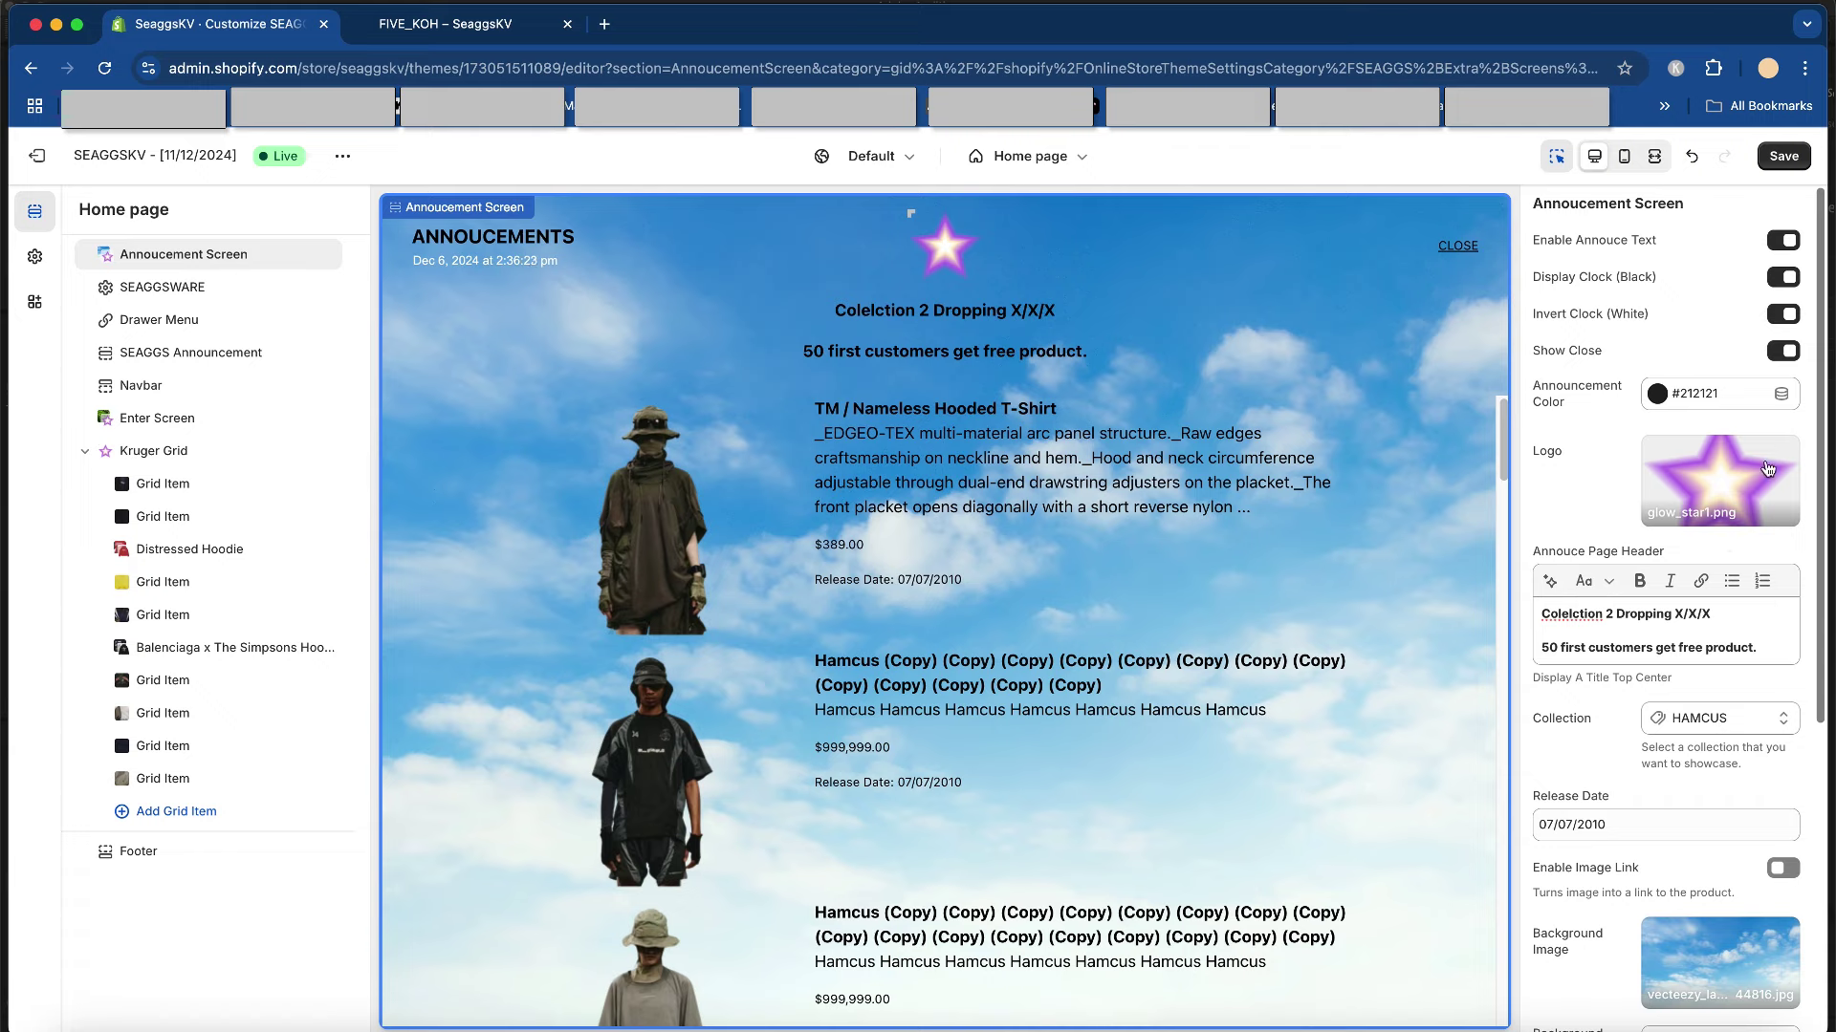
pyautogui.scroll(-4, 1713, 536)
pyautogui.click(1738, 353)
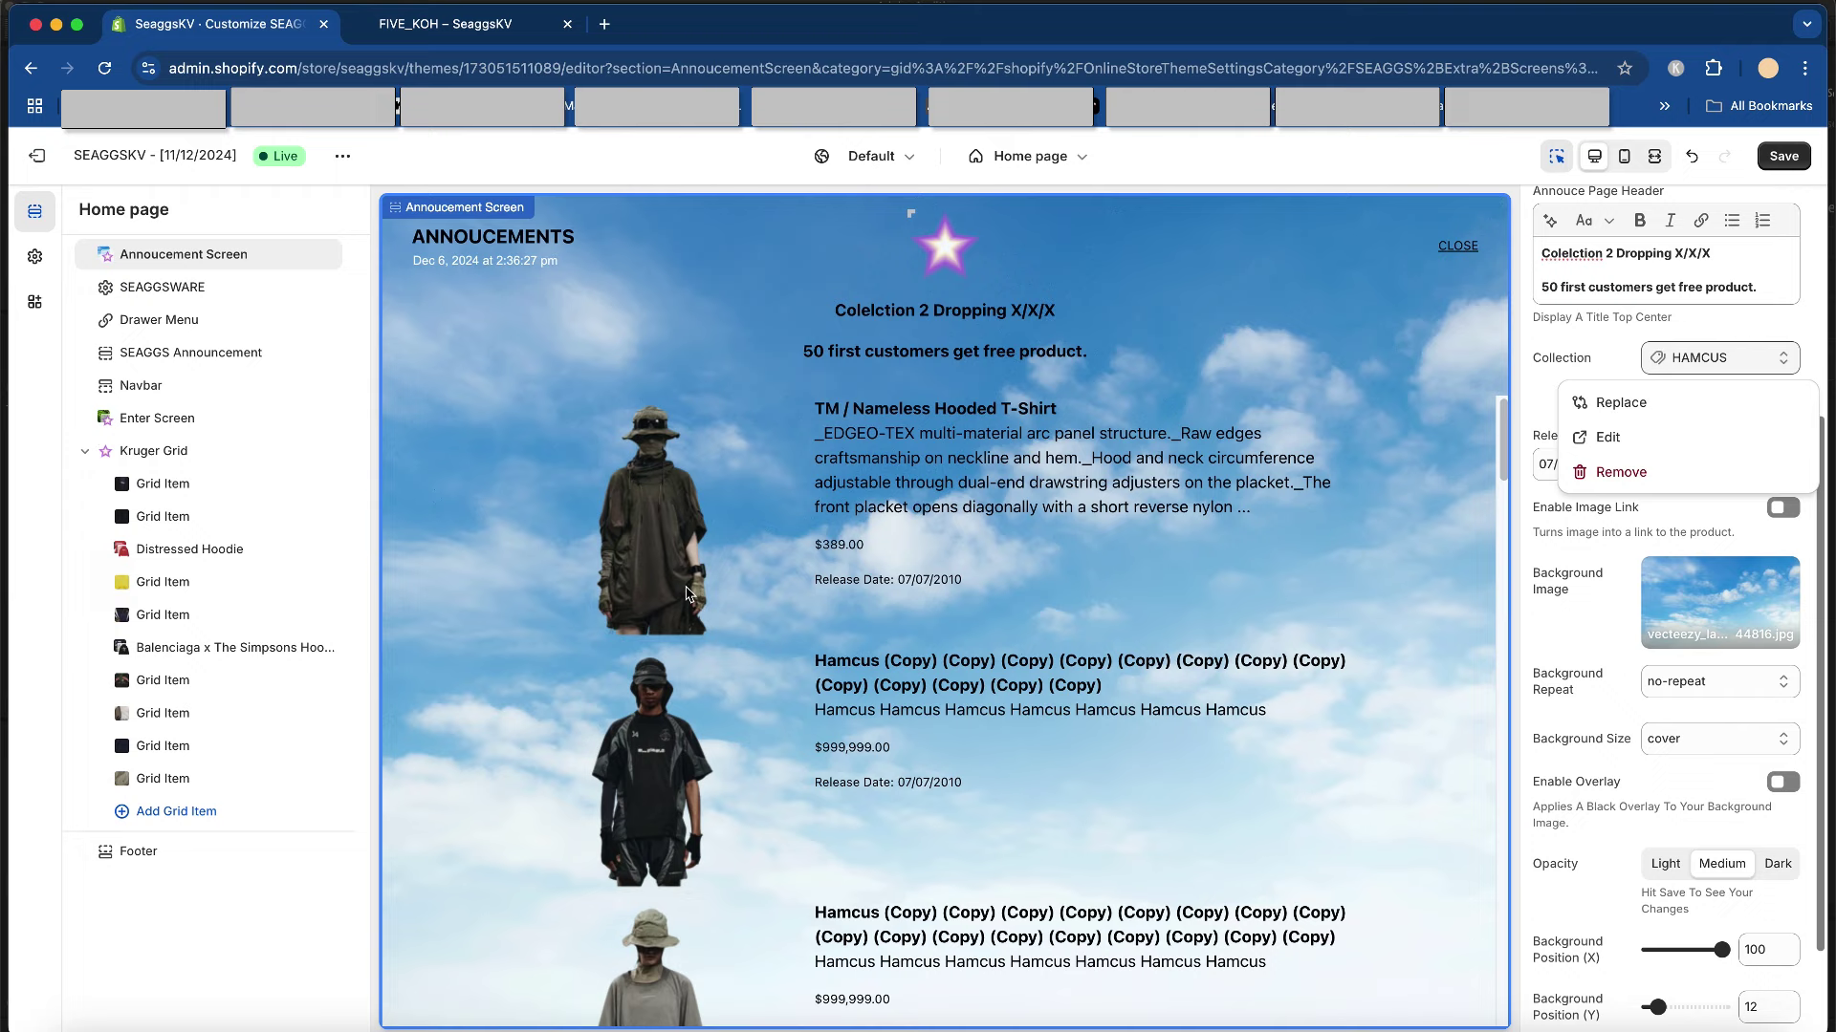
pyautogui.click(1591, 402)
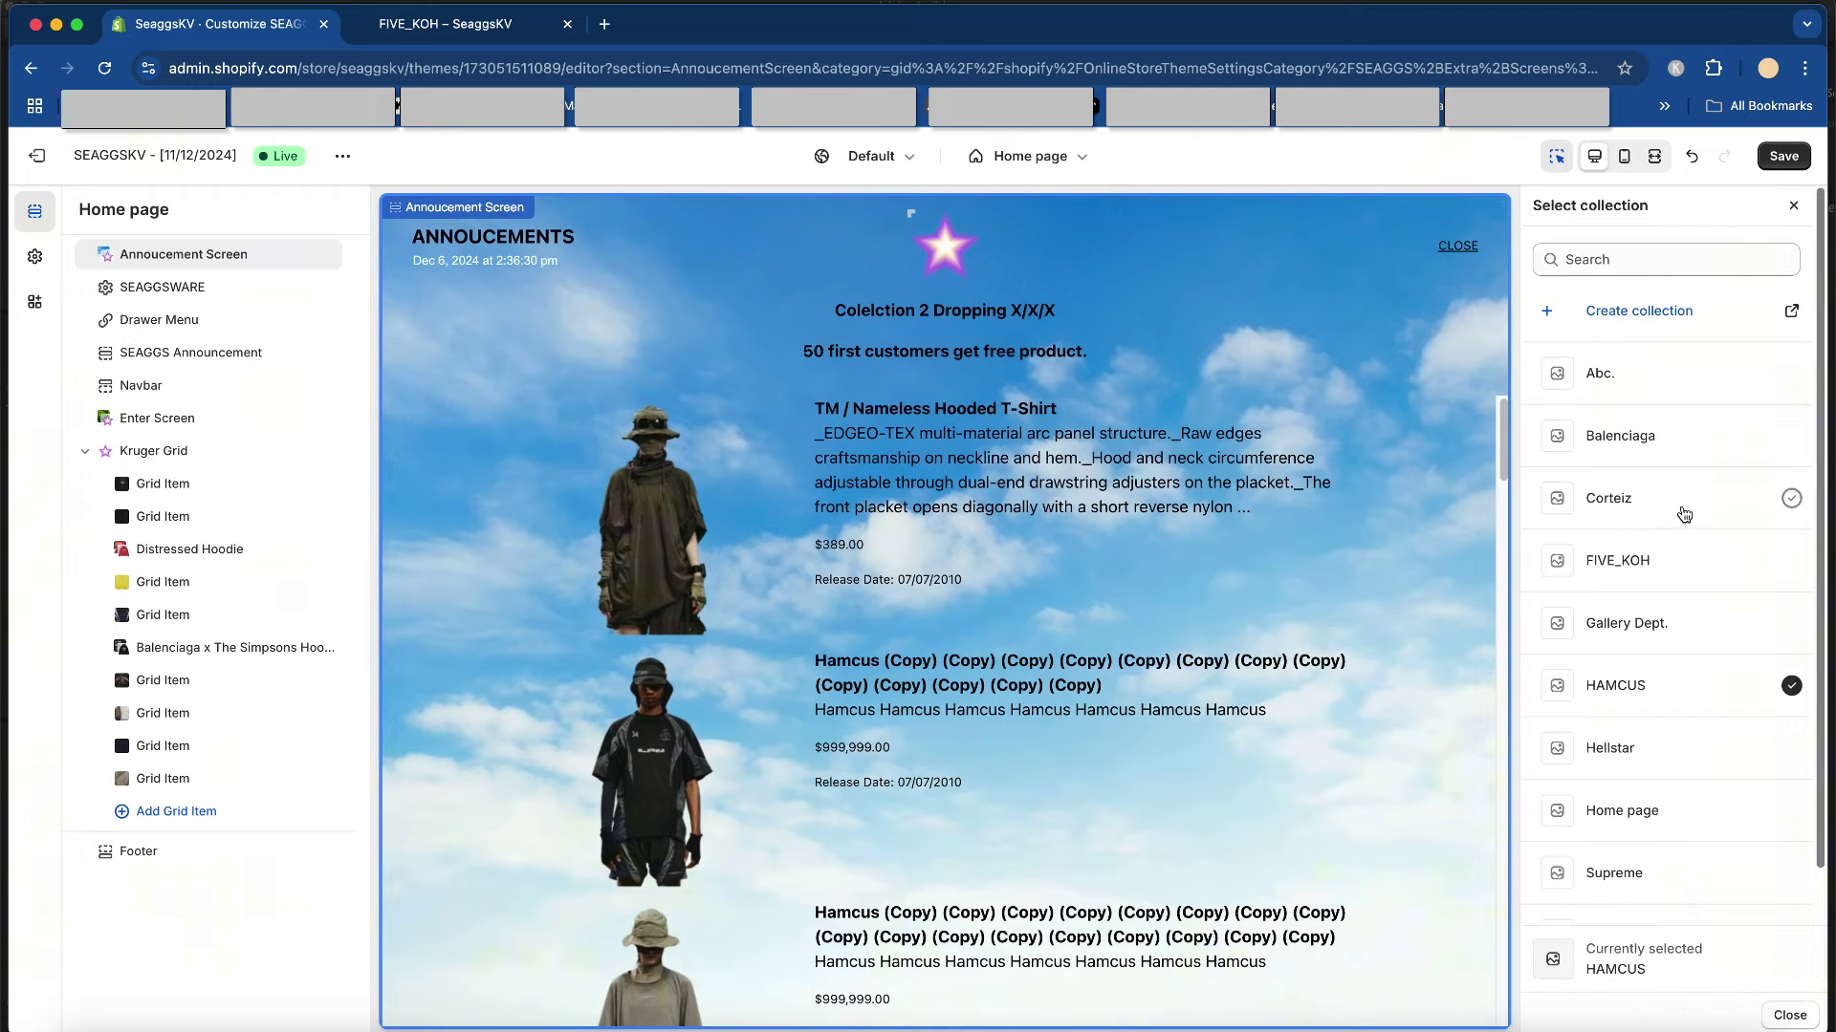
pyautogui.click(1706, 381)
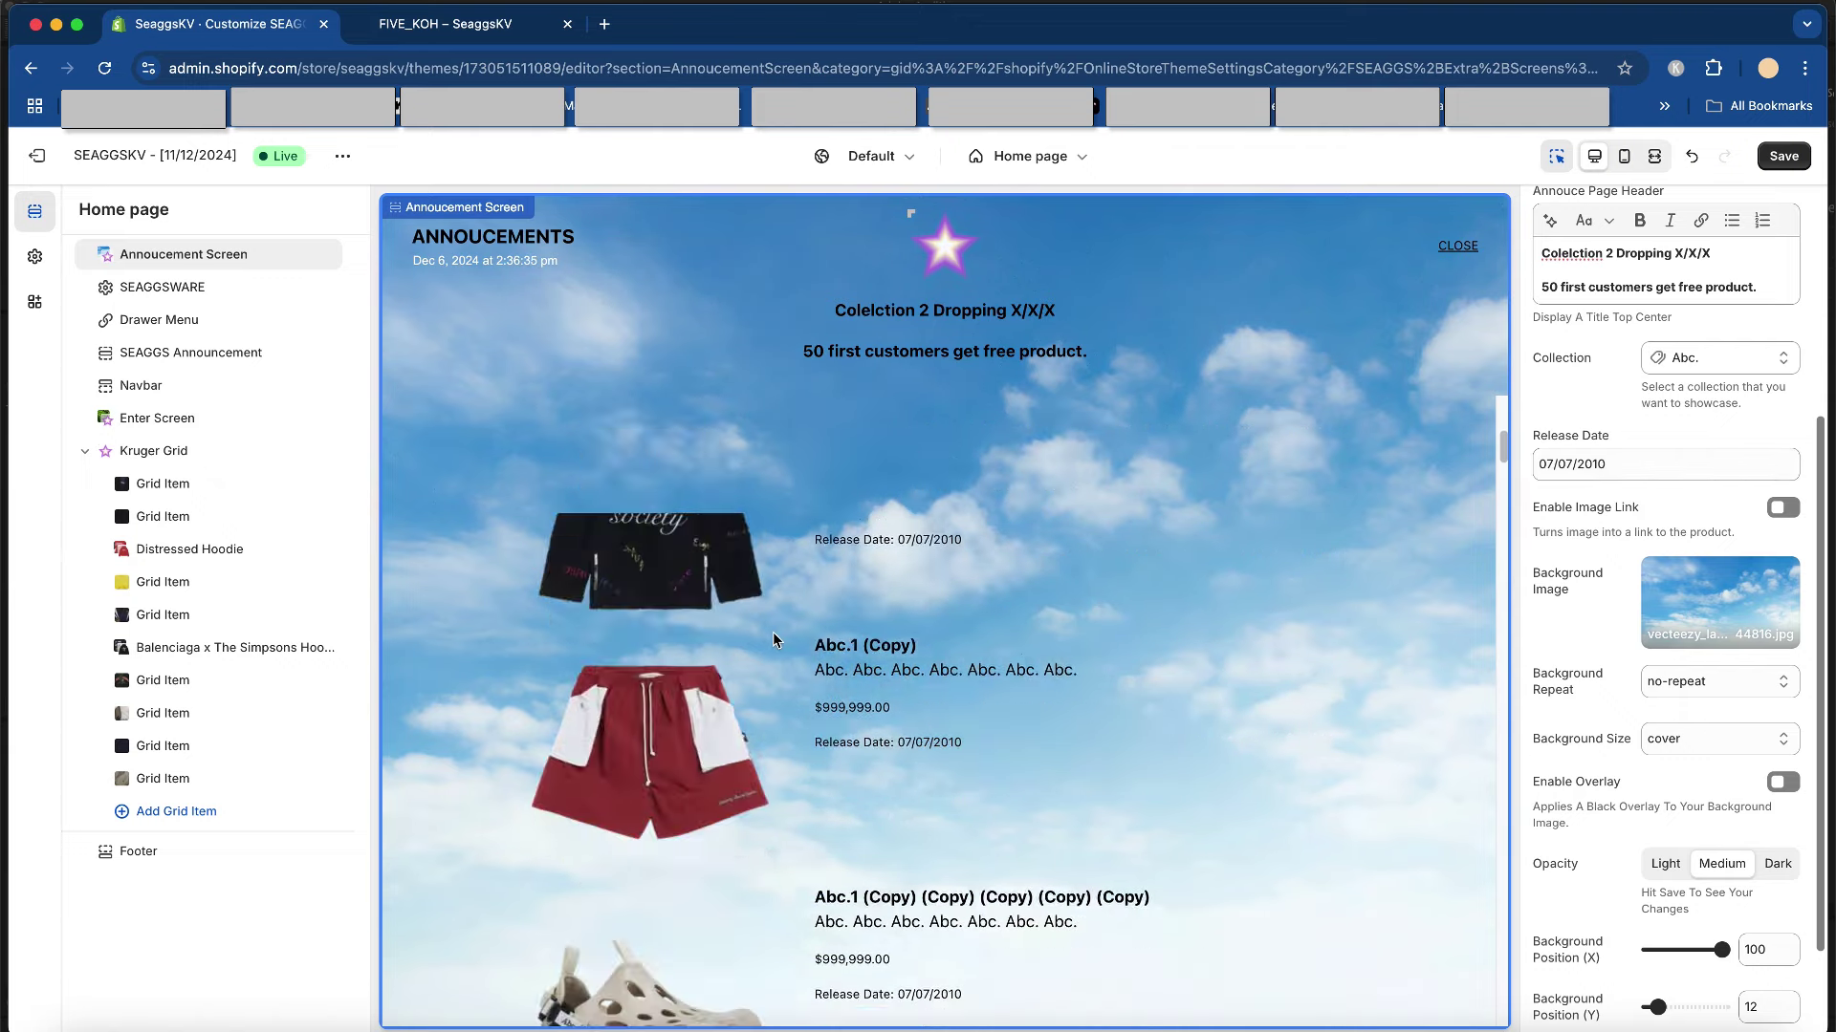
# - Set the Annoucement Screen's Release Date to 07/07/2025
pyautogui.scroll(-3, 1679, 743)
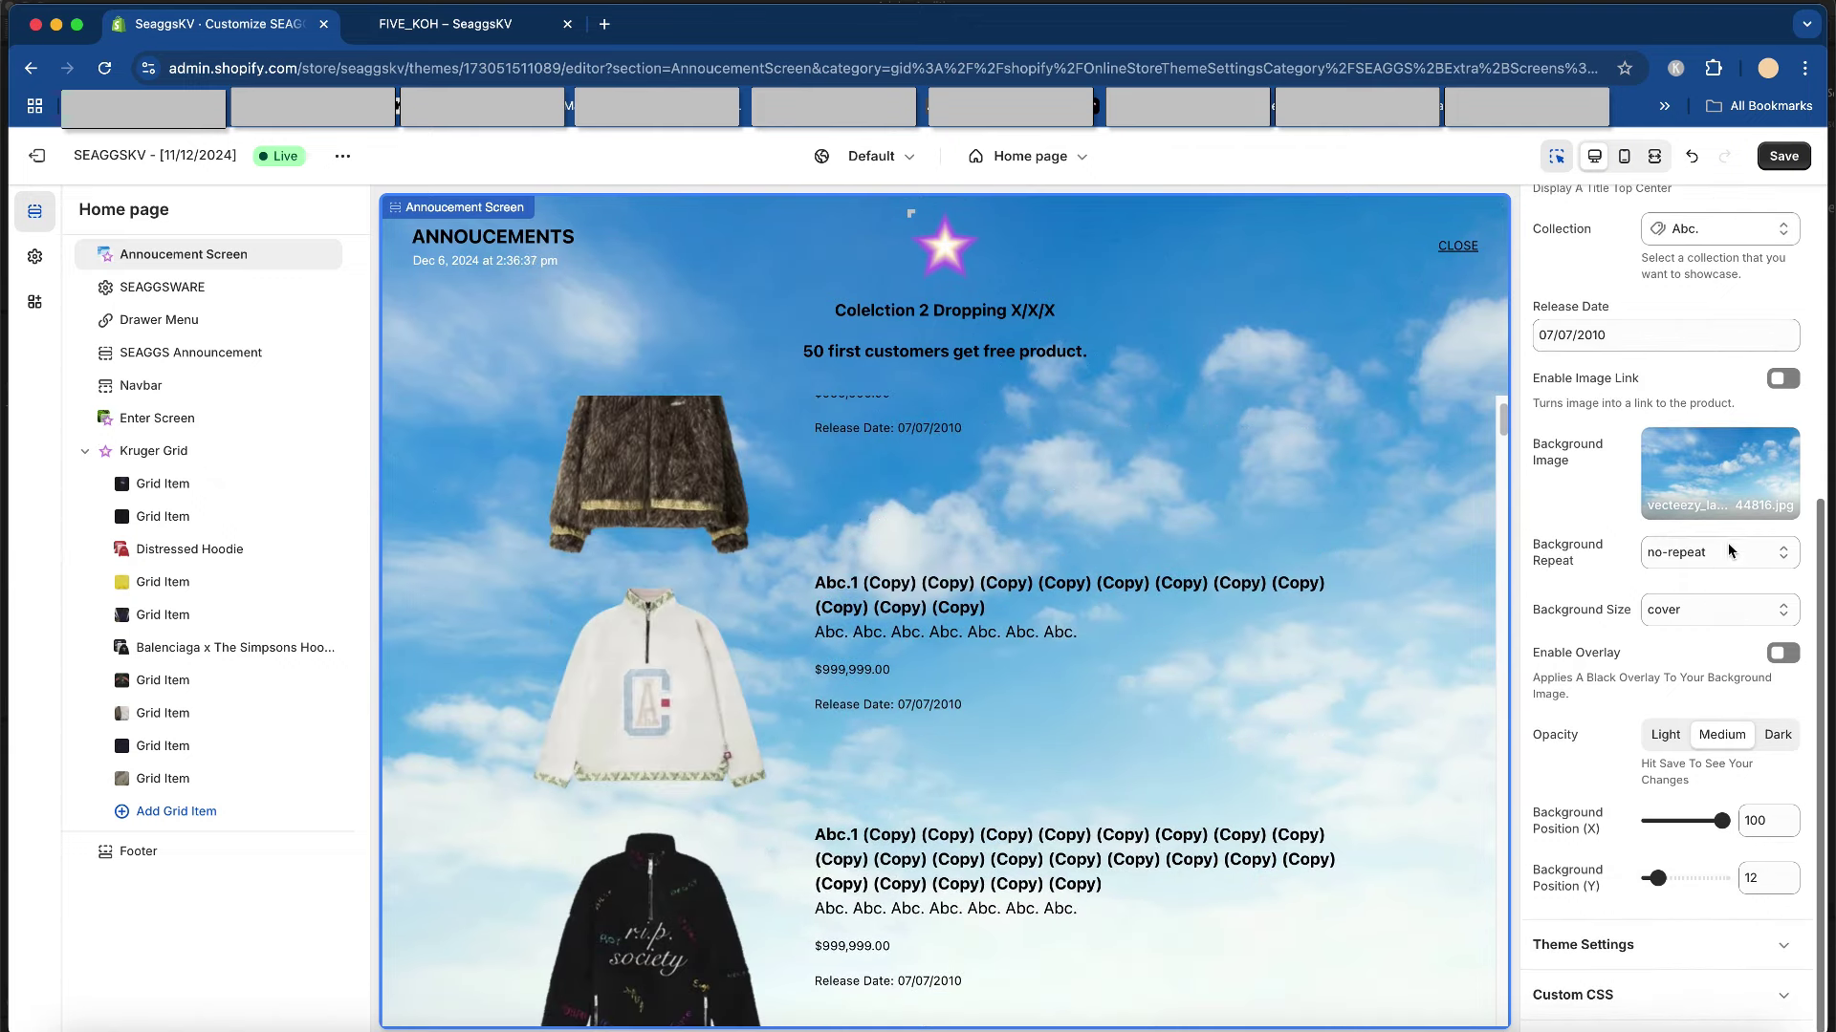
pyautogui.scroll(2, 1625, 492)
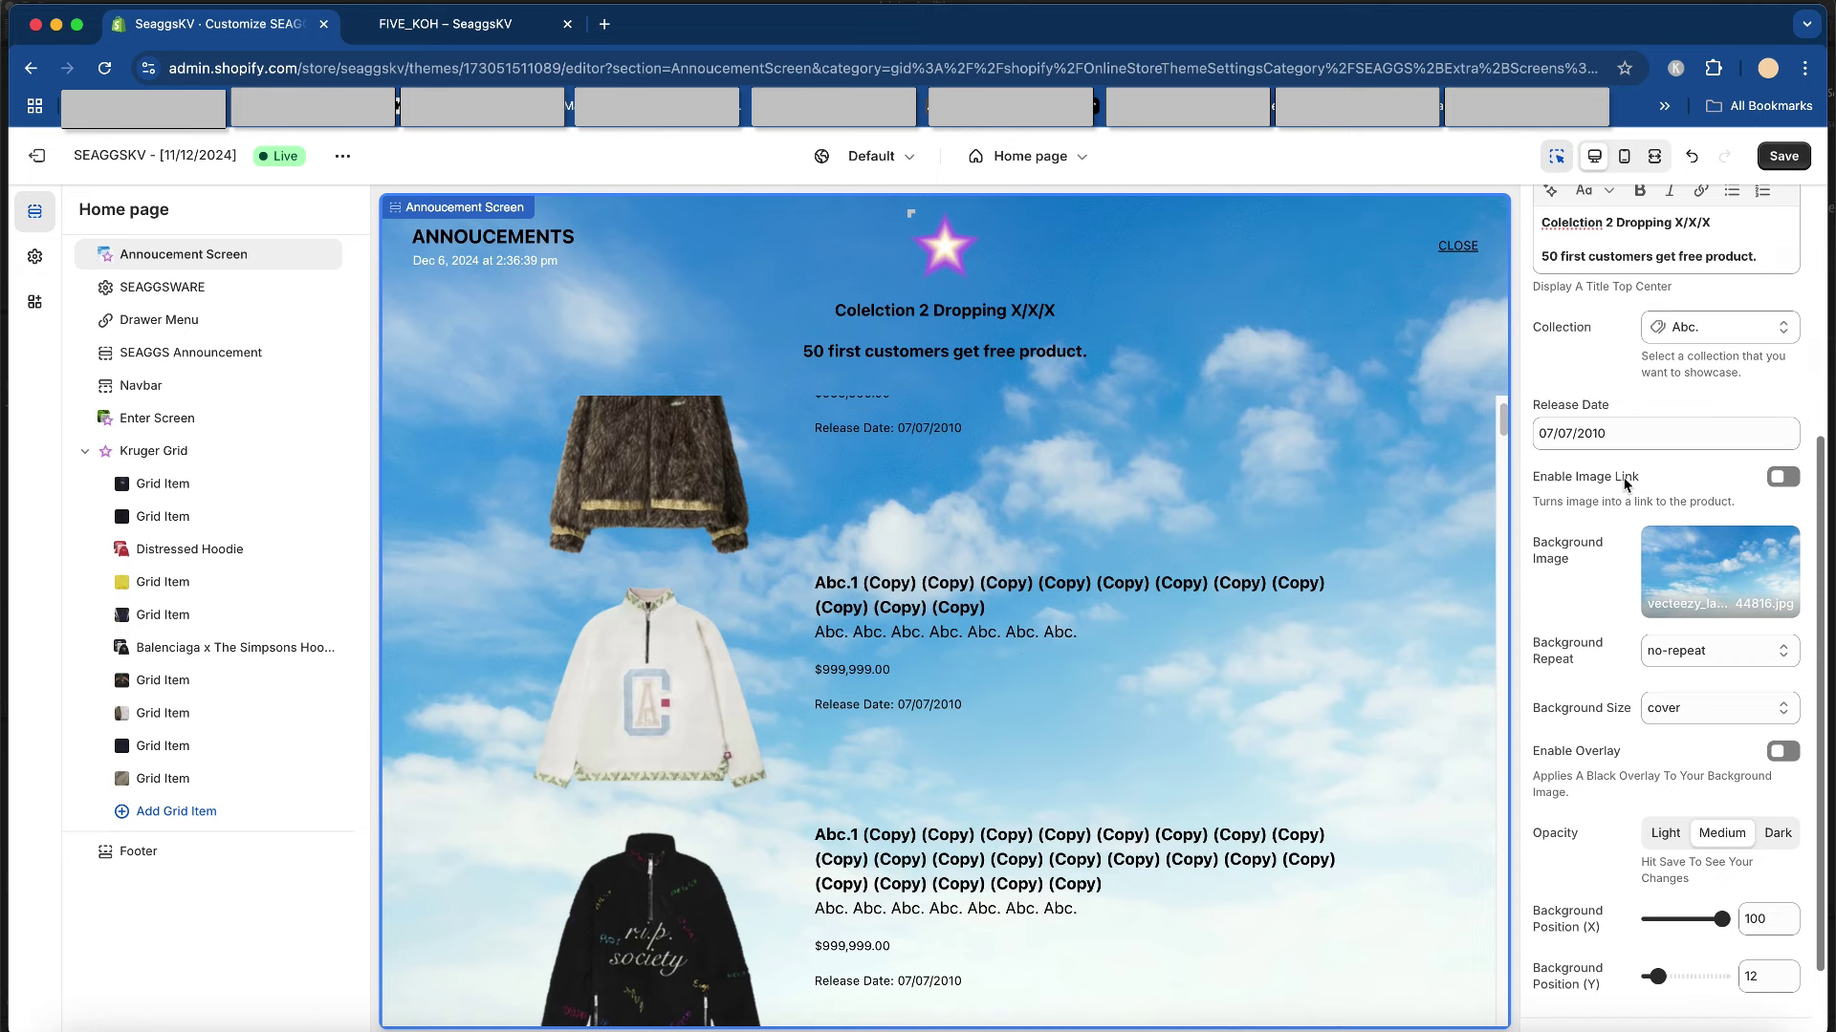
pyautogui.click(1626, 491)
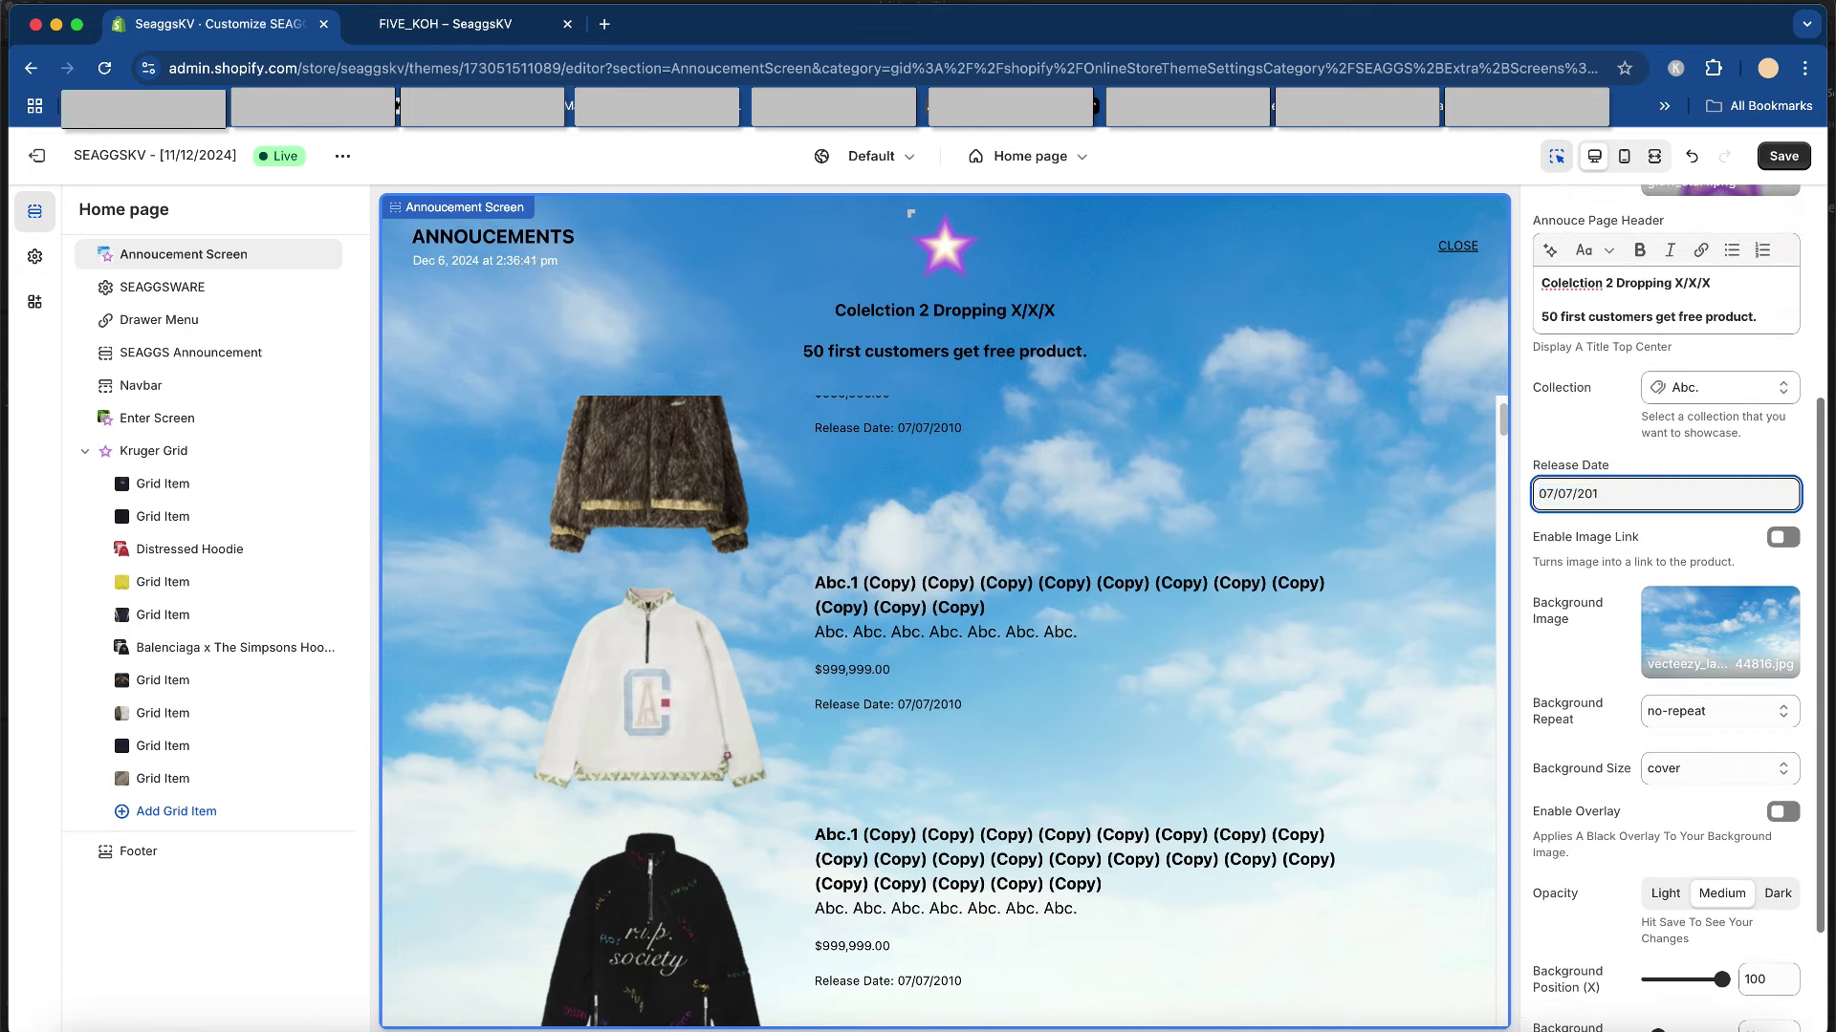
pyautogui.press('BackSpace')
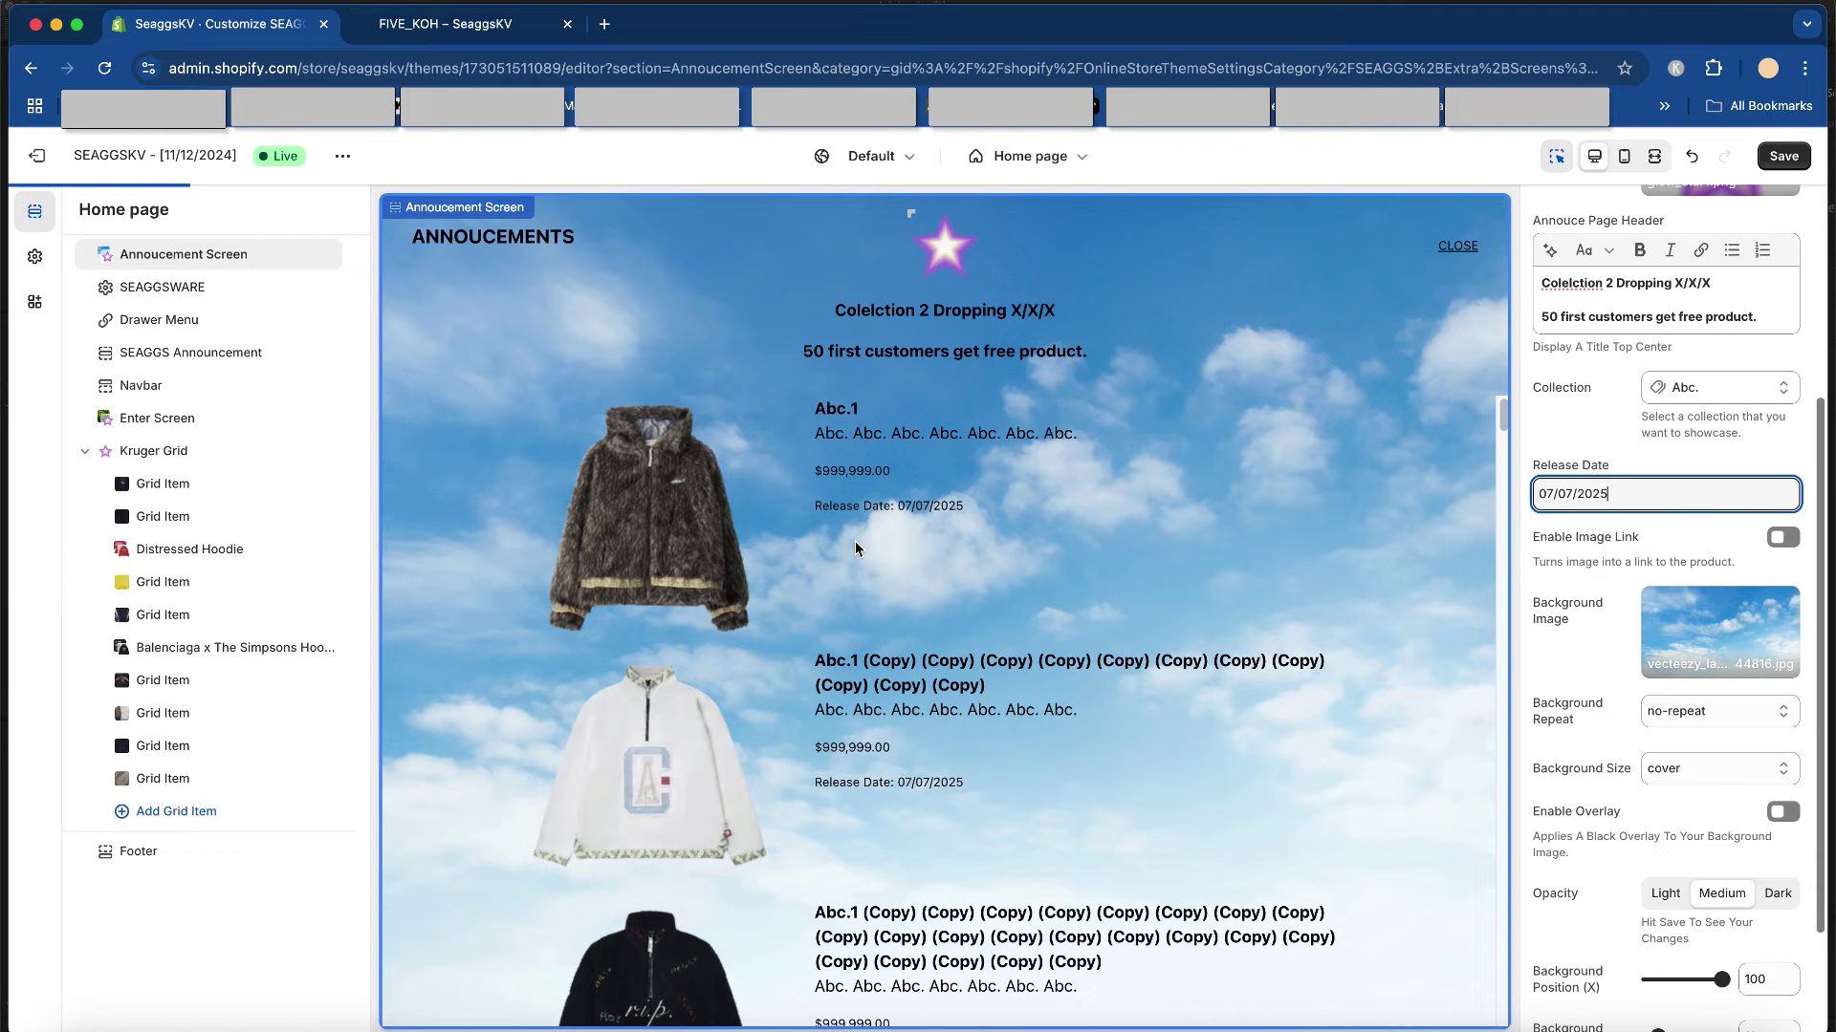
pyautogui.click(996, 512)
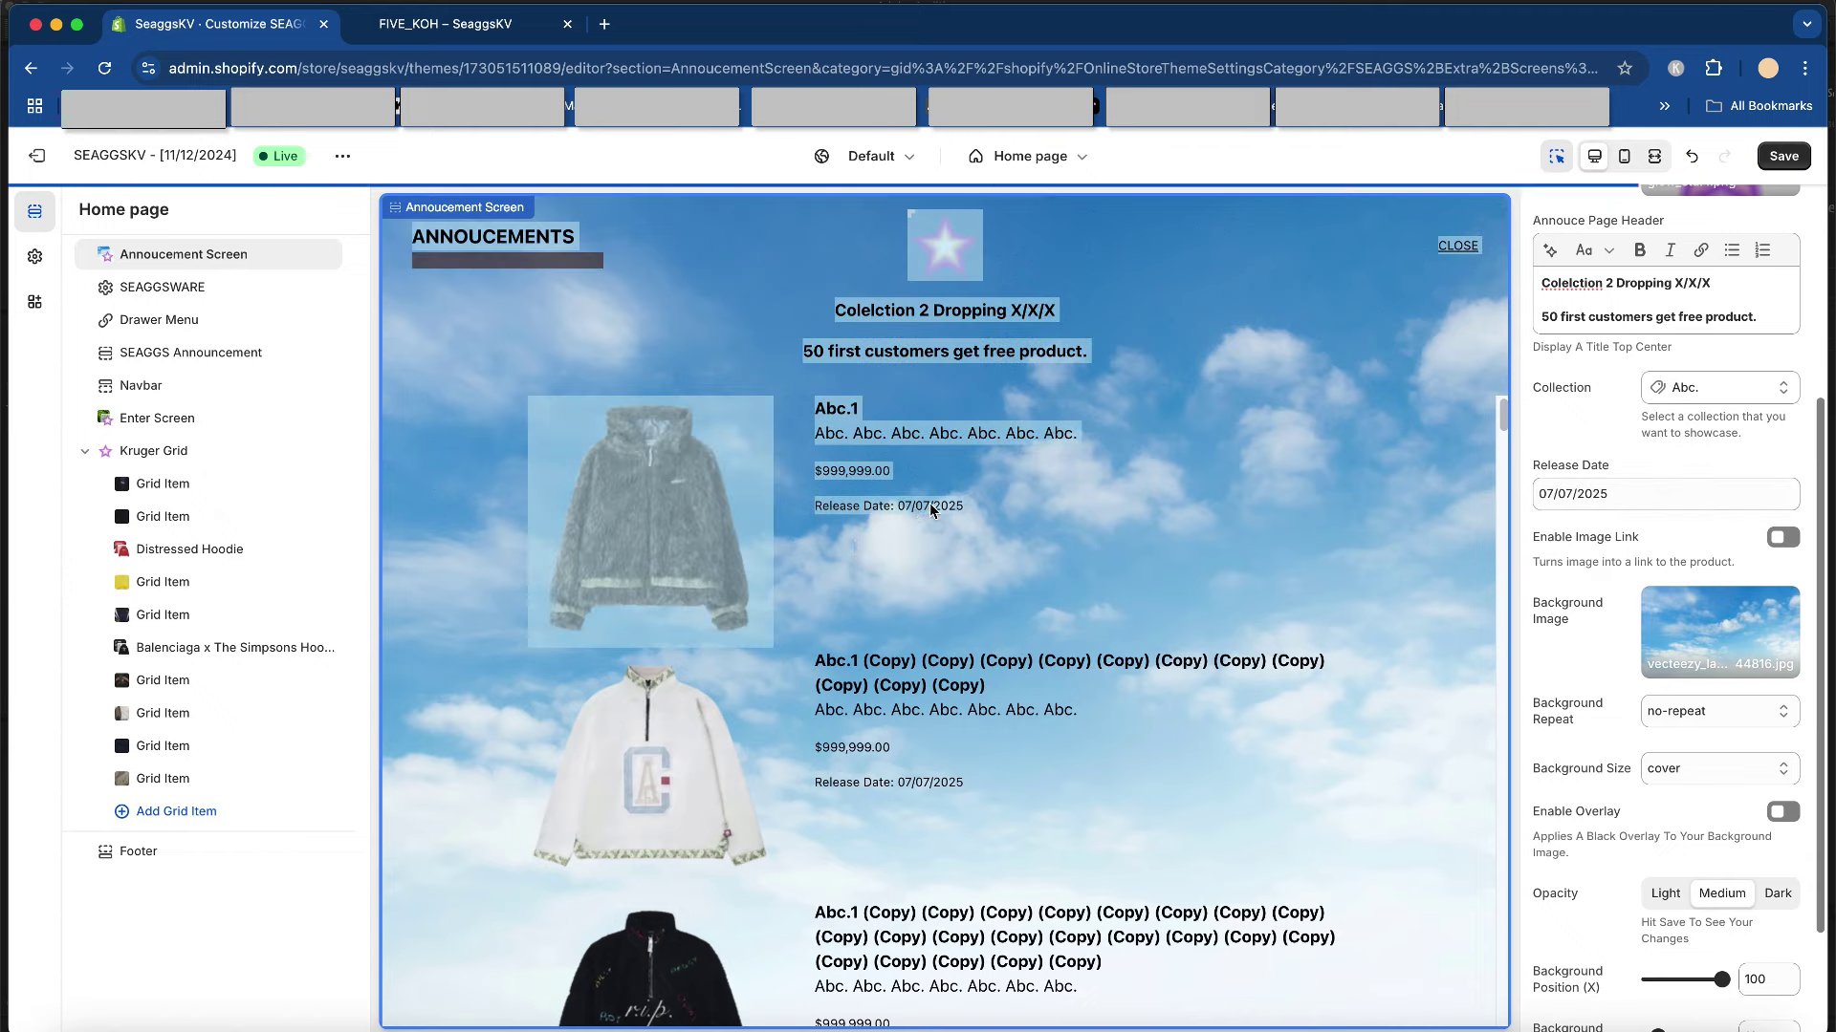
# - Enable the Annoucement Screen's background overlay, try the Light, Dark and Medium opacities, and disable the overlay
pyautogui.scroll(-3, 1625, 956)
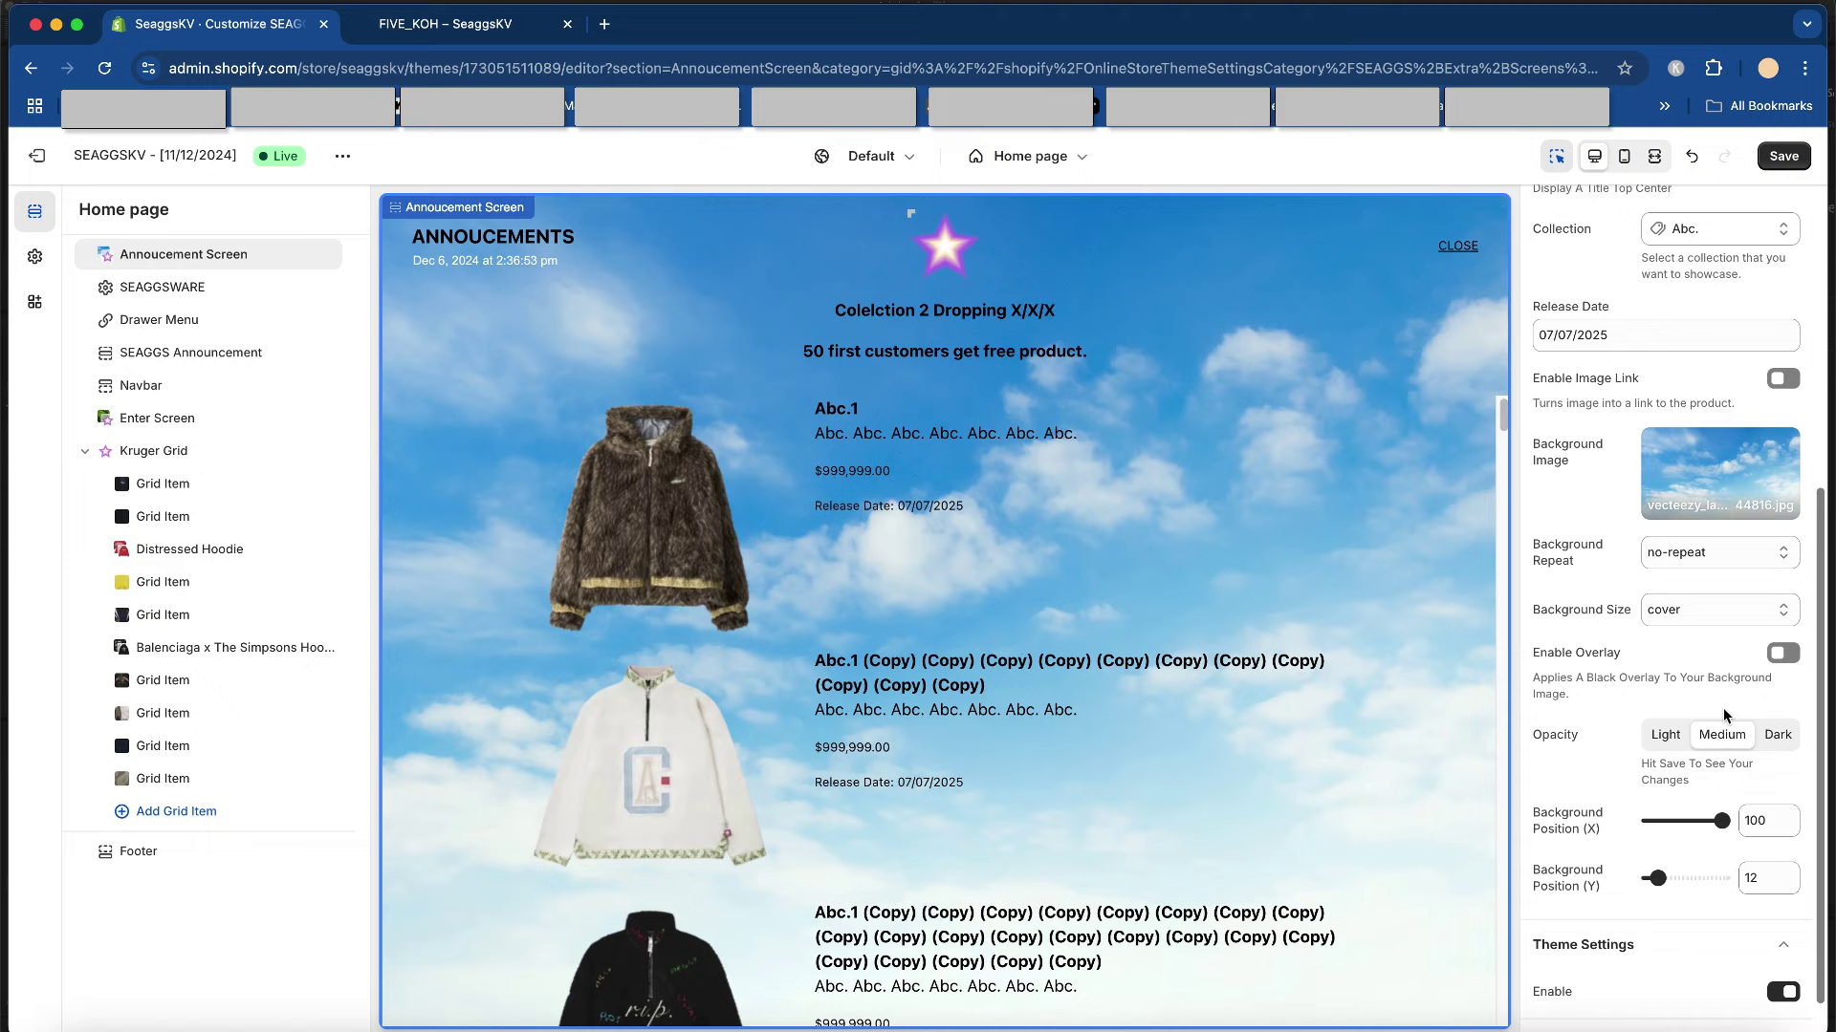
pyautogui.click(1784, 654)
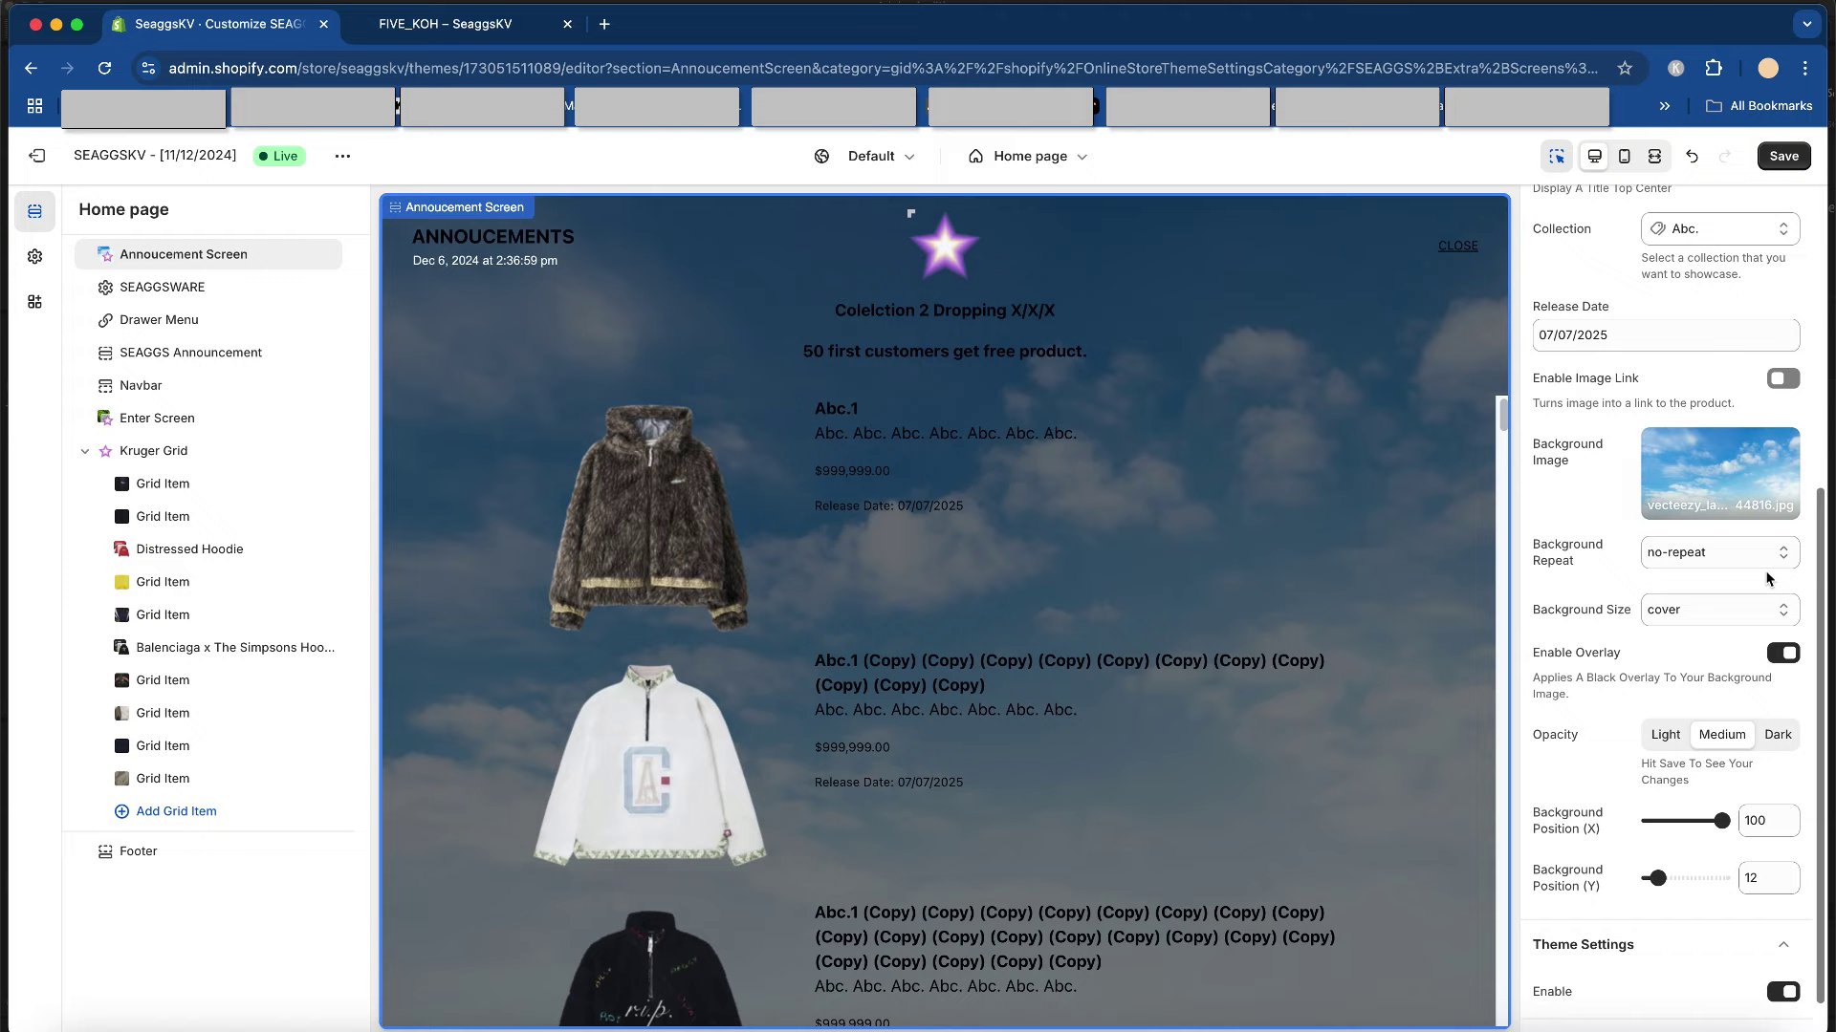
pyautogui.click(1665, 735)
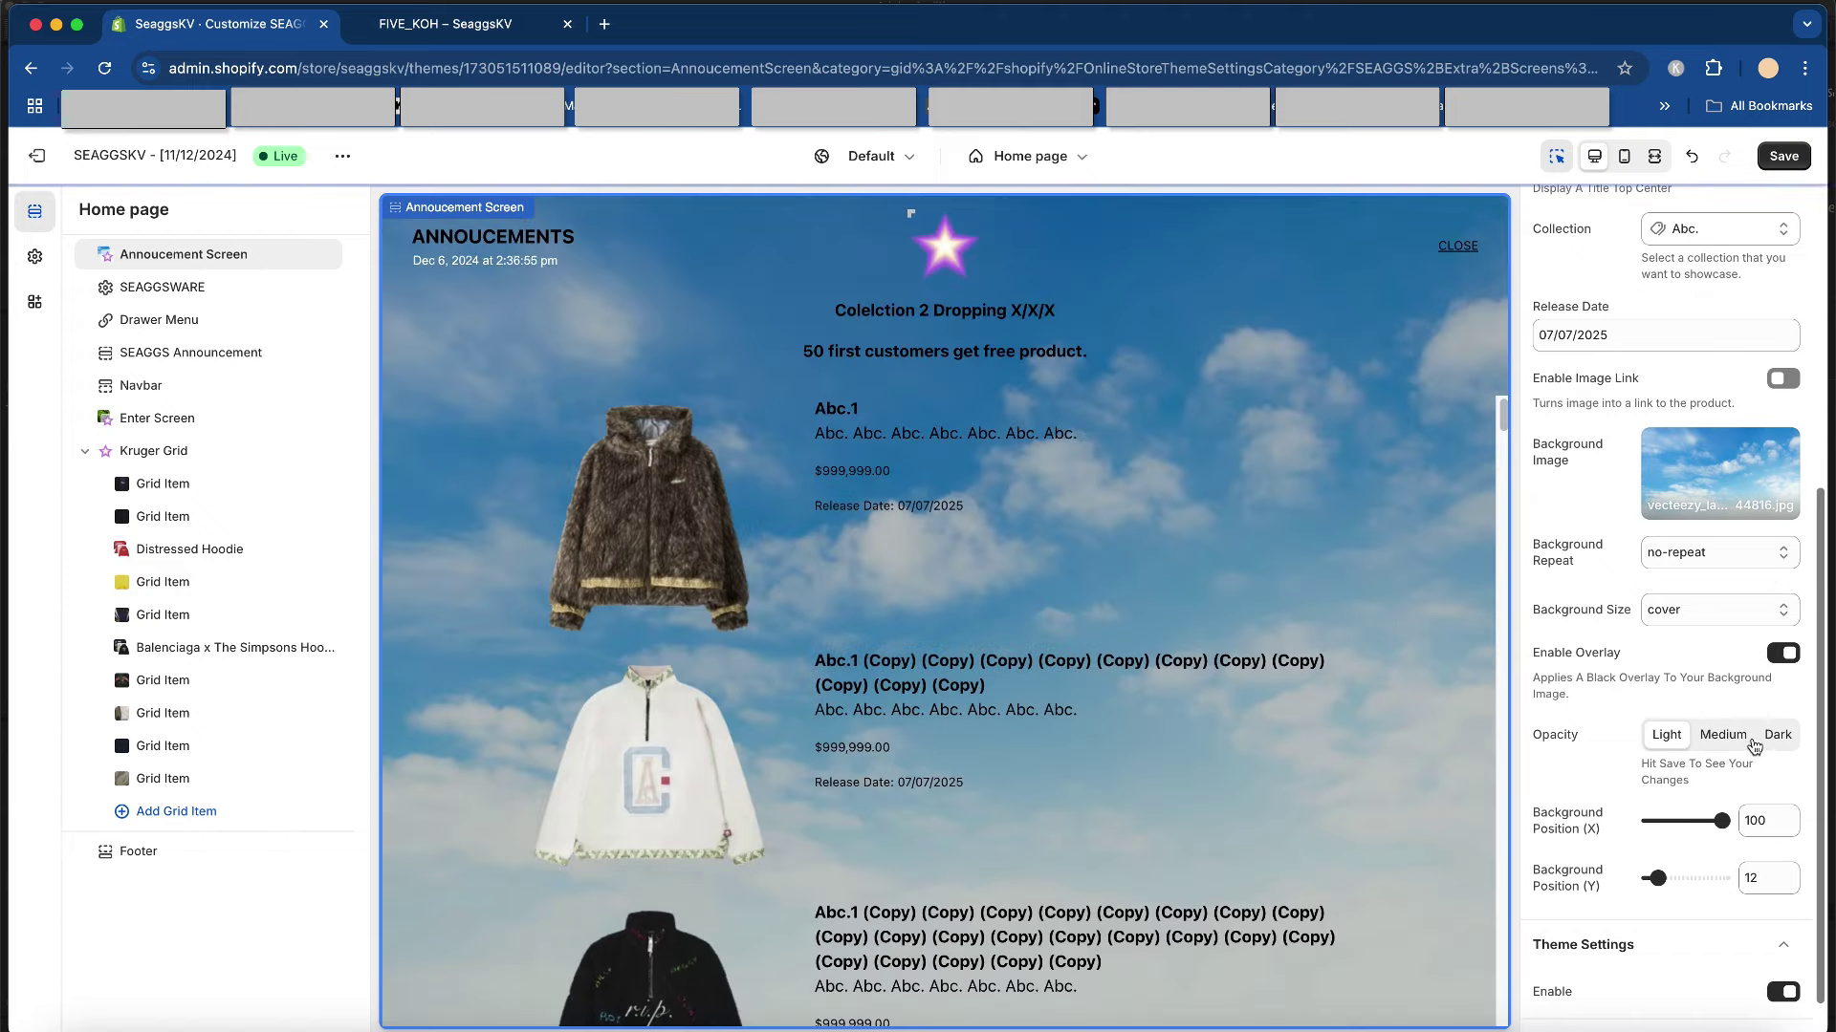
pyautogui.click(1777, 735)
pyautogui.click(1721, 736)
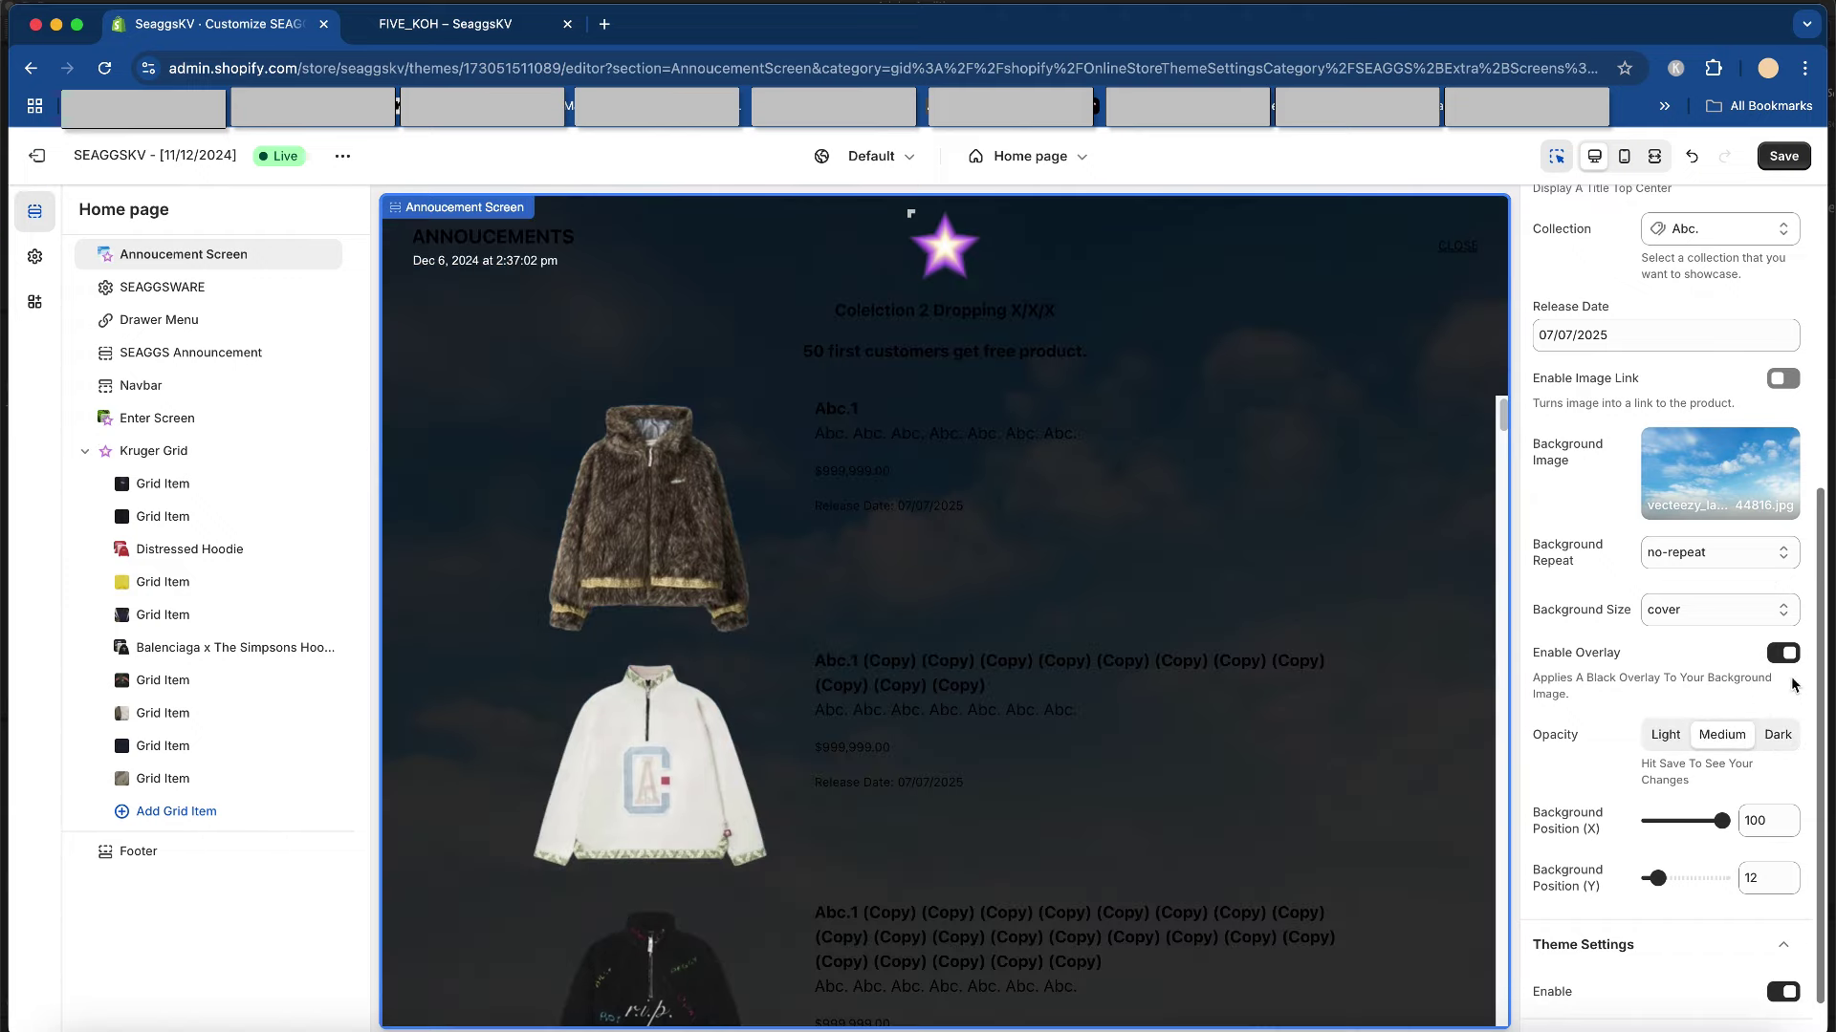
pyautogui.click(1784, 654)
# - Save the Annoucement Screen changes and look through the theme settings
pyautogui.scroll(-1, 1682, 667)
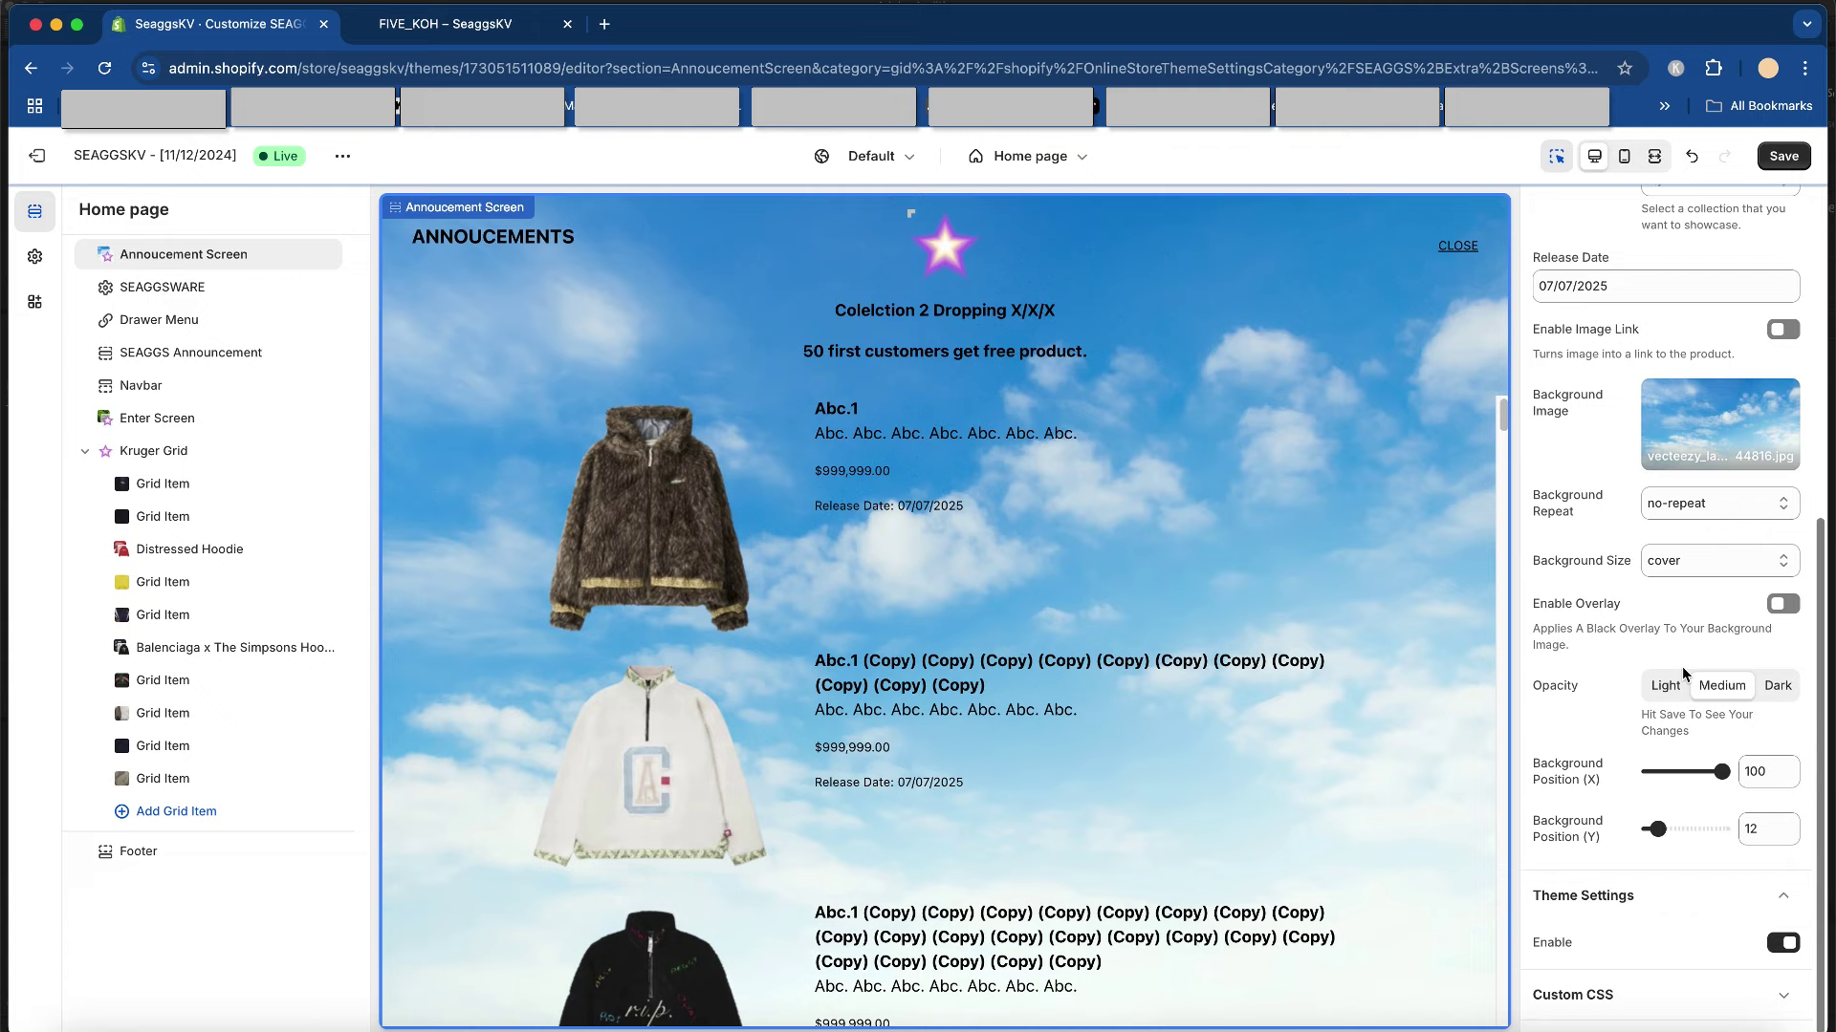
pyautogui.click(1784, 158)
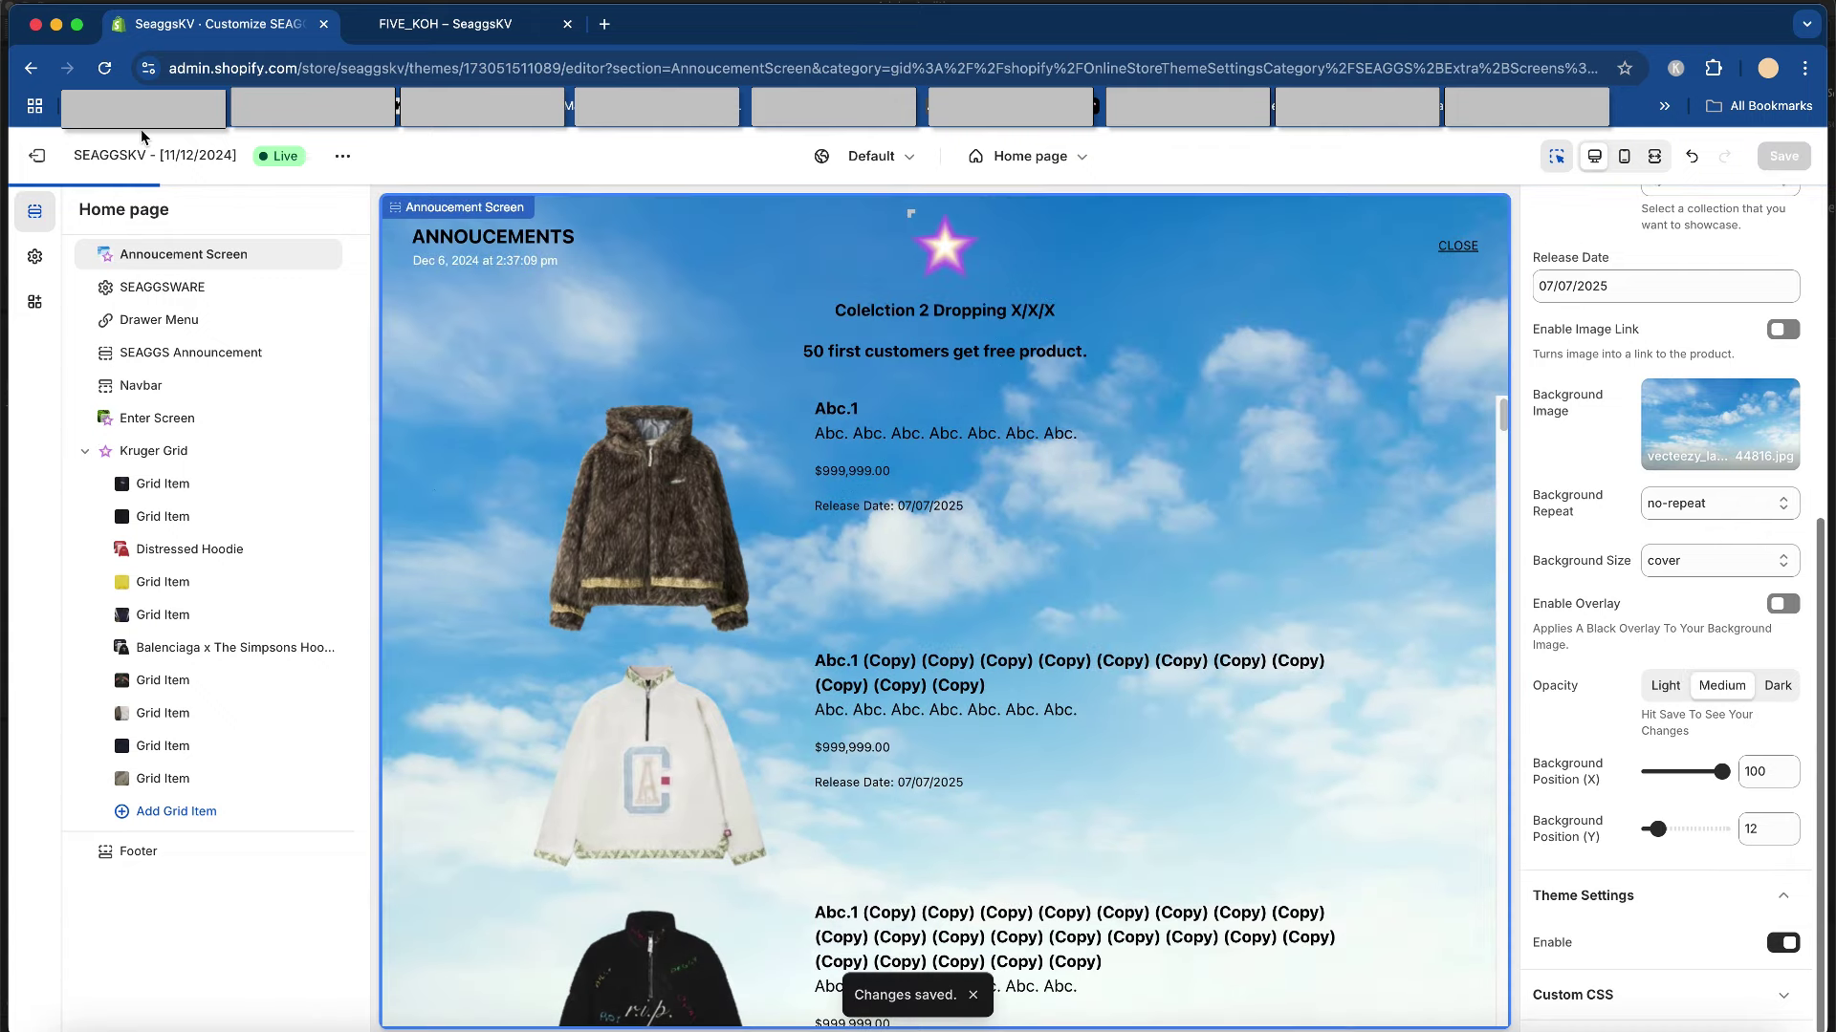
pyautogui.click(43, 259)
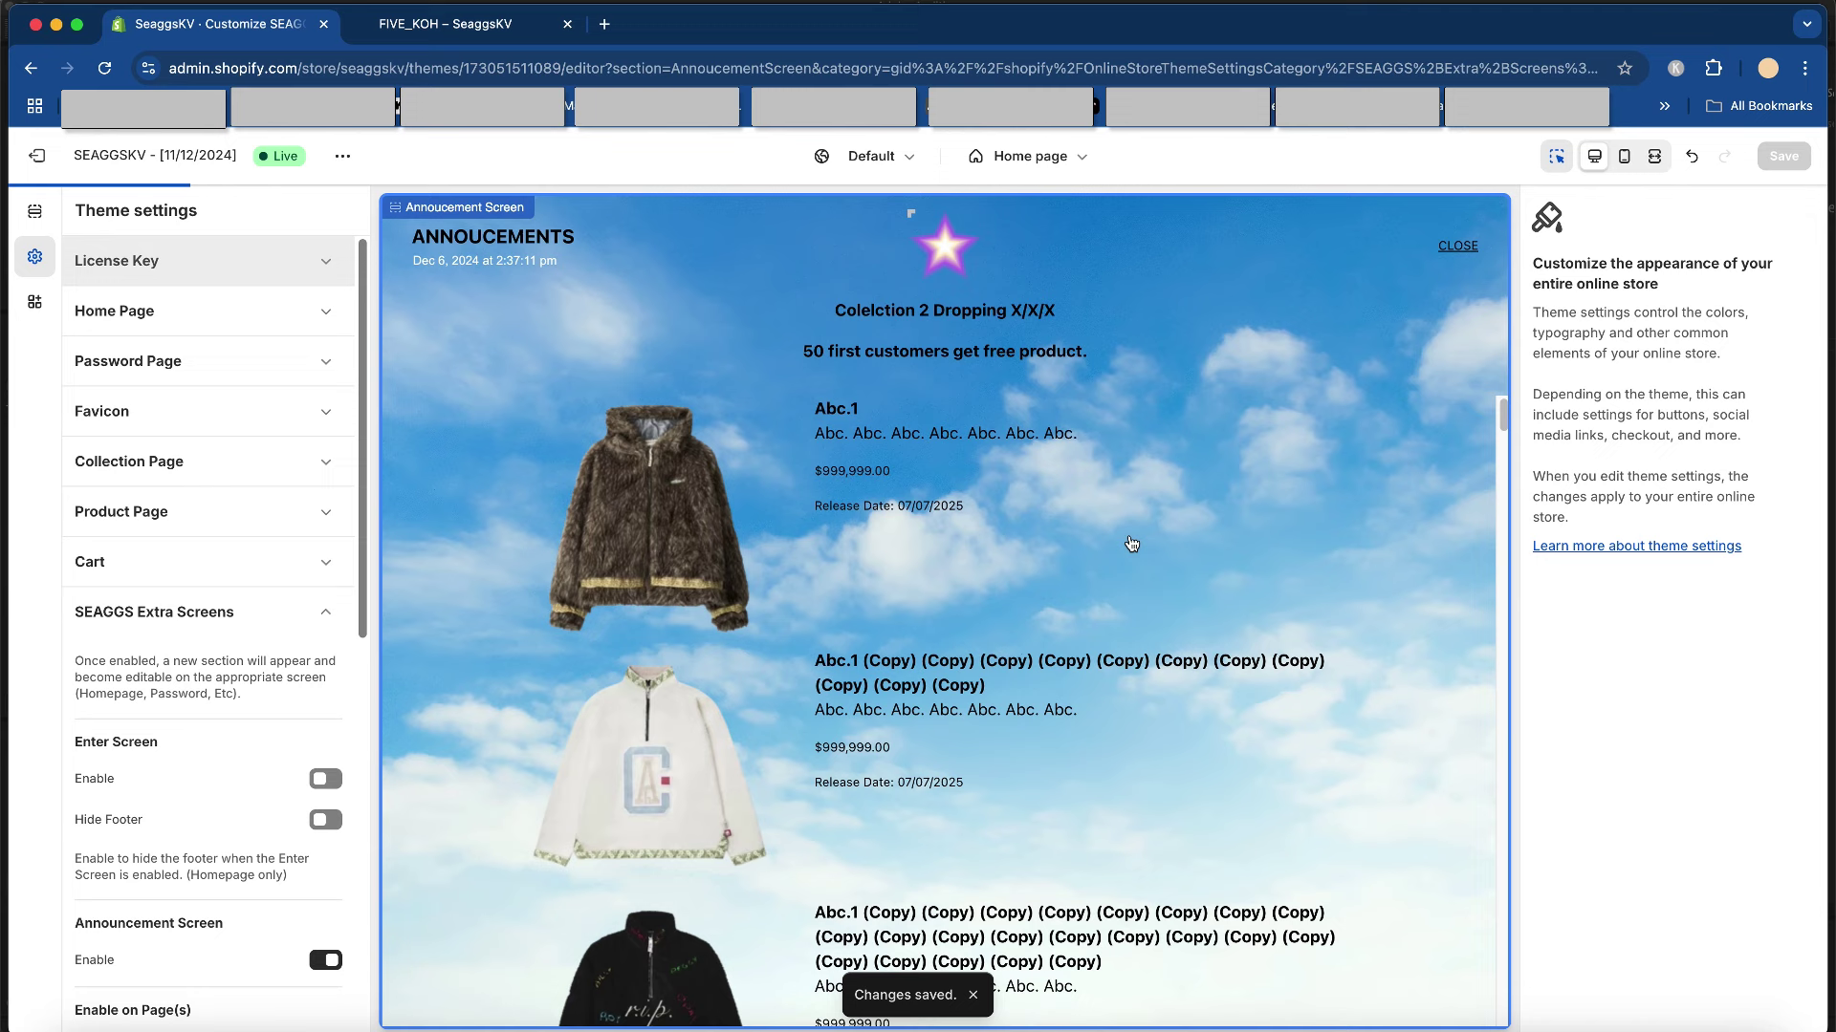
pyautogui.scroll(-3, 1131, 541)
pyautogui.scroll(4, 1131, 541)
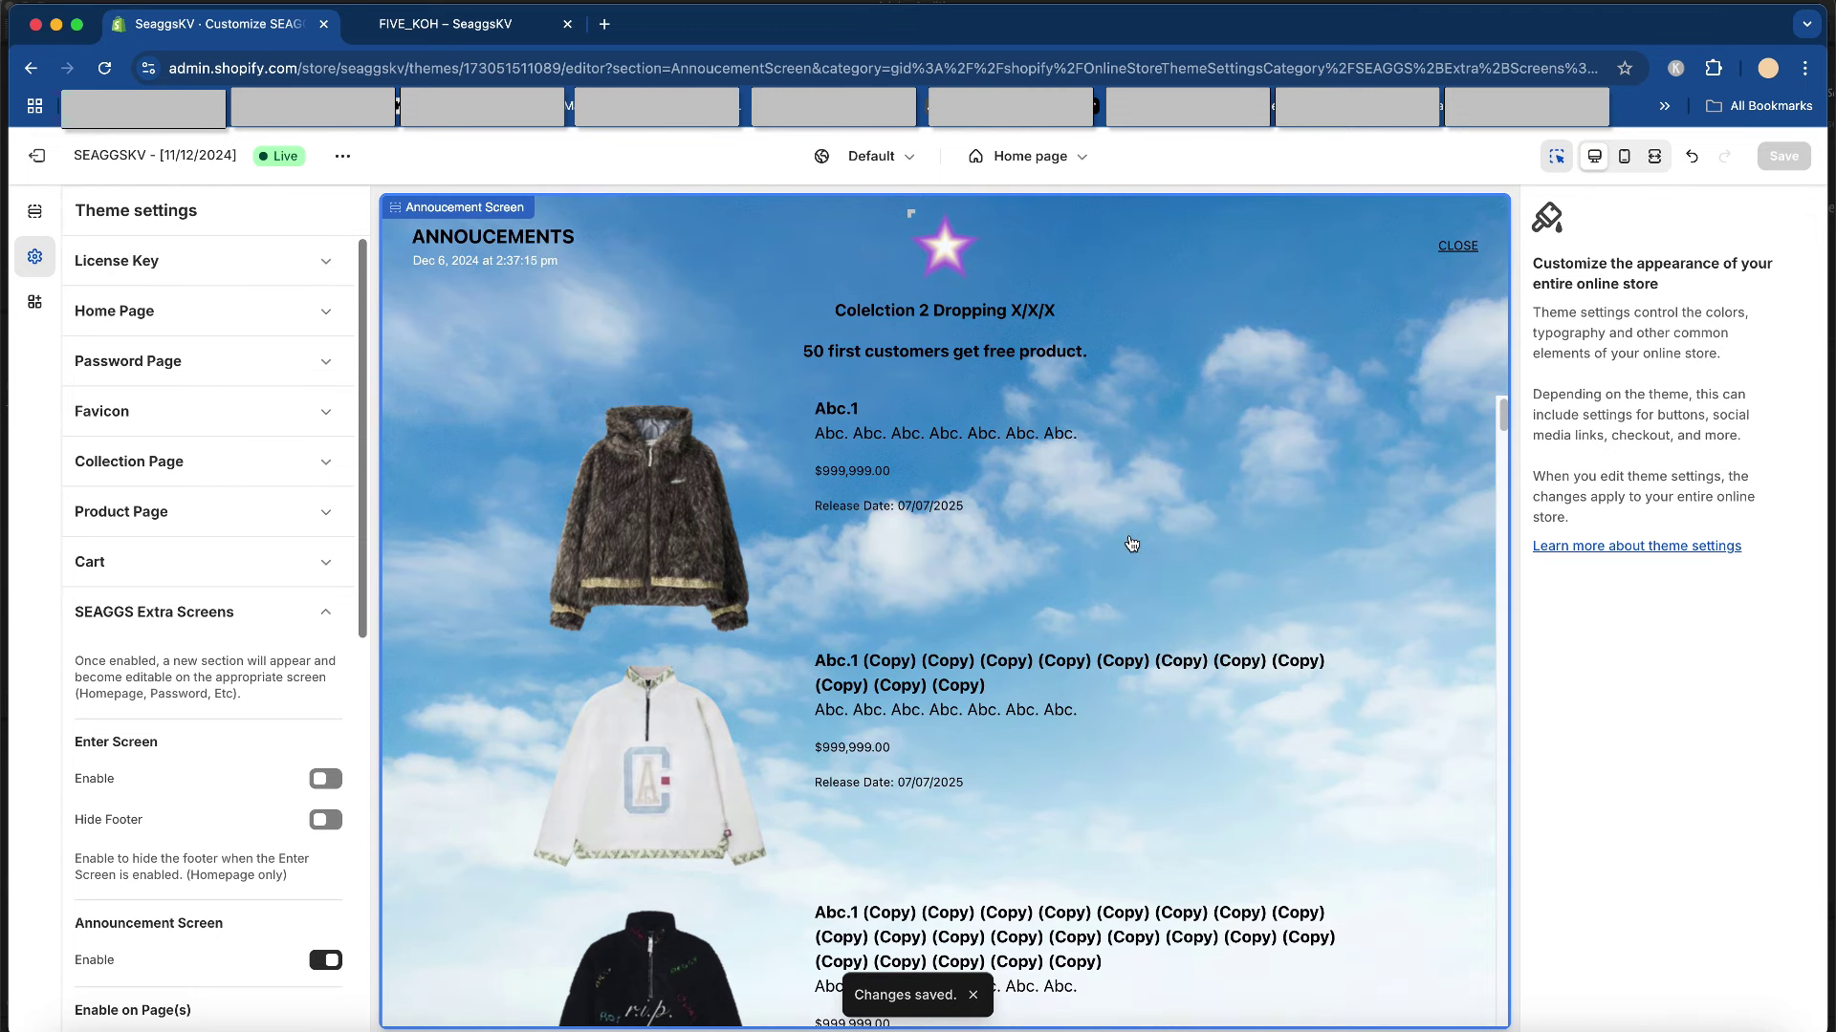
# - Turn on Enable Image Link for the Annoucement Screen and save the theme
pyautogui.click(793, 359)
pyautogui.scroll(-1, 1691, 662)
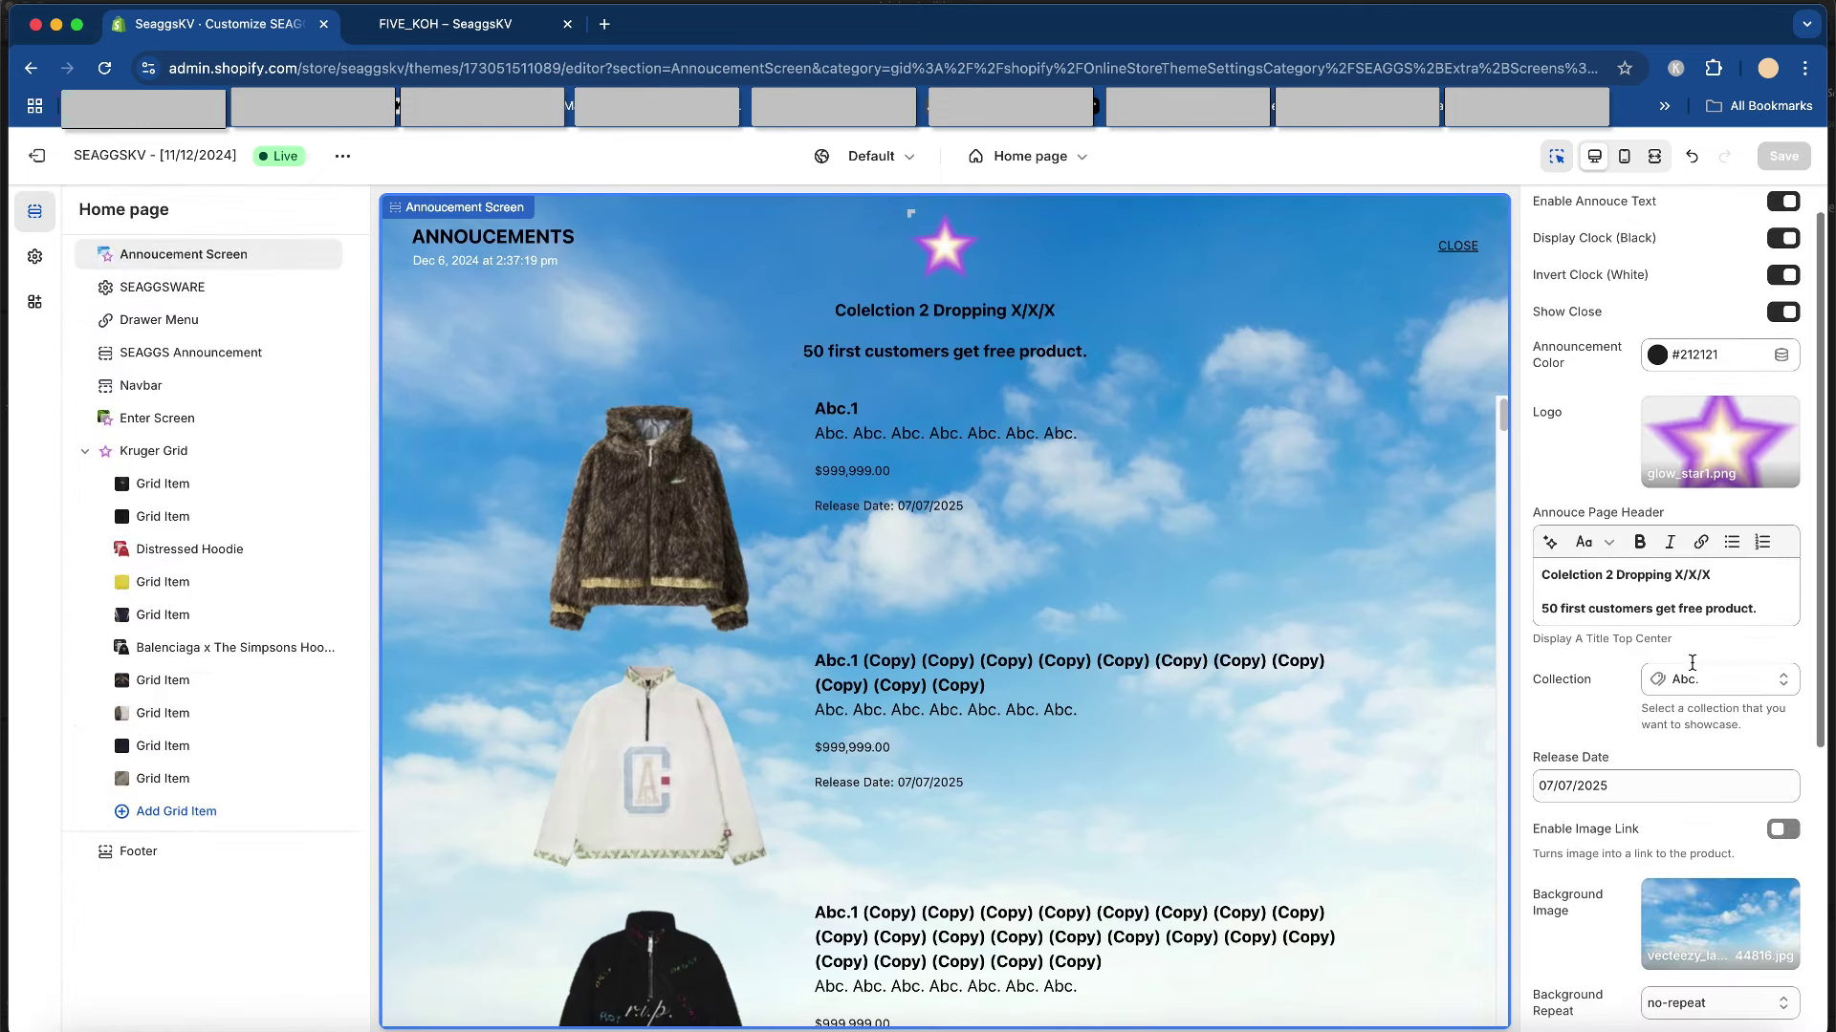
pyautogui.scroll(-5, 1691, 663)
pyautogui.scroll(-1, 1691, 662)
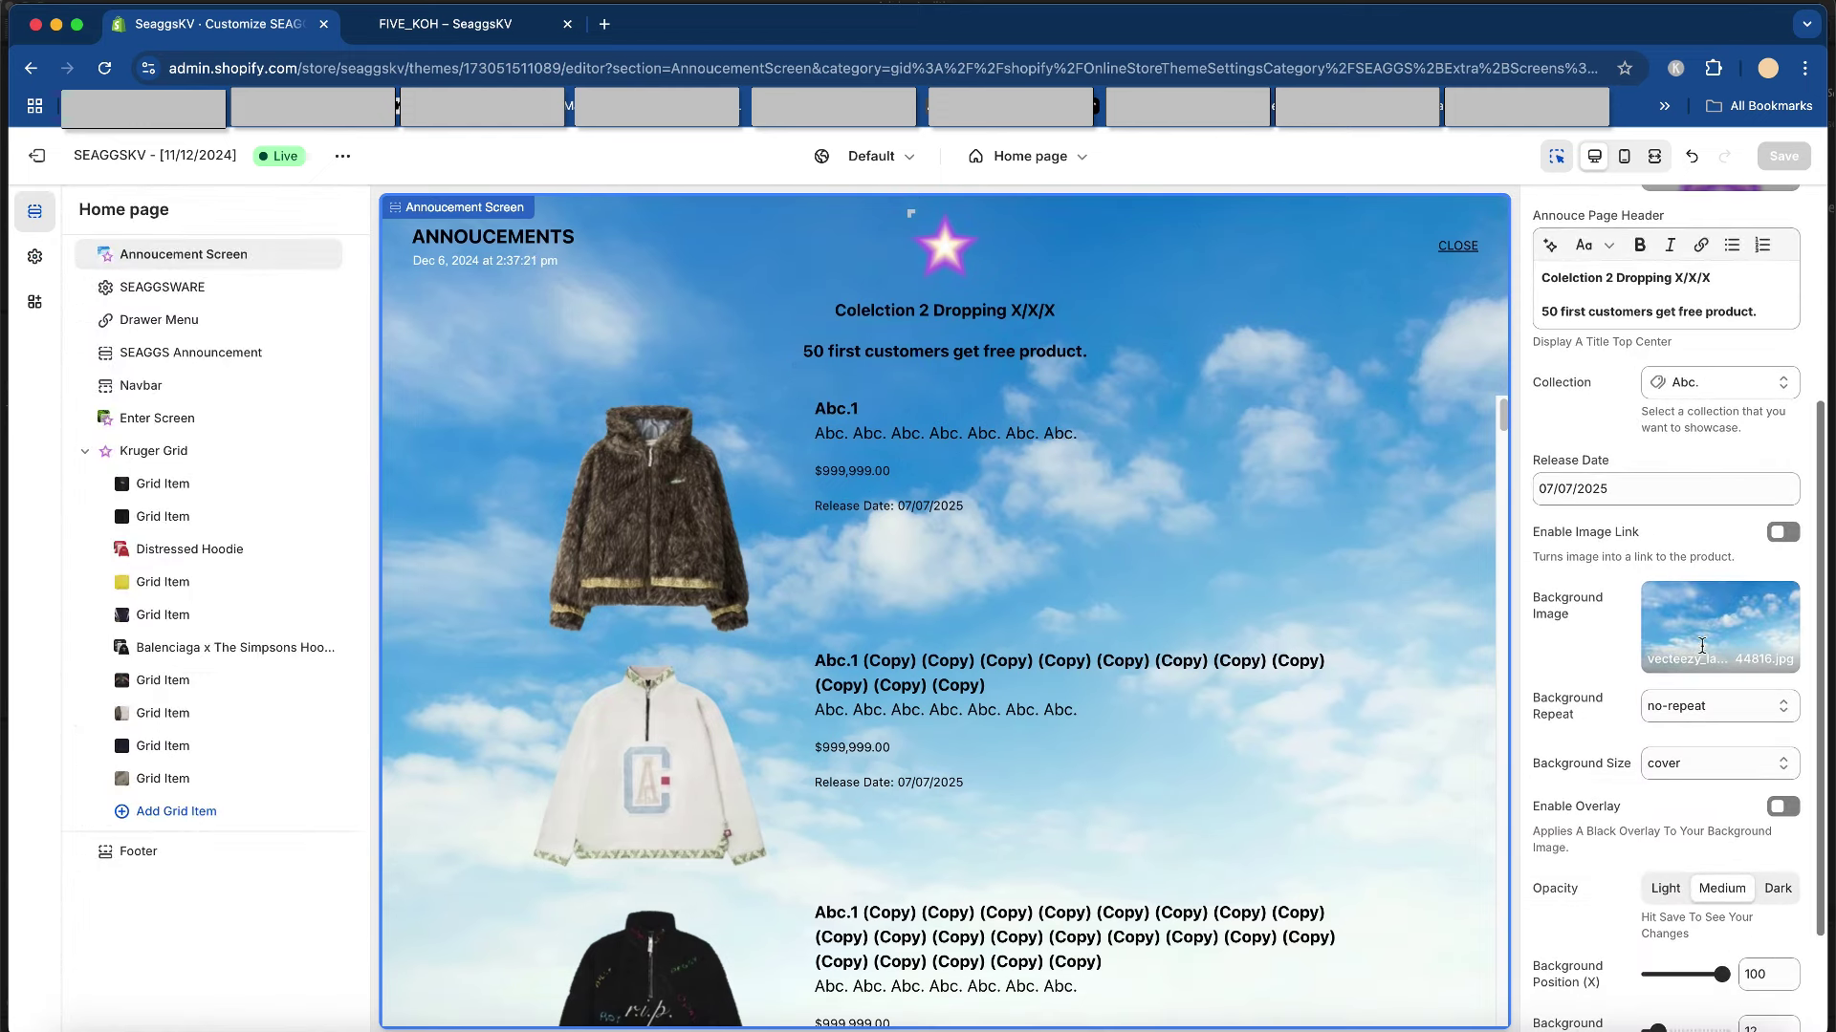
pyautogui.click(1779, 535)
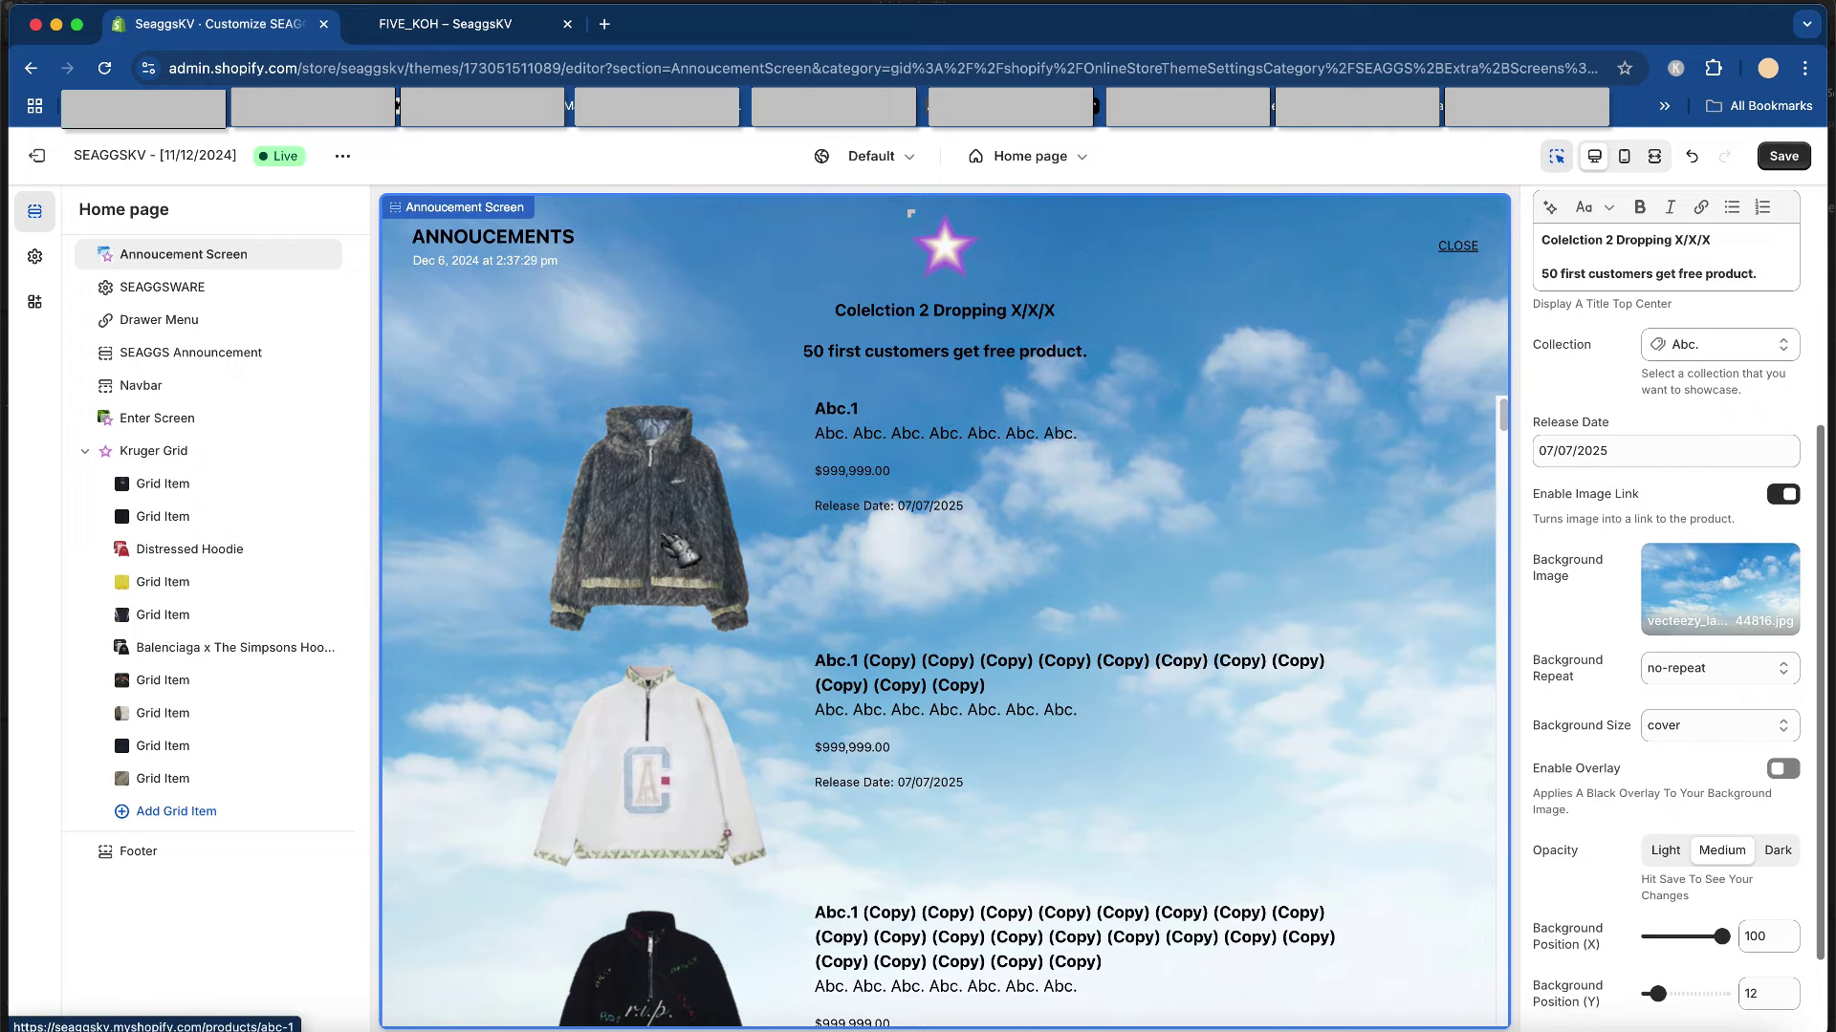
pyautogui.press('super+s')
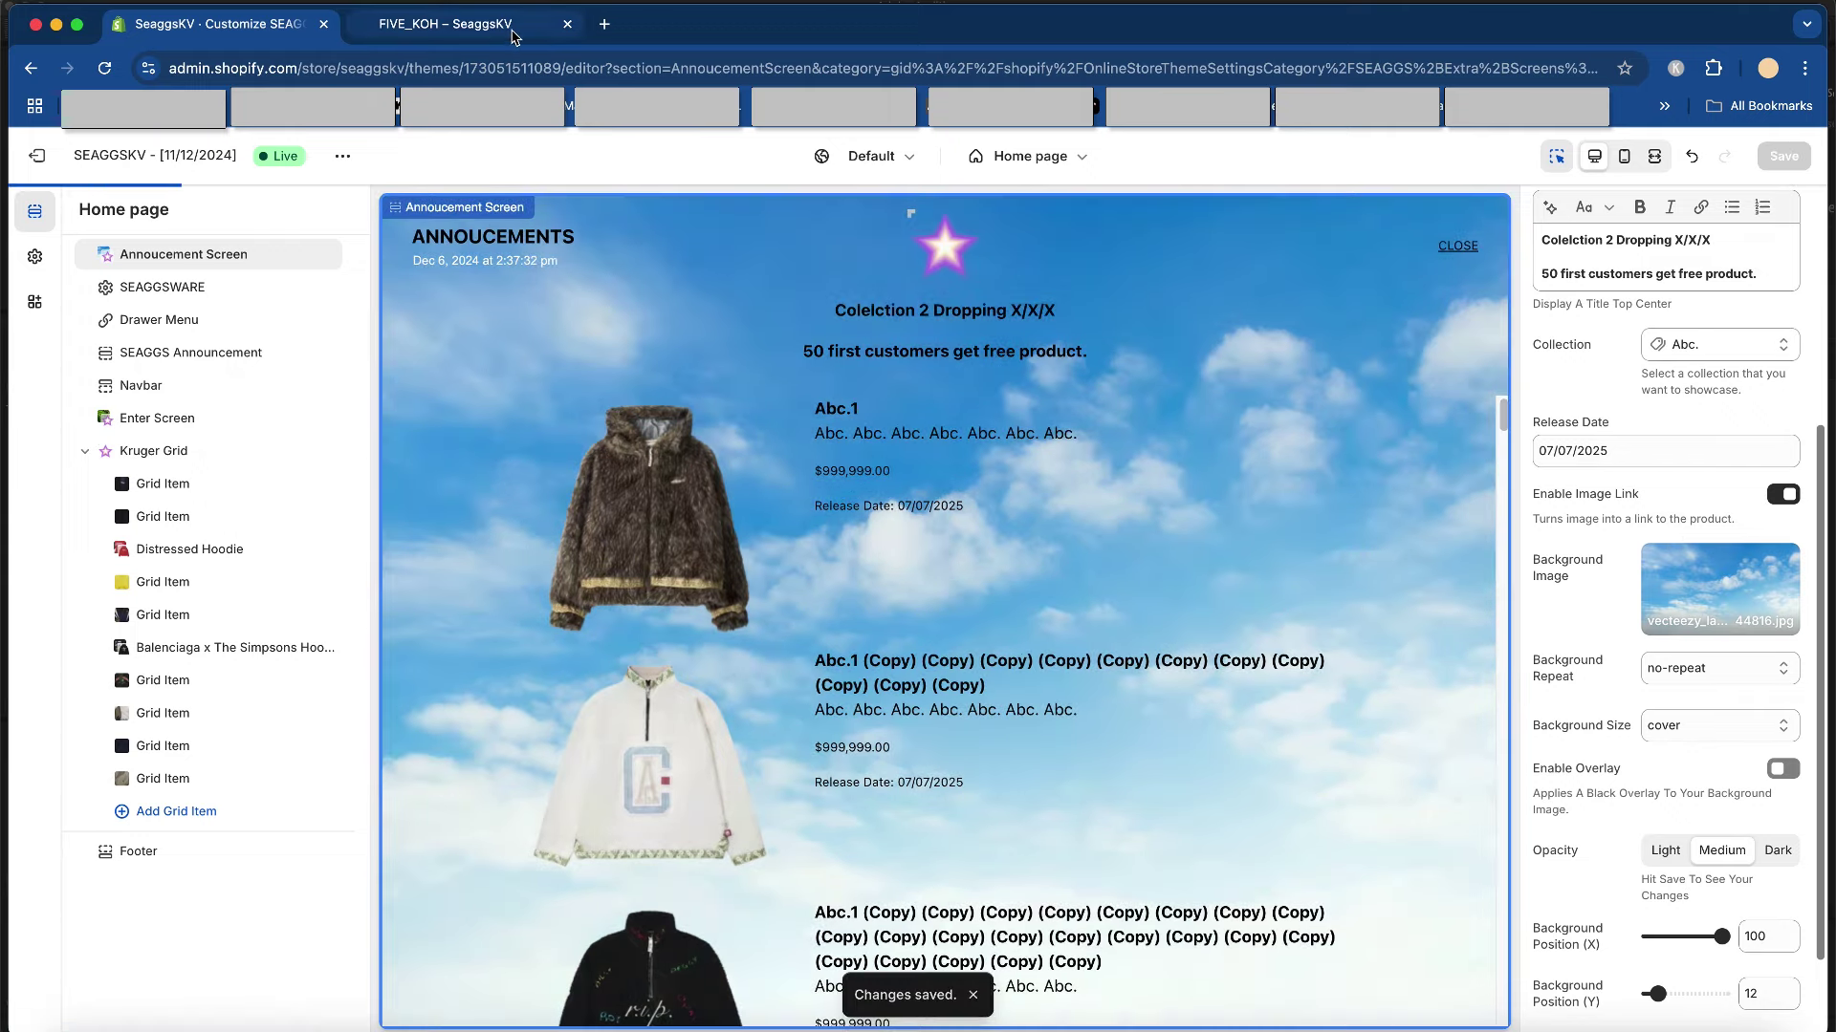
# - Open the live storefront's home page and test the image link of the brown fur jacket on the announcement screen
pyautogui.click(513, 36)
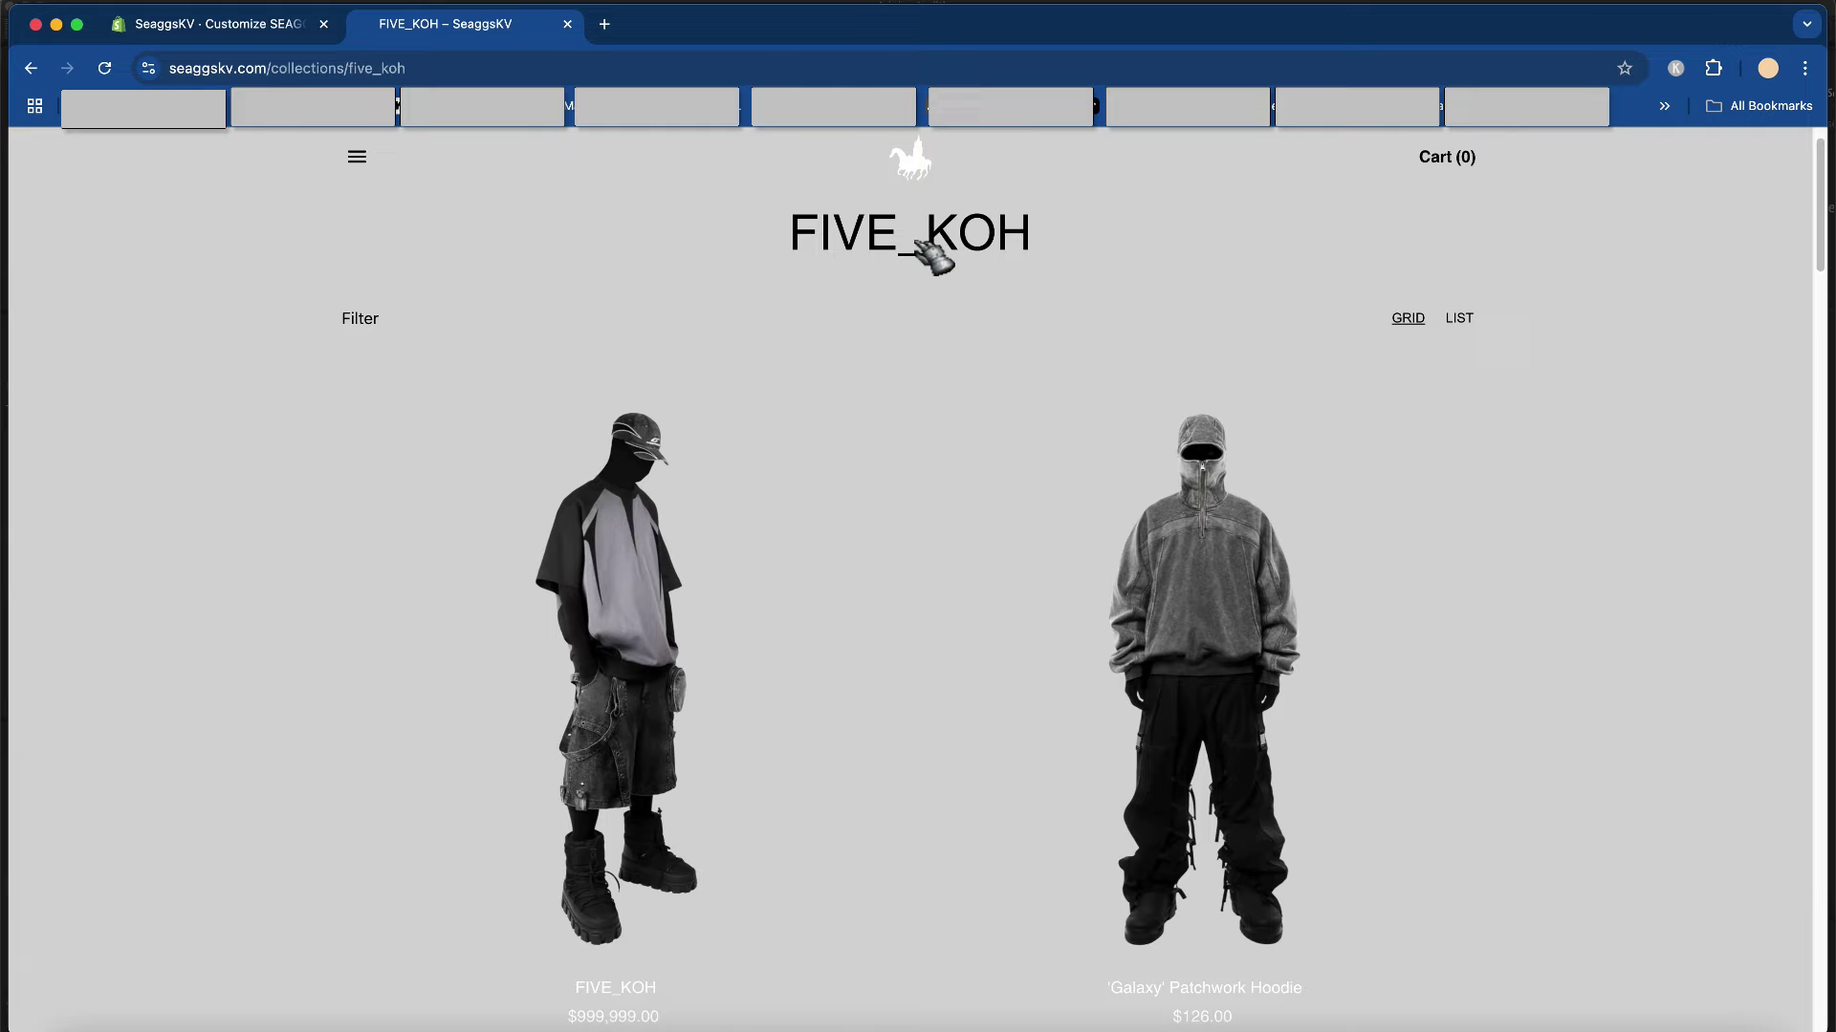
pyautogui.click(908, 157)
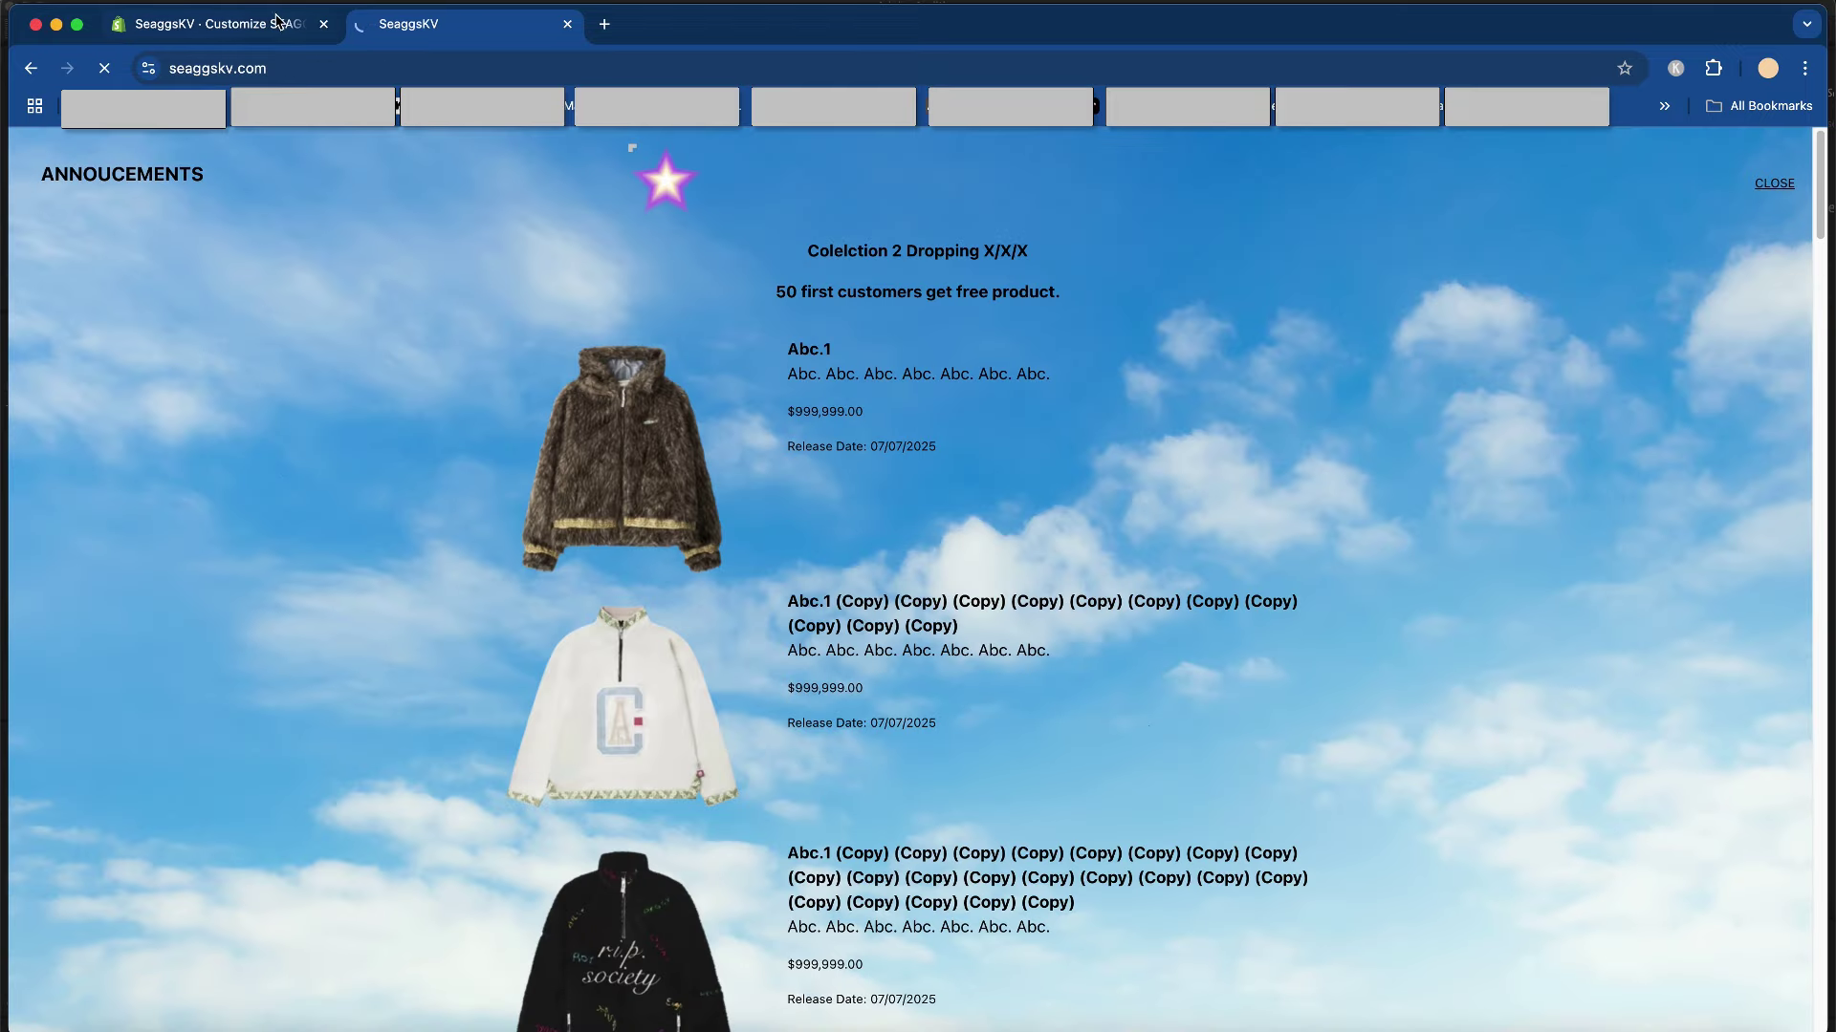
pyautogui.click(272, 34)
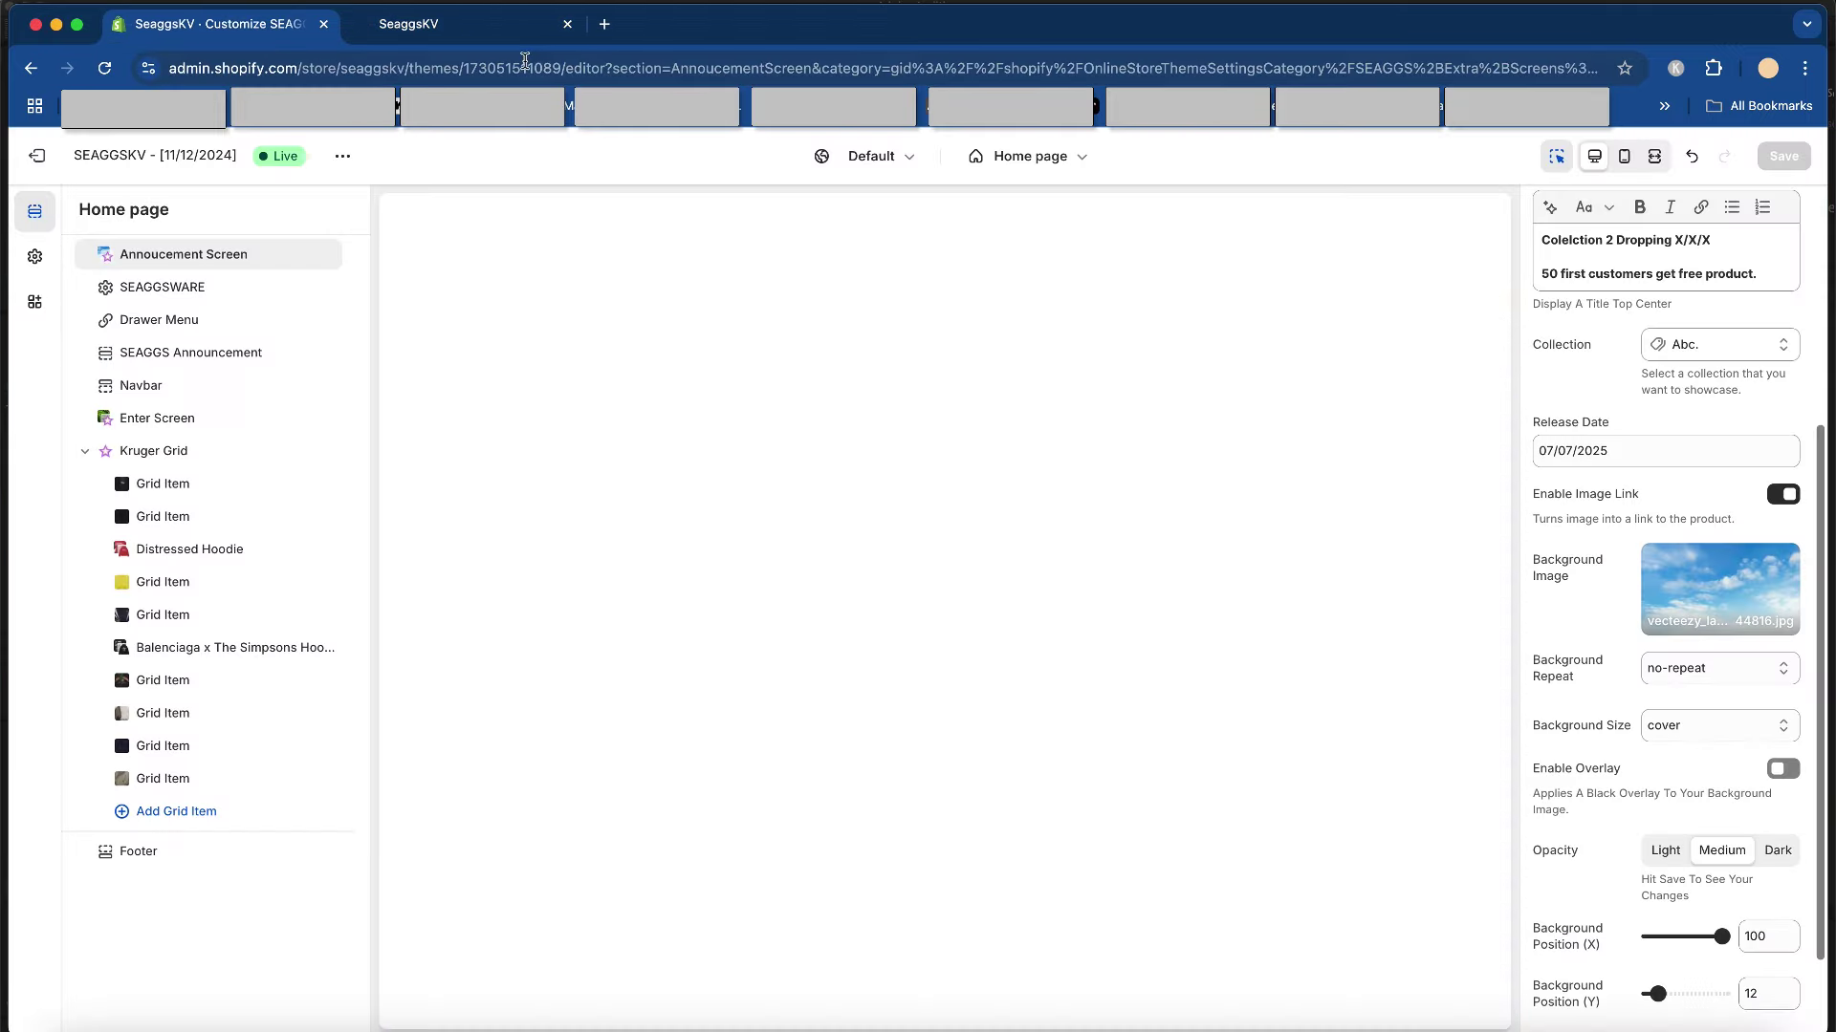
pyautogui.click(488, 38)
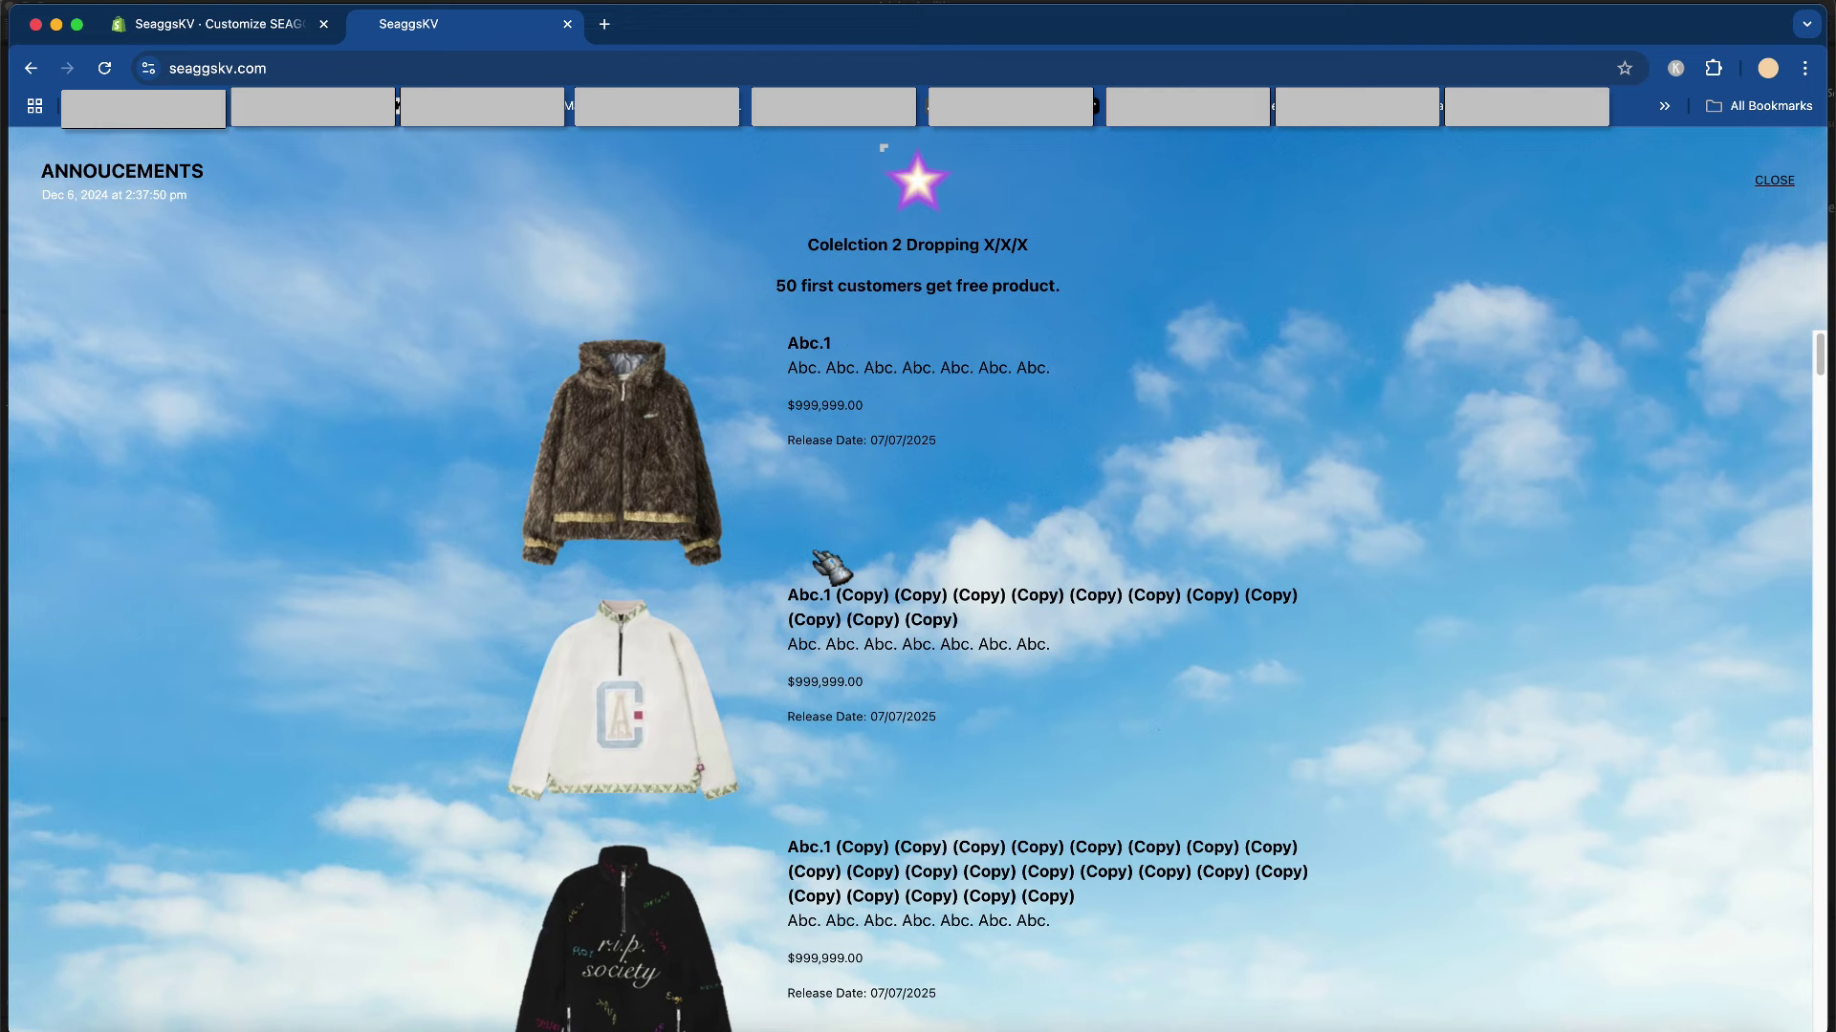
pyautogui.click(669, 421)
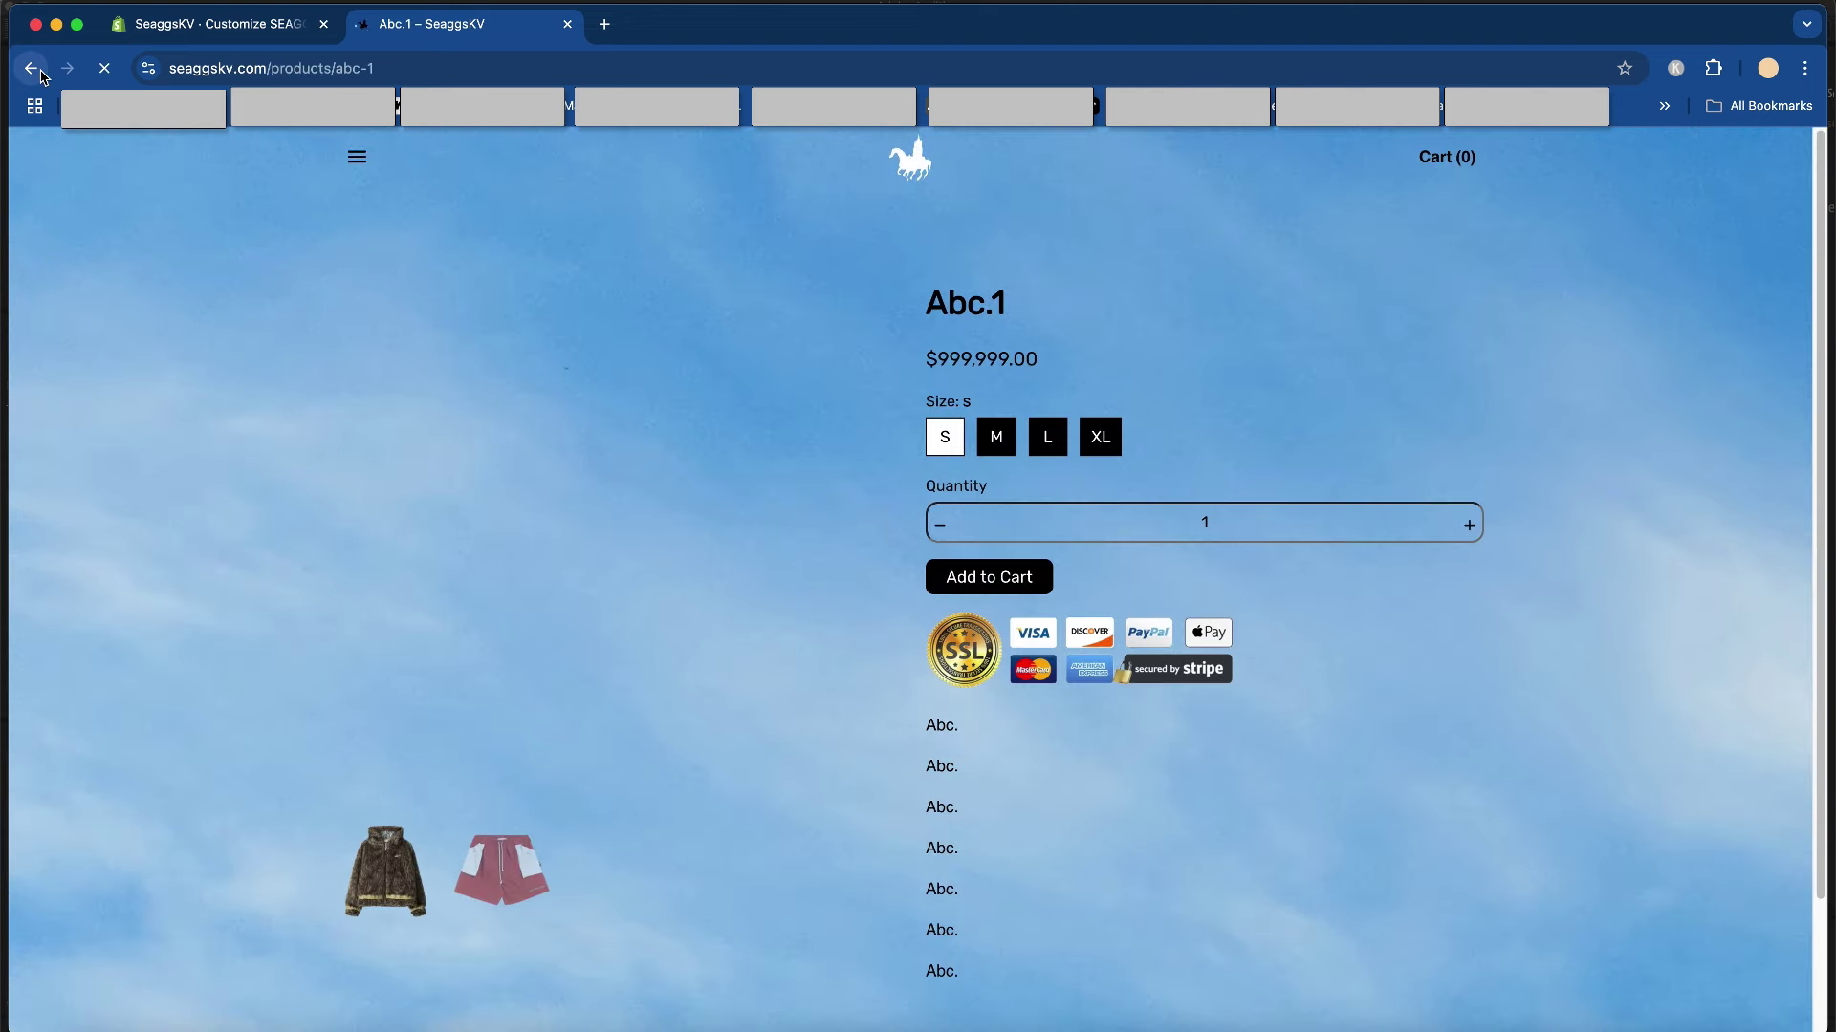
pyautogui.click(32, 68)
pyautogui.click(241, 32)
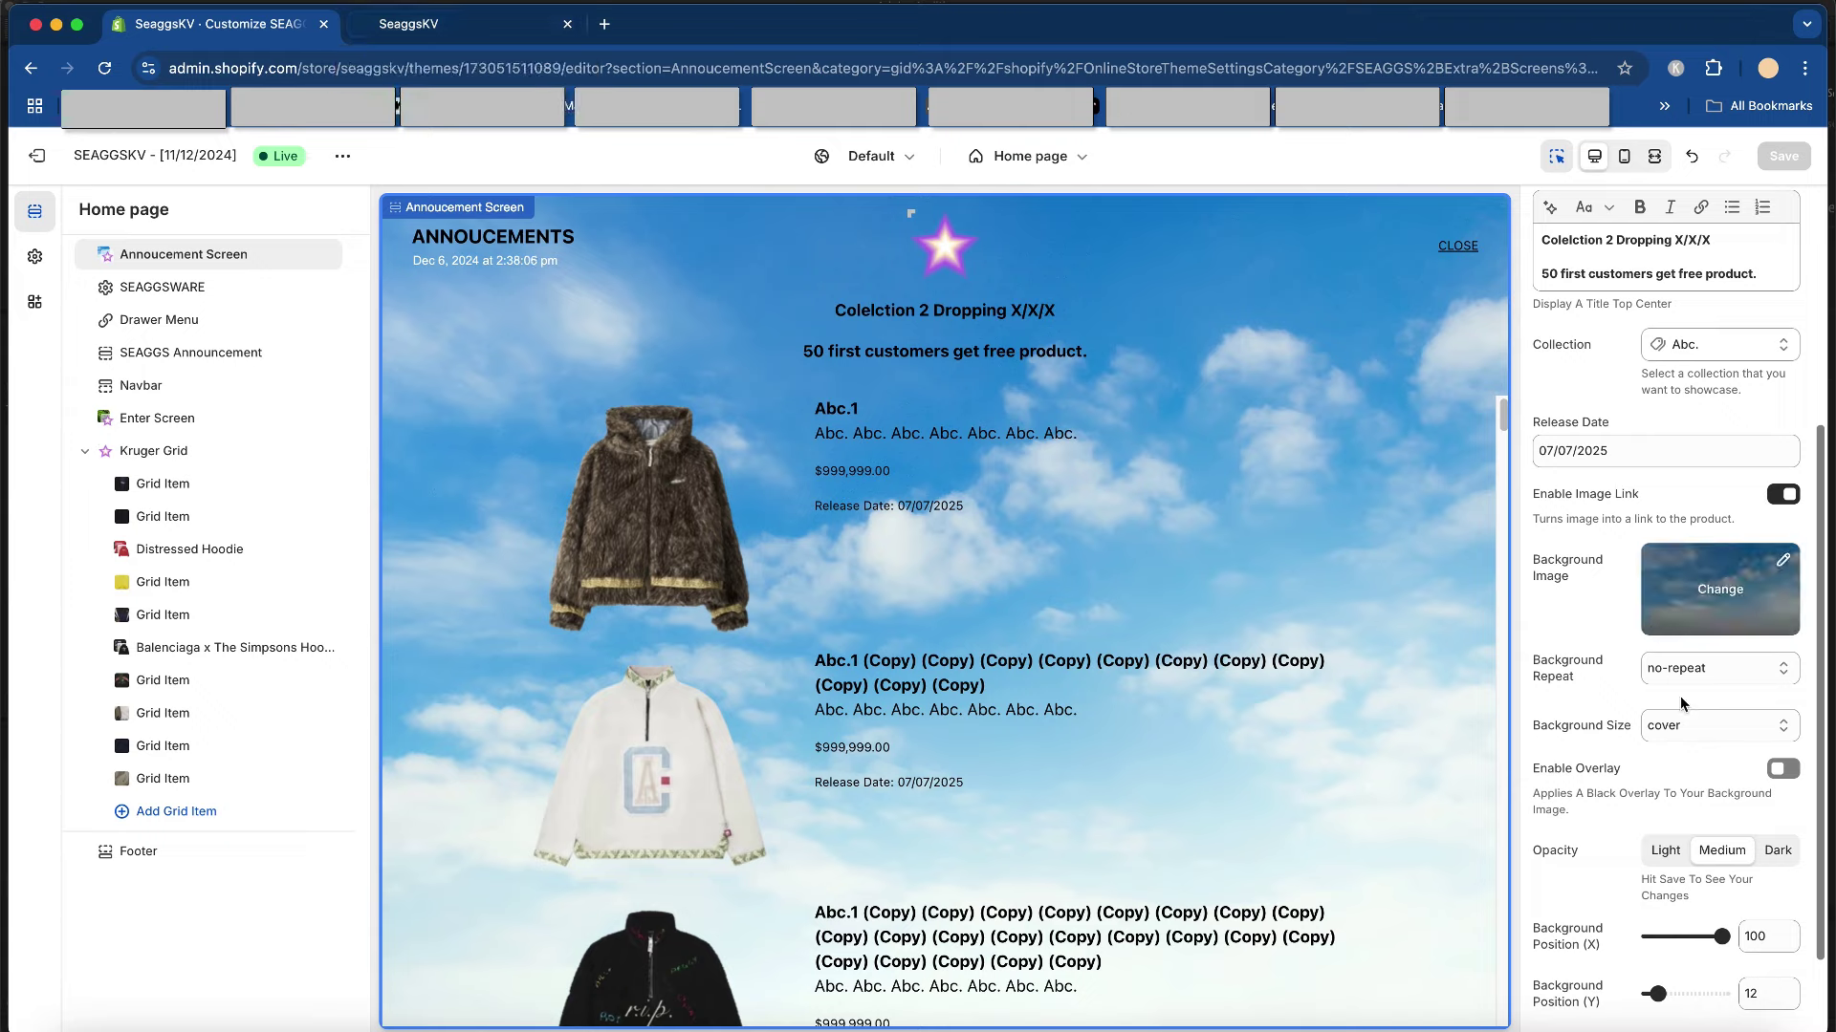
# - Set the Annoucement Screen's Release Date to 12/07/2024 in the theme editor and save the theme
pyautogui.scroll(5, 1679, 696)
pyautogui.scroll(-6, 1685, 723)
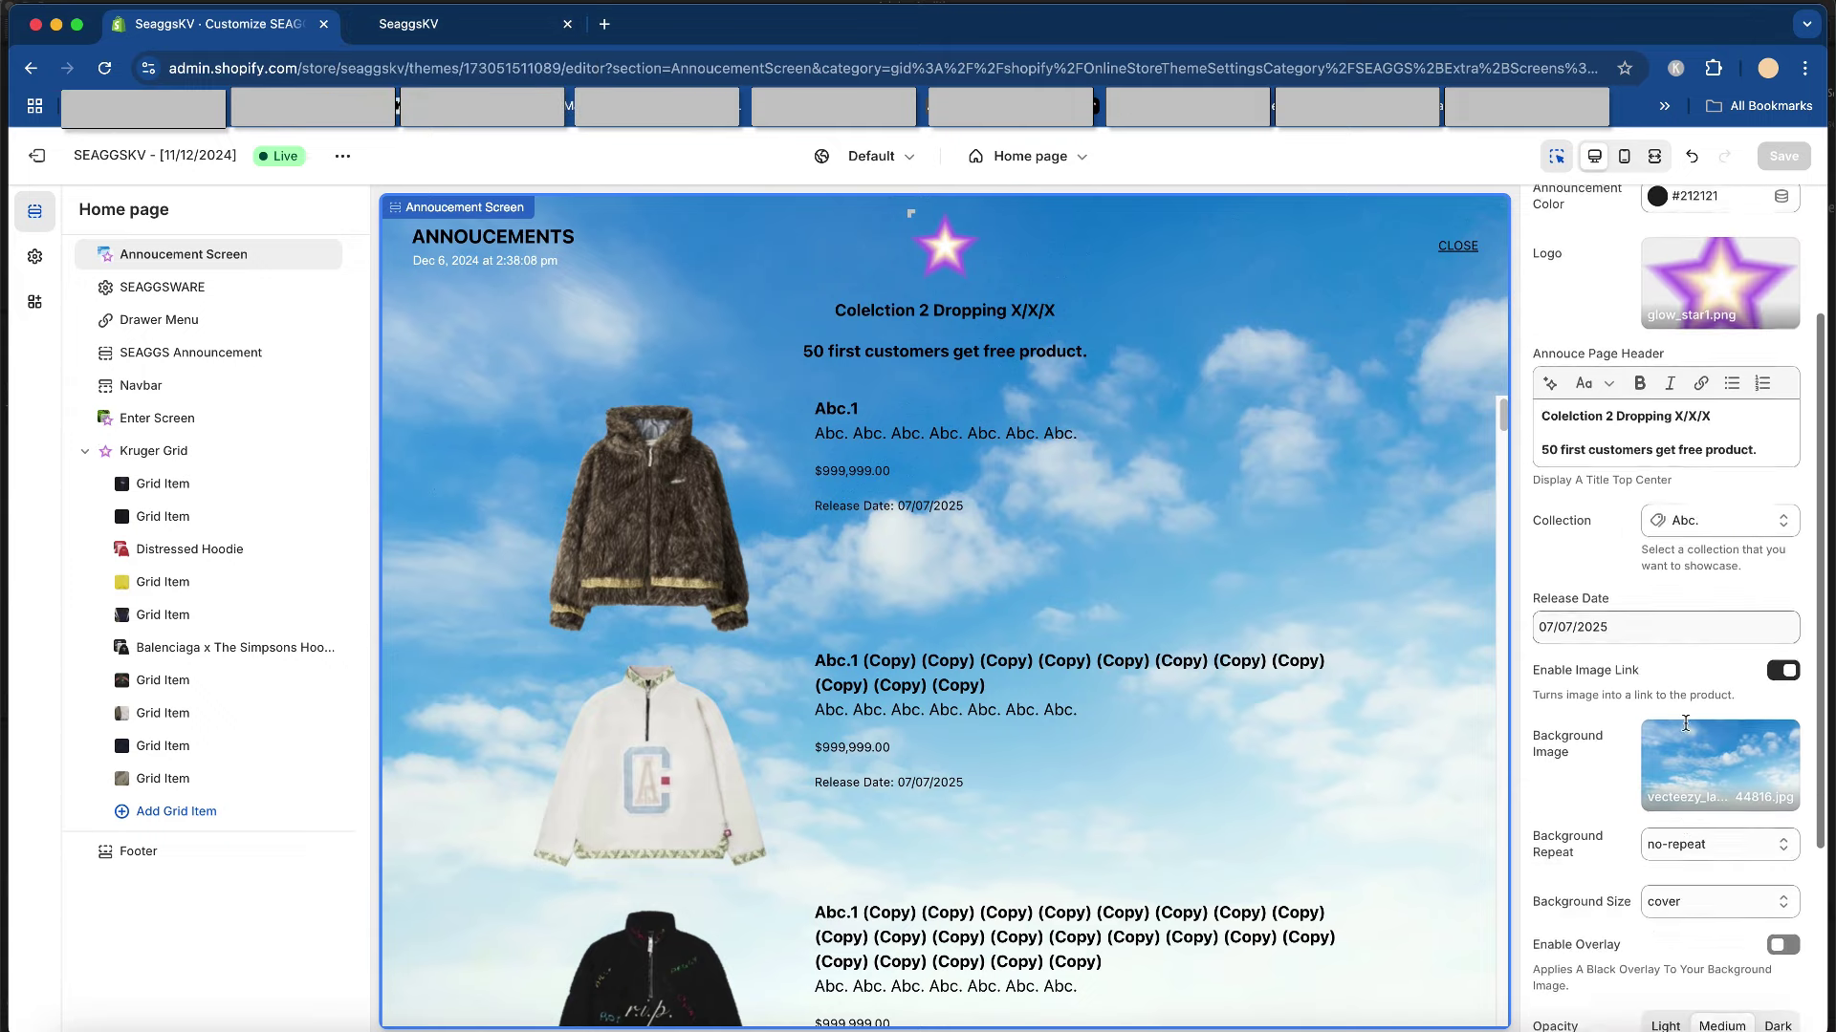
pyautogui.scroll(6, 1685, 723)
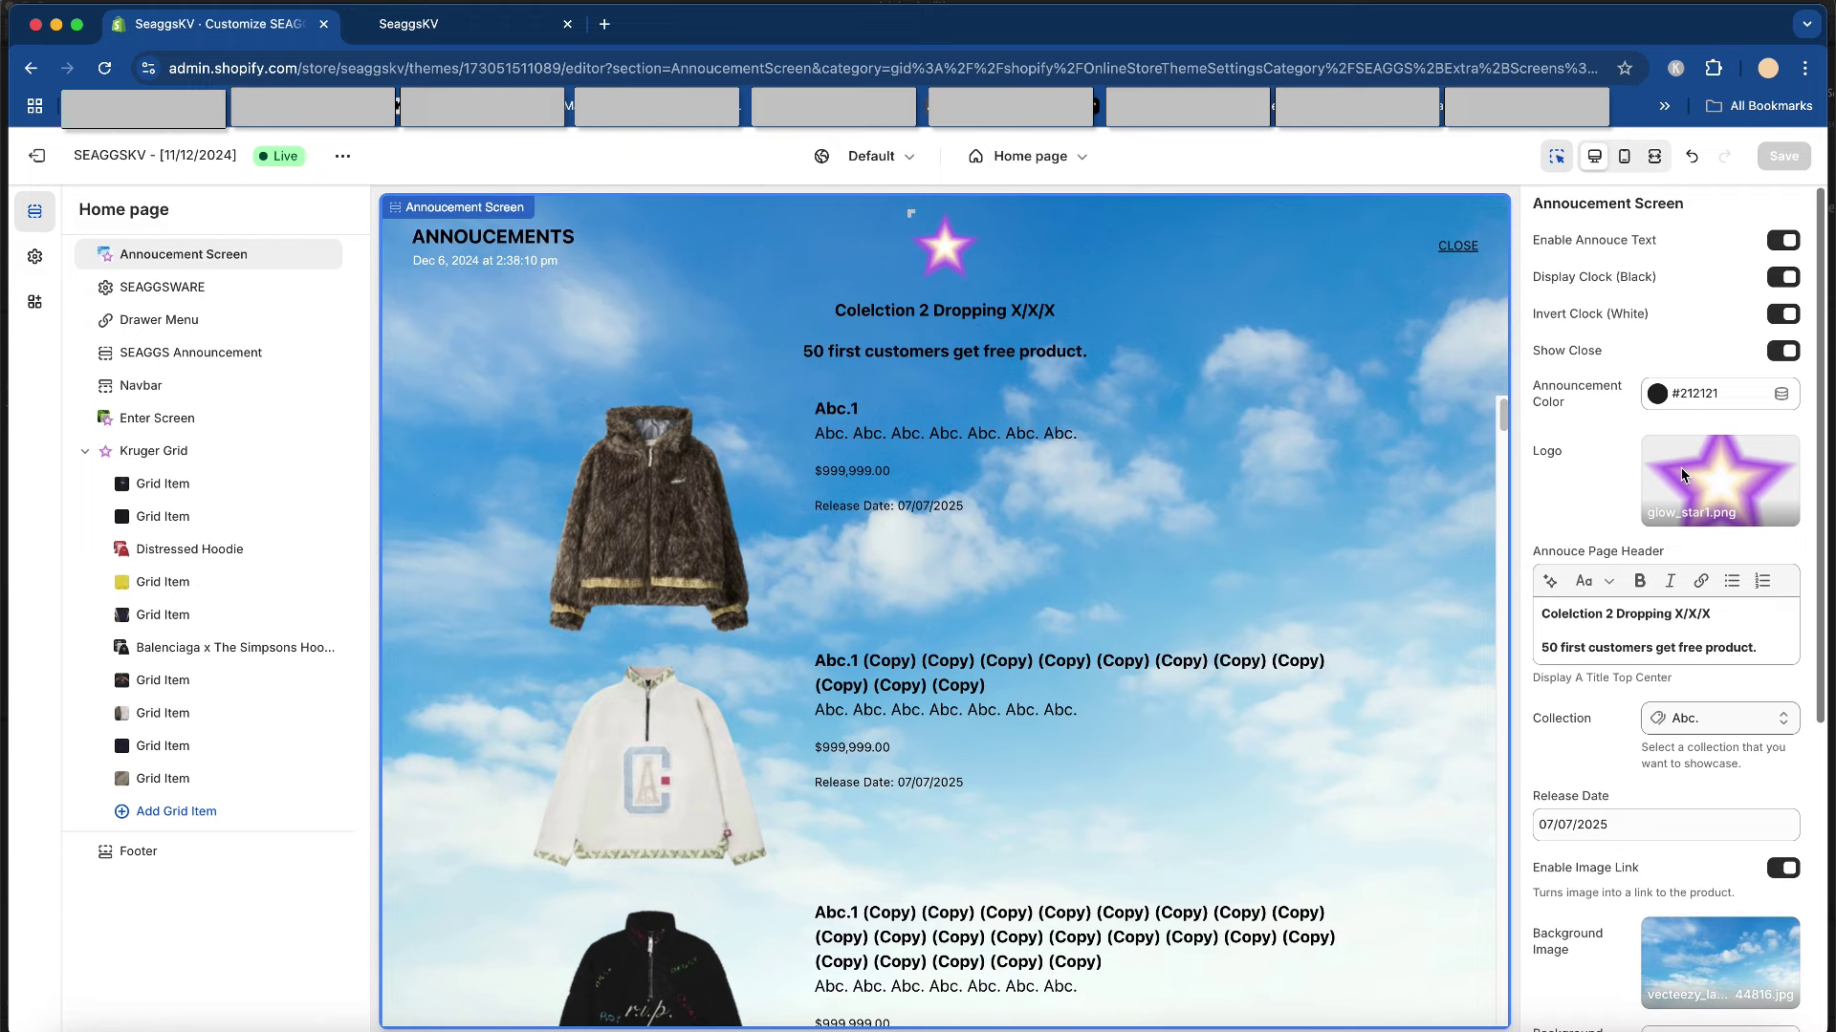
pyautogui.scroll(-5, 1635, 443)
pyautogui.click(1551, 413)
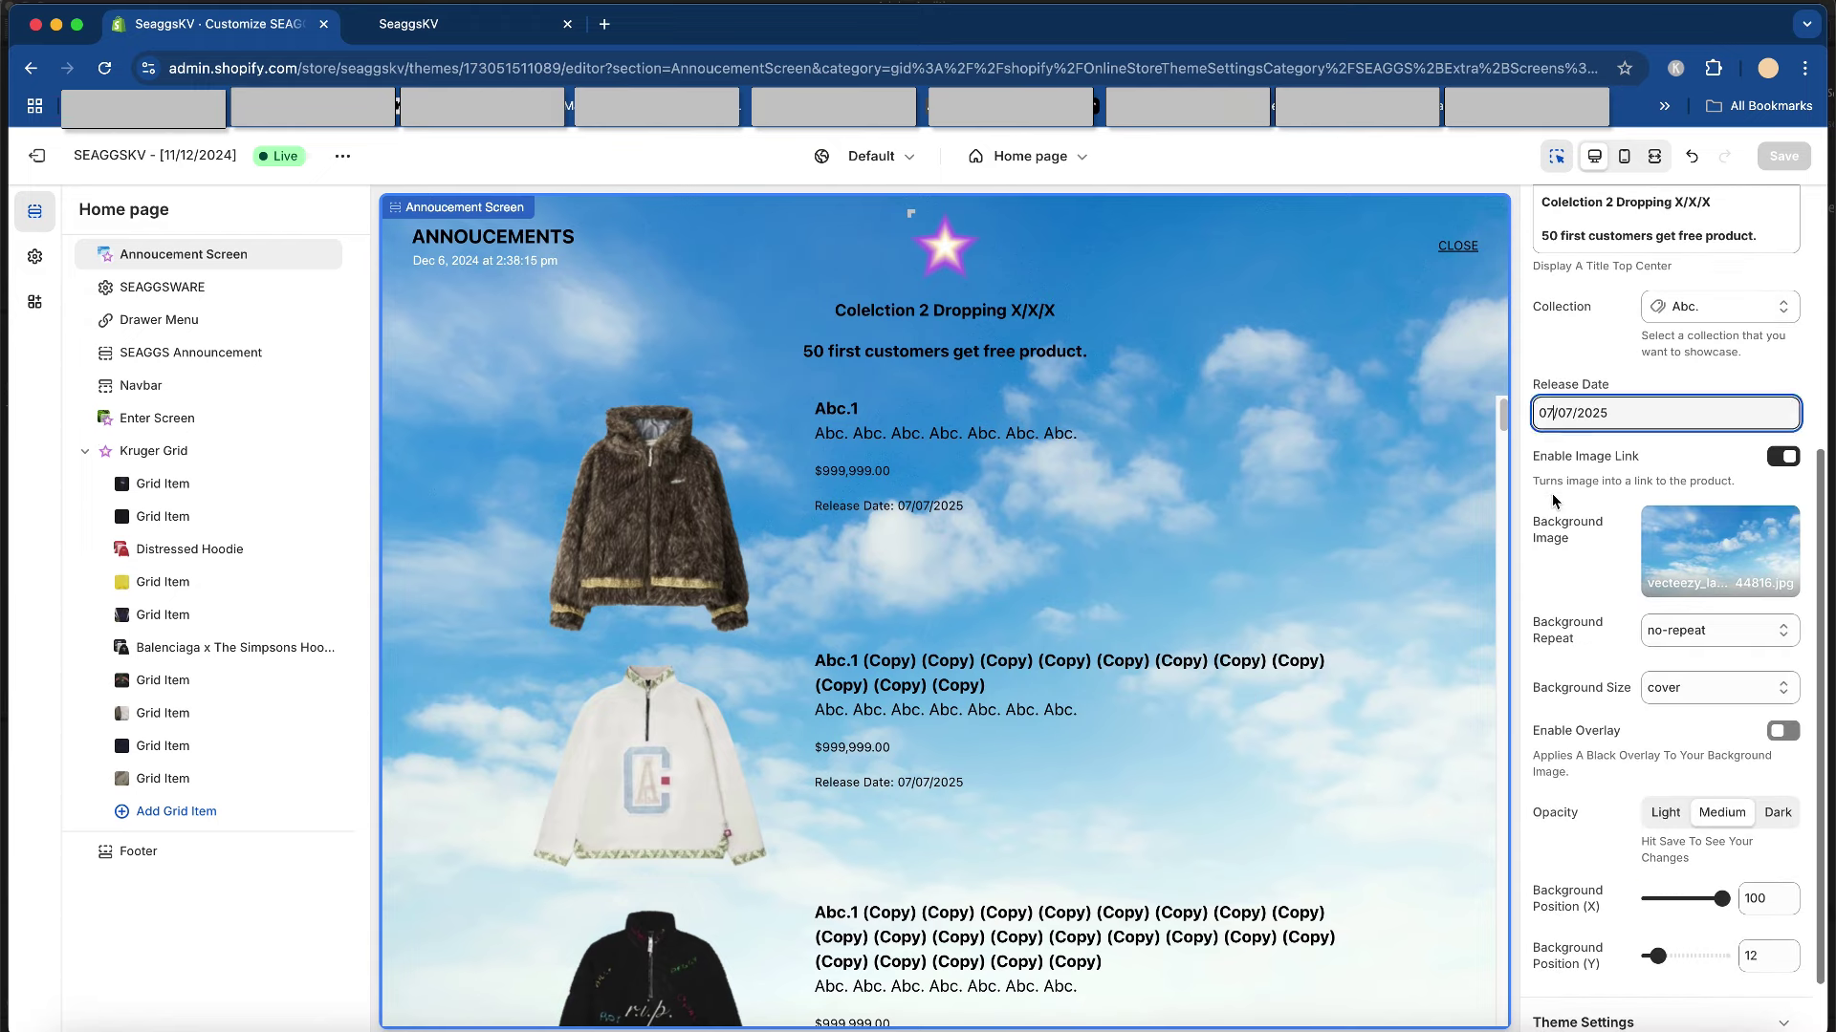
pyautogui.press('BackSpace')
pyautogui.press('BackSpace')
pyautogui.write('12')
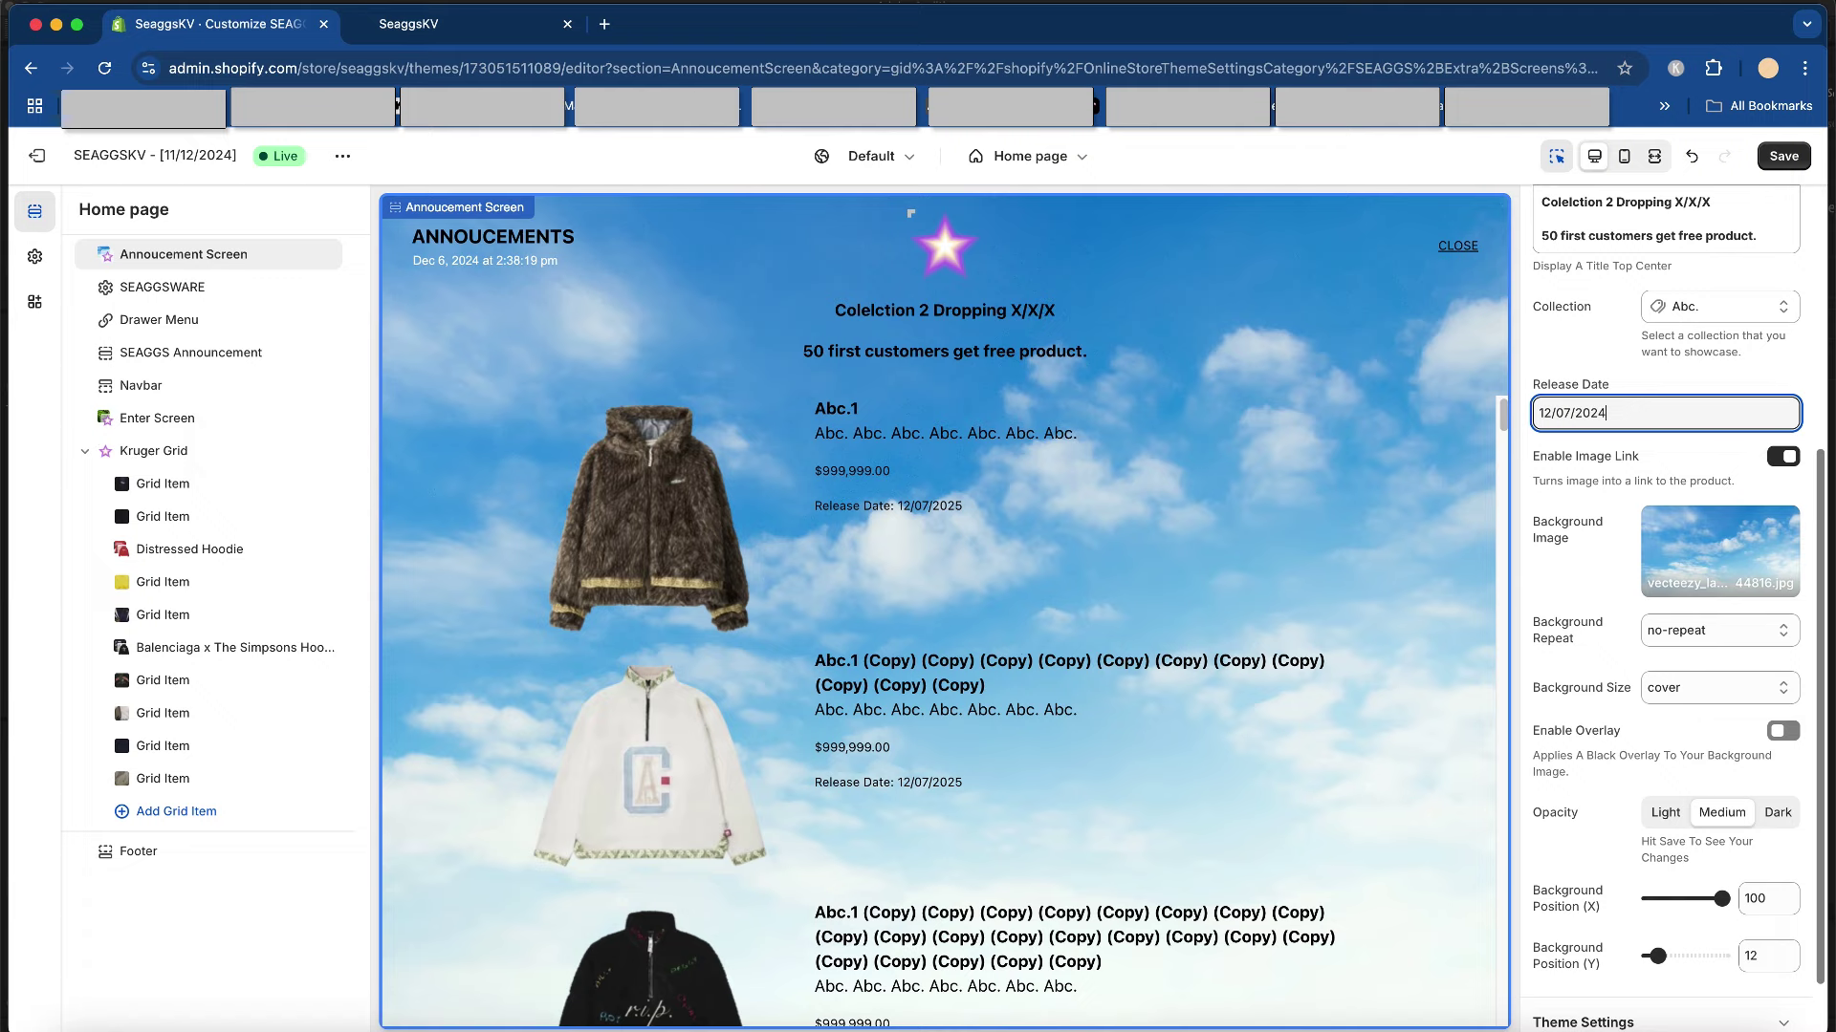
pyautogui.press('super+s')
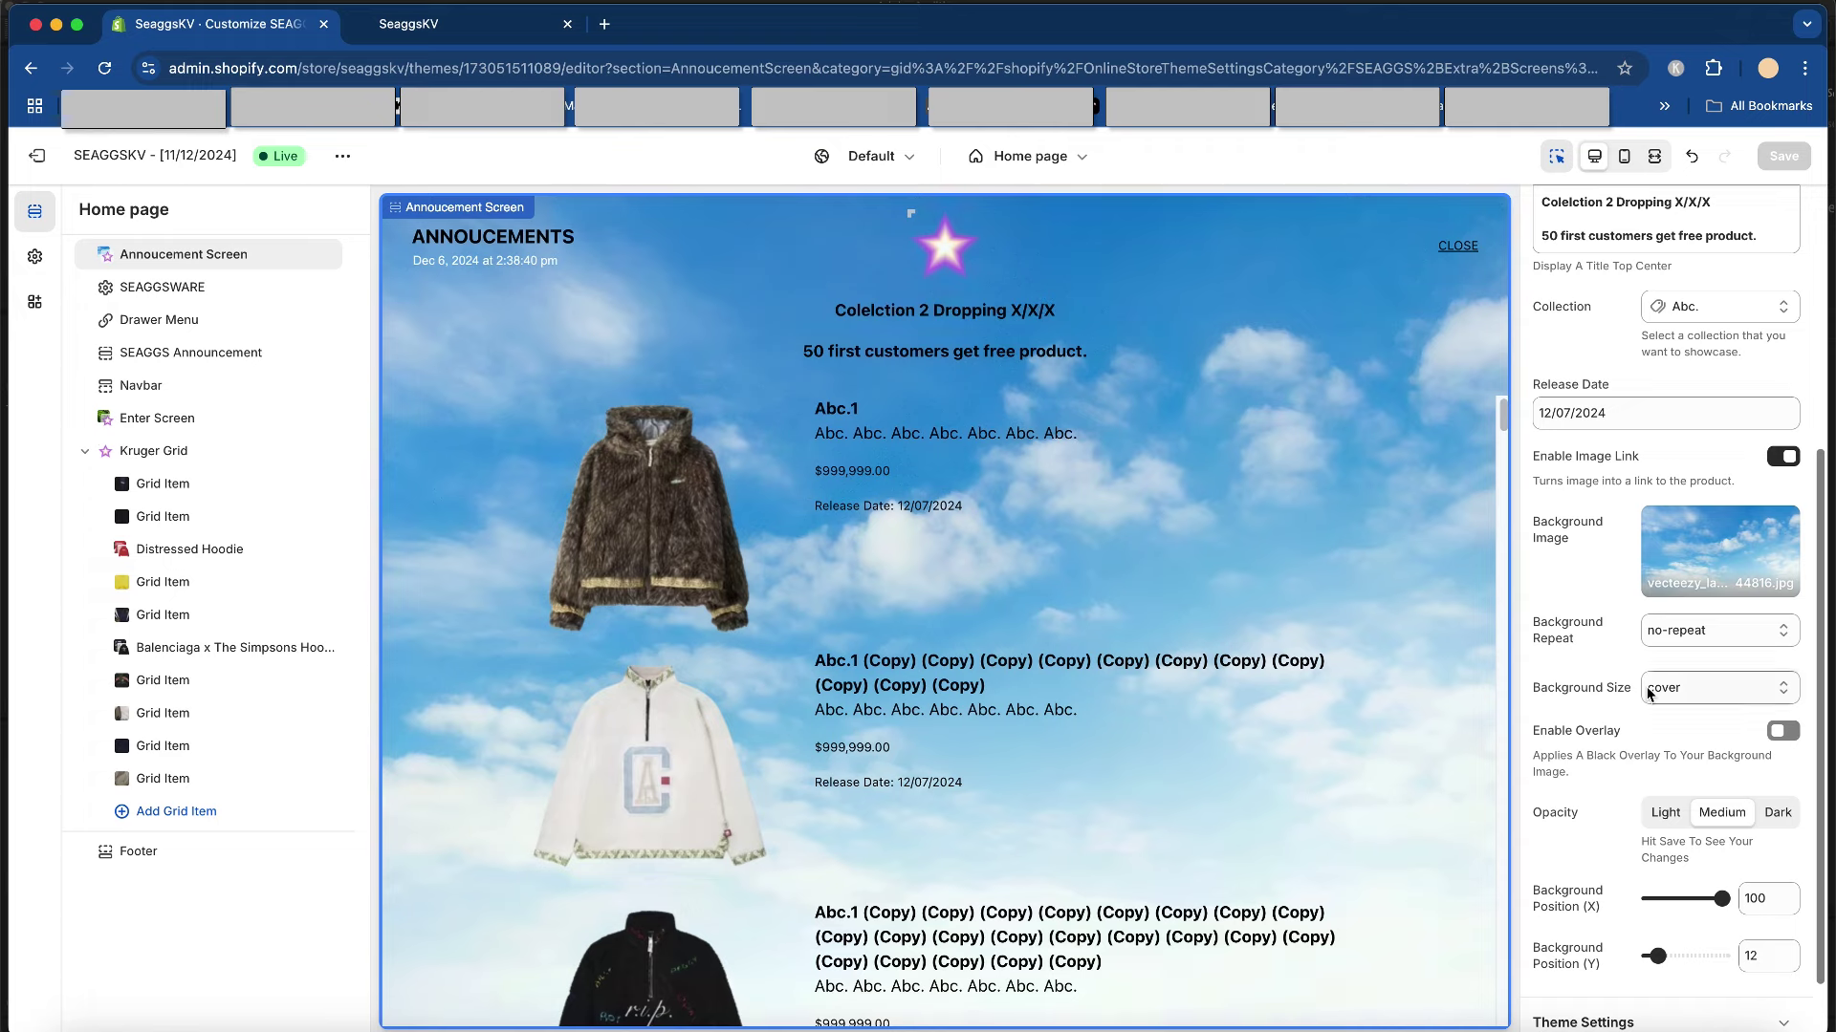
# - Turn off Enable Image Link for the Annoucement Screen, save the theme, and reload the live storefront to check it
pyautogui.click(1783, 458)
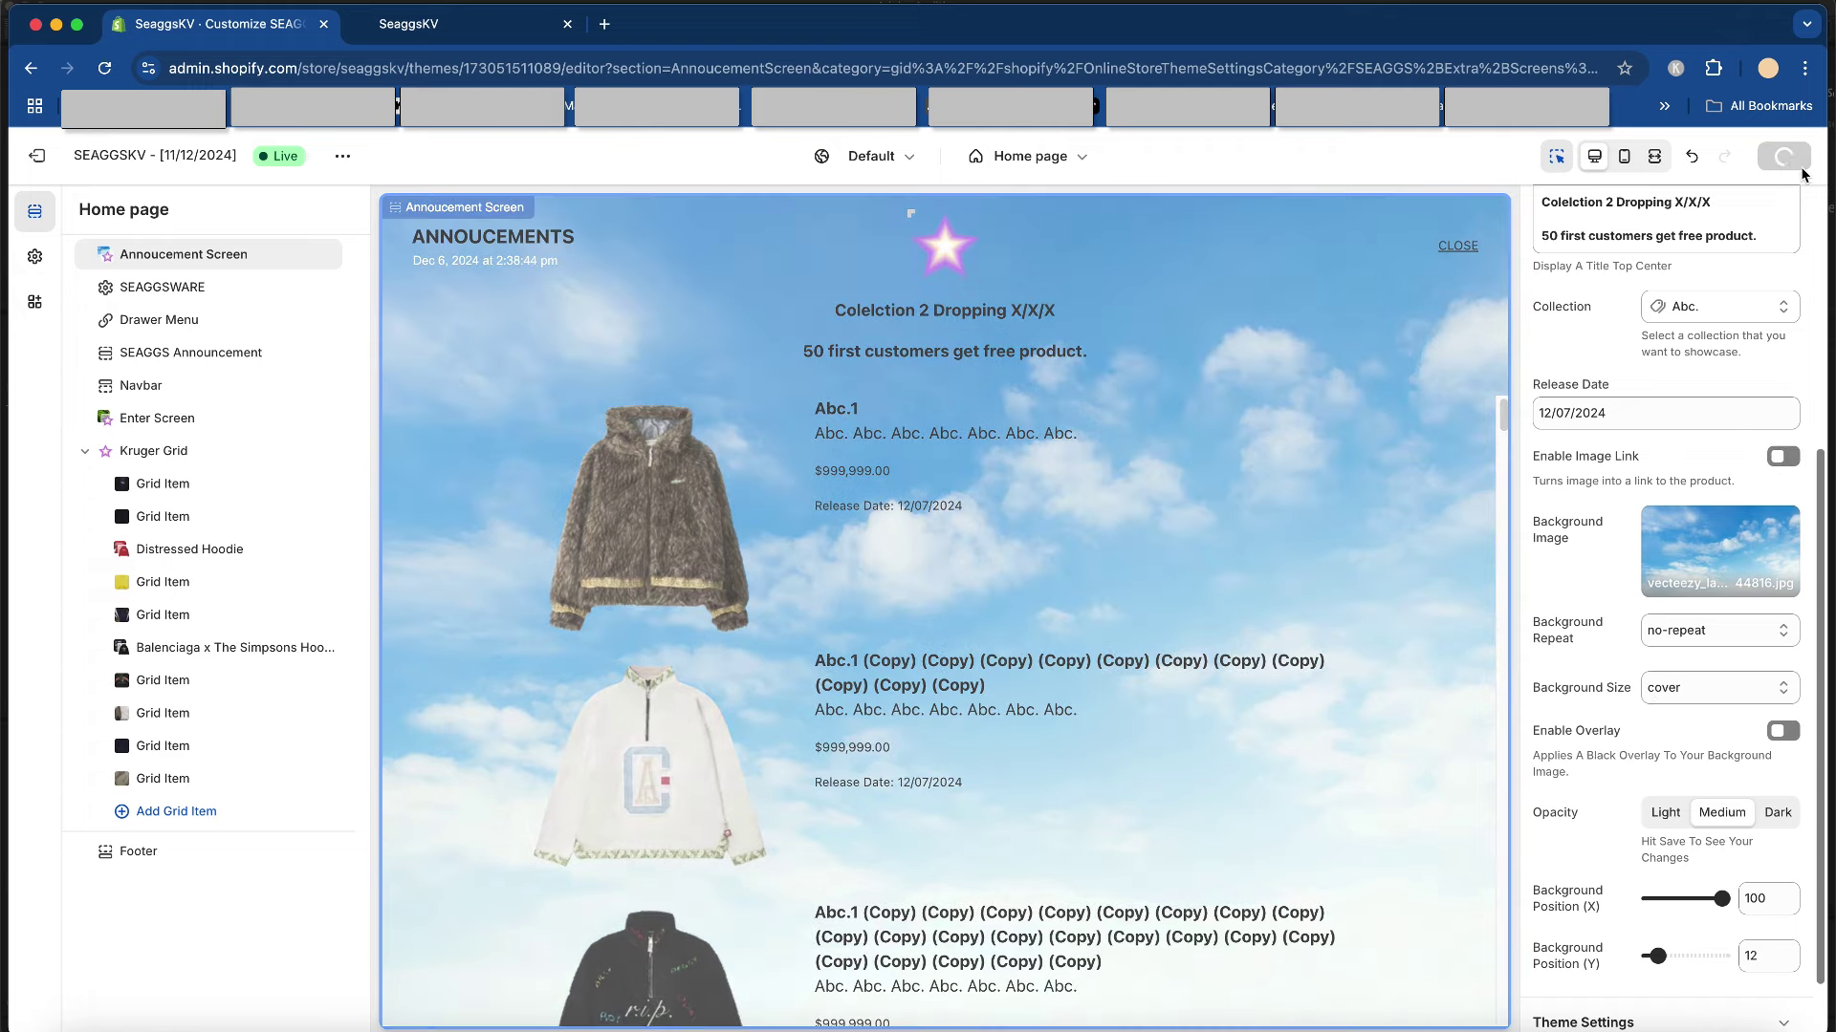
pyautogui.click(1801, 172)
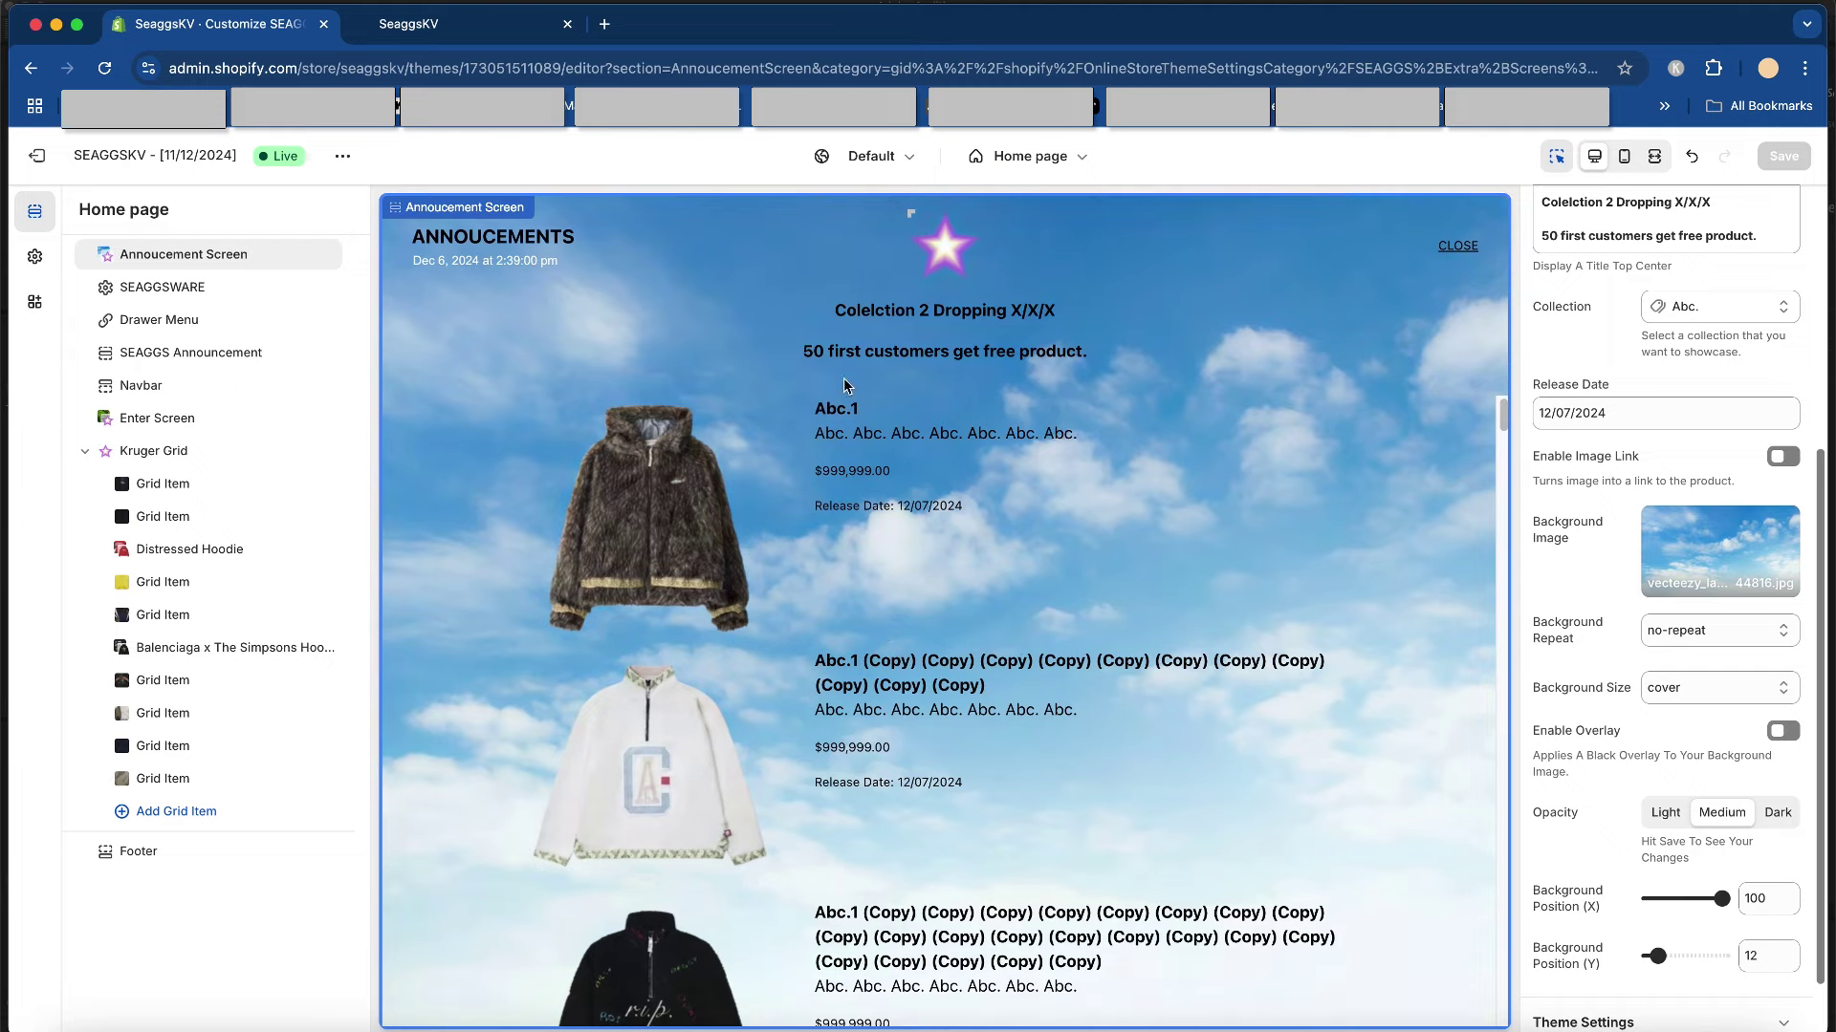
pyautogui.click(481, 21)
pyautogui.click(109, 71)
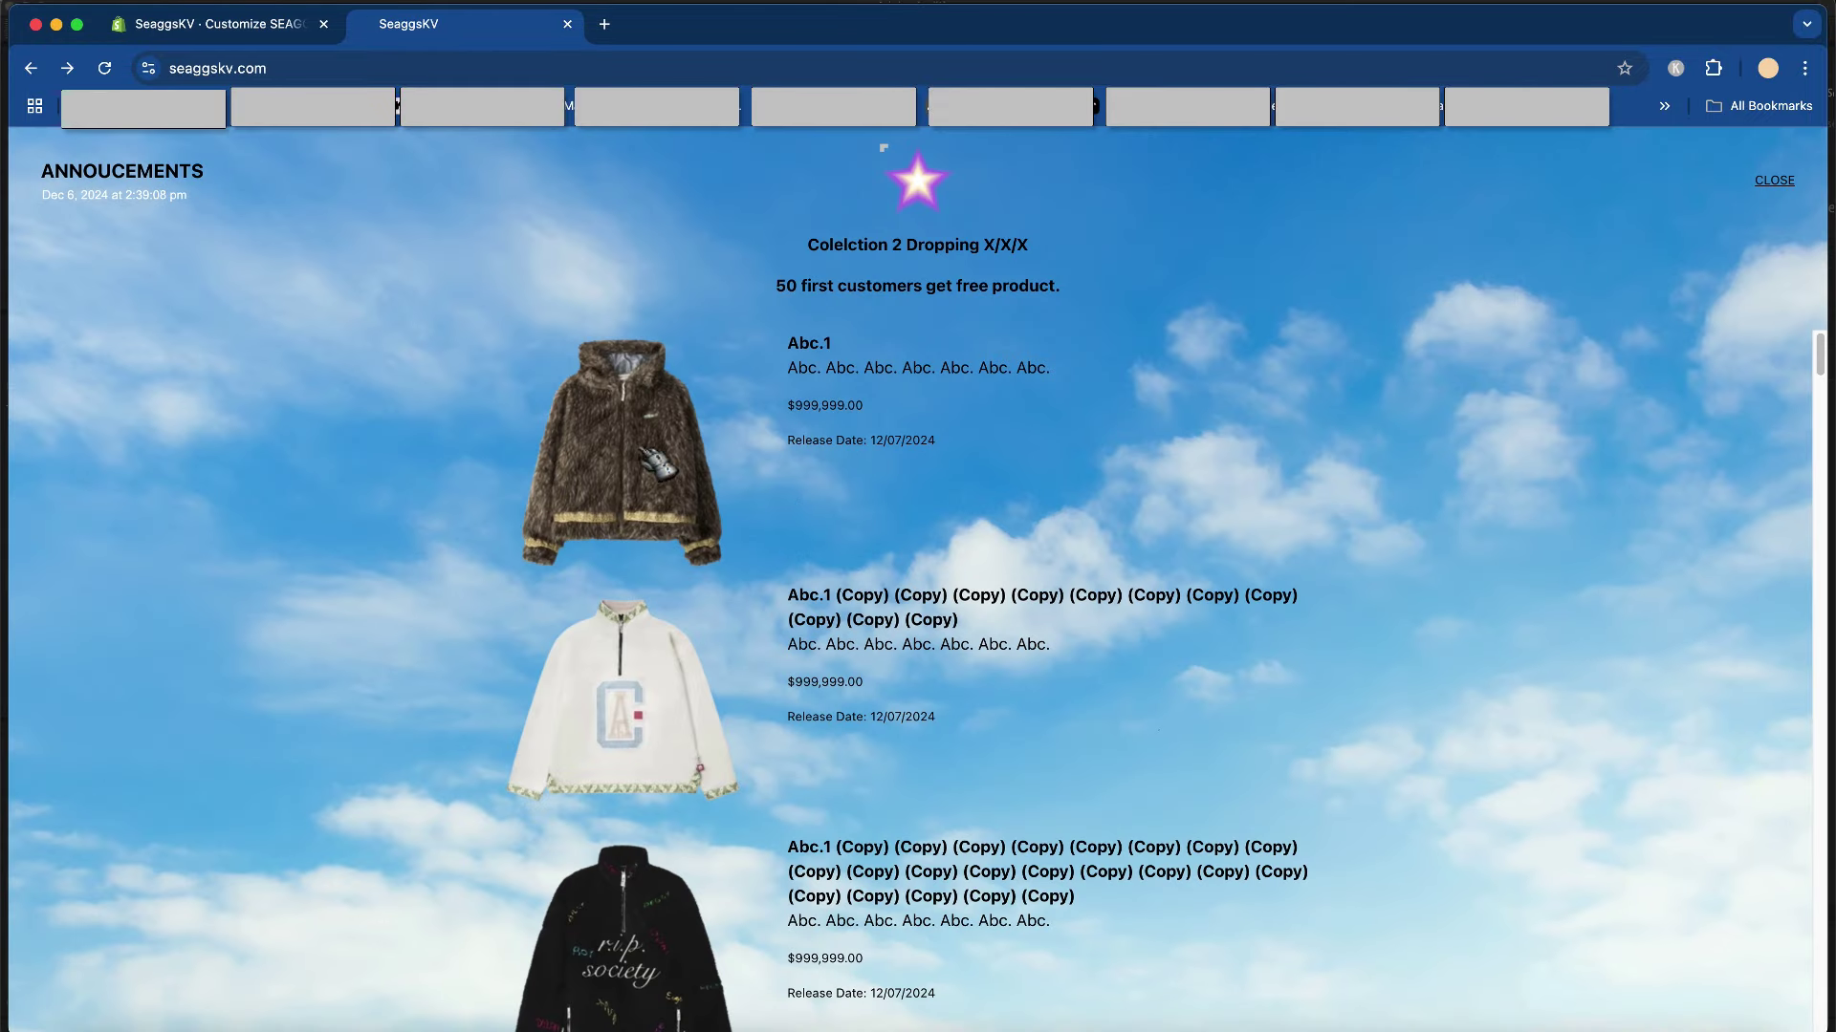
# - Disable the Announcement Screen and its Homepage display in the SEAGGS Extra Screens theme settings
pyautogui.hotkey('ctrl', 'shift', 'Tab')
pyautogui.click(35, 256)
pyautogui.scroll(-4, 235, 626)
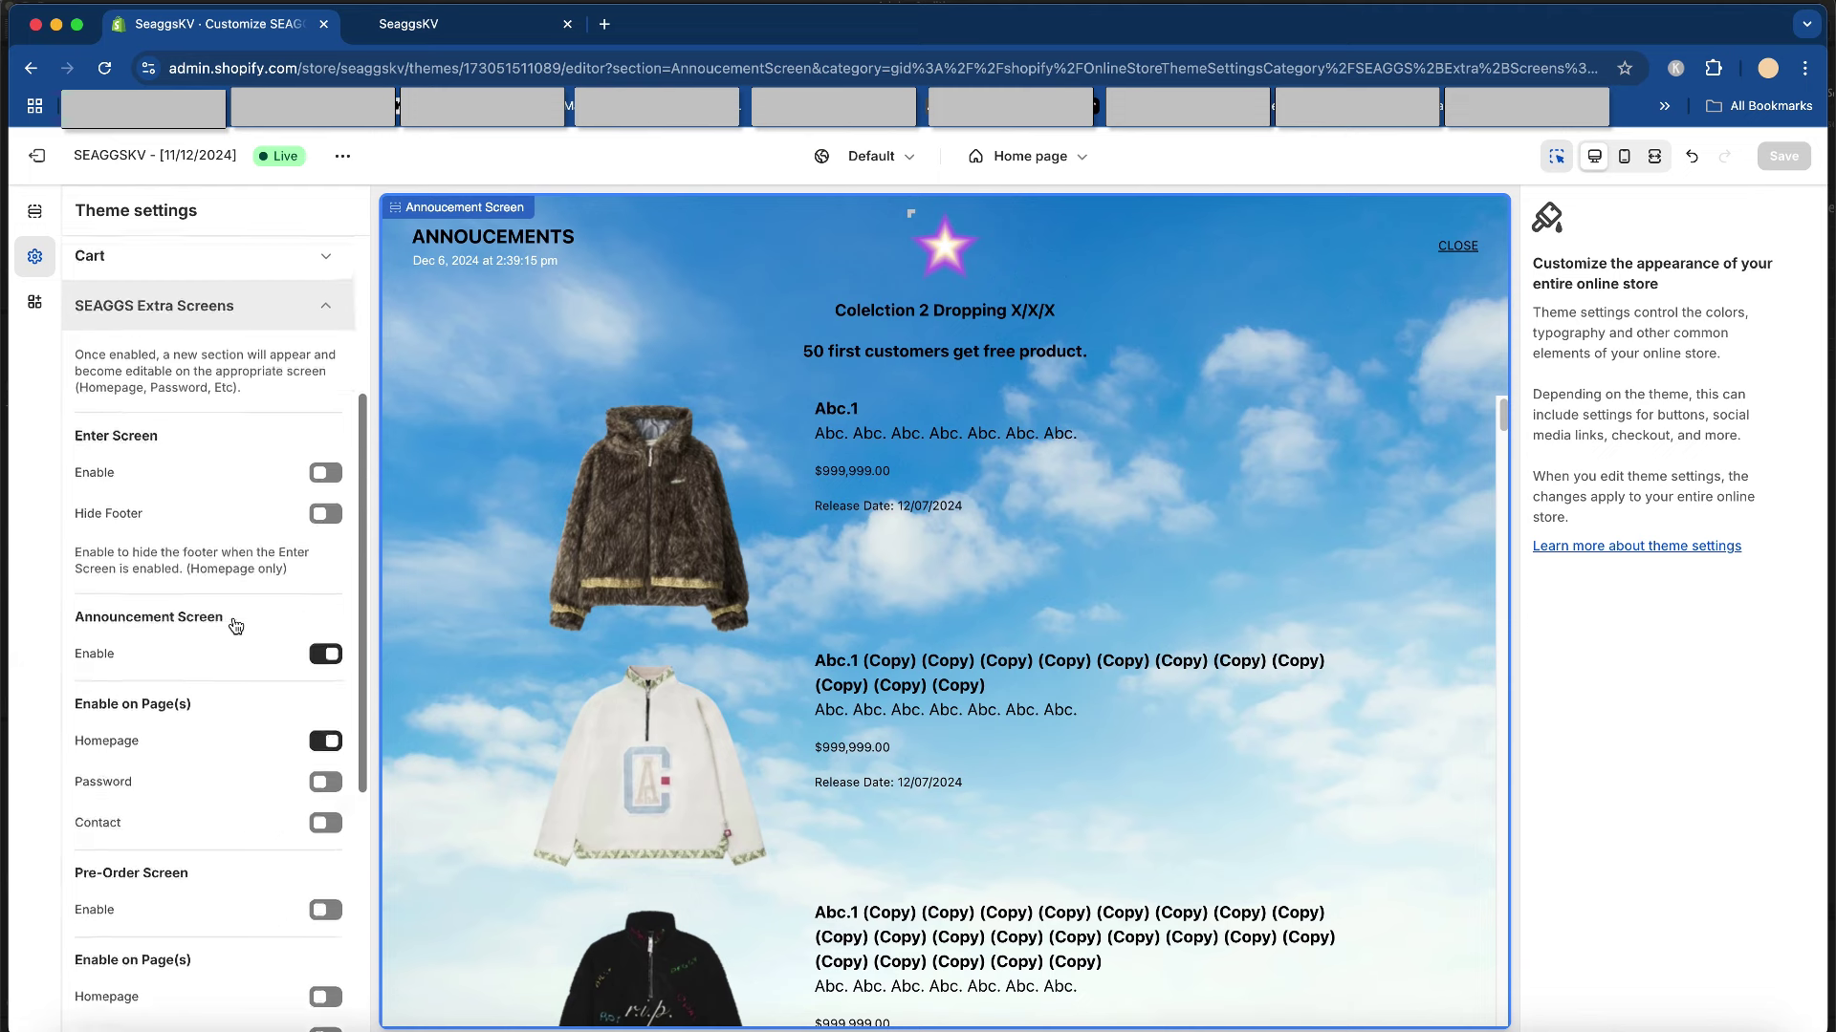
pyautogui.scroll(-1, 235, 626)
pyautogui.click(325, 617)
pyautogui.click(329, 704)
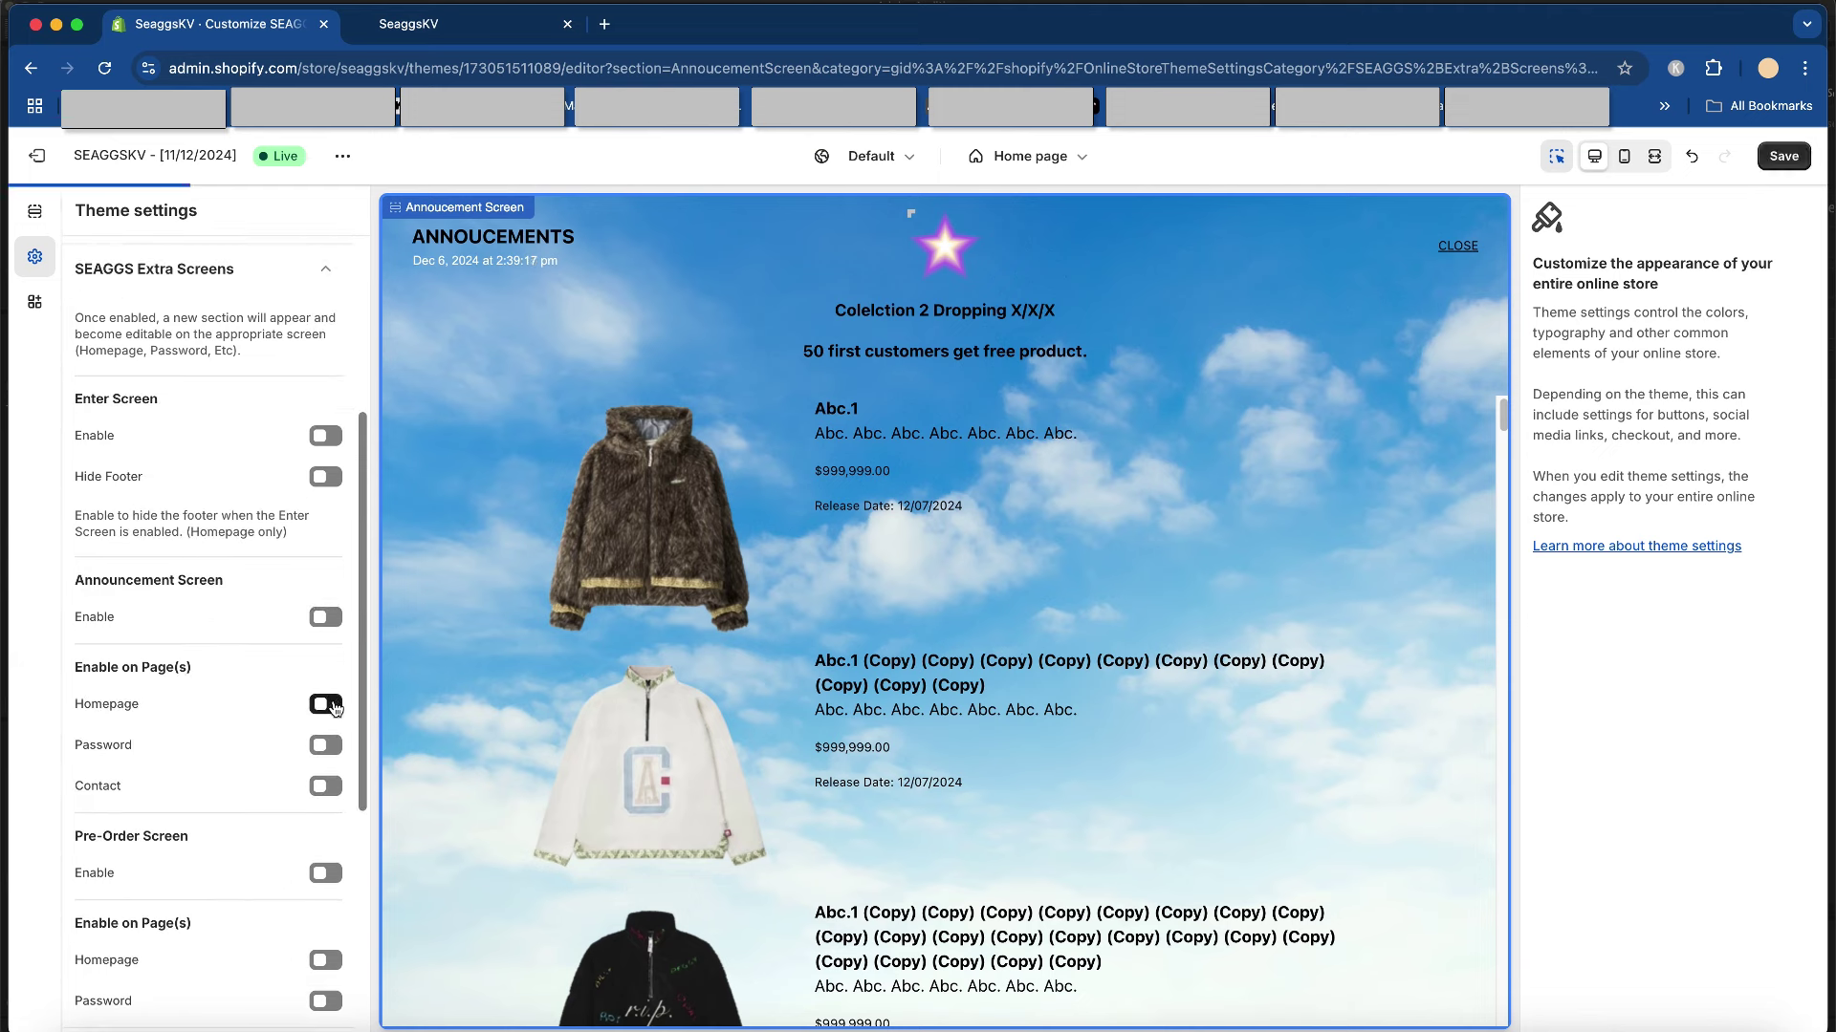
# - Enable the Pre-Order Screen on the Homepage and save the theme
pyautogui.scroll(-3, 330, 712)
pyautogui.click(325, 741)
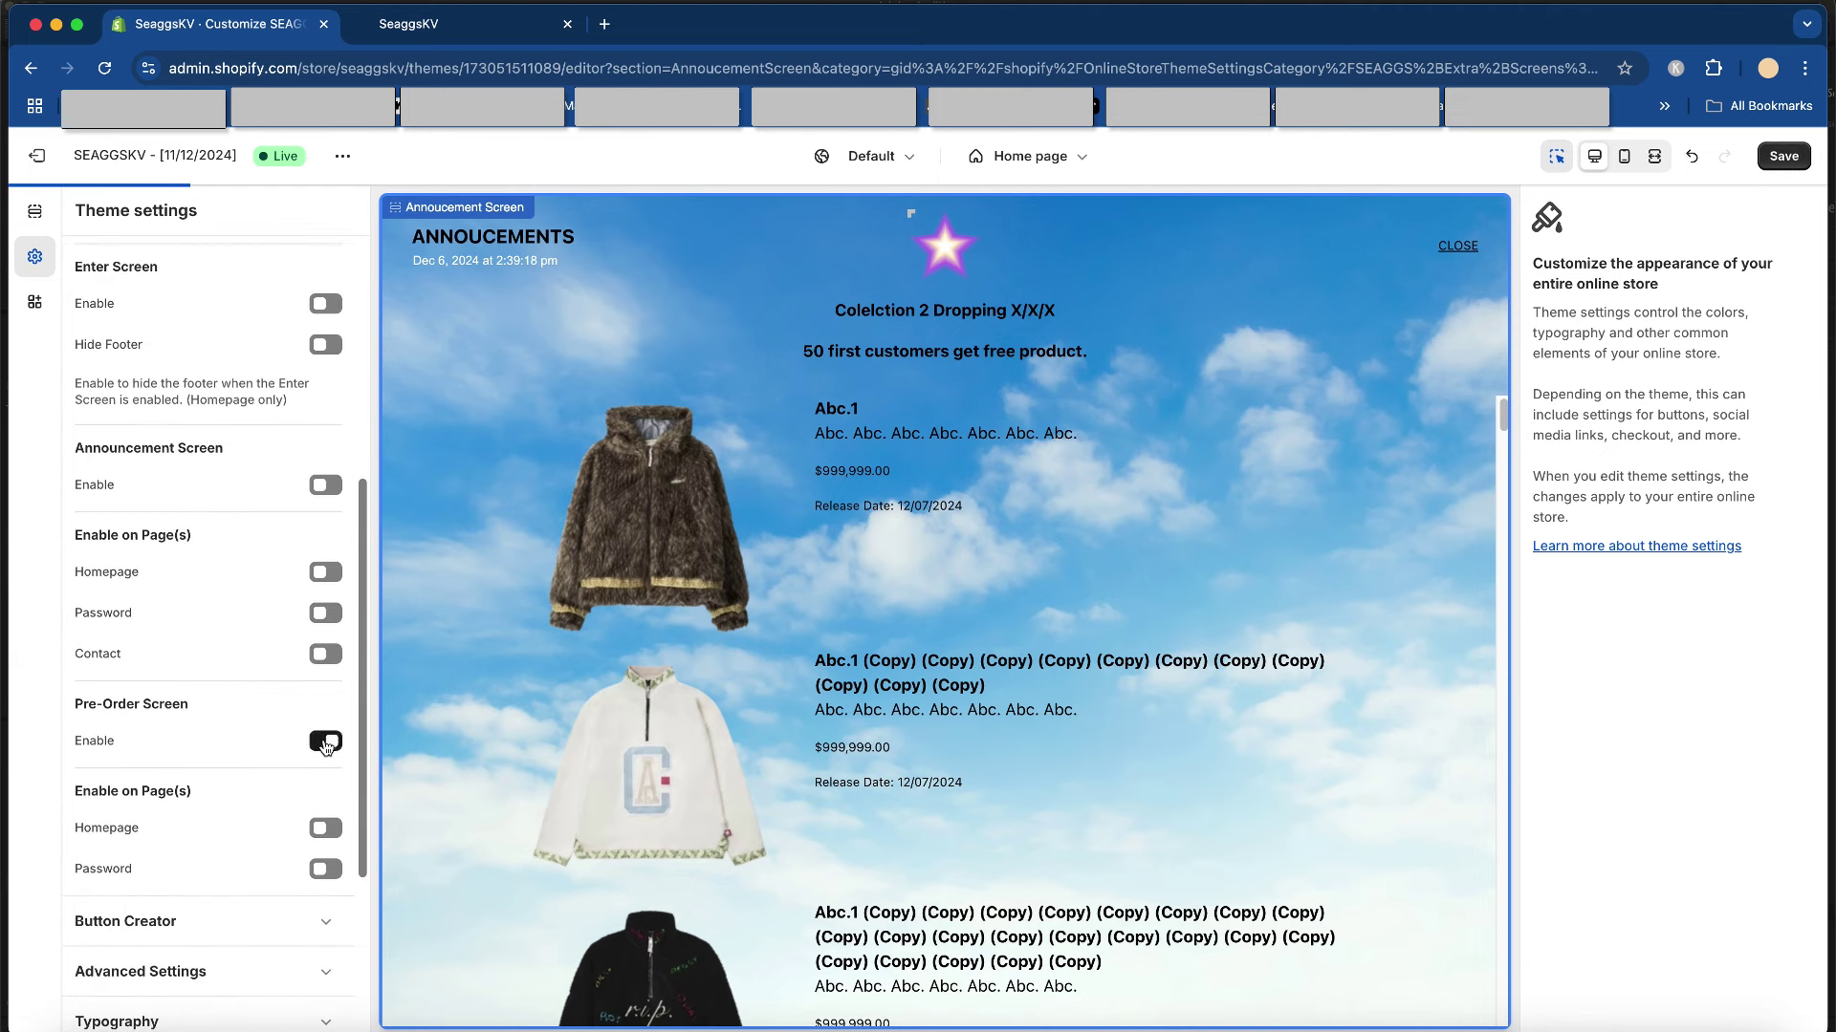
pyautogui.click(326, 829)
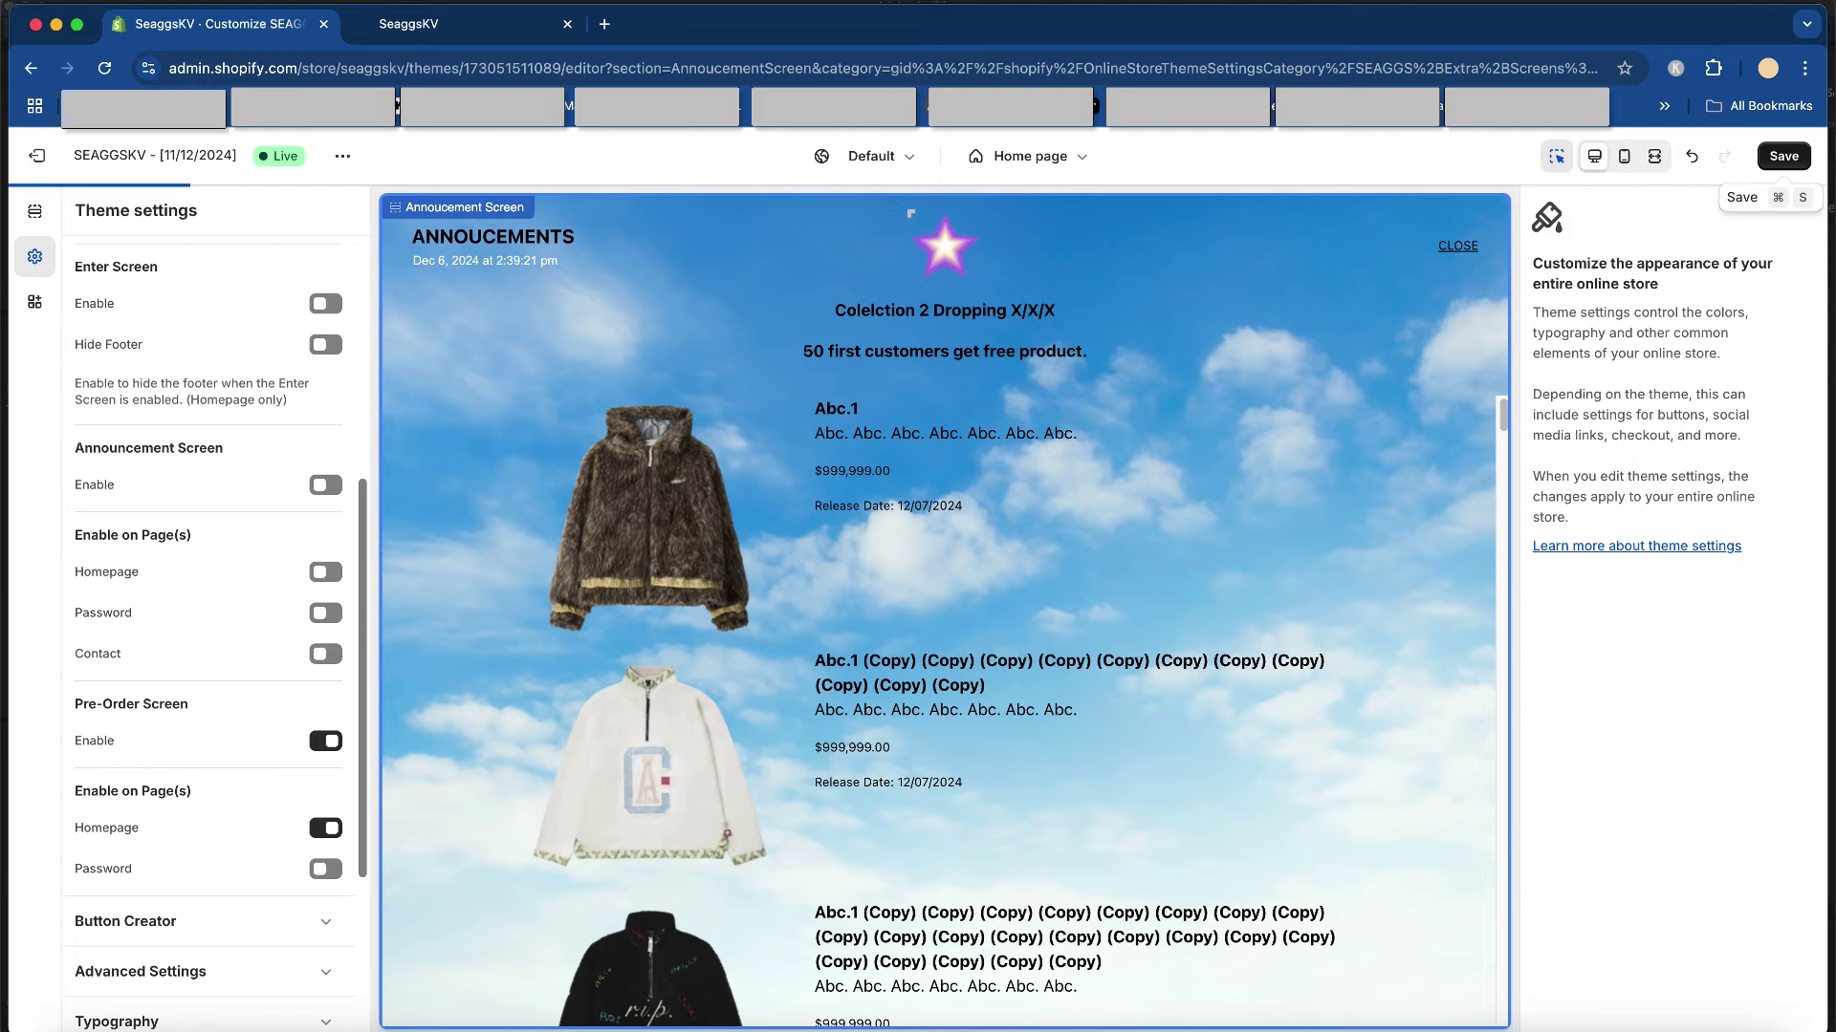
pyautogui.click(1783, 156)
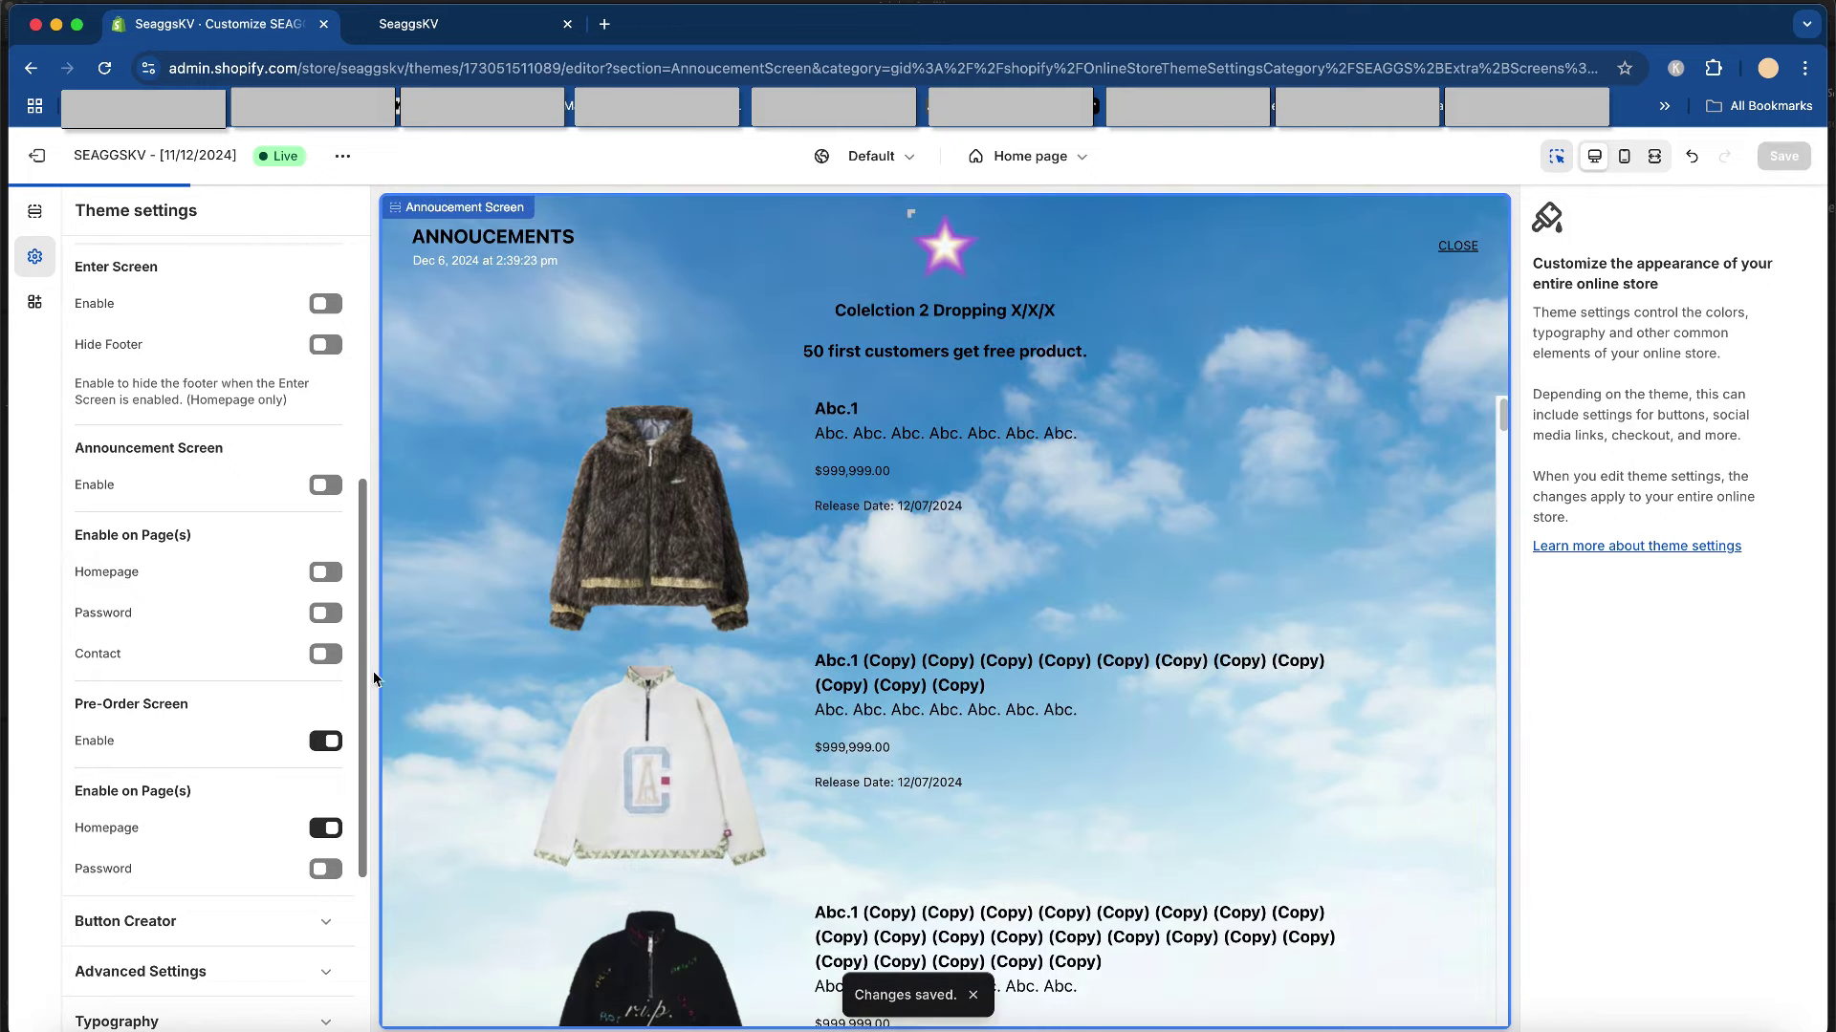
# - Reload the live storefront and look through the Pre-Order Screen's dates, disclaimer and product list
pyautogui.click(480, 37)
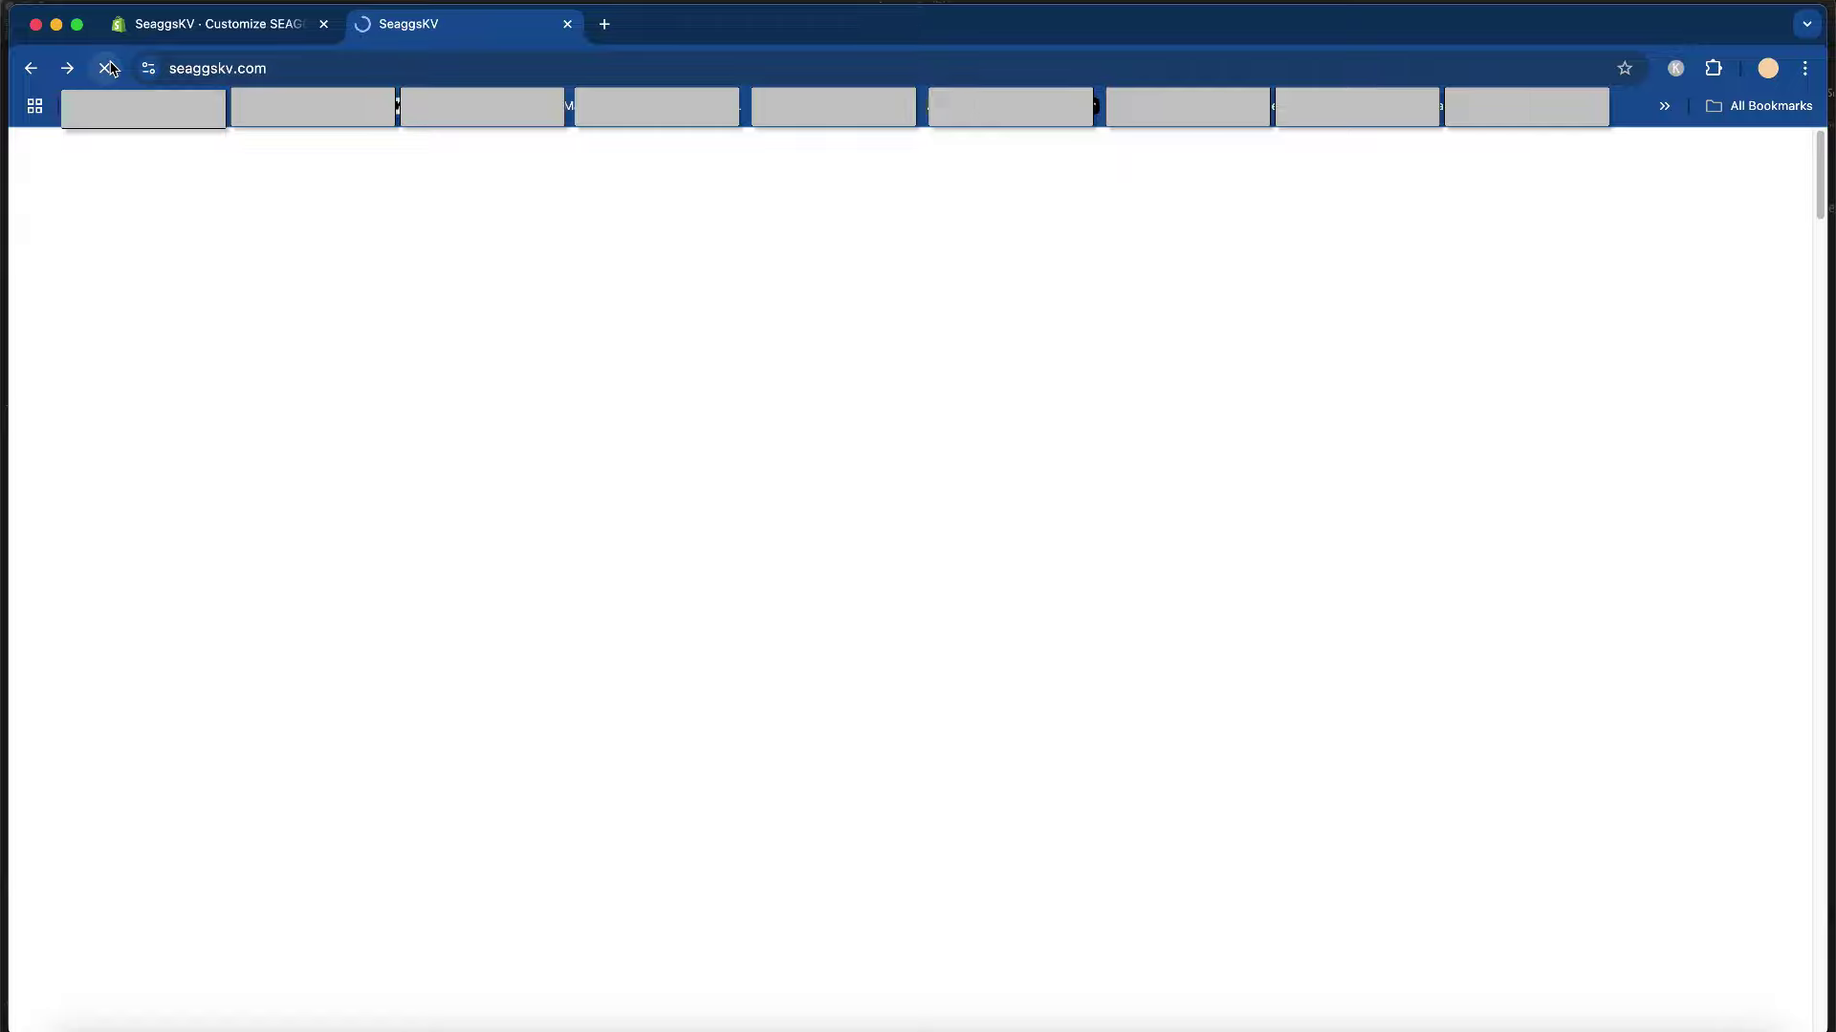
pyautogui.scroll(-20, 1096, 780)
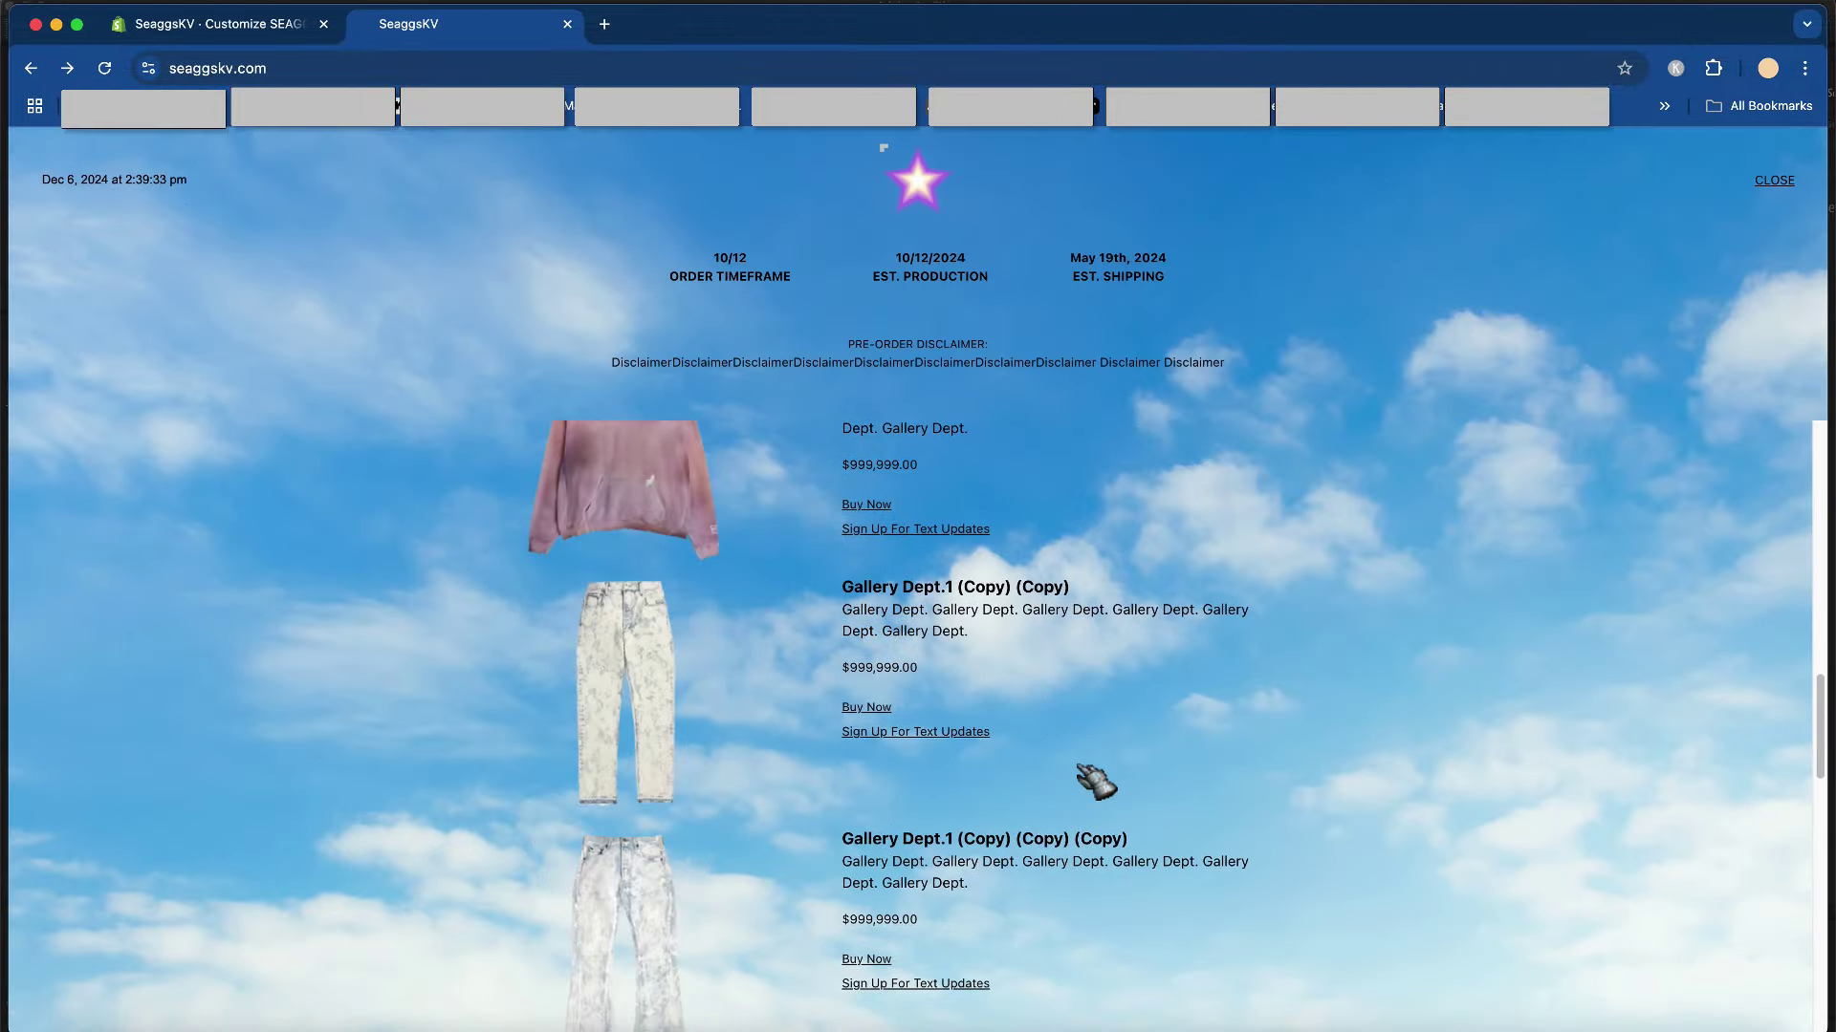
pyautogui.scroll(10, 1096, 781)
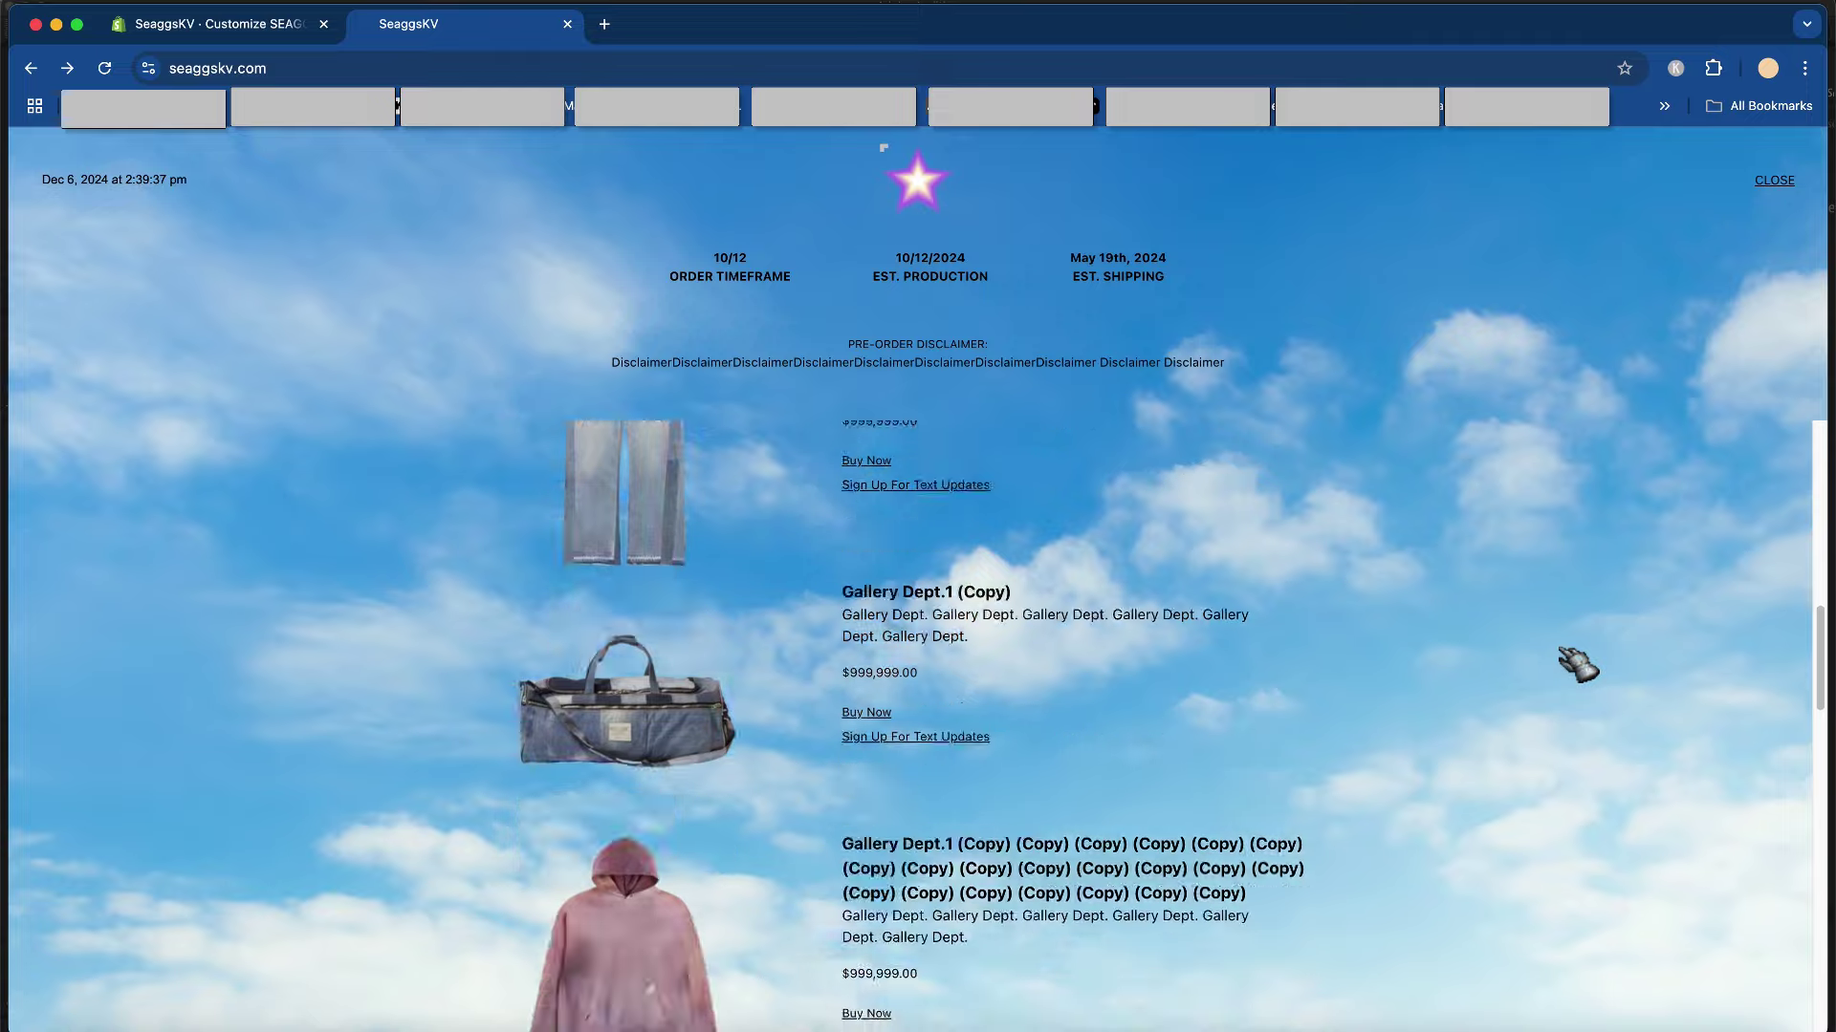
pyautogui.scroll(5, 1578, 659)
pyautogui.scroll(-20, 1577, 642)
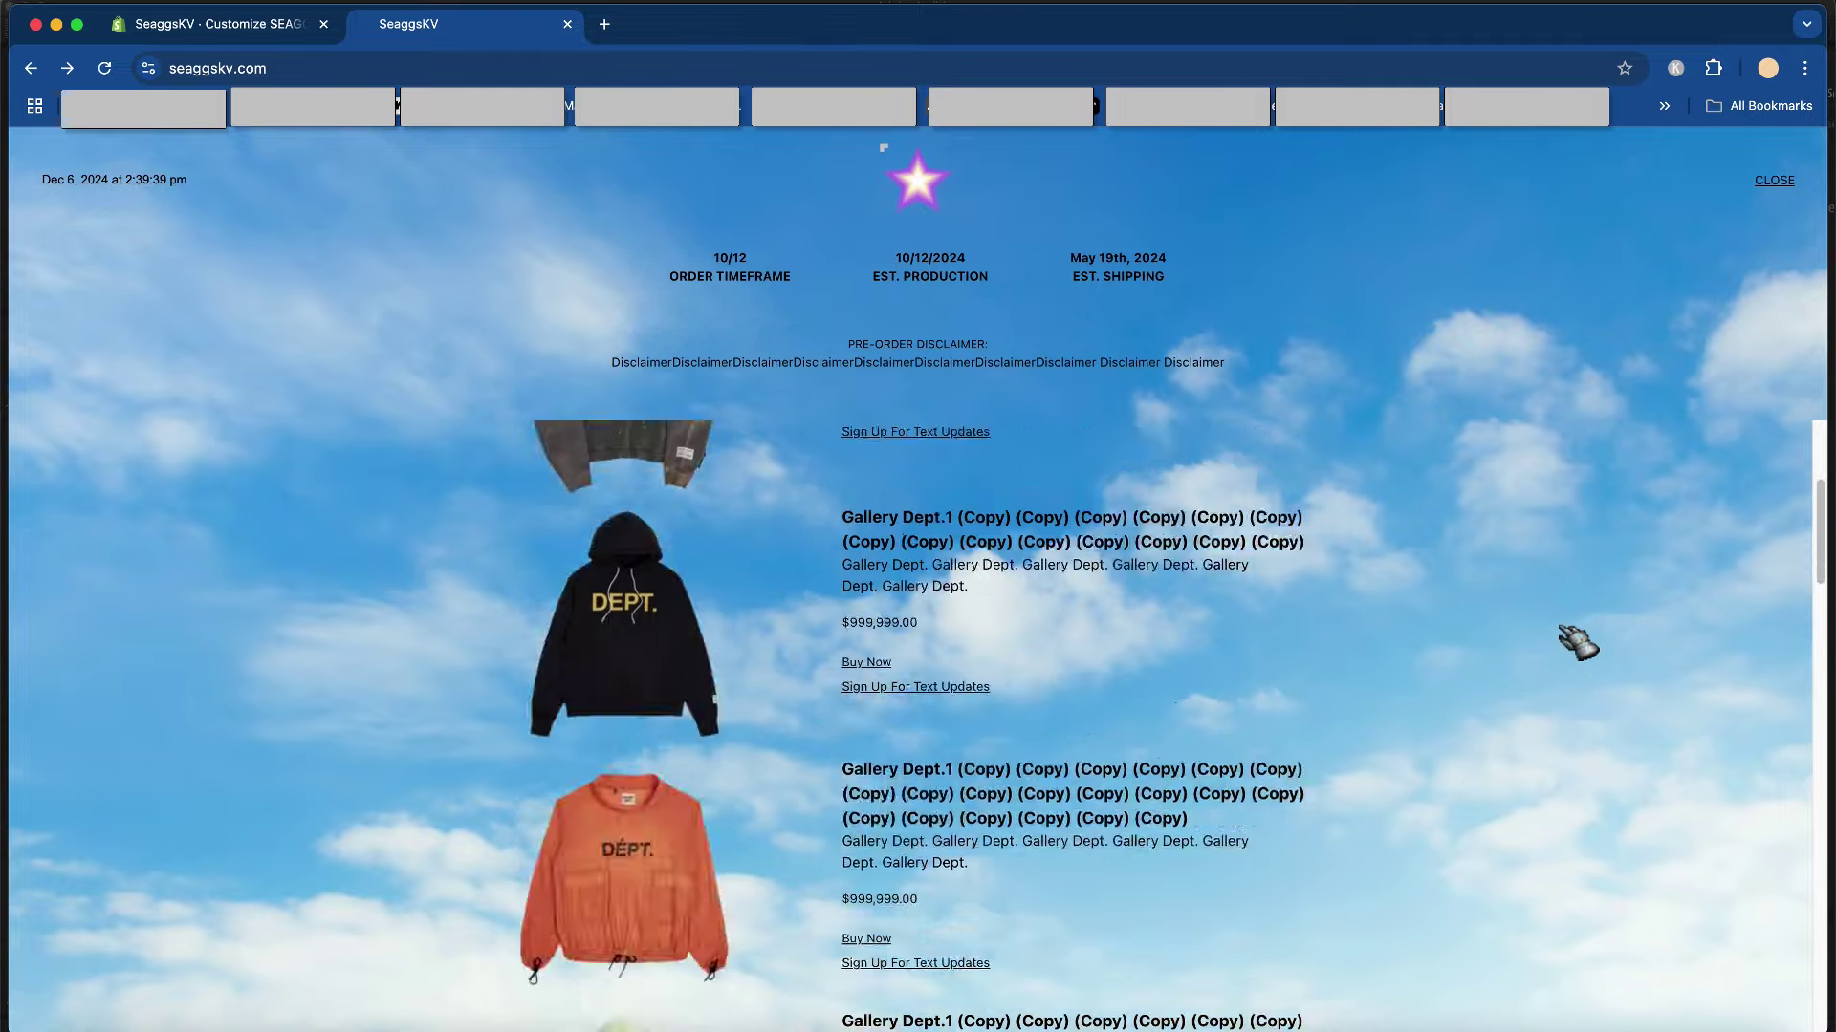
pyautogui.scroll(10, 1578, 643)
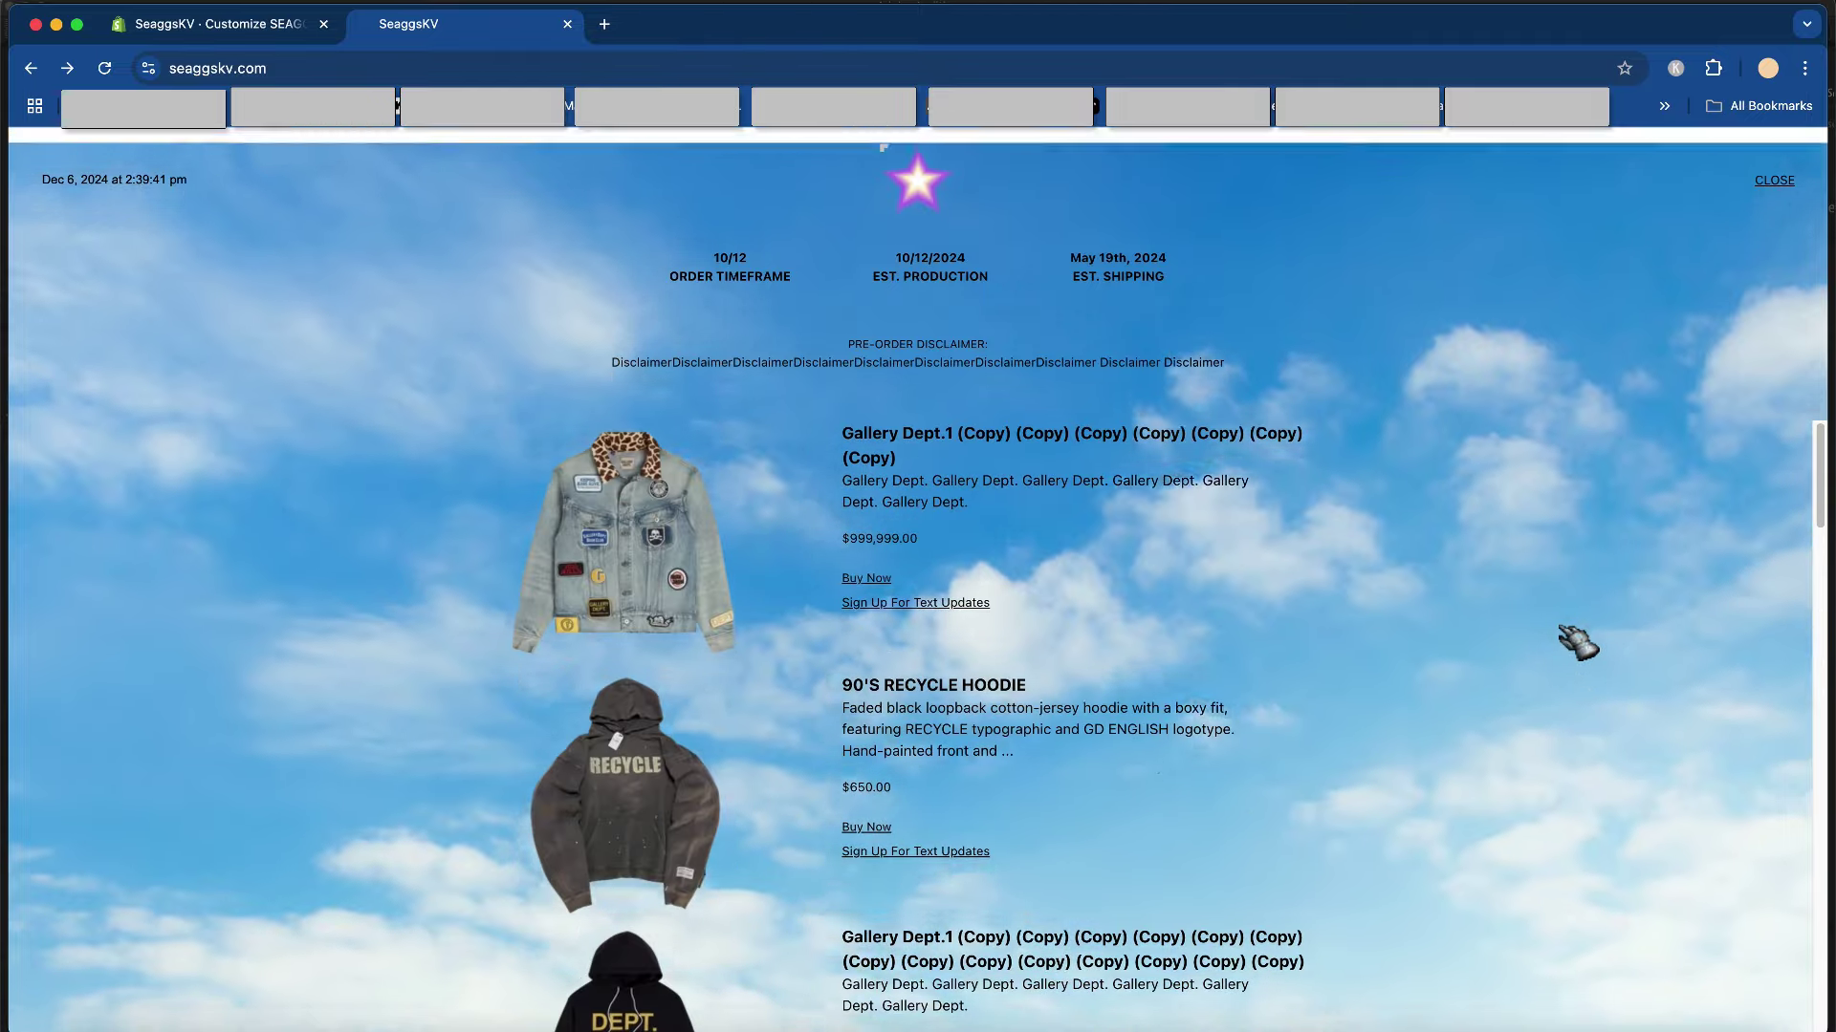
pyautogui.scroll(-8, 955, 836)
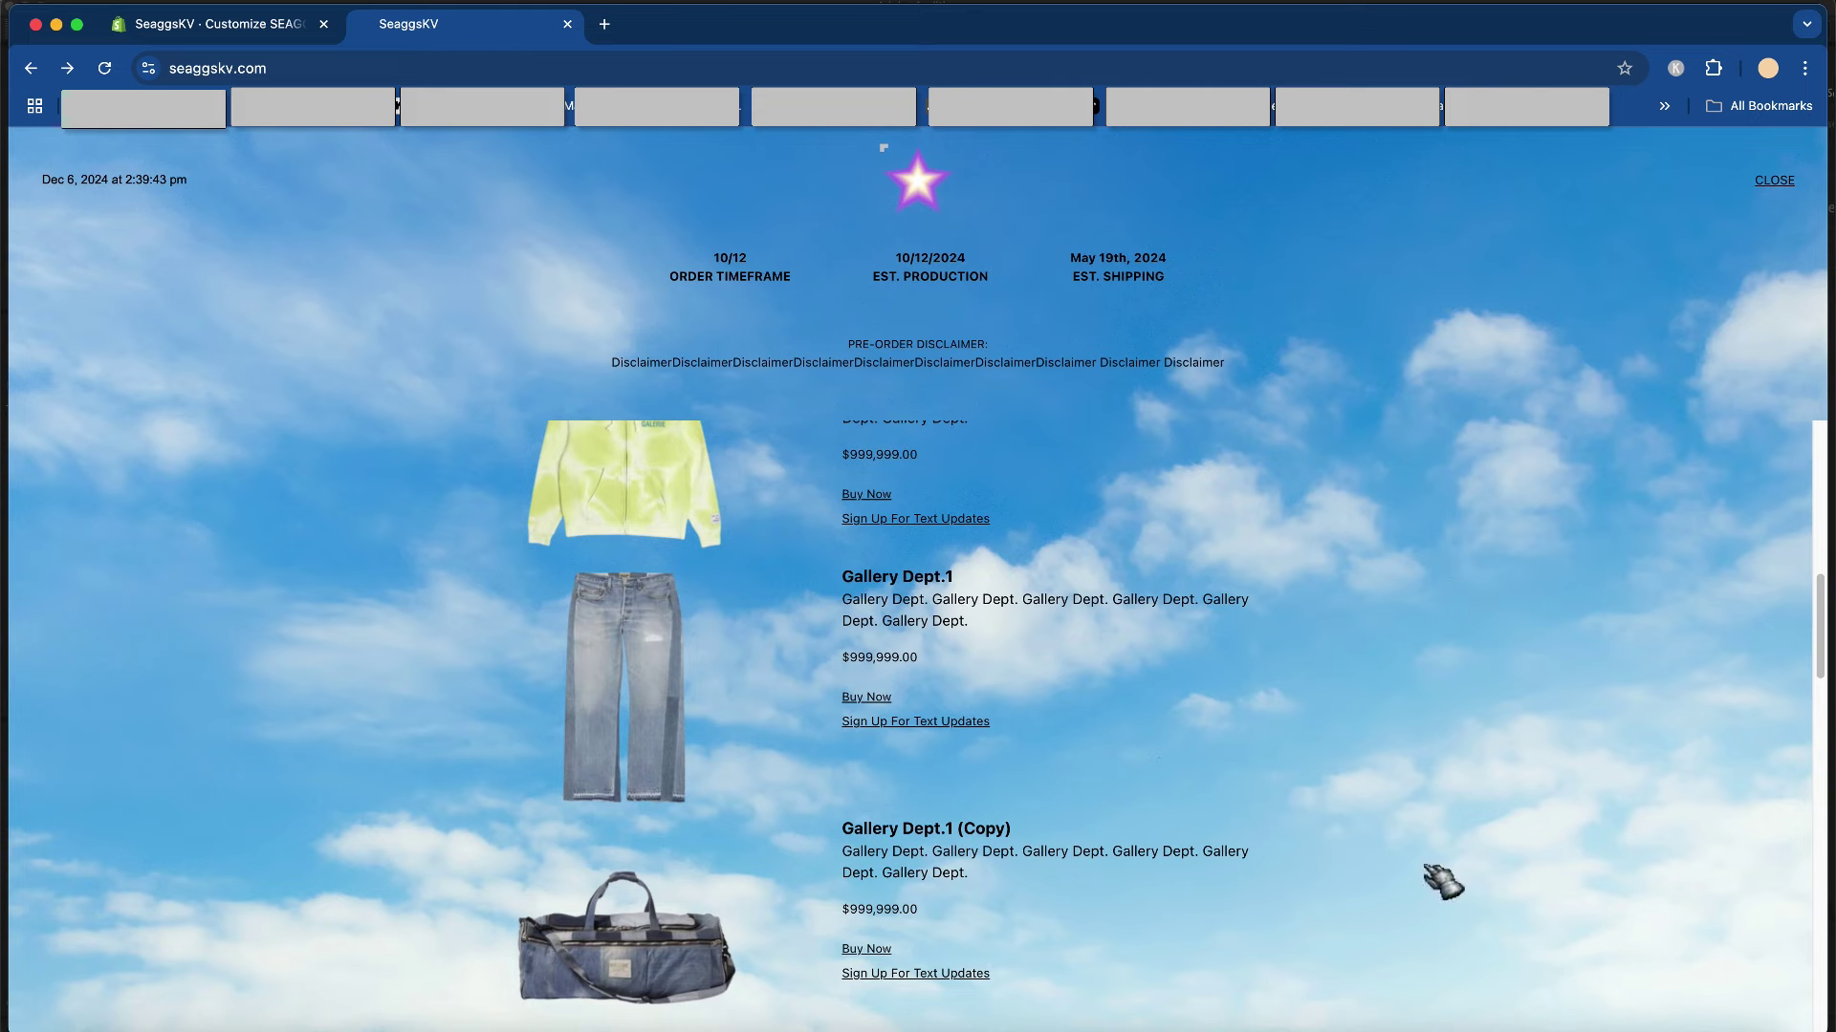
# - Replace the Pre-Order Disclaimer with "rgfkndfkjfv" and, on a second line, "releasing soon, paypal only, cash preferred" in the theme editor
pyautogui.click(229, 24)
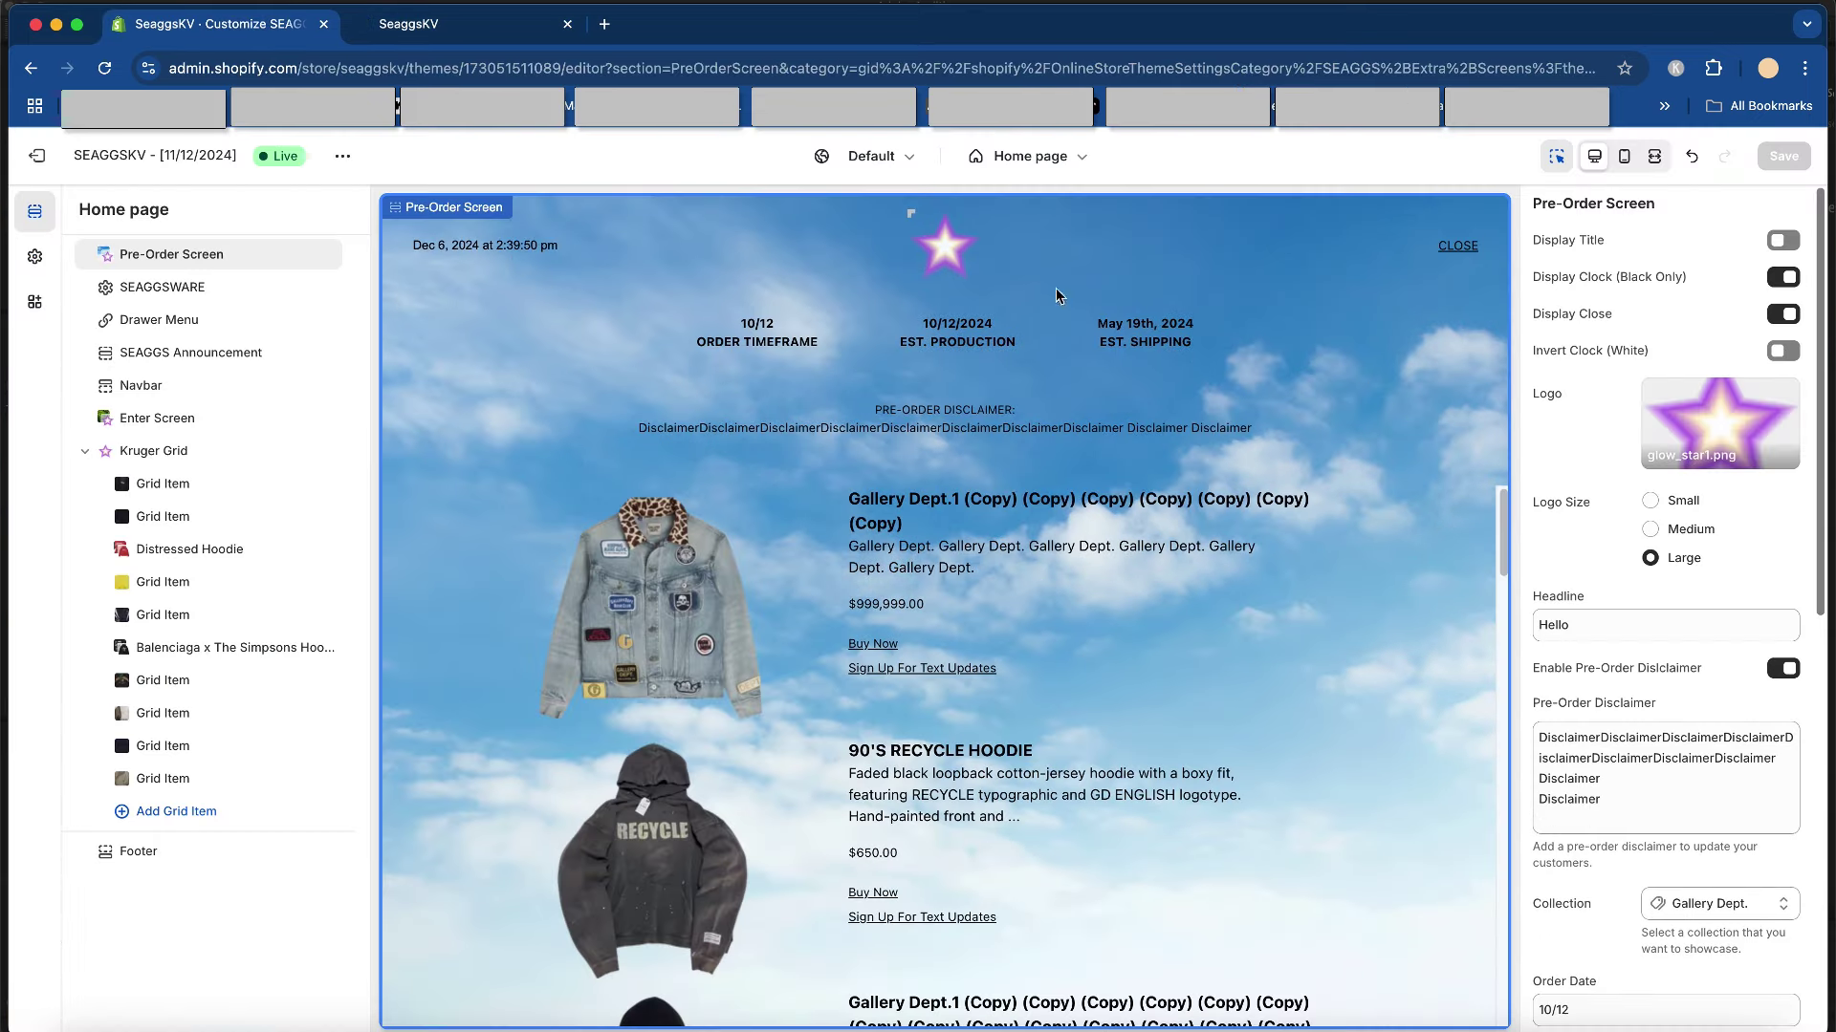
pyautogui.scroll(-5, 1759, 478)
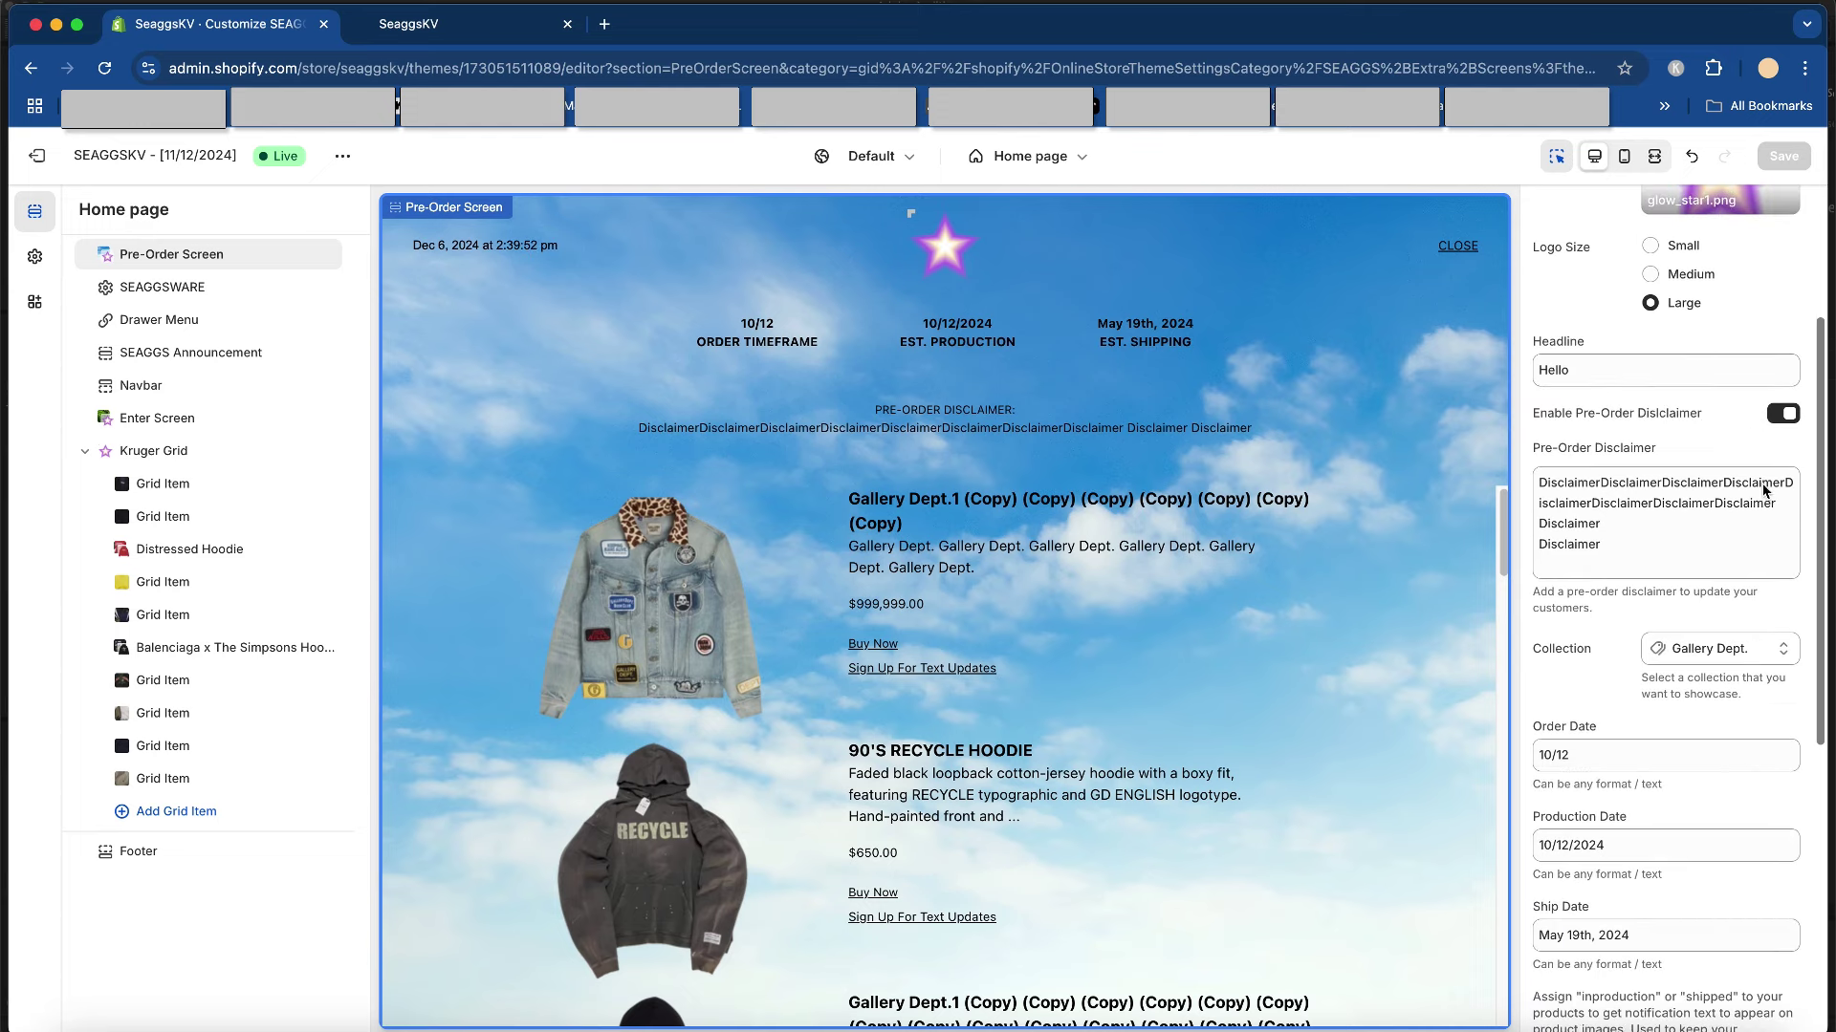
pyautogui.click(1675, 535)
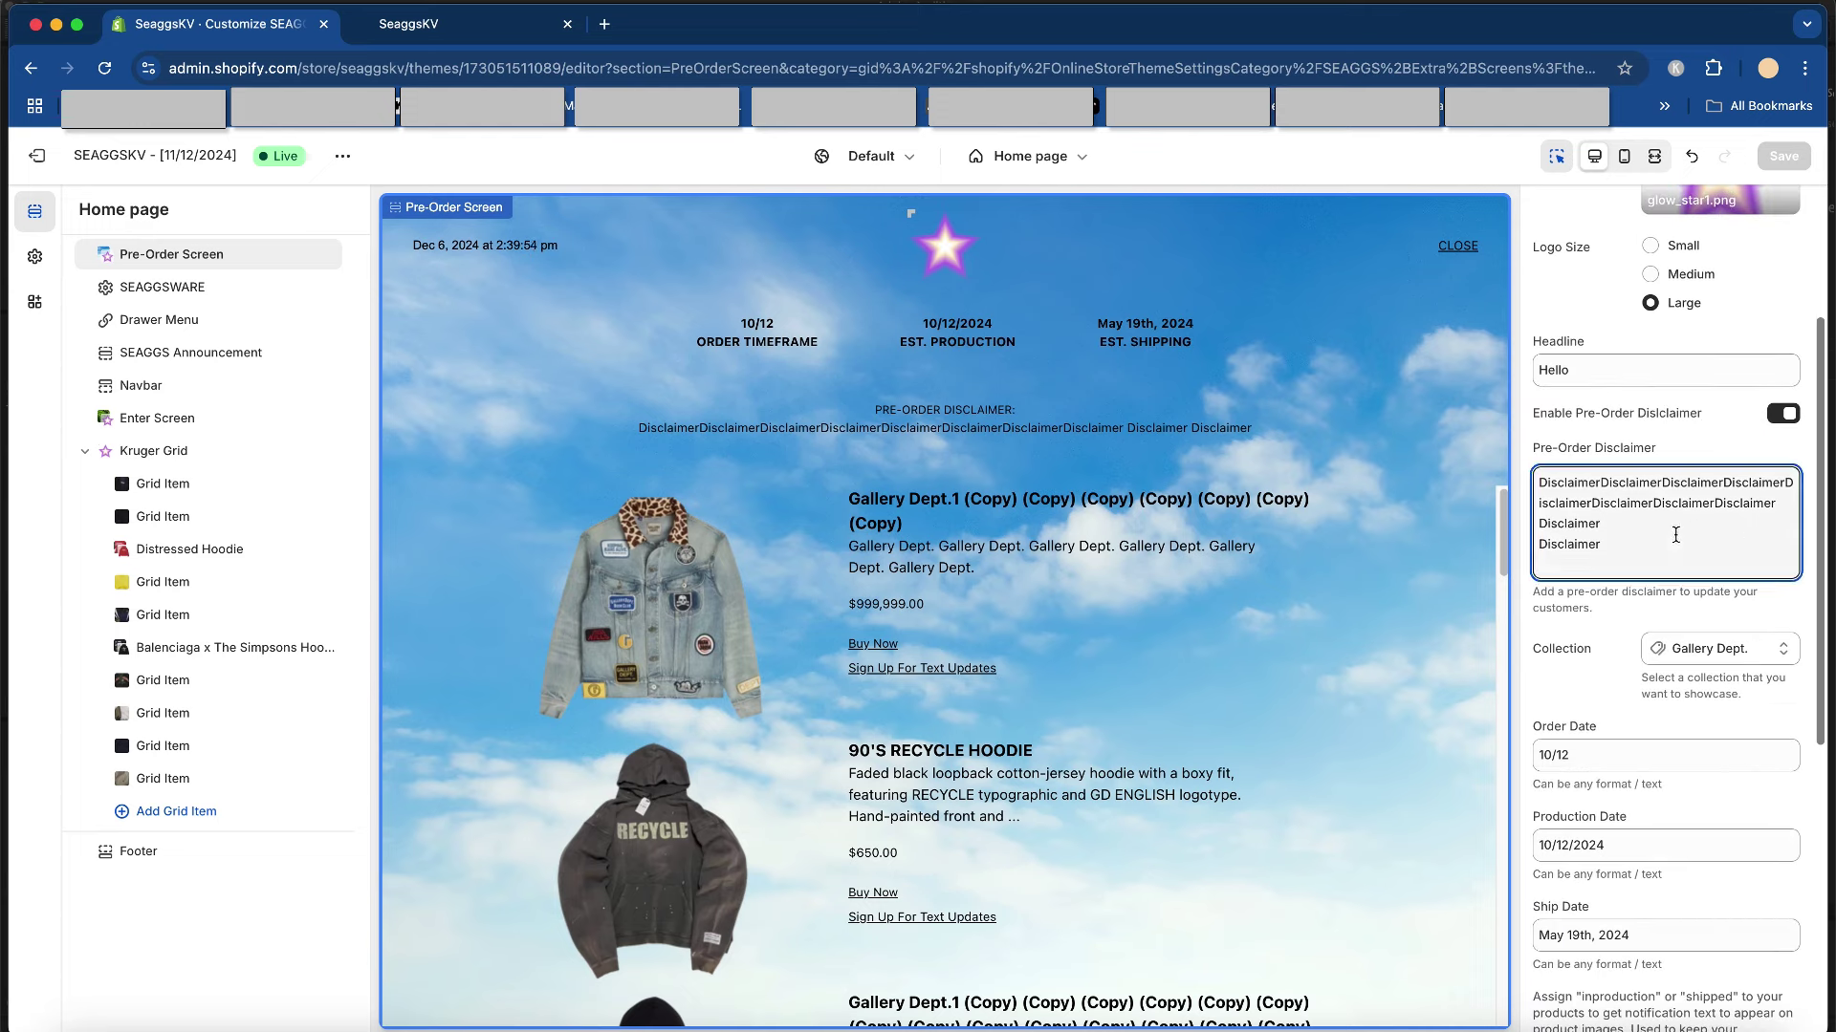
pyautogui.press('super+a')
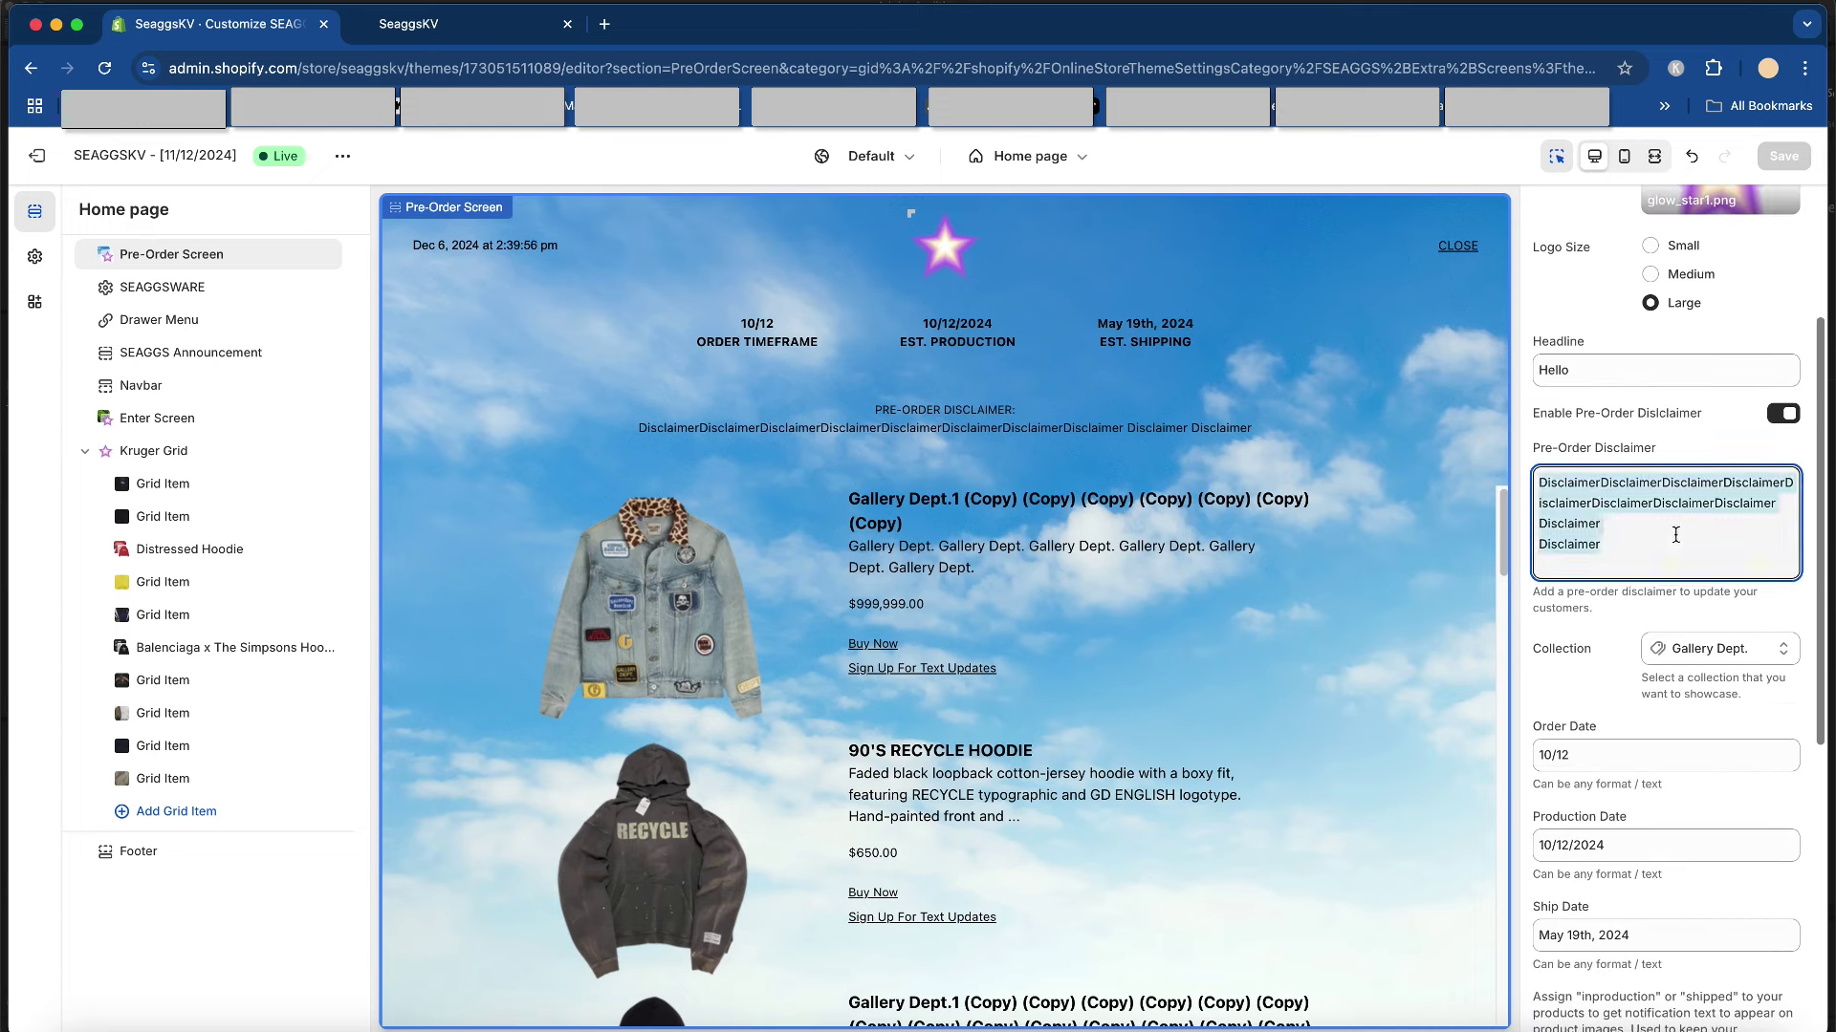
pyautogui.write('rgfkn')
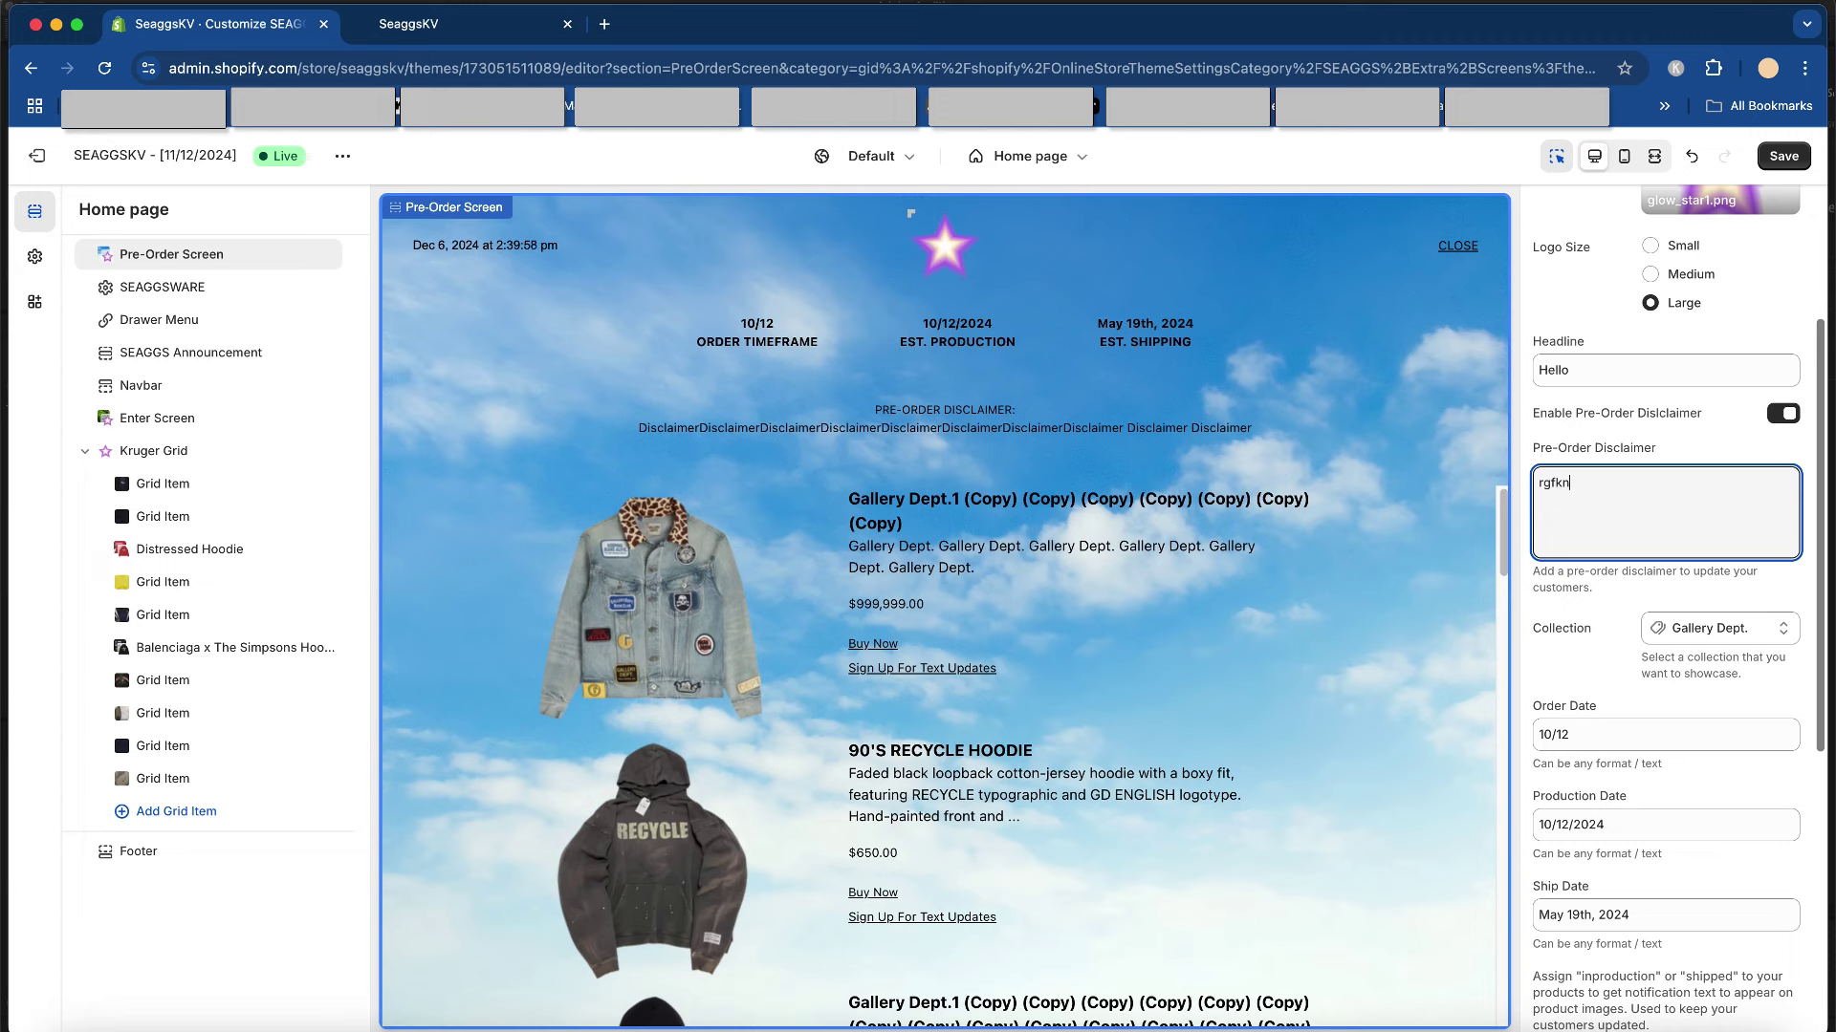
pyautogui.write('dfkjfv')
pyautogui.press('Return')
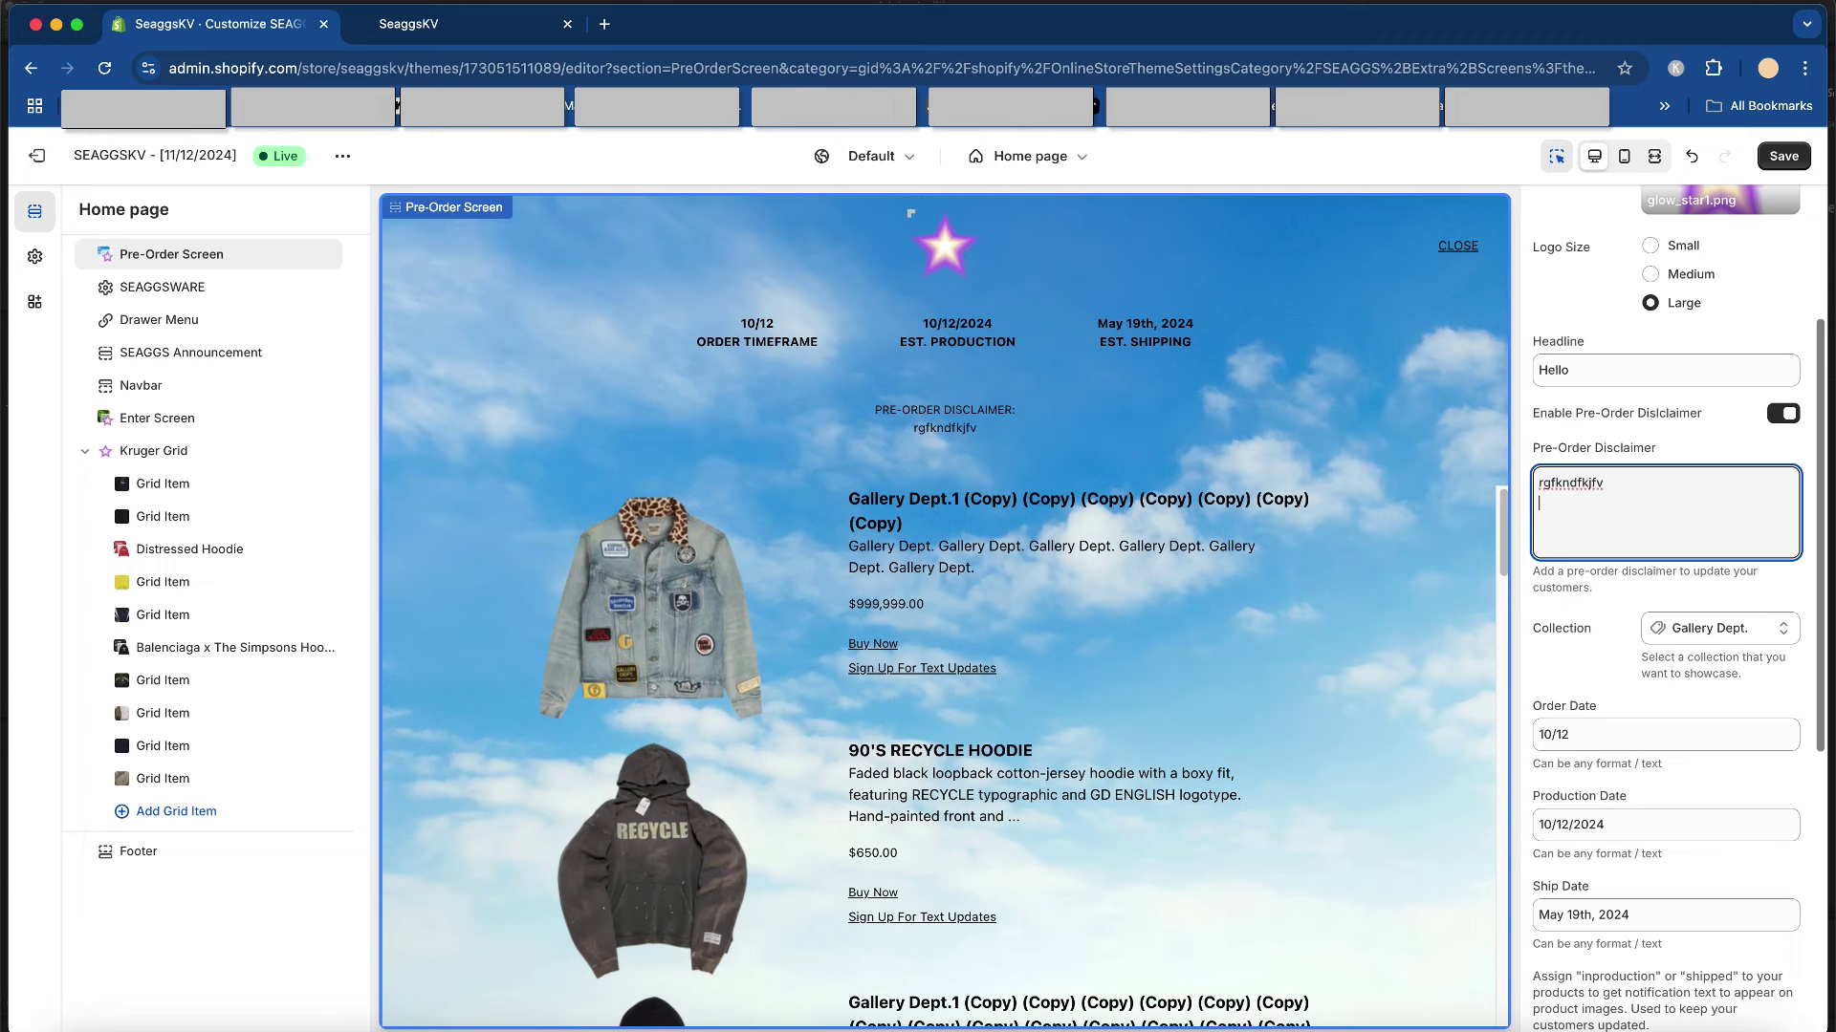
pyautogui.write('r')
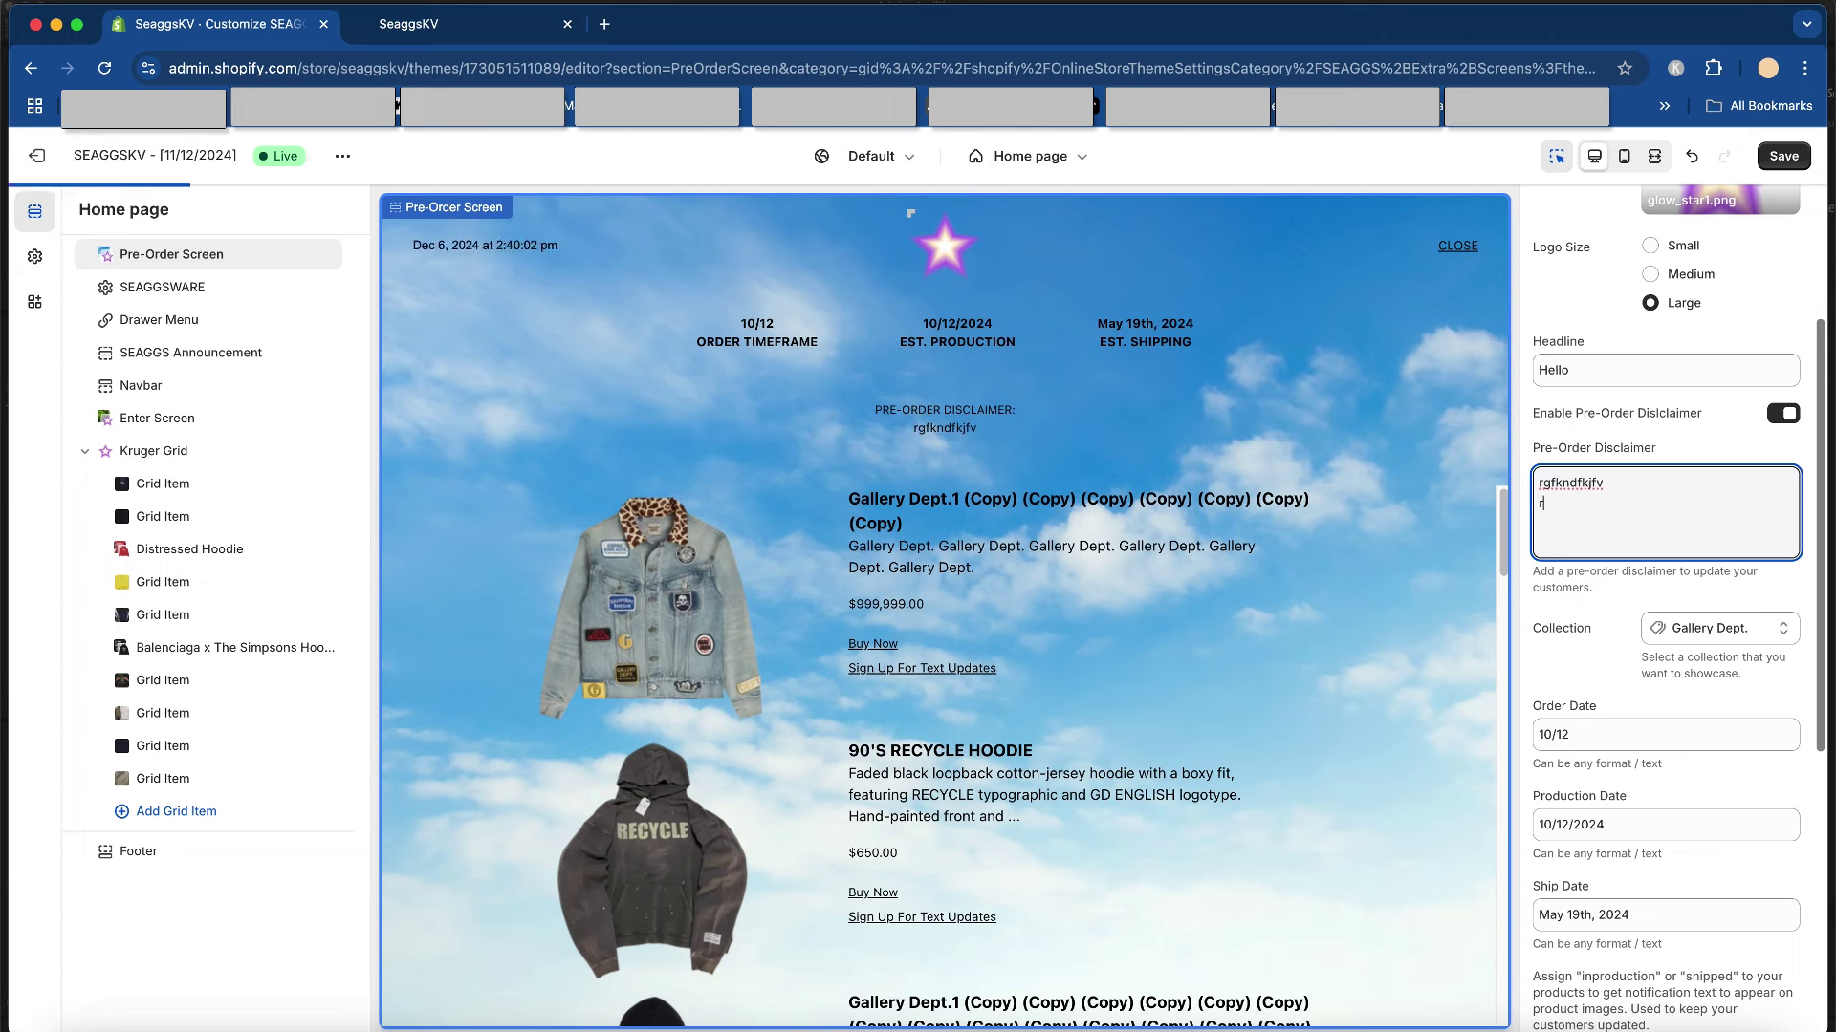
pyautogui.write('eleasing soon,')
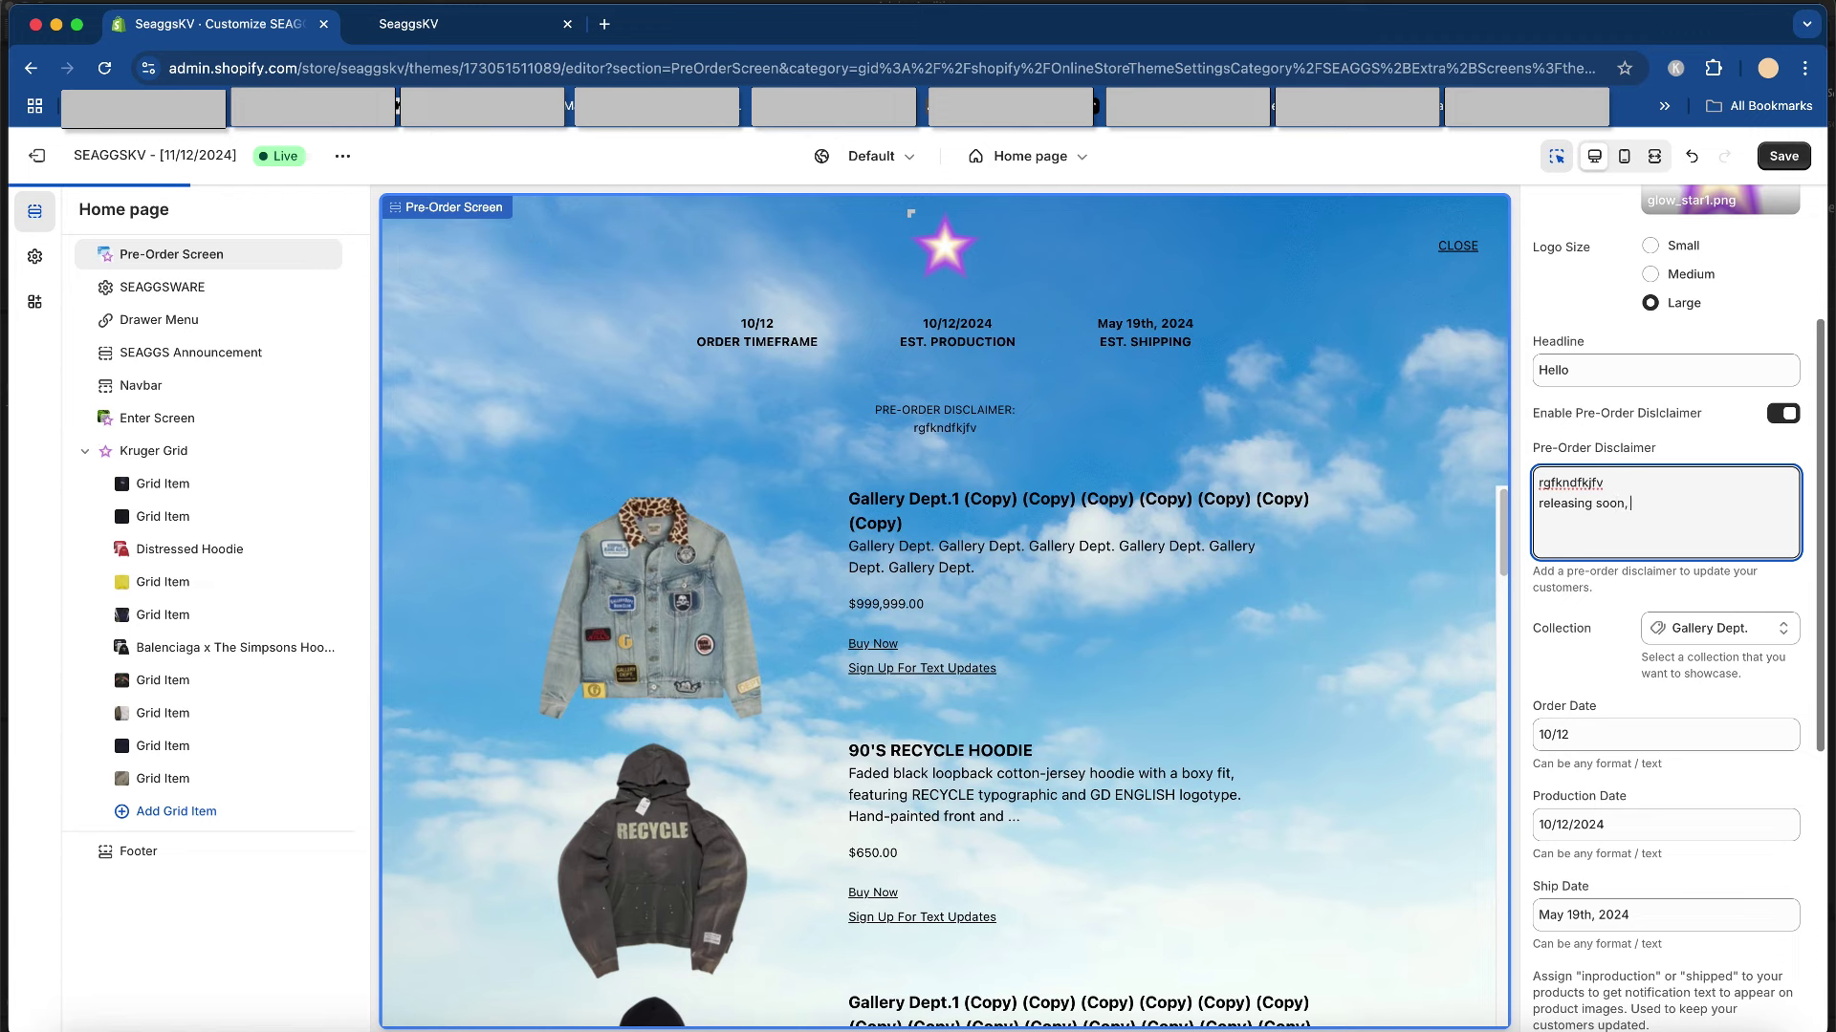
pyautogui.write(' paypal only, cash preferred')
# - Replace the Pre-Order Screen's collection with Yeezy
pyautogui.scroll(-2, 1768, 504)
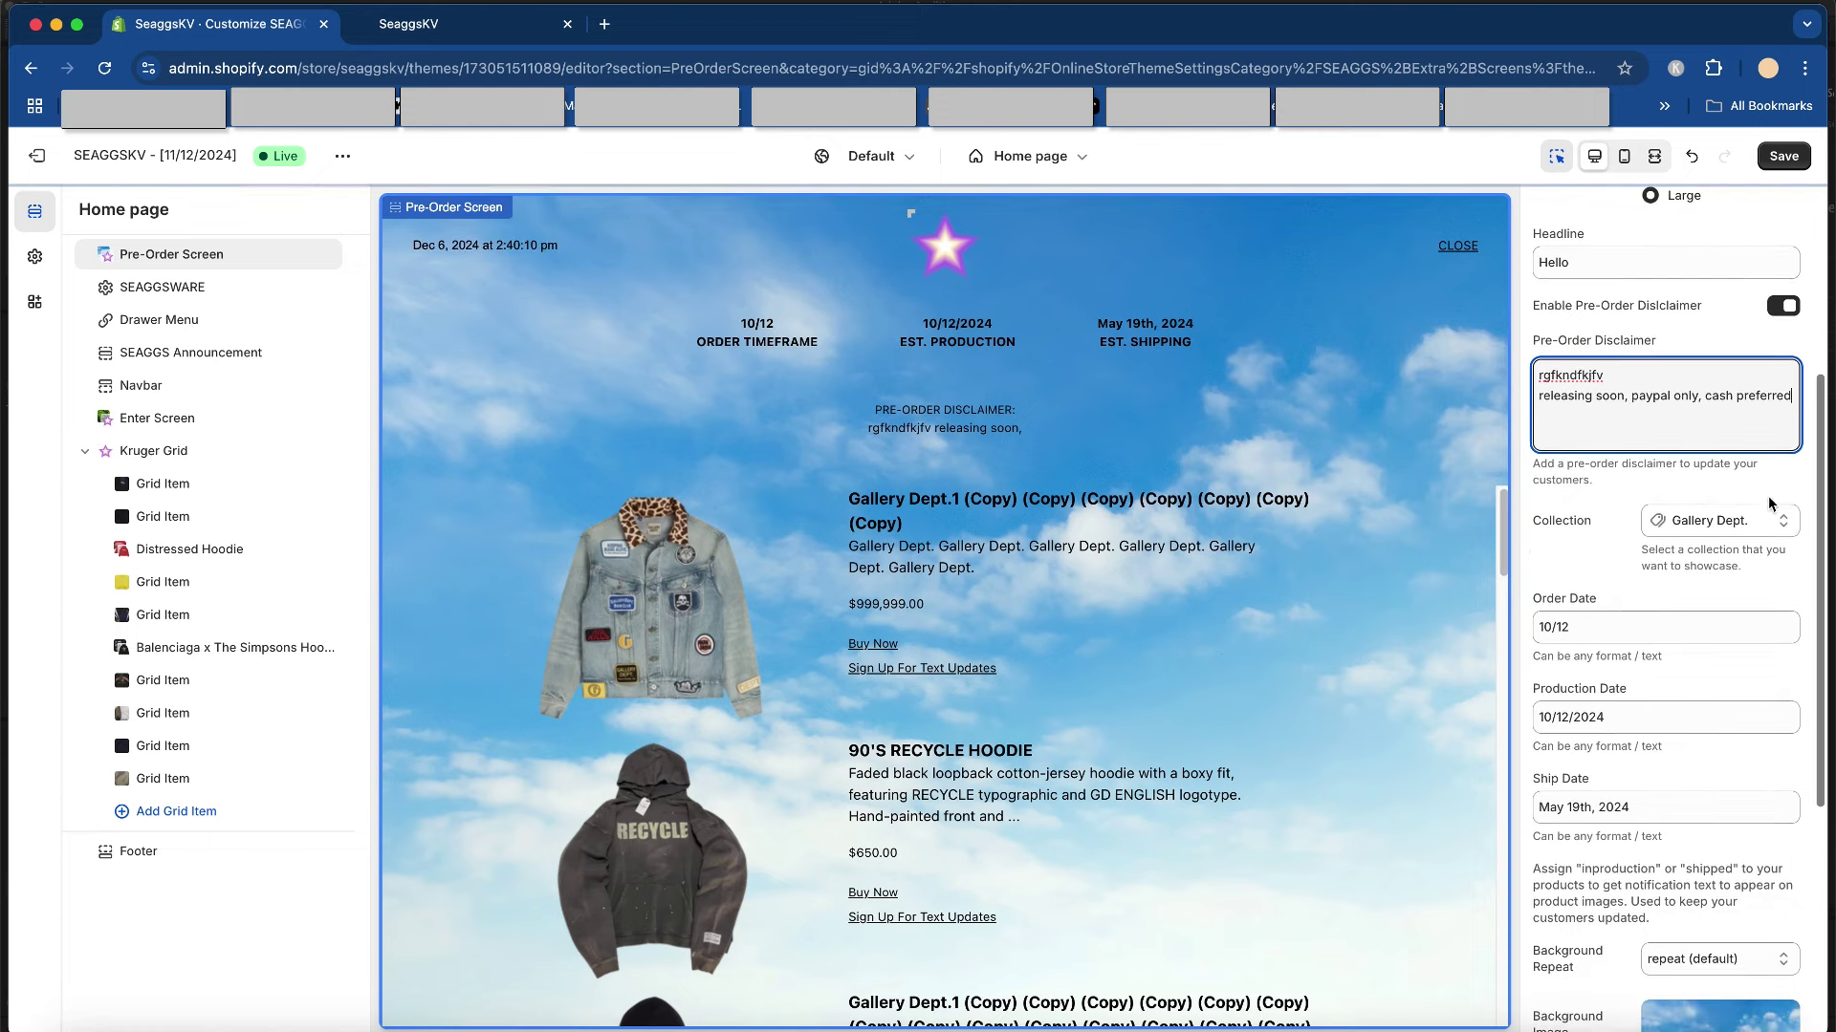
pyautogui.click(1776, 520)
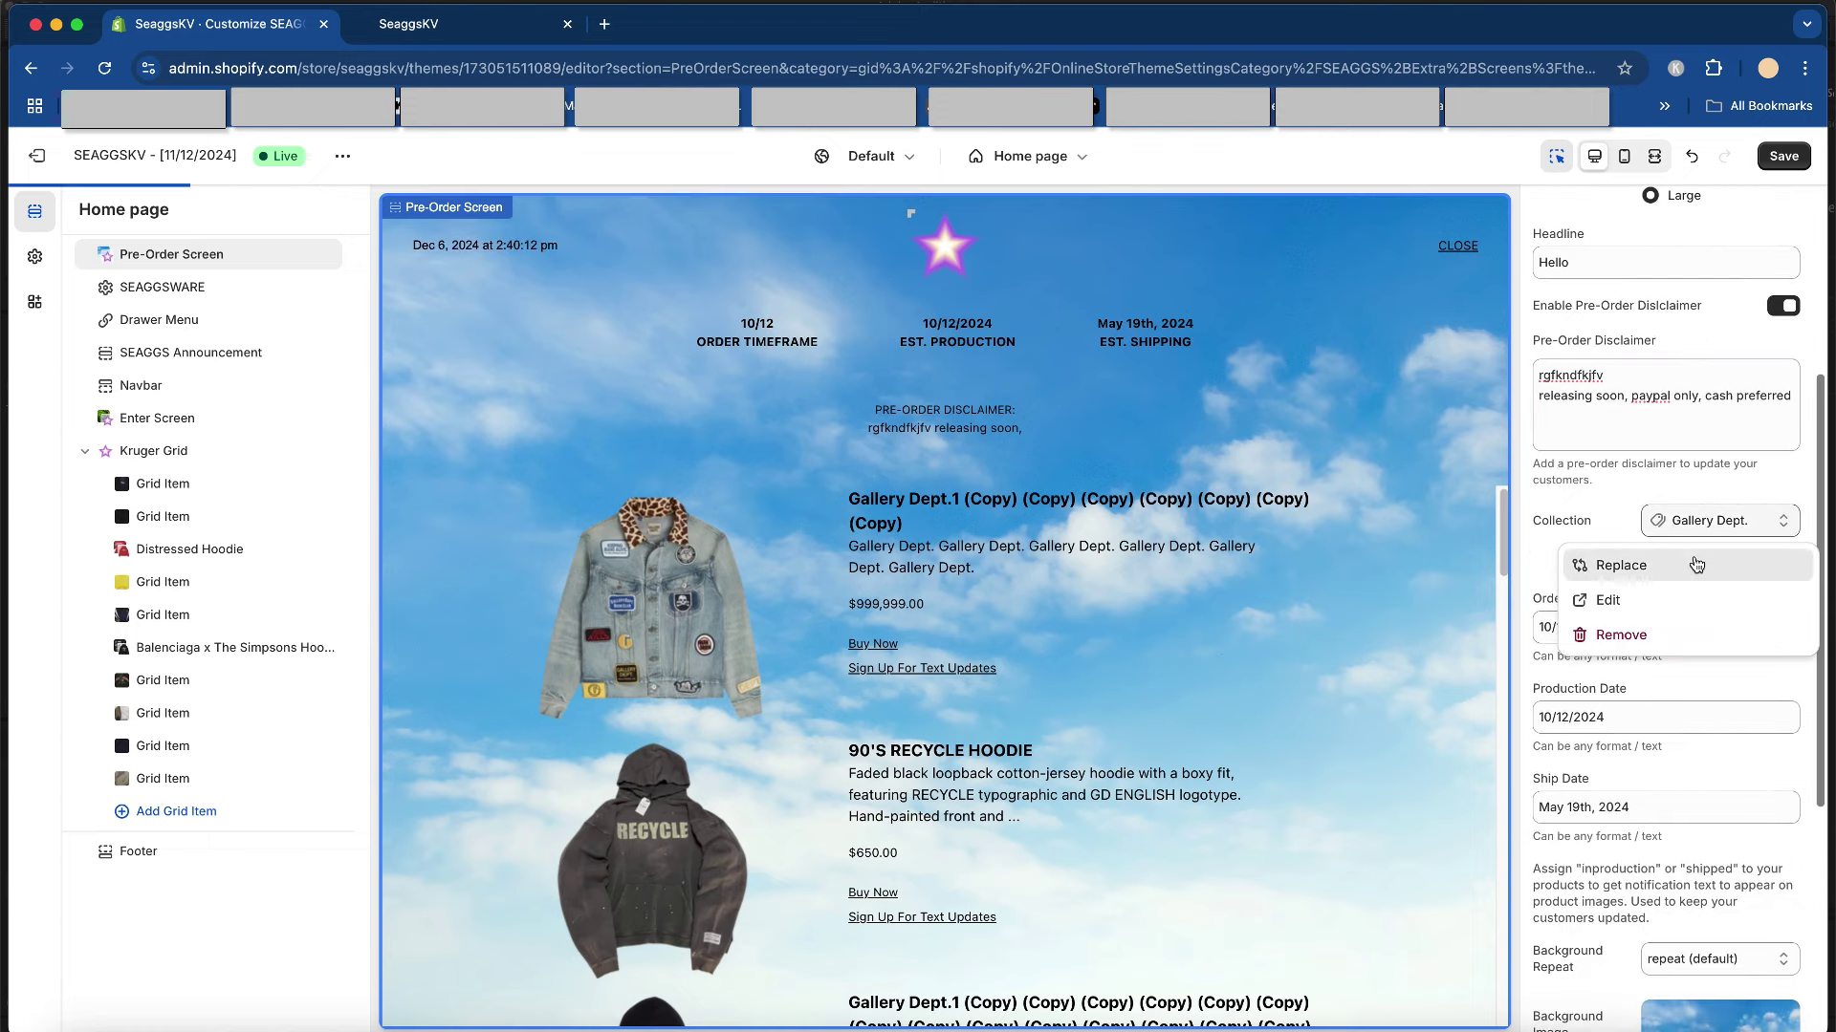
pyautogui.click(1695, 564)
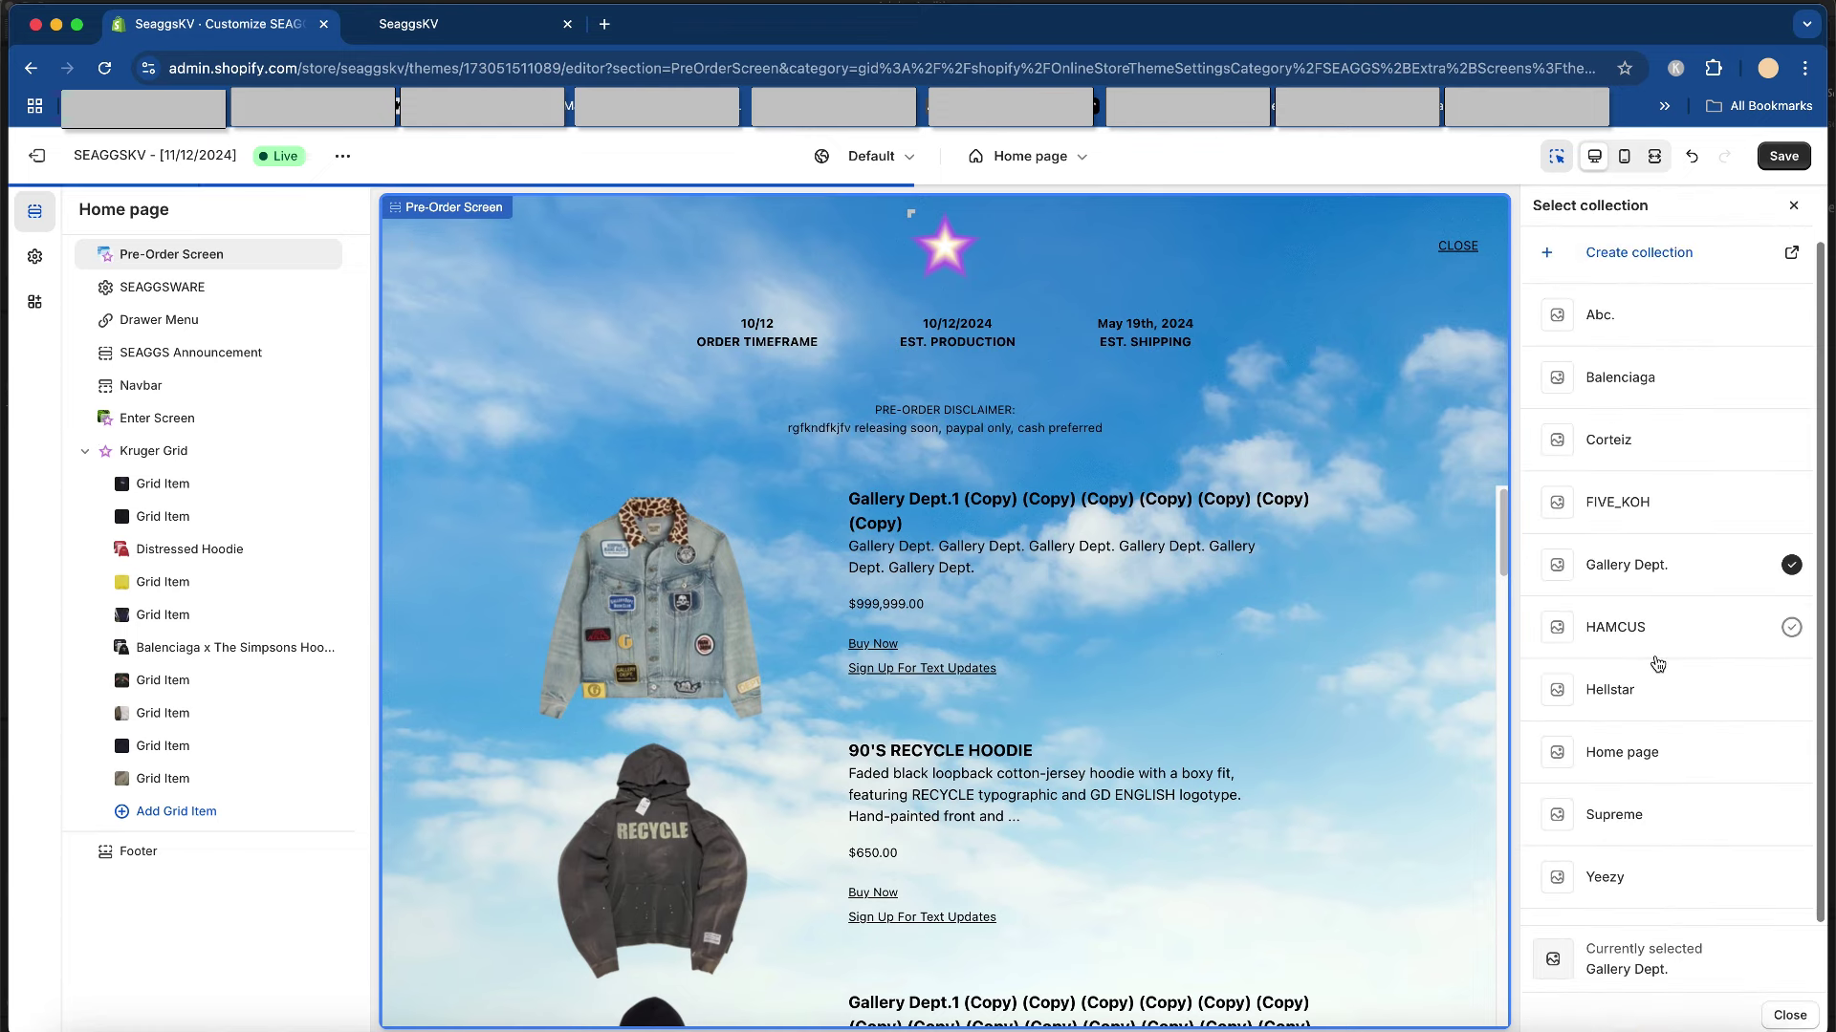
pyautogui.click(1660, 872)
pyautogui.scroll(1, 1603, 622)
# - Set the Pre-Order Screen's Order Date to 12/6/24
pyautogui.click(1603, 675)
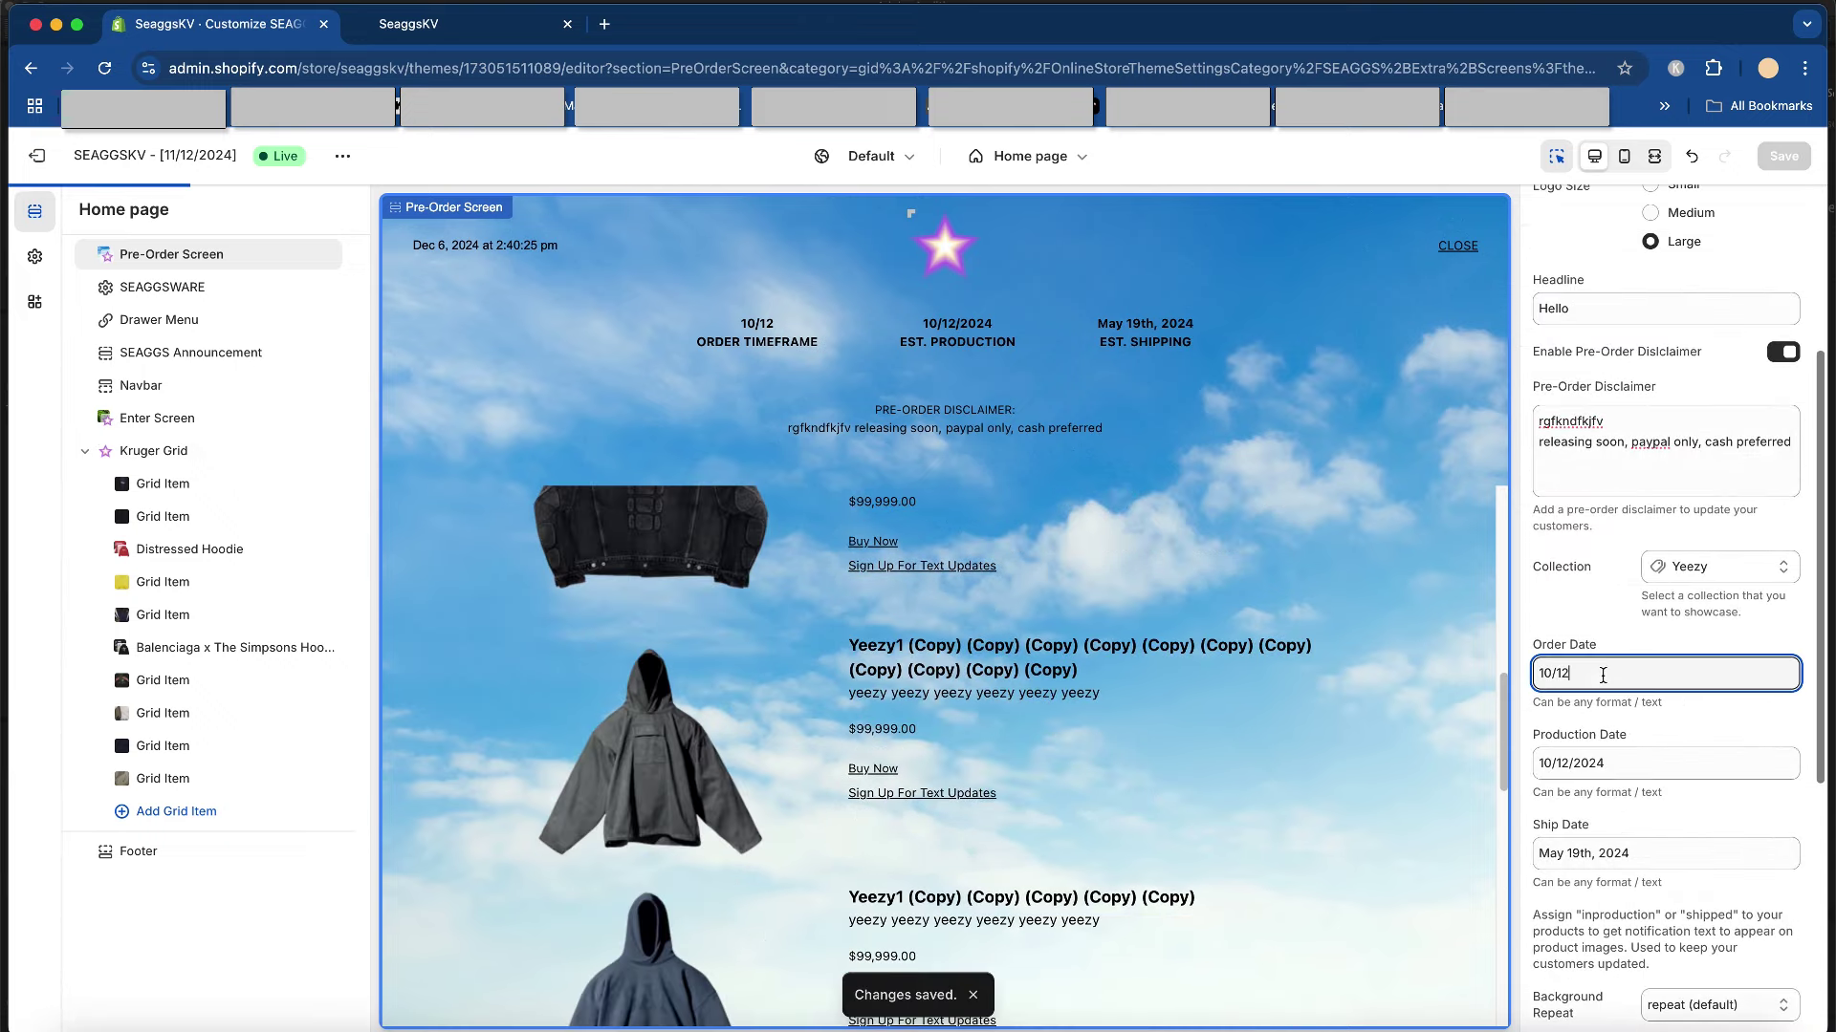
pyautogui.tripleClick(1603, 675)
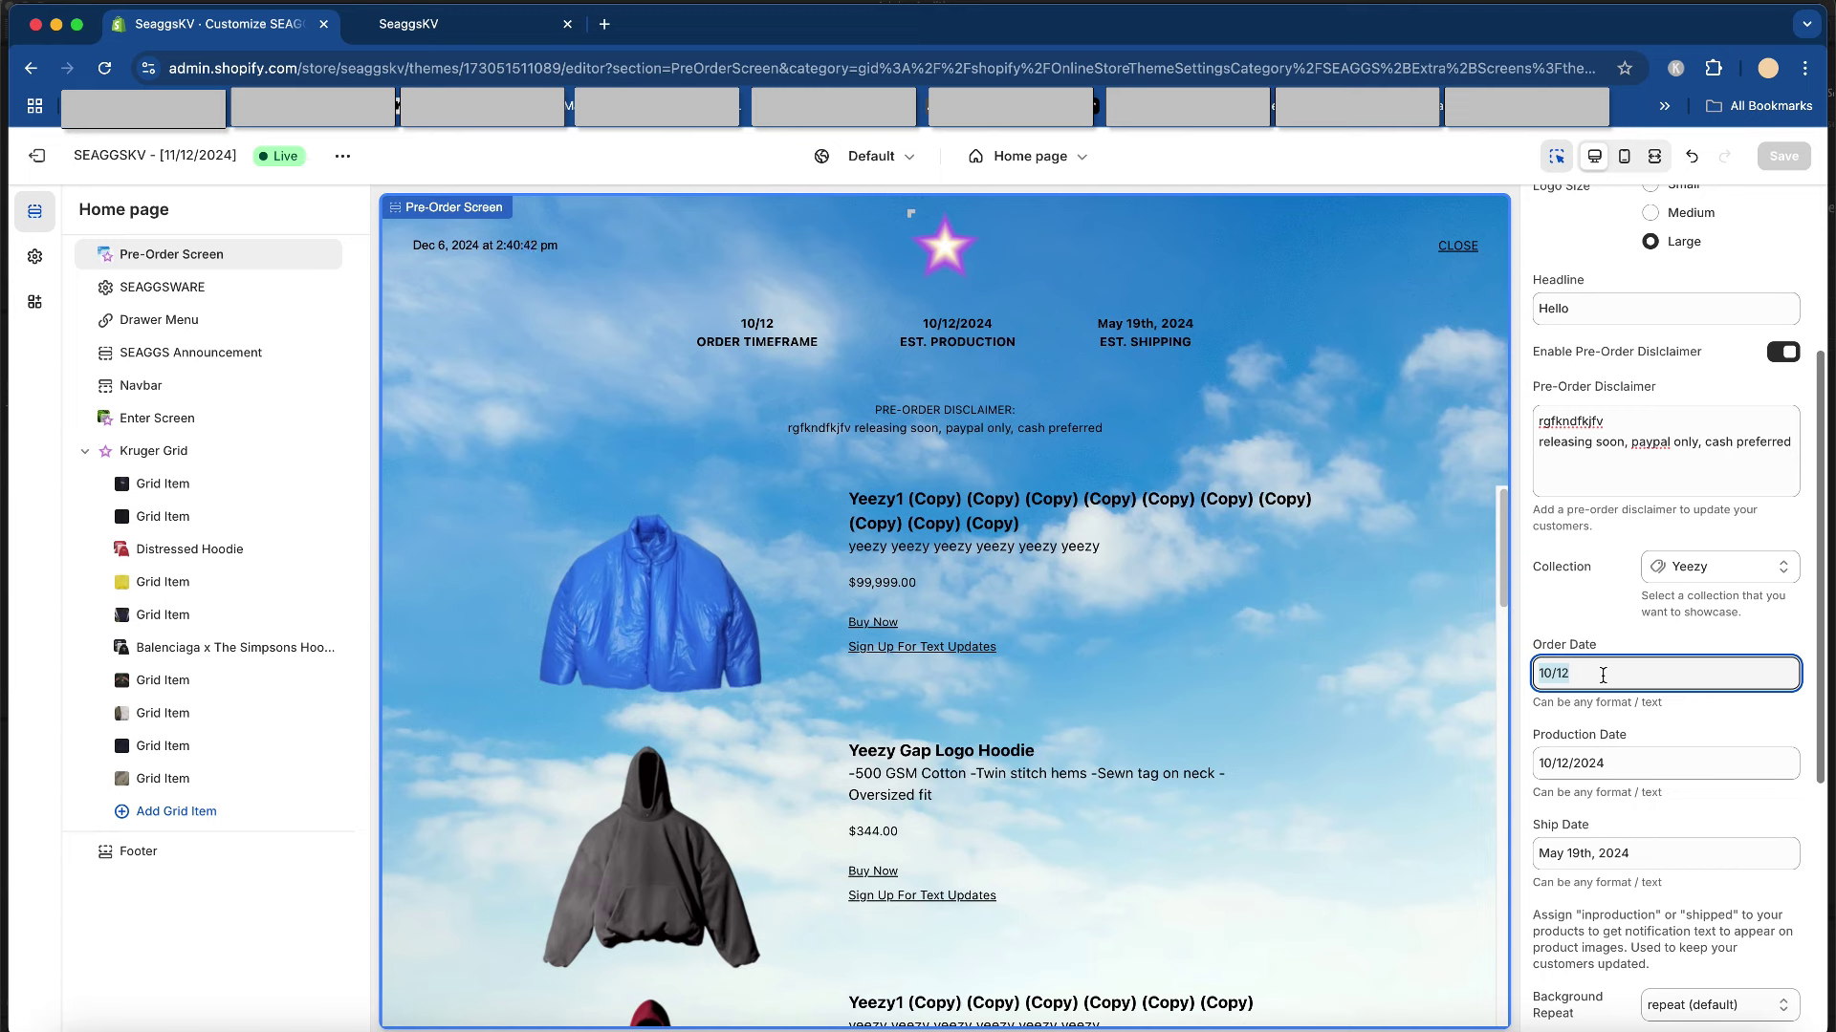
pyautogui.write('12')
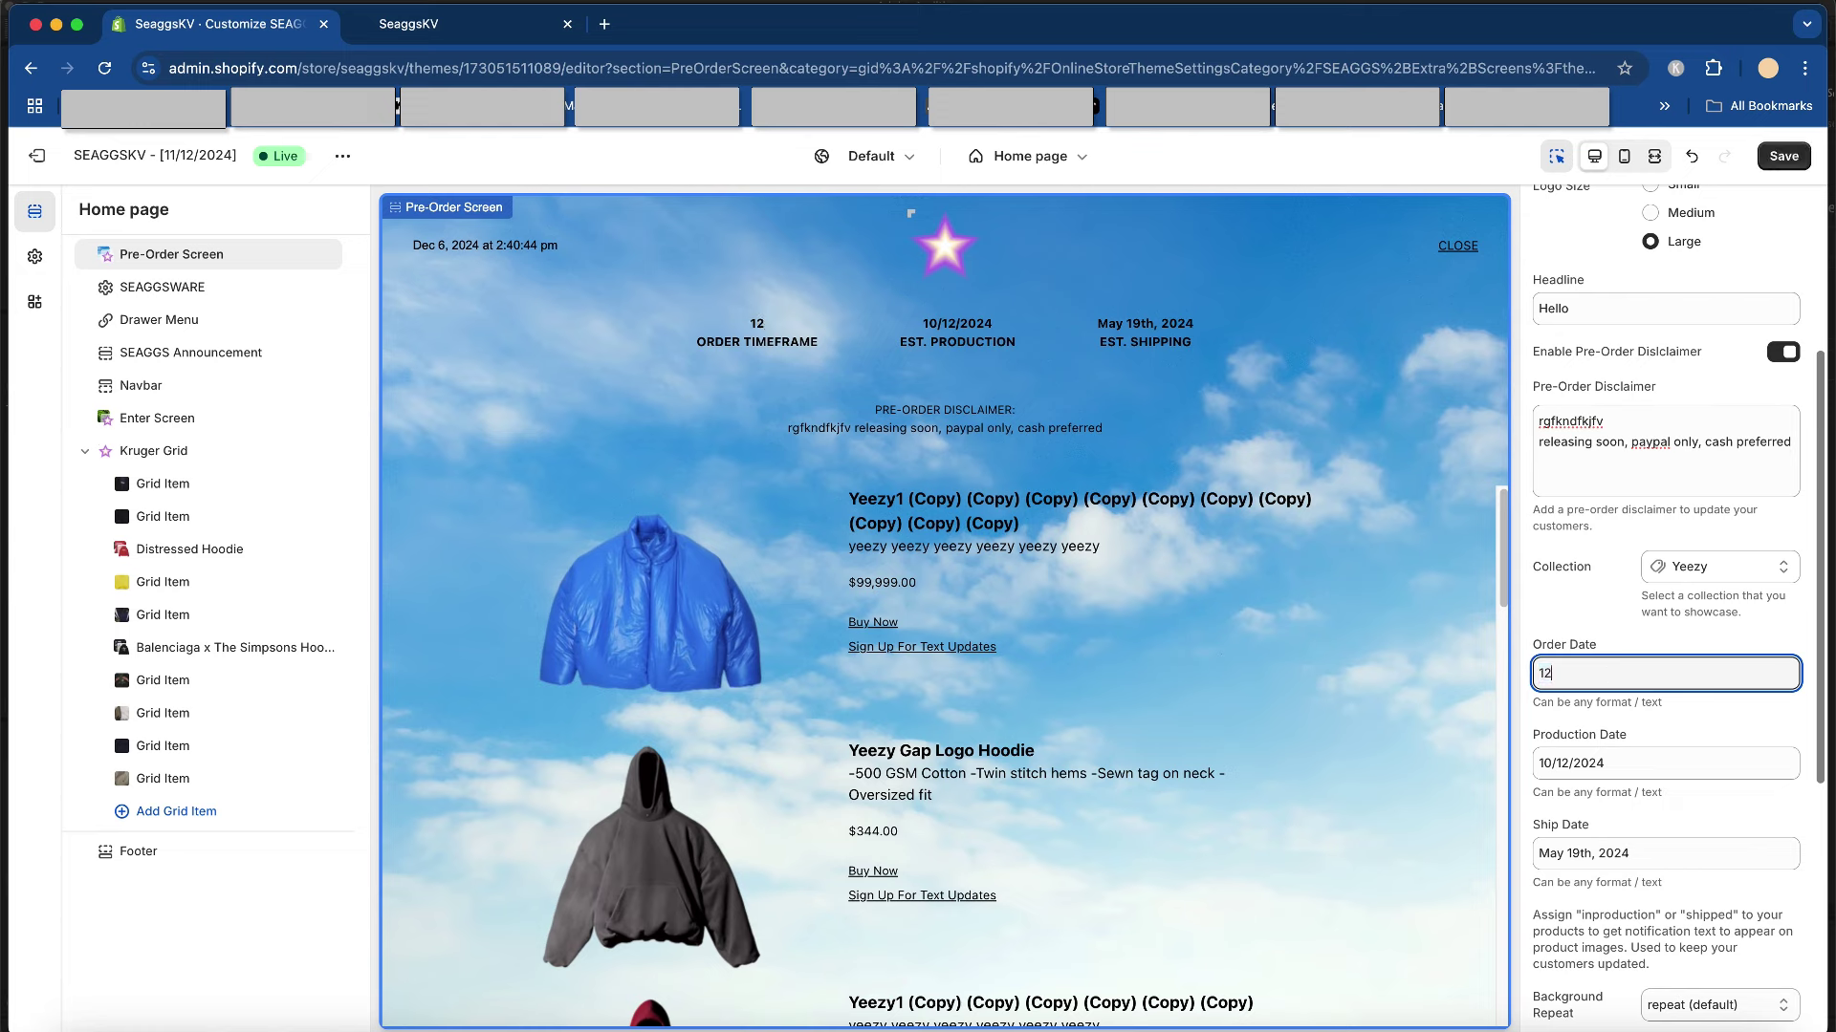
pyautogui.write('/6/24')
# - Set the Pre-Order Screen's Production Date to 2/6/24
pyautogui.tripleClick(1615, 762)
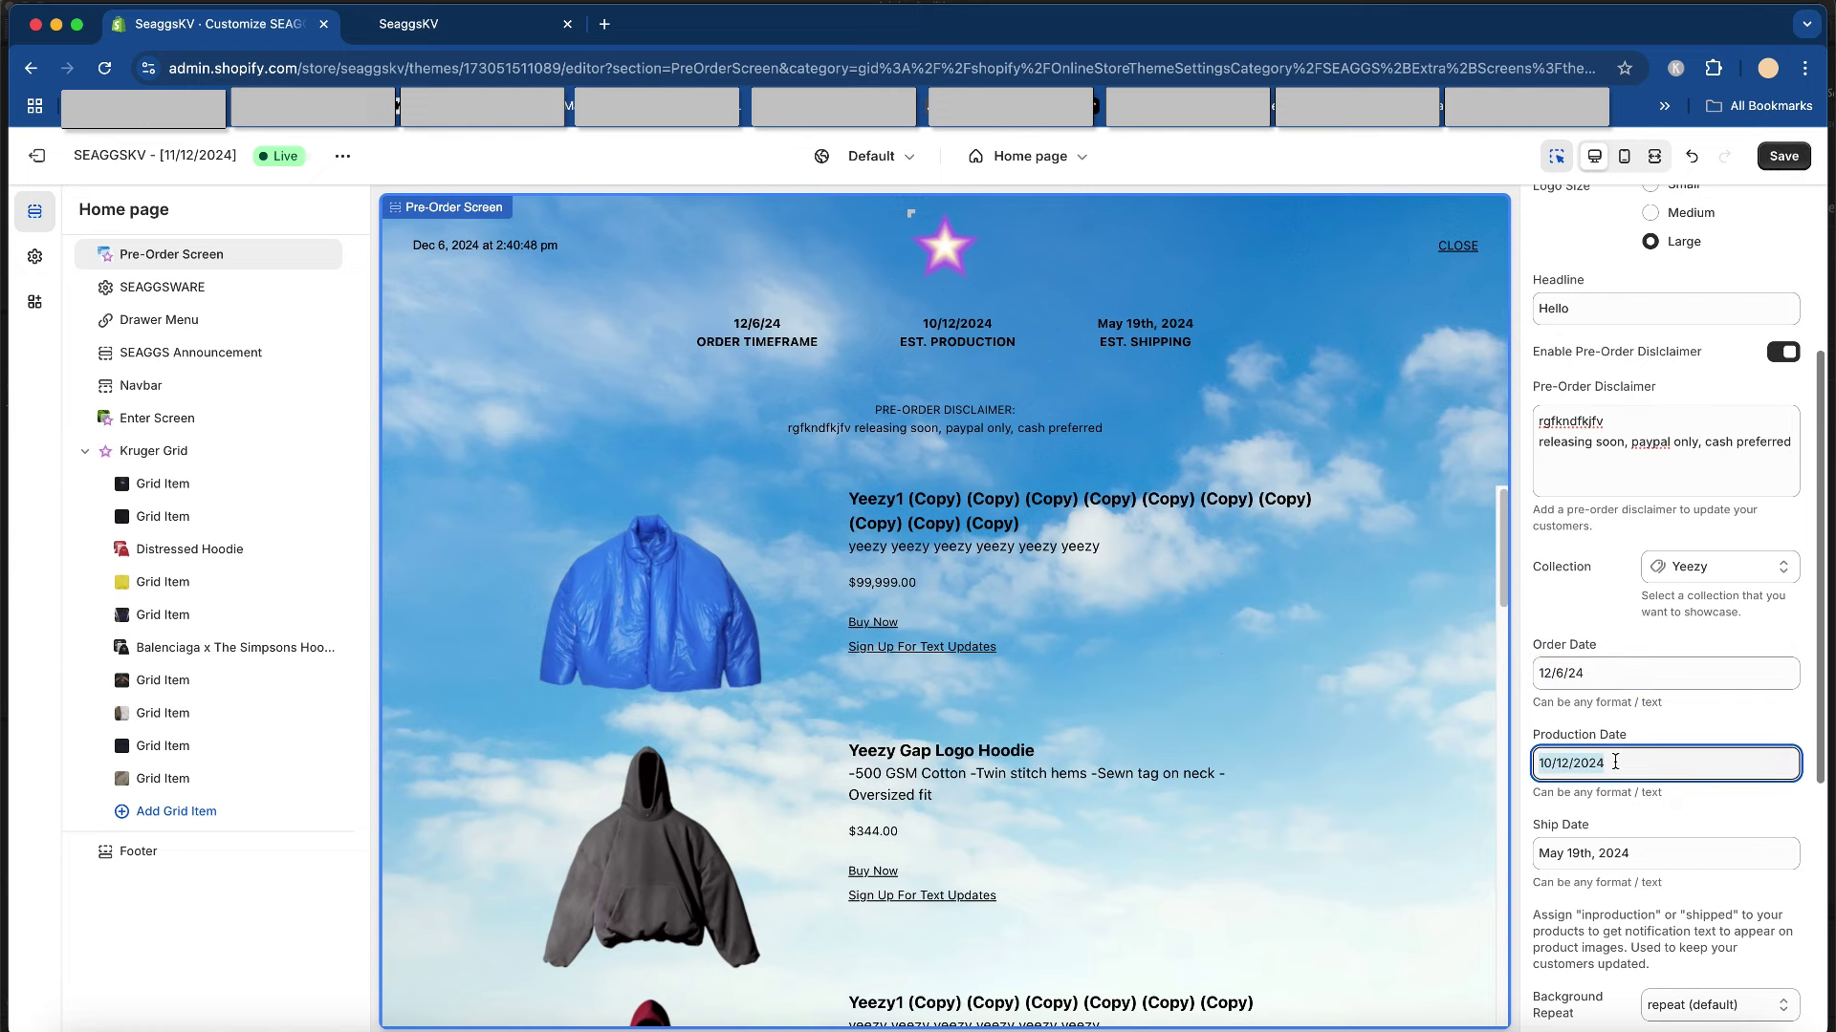
pyautogui.scroll(-1, 1614, 762)
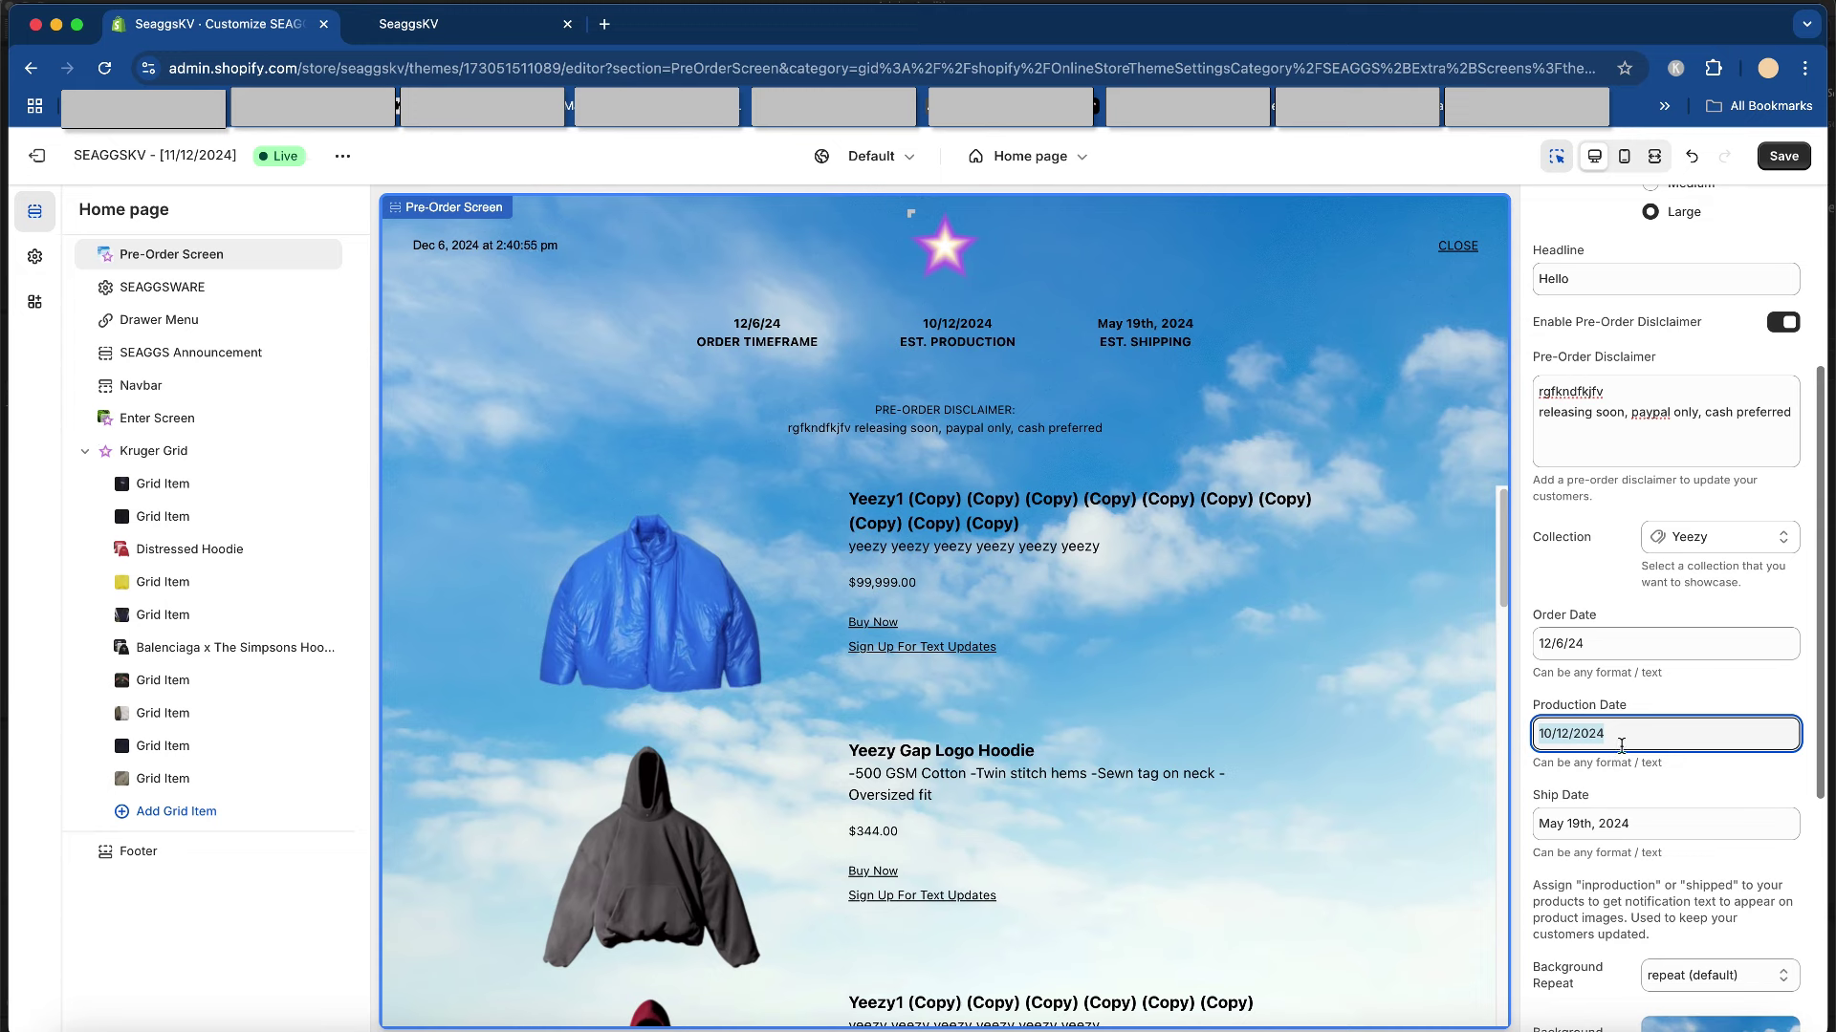
pyautogui.write('2')
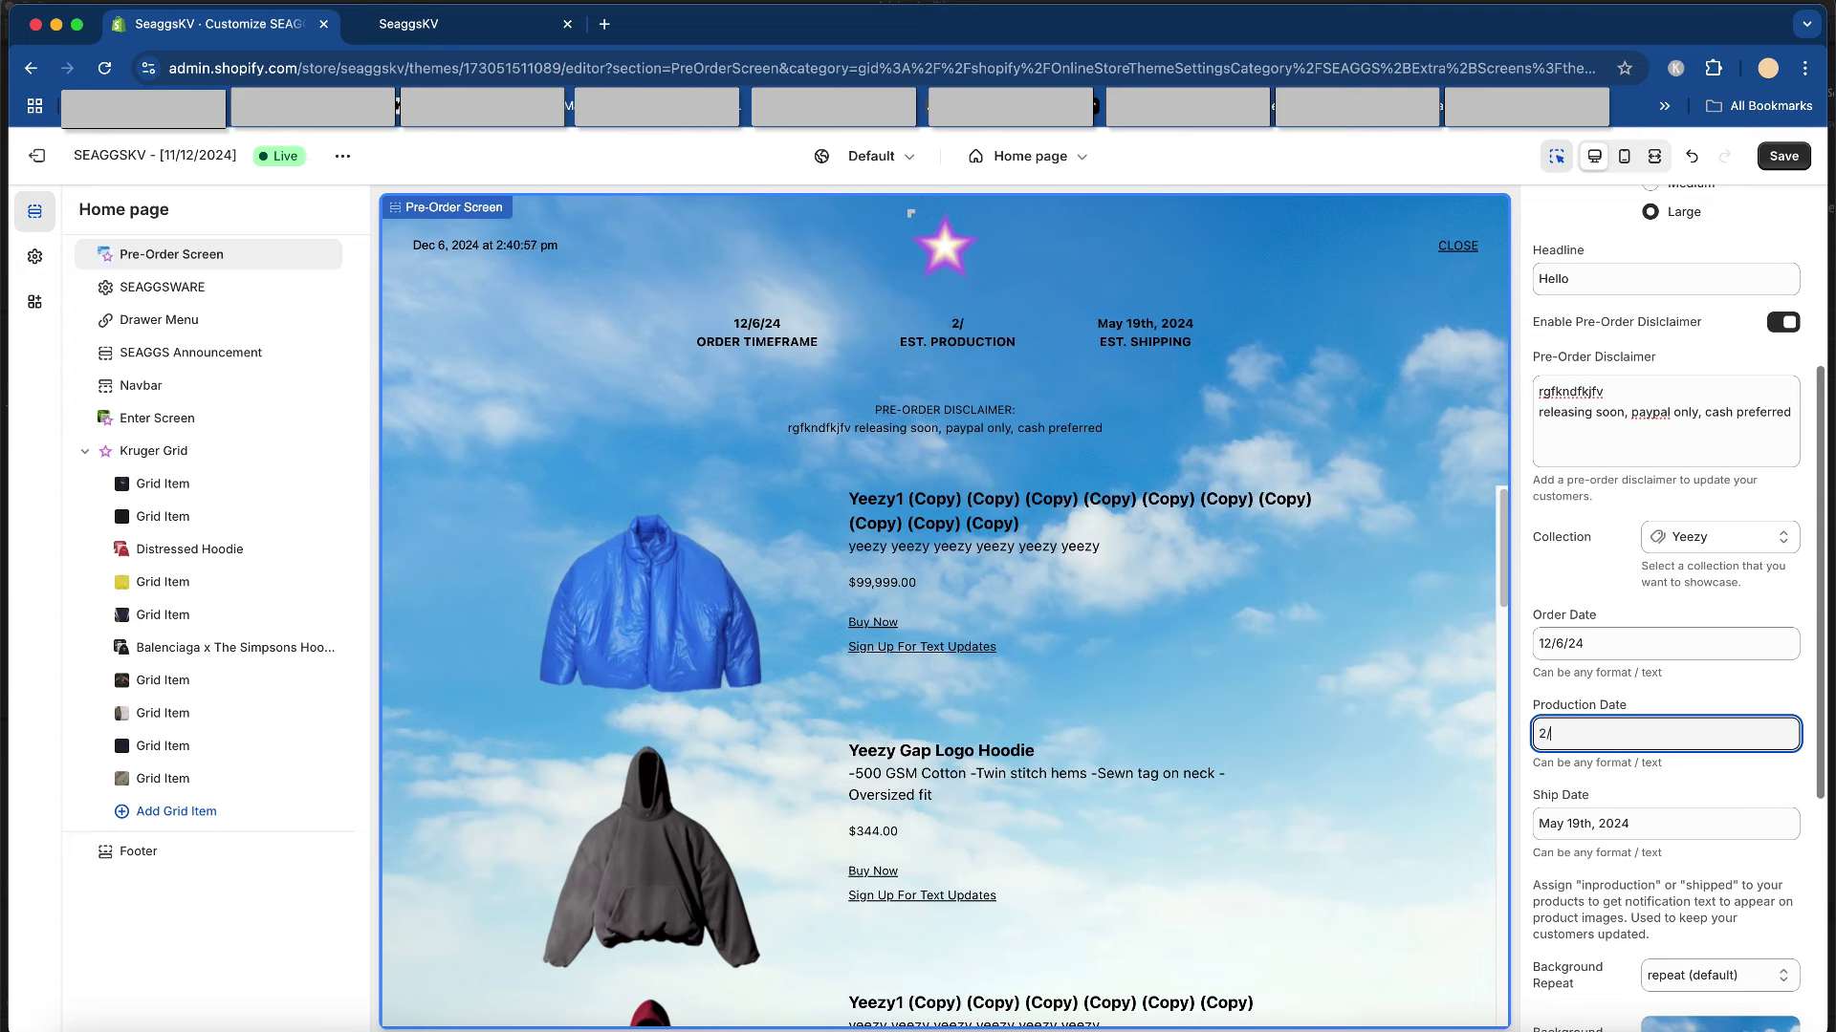
pyautogui.write('/6/24')
pyautogui.scroll(-2, 1643, 766)
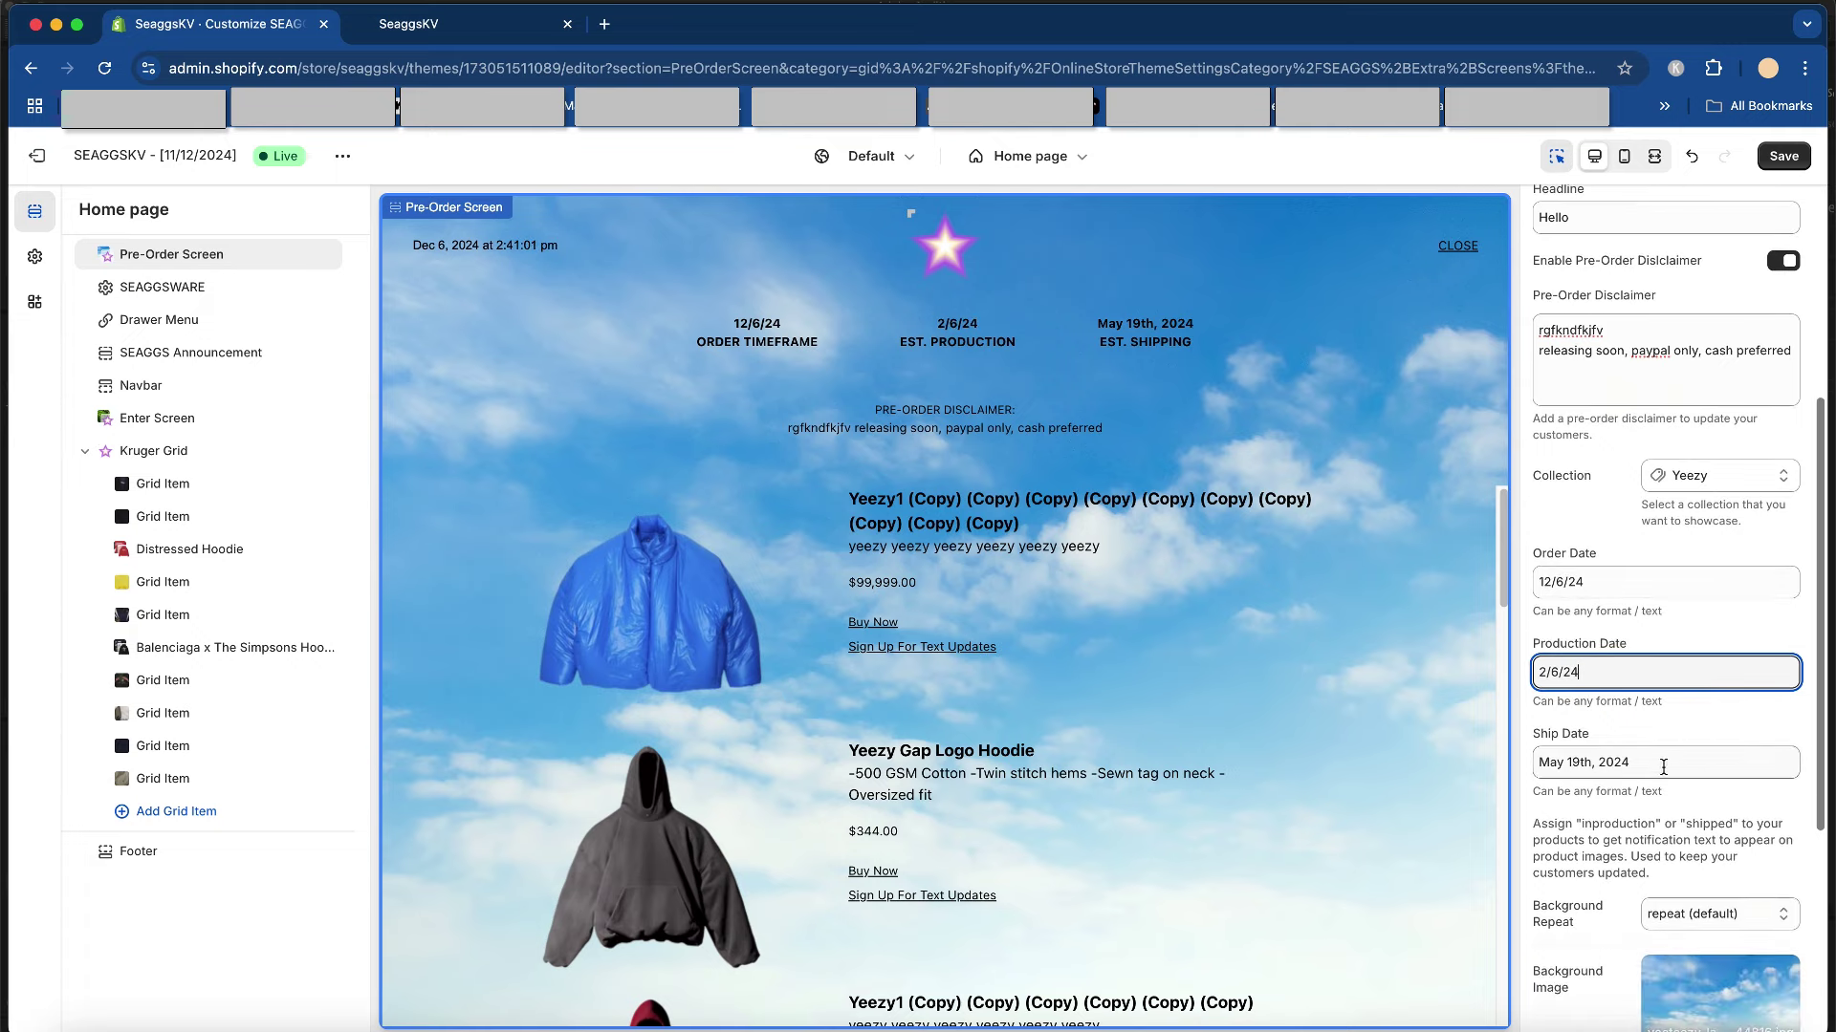
# - Set the Pre-Order Screen's Ship Date to 2/3/14 and save the theme
pyautogui.press('Tab')
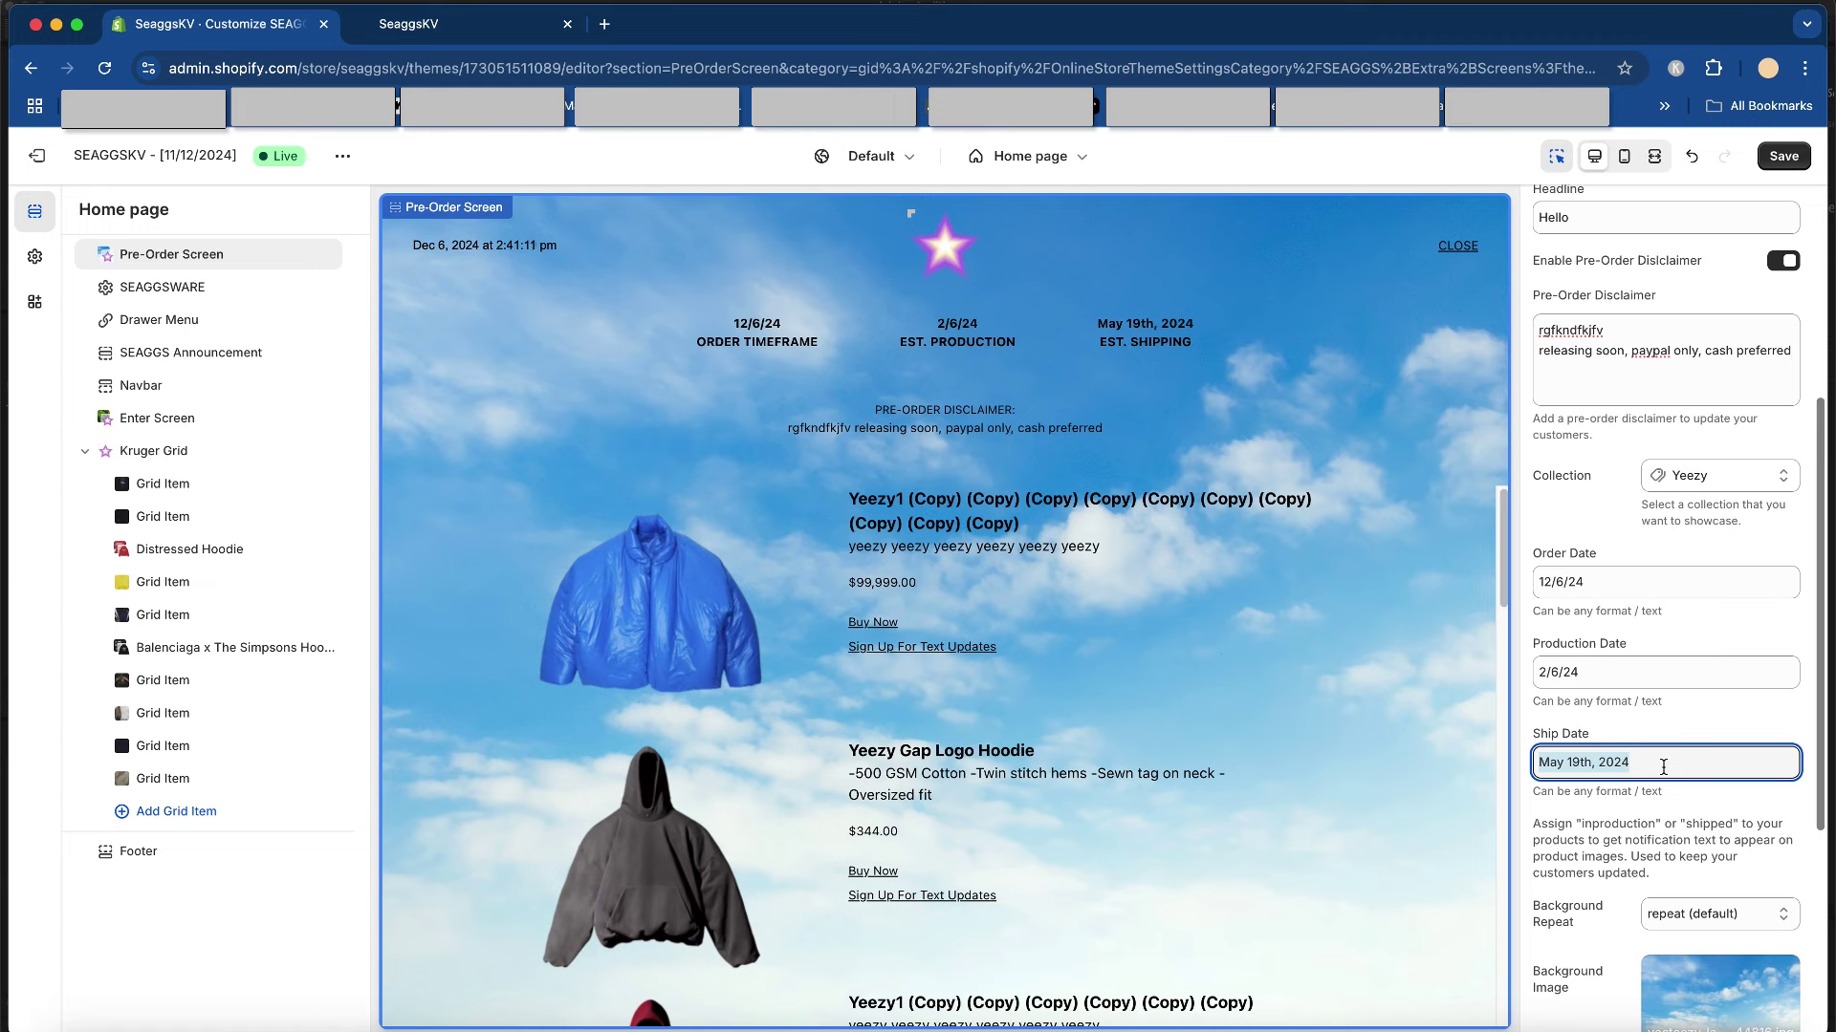
pyautogui.write('2')
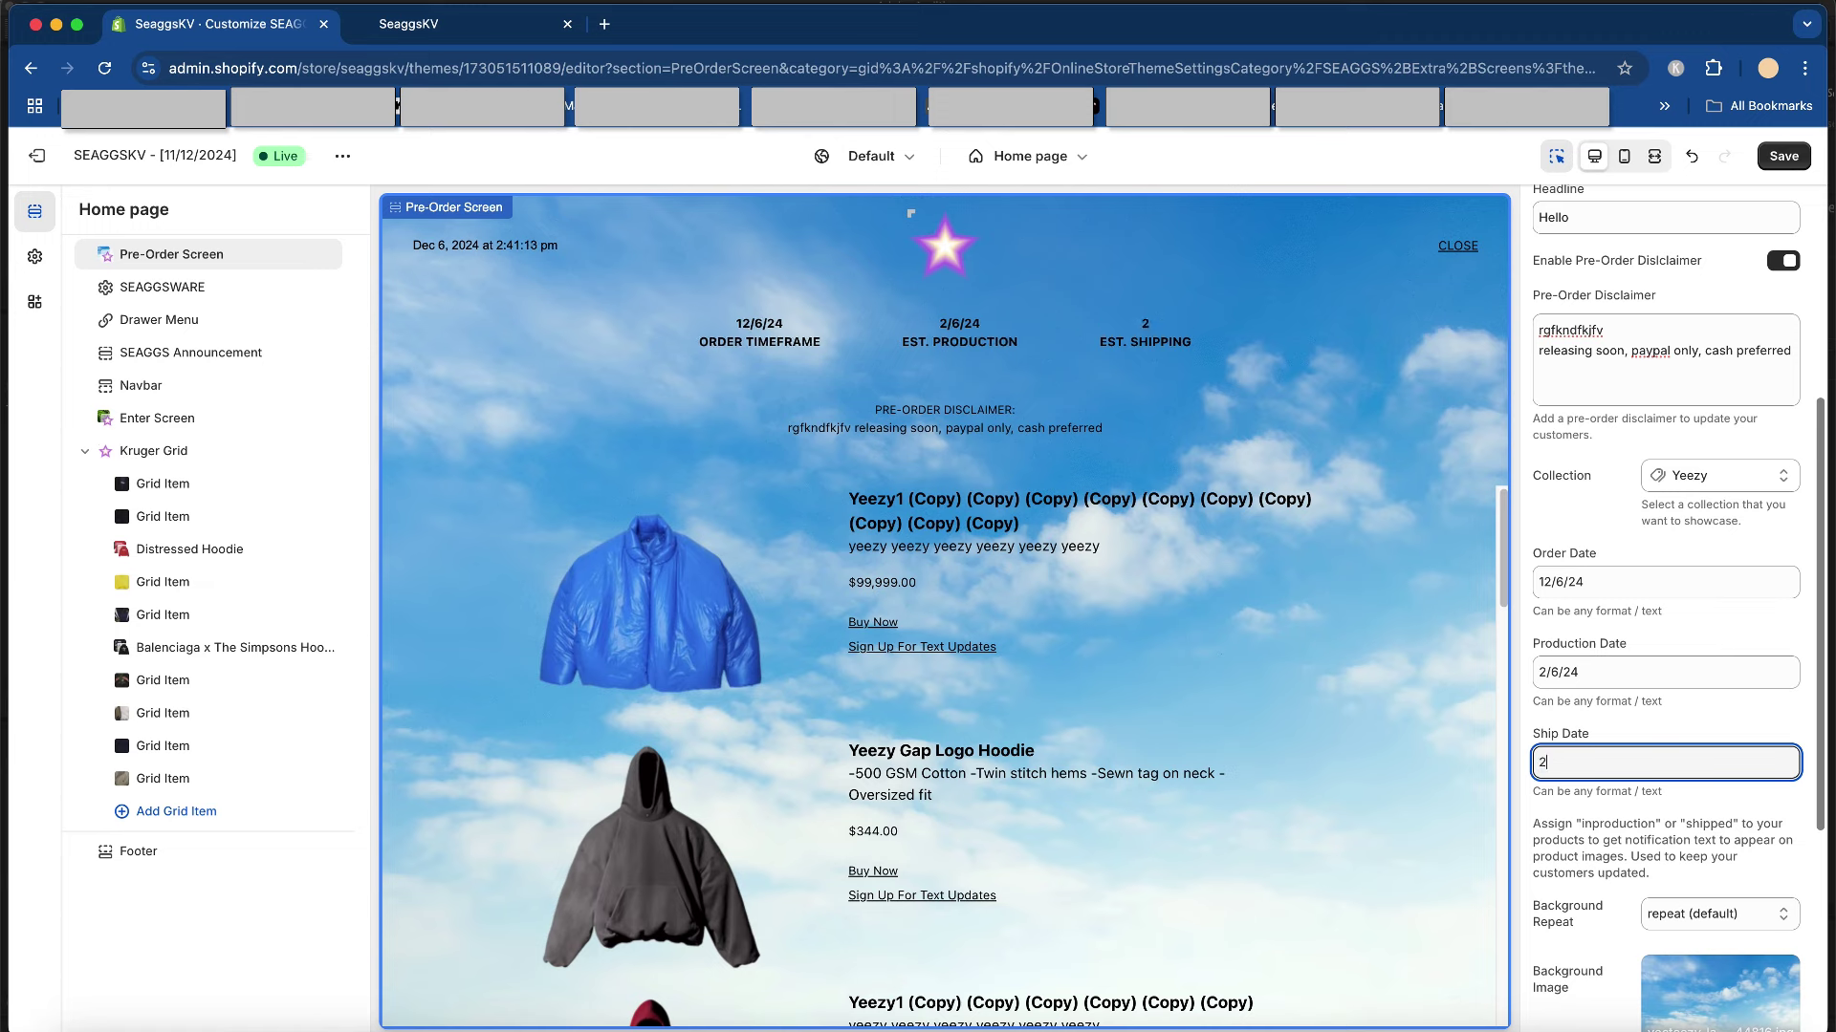
pyautogui.write('/`3/14')
pyautogui.press('Left')
pyautogui.press('Left')
pyautogui.press('Left')
pyautogui.press('Left')
pyautogui.press('BackSpace')
pyautogui.click(1783, 155)
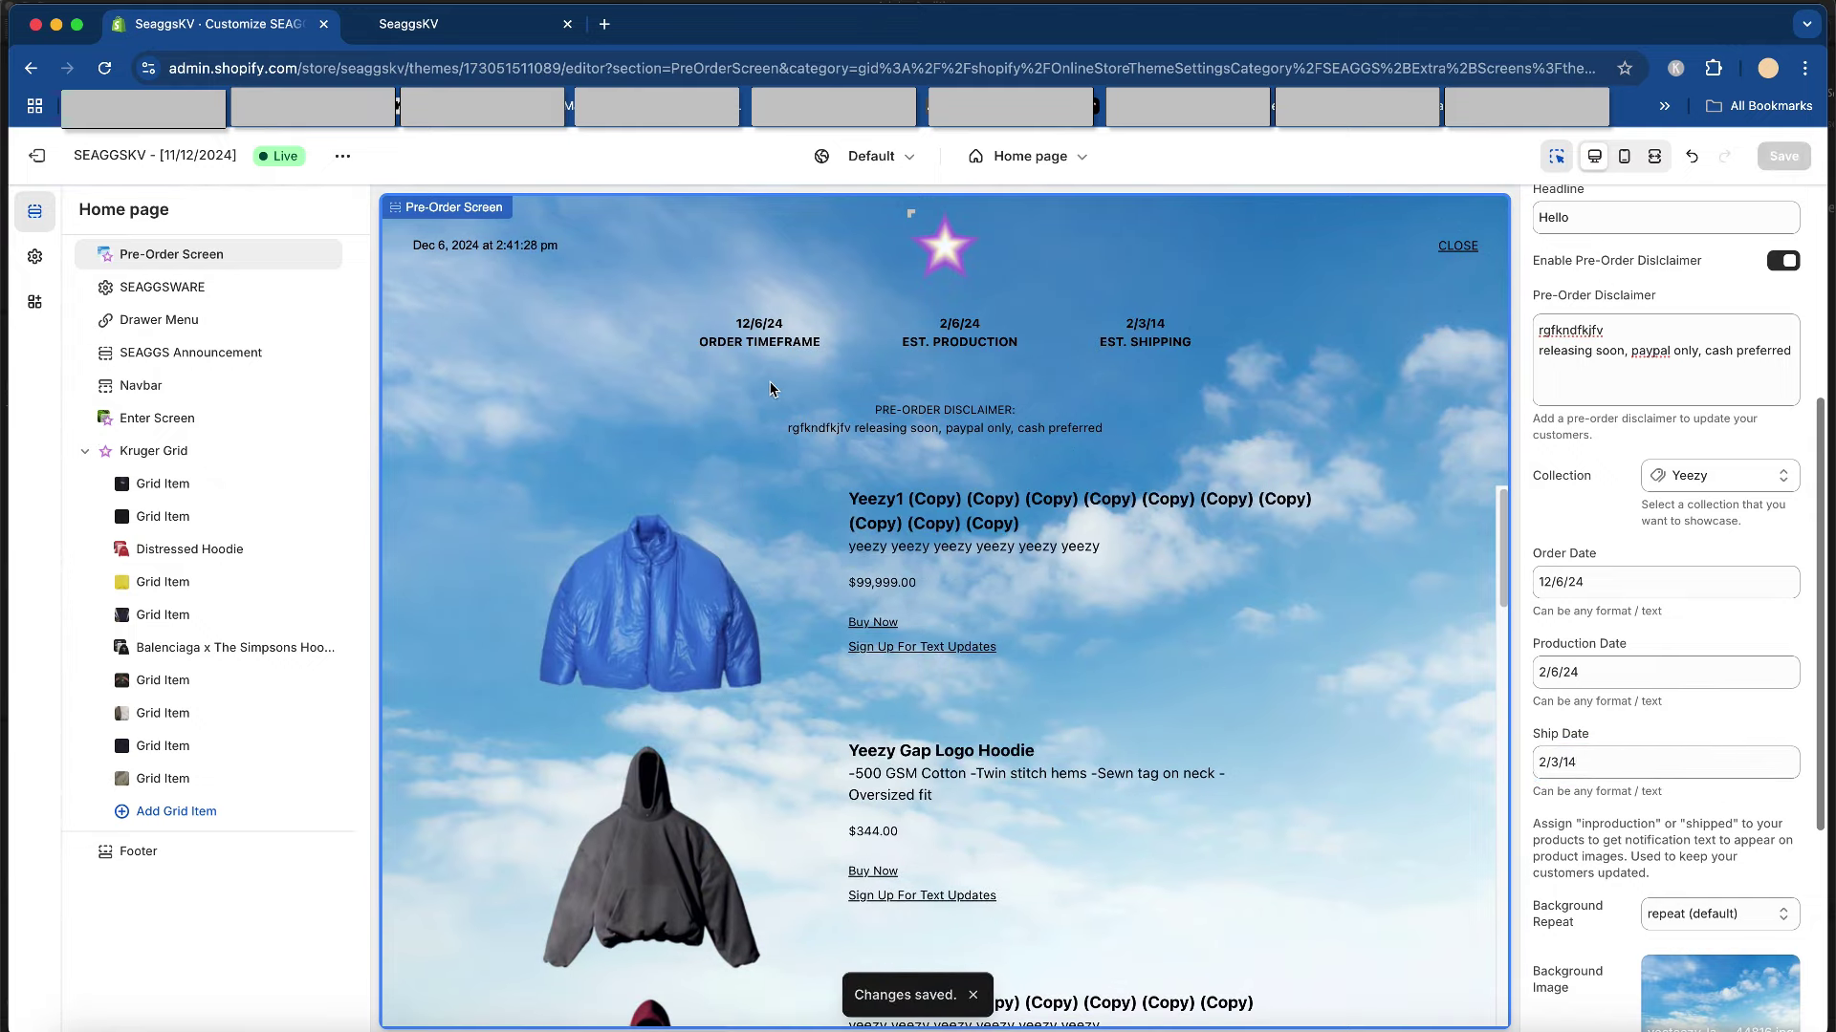
# - Set the Production Date to 2/6/25 and the Ship Date to 2/3/25, and save the theme
pyautogui.moveTo(696, 333); pyautogui.dragTo(921, 350)
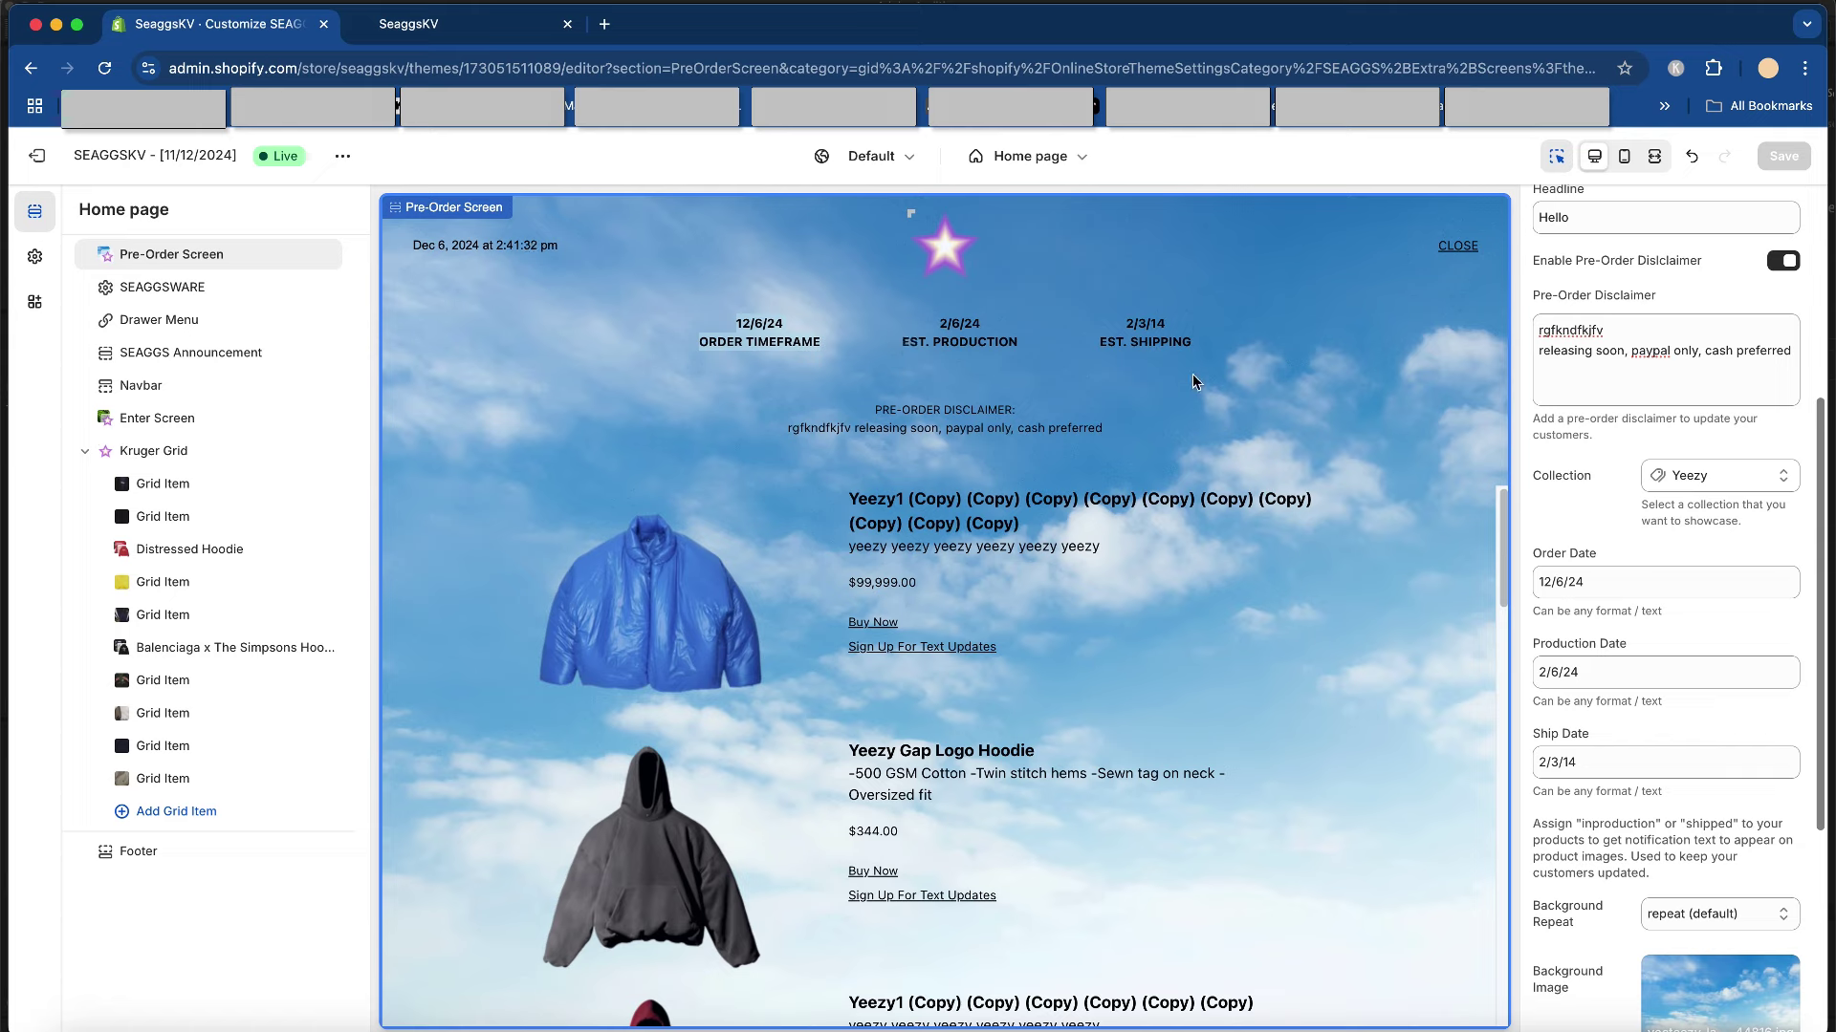
pyautogui.scroll(-3, 1691, 586)
pyautogui.scroll(-1, 1691, 586)
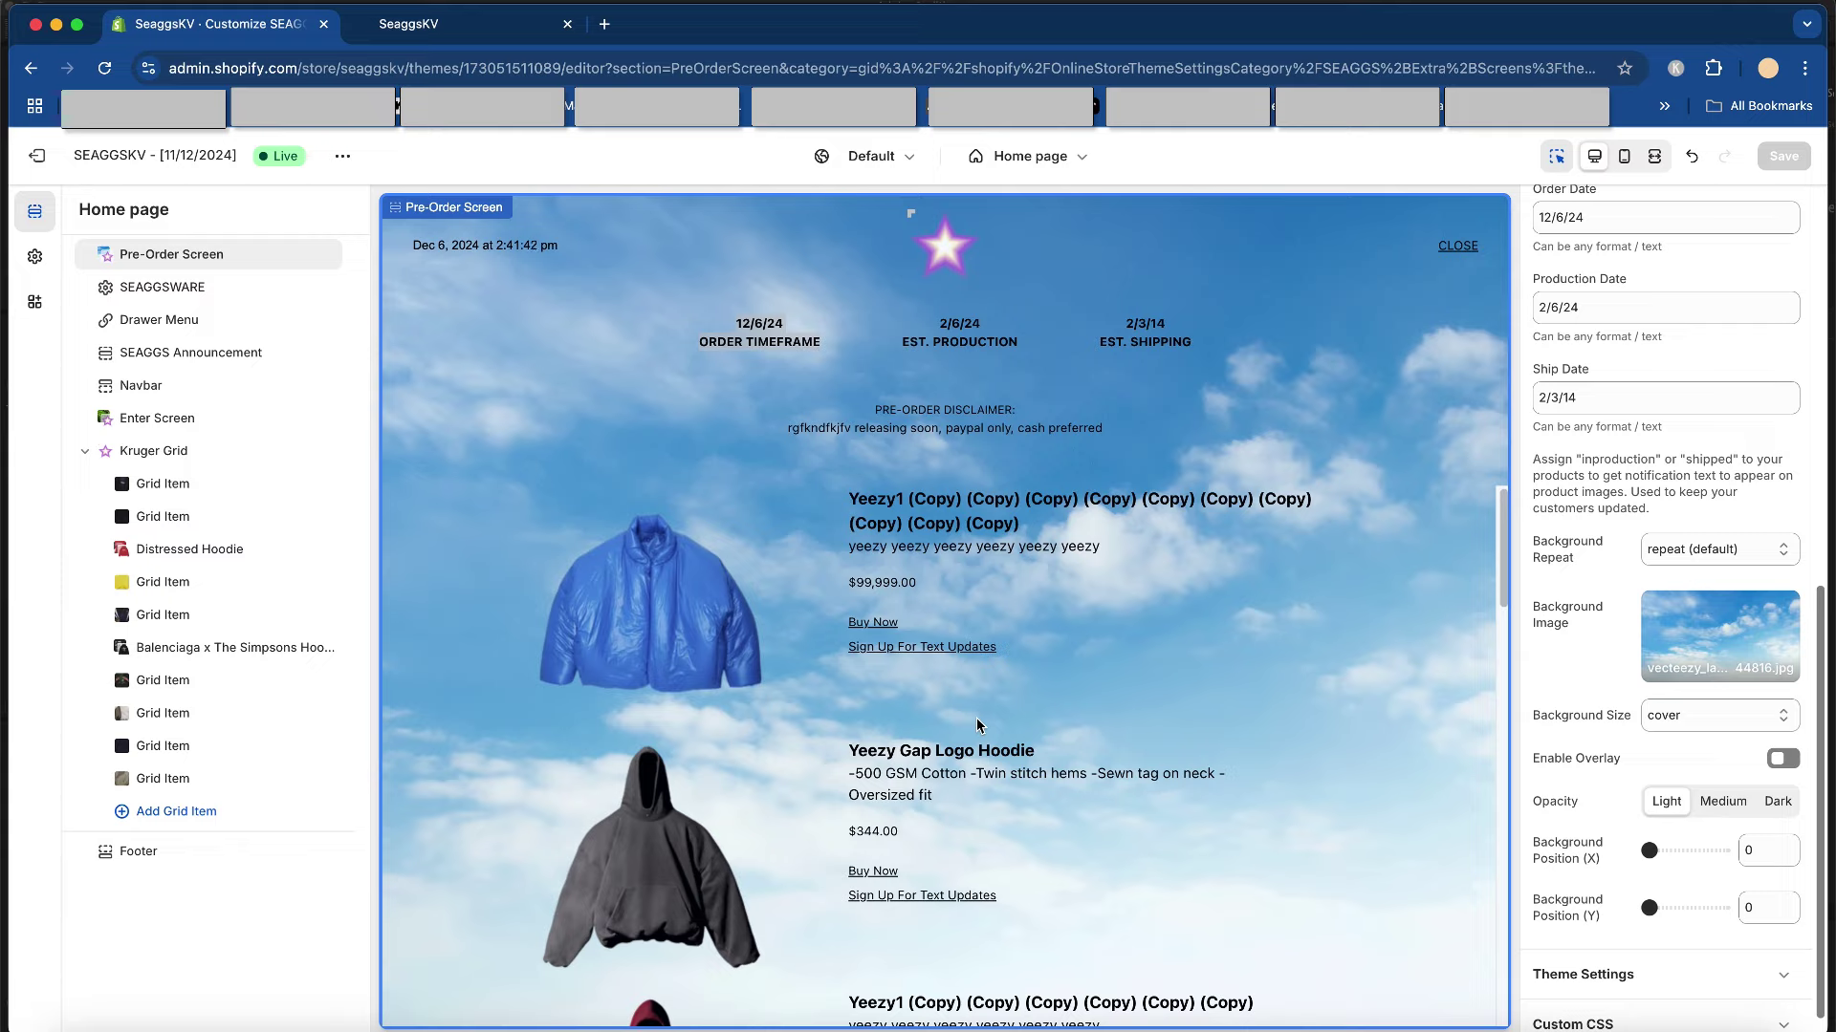
pyautogui.scroll(-8, 977, 723)
pyautogui.scroll(3, 977, 724)
pyautogui.scroll(5, 977, 724)
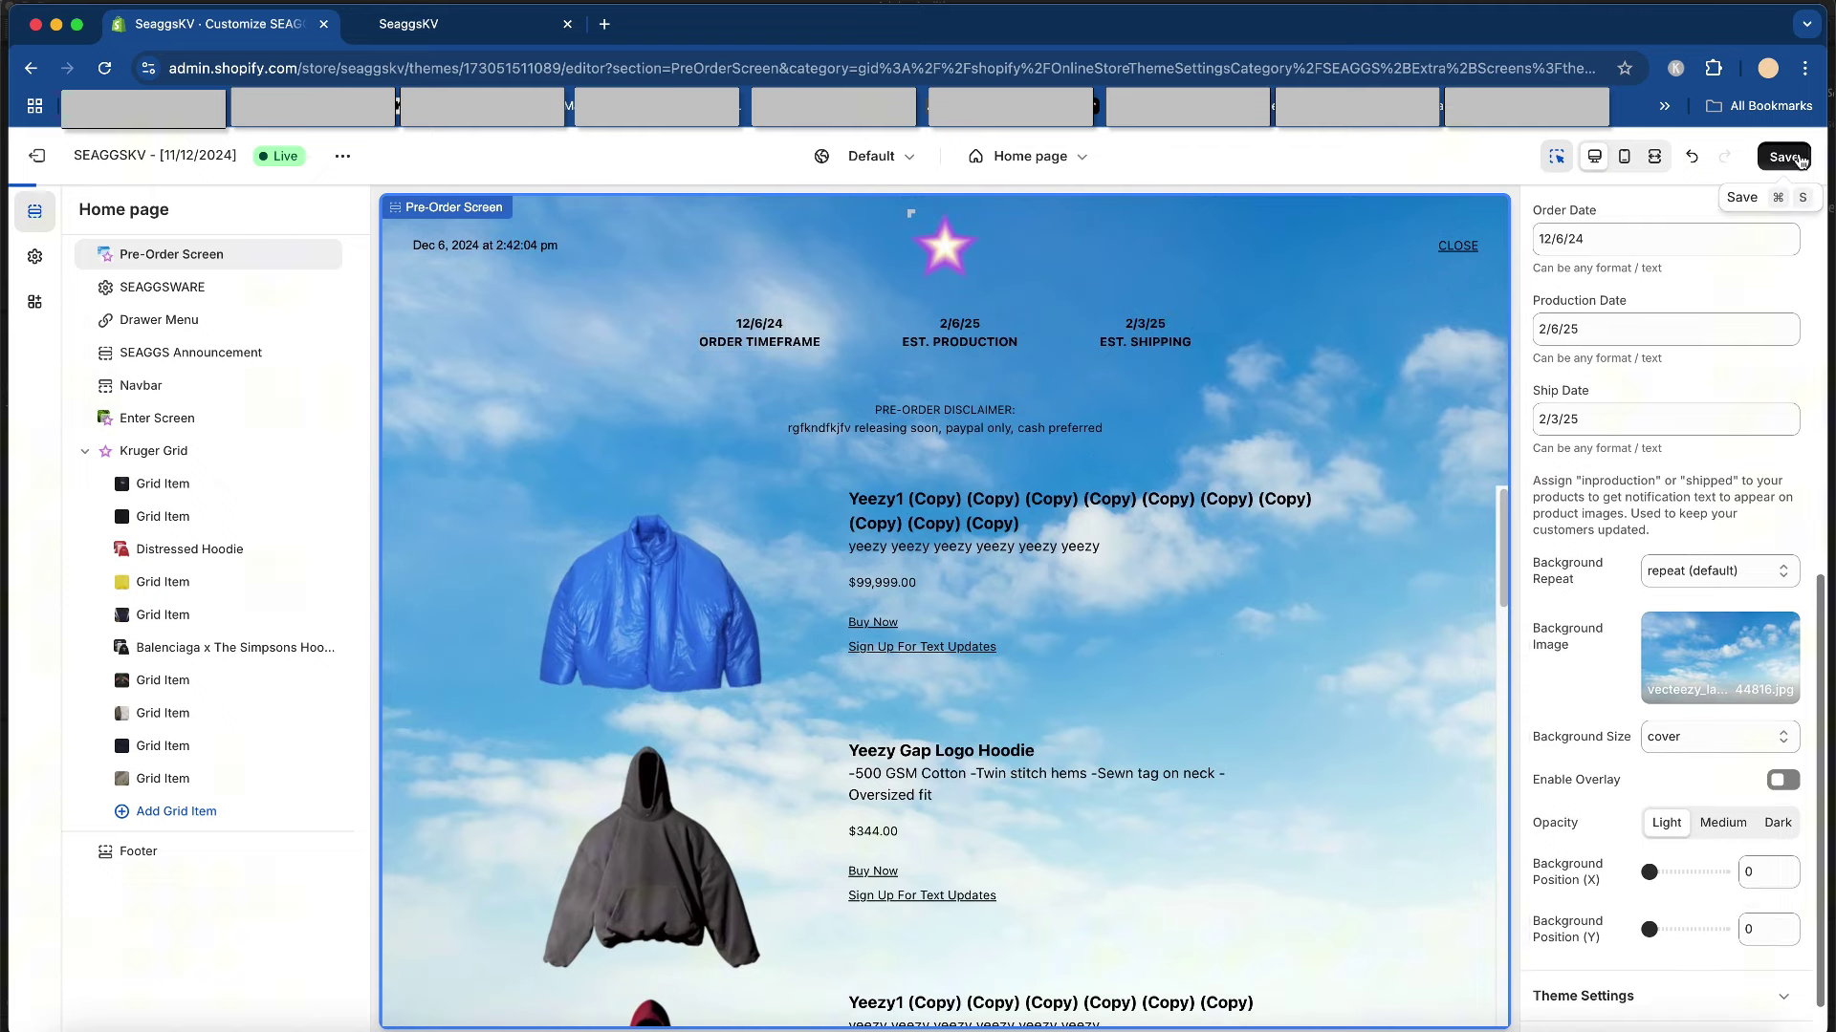
pyautogui.press('super+s')
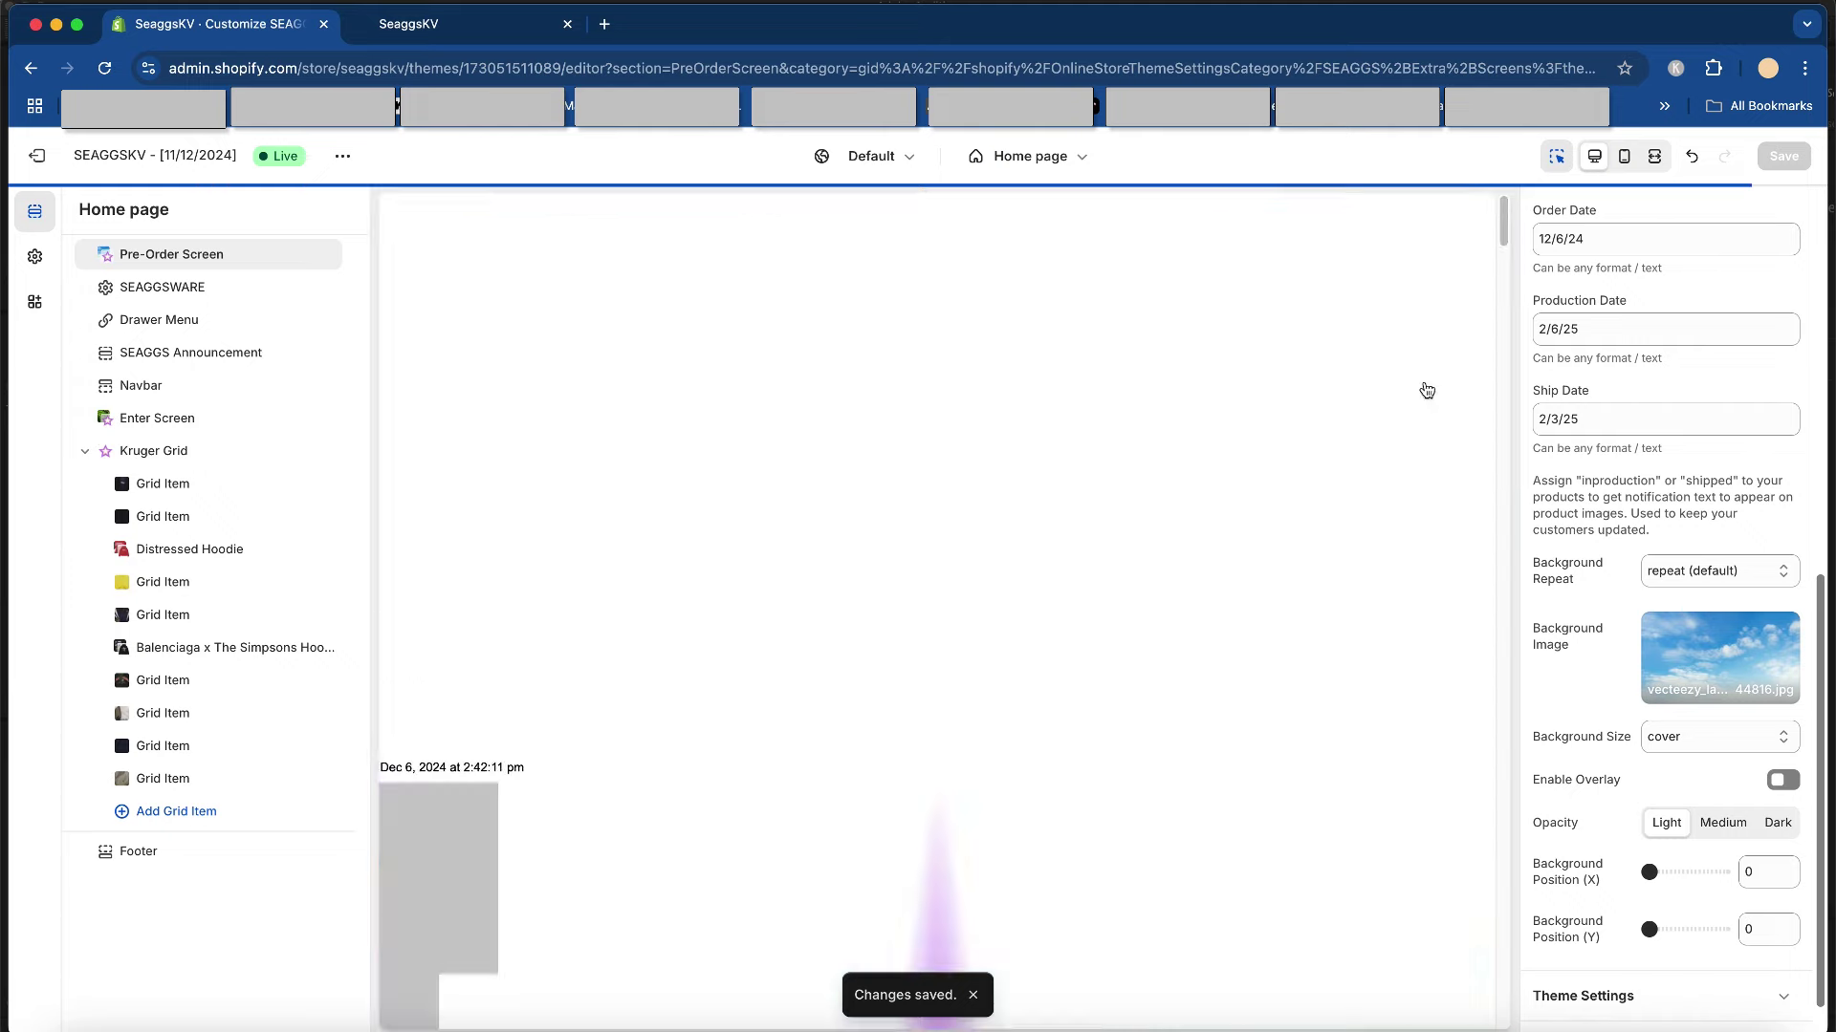
# - Set the Pre-Order Screen's Production Date to 3/1/25 and save the theme
pyautogui.scroll(2, 1577, 420)
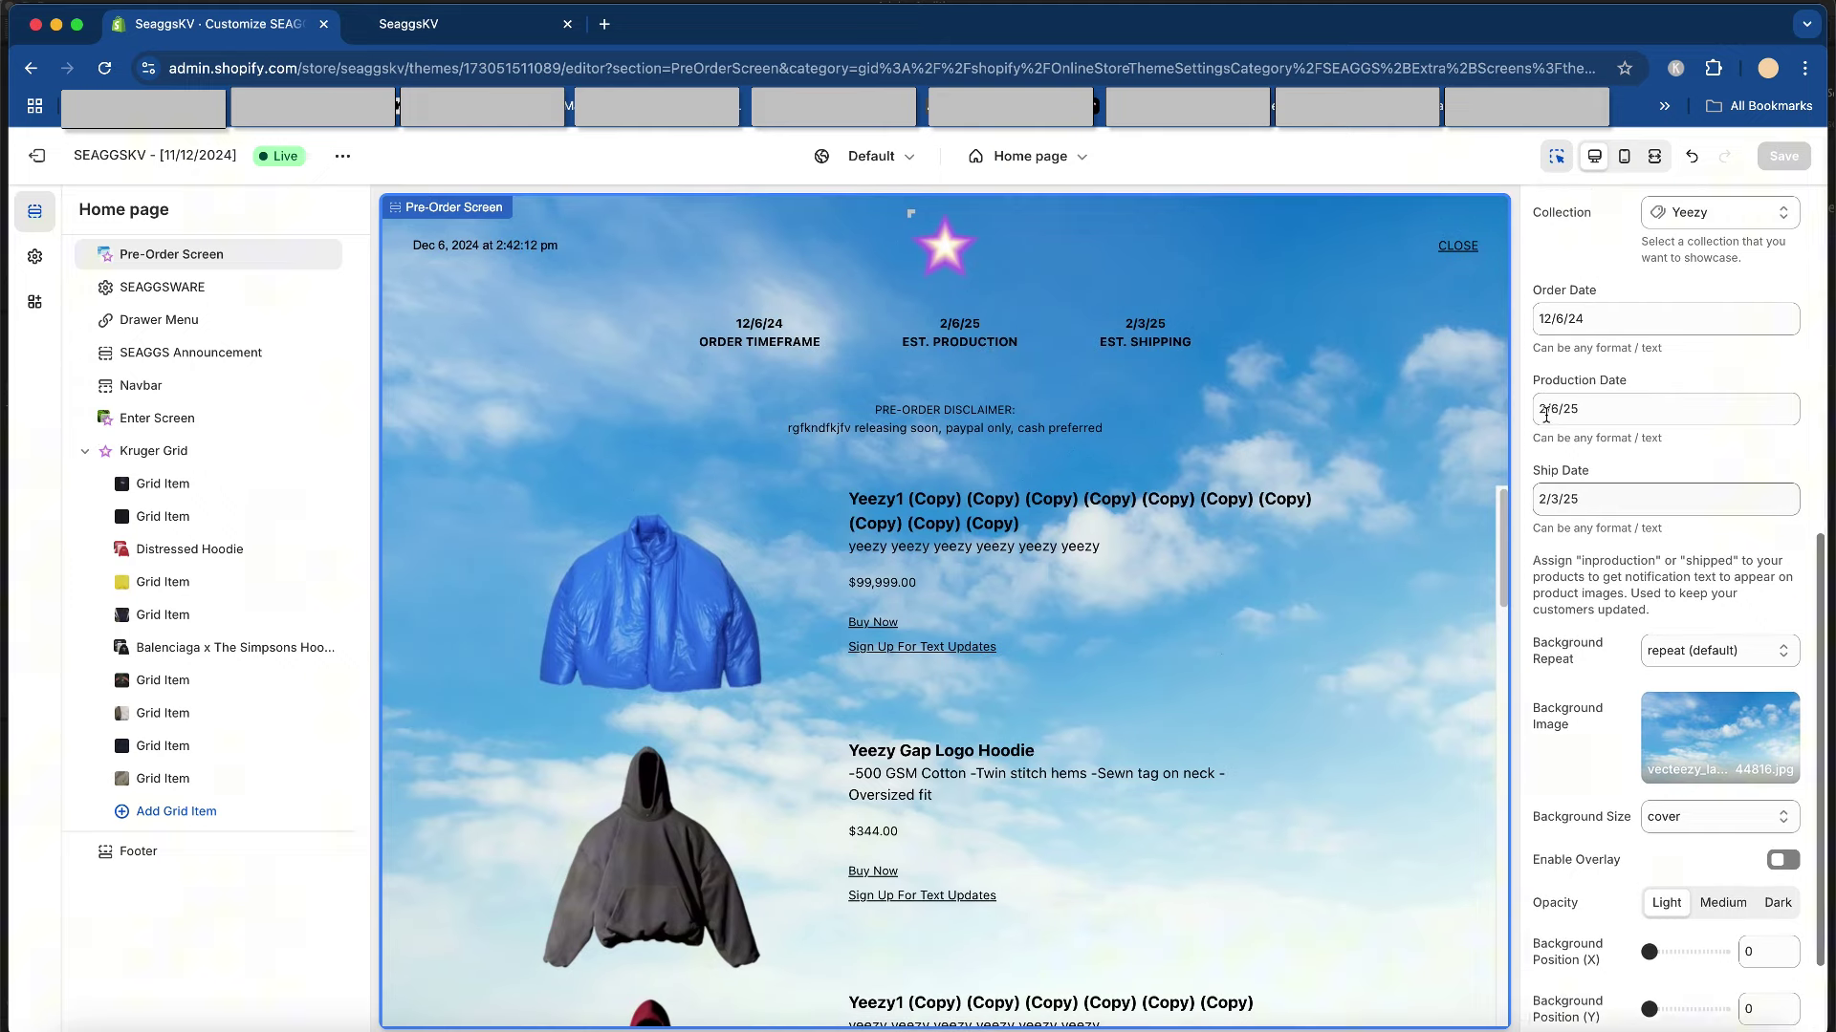
pyautogui.click(1599, 427)
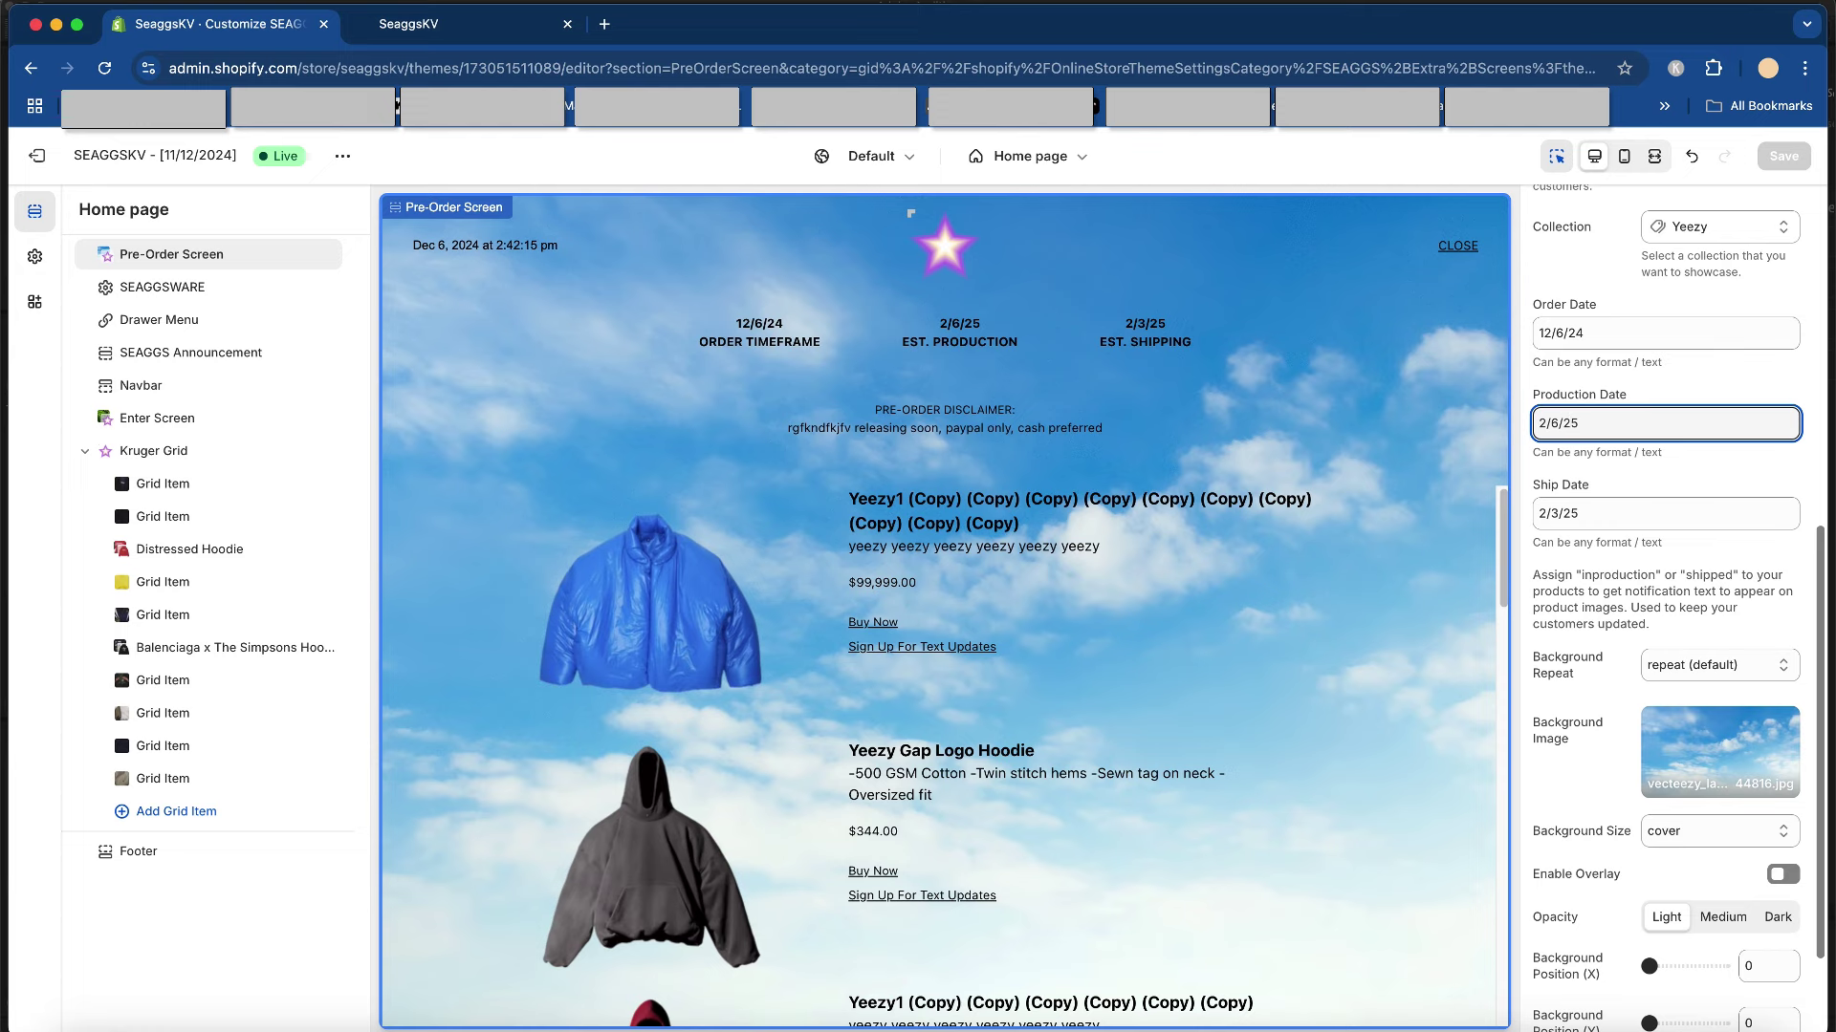
pyautogui.press('Left')
pyautogui.press('Left')
pyautogui.press('Left')
pyautogui.press('BackSpace')
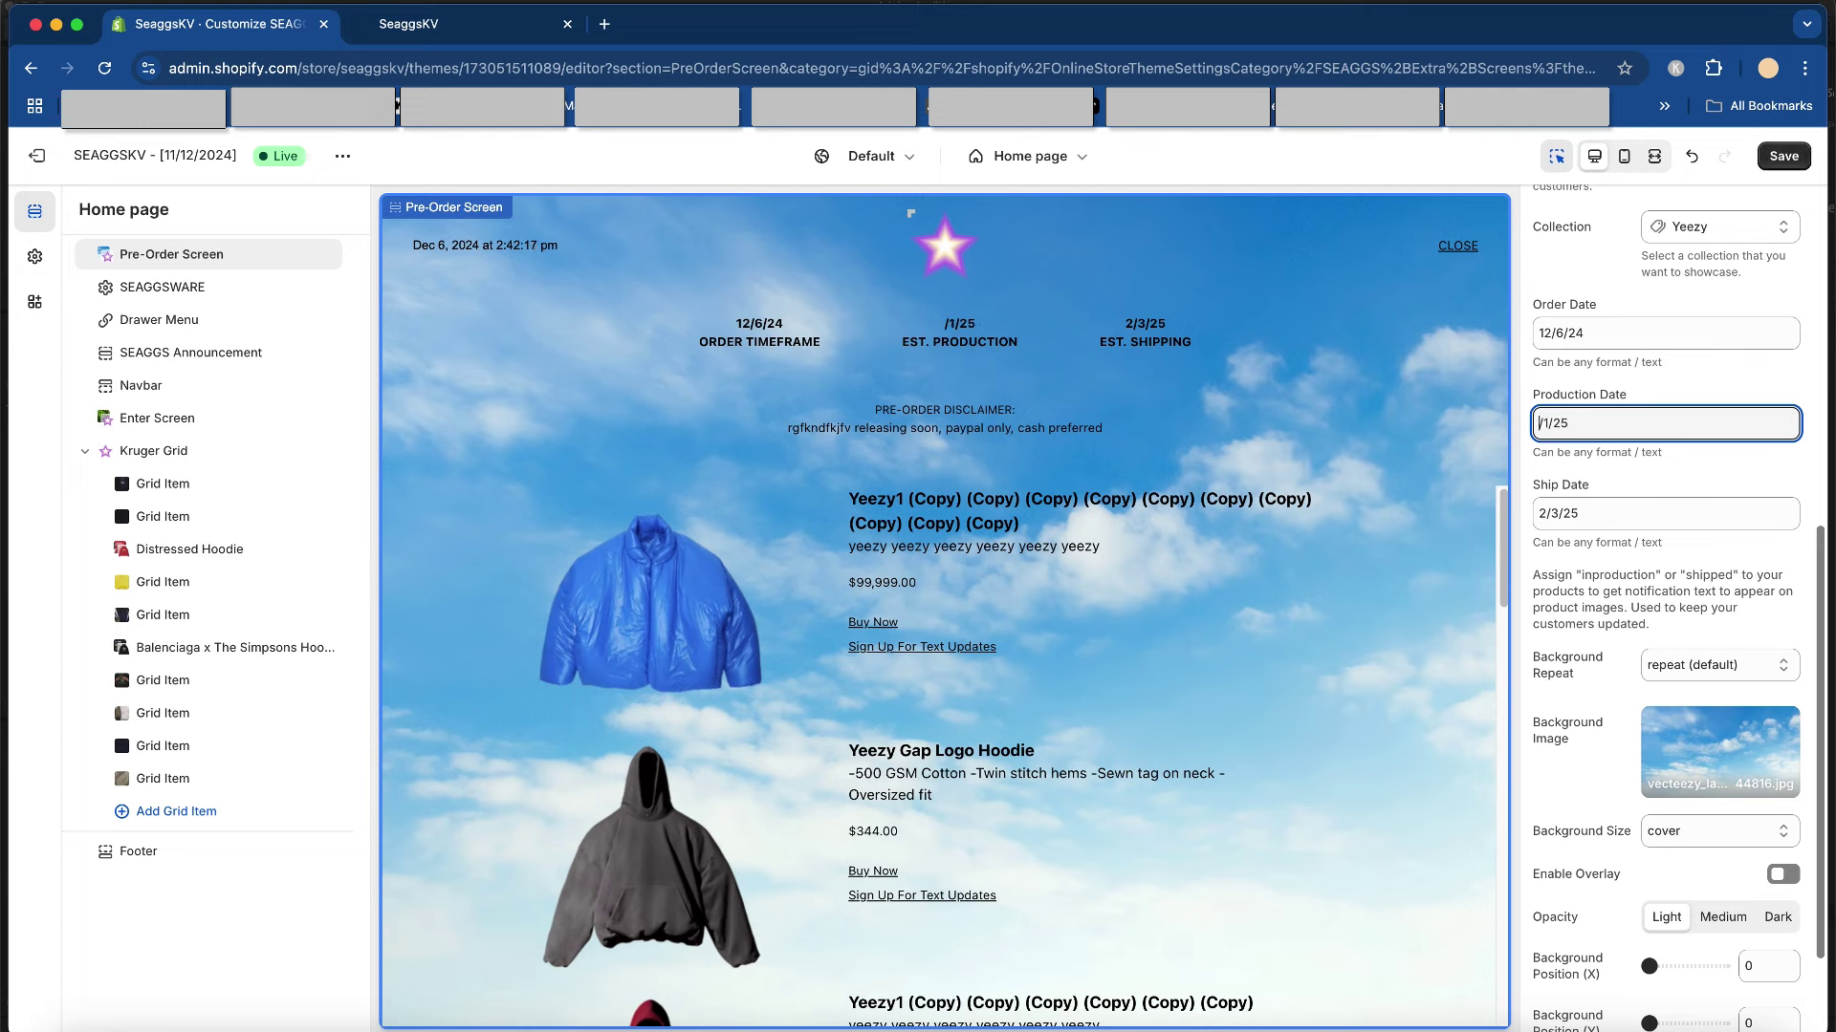
pyautogui.click(1783, 158)
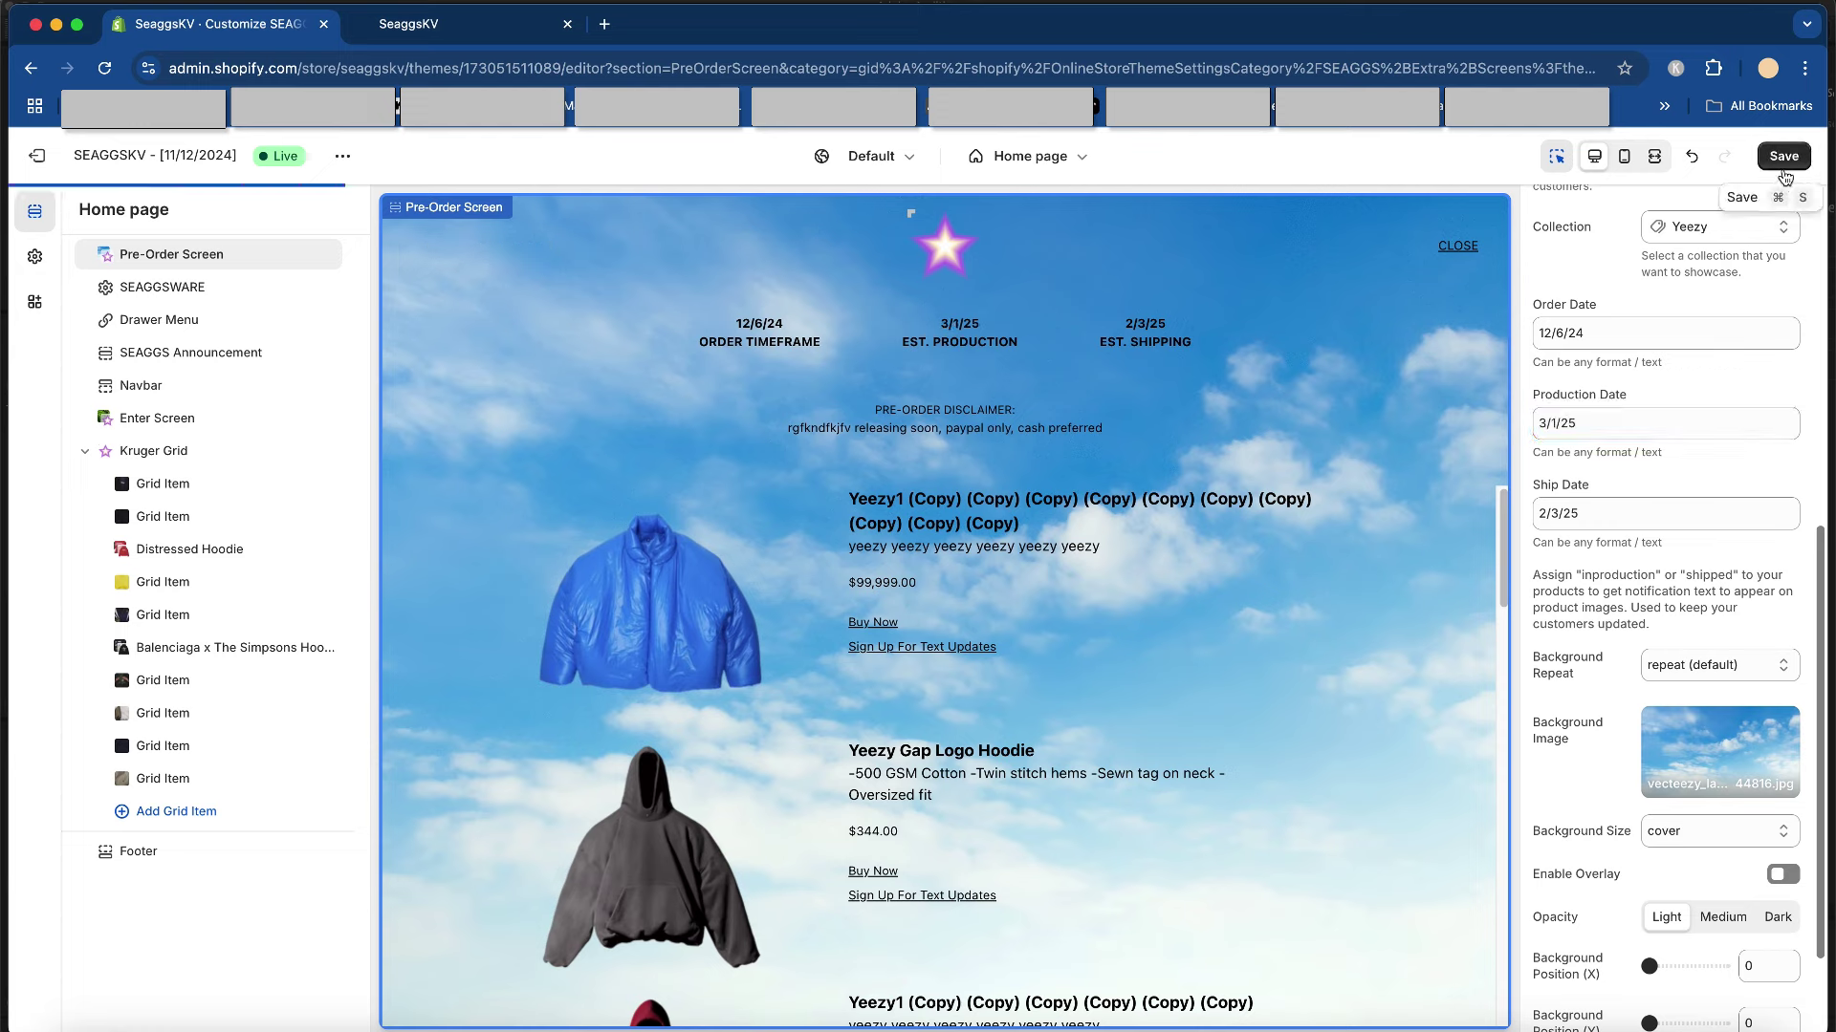
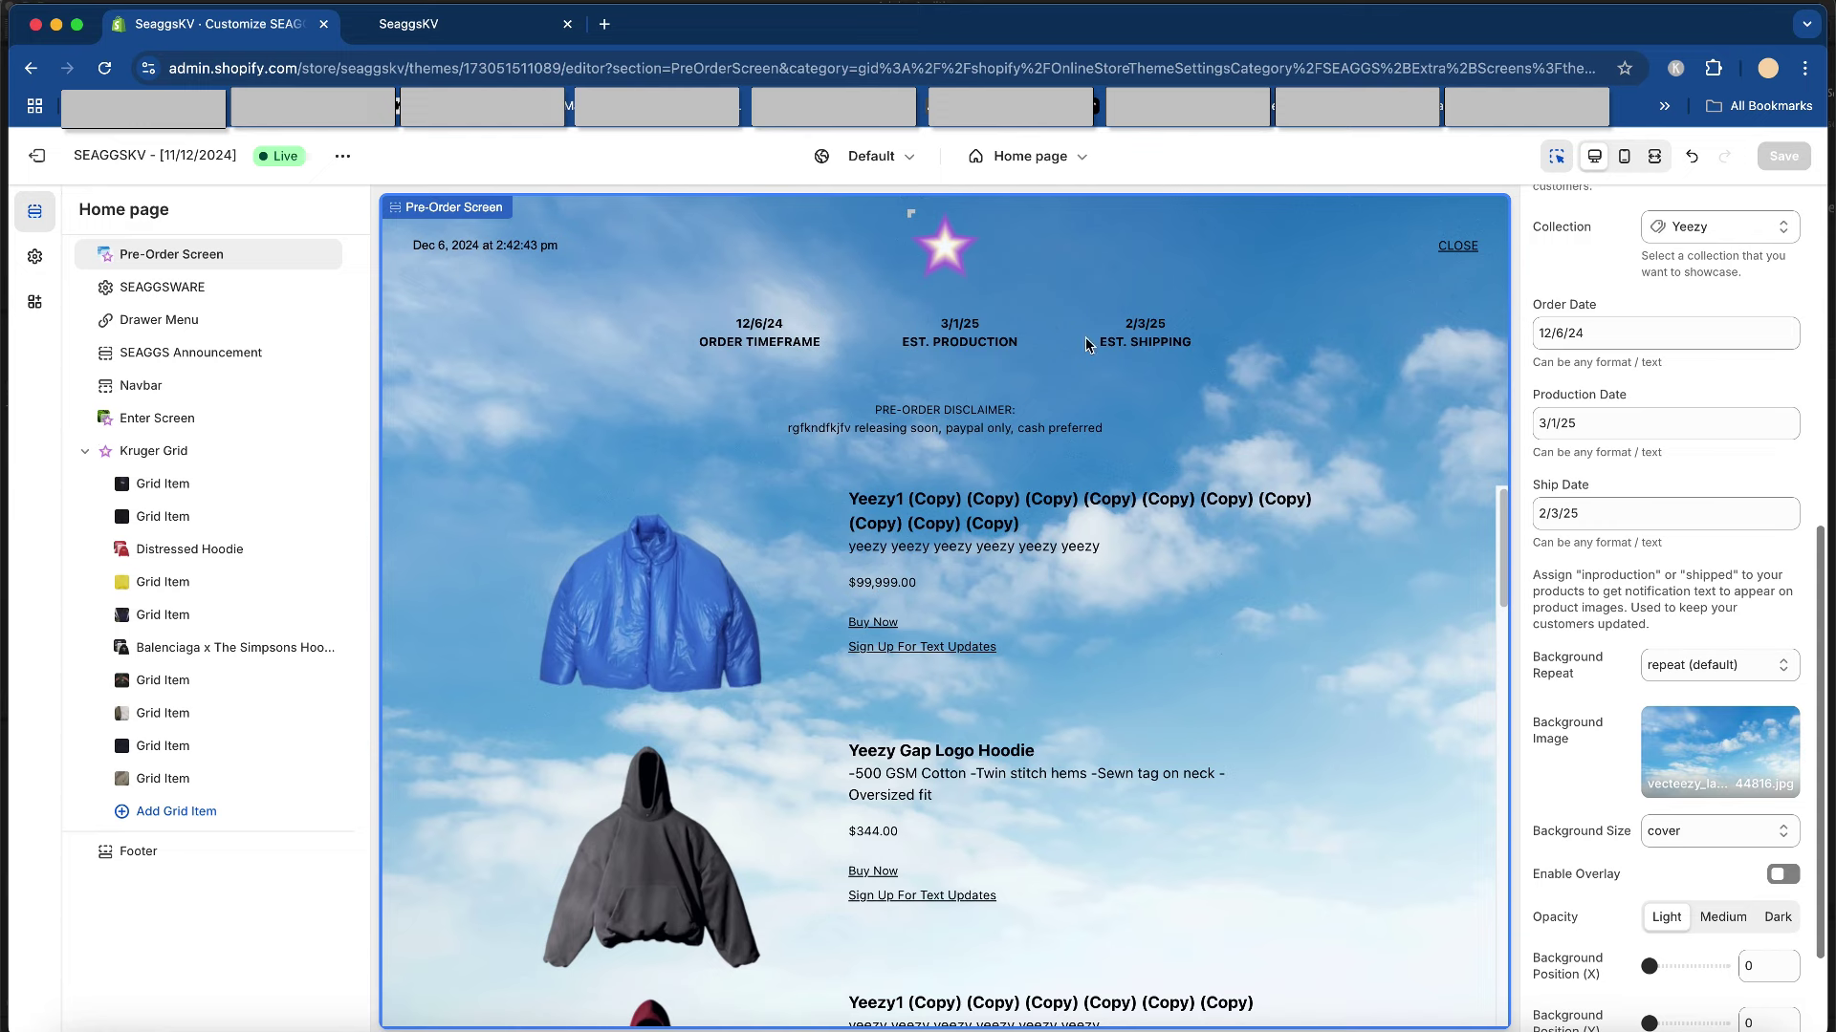
# - Examine the Pre-Order Screen's shipping date in the preview, its background options, and its SMS and email embed and color settings
pyautogui.moveTo(1086, 337); pyautogui.dragTo(1265, 366)
pyautogui.click(1265, 371)
pyautogui.scroll(-3, 1650, 590)
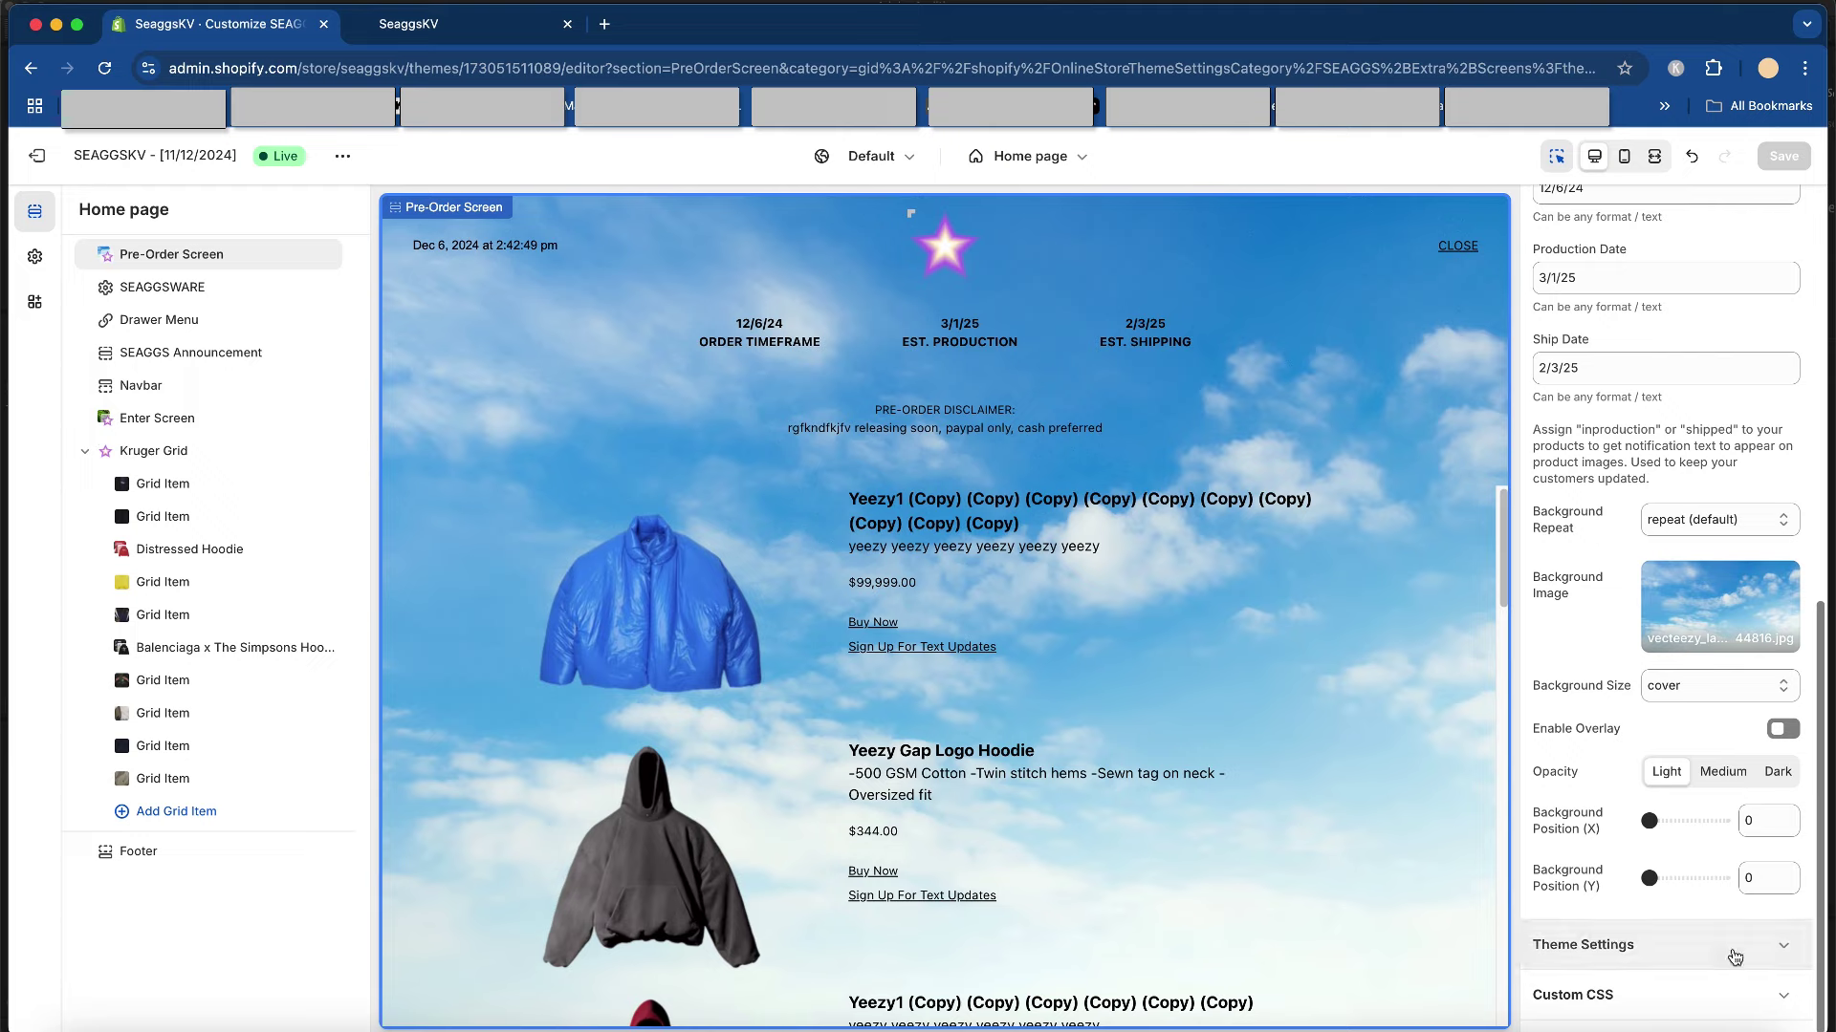
pyautogui.click(1735, 956)
pyautogui.scroll(-5, 1664, 764)
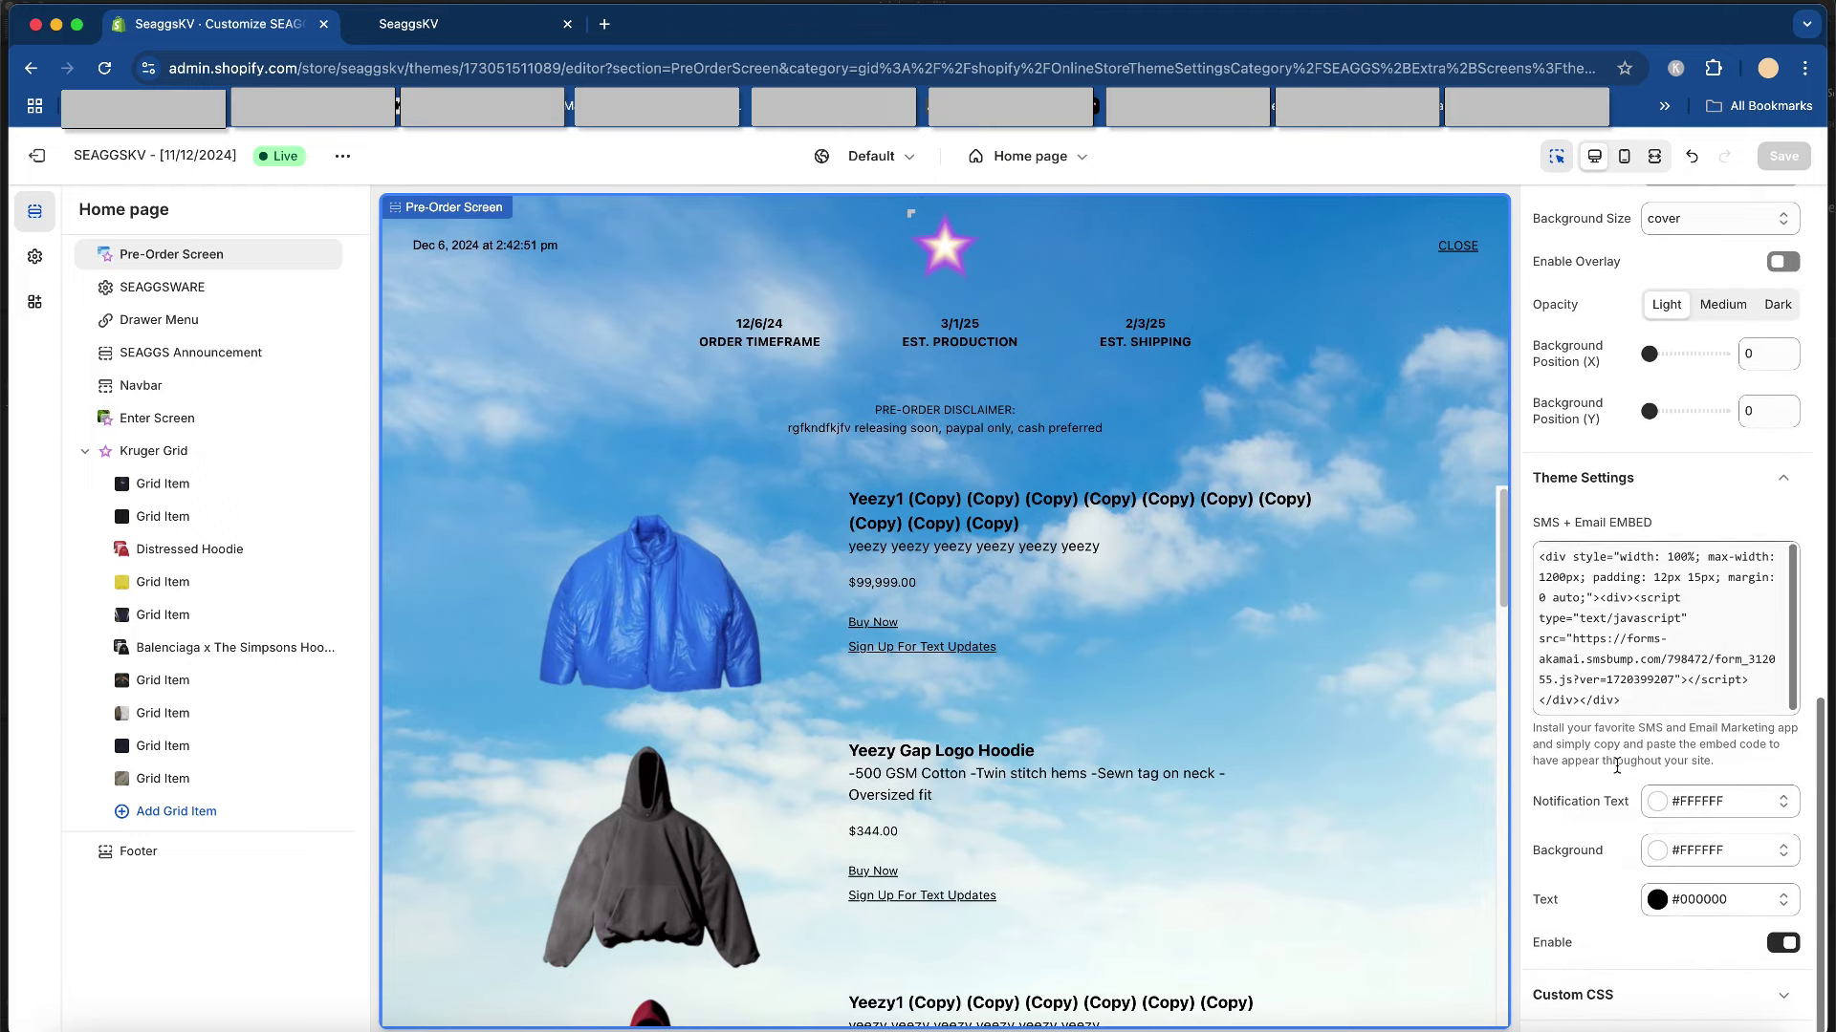
# - Look through the Favicon and Password Page groups in the general theme settings
pyautogui.click(35, 257)
pyautogui.click(191, 411)
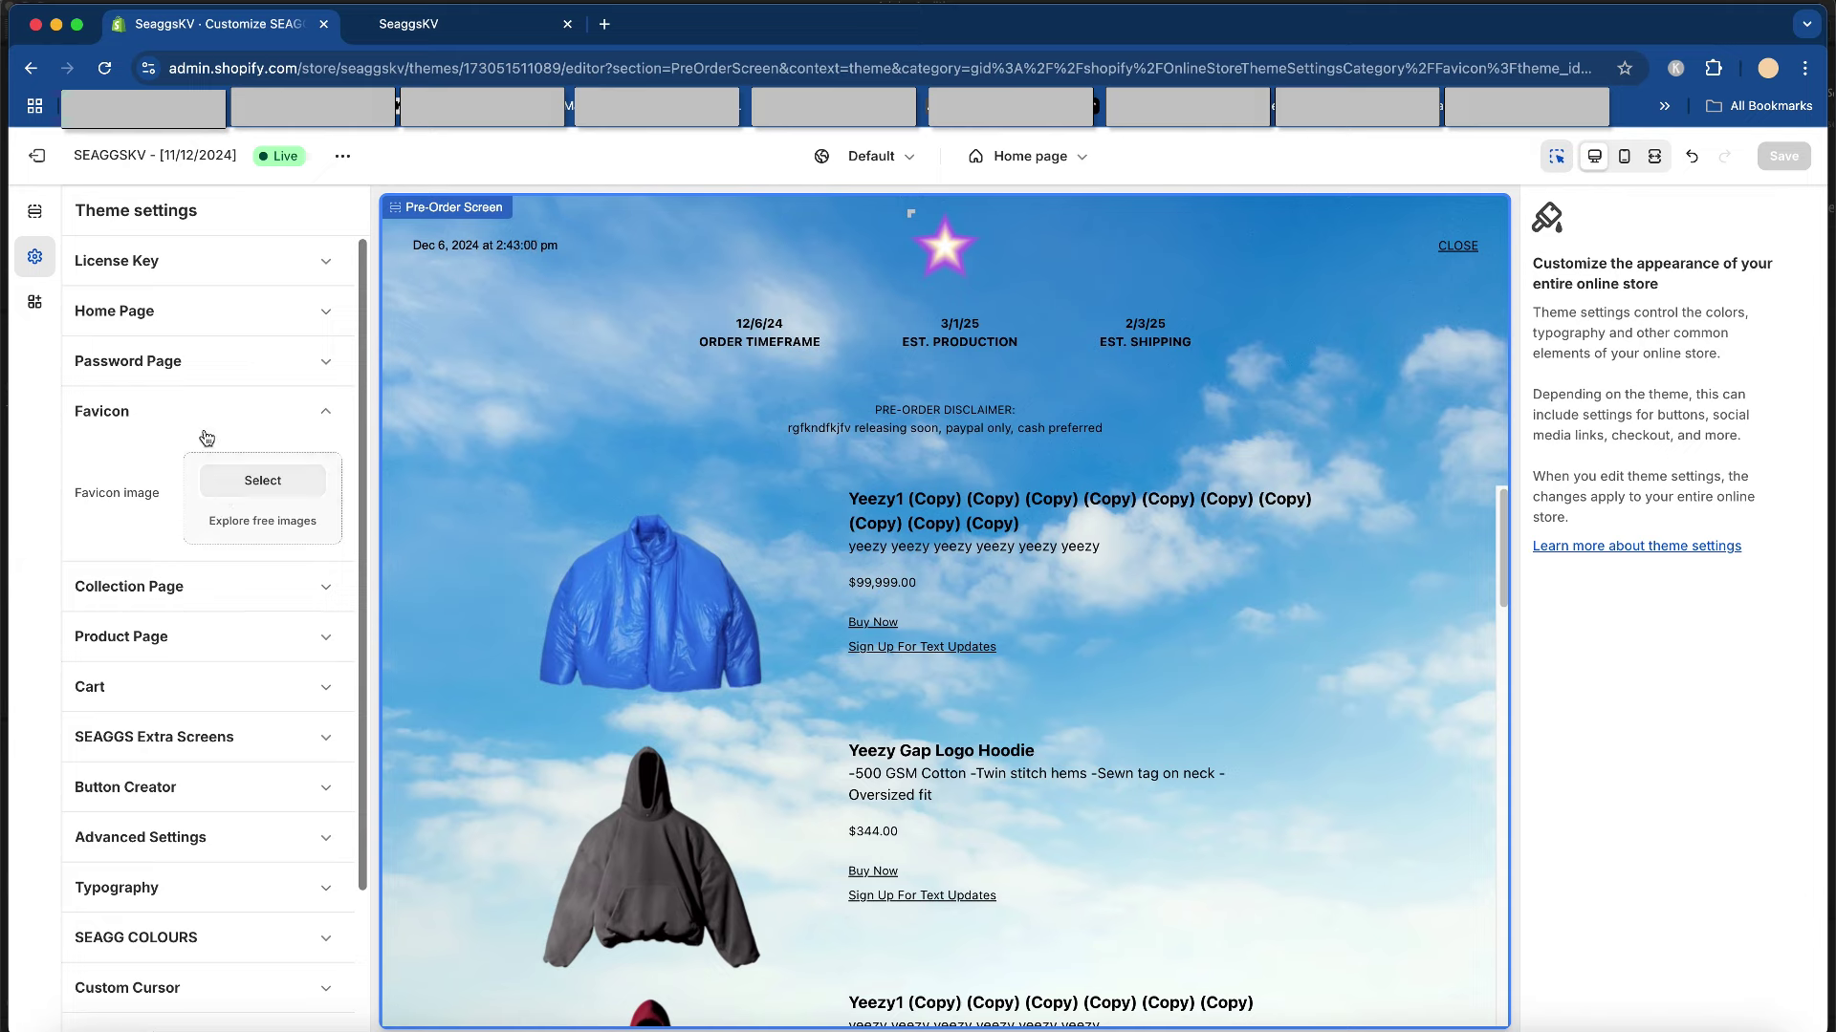
pyautogui.click(239, 360)
pyautogui.tripleClick(204, 413)
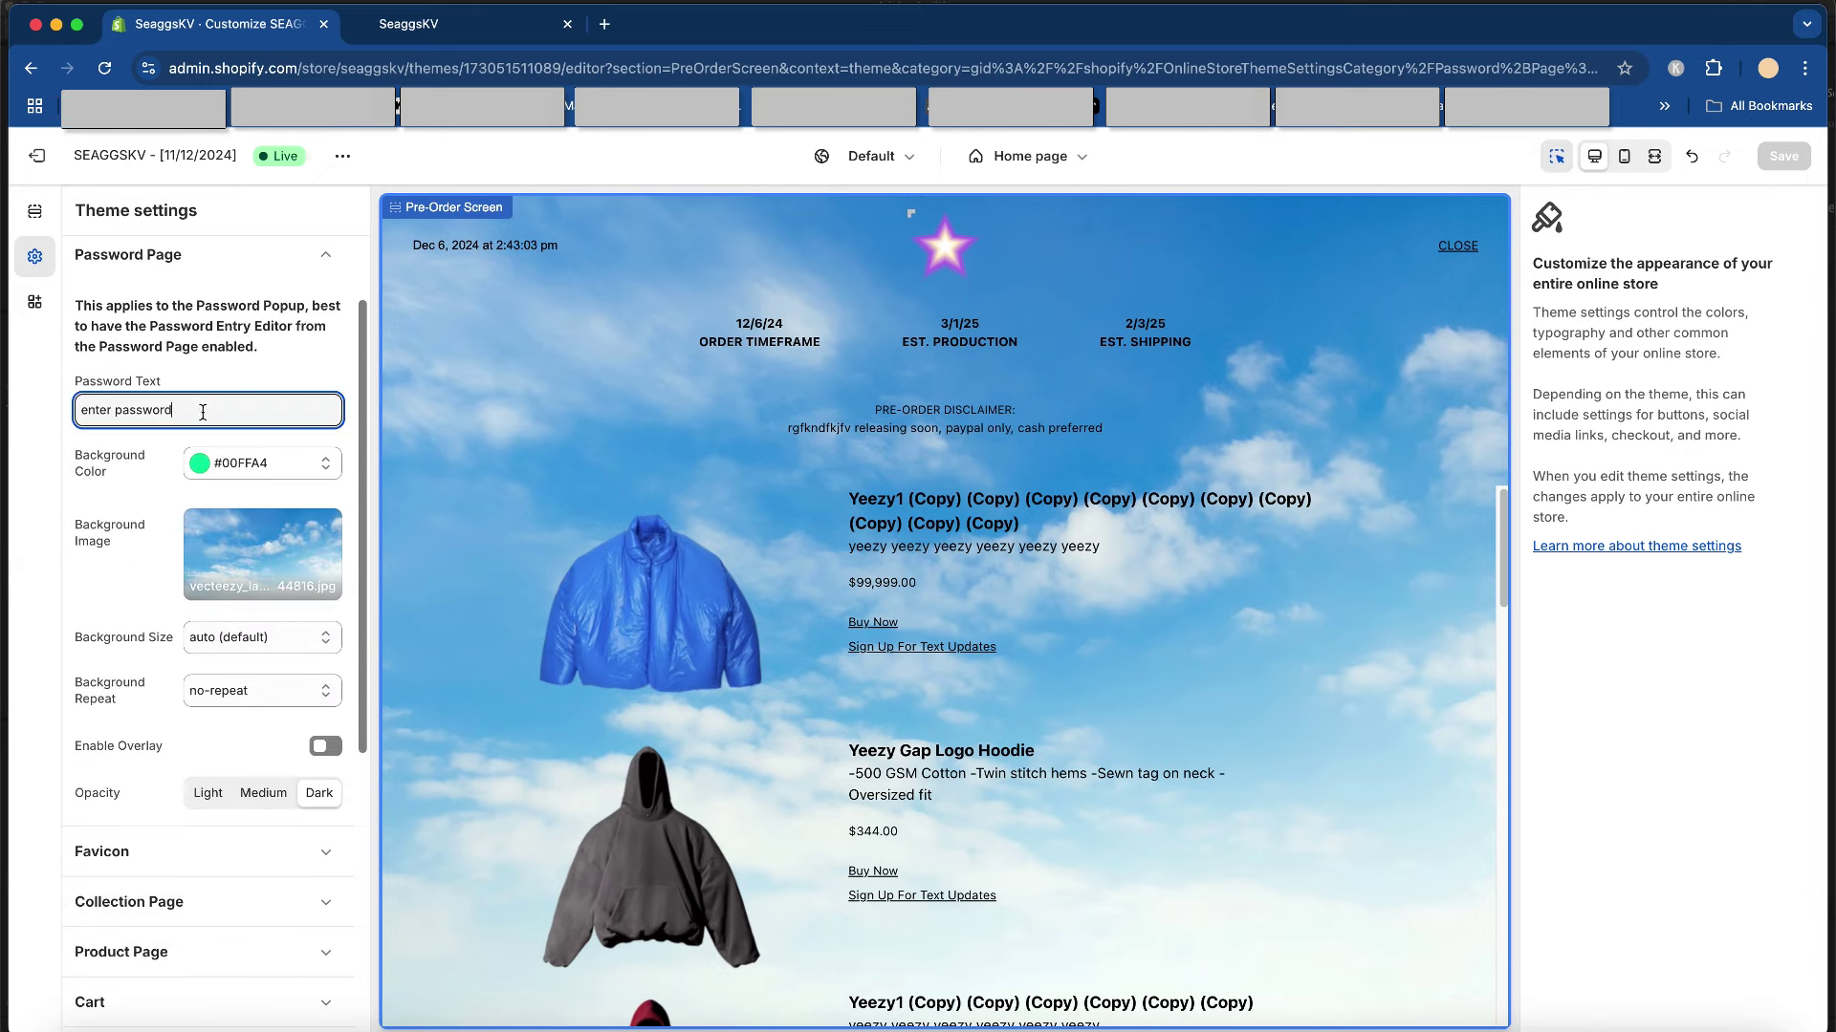
pyautogui.click(350, 260)
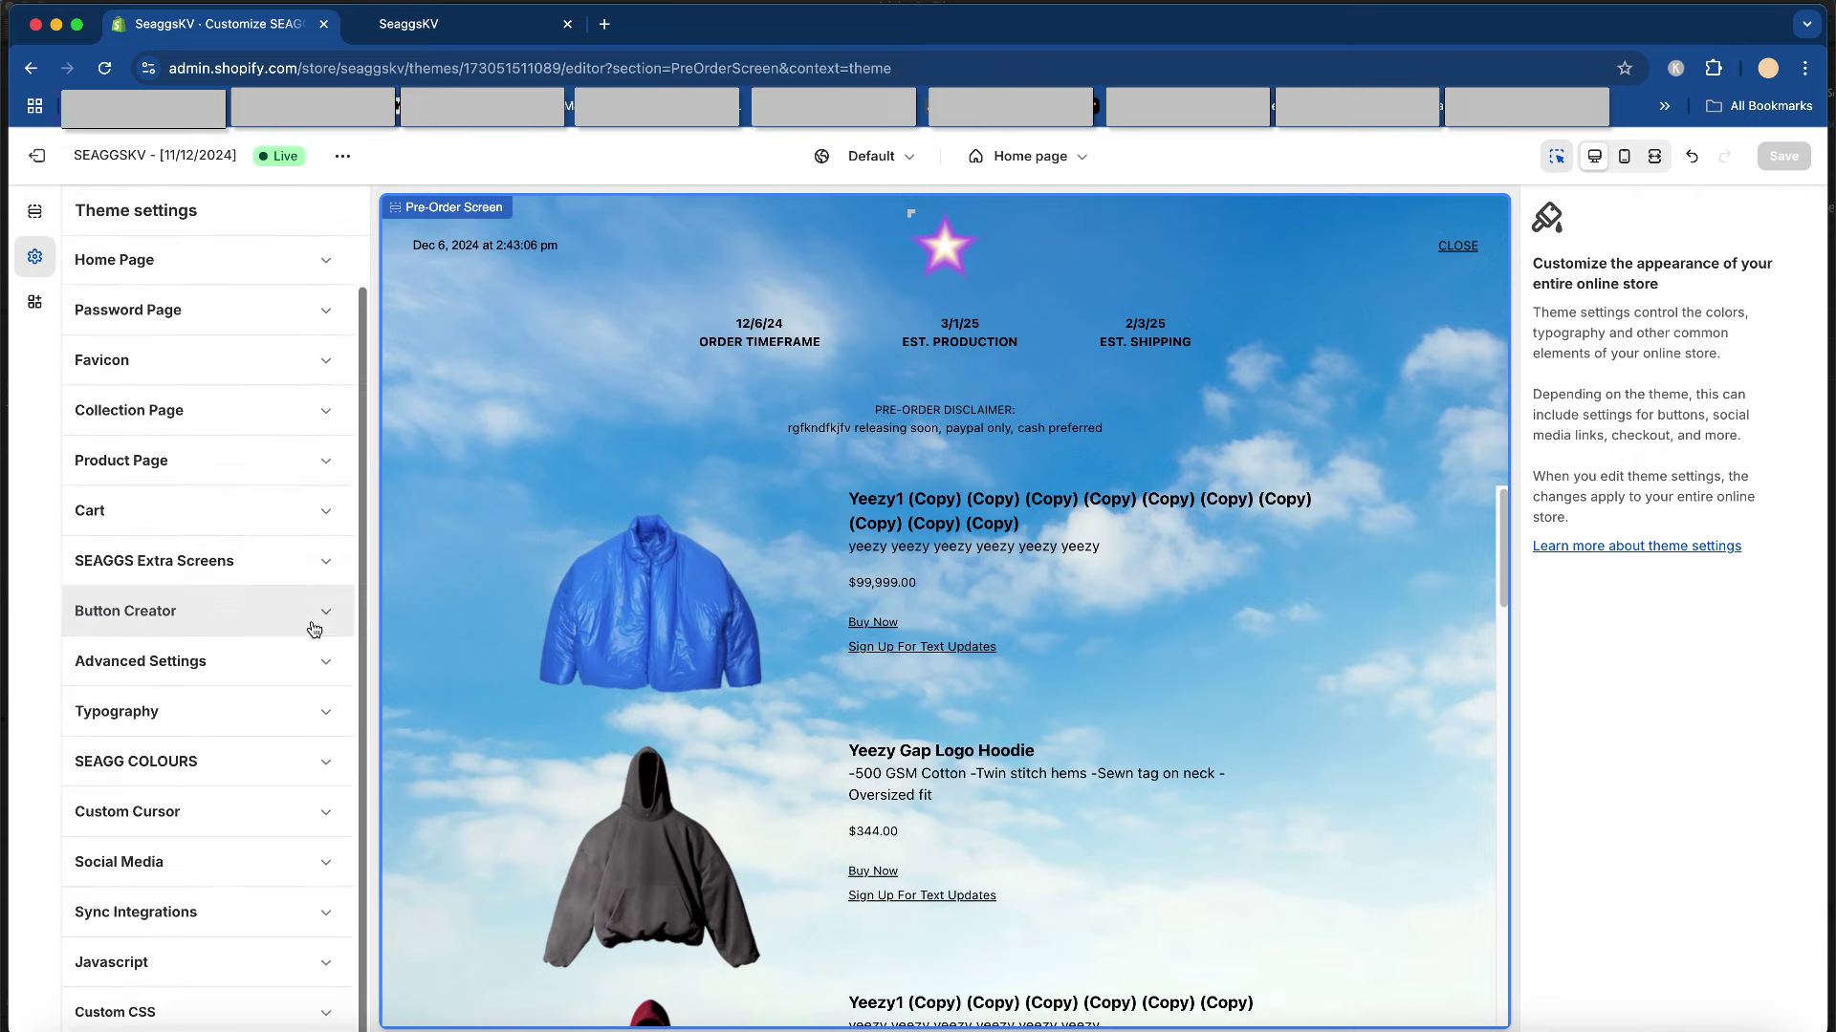
# - Disable the Pre-Order Screen and its Homepage display in the SEAGGS Extra Screens settings, and save the theme
pyautogui.click(278, 564)
pyautogui.click(325, 907)
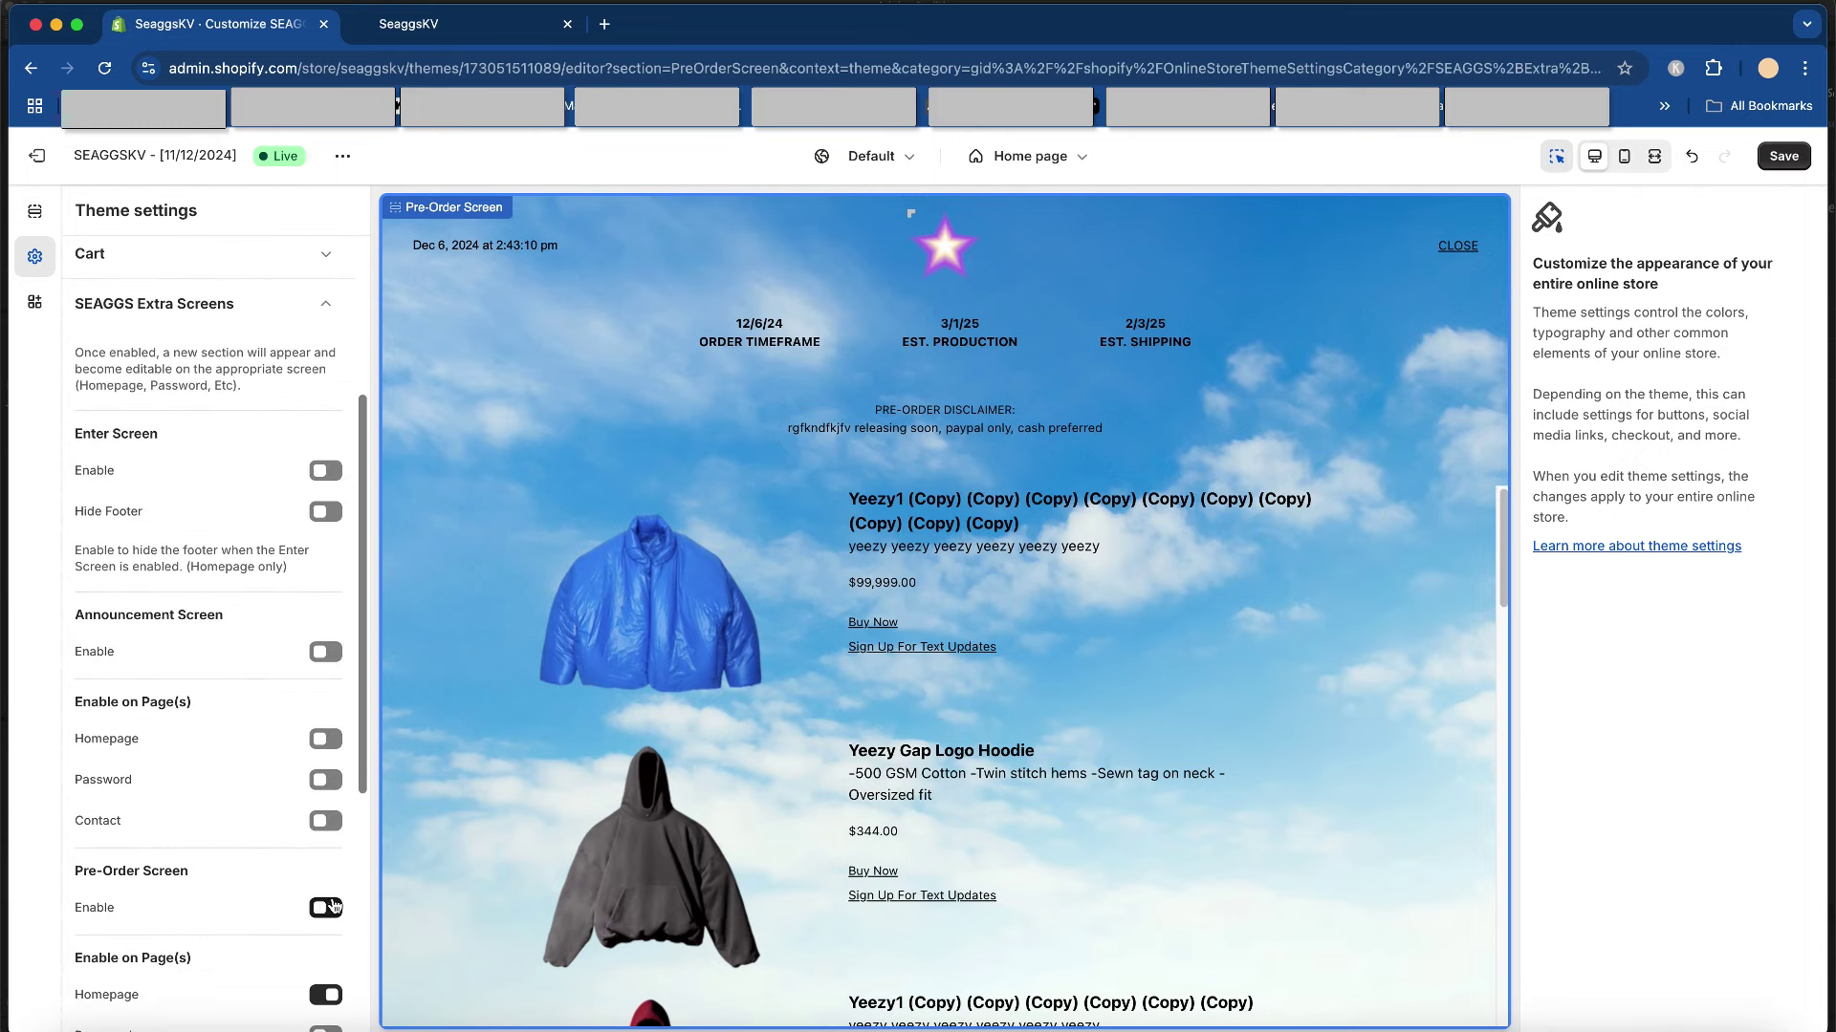
pyautogui.scroll(-1, 325, 861)
pyautogui.click(325, 899)
pyautogui.click(1784, 157)
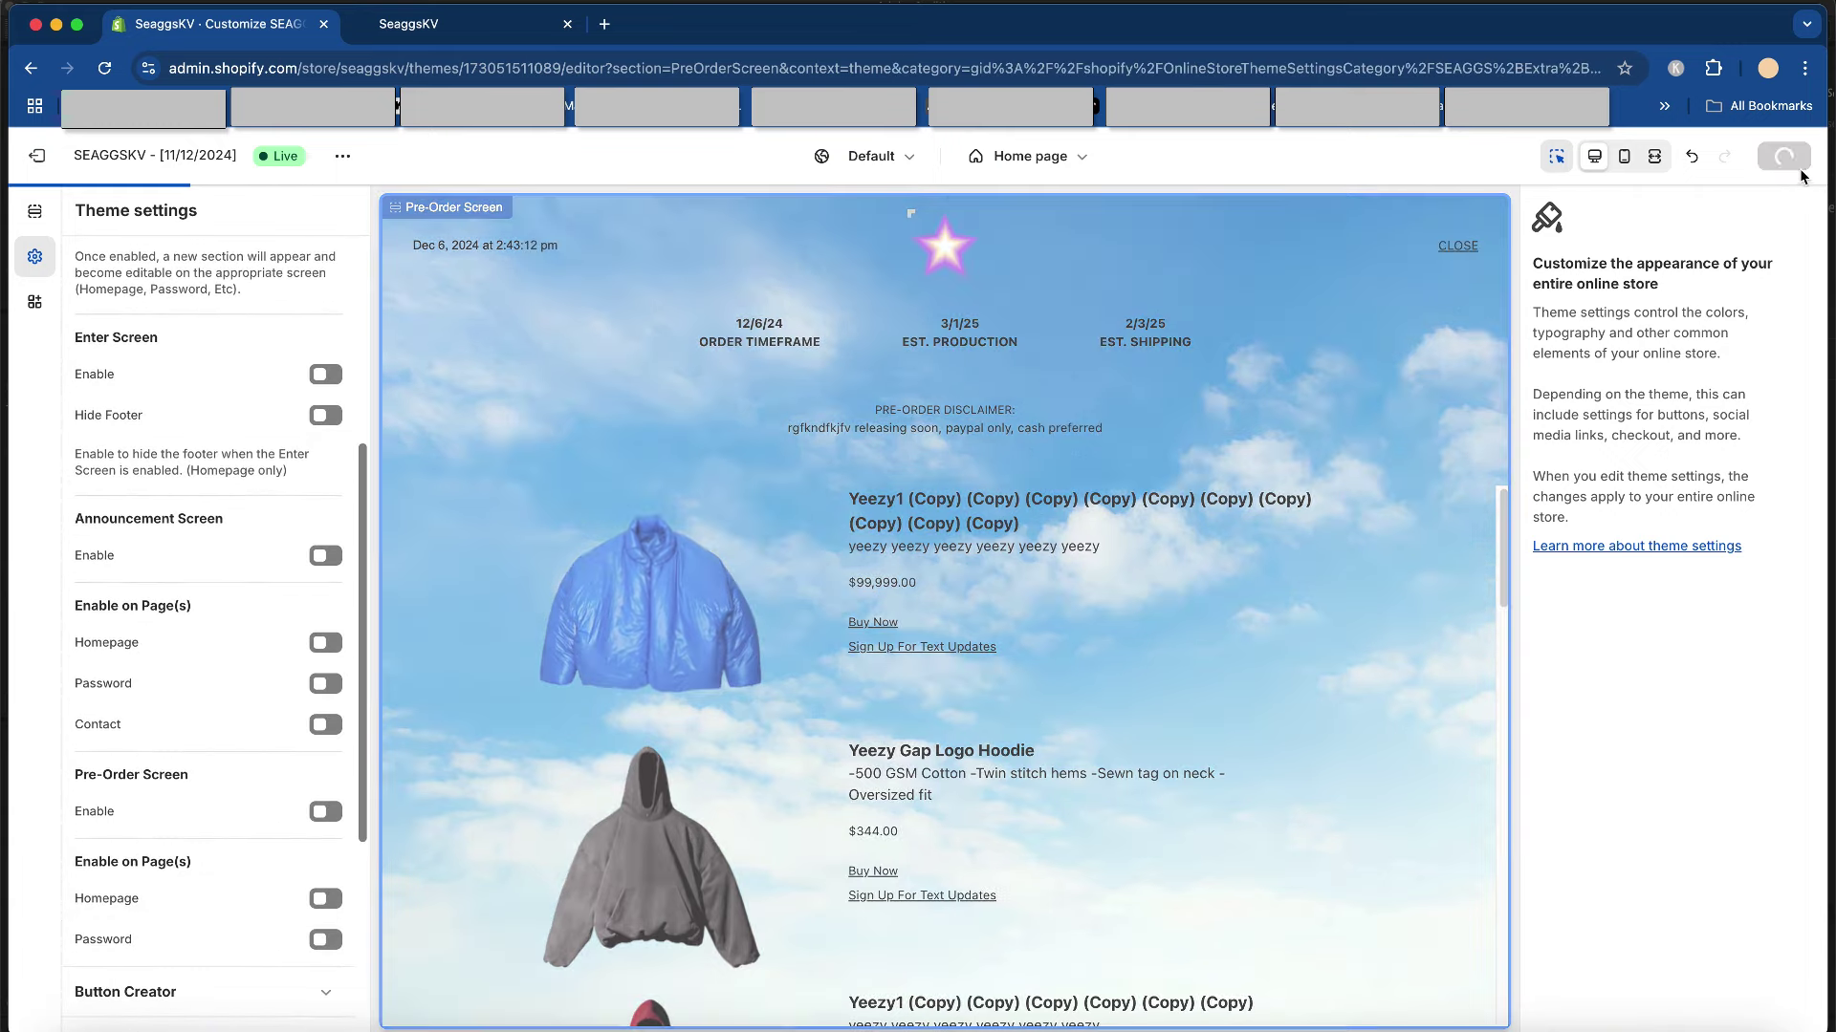
# - Switch the editor to the Password page and review the Password Page theme settings for text, background and overlay
pyautogui.click(1030, 156)
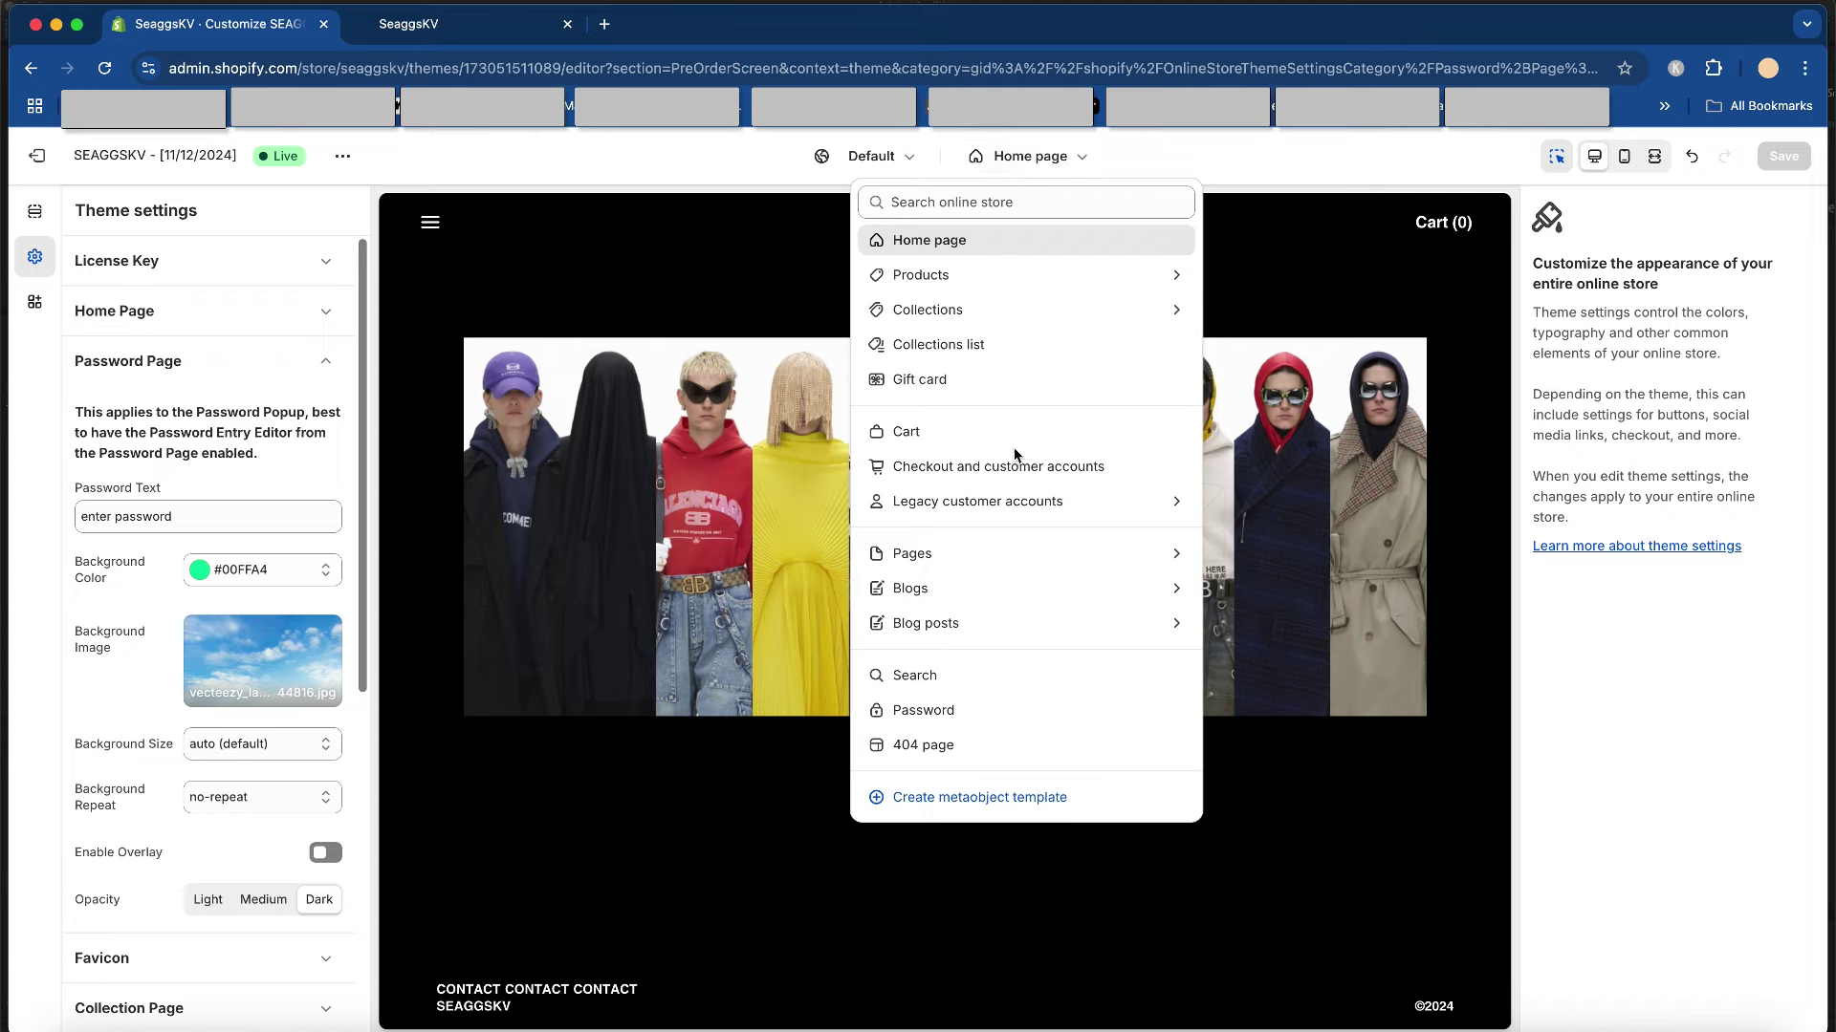
pyautogui.click(1025, 709)
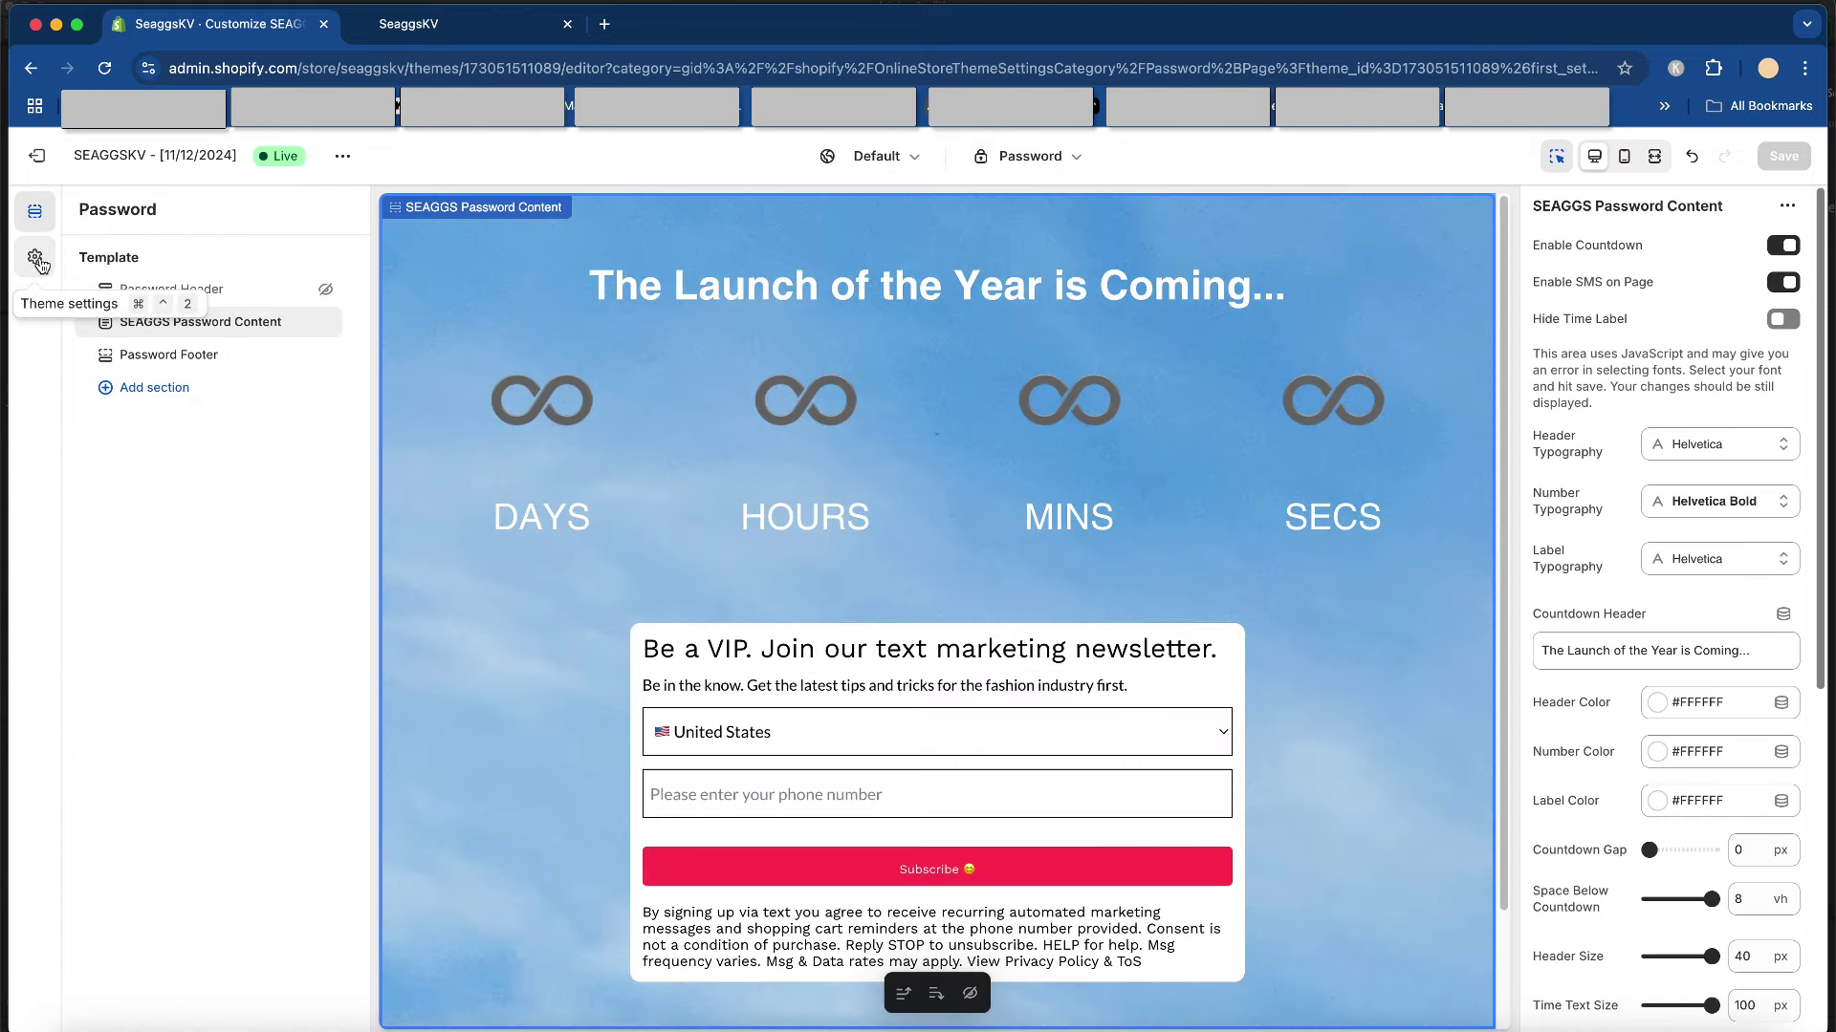
pyautogui.click(34, 257)
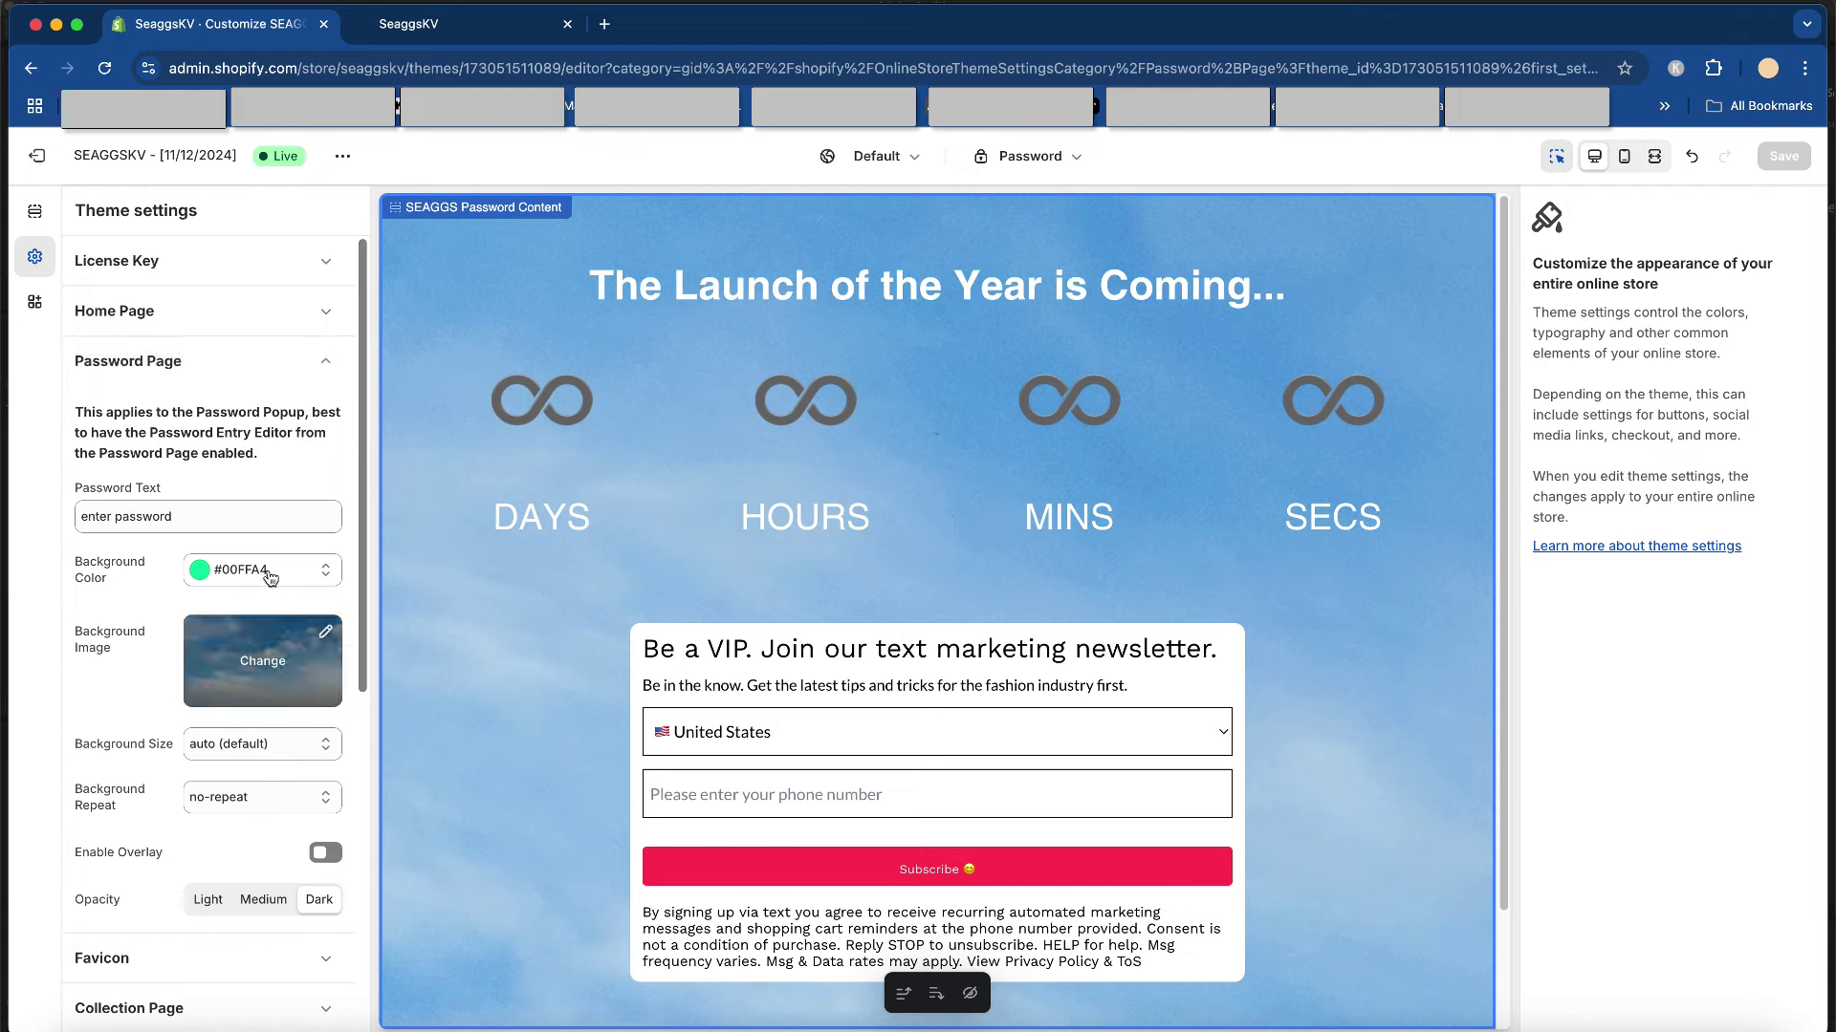
pyautogui.scroll(-3, 286, 612)
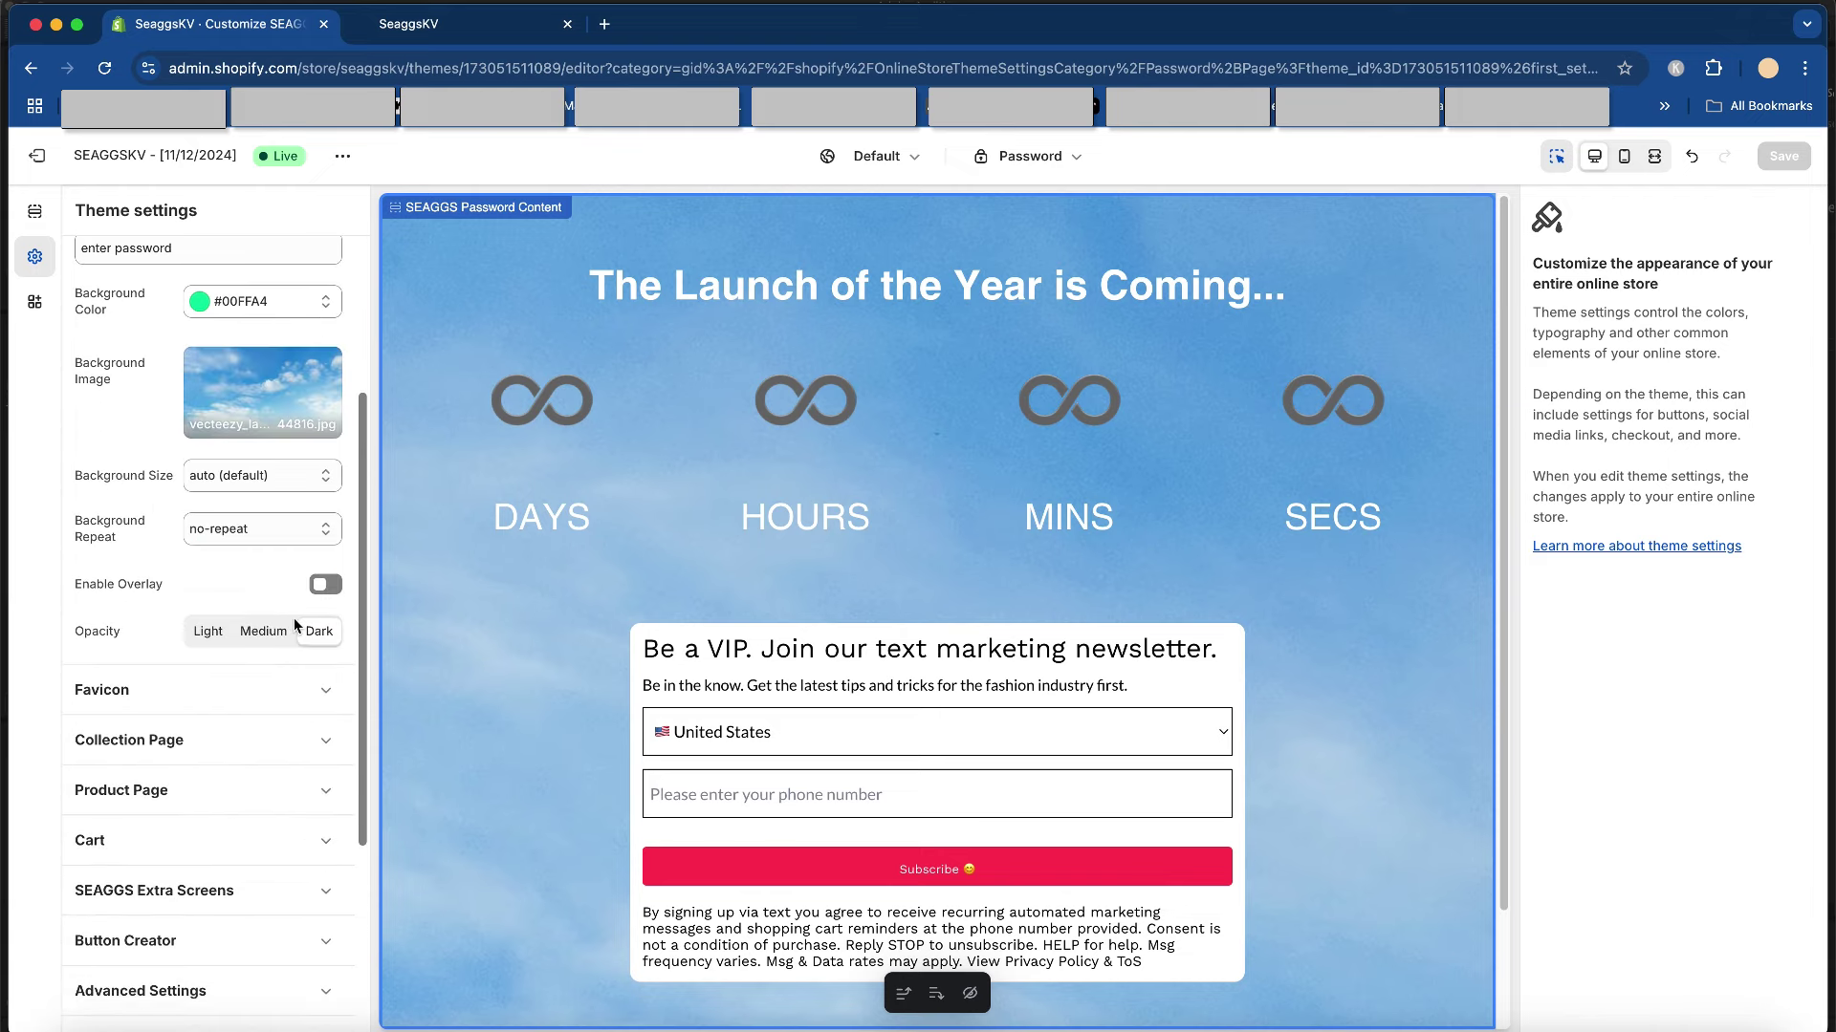
# - Open the SEAGGS Password Content section and enable Hide Time Label for its countdown
pyautogui.click(1426, 281)
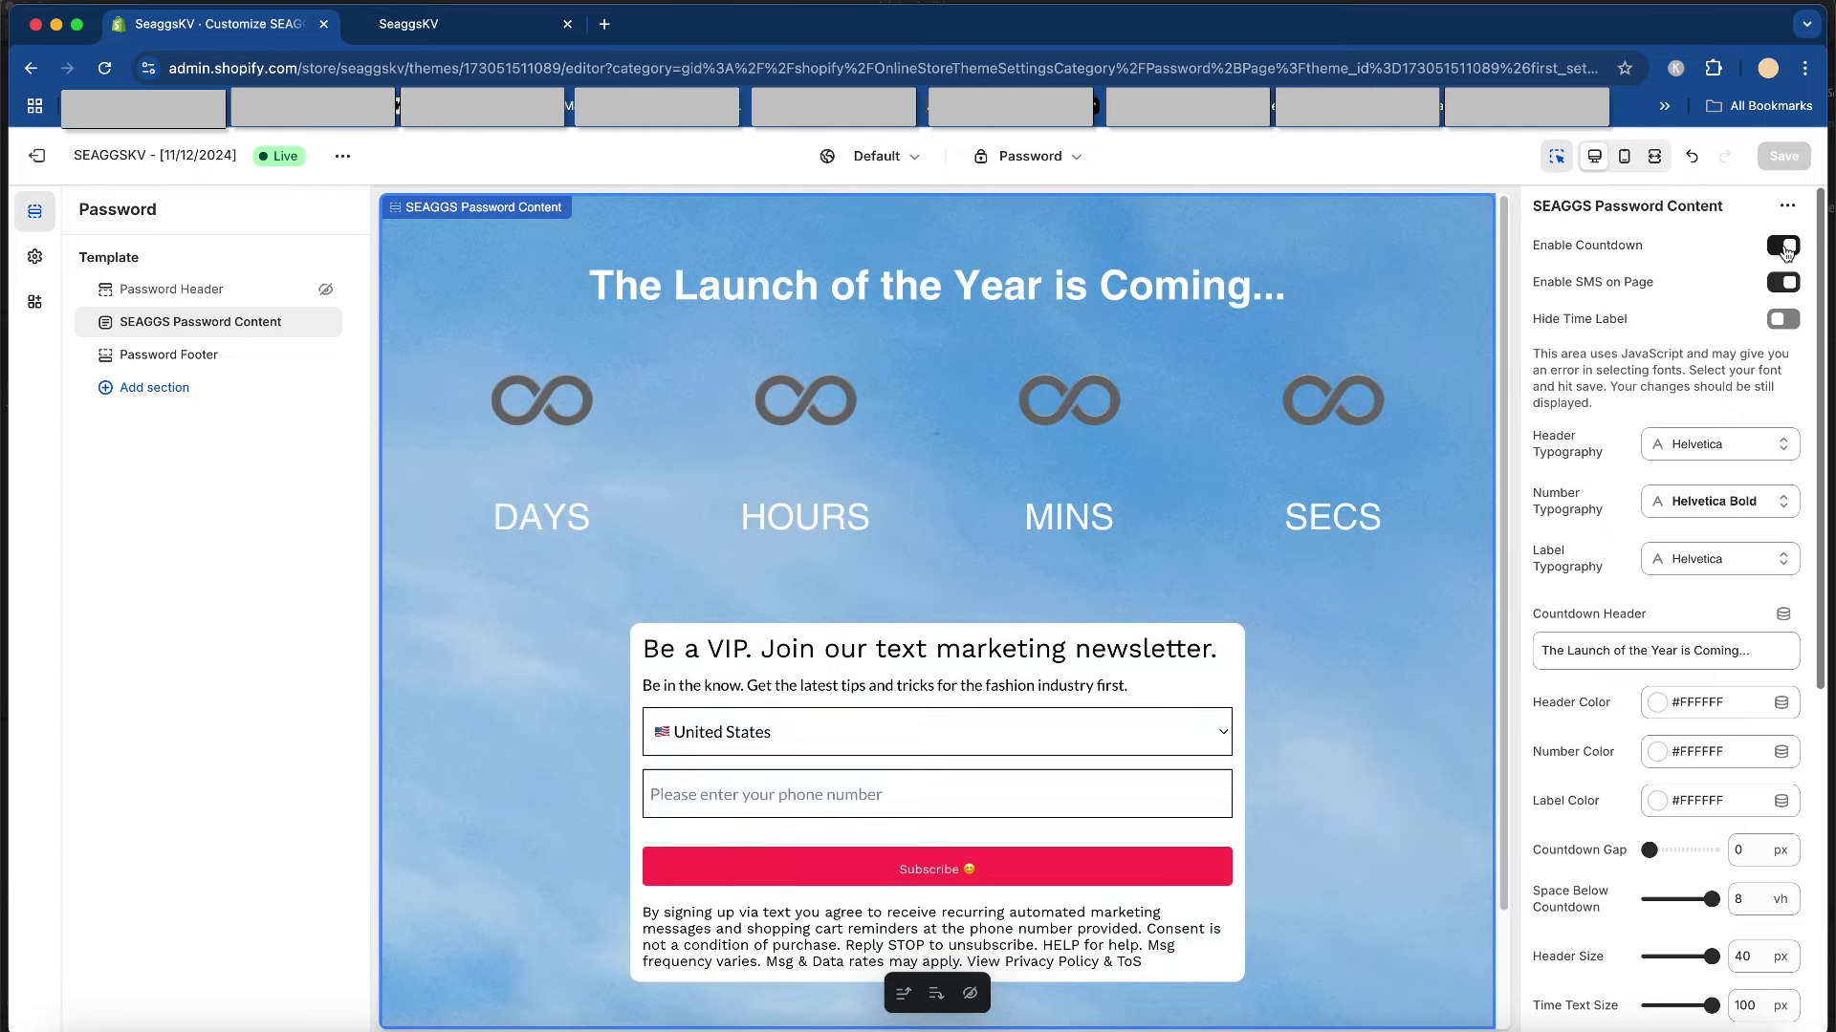
pyautogui.click(1796, 321)
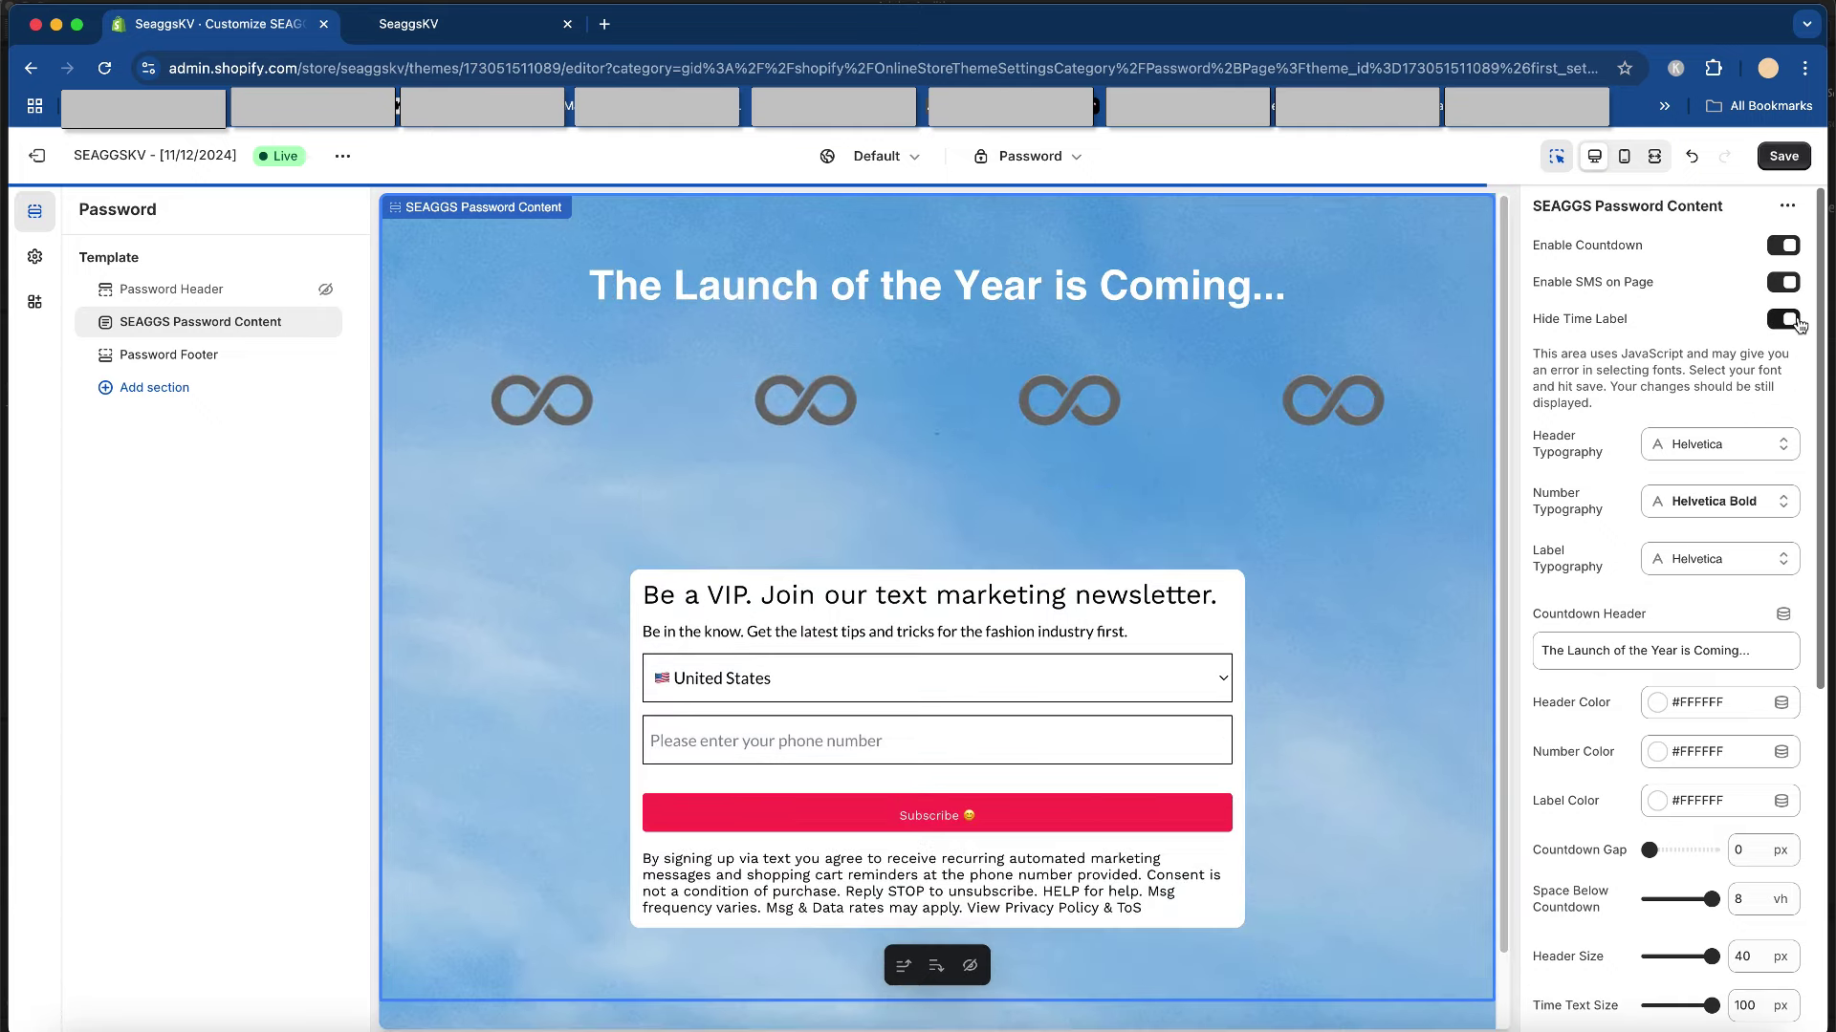
# - Disable Hide Time Label in the SEAGGS Password Content section and change the Countdown Header to "hihihhi"
pyautogui.click(1797, 322)
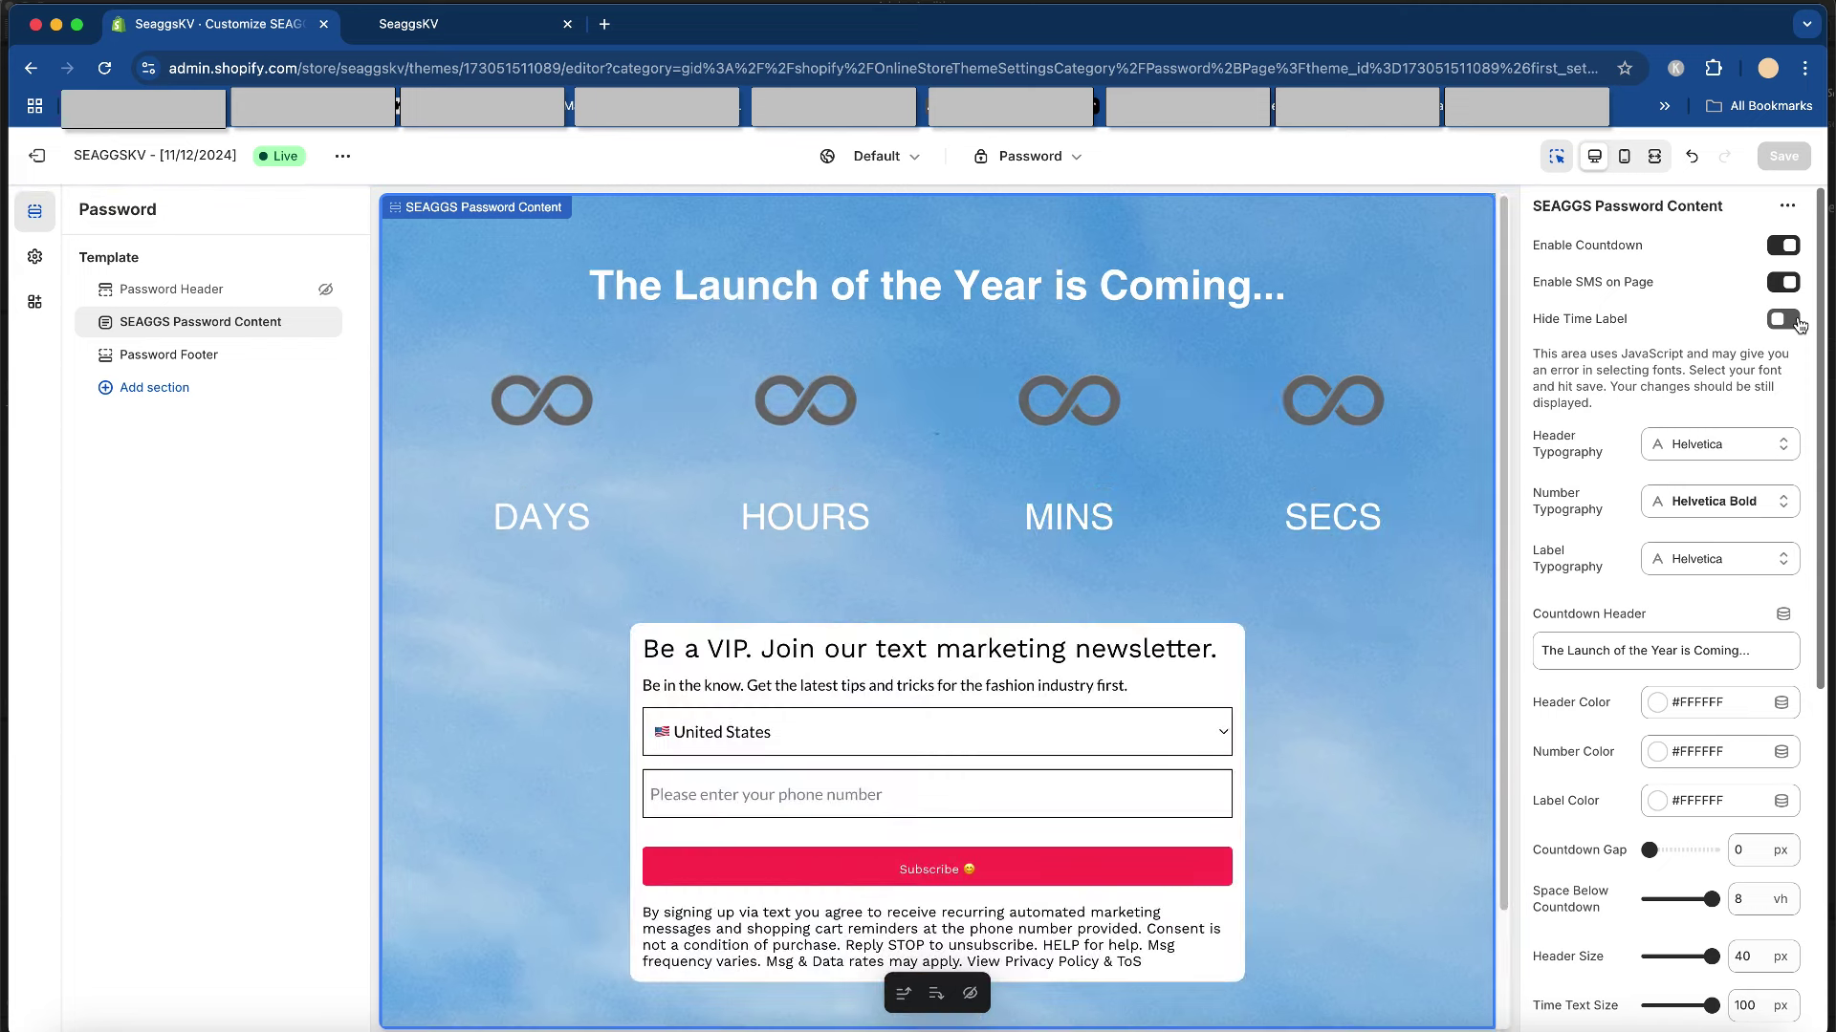
pyautogui.scroll(-3, 1717, 459)
pyautogui.scroll(-3, 1717, 454)
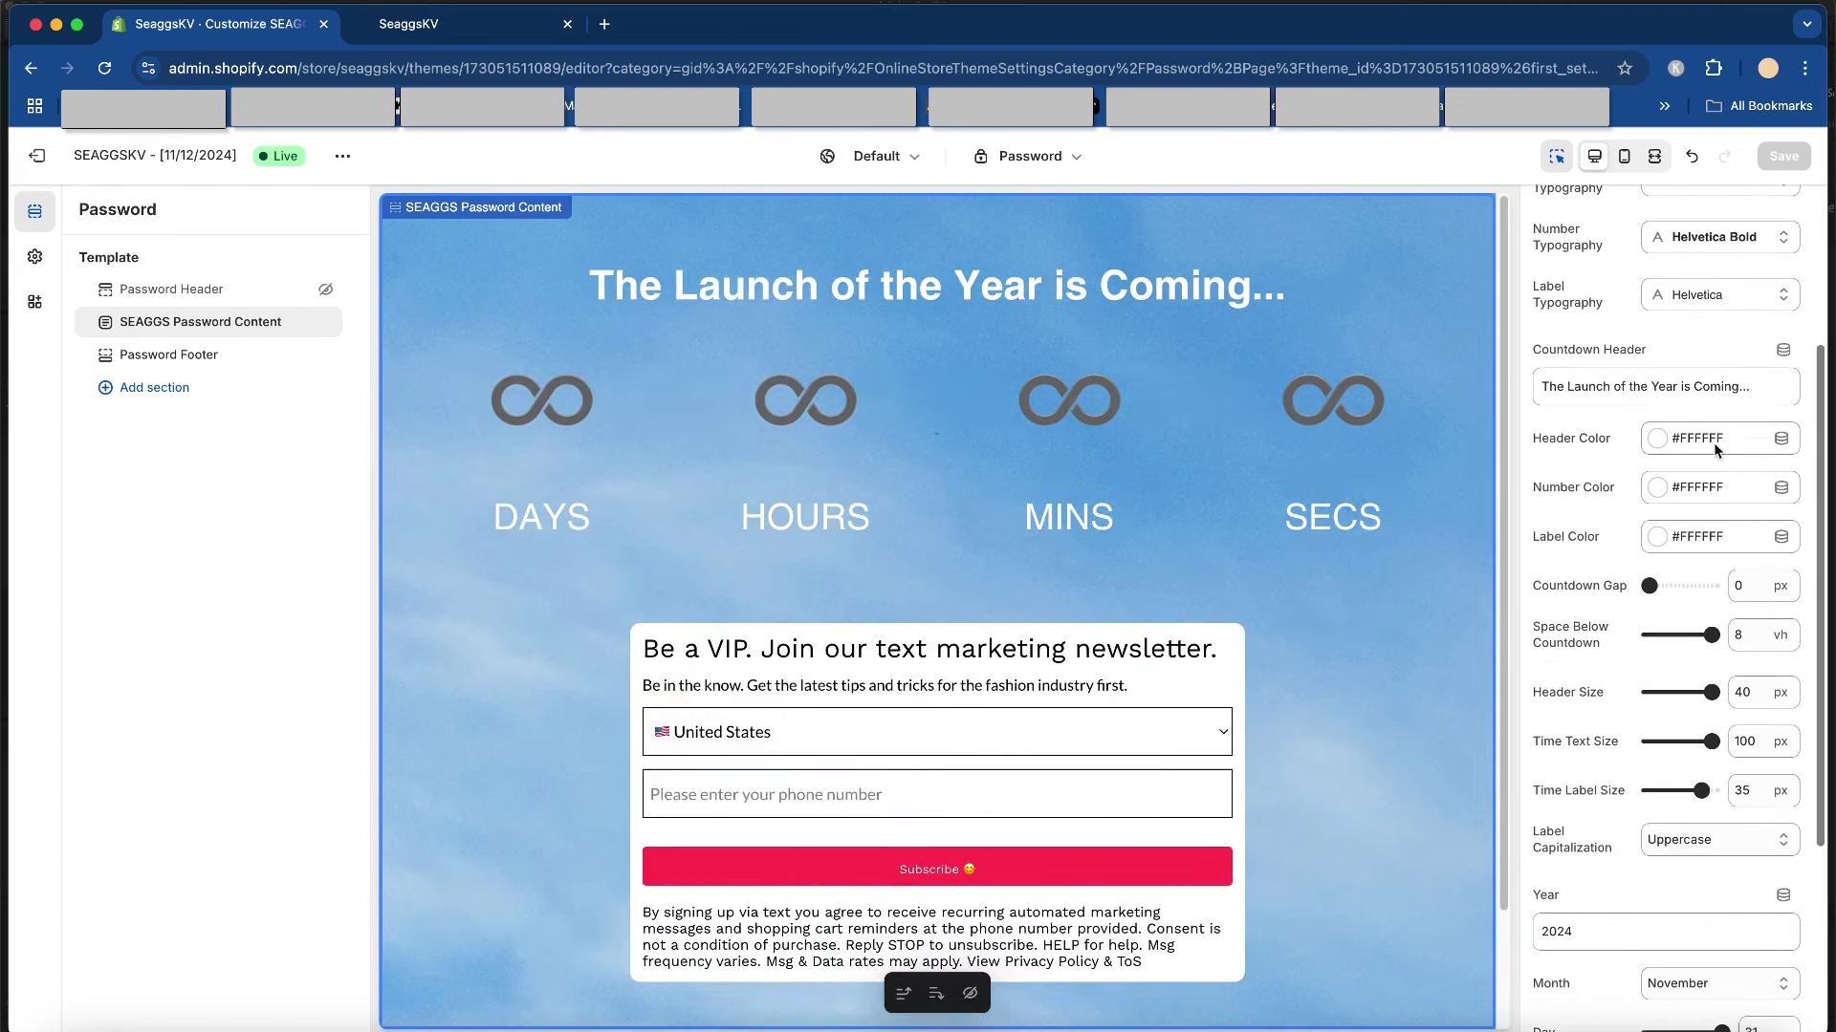
pyautogui.click(1735, 399)
pyautogui.press('super+a')
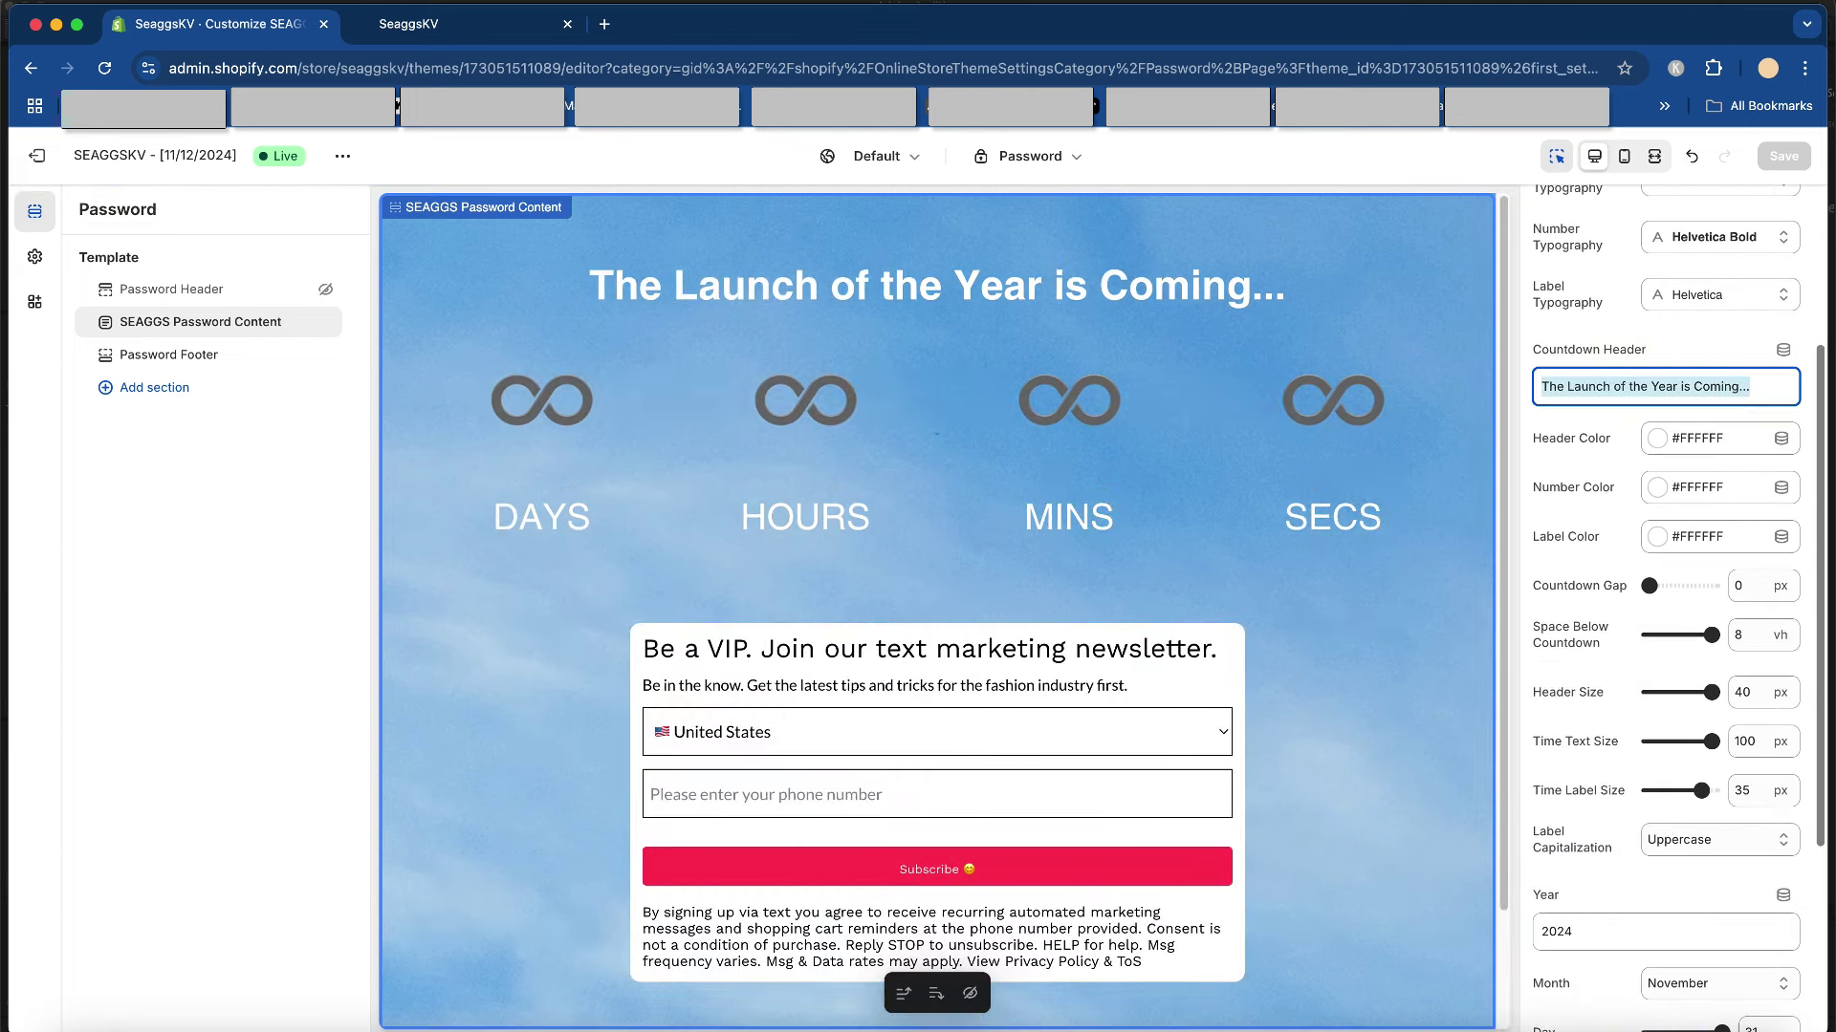
pyautogui.write('hihihhi')
# - Set the password page countdown to December 1, 2024, with 0 hours and 0 minutes
pyautogui.scroll(-5, 1675, 575)
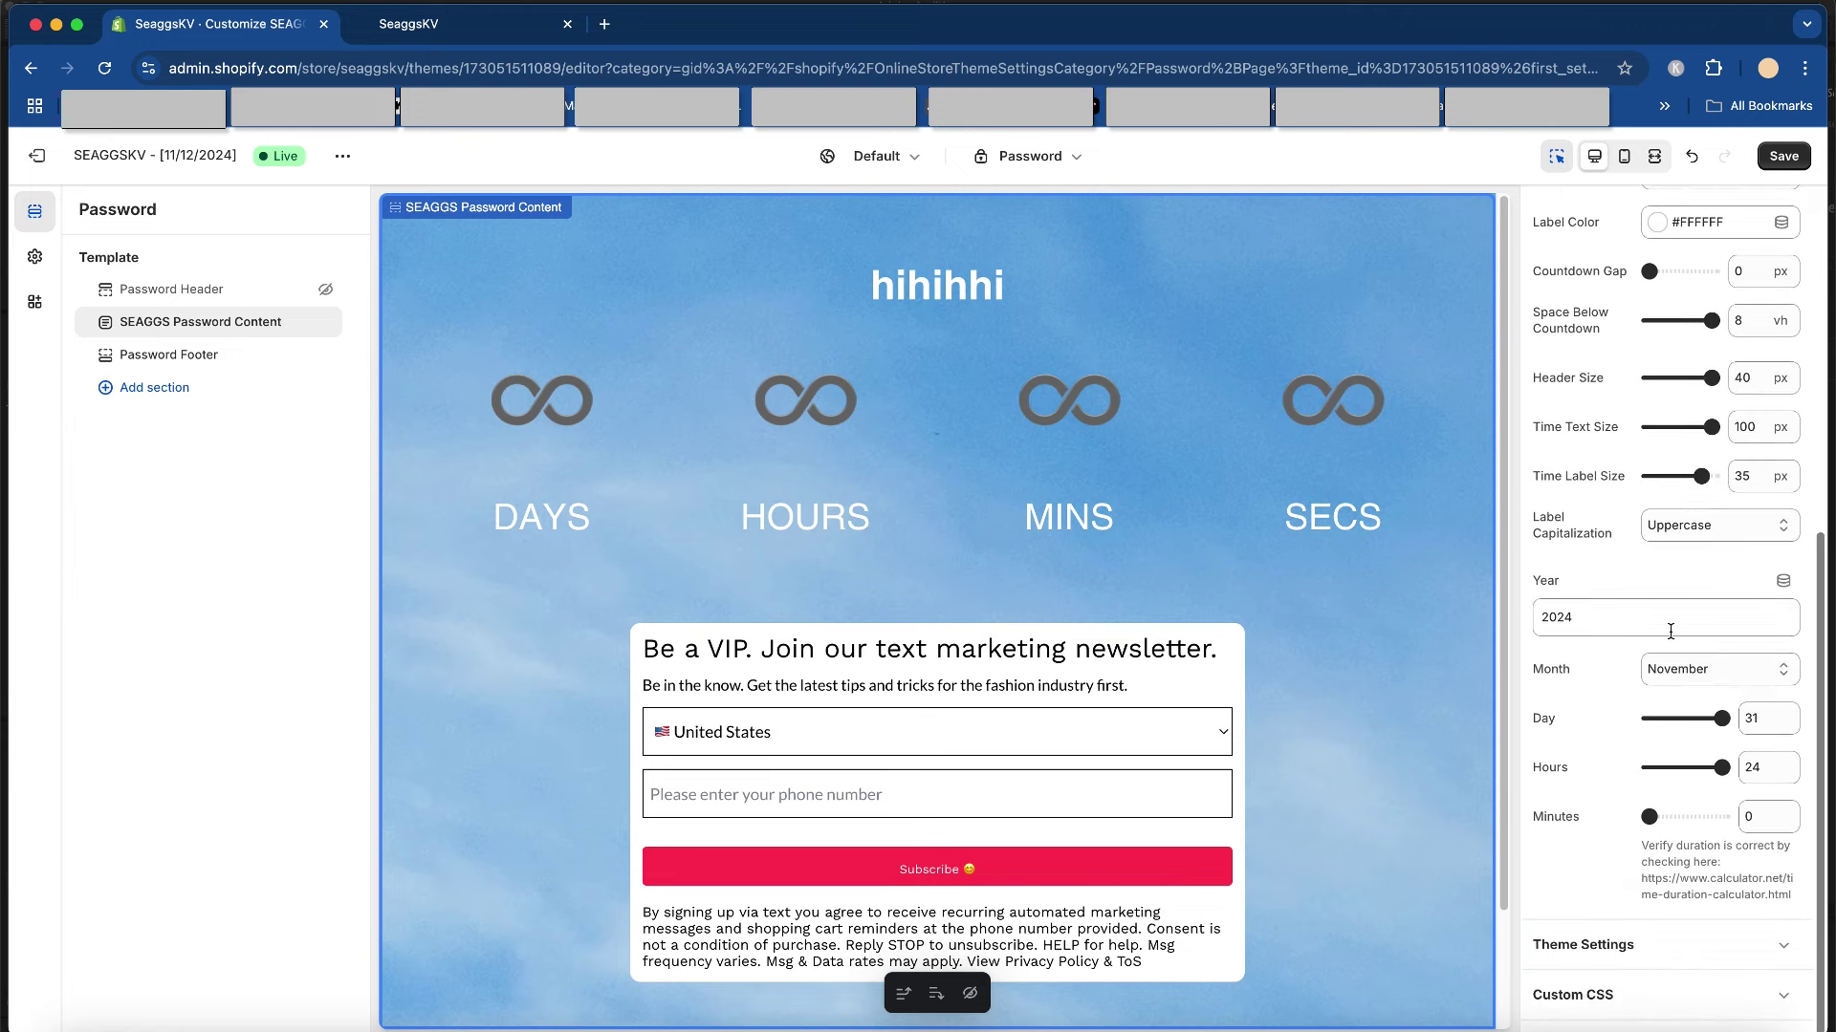
pyautogui.click(1671, 629)
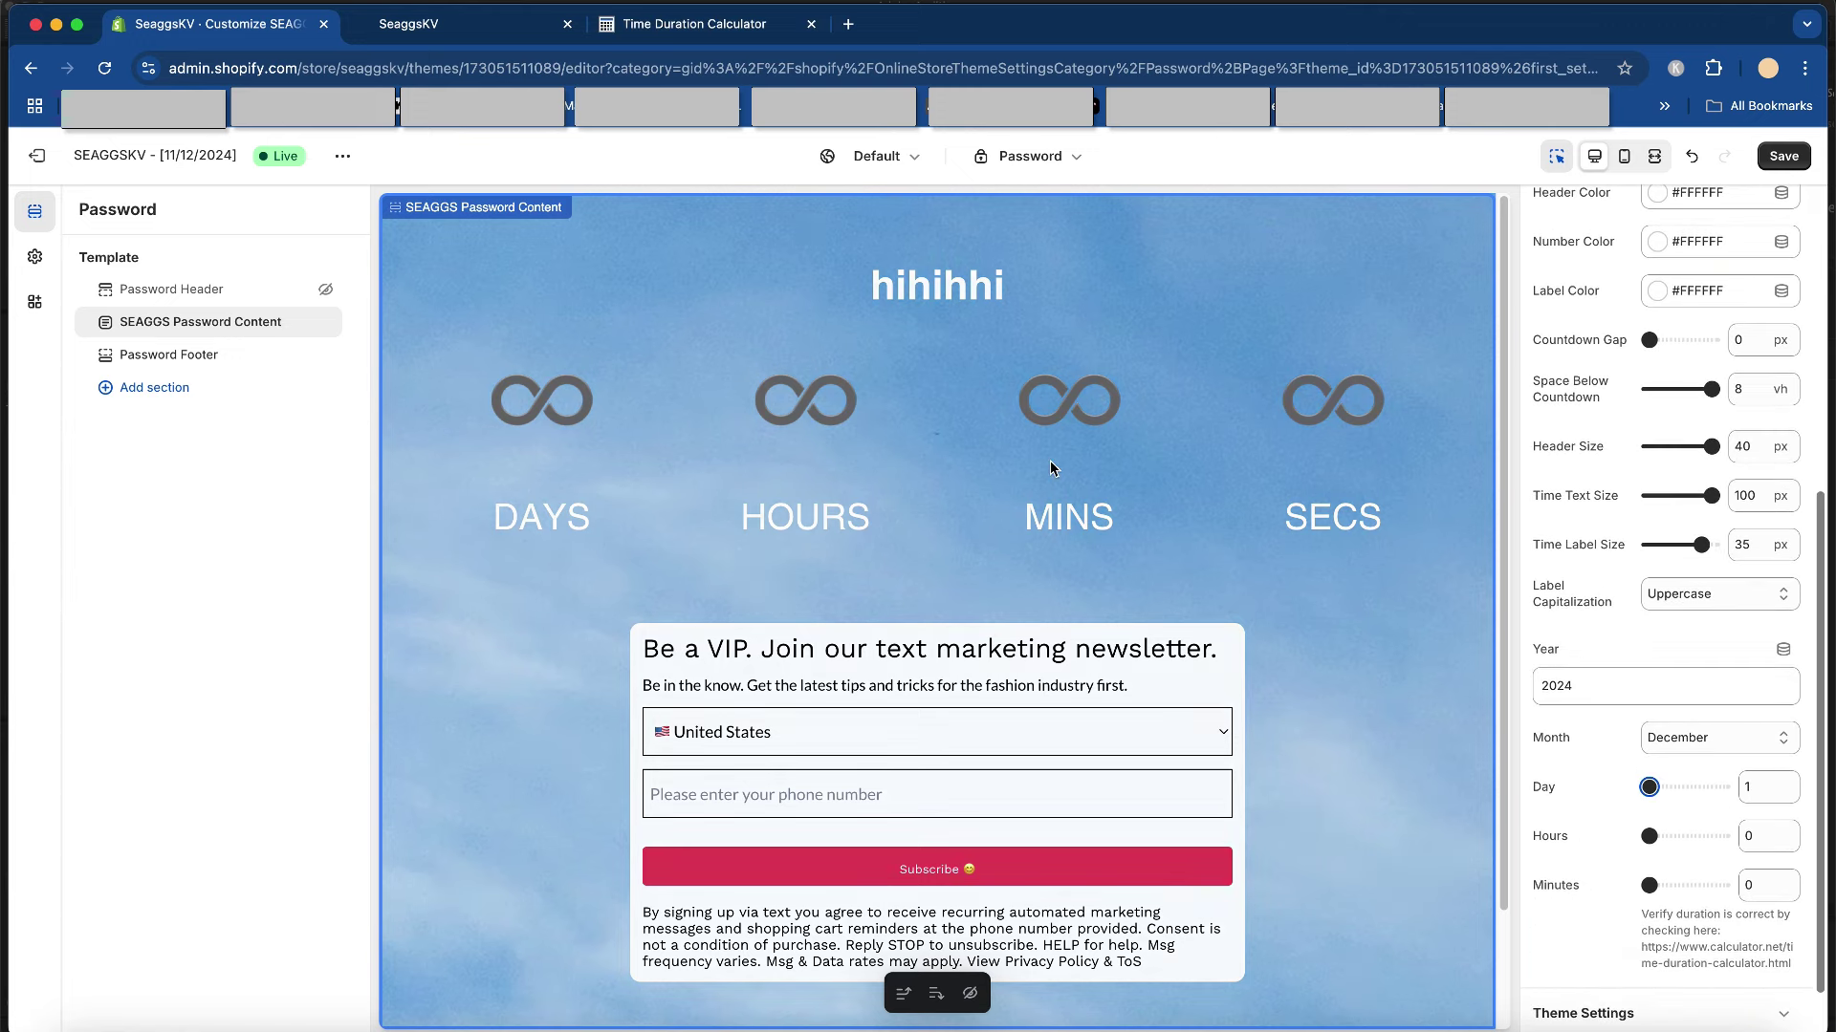
# - Look through the Cart and SEAGGS Extra Screens groups in the general theme settings
pyautogui.click(35, 256)
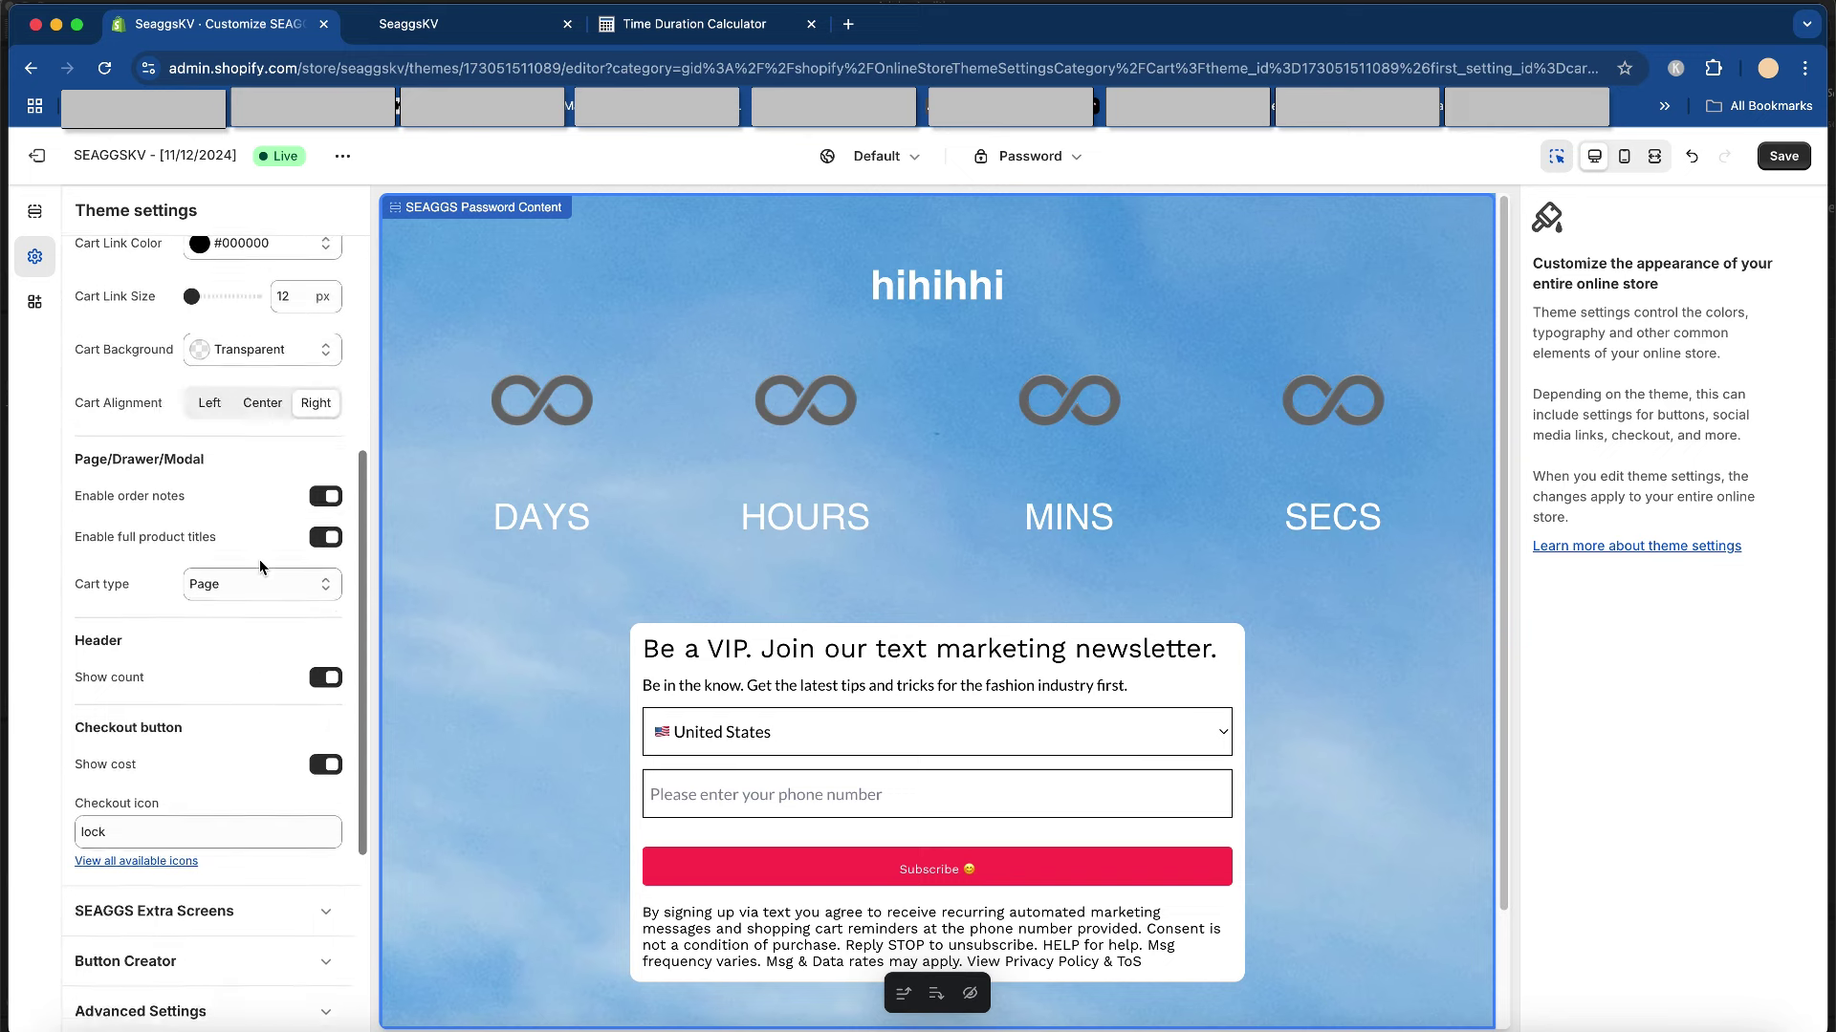
pyautogui.scroll(5, 260, 567)
pyautogui.scroll(-2, 260, 567)
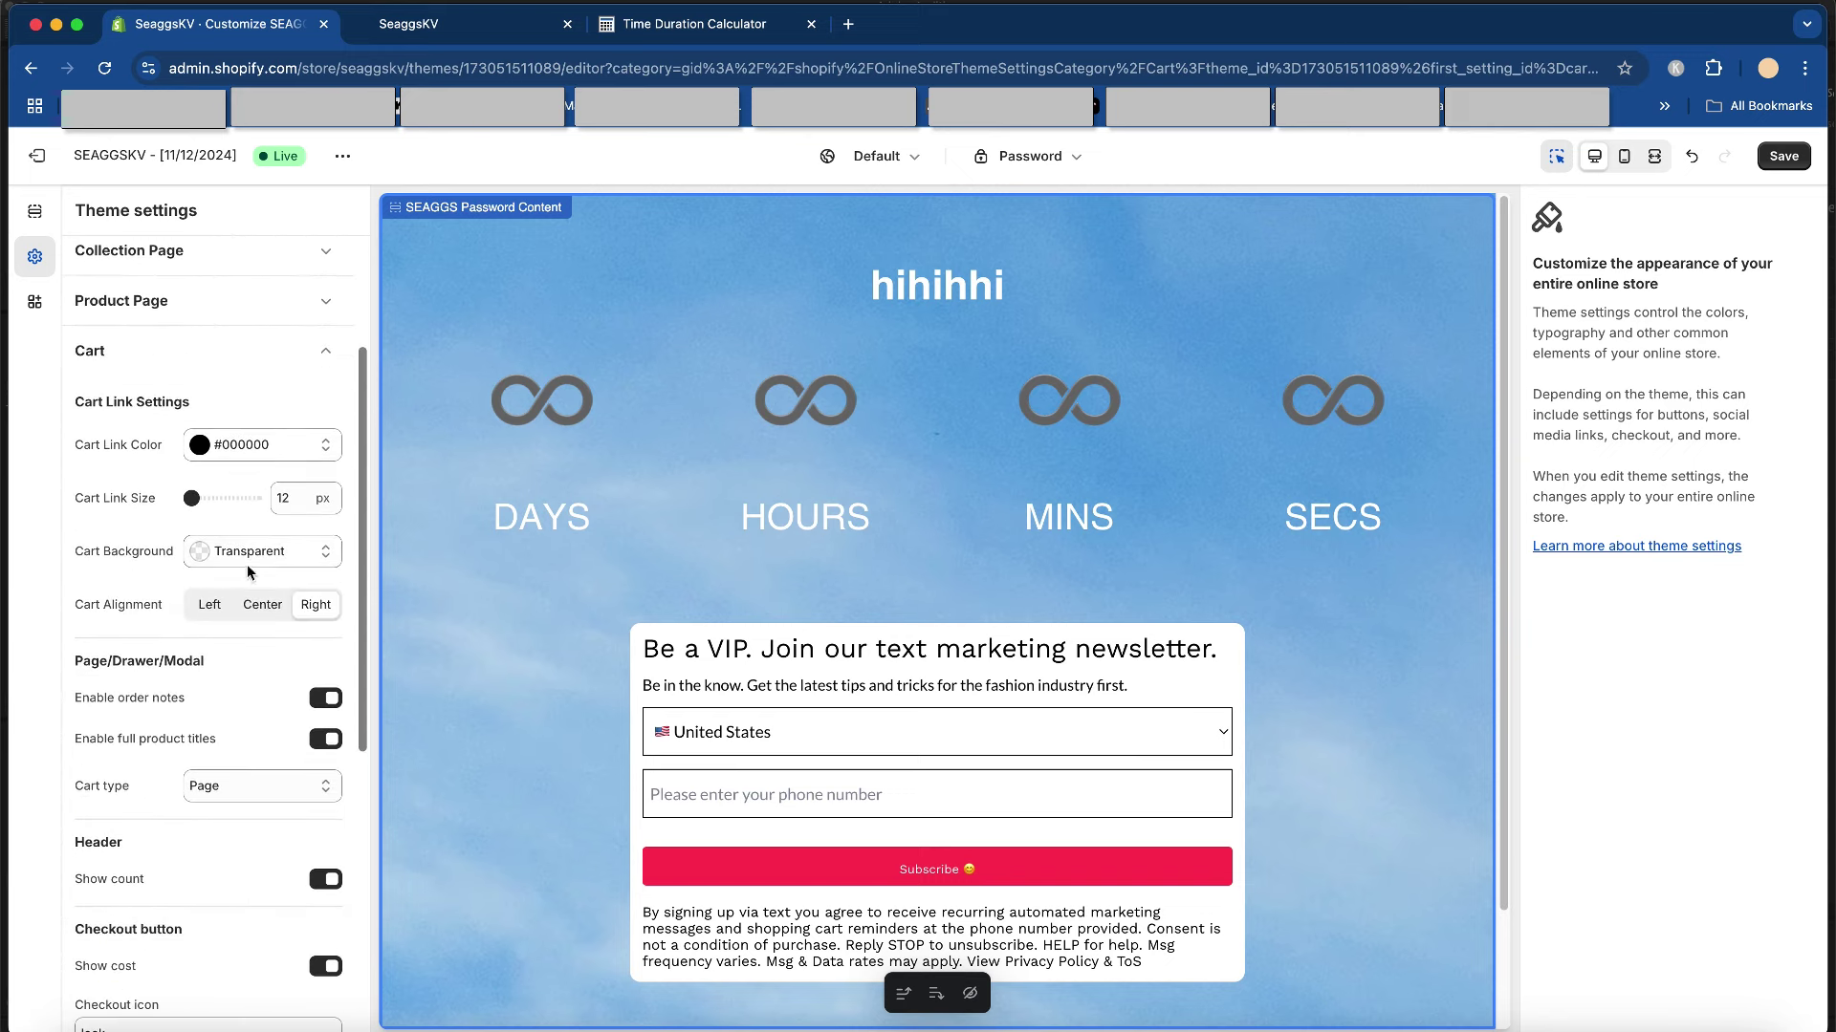
pyautogui.scroll(-2, 253, 569)
pyautogui.scroll(4, 256, 566)
pyautogui.click(258, 565)
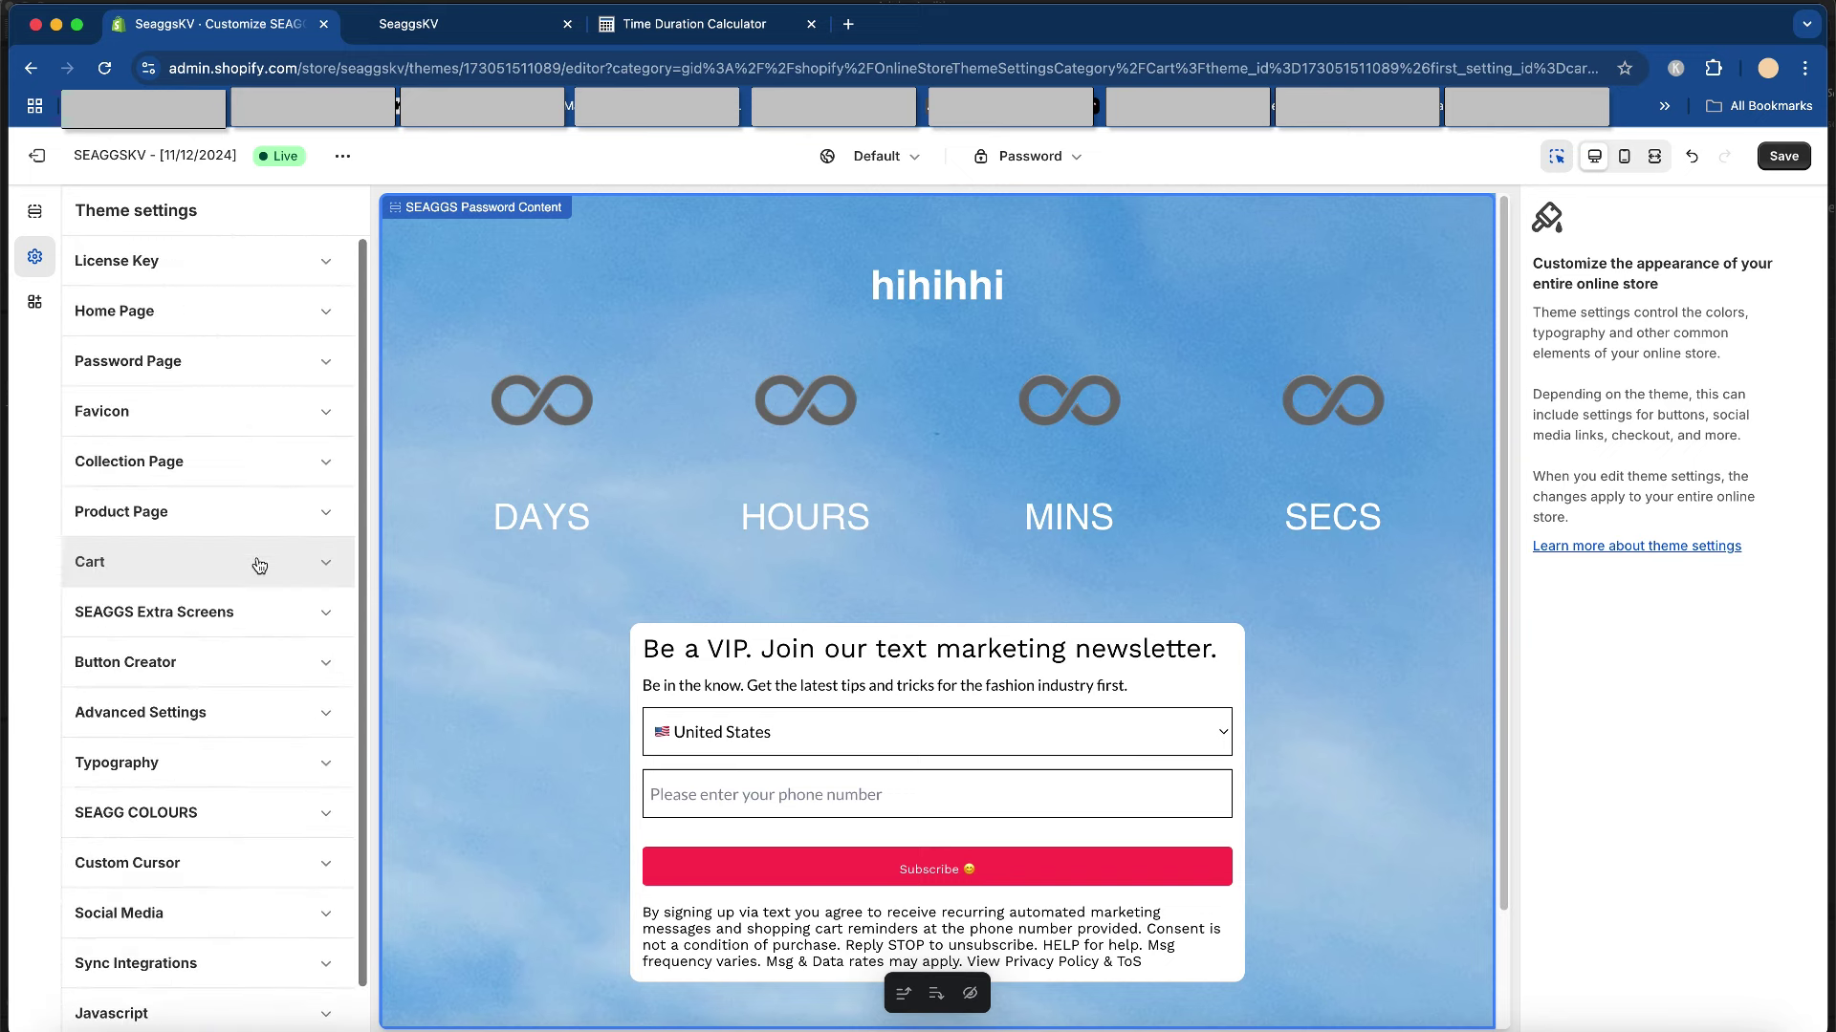
pyautogui.click(287, 610)
pyautogui.scroll(-4, 297, 720)
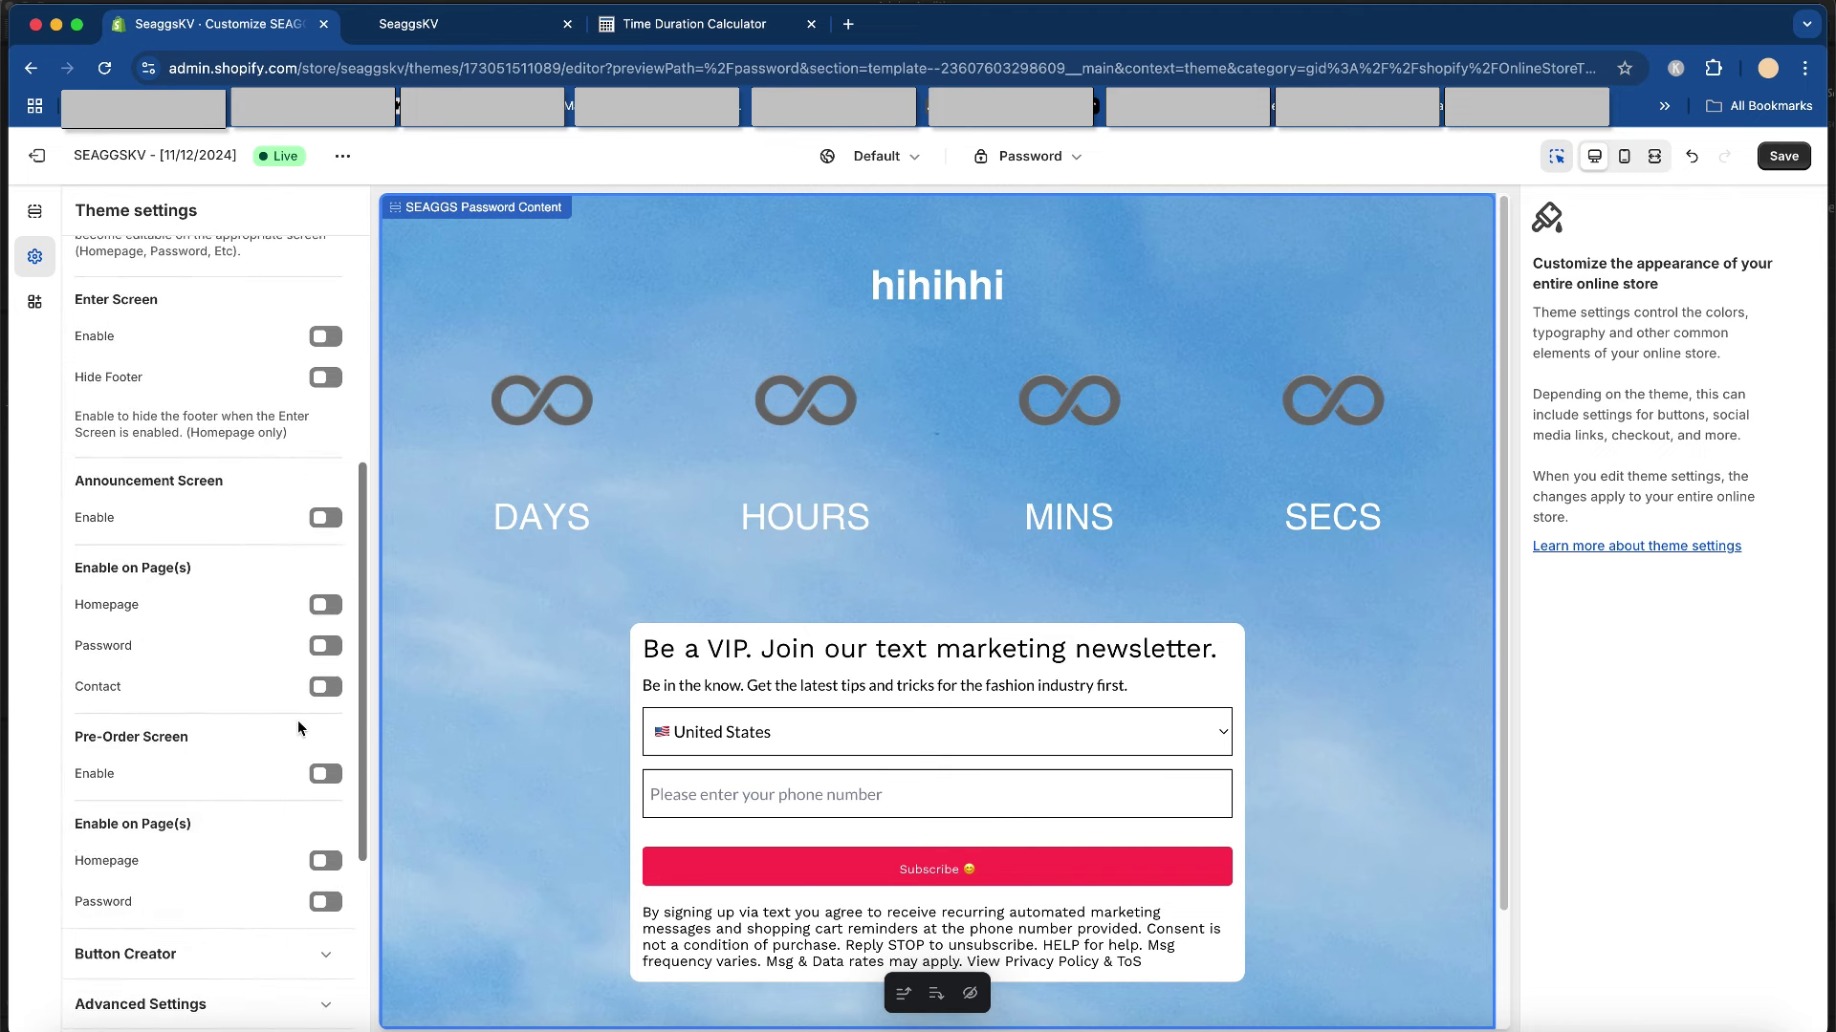
pyautogui.scroll(-3, 227, 737)
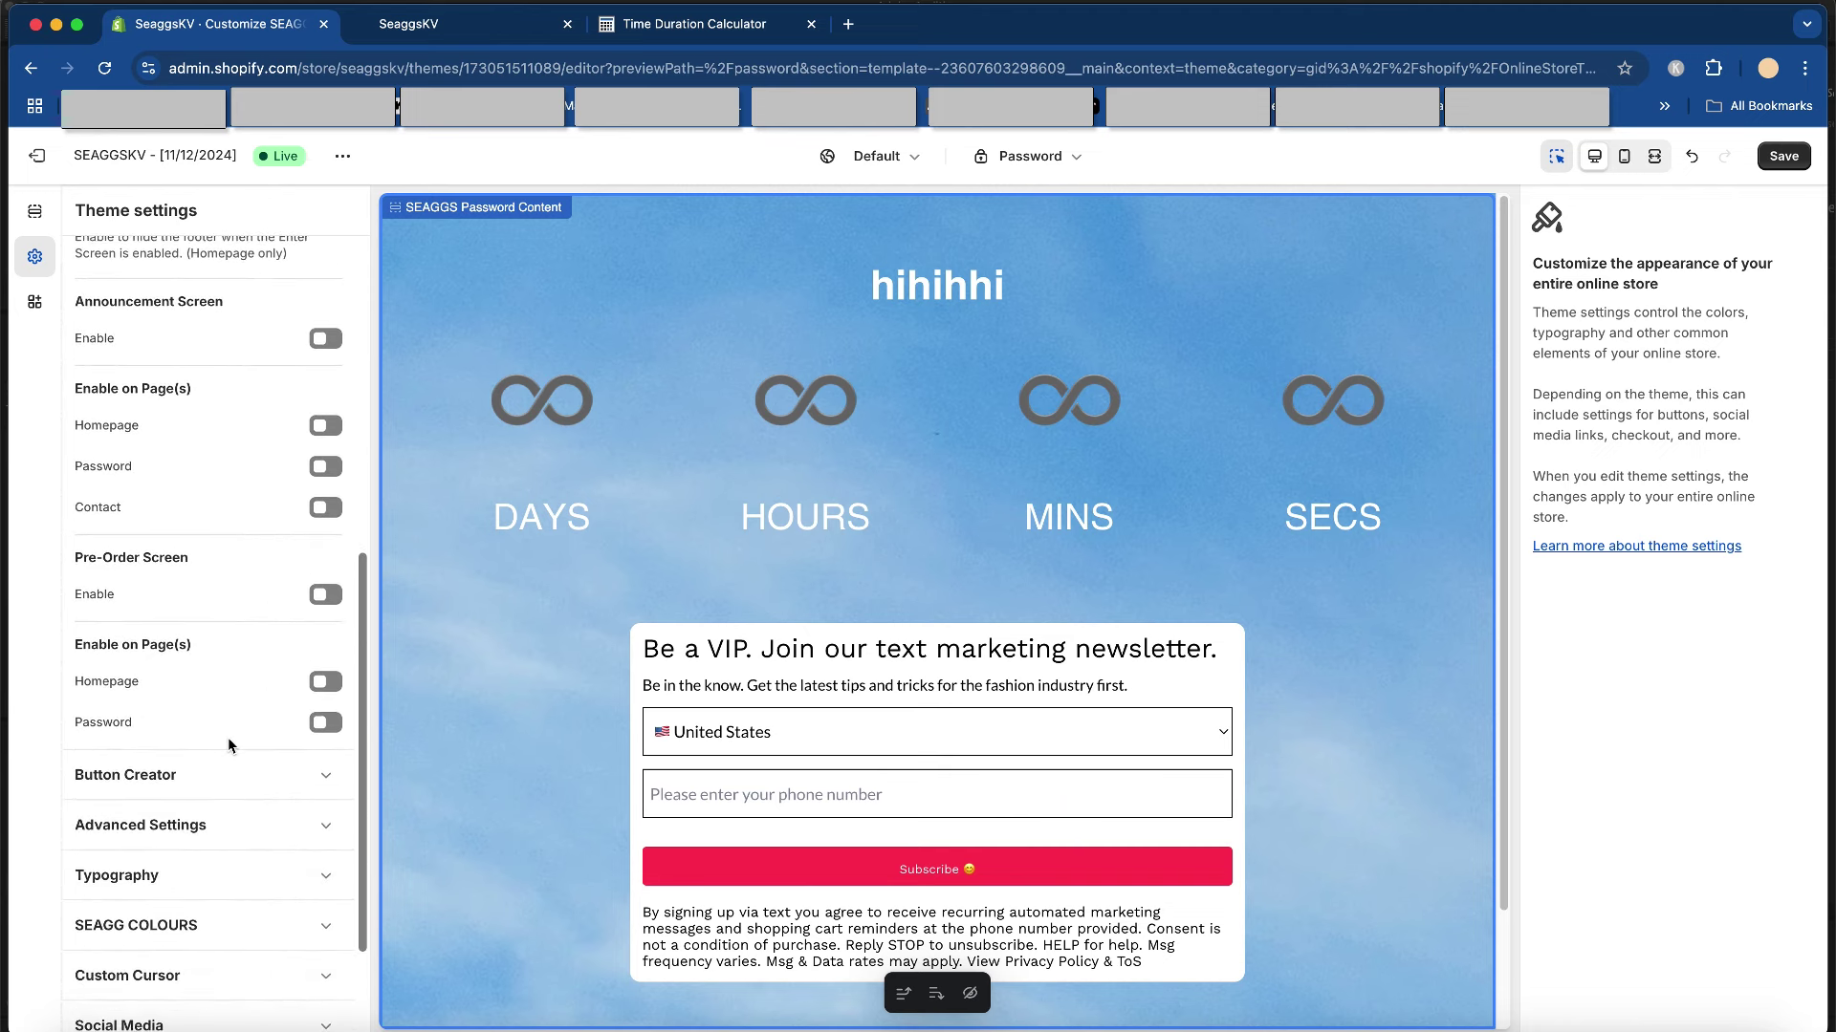
# - Review the Button Creator settings for button font, colors, size and border
pyautogui.click(229, 773)
pyautogui.scroll(-5, 220, 593)
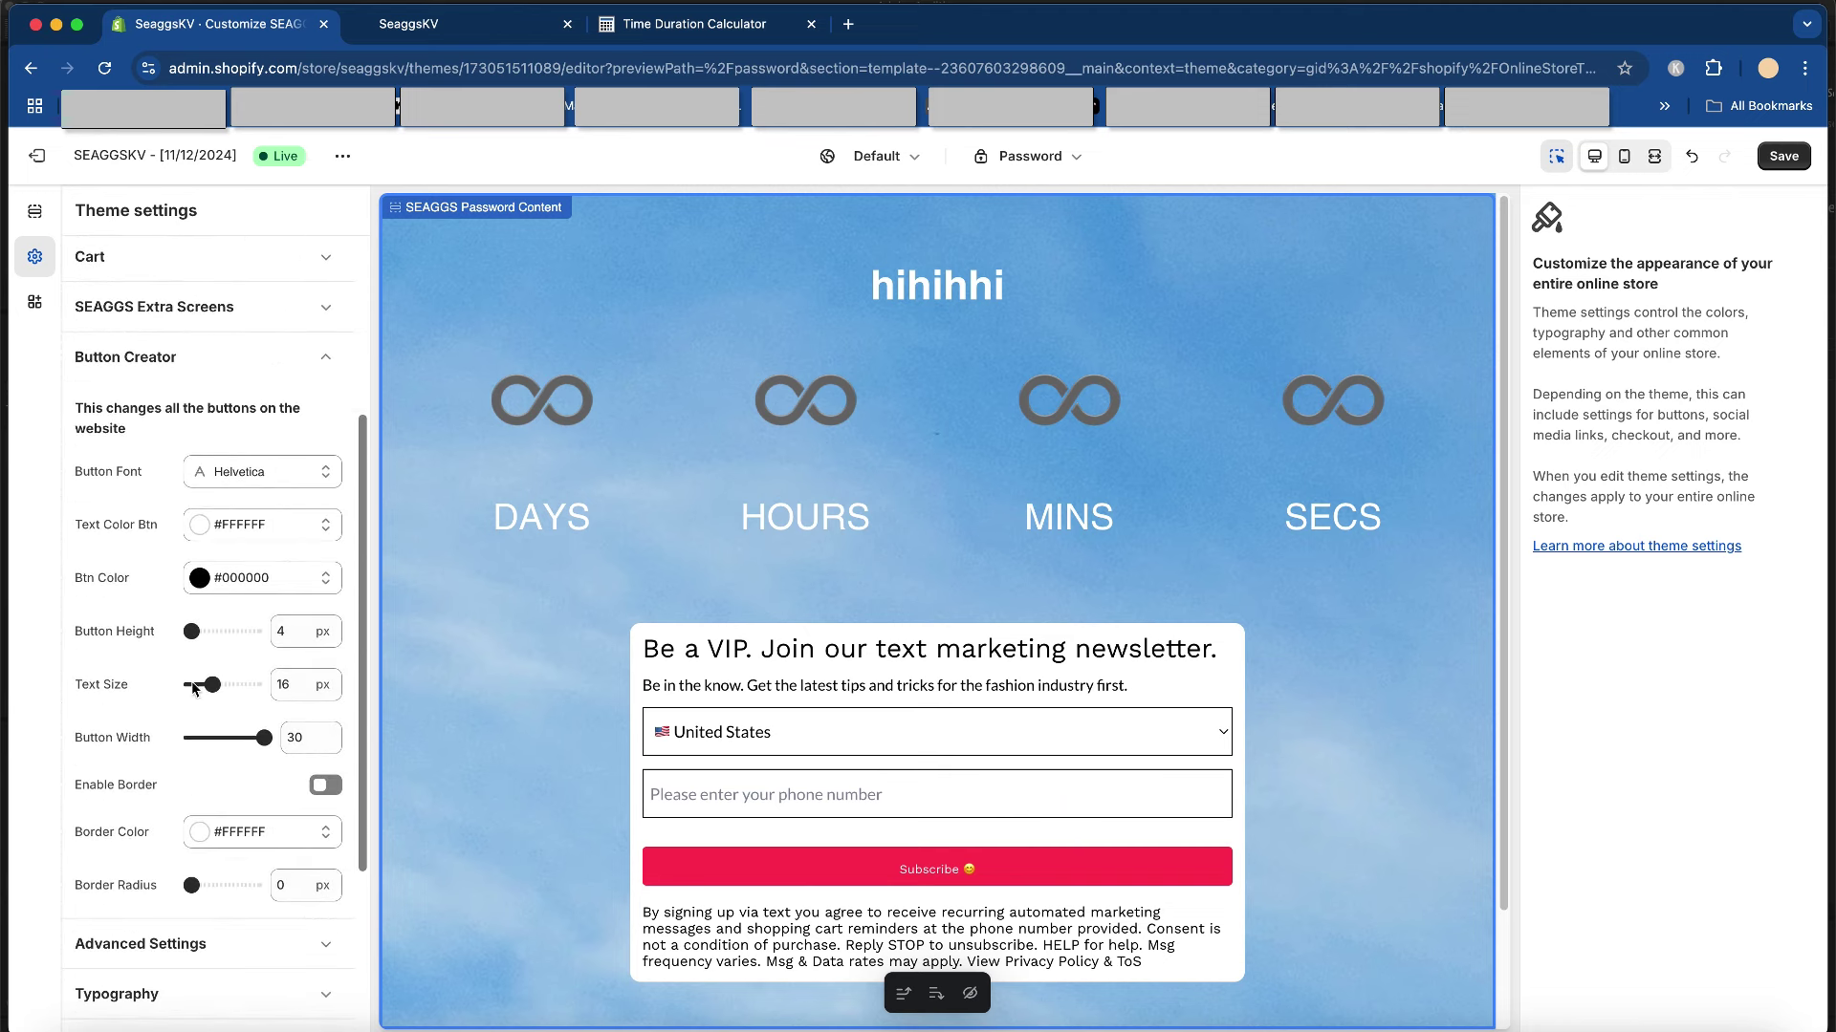
pyautogui.click(321, 361)
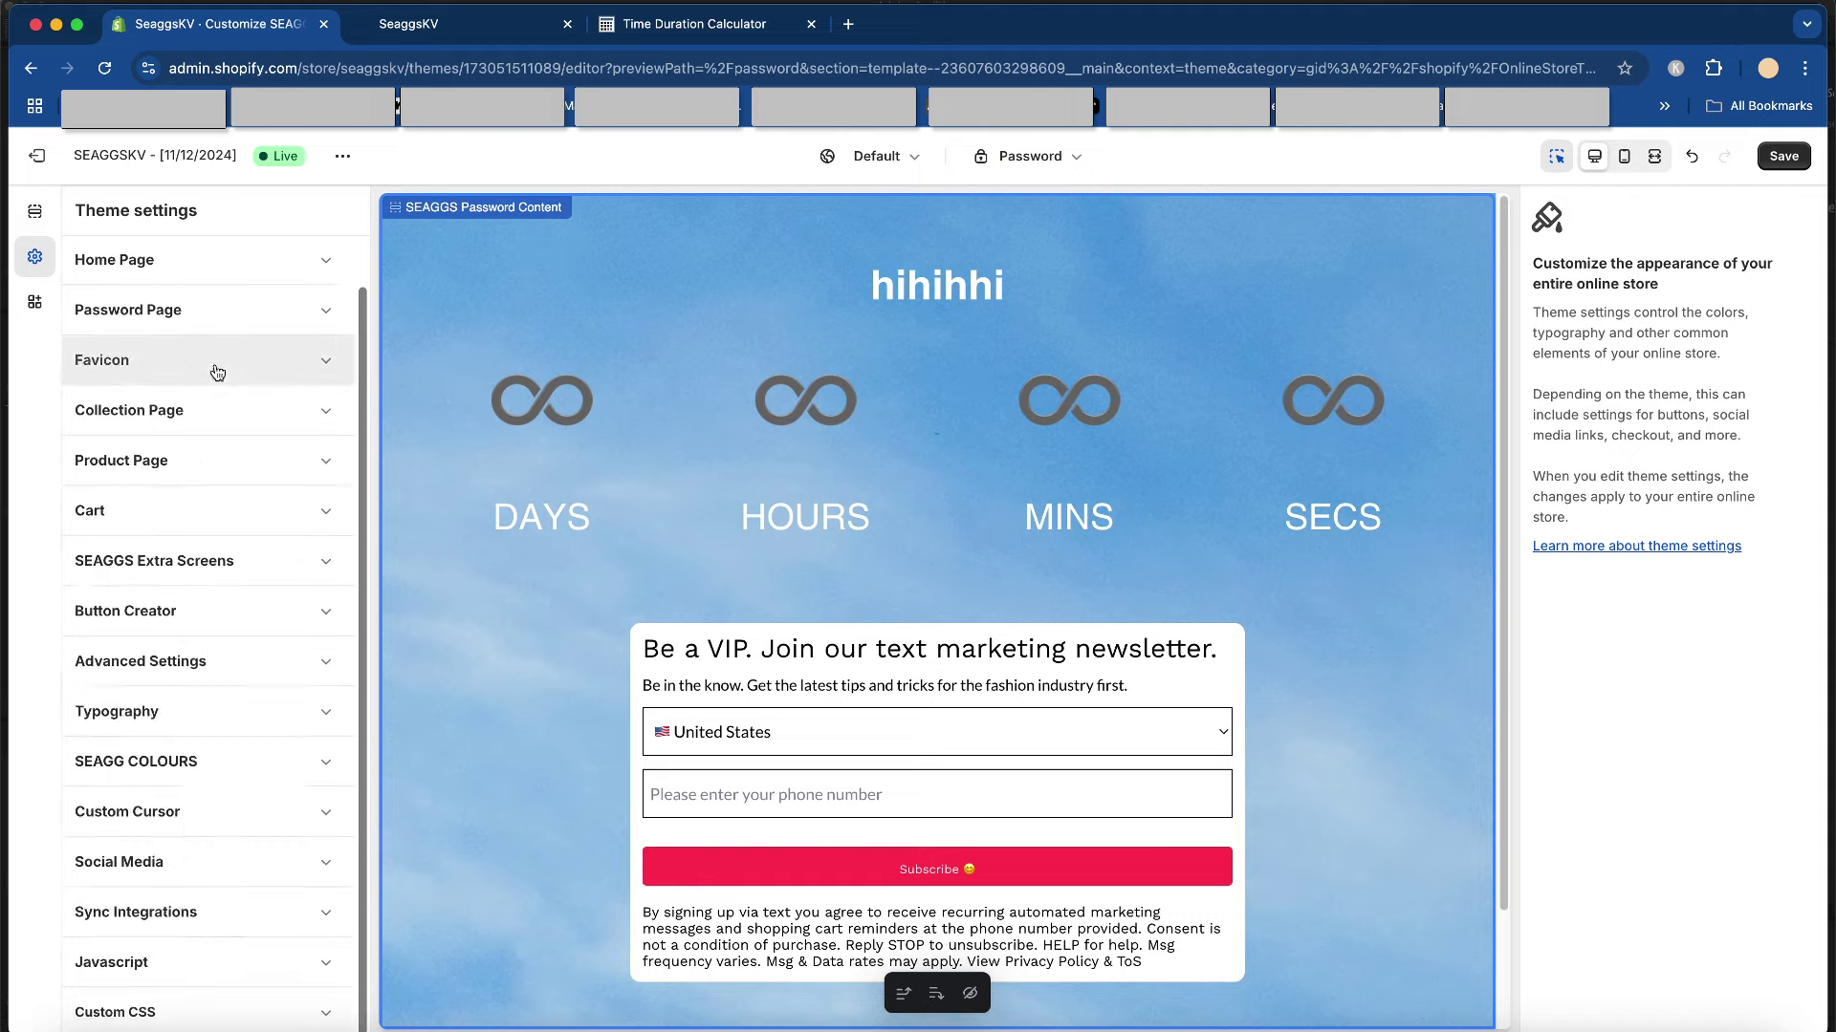
# - Examine the header, transparent header and icon style options in Advanced Settings, keeping the Rounded icon style
pyautogui.click(306, 459)
pyautogui.scroll(-15, 287, 542)
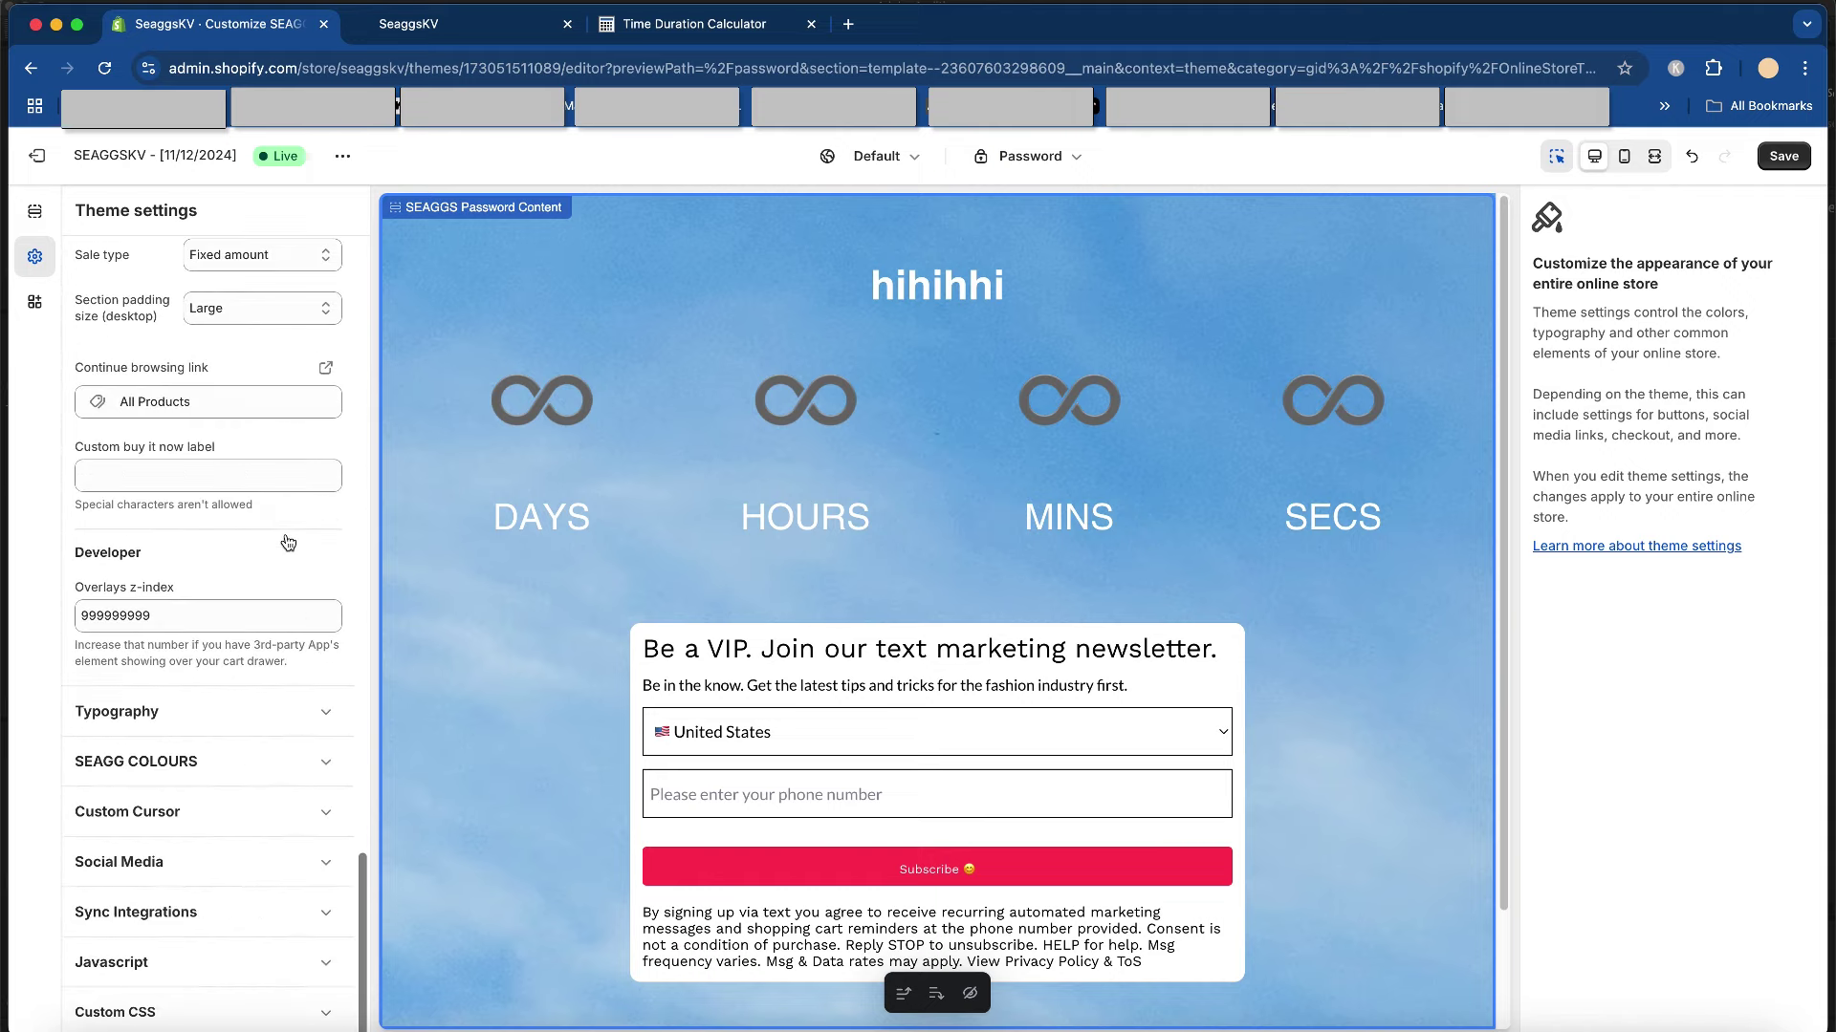
pyautogui.scroll(20, 287, 542)
pyautogui.scroll(-4, 287, 542)
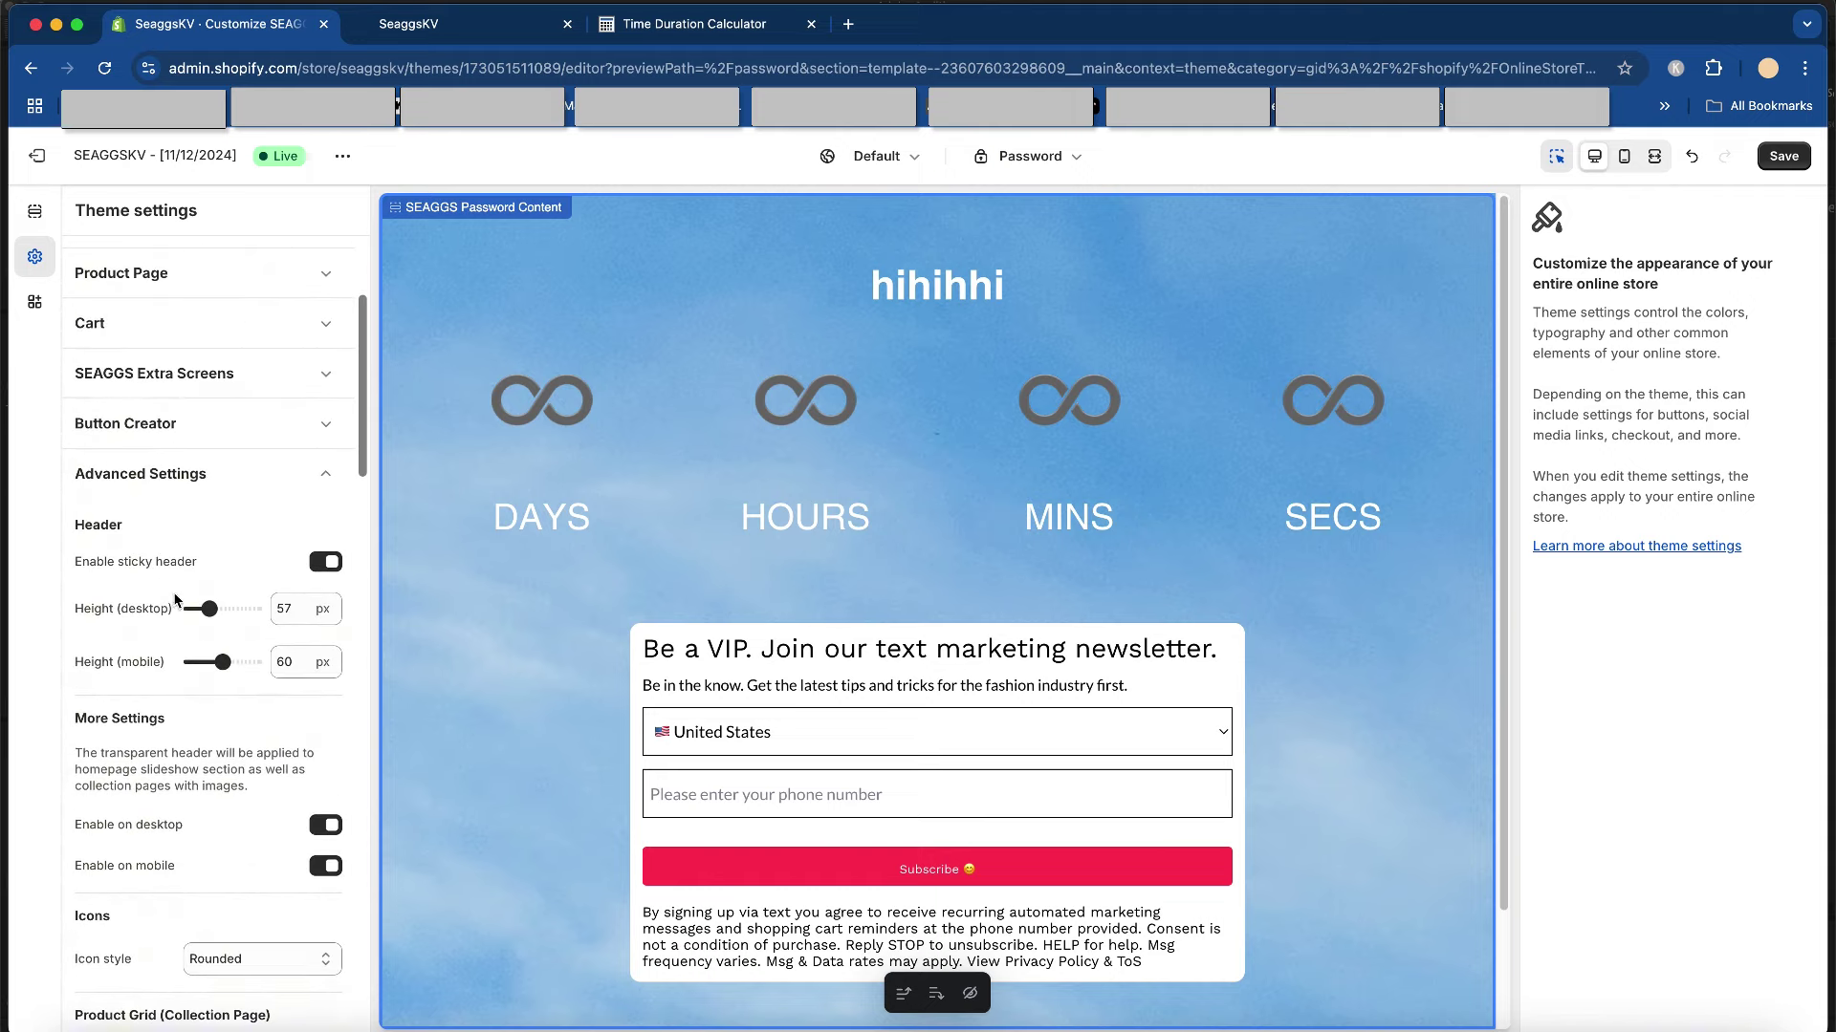
pyautogui.scroll(-4, 239, 612)
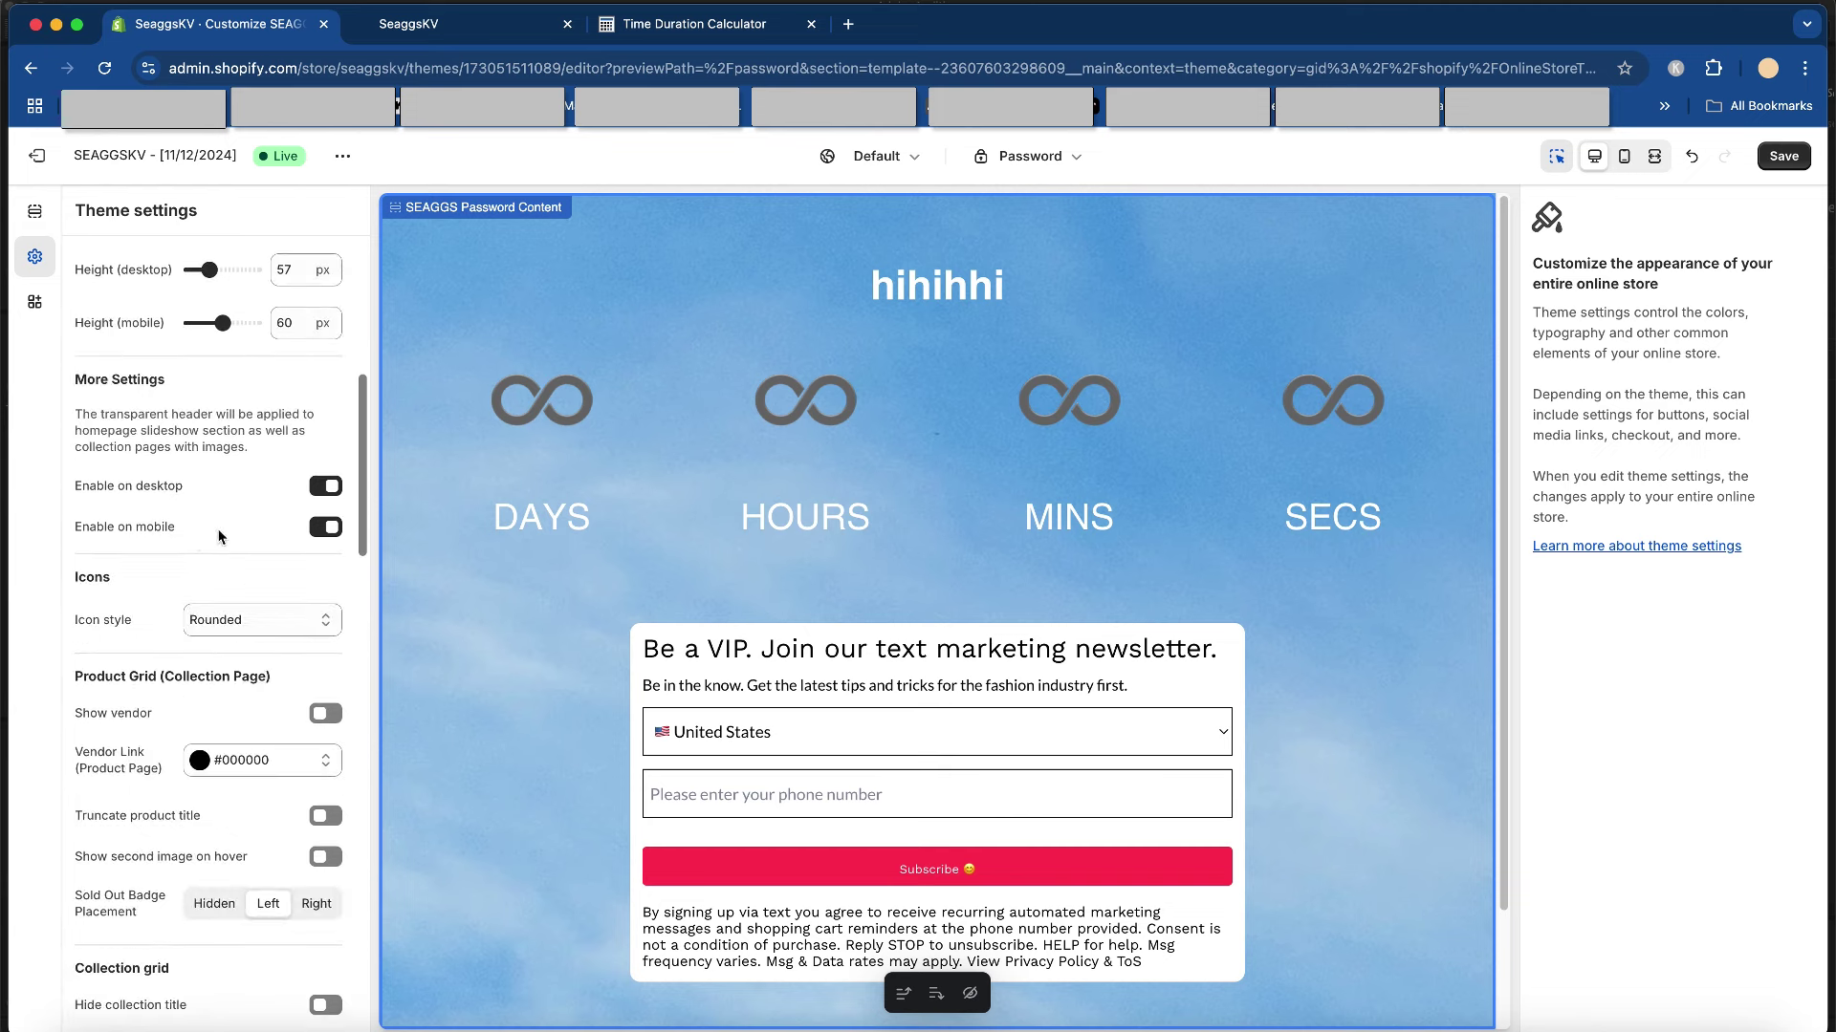
pyautogui.scroll(-4, 279, 630)
pyautogui.click(312, 429)
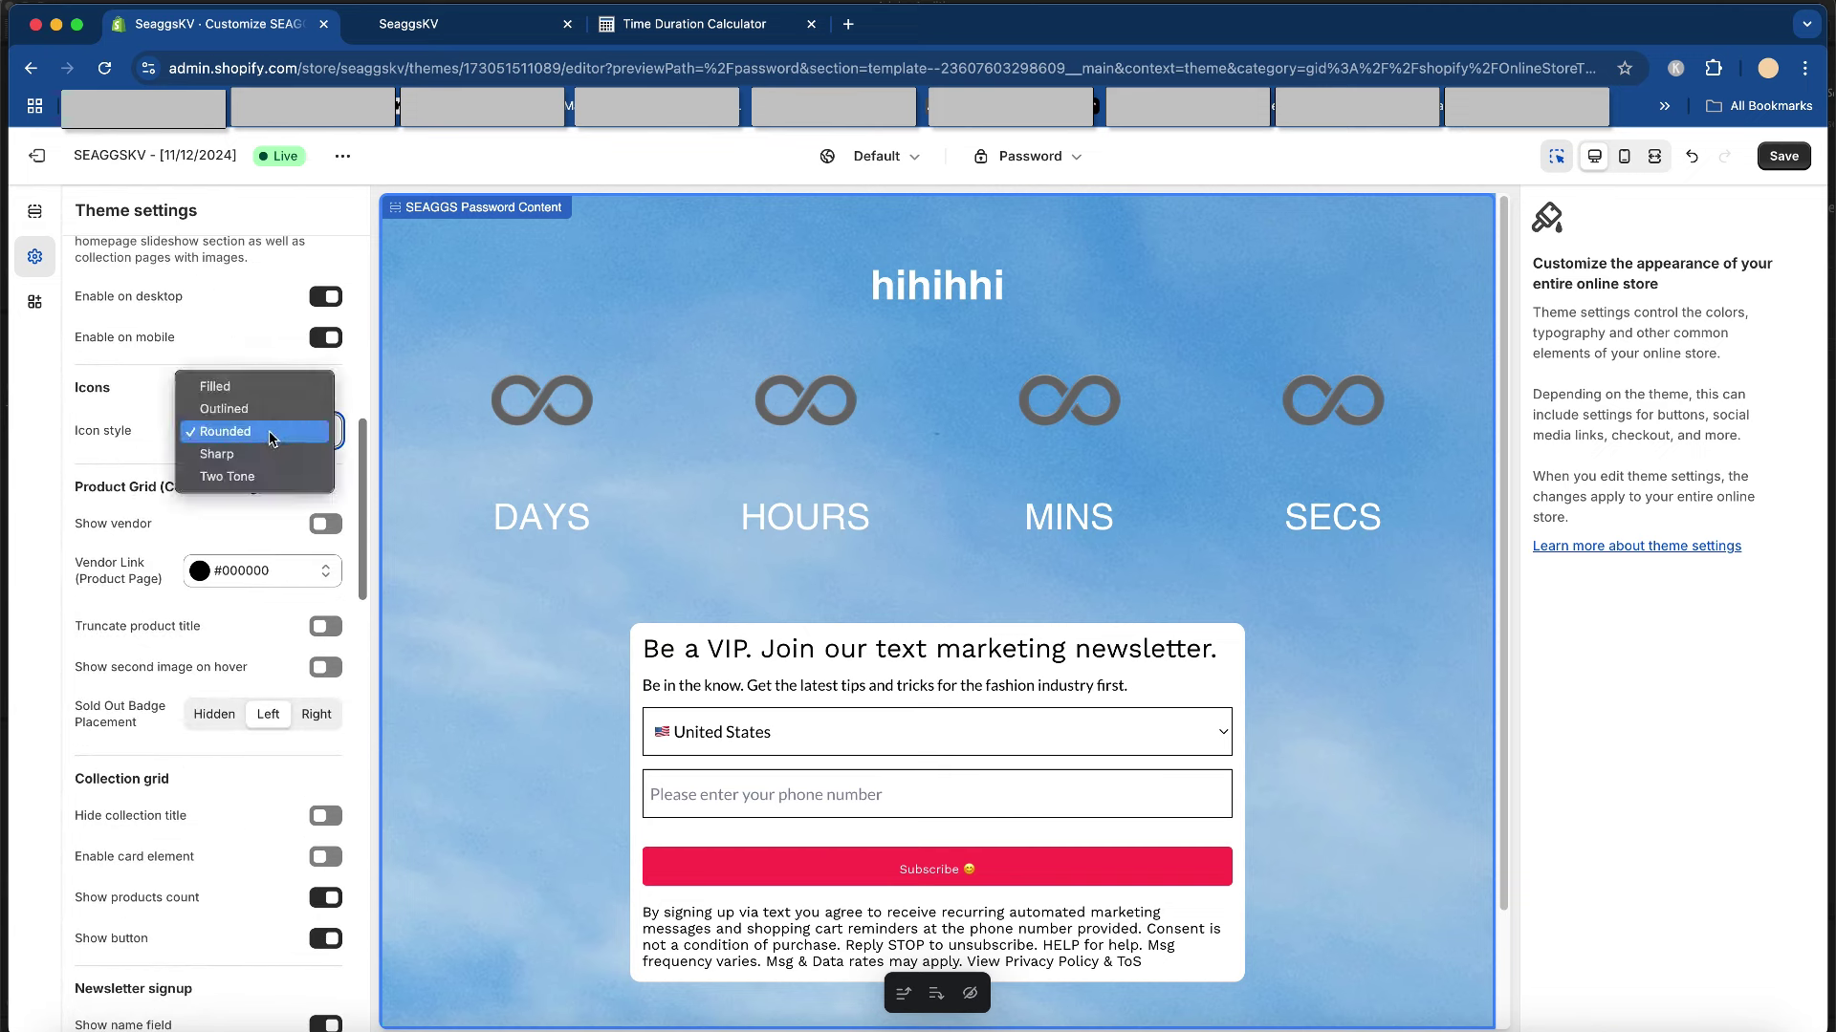
pyautogui.click(155, 414)
# - Review the remaining Advanced Settings, from the collection grid through borders, page and general options to the Overlays z-index
pyautogui.scroll(-10, 266, 628)
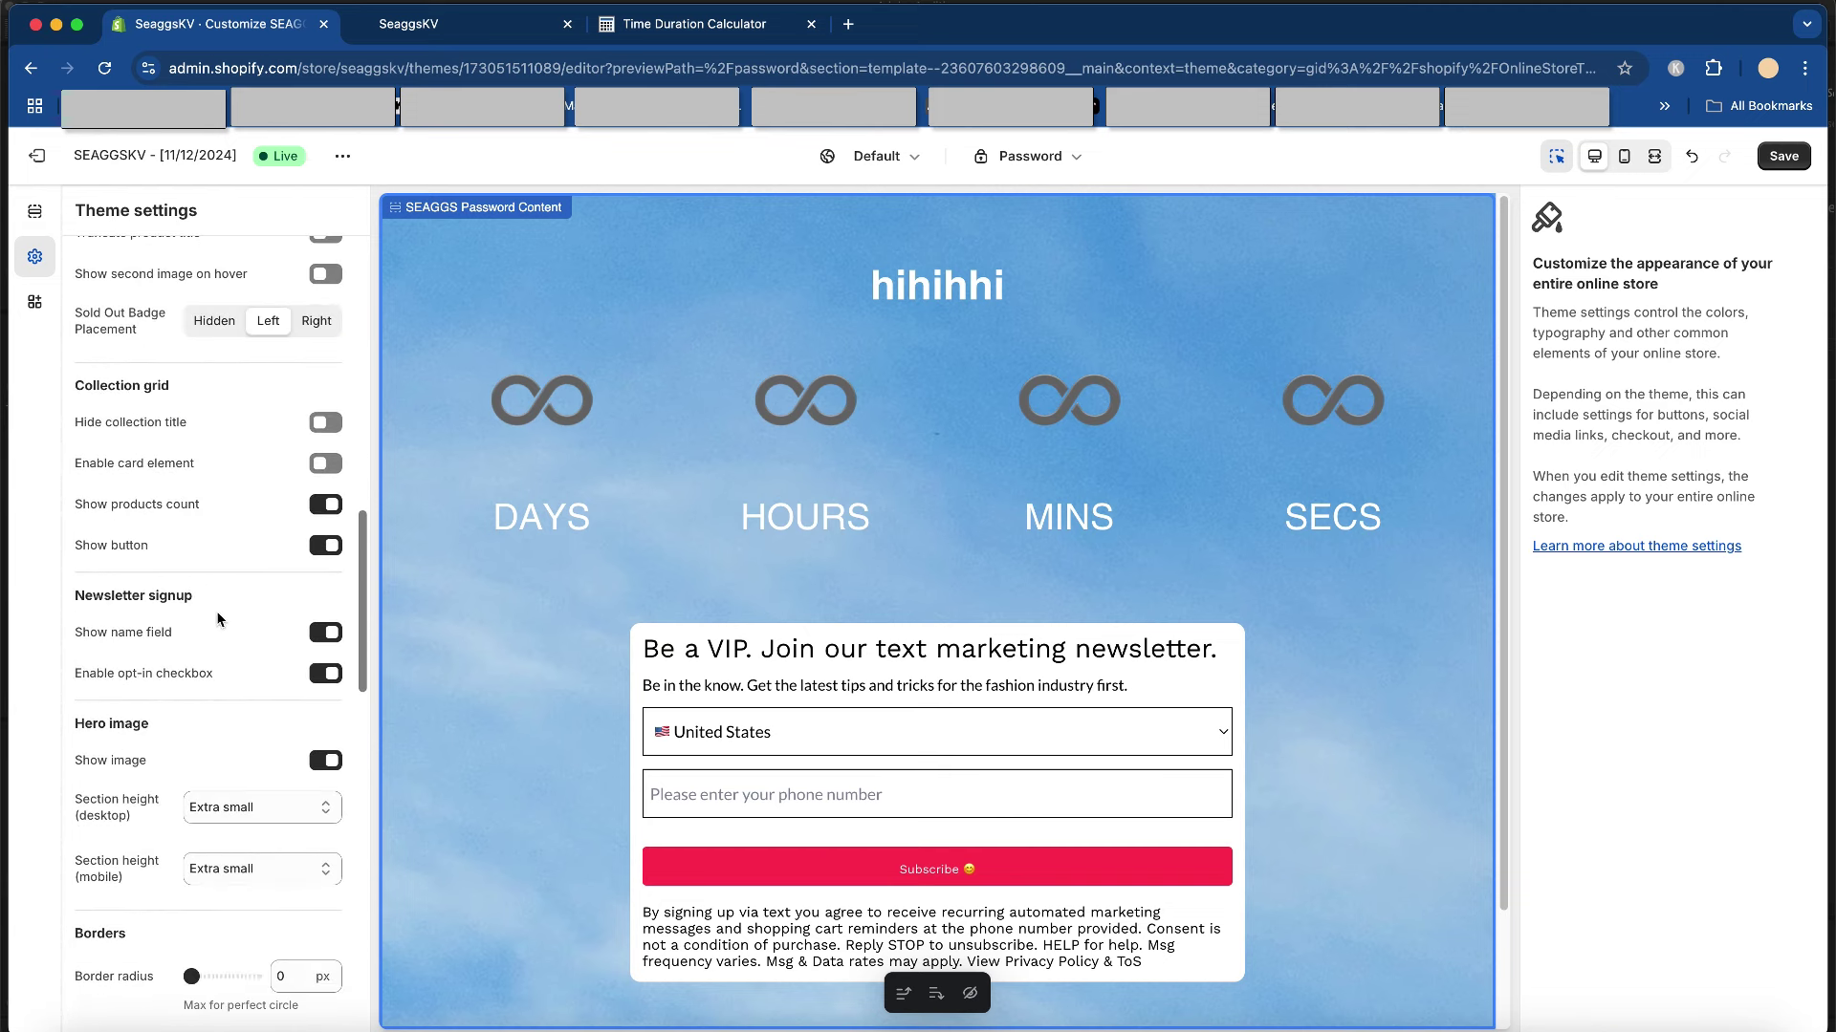
pyautogui.scroll(-7, 278, 606)
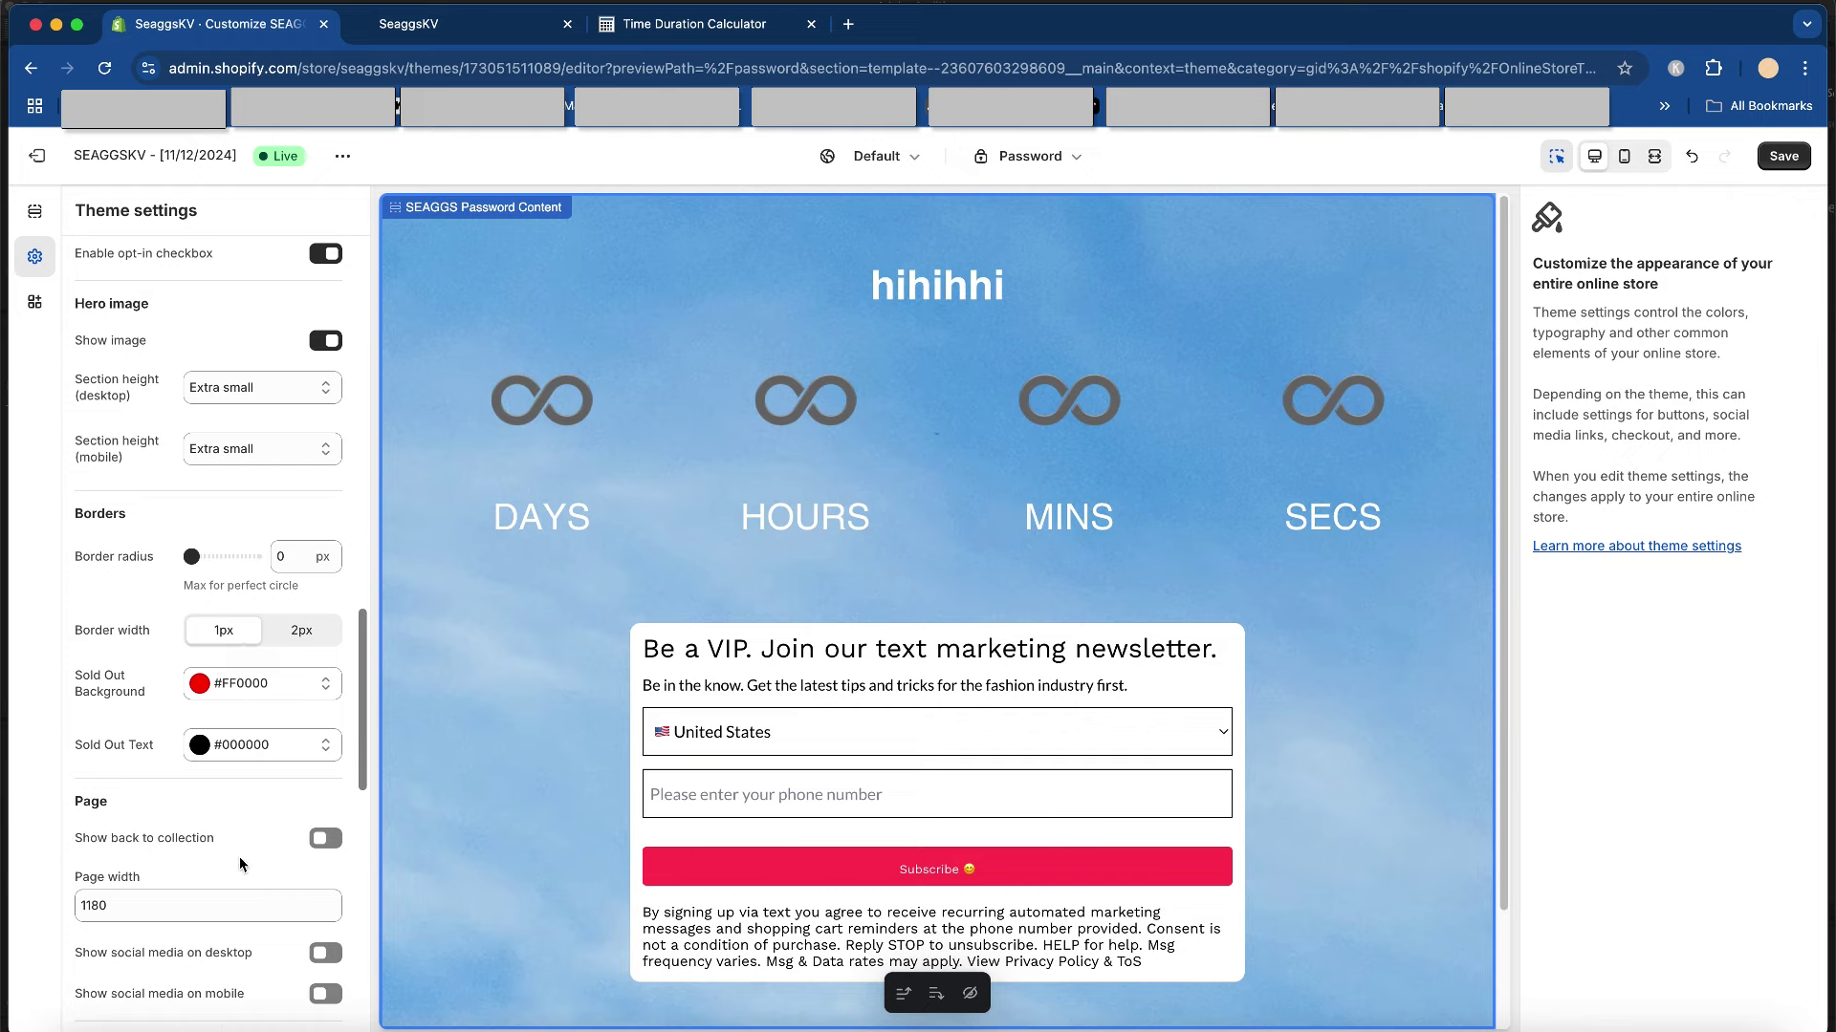
pyautogui.scroll(-8, 239, 857)
pyautogui.scroll(-8, 213, 382)
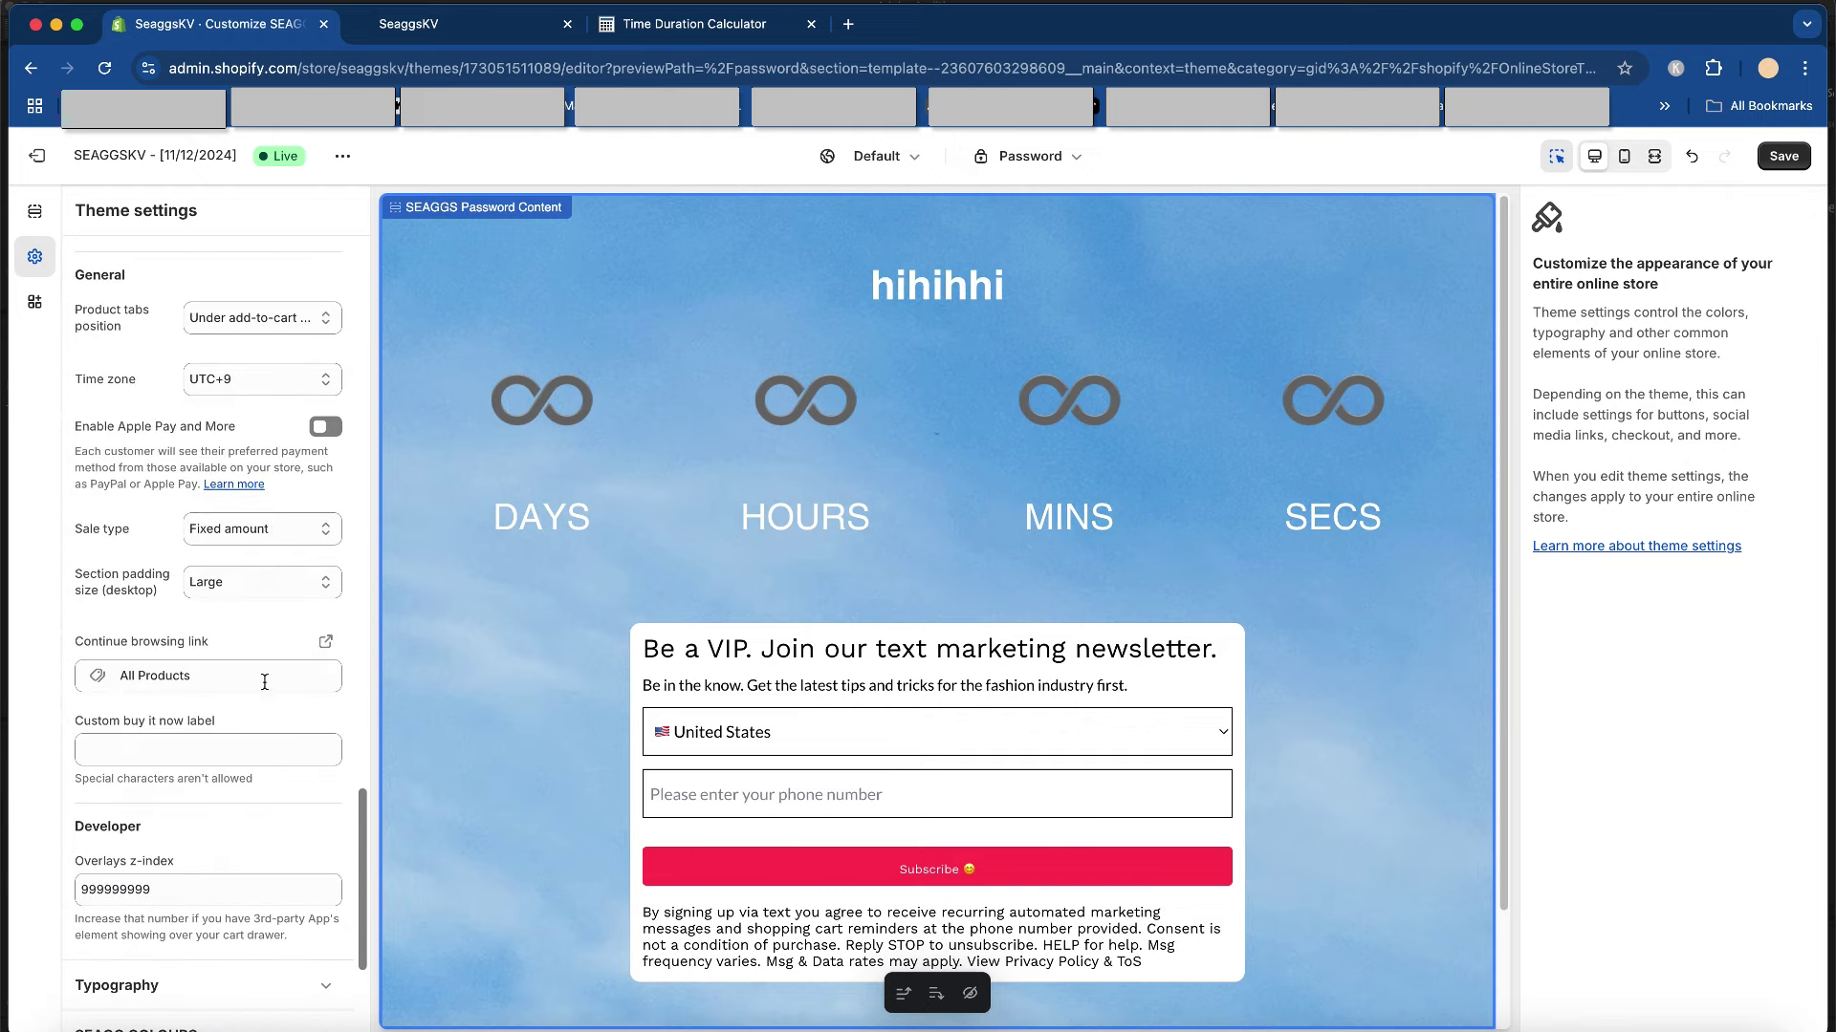
pyautogui.scroll(-6, 249, 626)
pyautogui.doubleClick(248, 626)
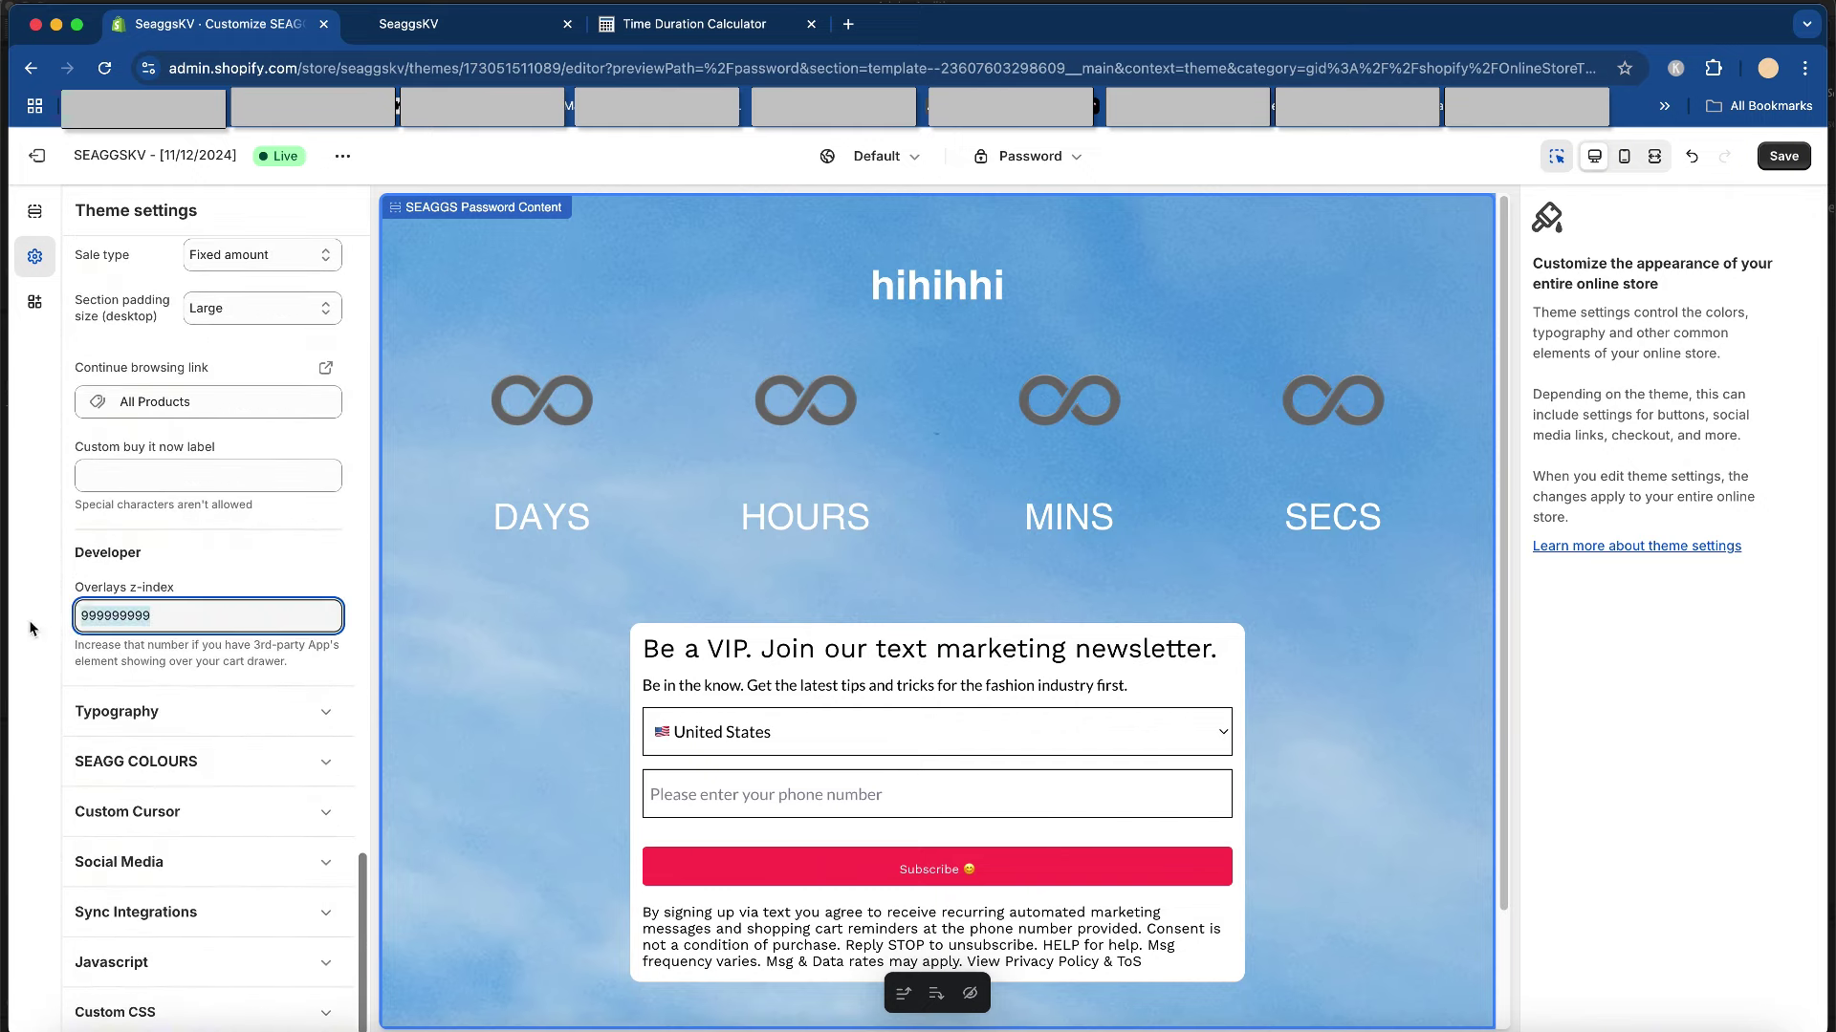
pyautogui.click(231, 546)
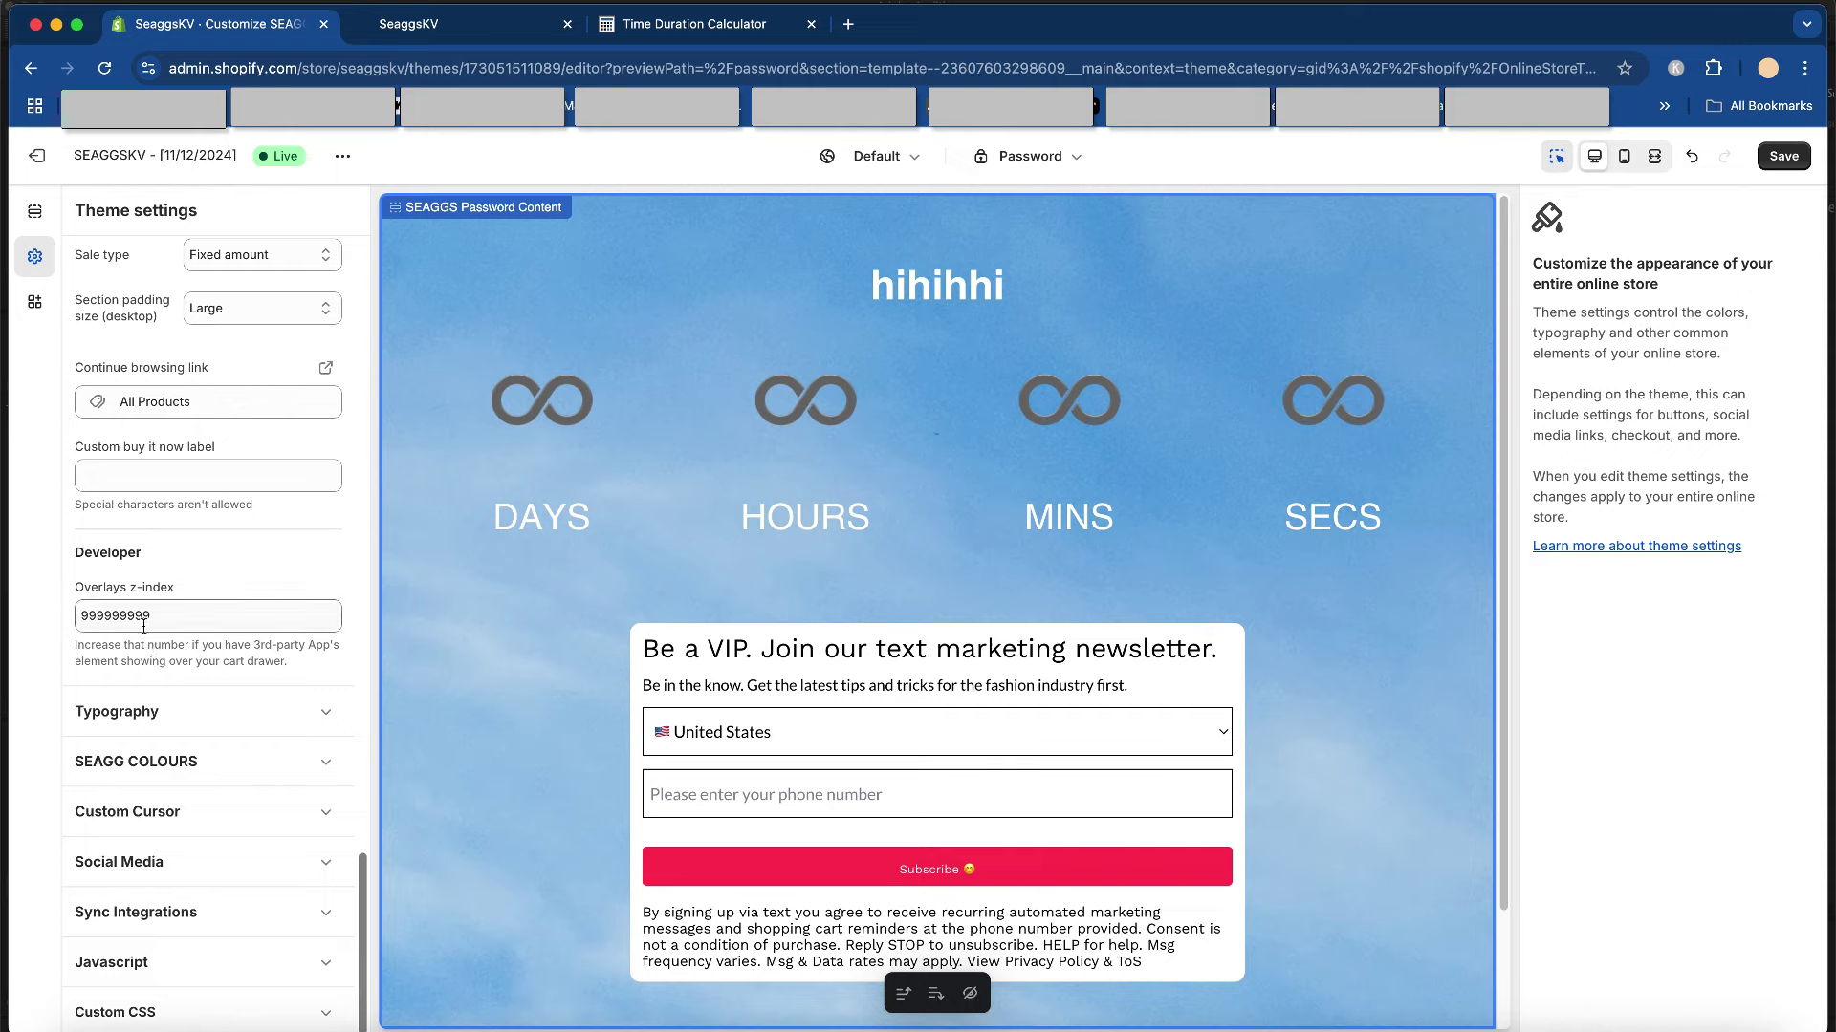
# - Review the Typography settings and browse the fonts available for the navbar links without choosing one
pyautogui.click(191, 711)
pyautogui.scroll(1, 267, 484)
pyautogui.scroll(-2, 267, 483)
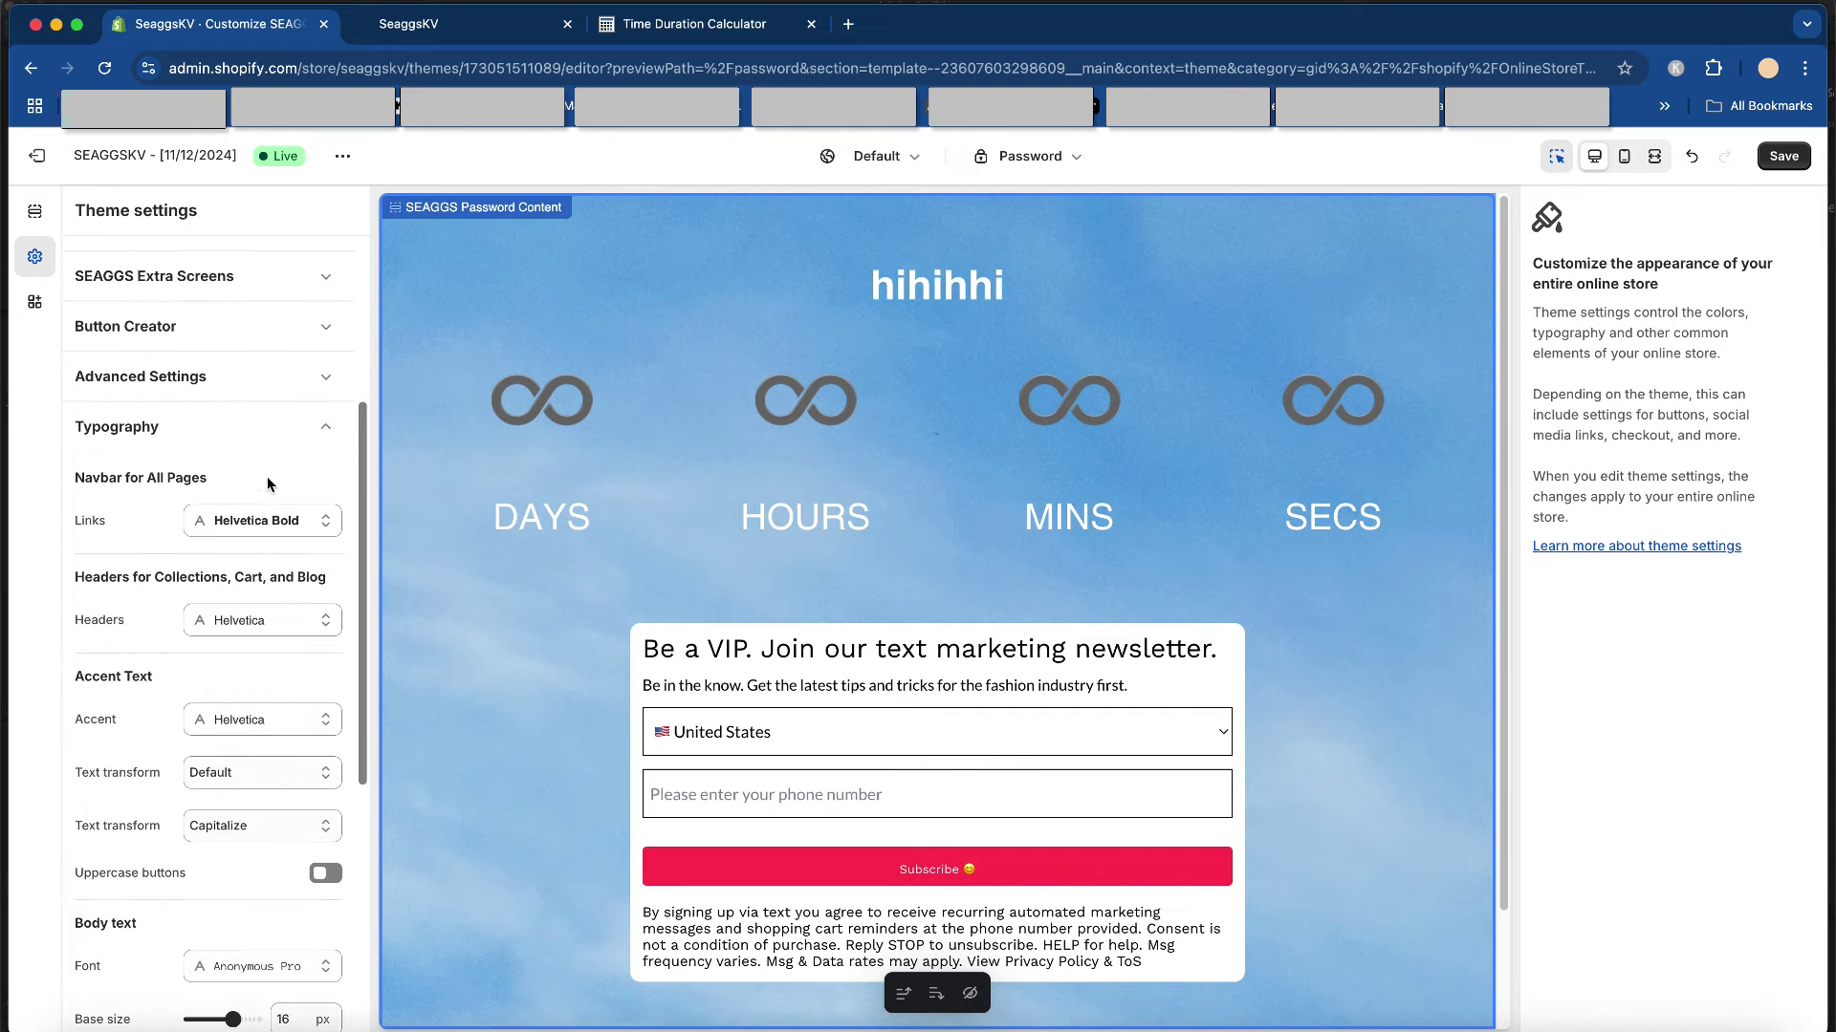
pyautogui.scroll(-3, 306, 498)
pyautogui.click(284, 335)
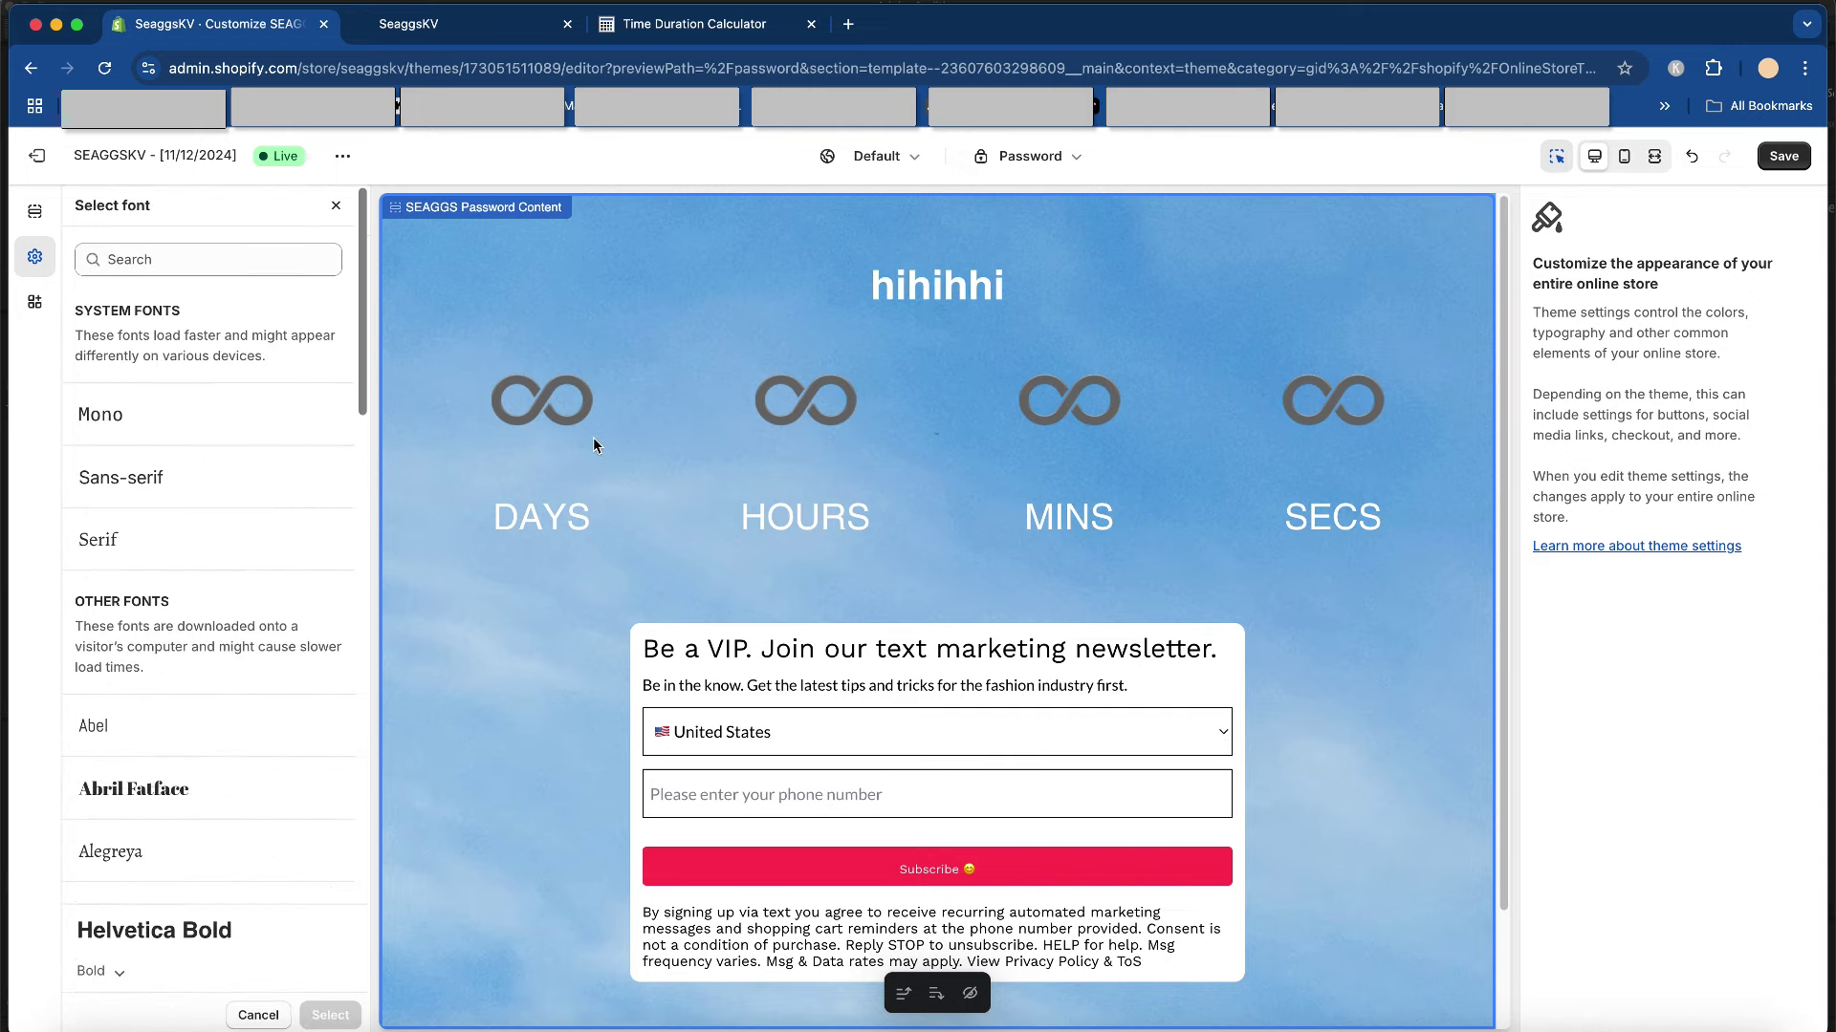
pyautogui.scroll(-15, 274, 513)
pyautogui.scroll(15, 274, 513)
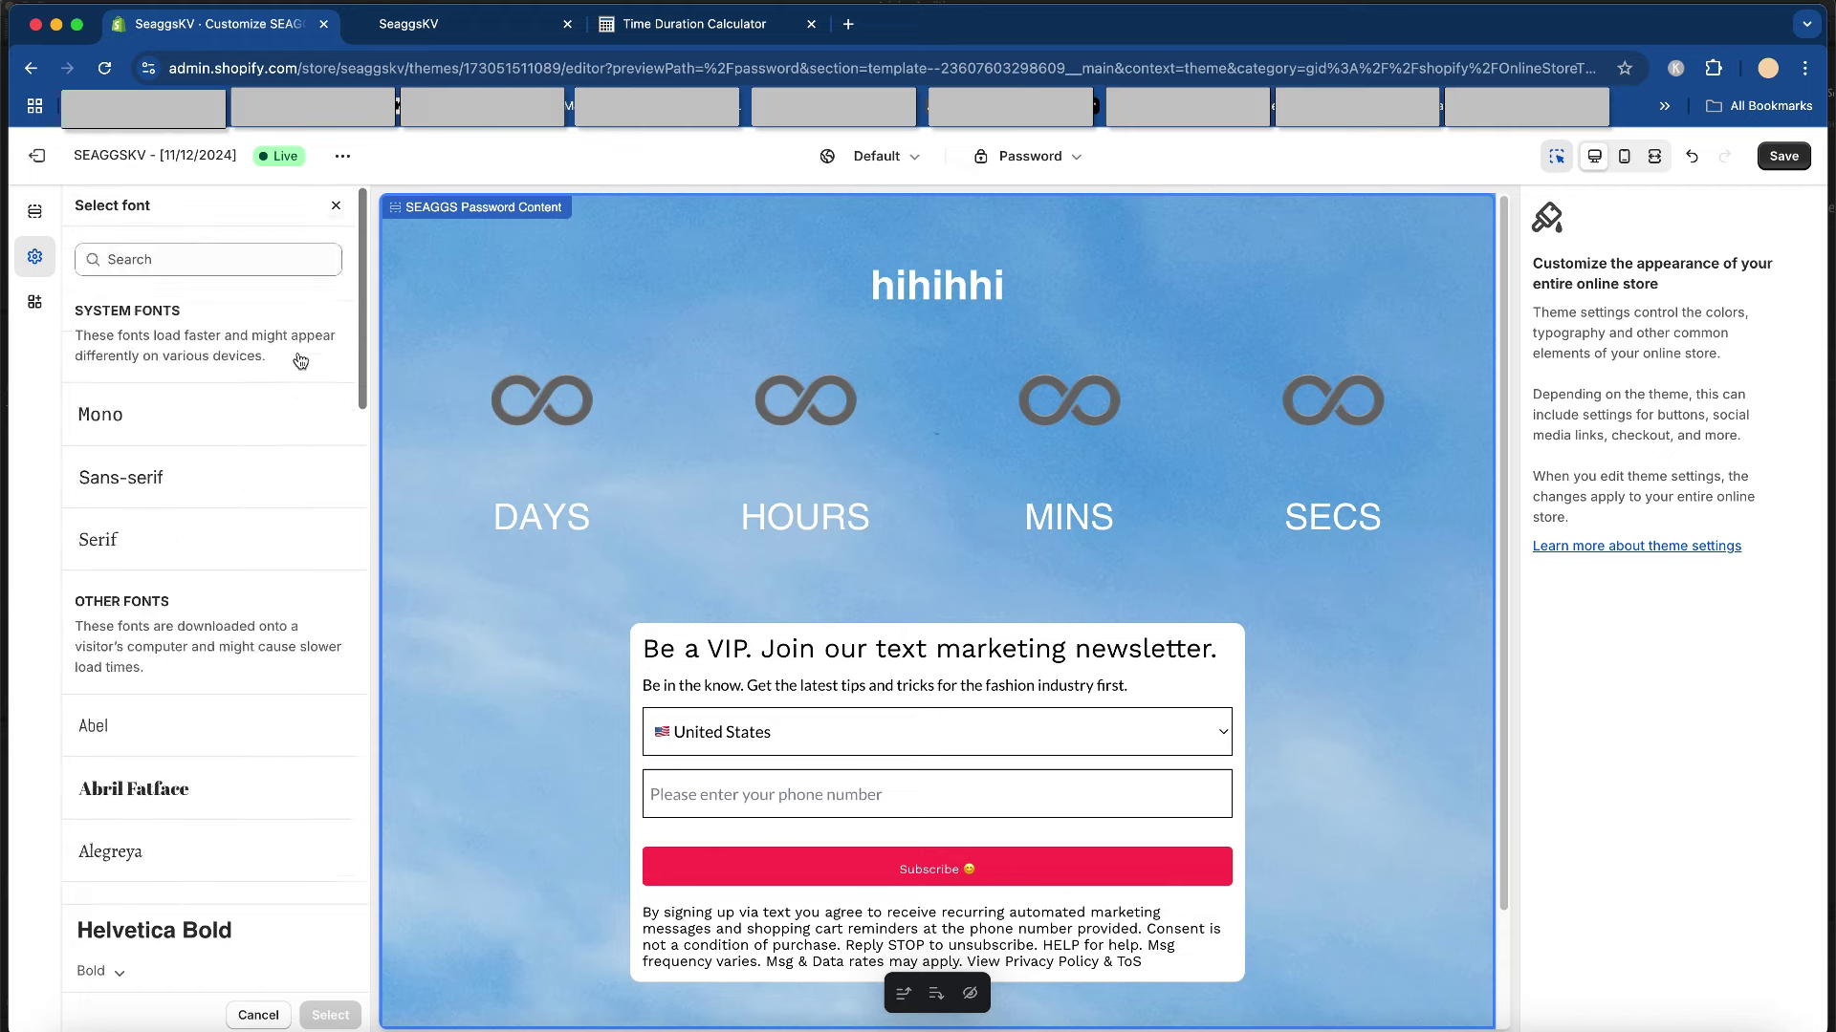
pyautogui.click(335, 206)
# - Look through the SEAGG COLOURS settings for the notch, navbar links by page, drawer, enter screen, pre-order and footer
pyautogui.scroll(-8, 279, 566)
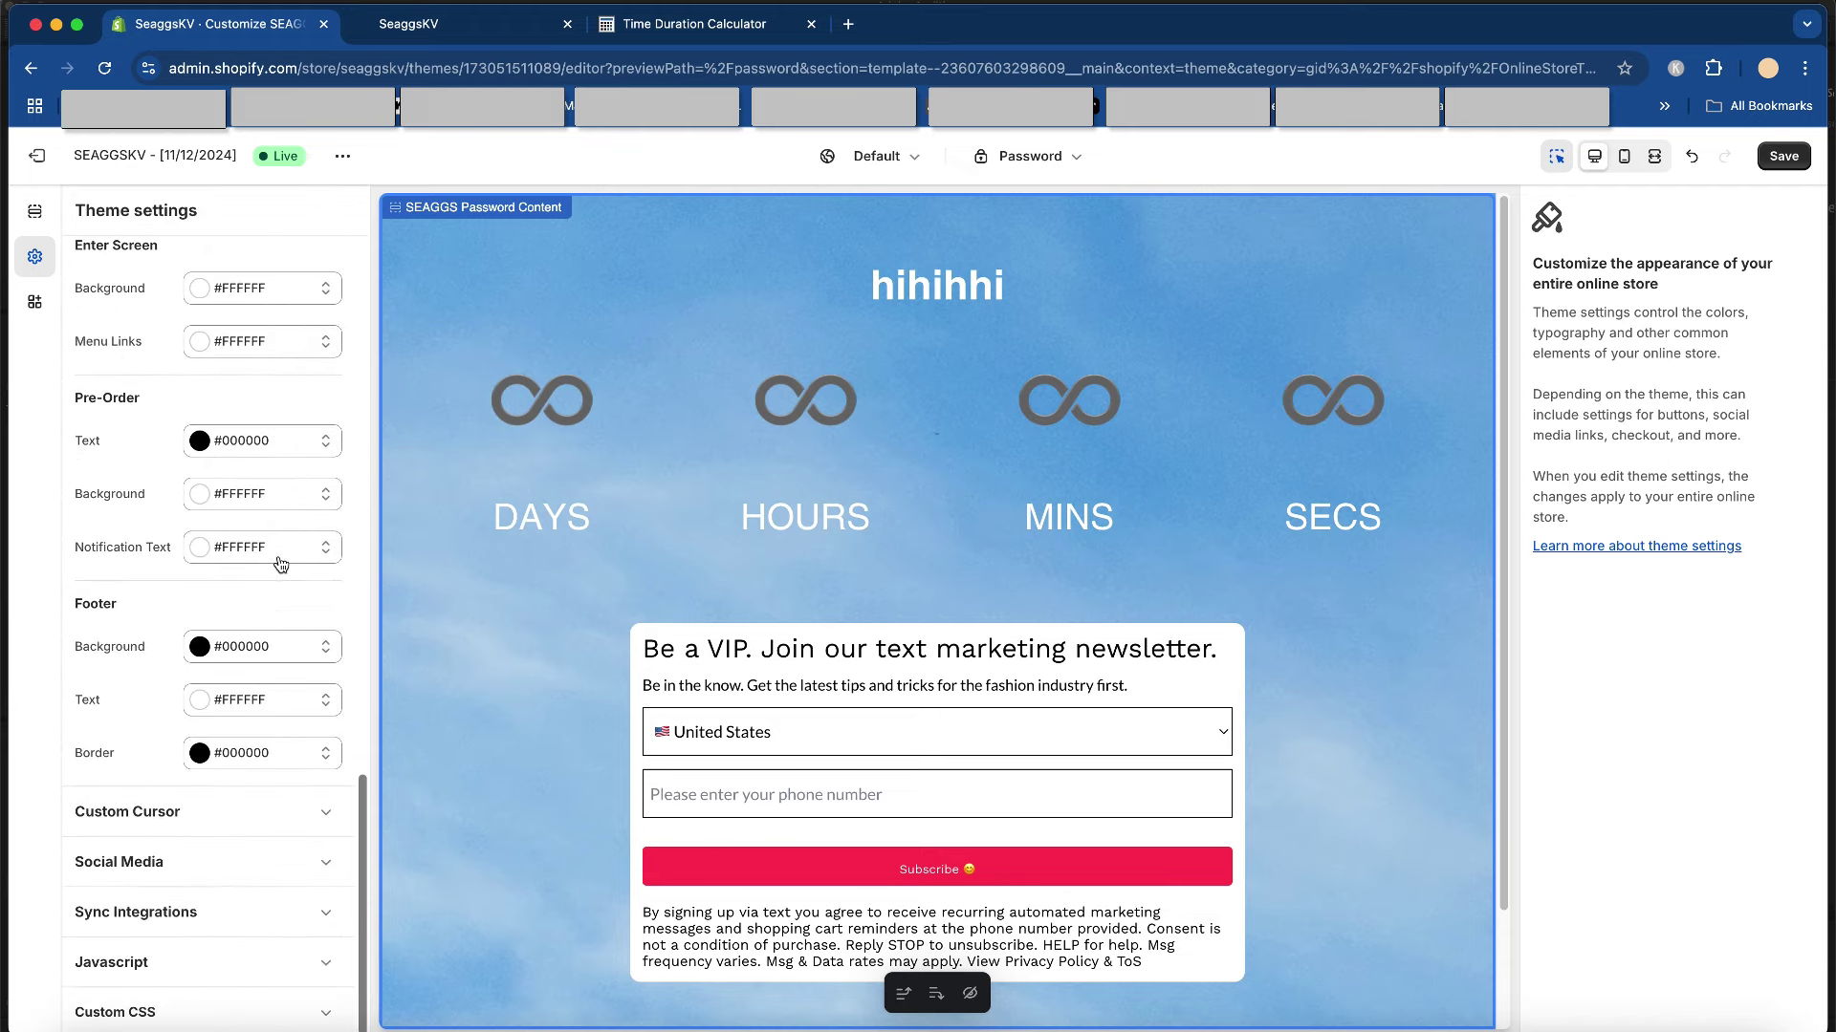
pyautogui.scroll(9, 280, 564)
pyautogui.scroll(5, 280, 564)
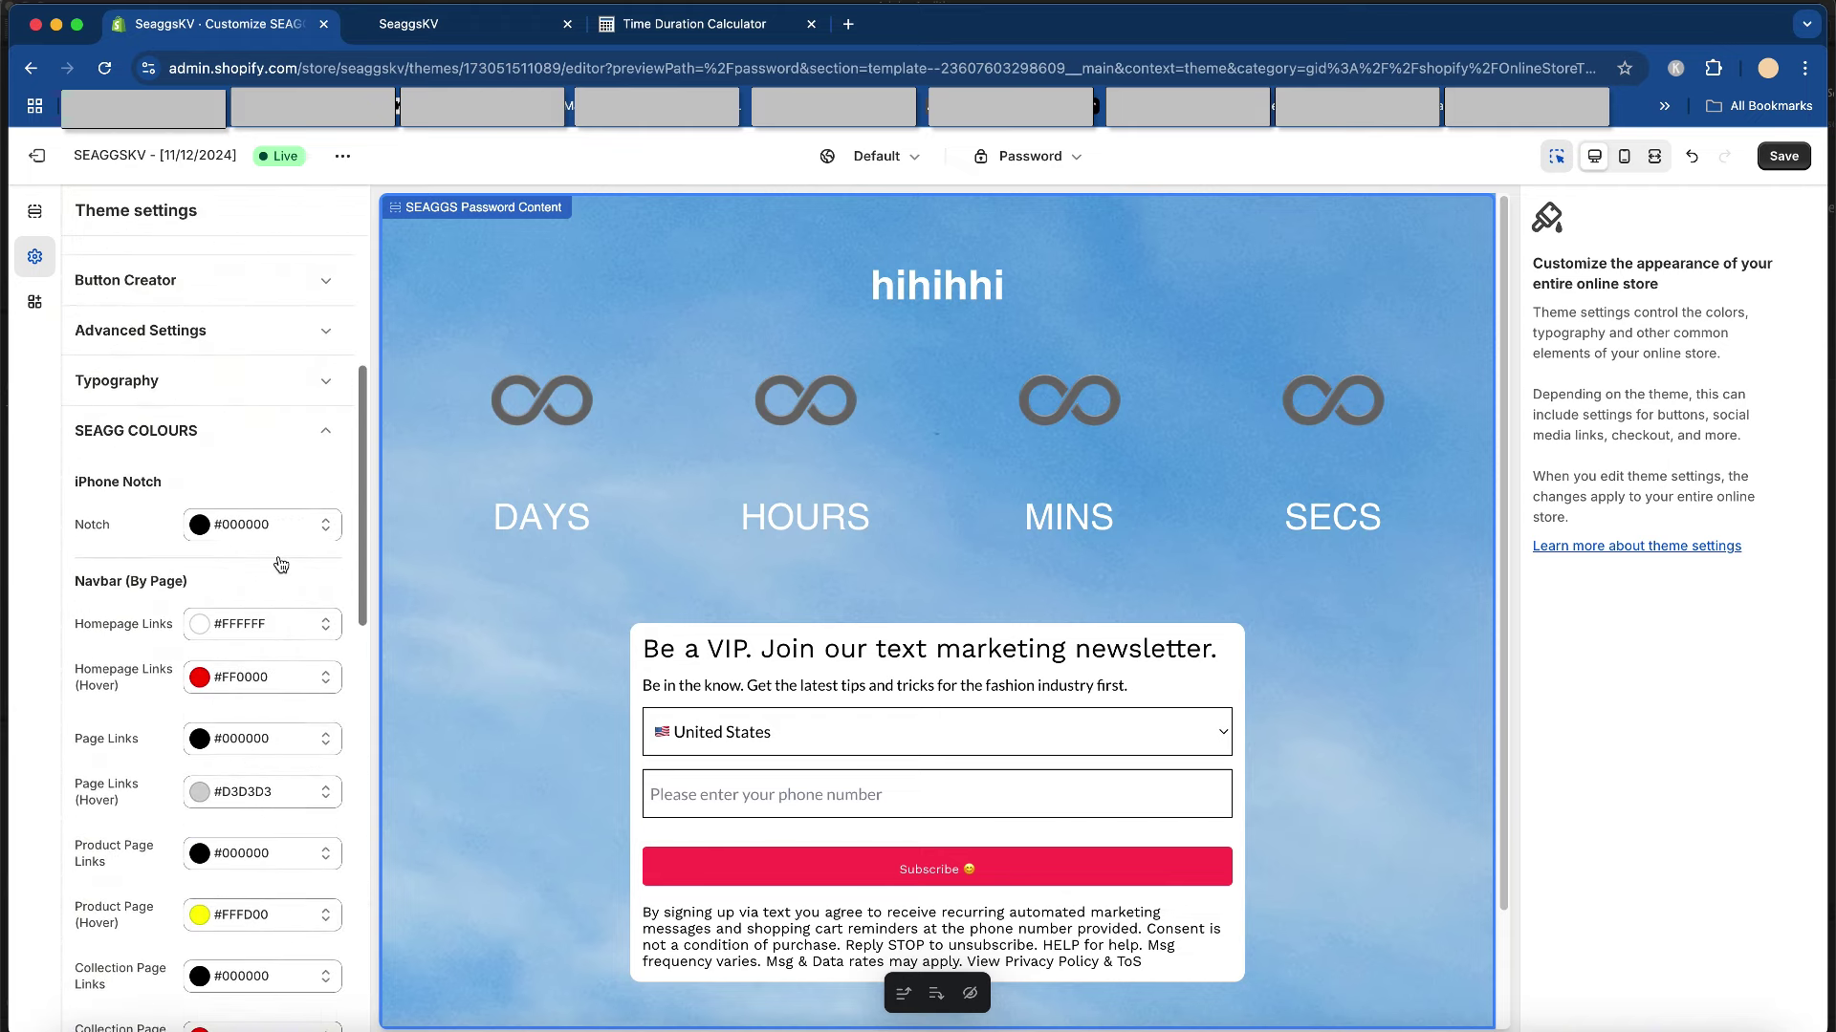
pyautogui.scroll(2, 281, 565)
pyautogui.scroll(-8, 280, 564)
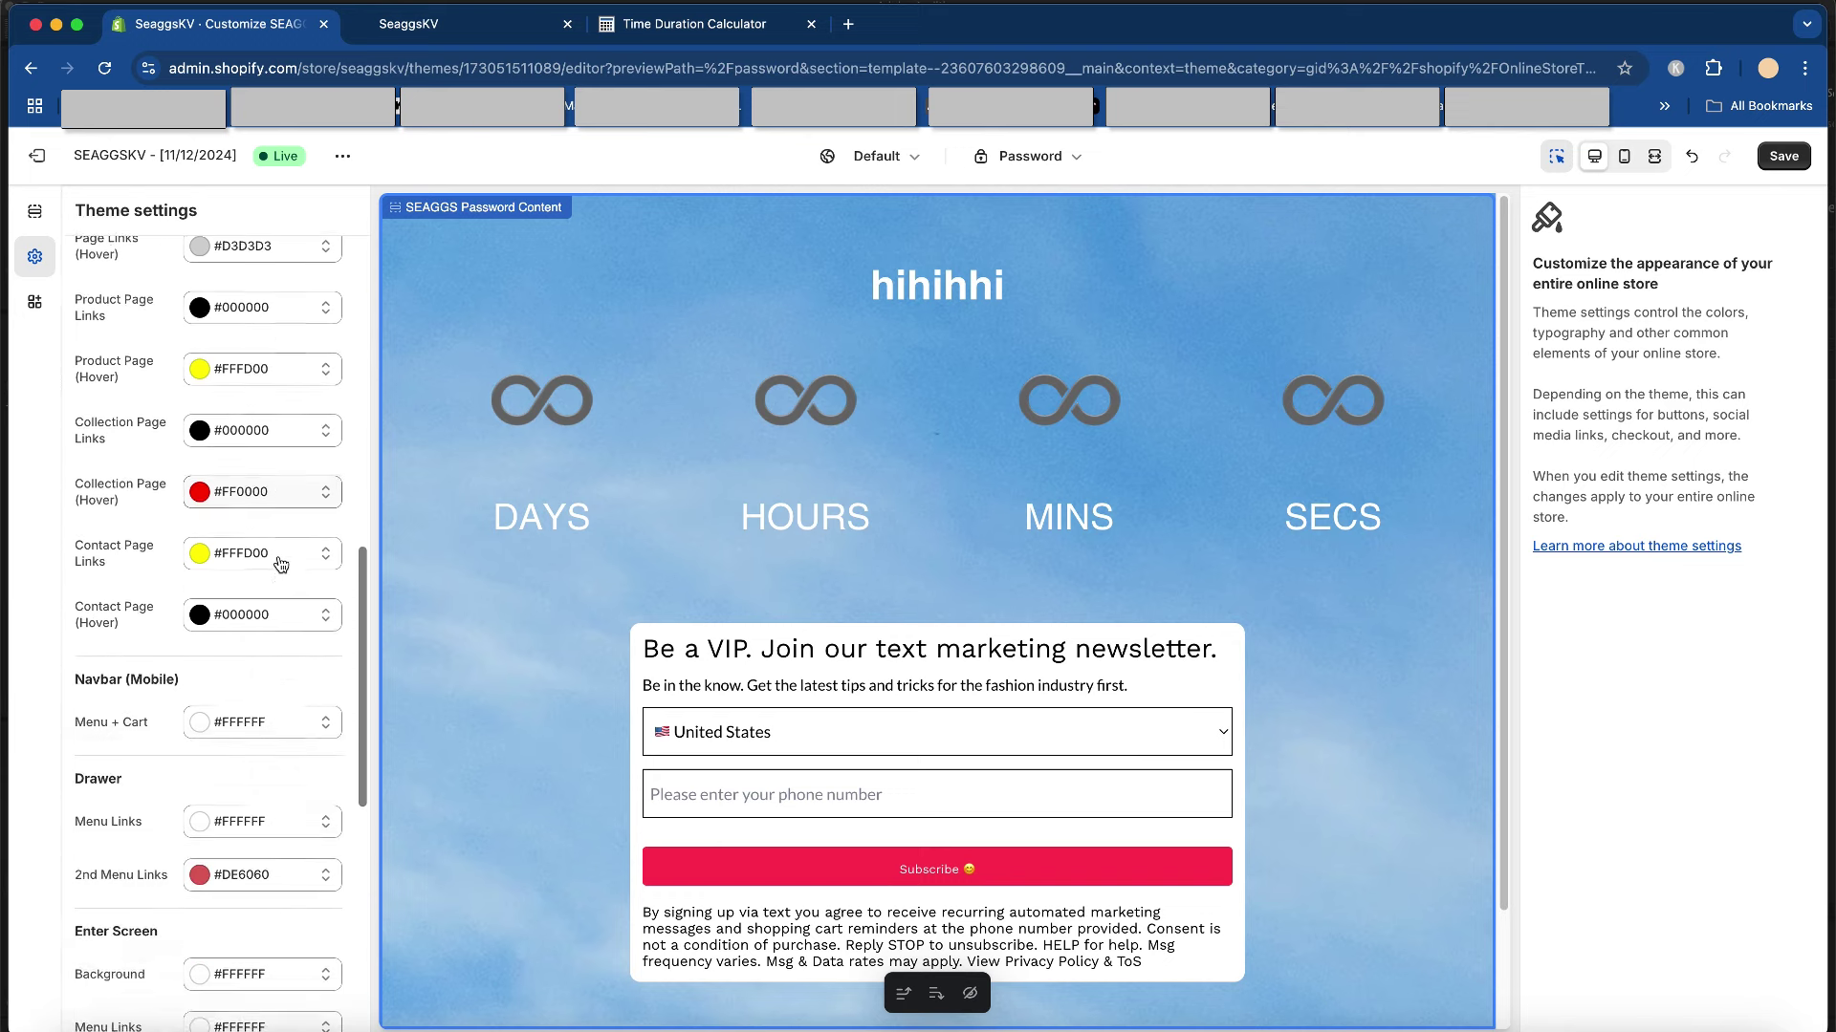
pyautogui.scroll(5, 280, 564)
pyautogui.scroll(-2, 280, 564)
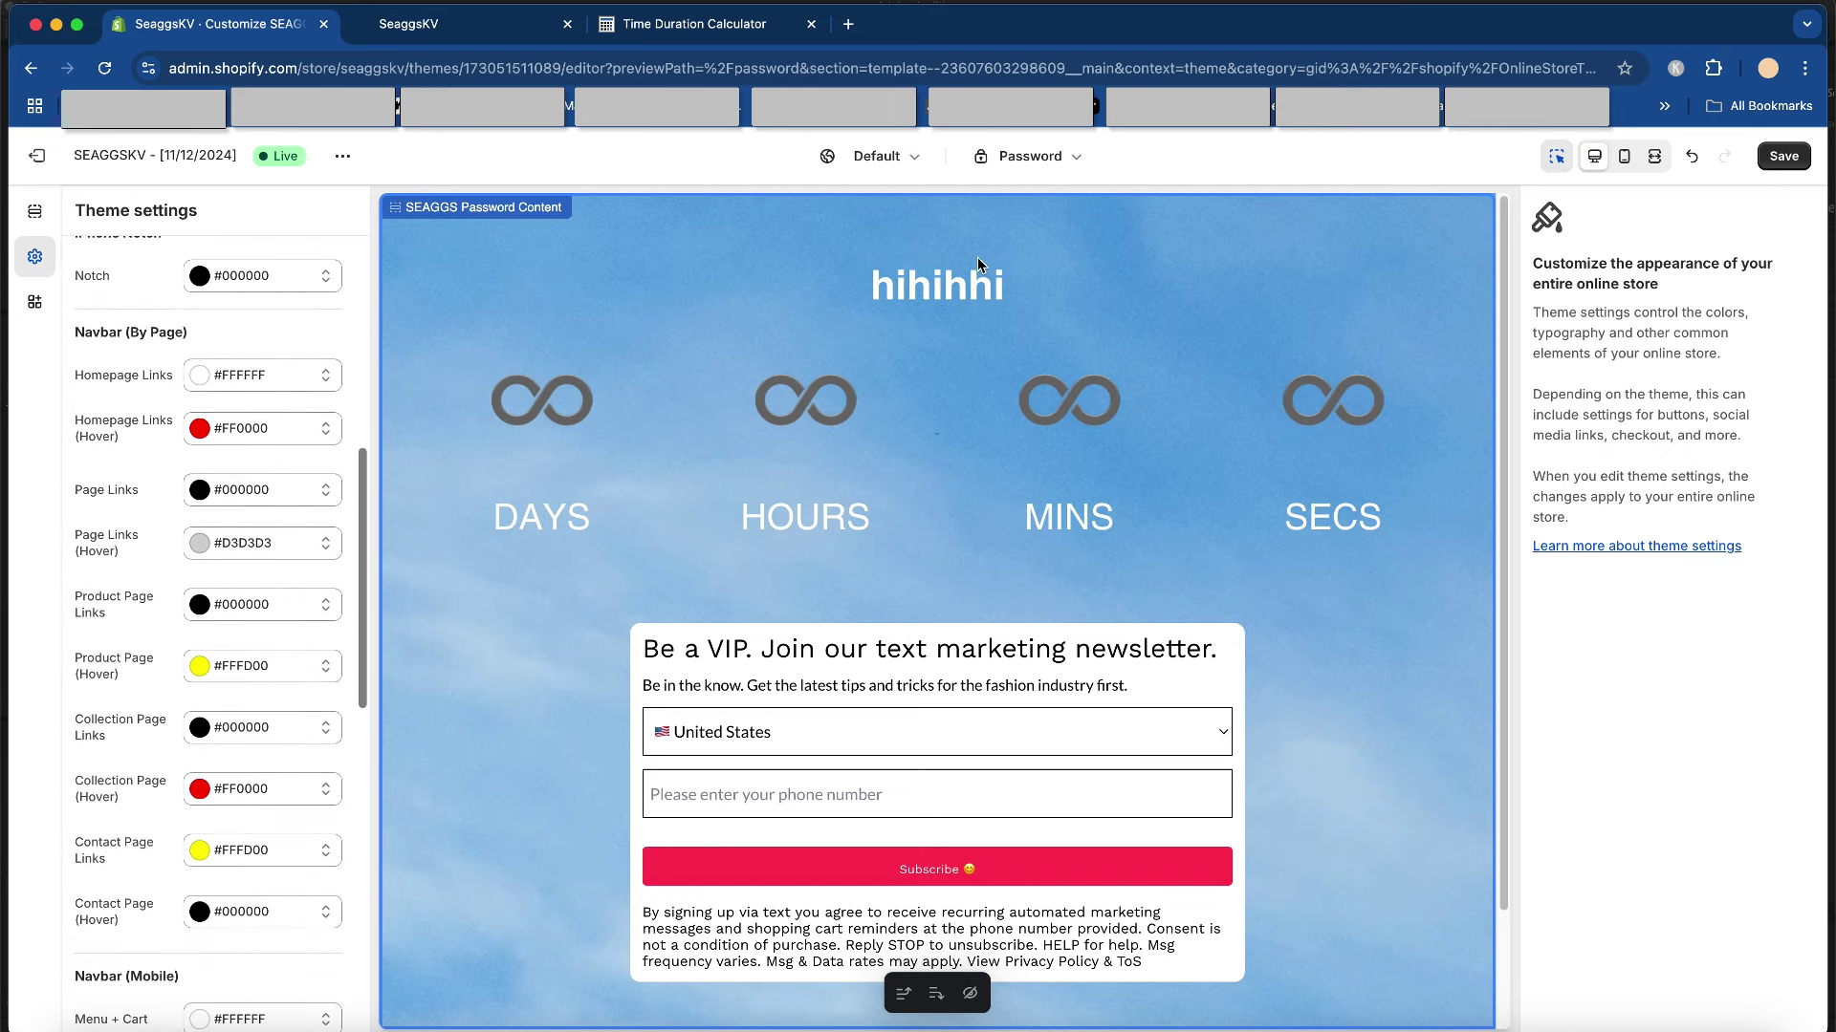
pyautogui.scroll(4, 118, 436)
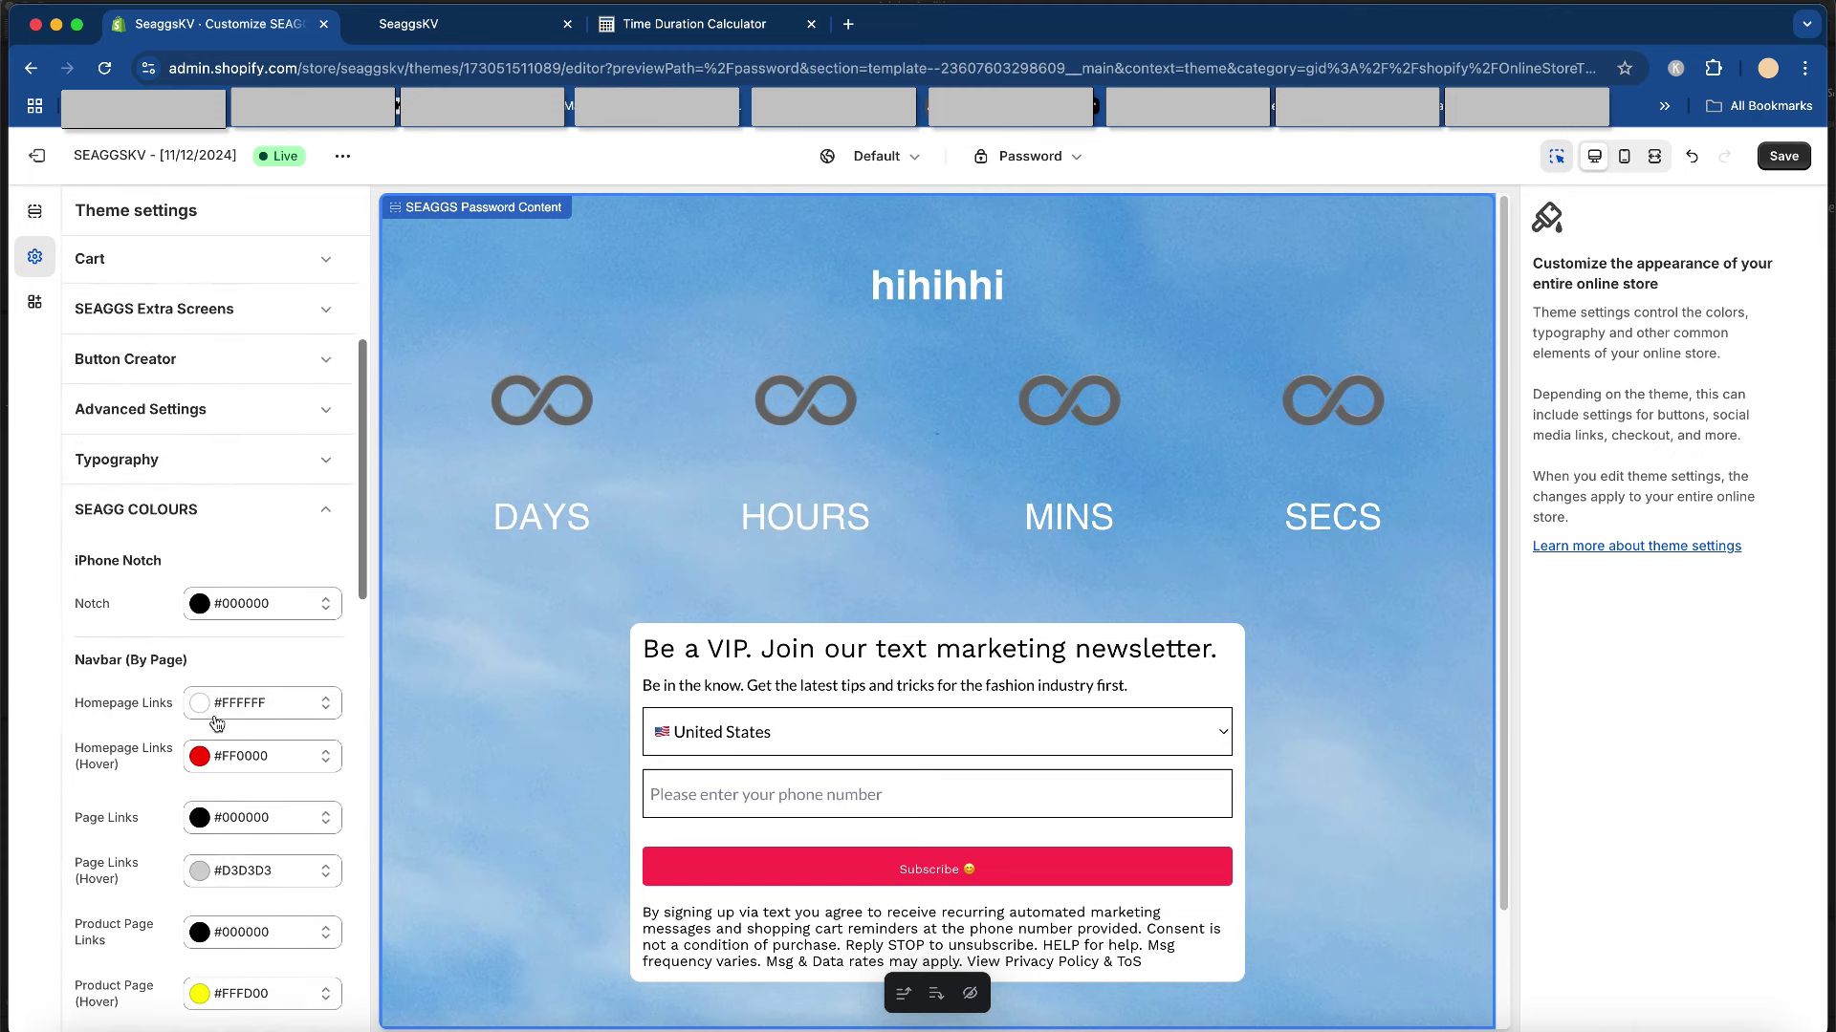
# - Open the Custom Cursor settings and switch the preview to the Home page
pyautogui.click(226, 508)
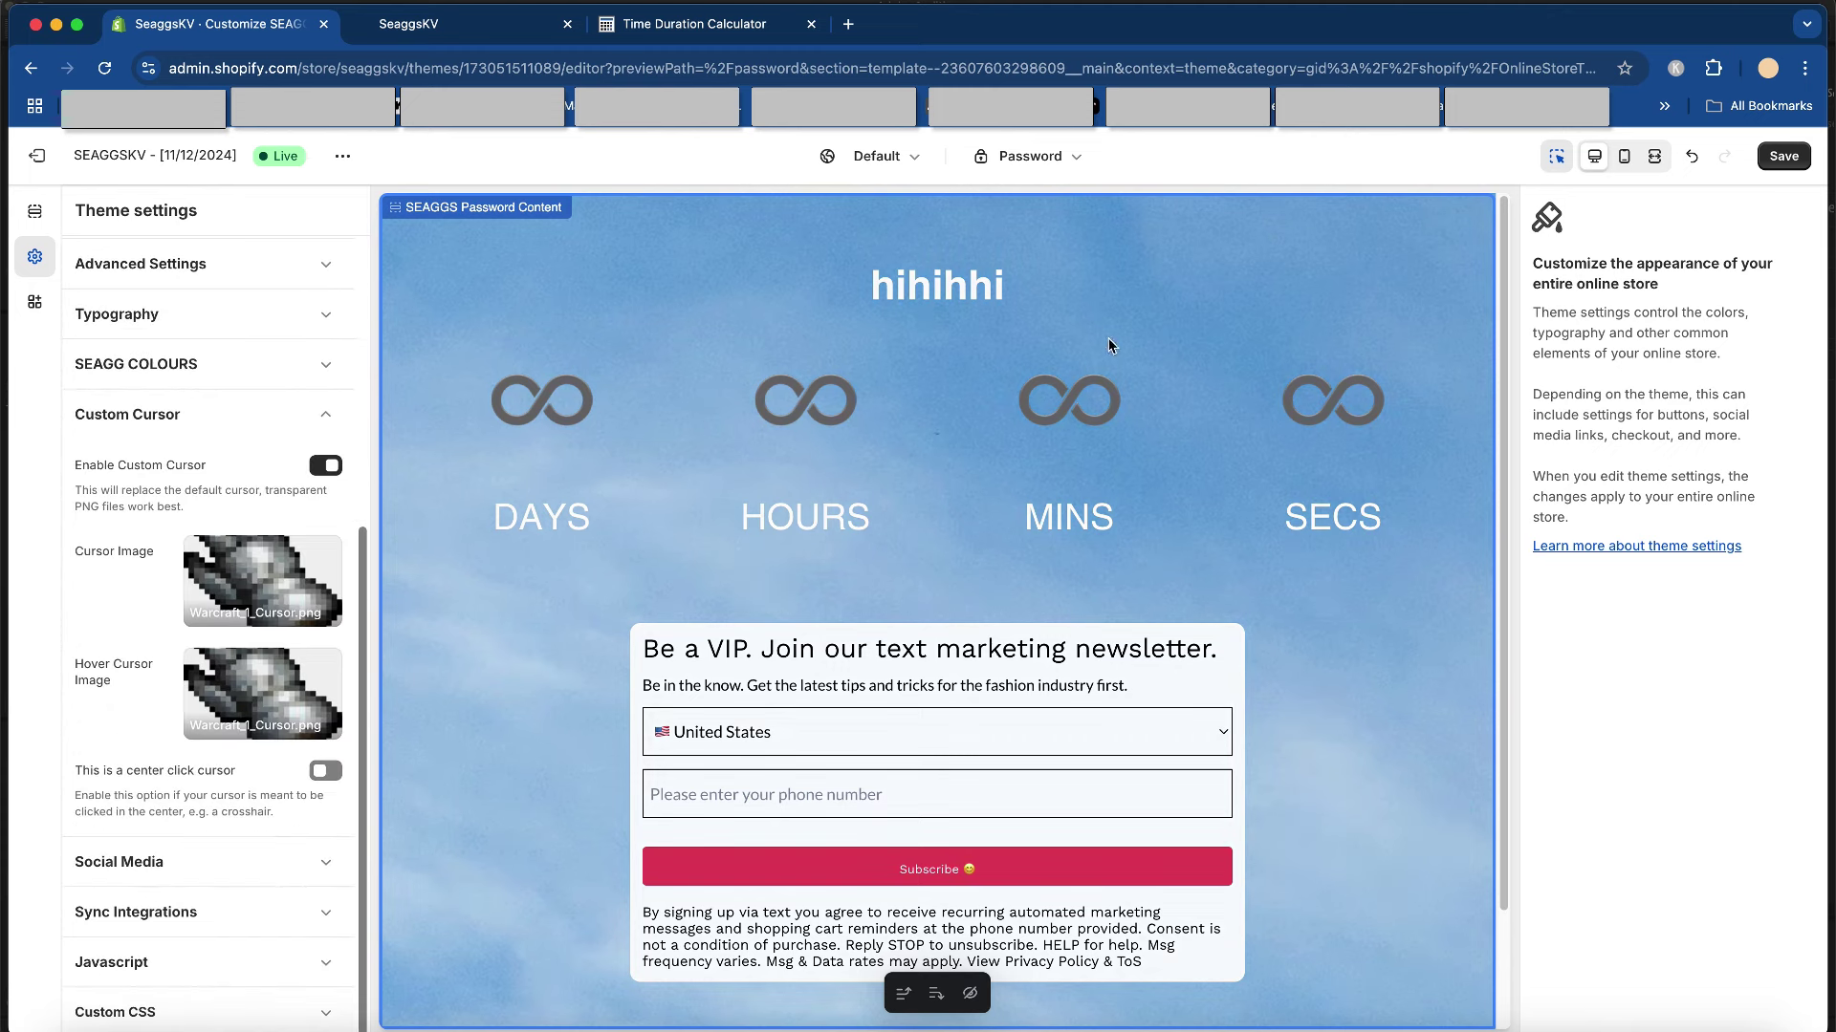
pyautogui.click(1029, 156)
pyautogui.click(985, 254)
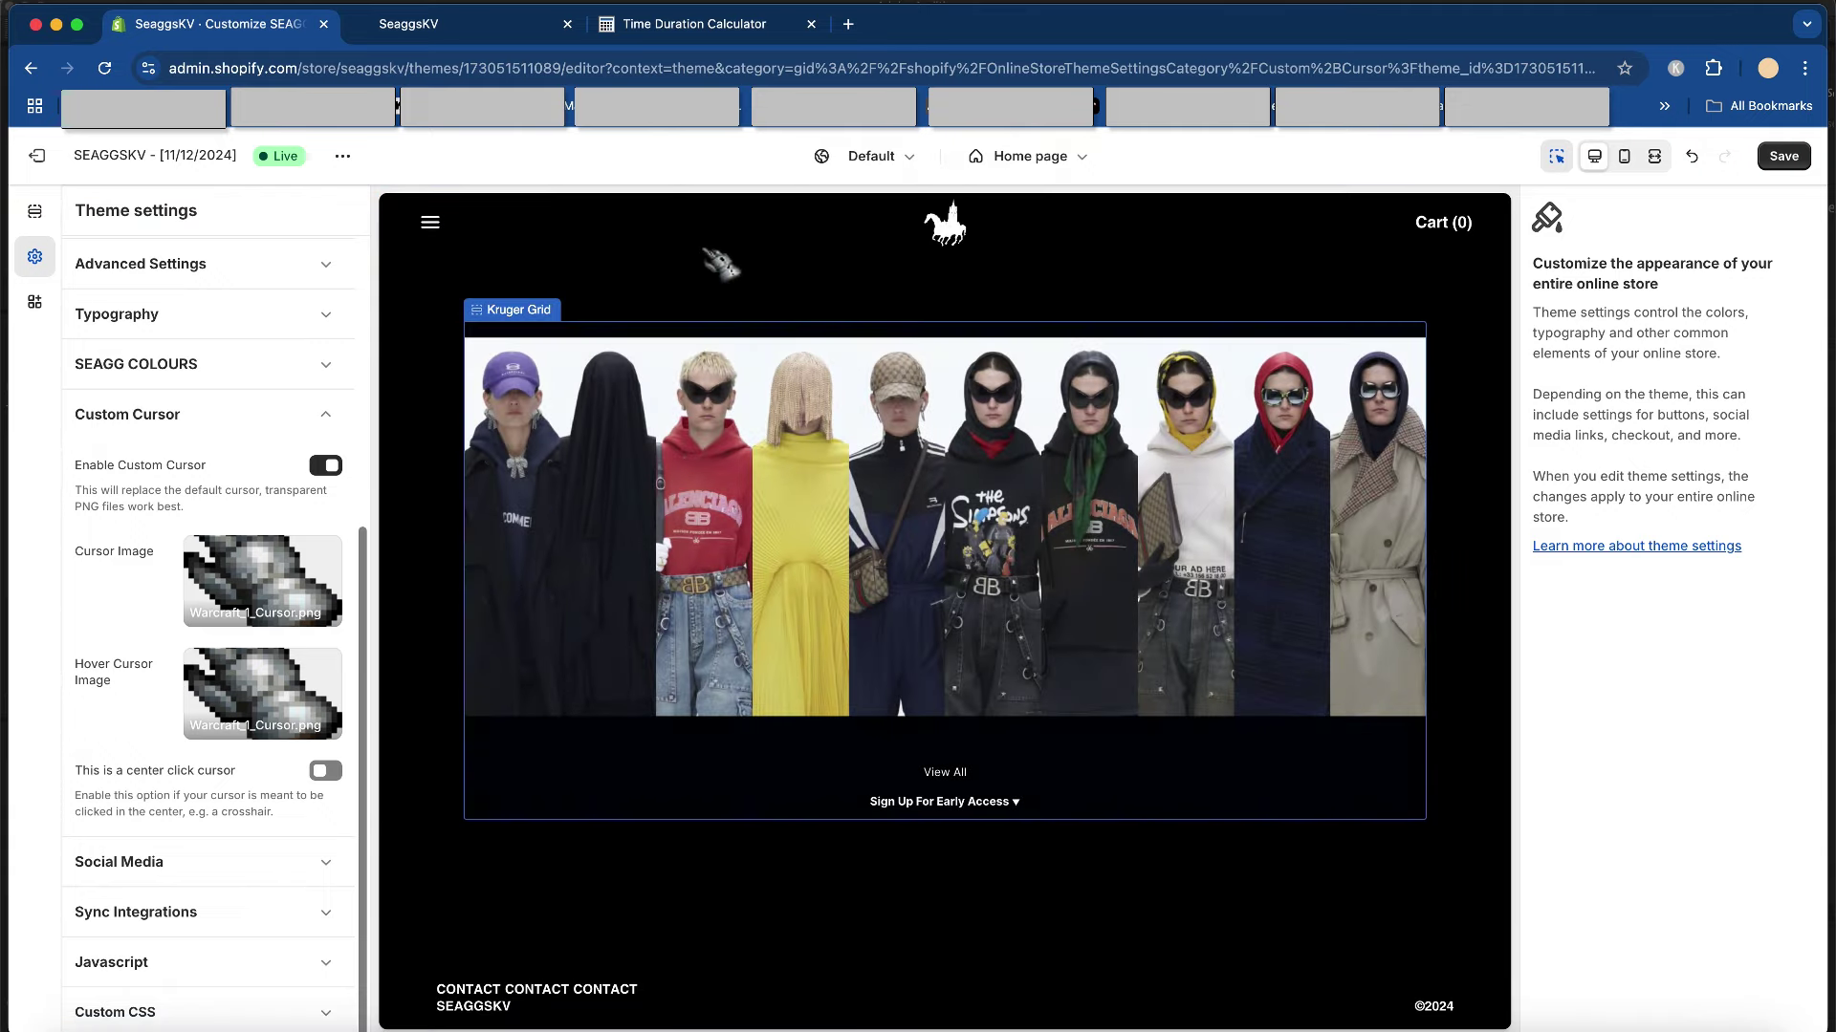
# - Replace the Cursor Image with the glow_star1 PNG from the store's files
pyautogui.click(265, 592)
pyautogui.click(260, 646)
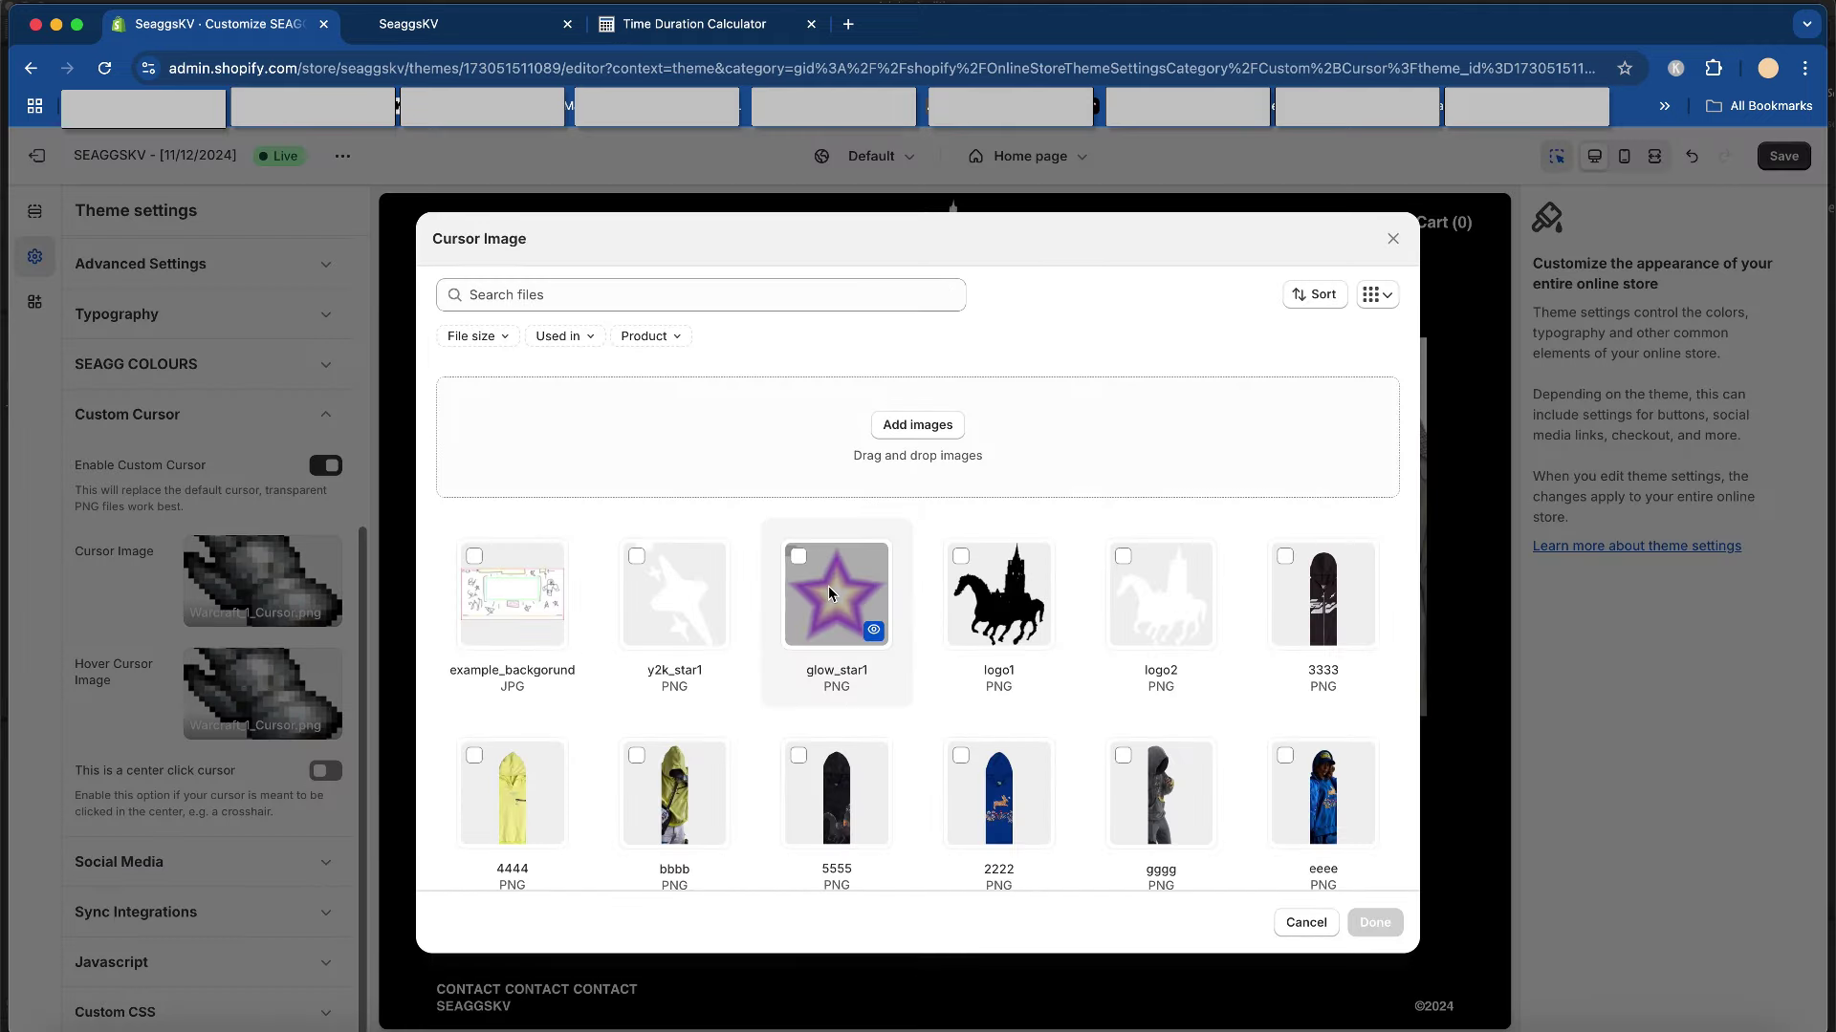
pyautogui.click(830, 594)
pyautogui.click(1373, 923)
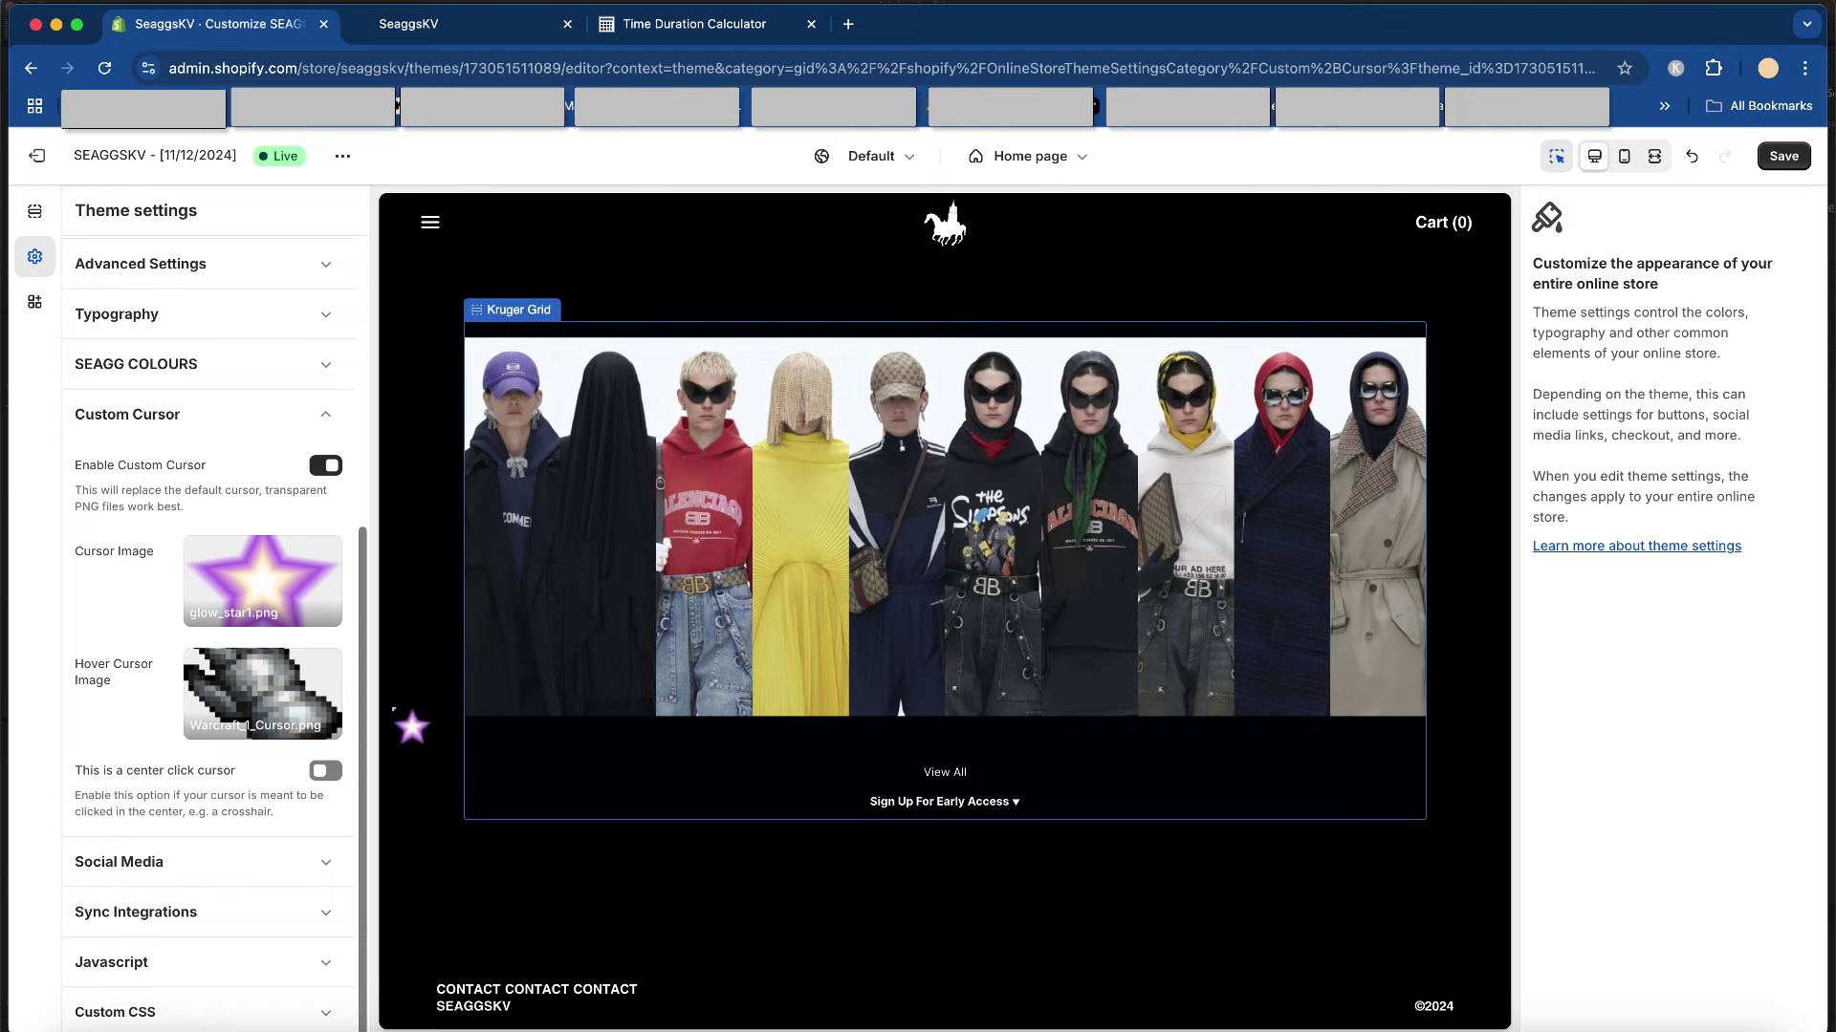
# - Save the theme and switch to the live SeaggsKV storefront to check the custom cursor
pyautogui.click(1782, 156)
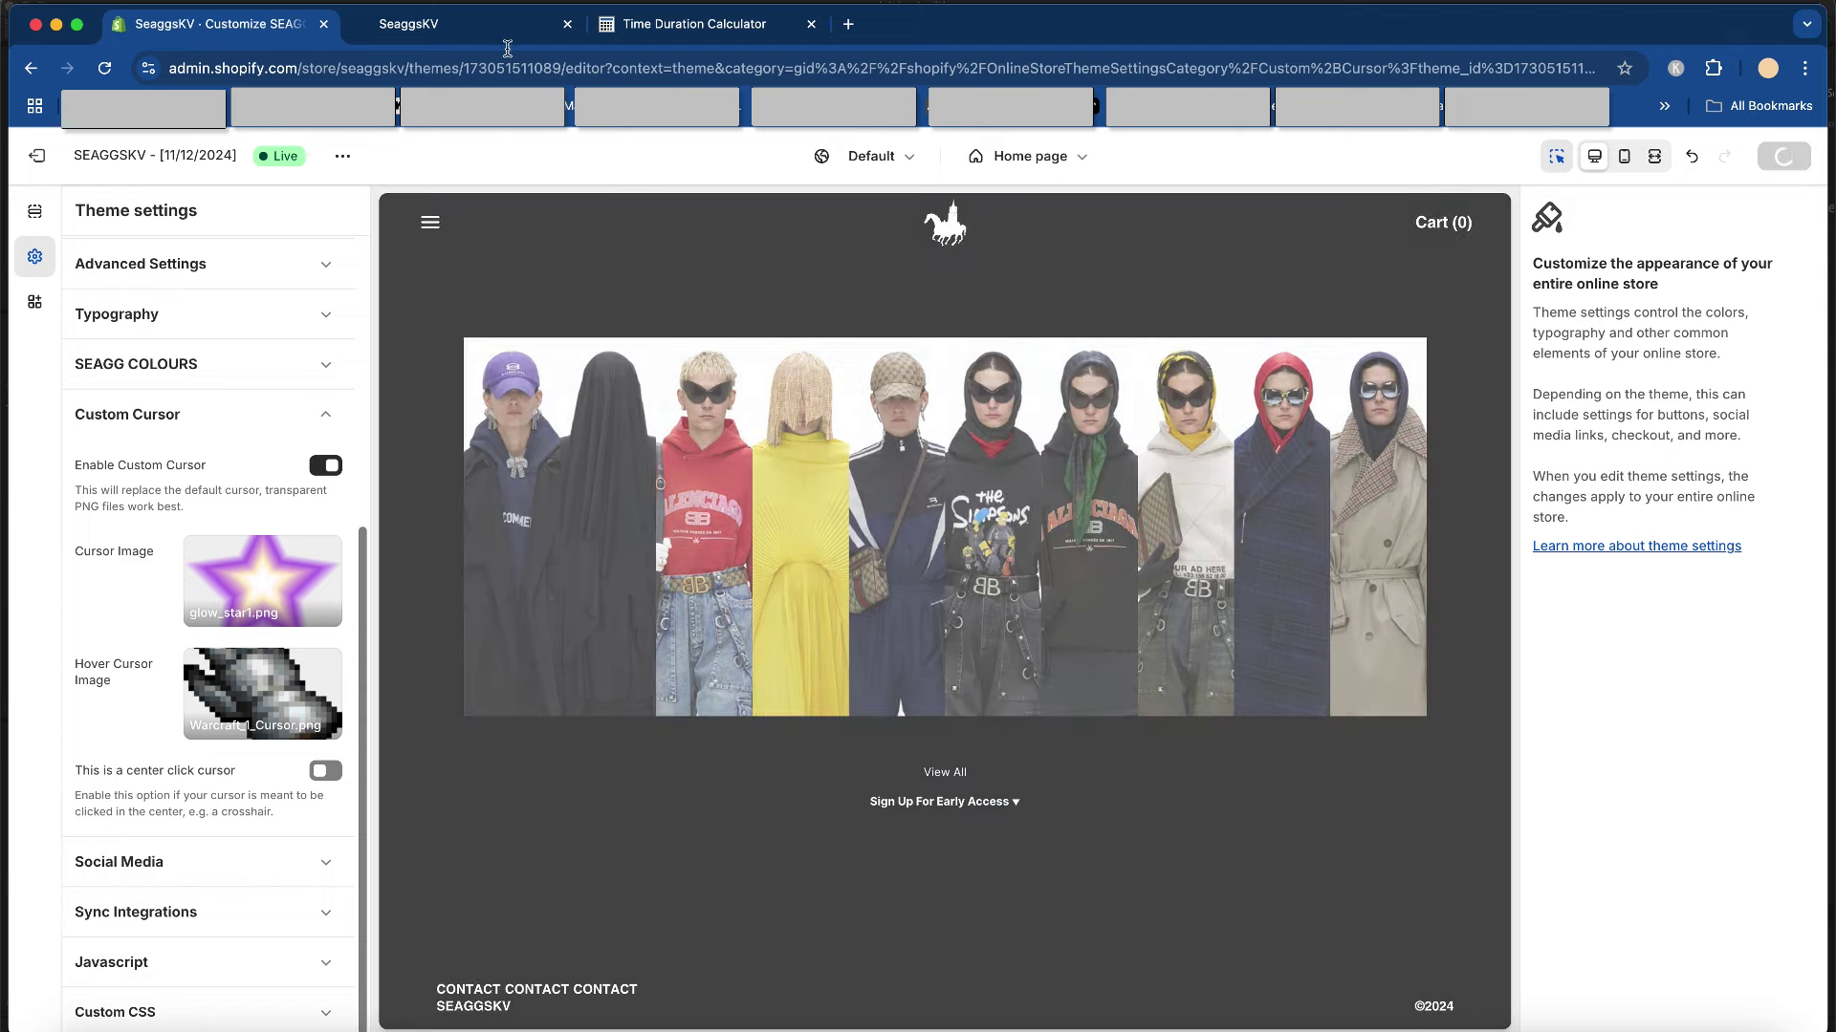
pyautogui.click(411, 23)
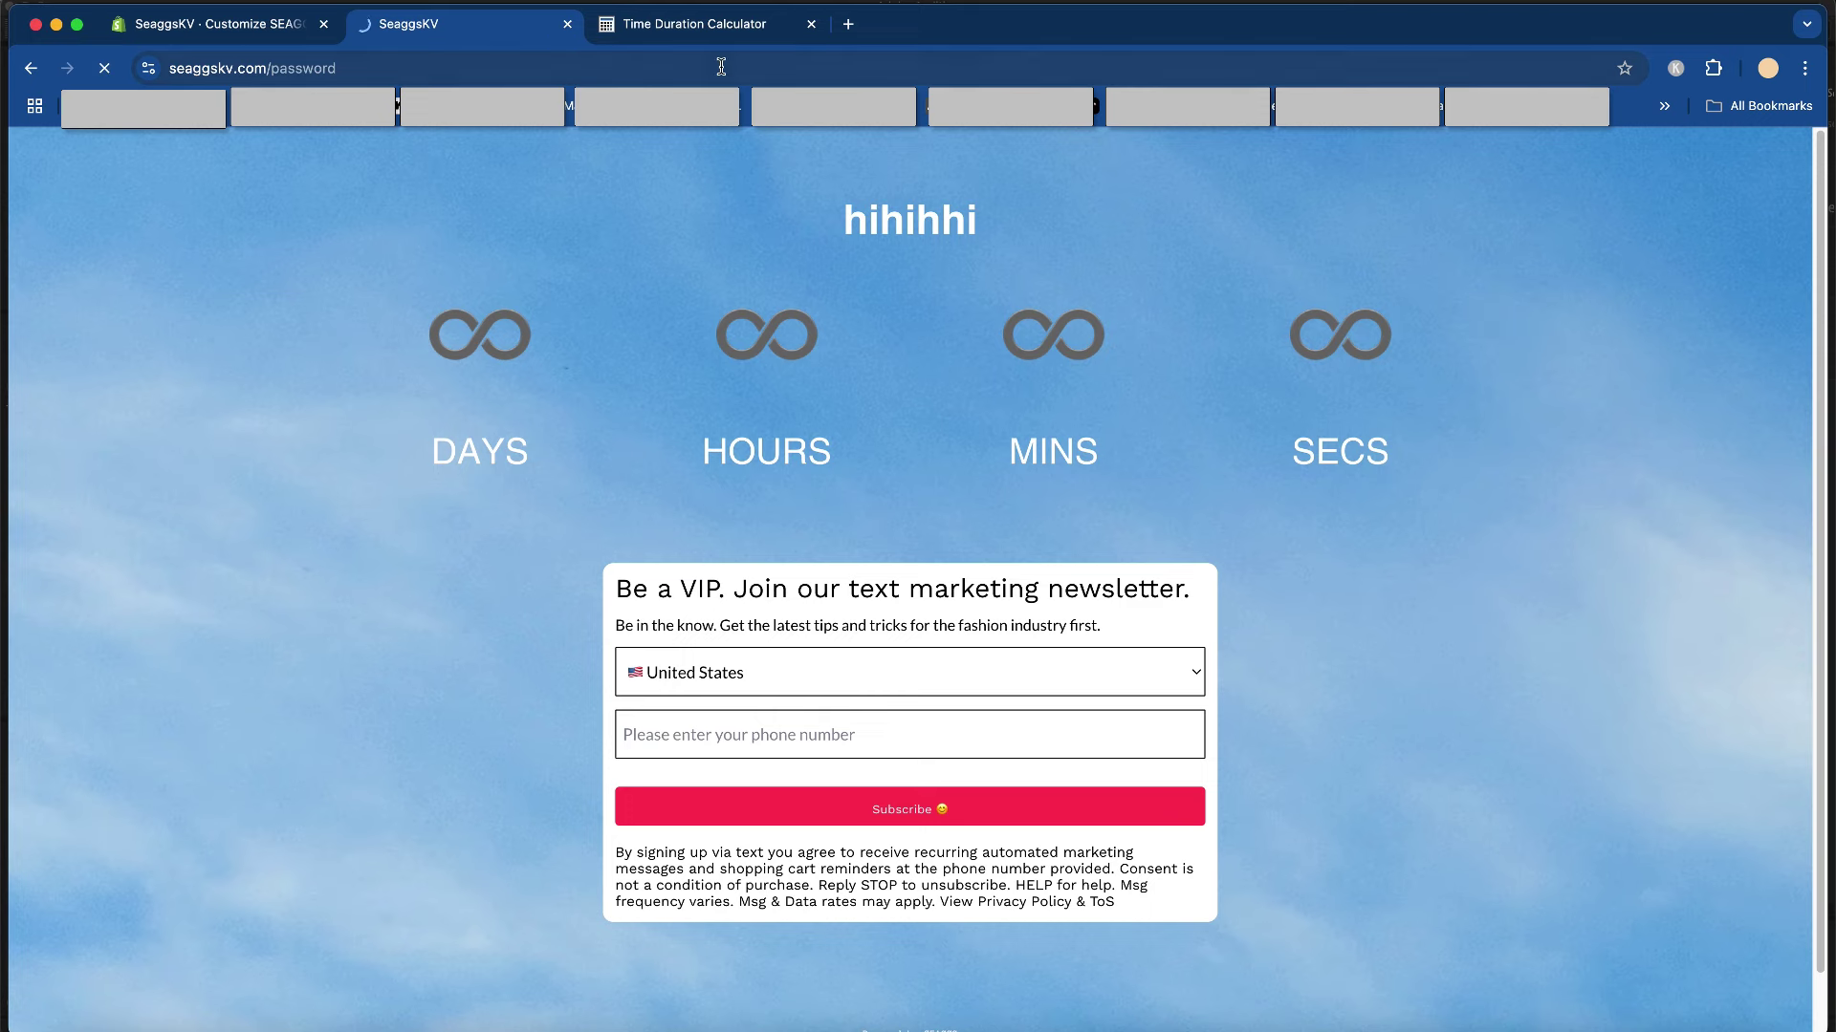
# - Close the Time Duration Calculator page and load the seaggskv.com home page instead of its password page to view the custom cursor
pyautogui.click(811, 24)
pyautogui.click(452, 67)
pyautogui.click(456, 75)
pyautogui.press('BackSpace')
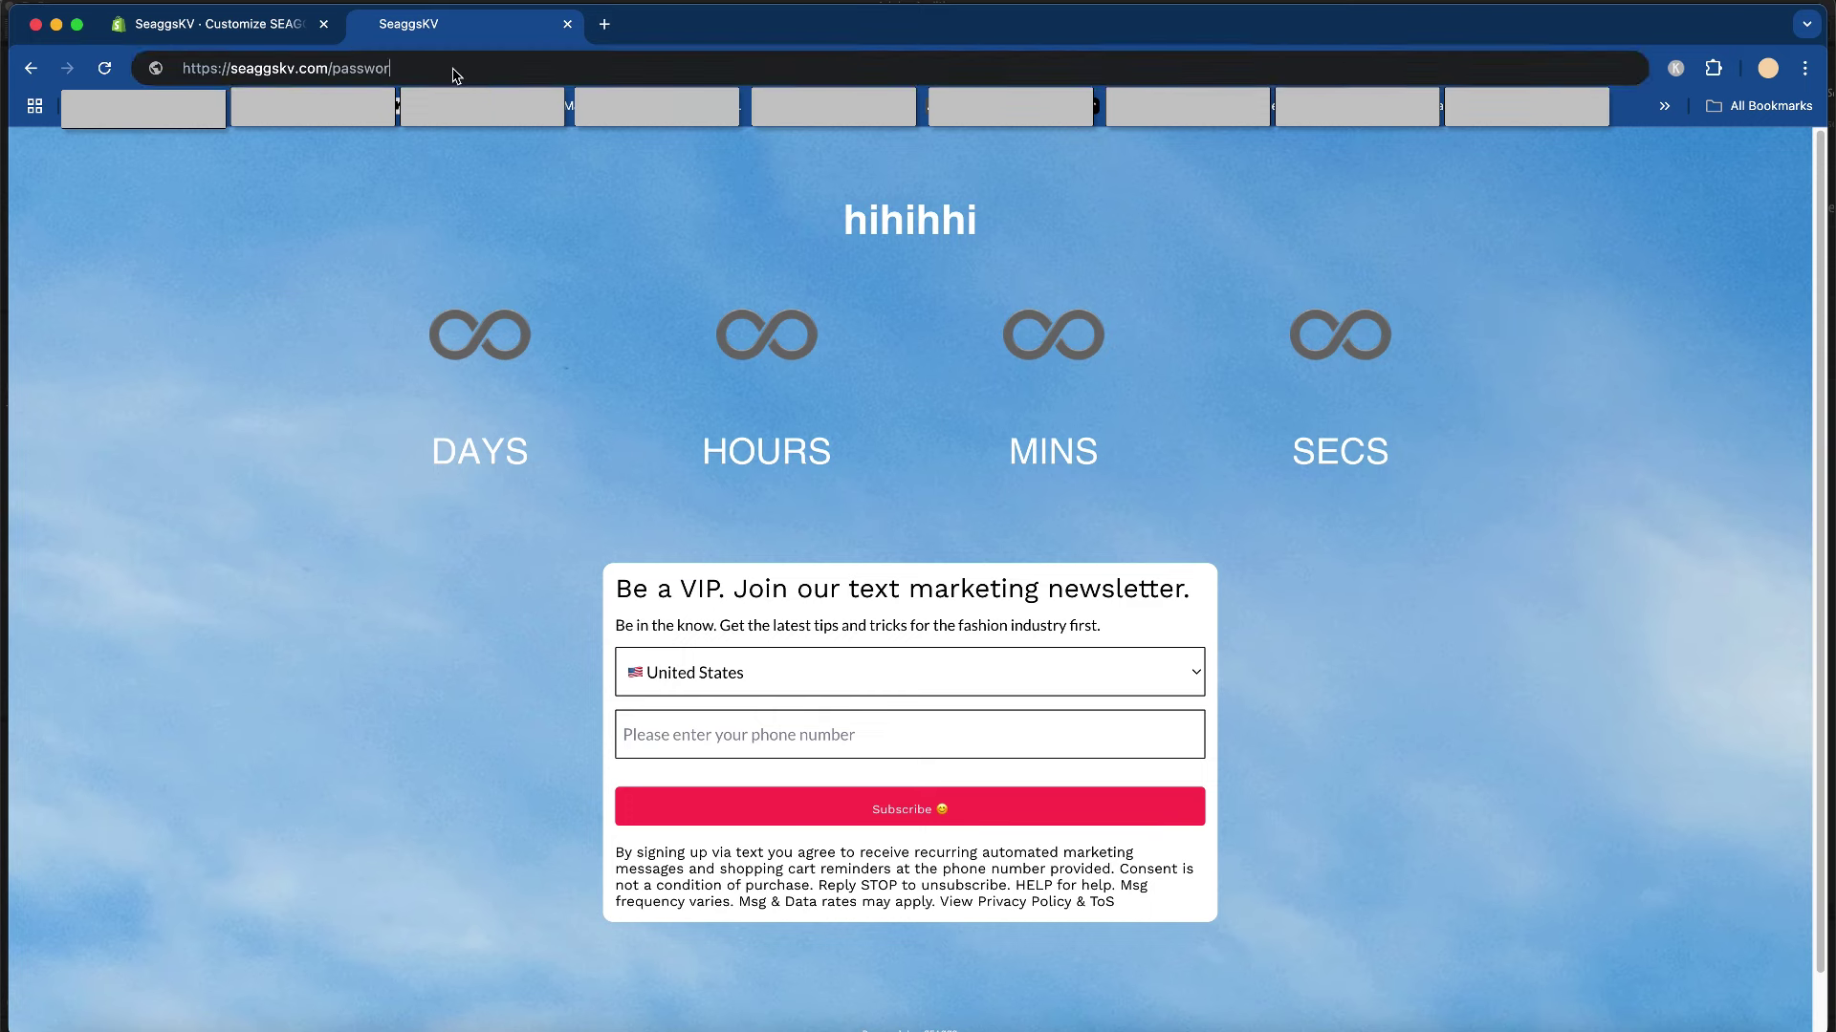
pyautogui.press('BackSpace')
pyautogui.press('BackSpace')
pyautogui.press('BackSpace')
pyautogui.press('BackSpace')
pyautogui.press('BackSpace')
pyautogui.press('BackSpace')
pyautogui.press('BackSpace')
pyautogui.press('Return')
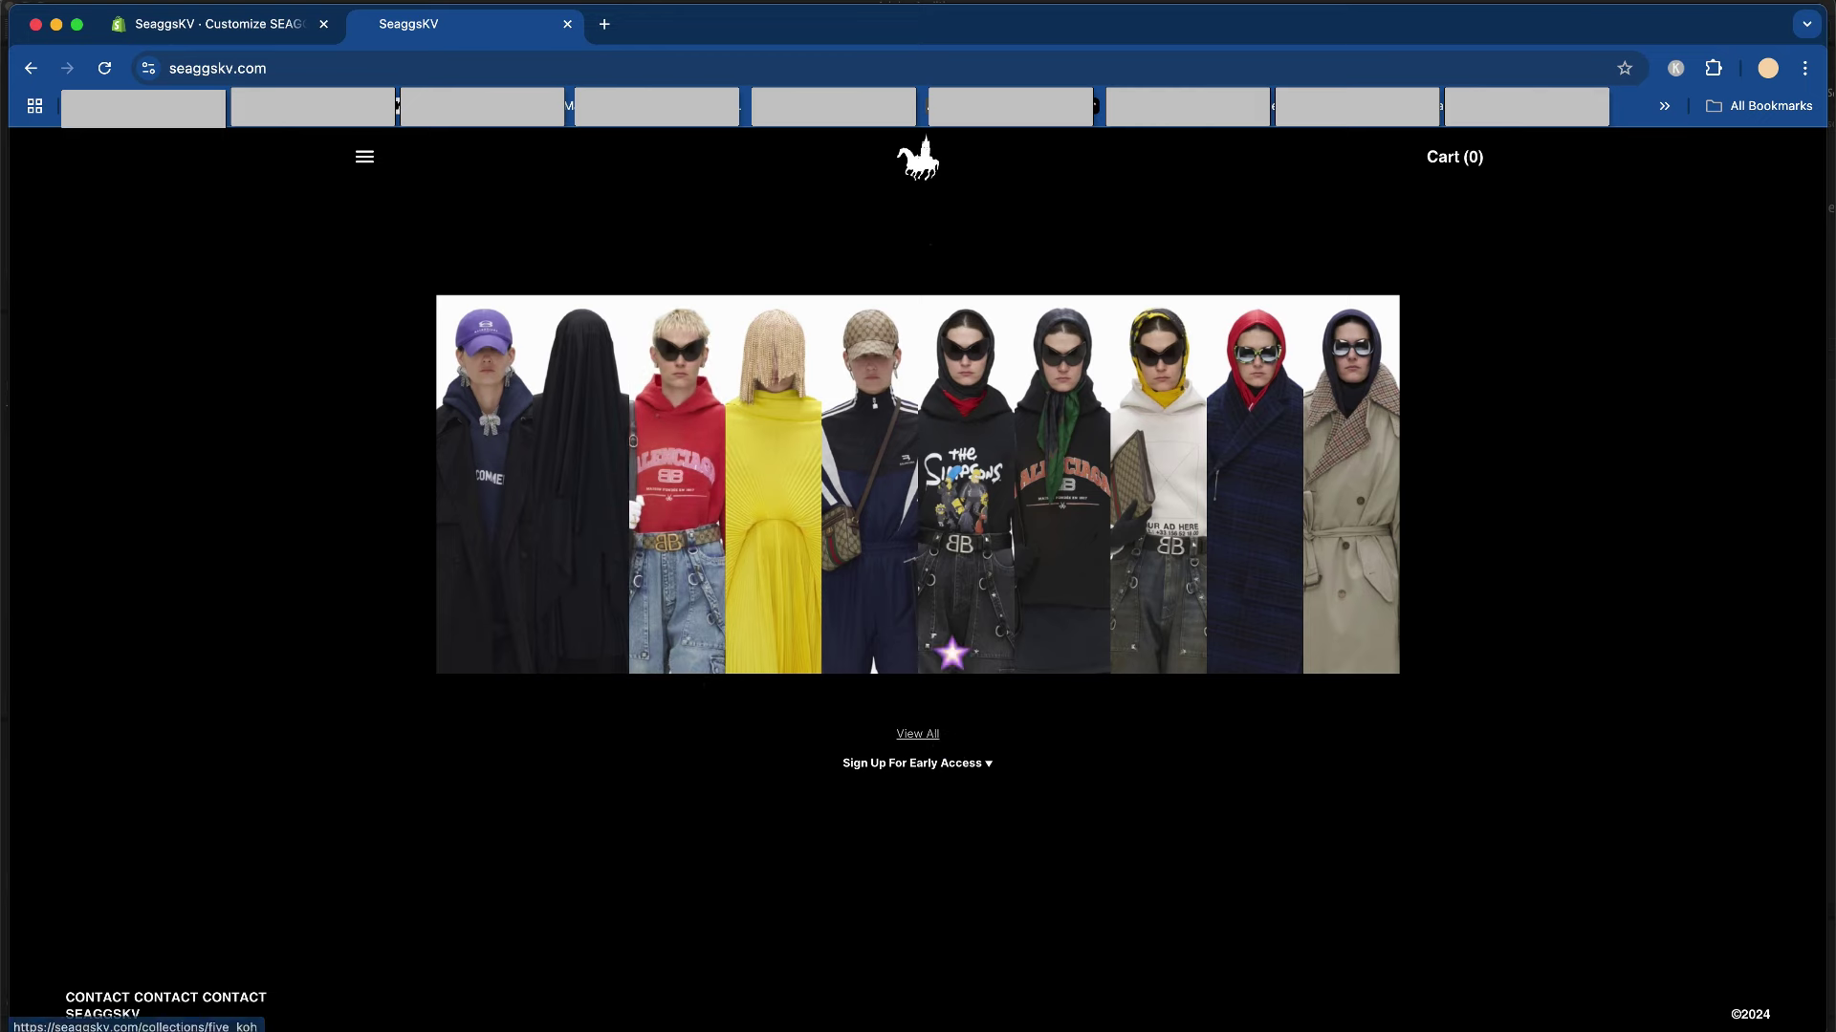
# - Back in the theme editor, enable the center click cursor option and replace the Cursor Image with the white_target PNG
pyautogui.click(265, 23)
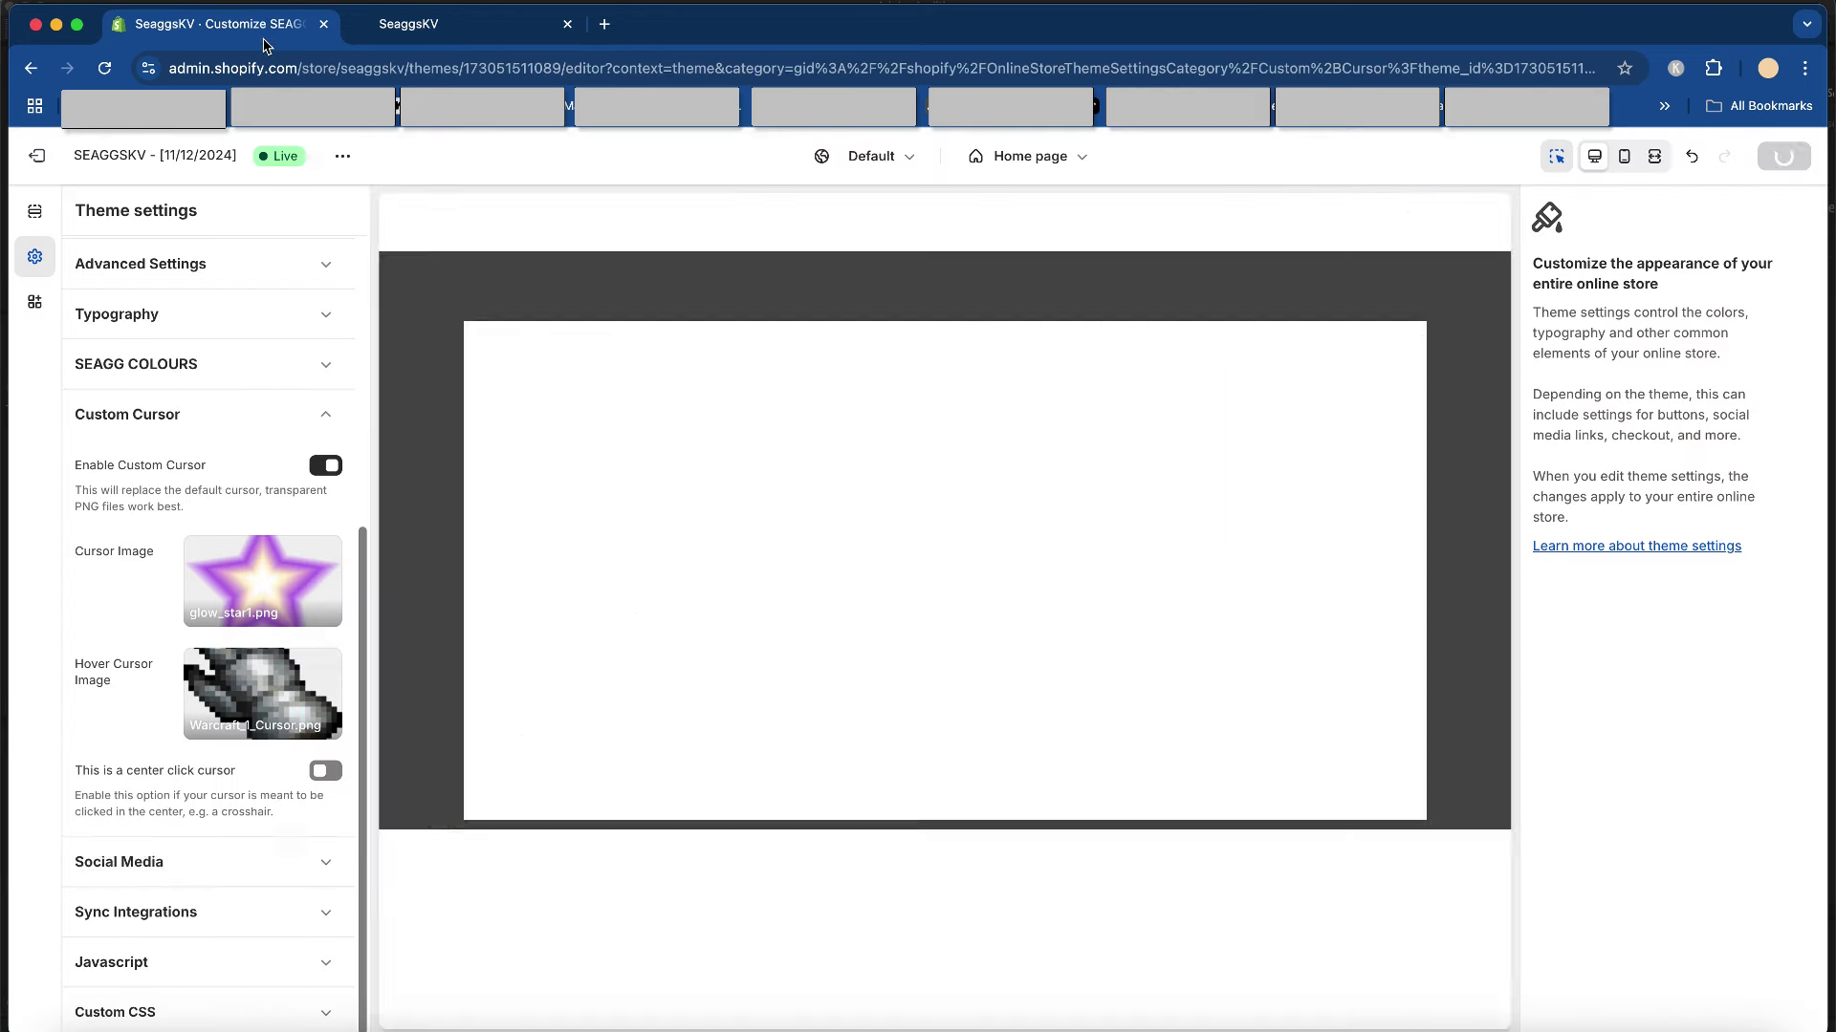
pyautogui.click(326, 772)
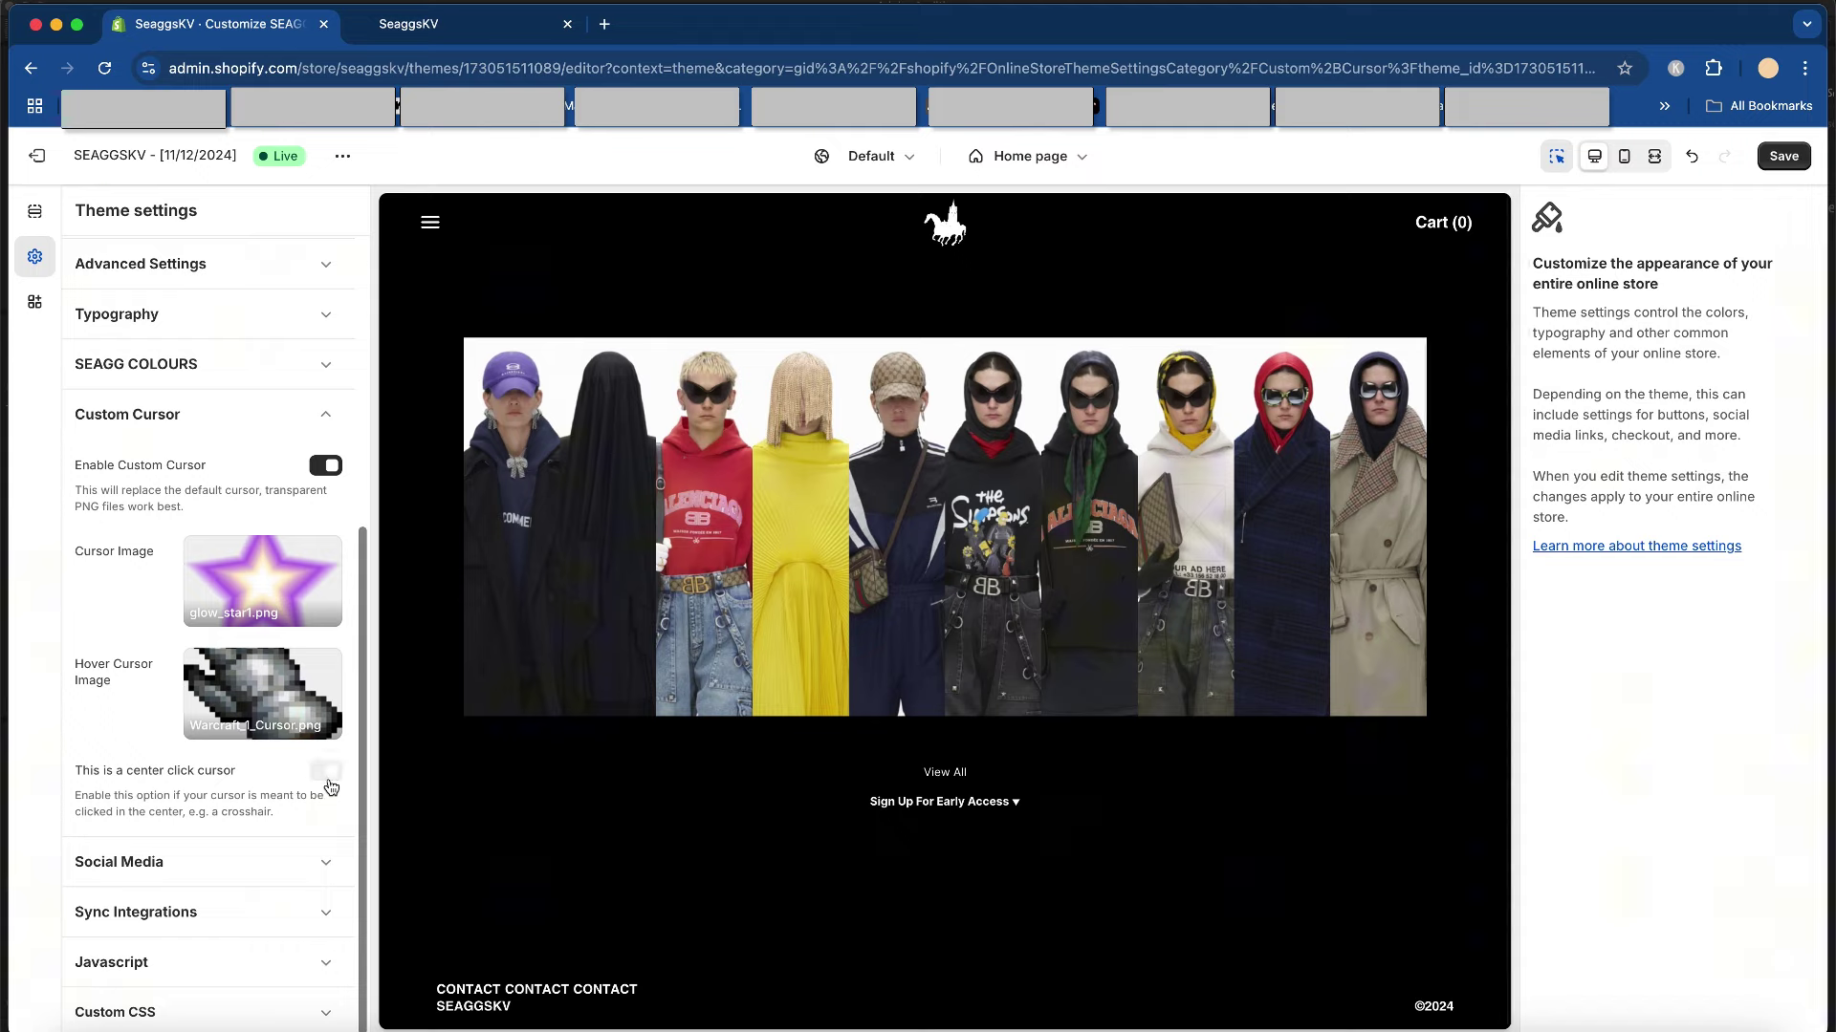
pyautogui.click(265, 598)
pyautogui.click(260, 649)
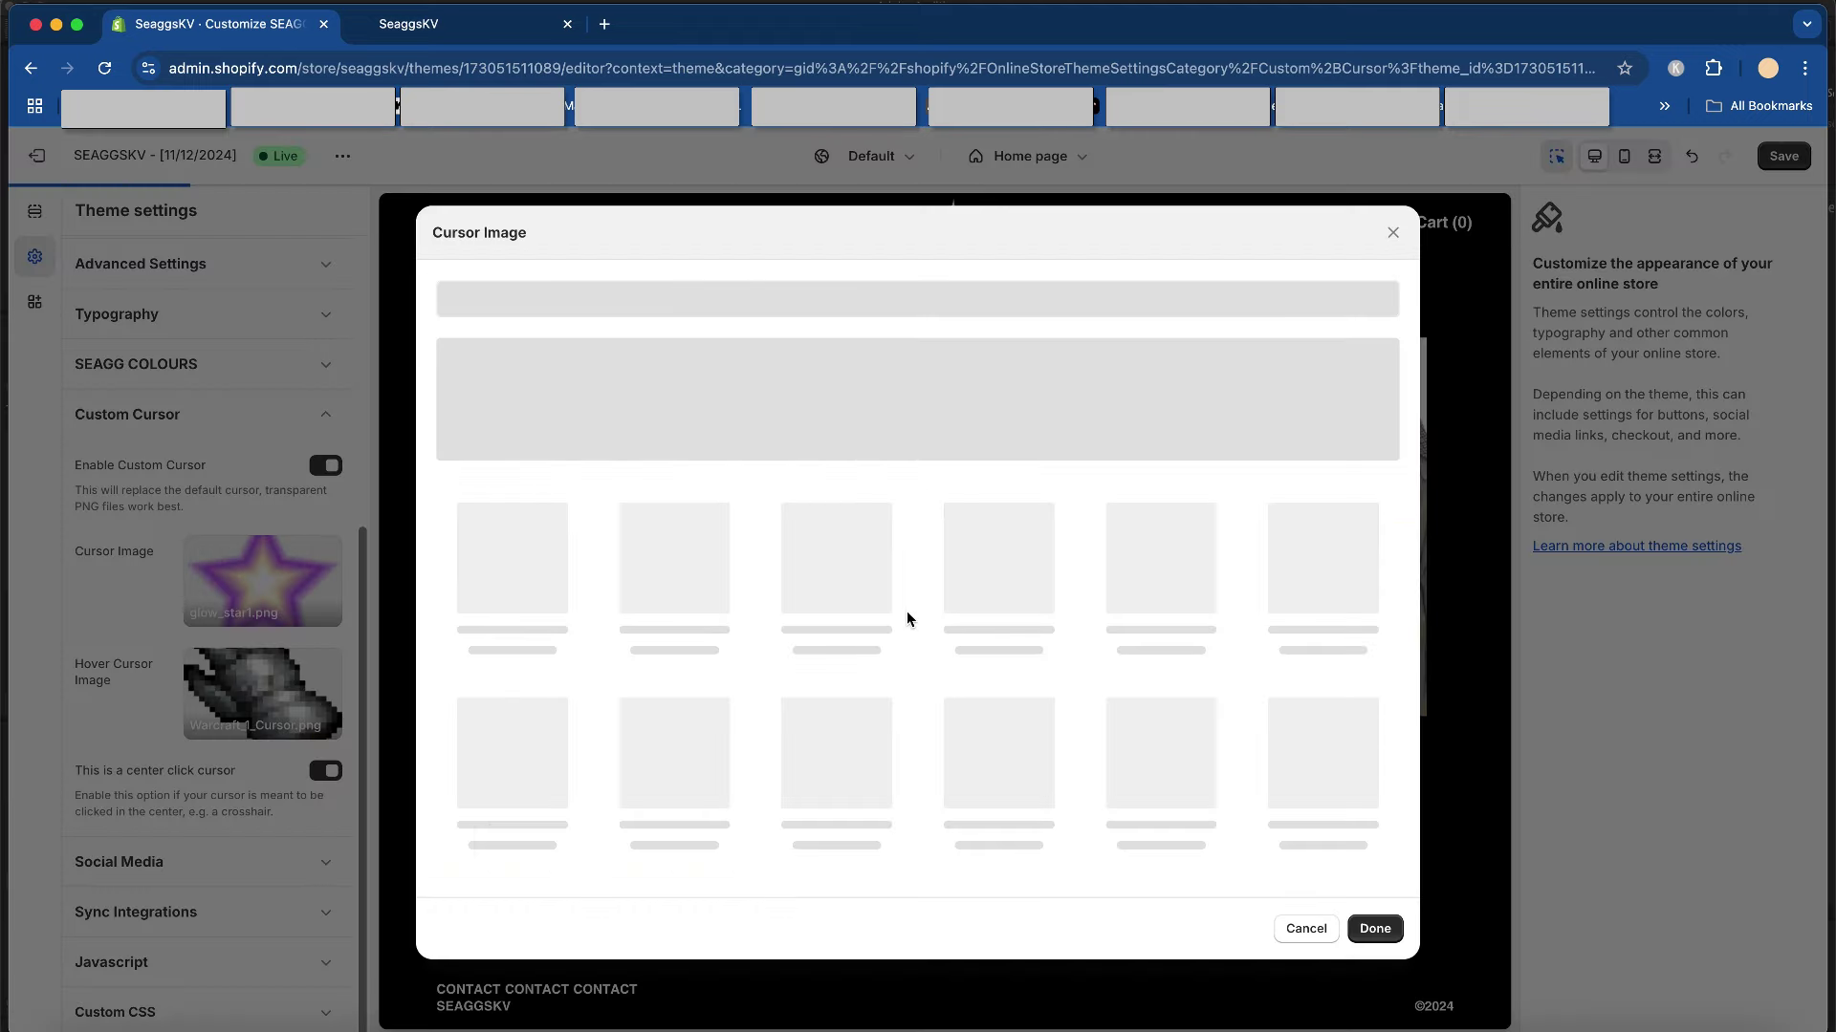
pyautogui.click(681, 303)
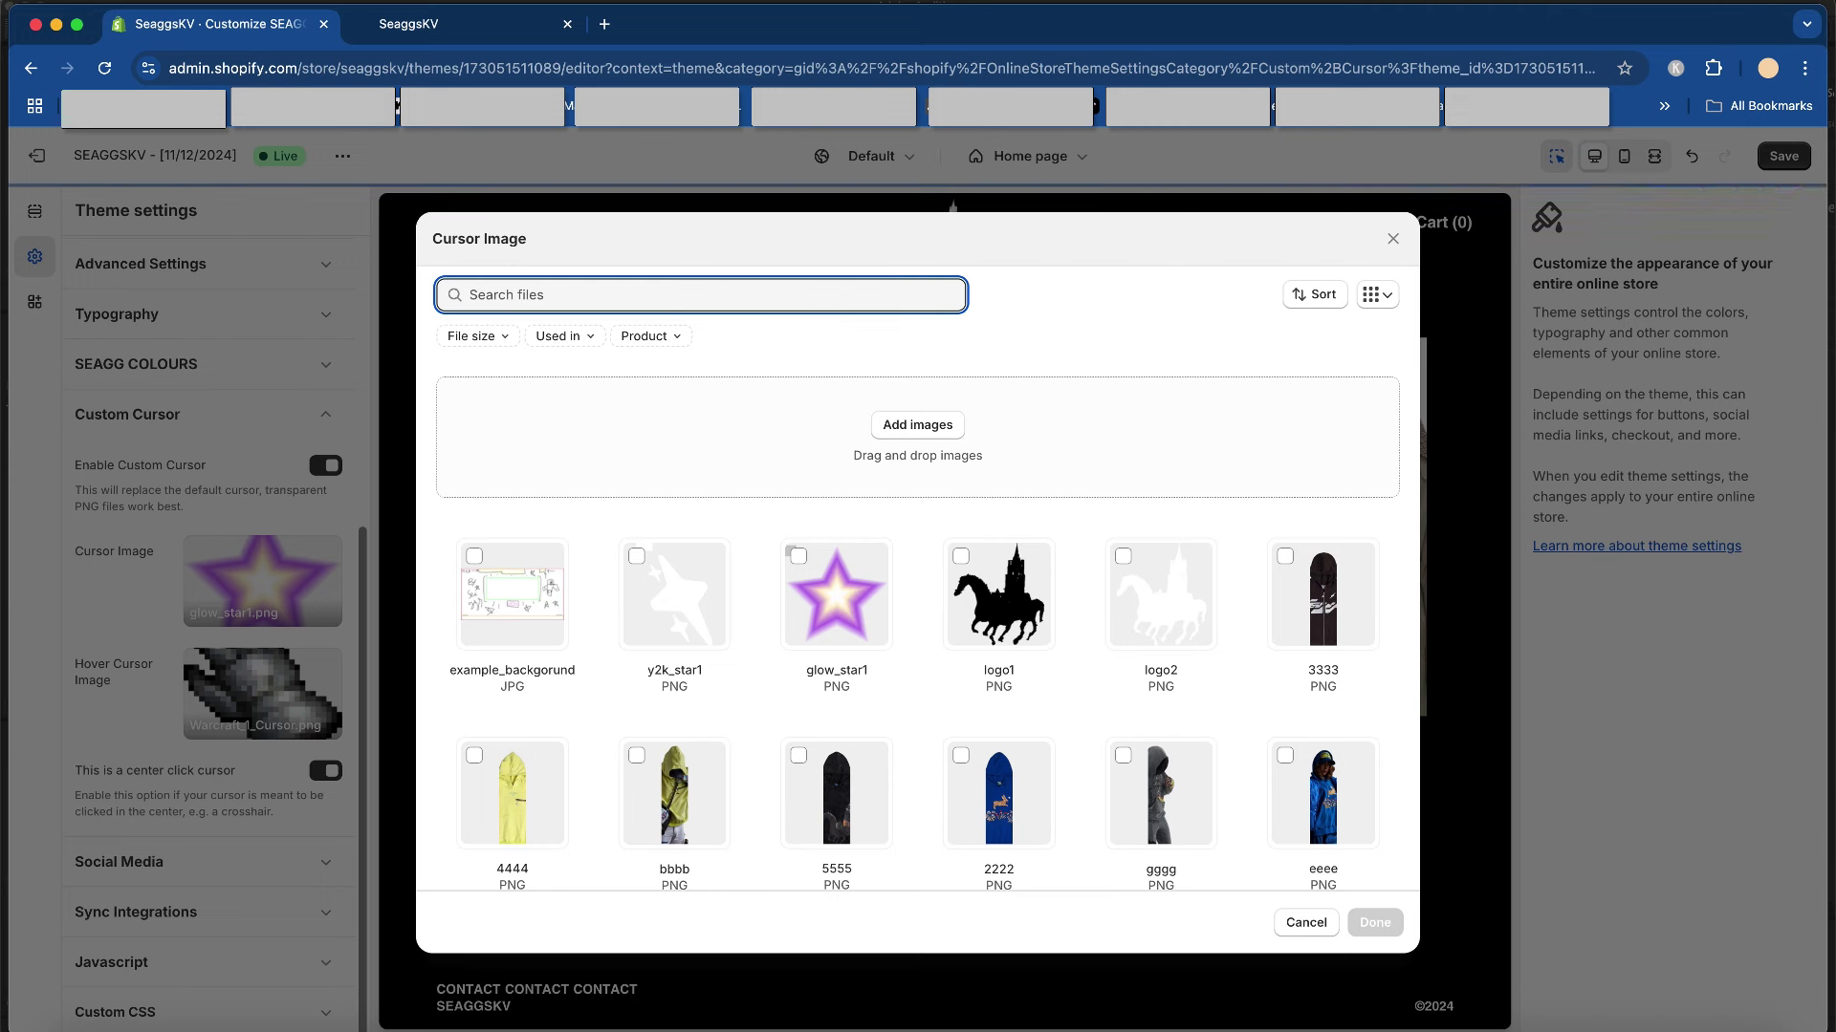
pyautogui.write('target')
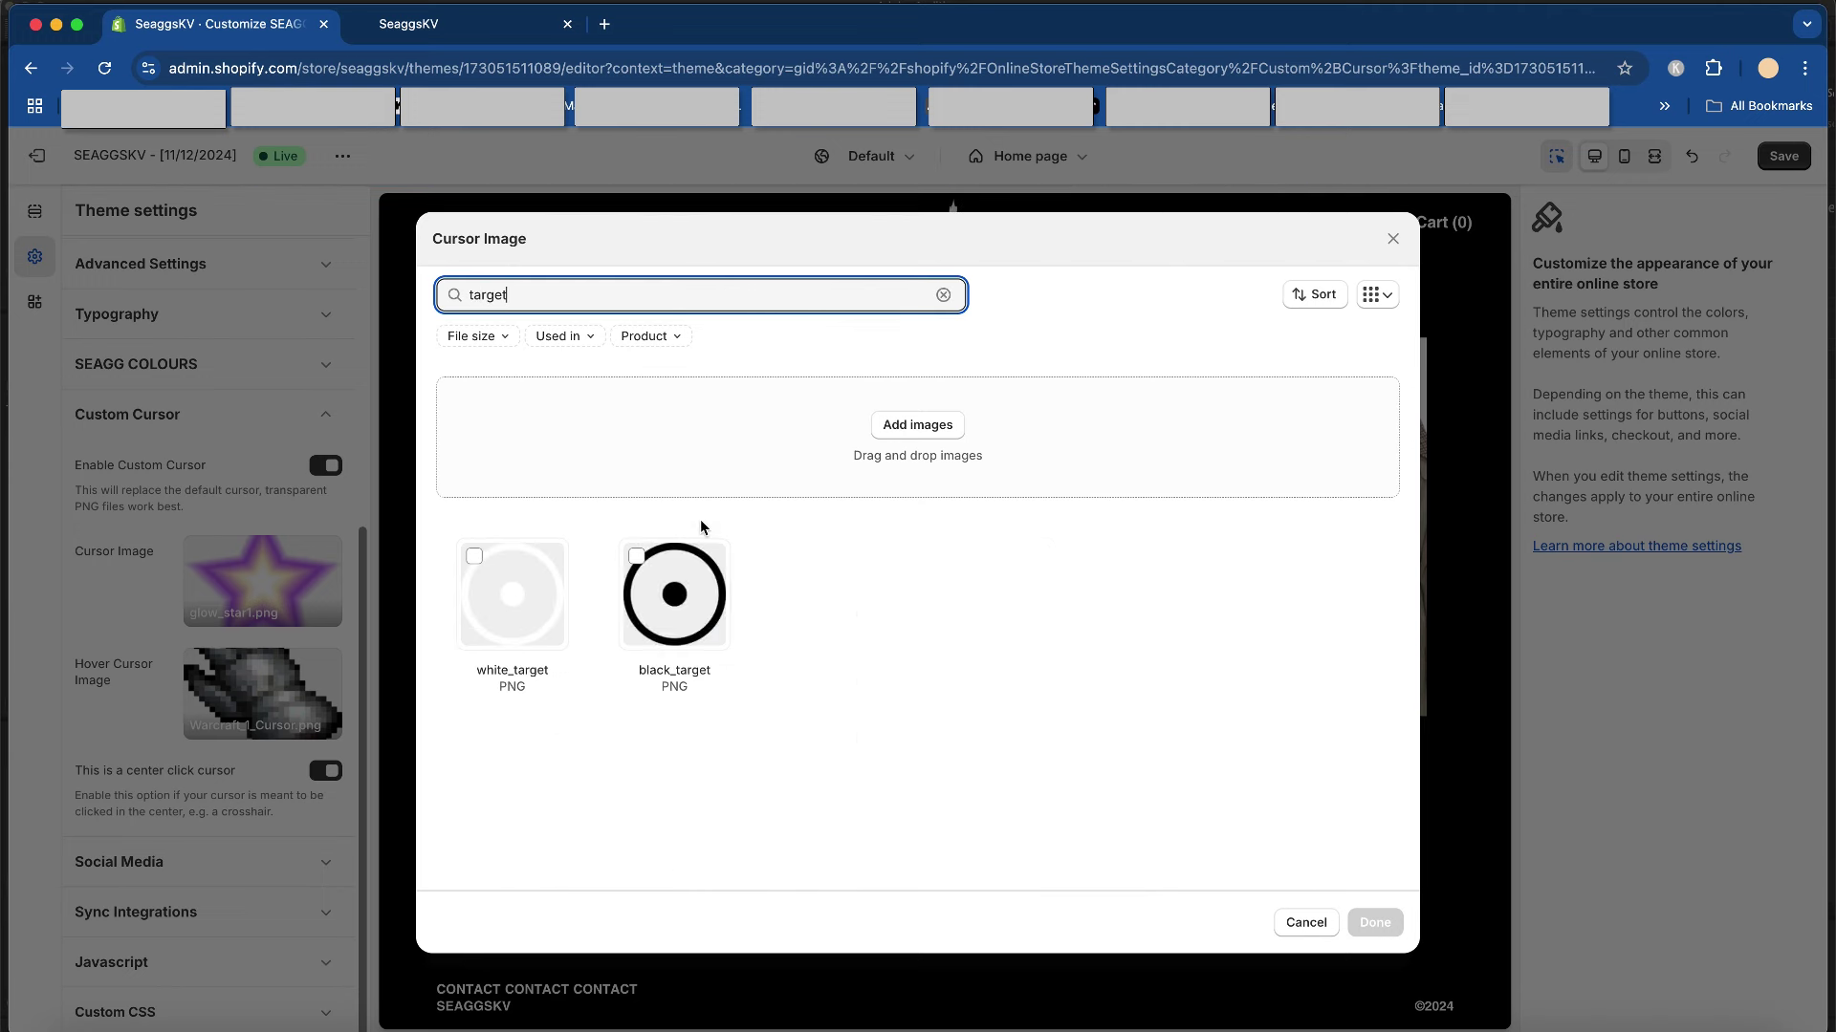
pyautogui.click(705, 527)
pyautogui.click(511, 612)
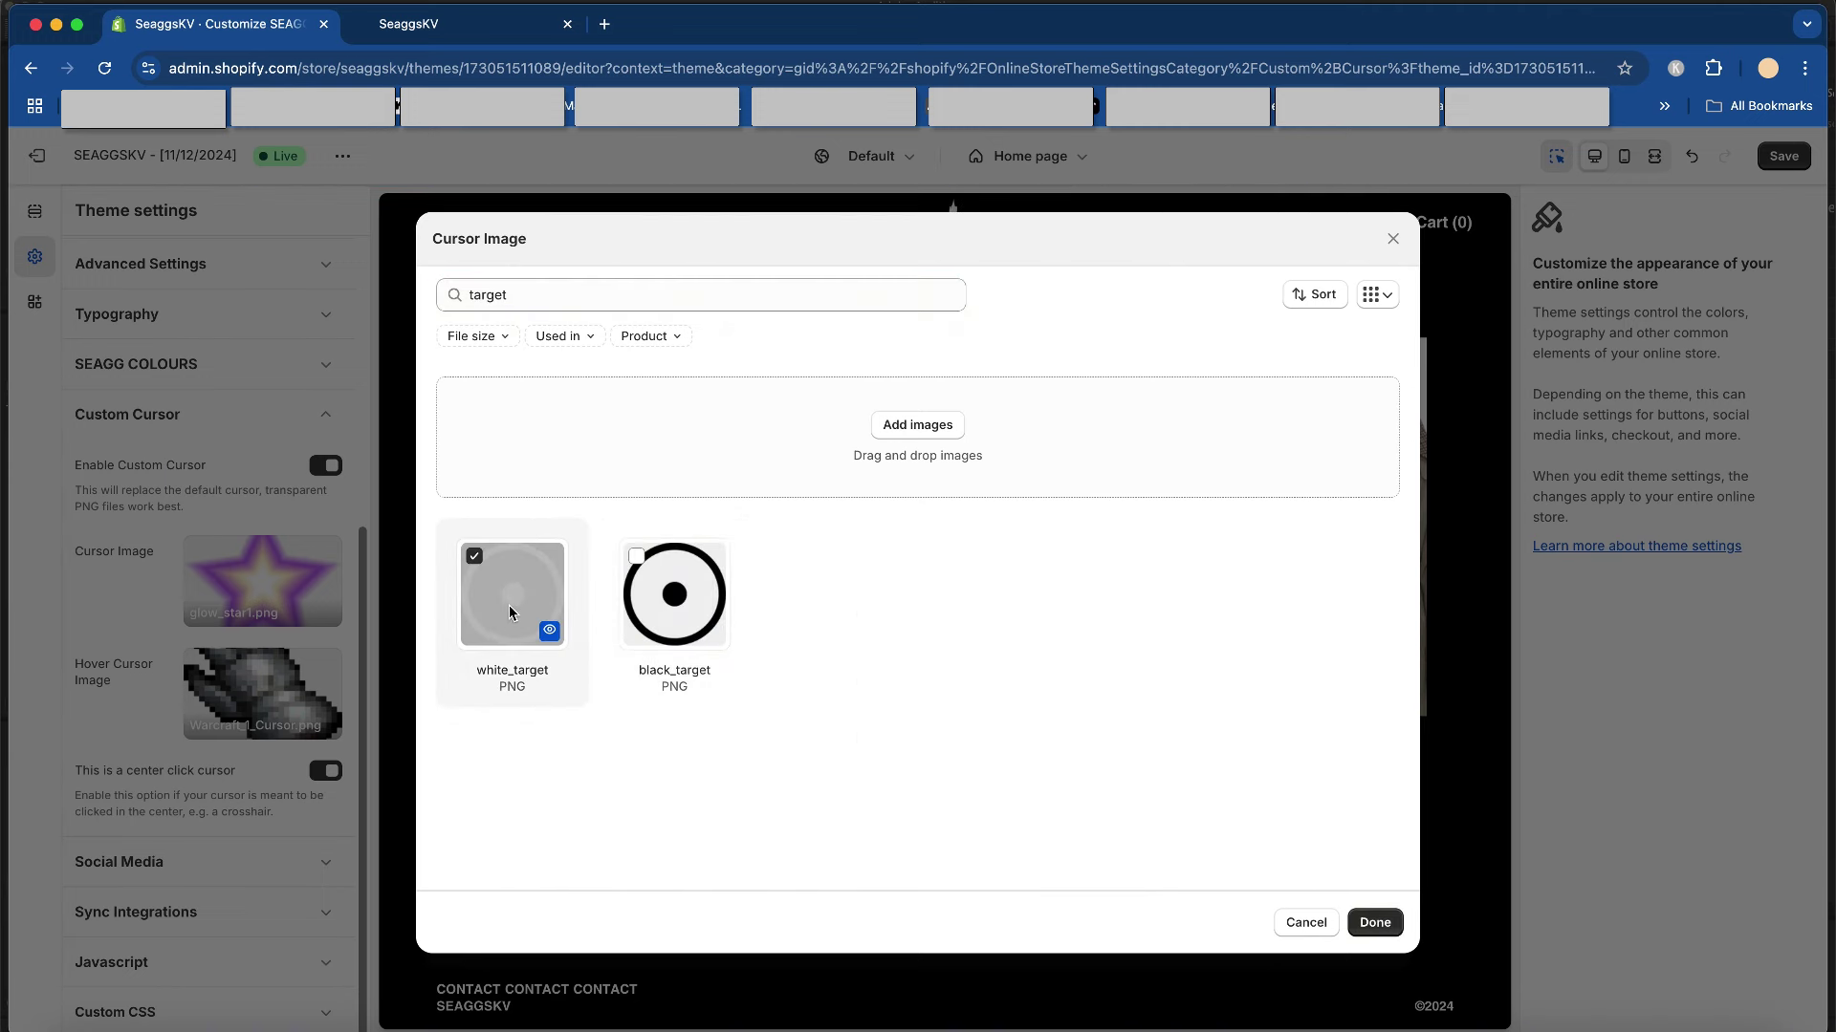
pyautogui.click(1374, 923)
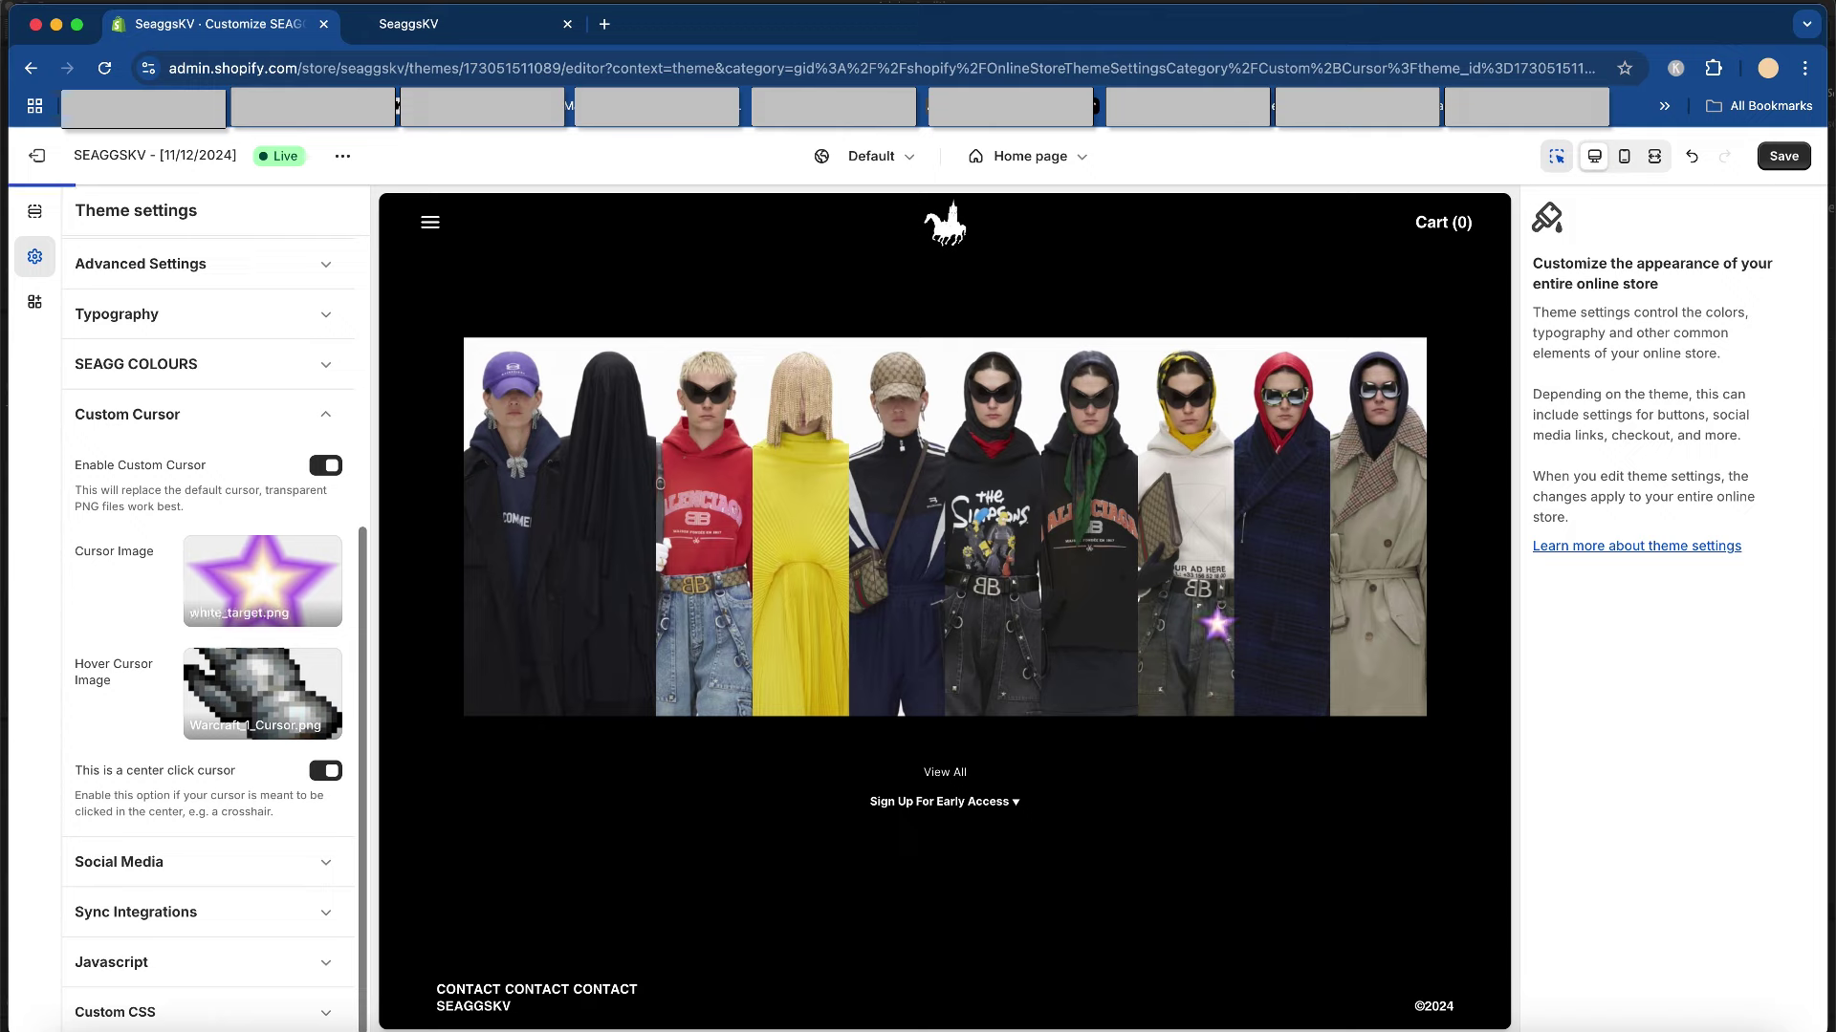
# - Switch to the live SeaggsKV storefront and reload it to check the target cursor
pyautogui.click(457, 38)
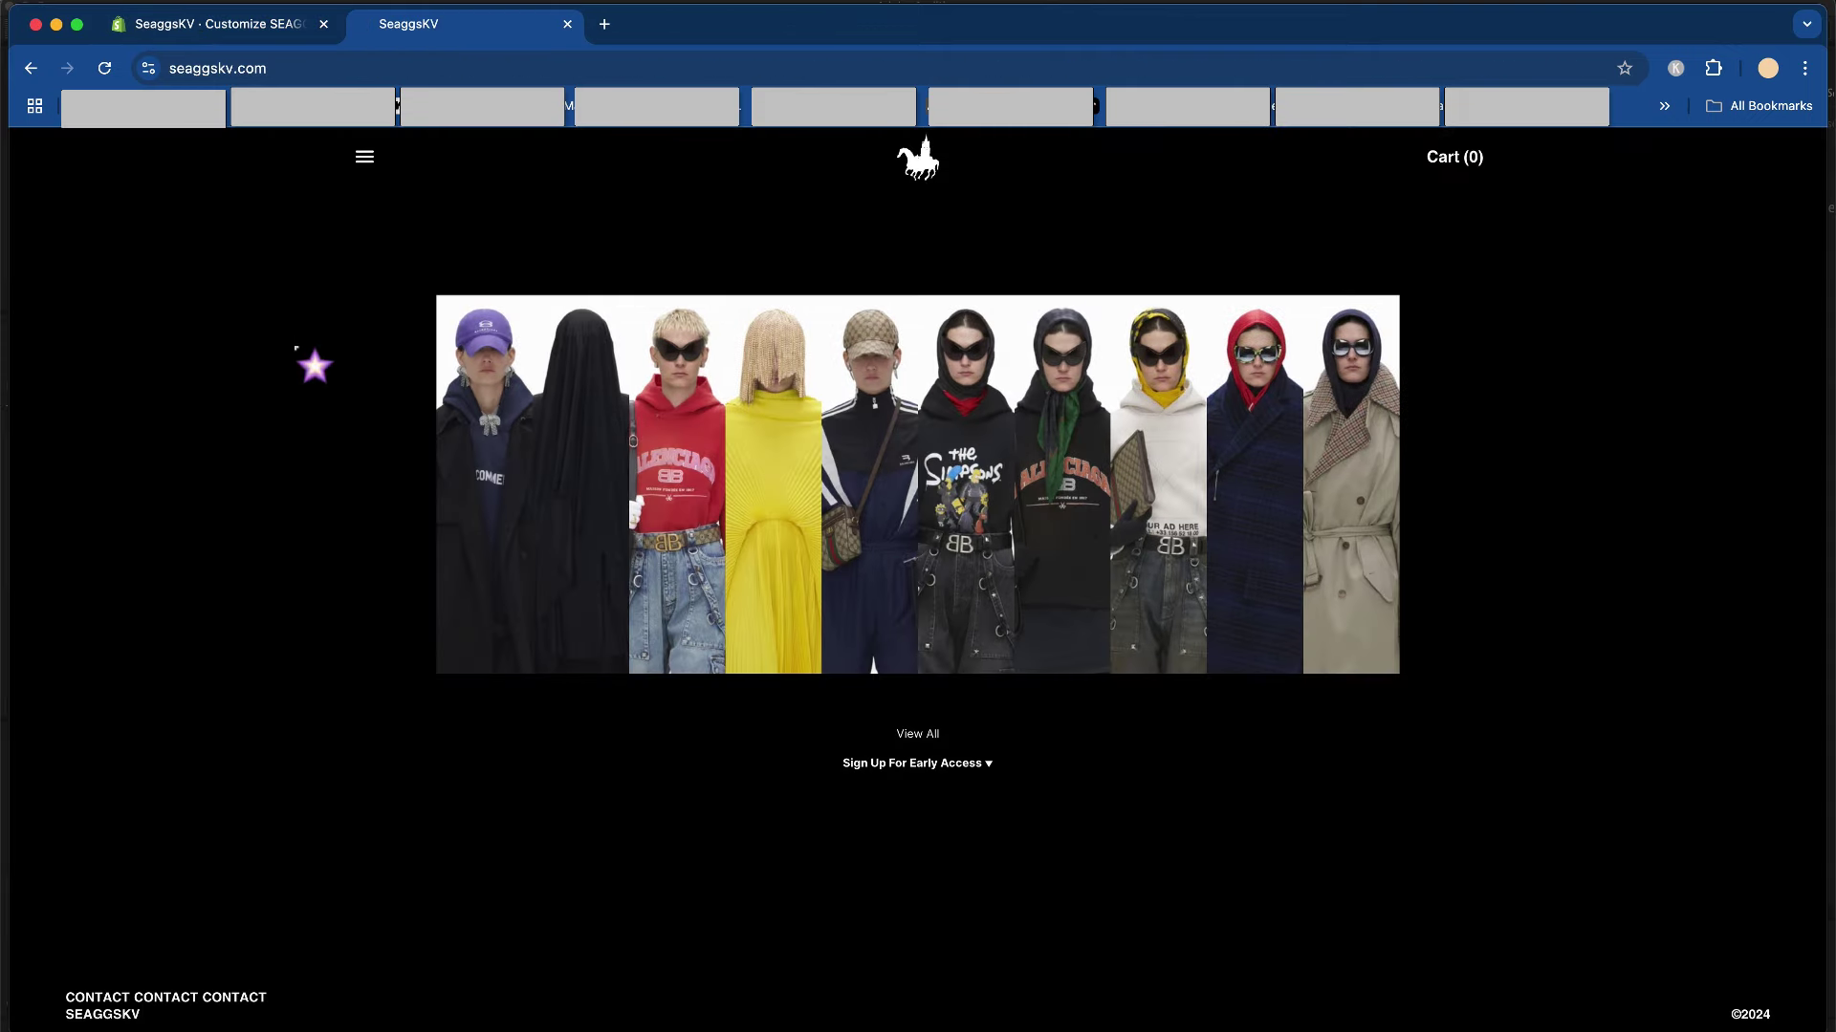
pyautogui.click(105, 68)
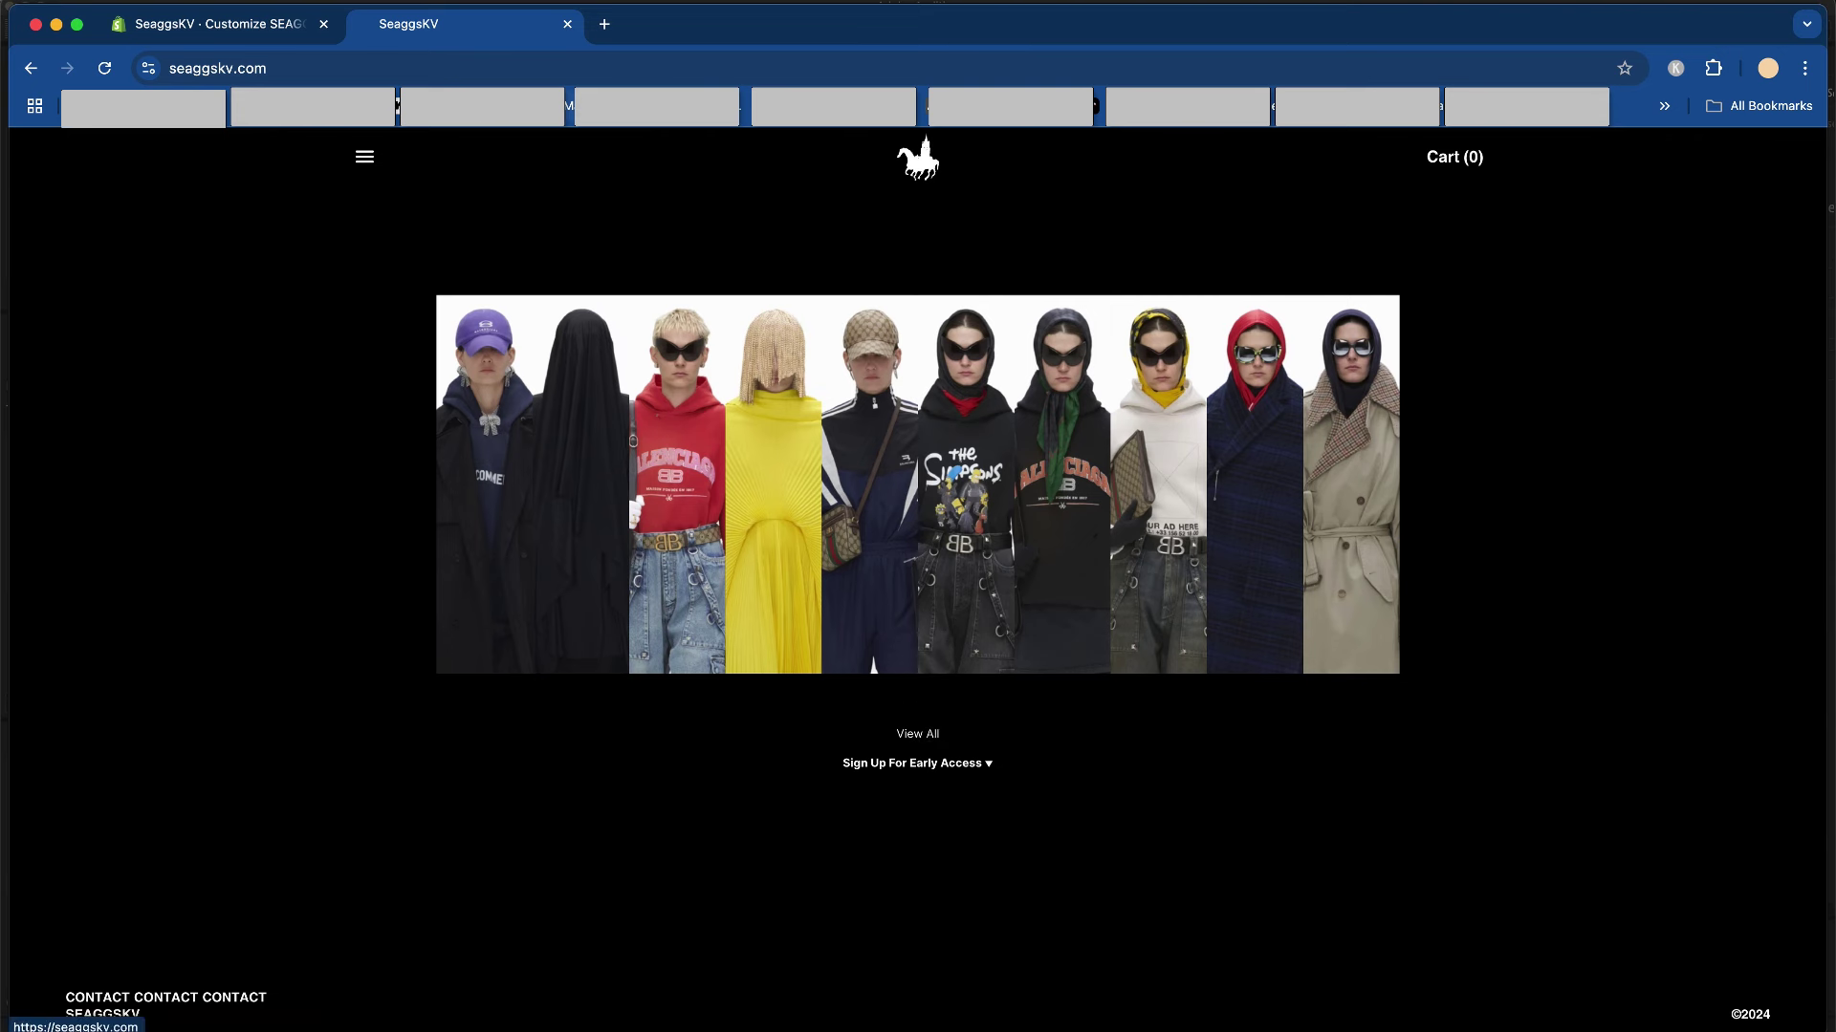
# - Return to the theme editor and look through the Social Media, Sync Integrations, Javascript and Custom CSS settings
pyautogui.hotkey('ctrl', 'shift', 'Tab')
pyautogui.scroll(-6, 272, 1004)
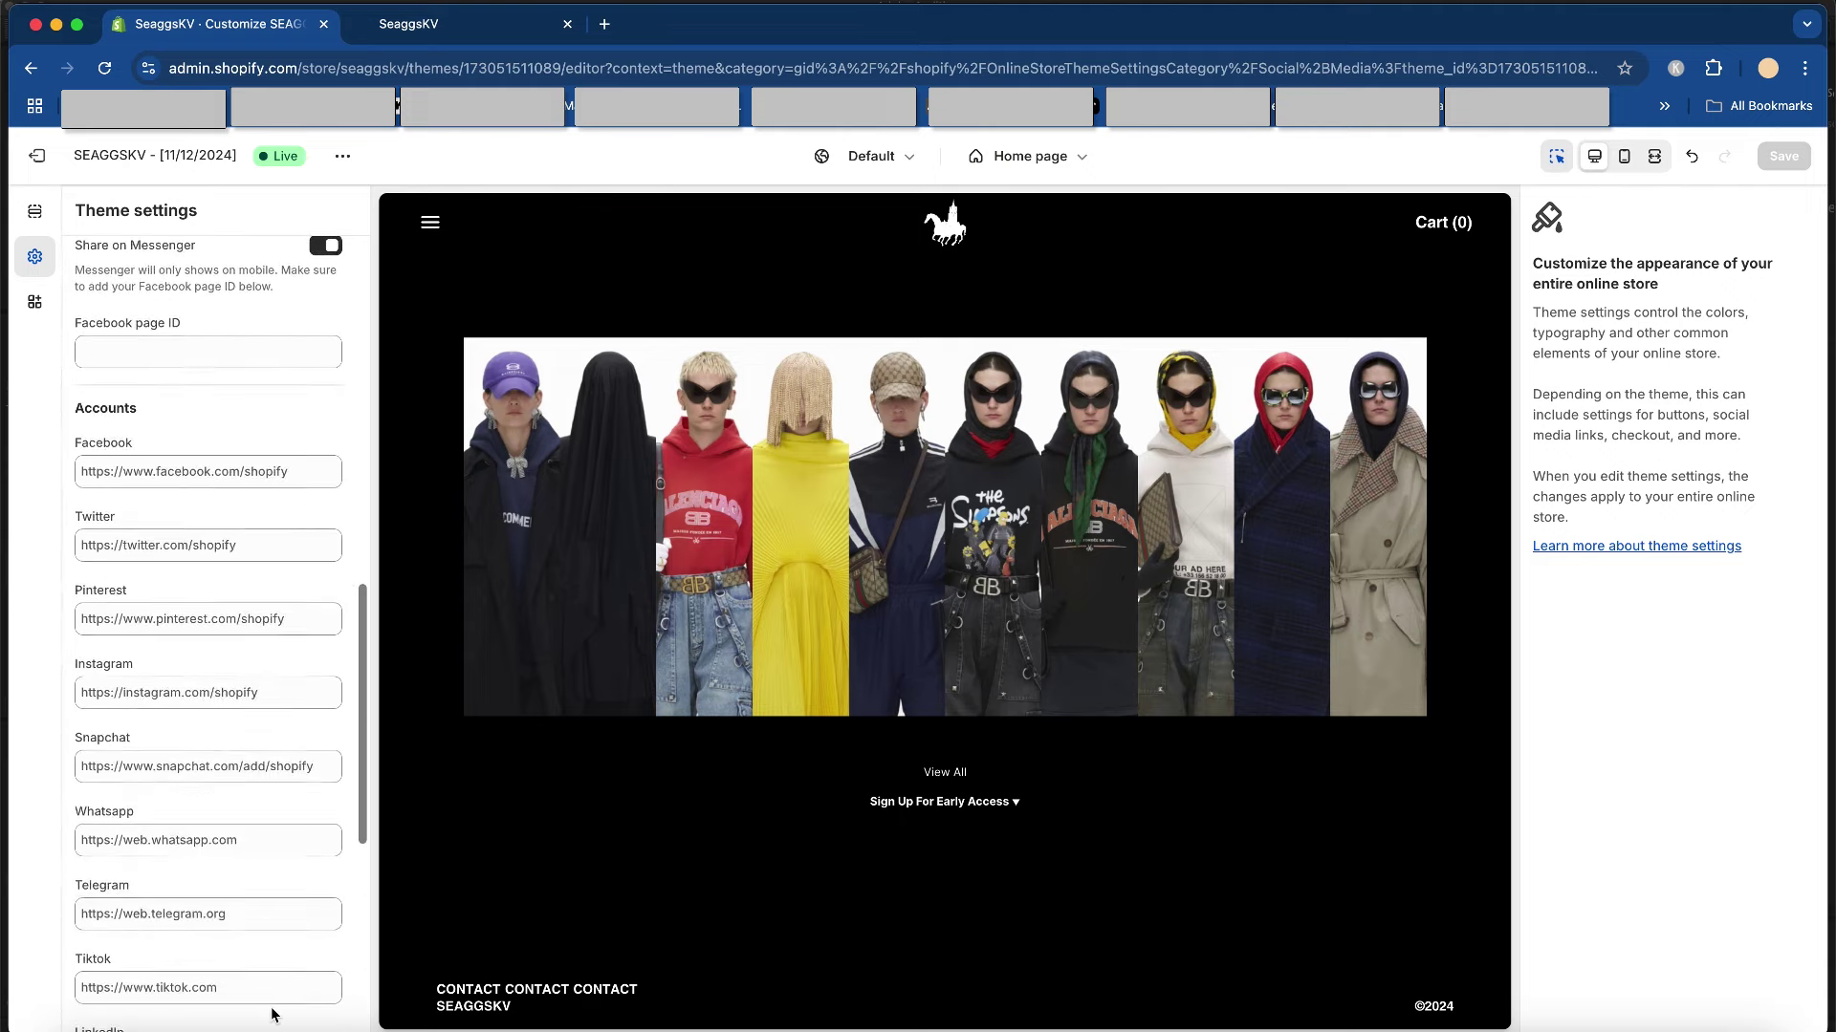
pyautogui.scroll(-6, 213, 559)
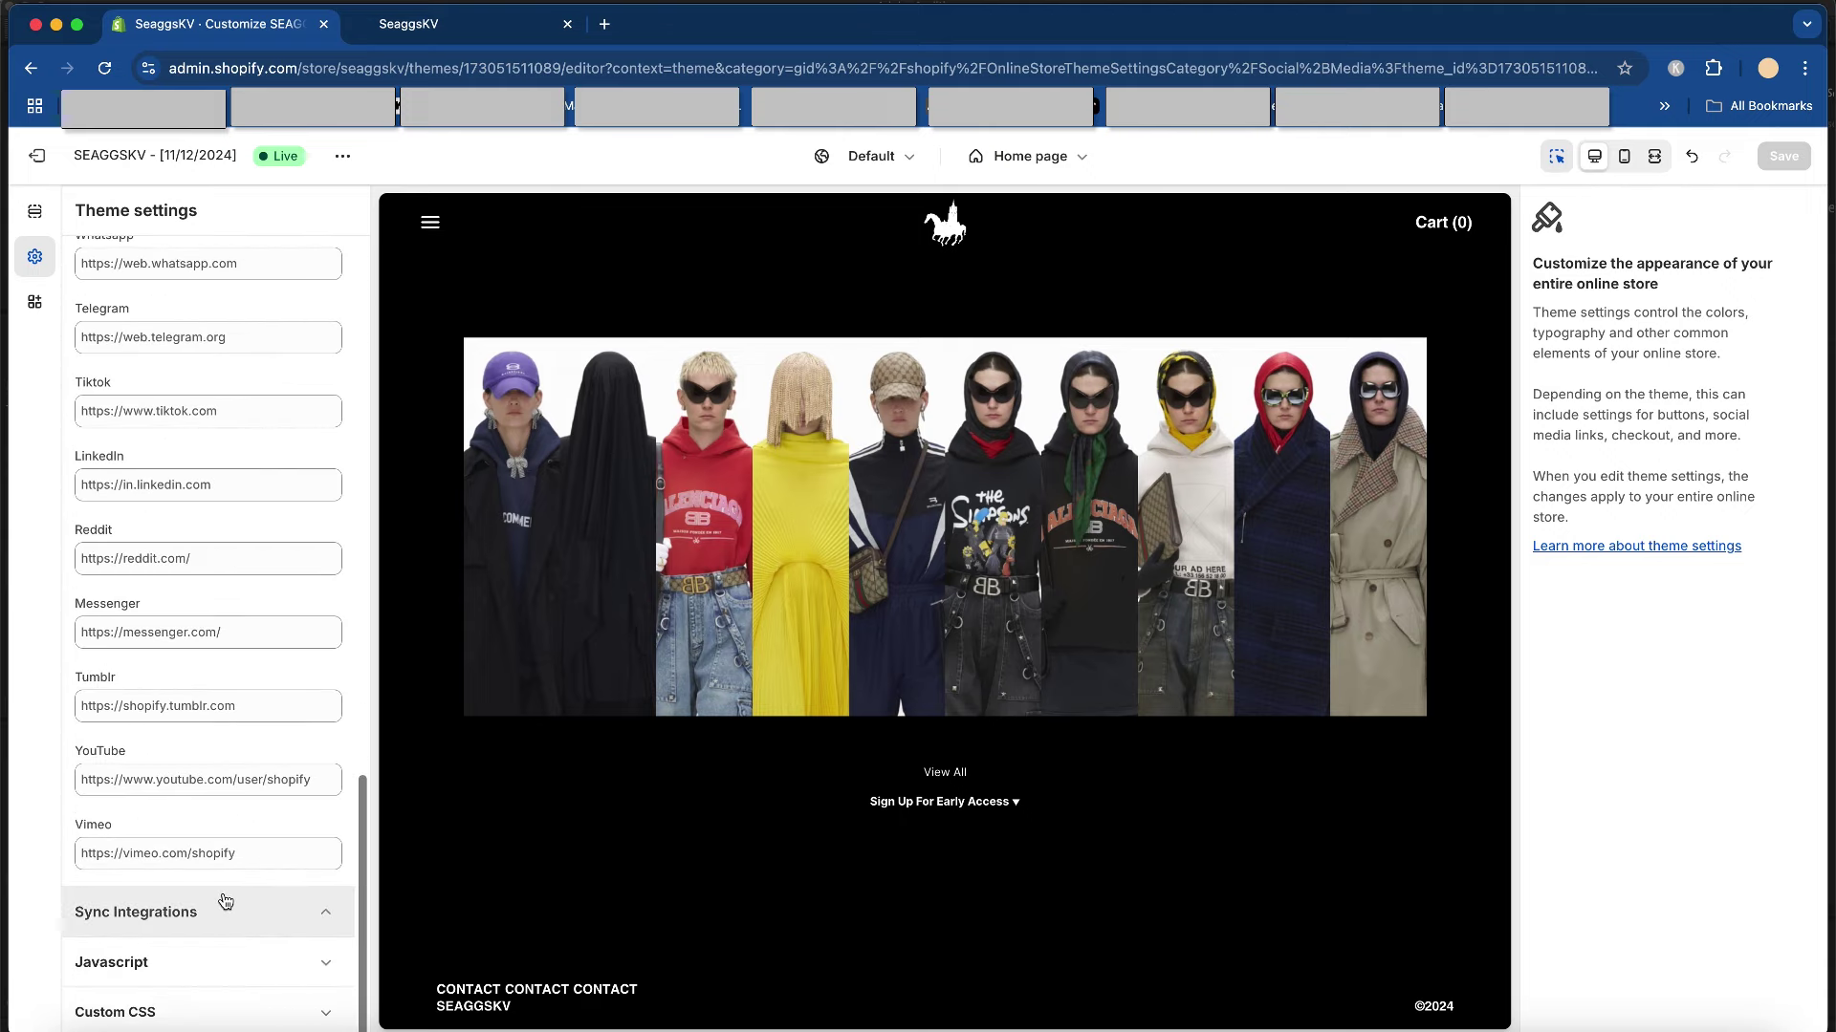
pyautogui.click(226, 901)
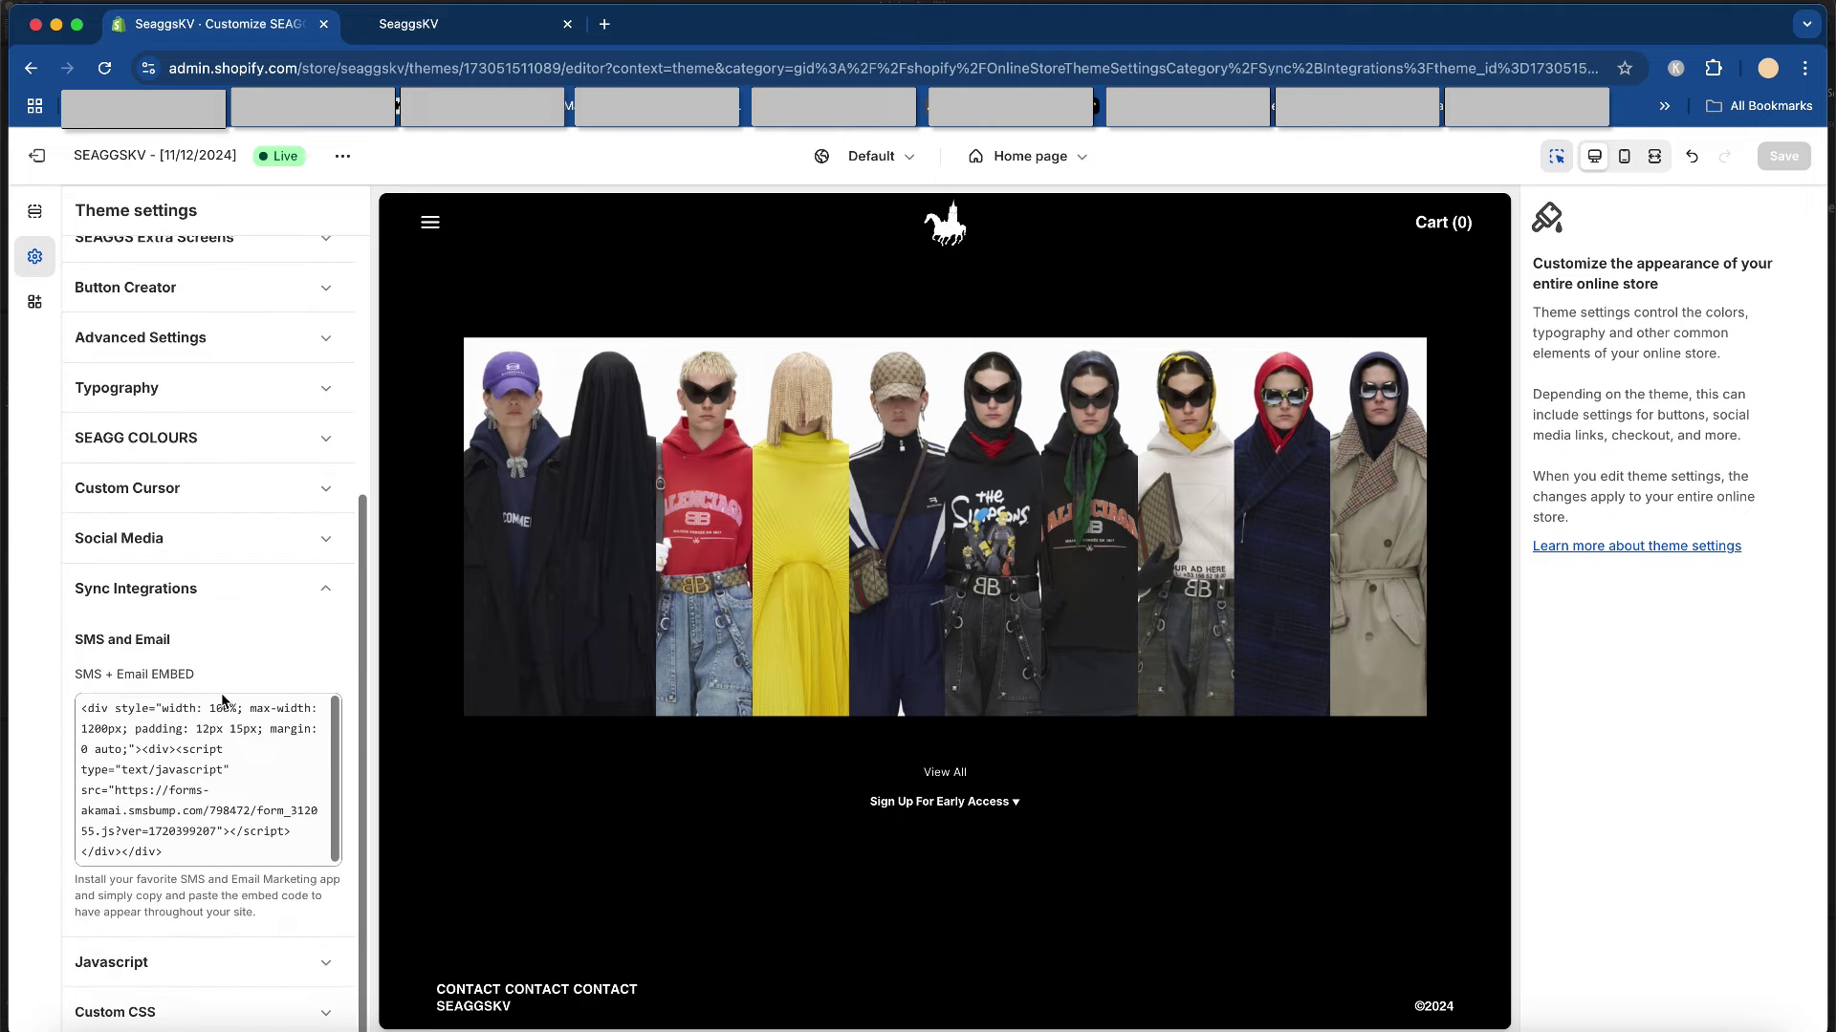
pyautogui.click(270, 959)
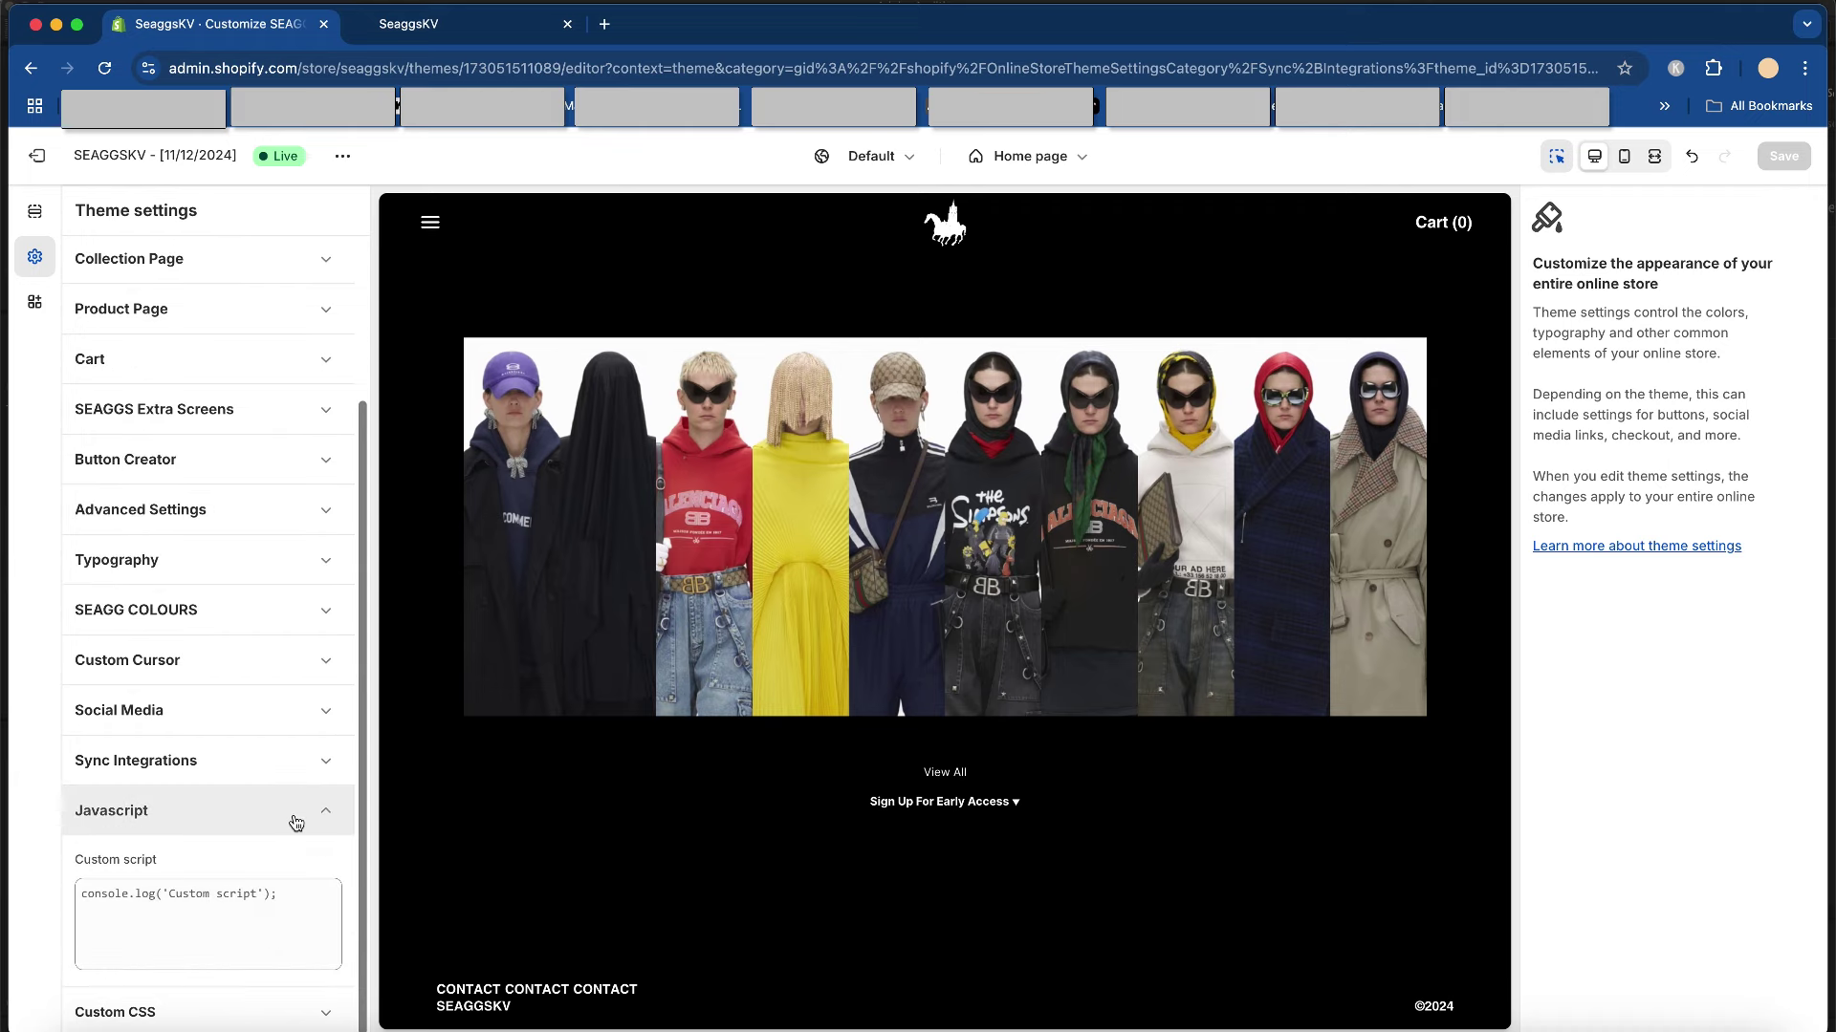
pyautogui.click(296, 1012)
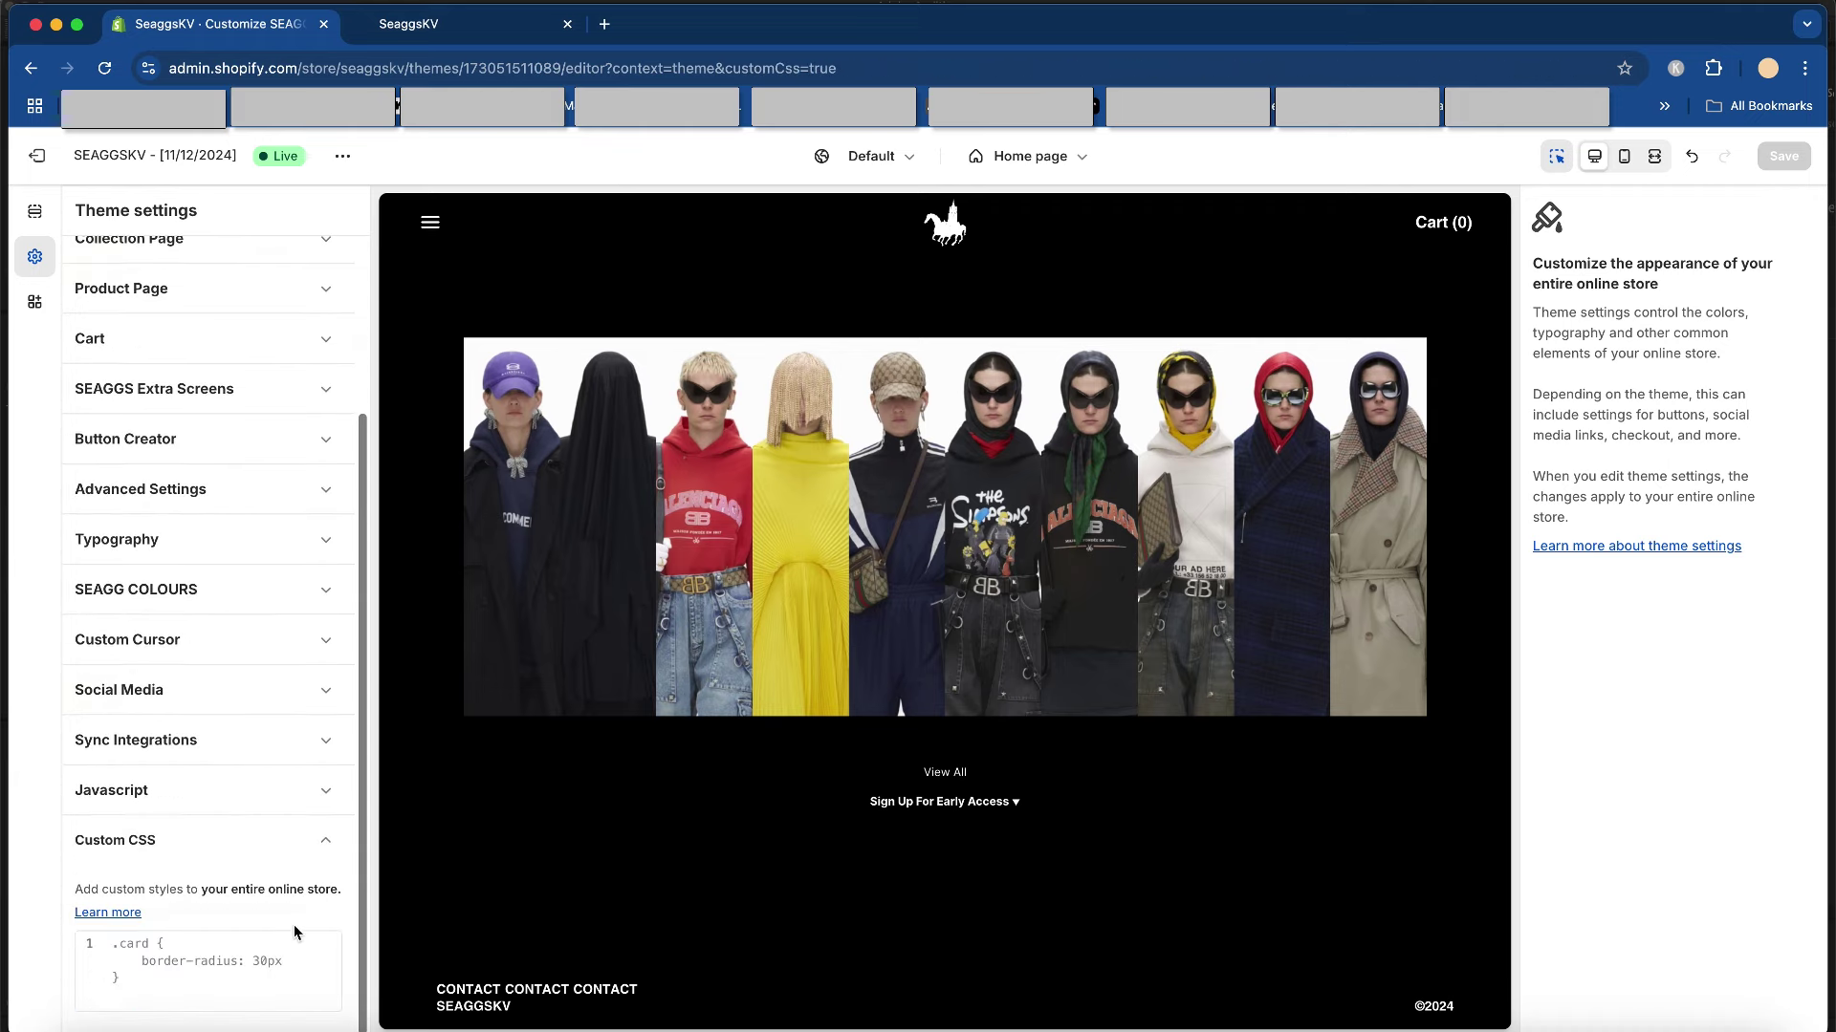
pyautogui.scroll(5, 328, 623)
# - In the Footer section, set the first footer link to FAQ and the third to TERMS, and save the theme
pyautogui.click(854, 943)
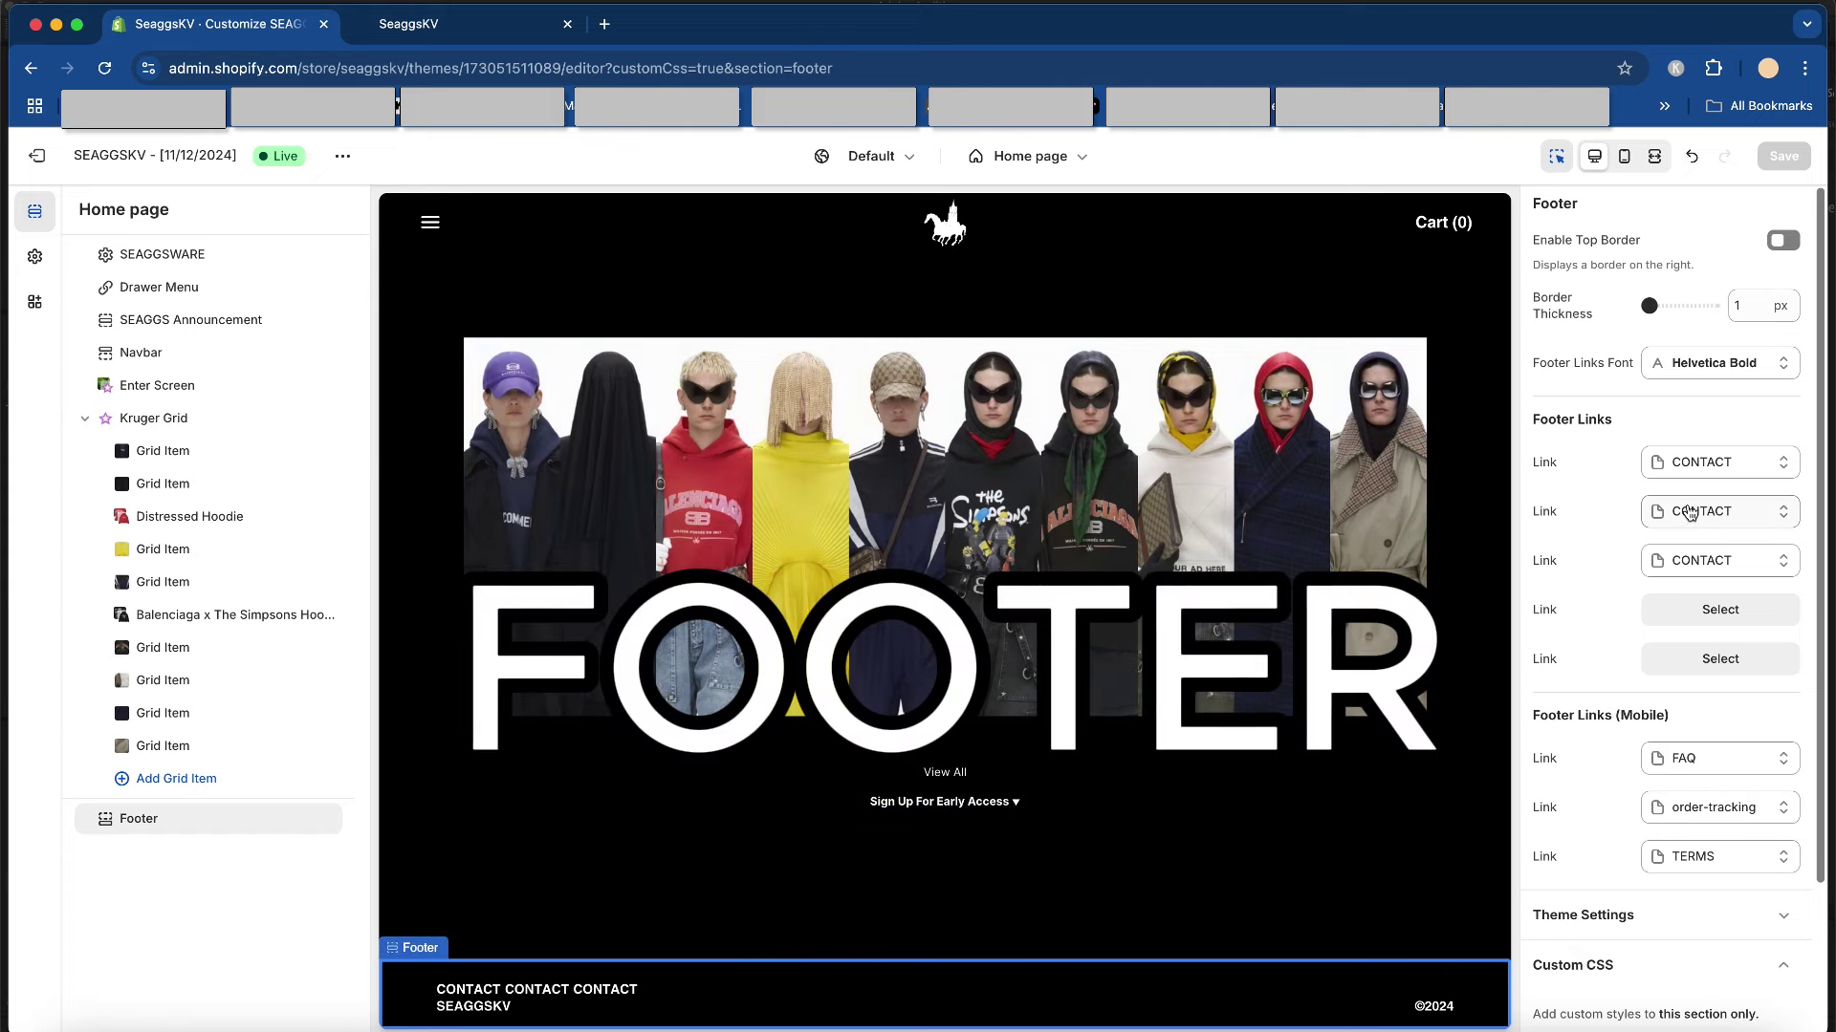
pyautogui.click(1781, 467)
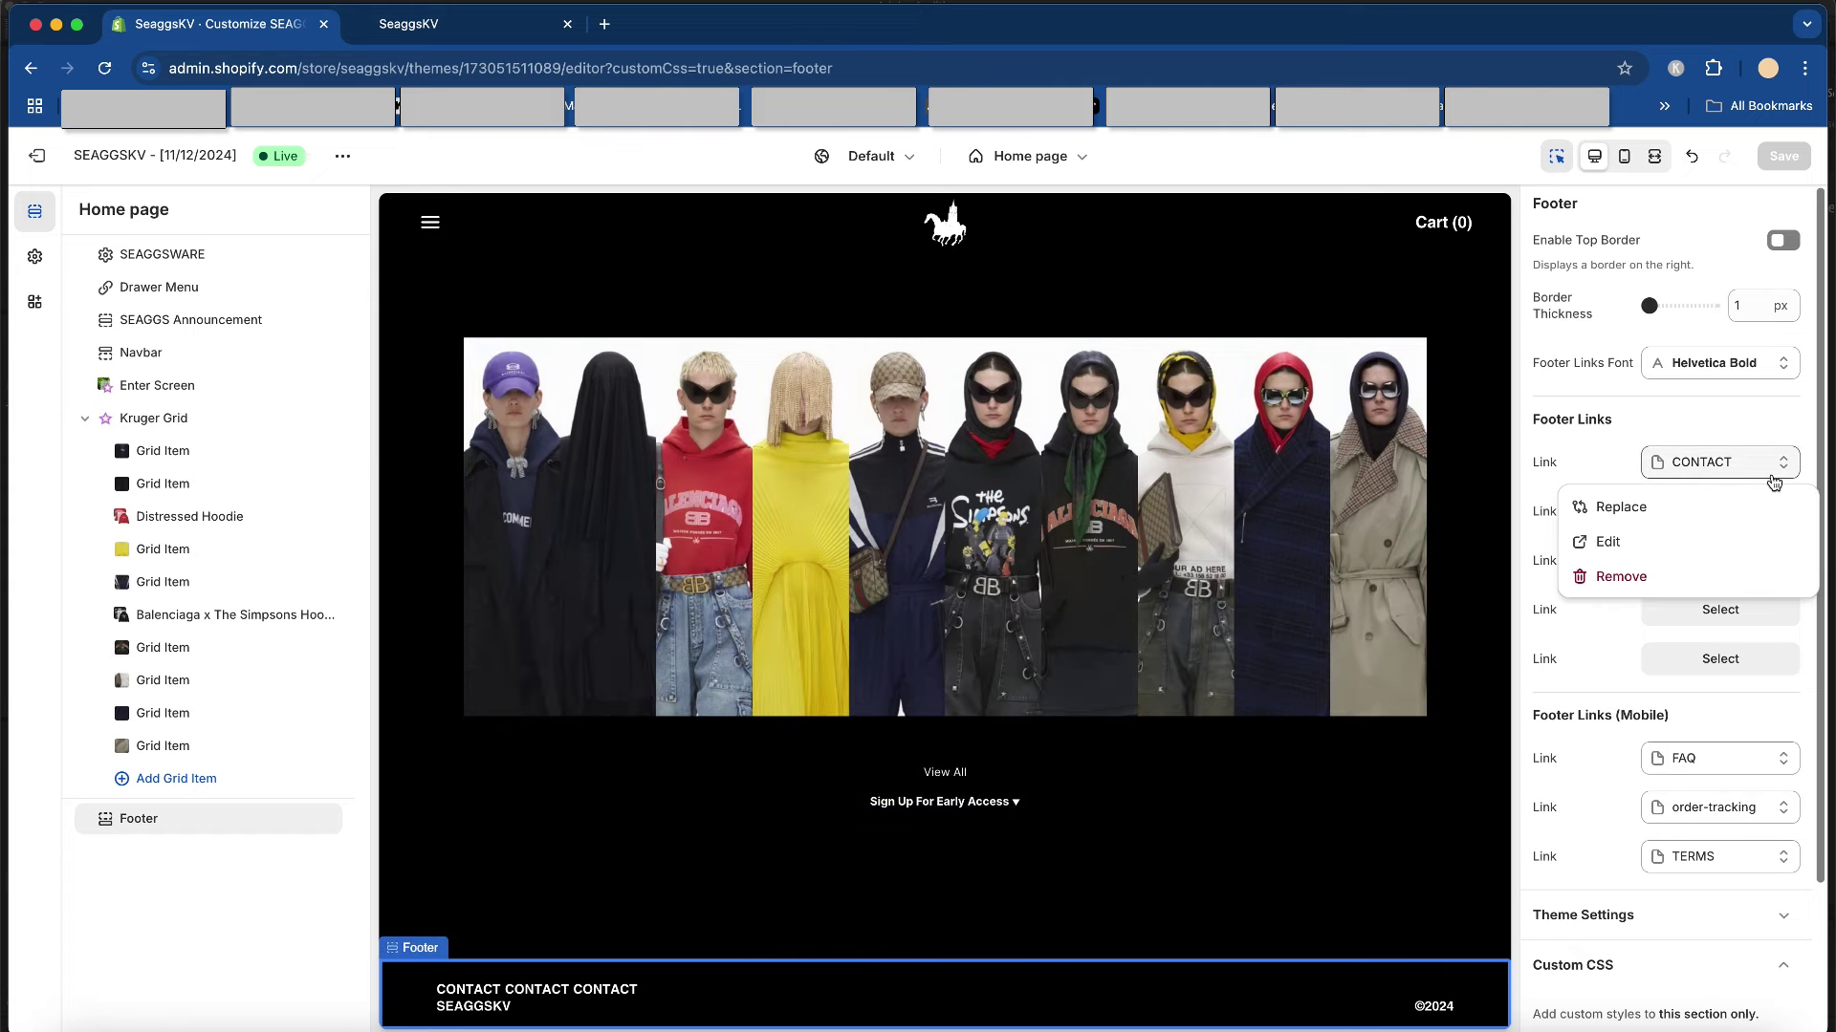
pyautogui.click(1668, 517)
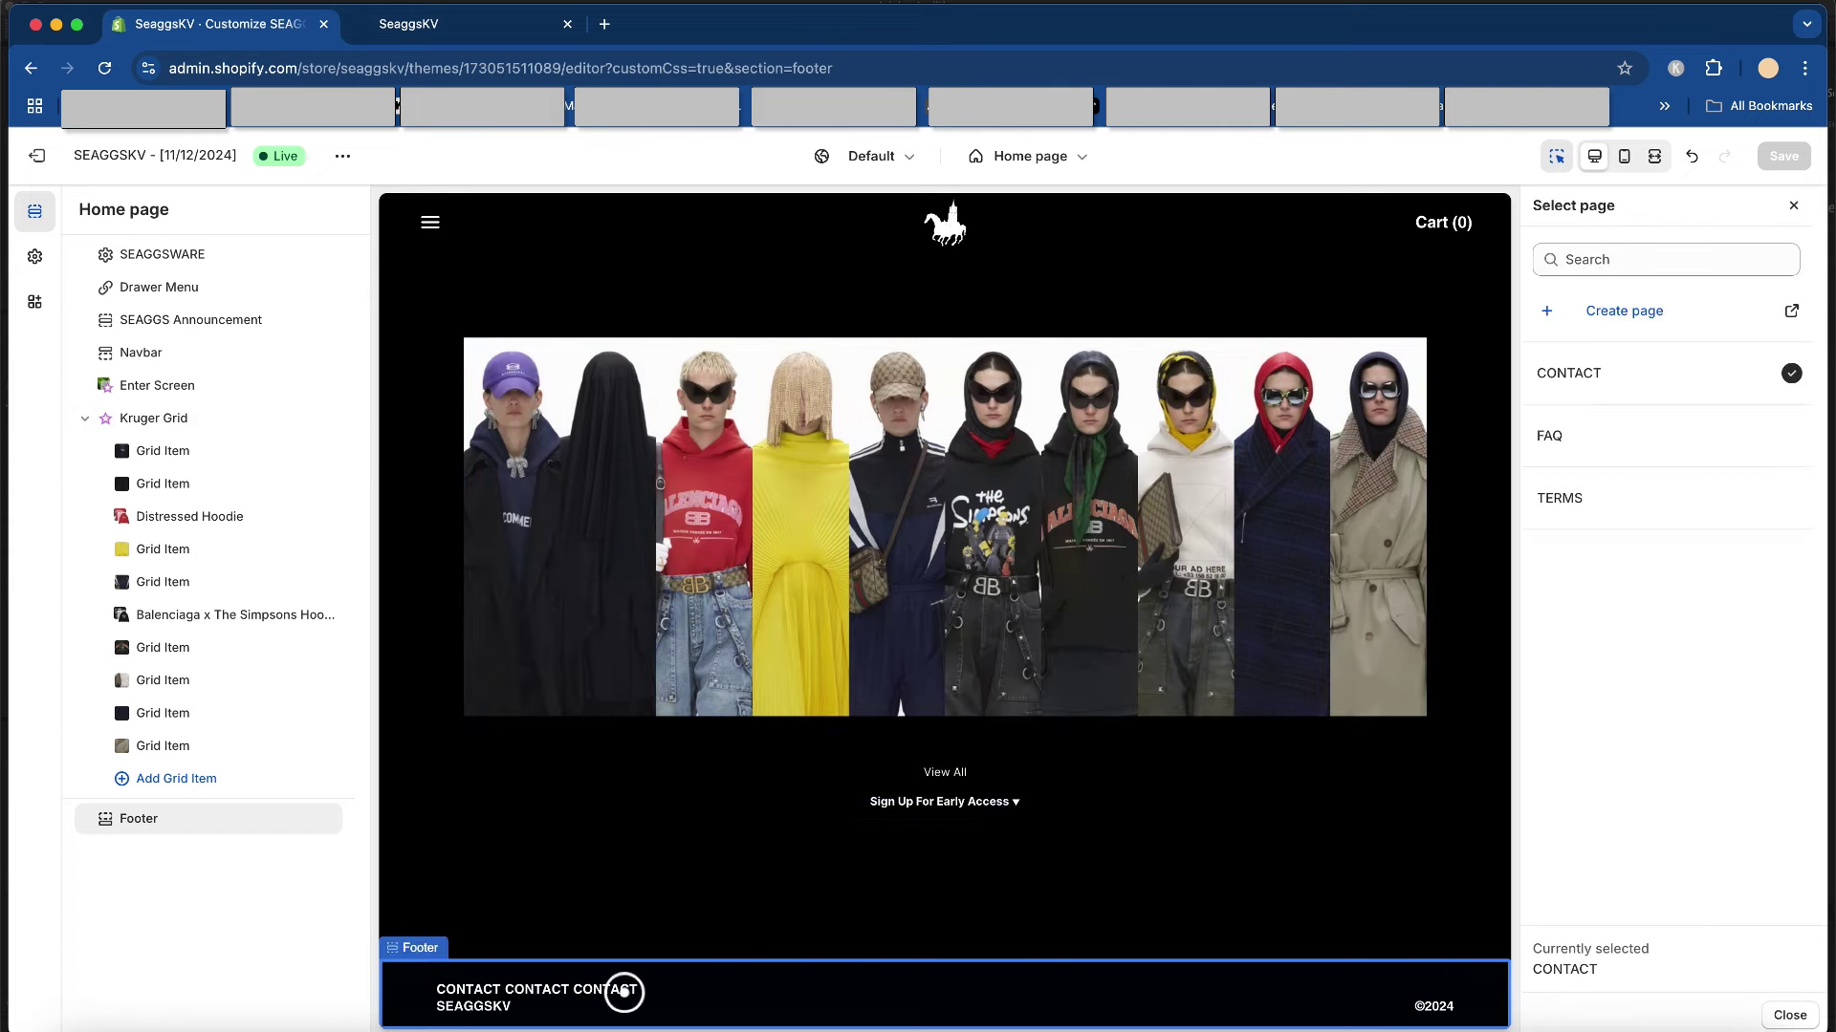
pyautogui.click(1701, 428)
pyautogui.click(1733, 563)
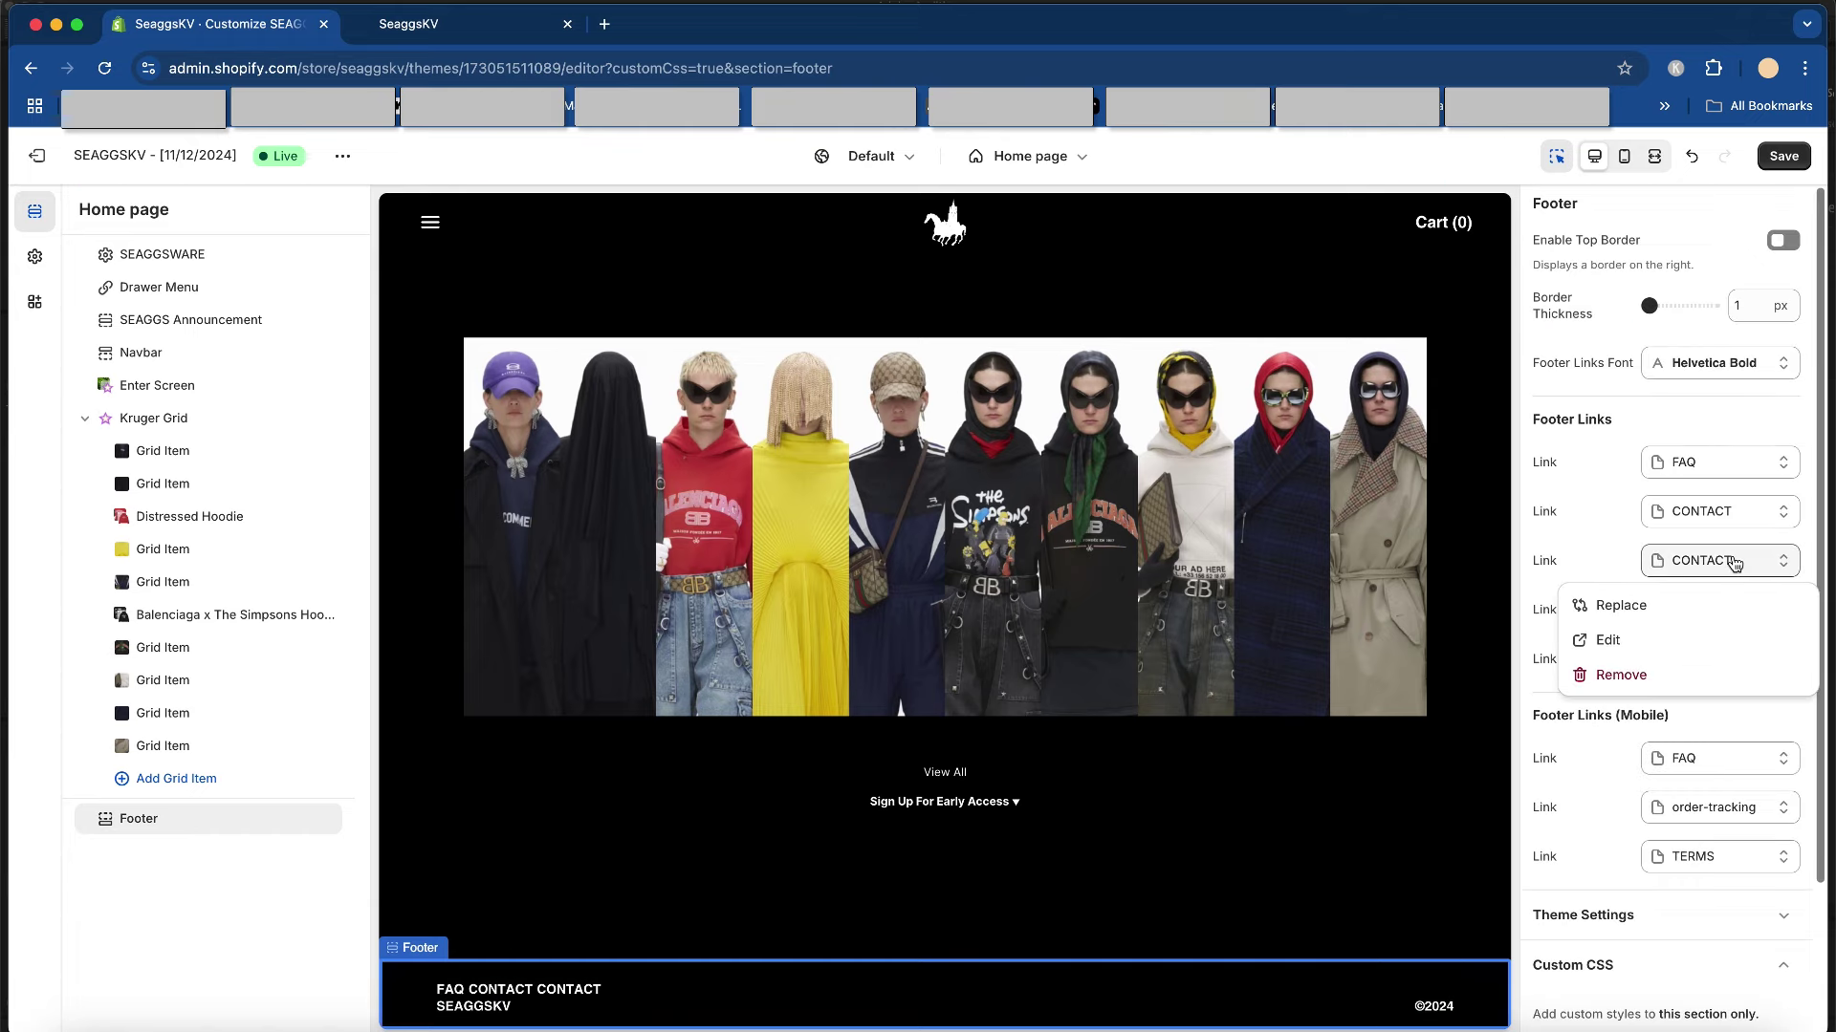
pyautogui.click(1688, 606)
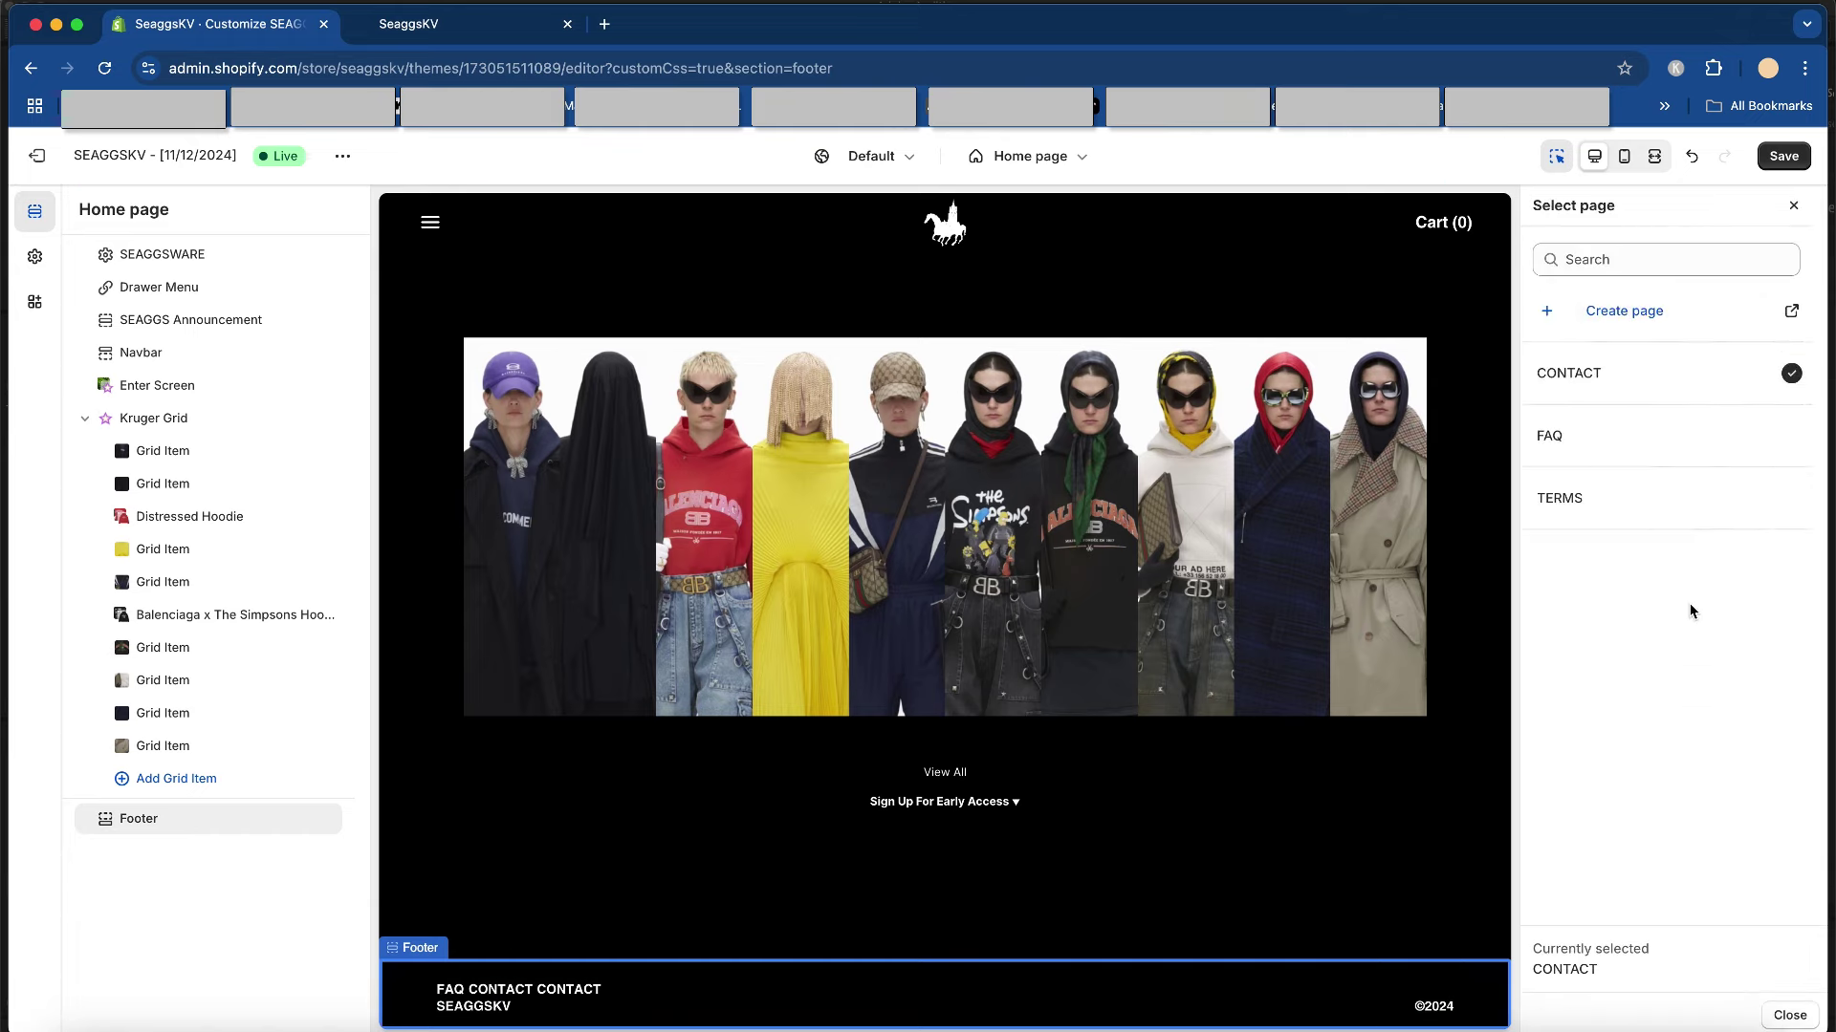
pyautogui.click(1678, 502)
pyautogui.click(1783, 156)
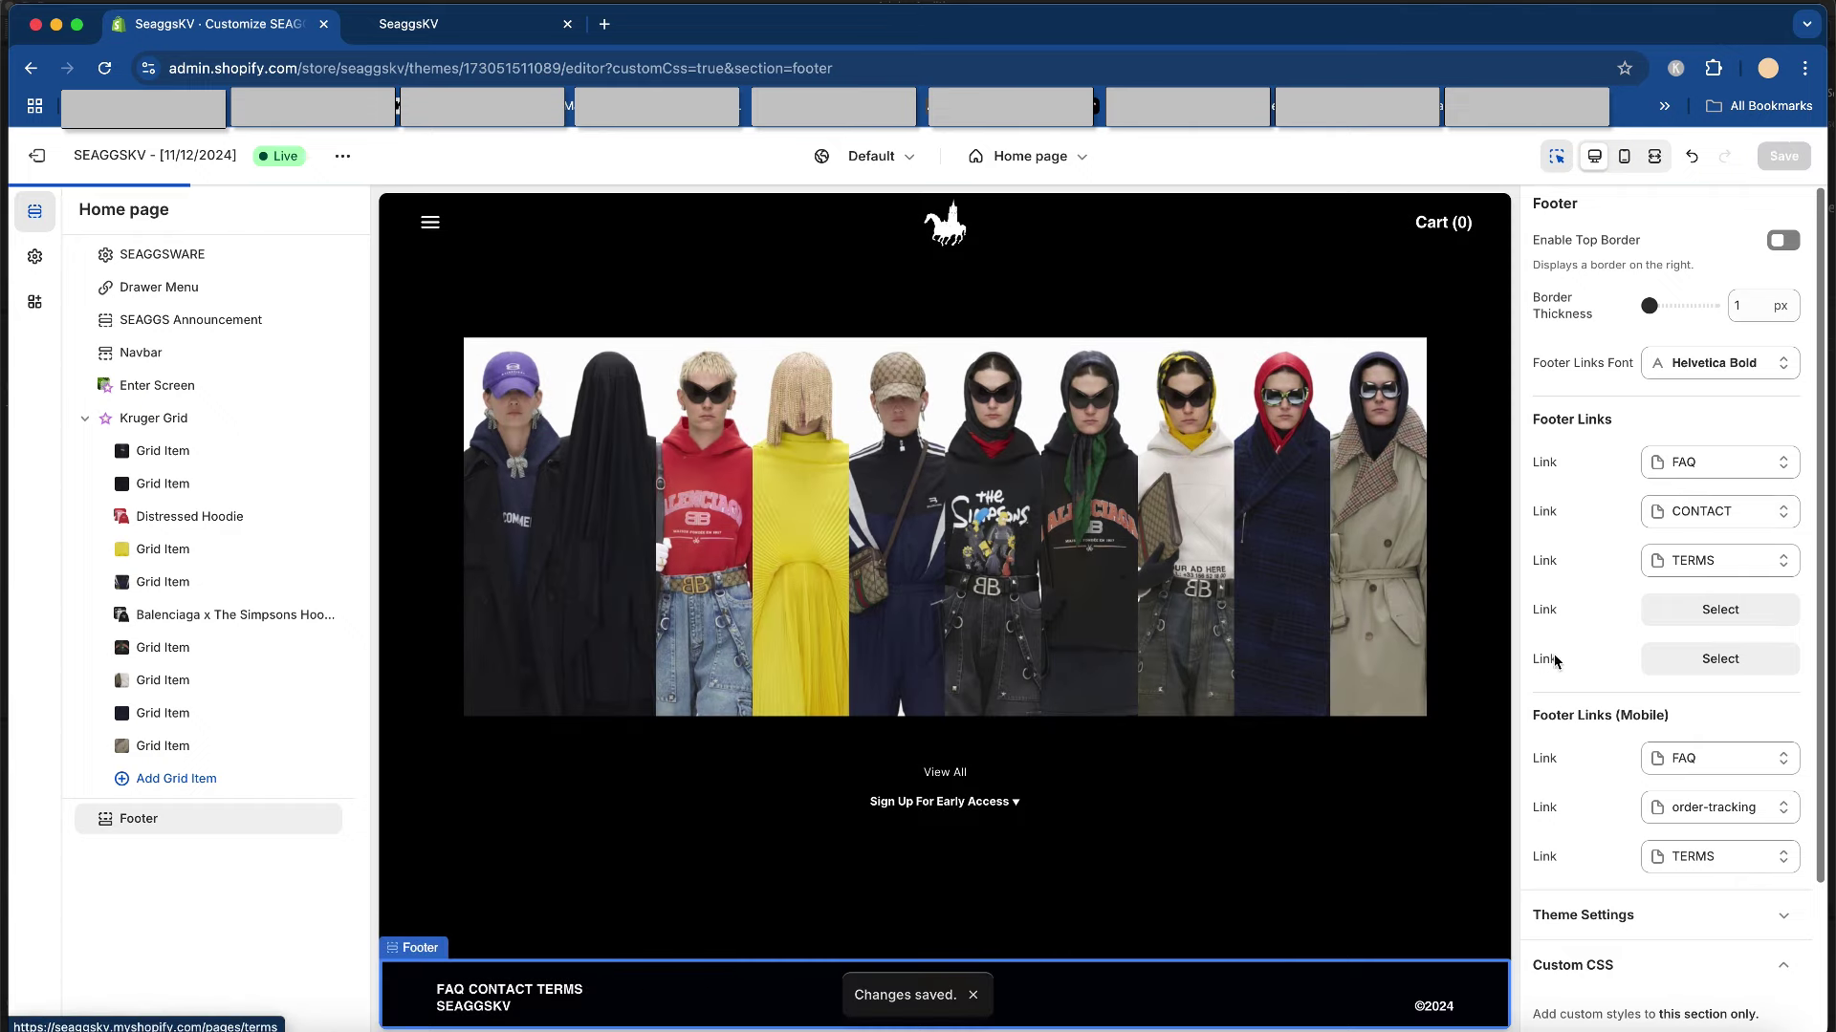
# - Review the footer's mobile links in the mobile preview and return to the desktop preview
pyautogui.scroll(-3, 1577, 669)
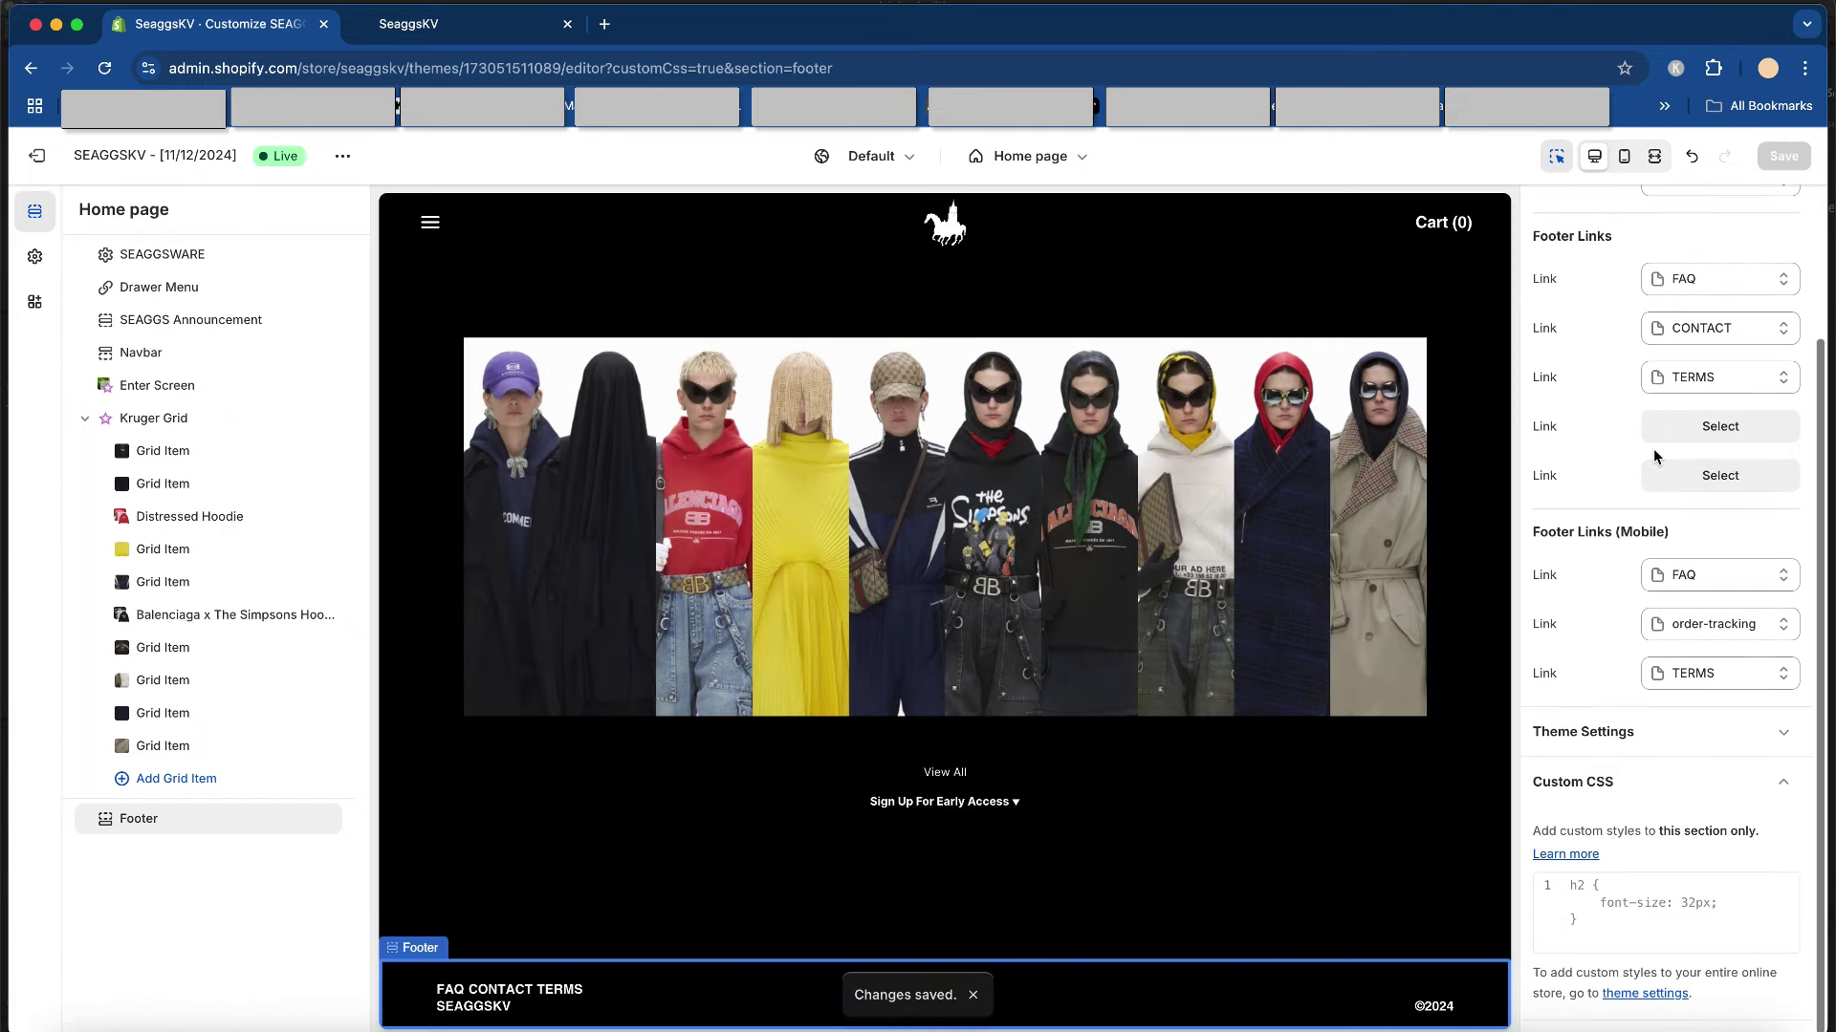
pyautogui.click(1623, 156)
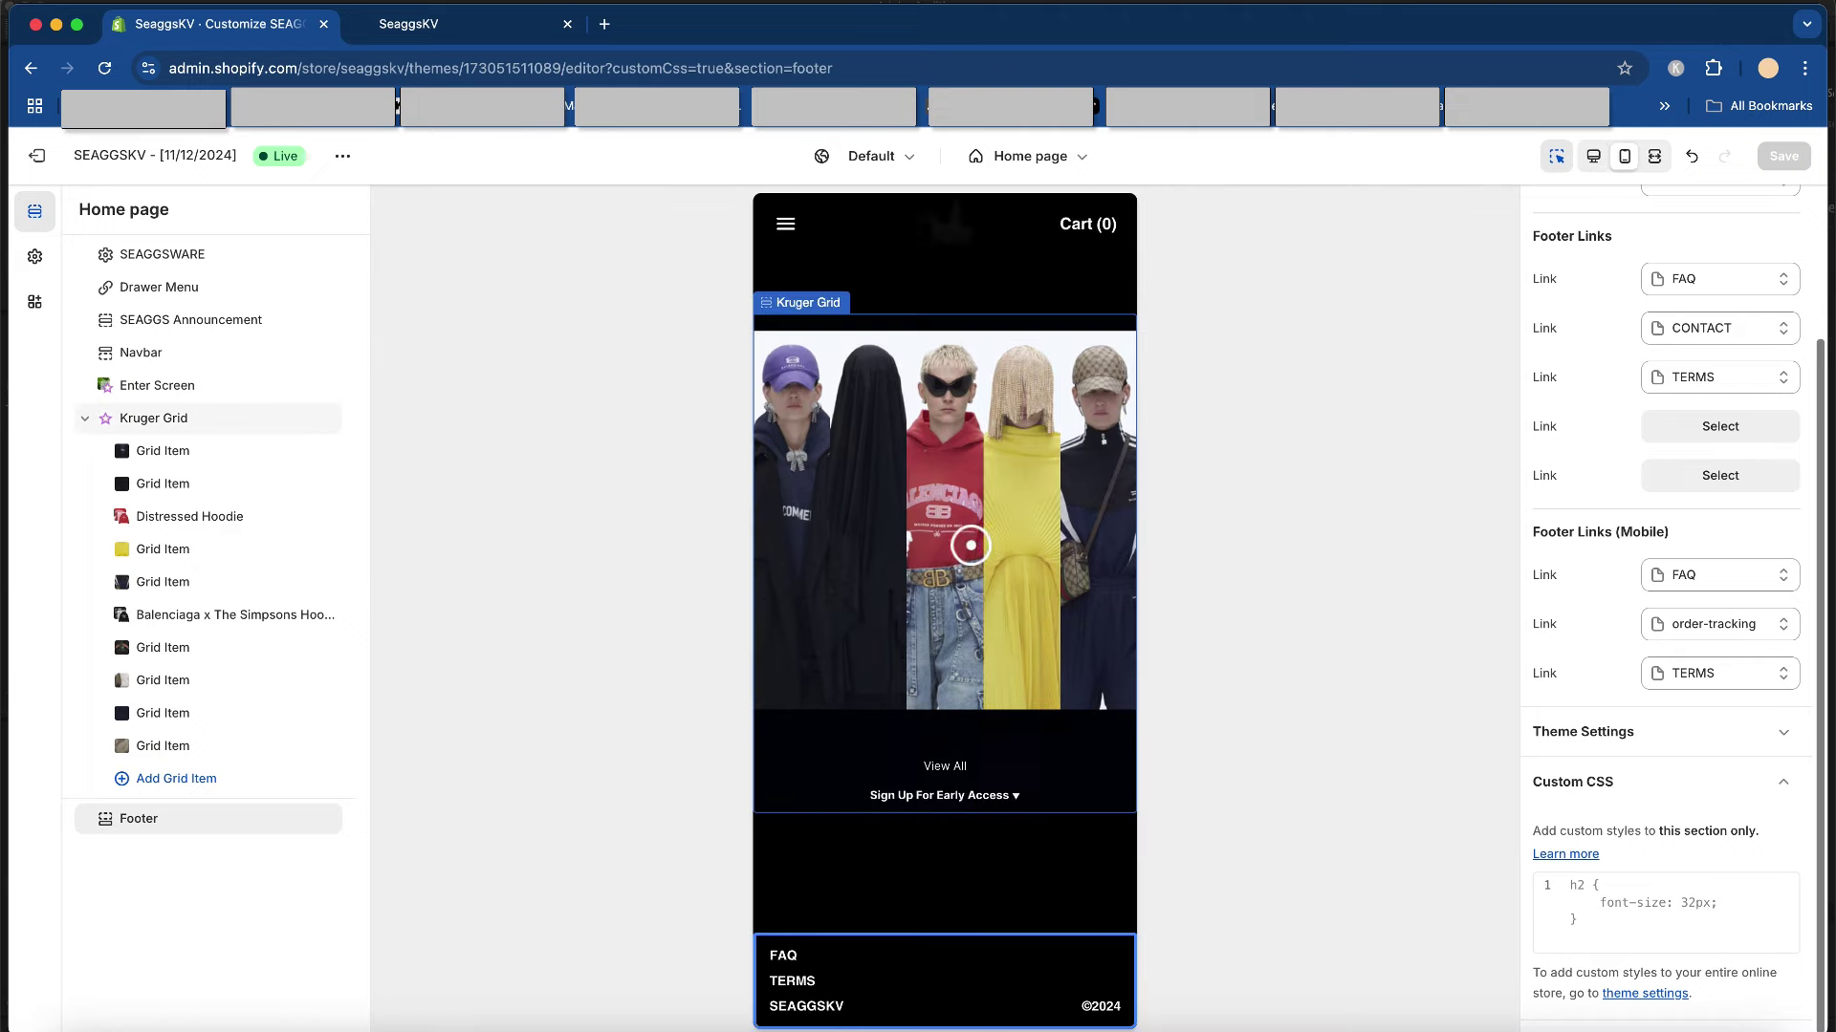
pyautogui.click(1593, 156)
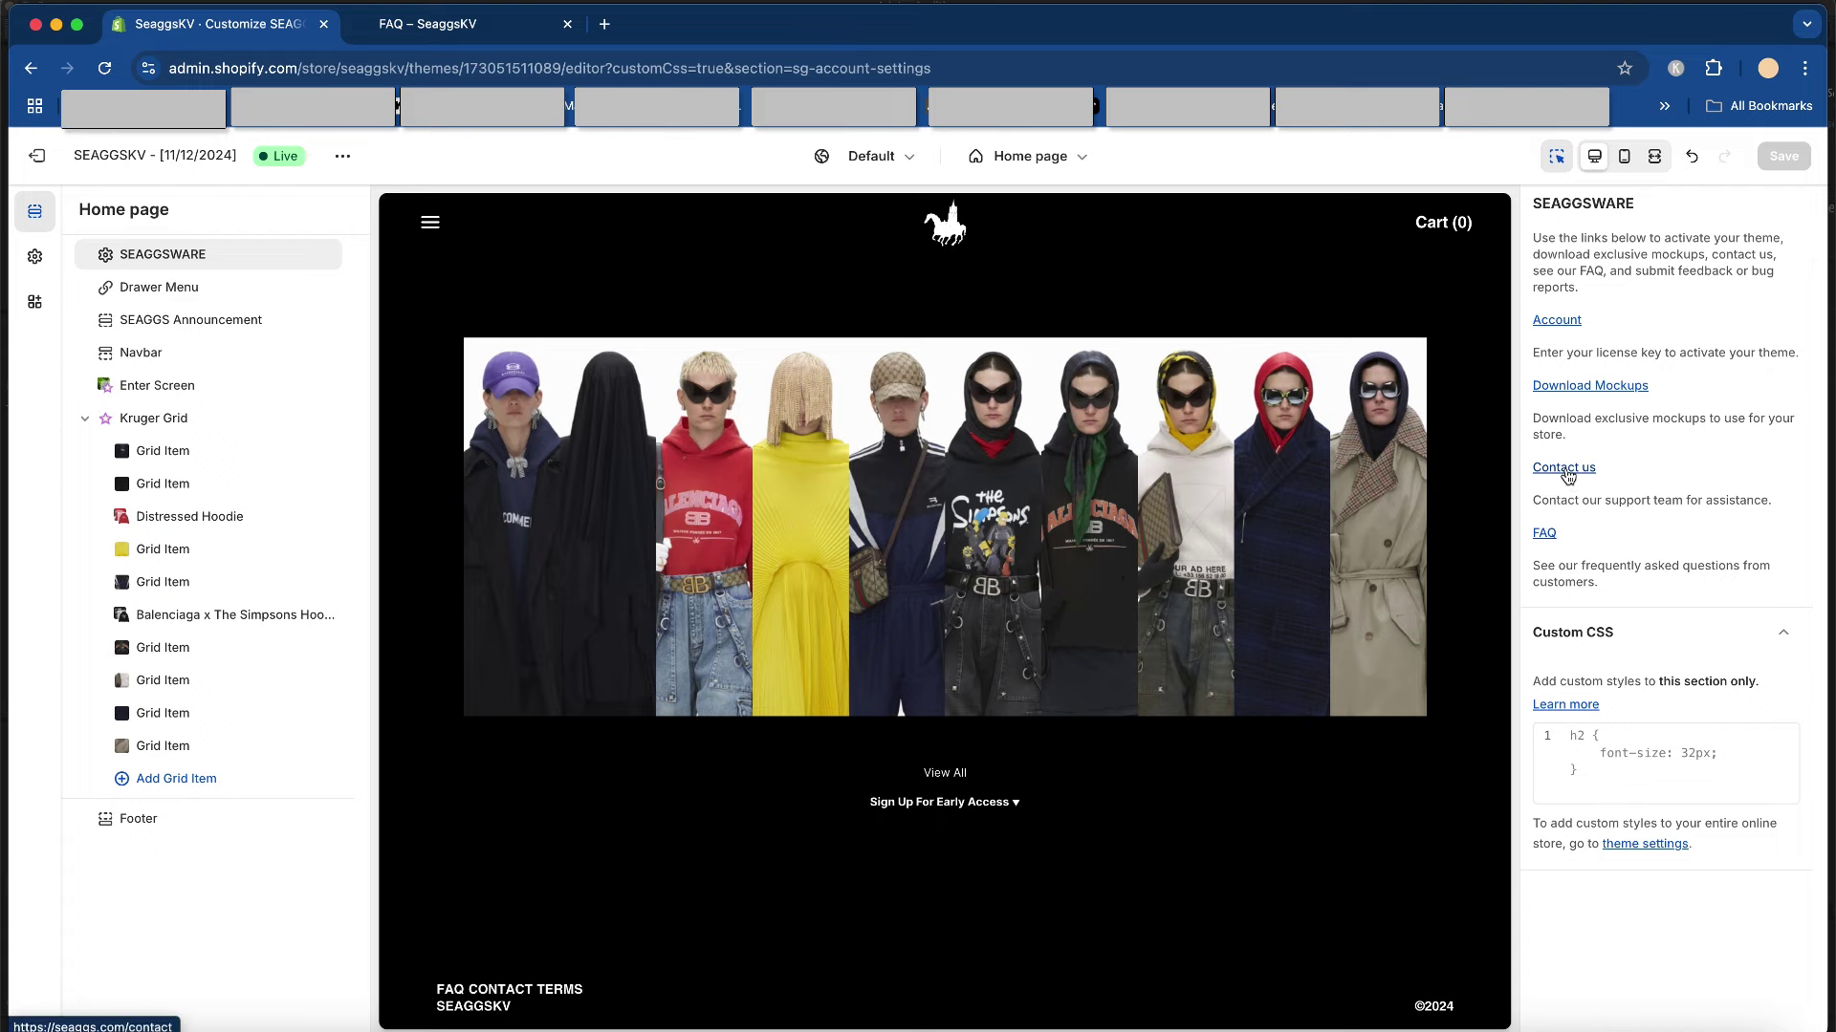
# - View the FAQ page on the live storefront and return to the theme editor
pyautogui.click(435, 27)
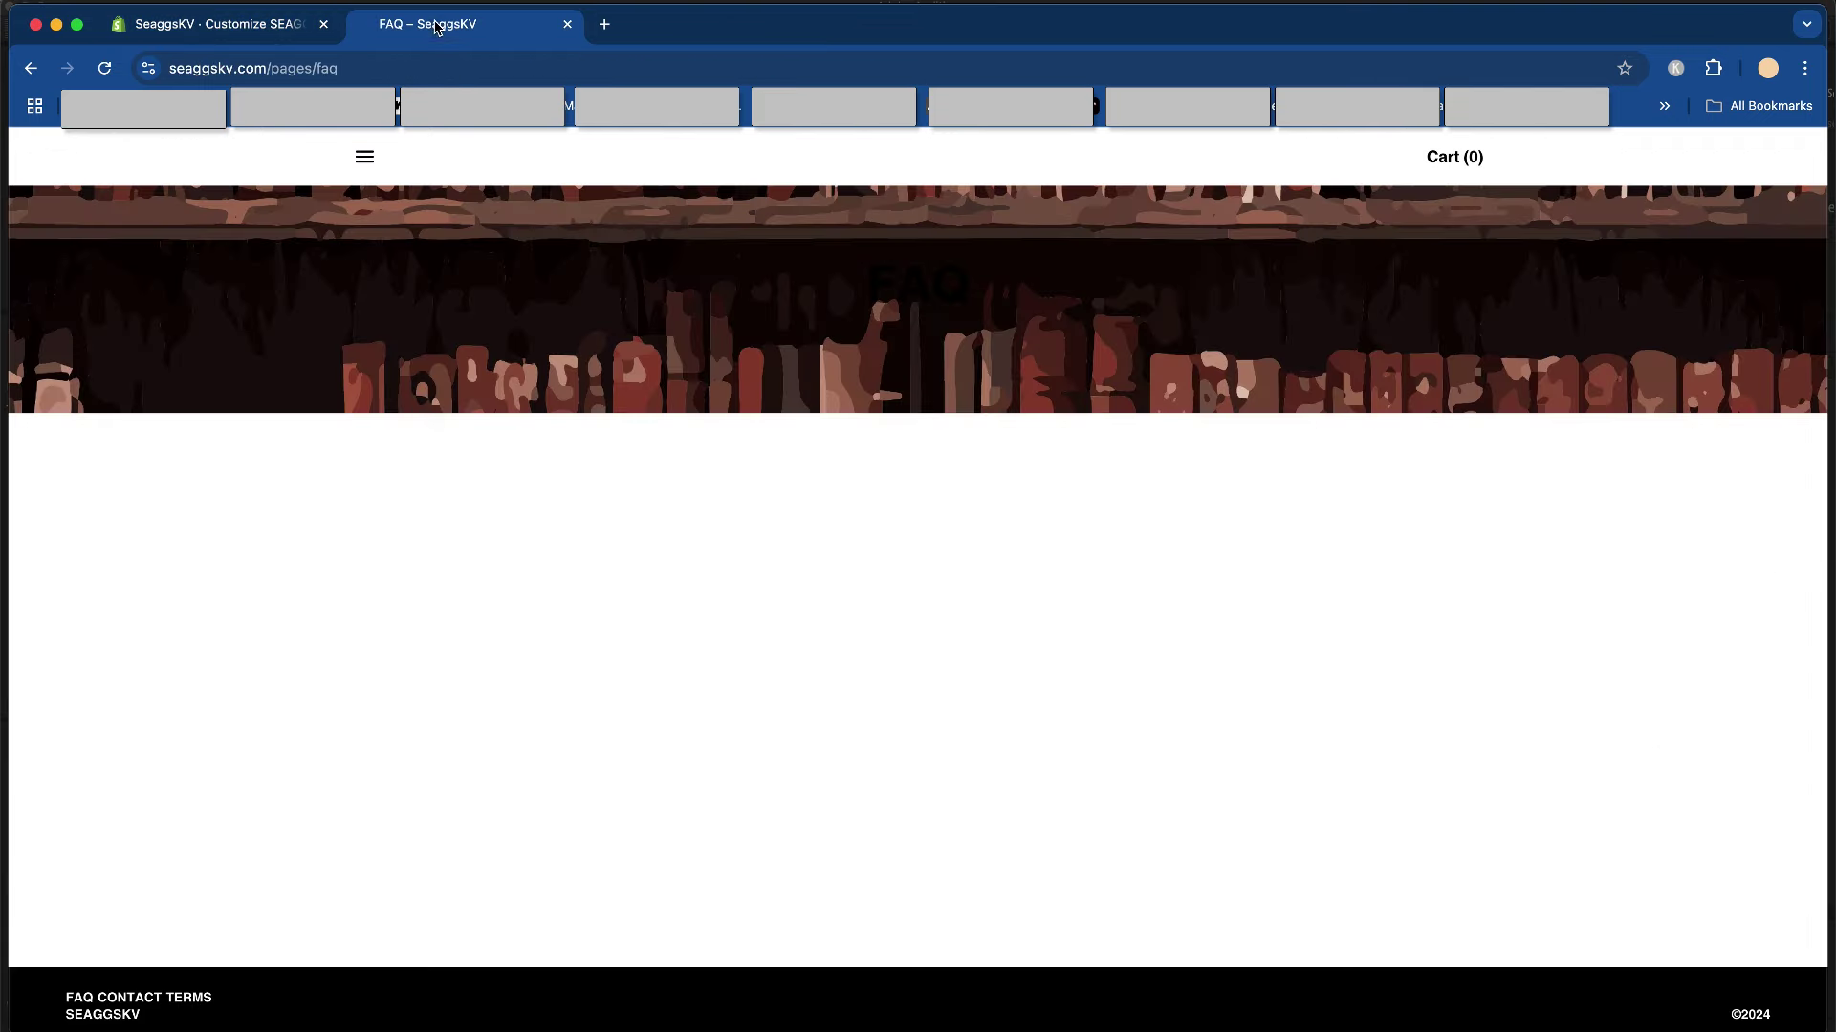
pyautogui.click(220, 24)
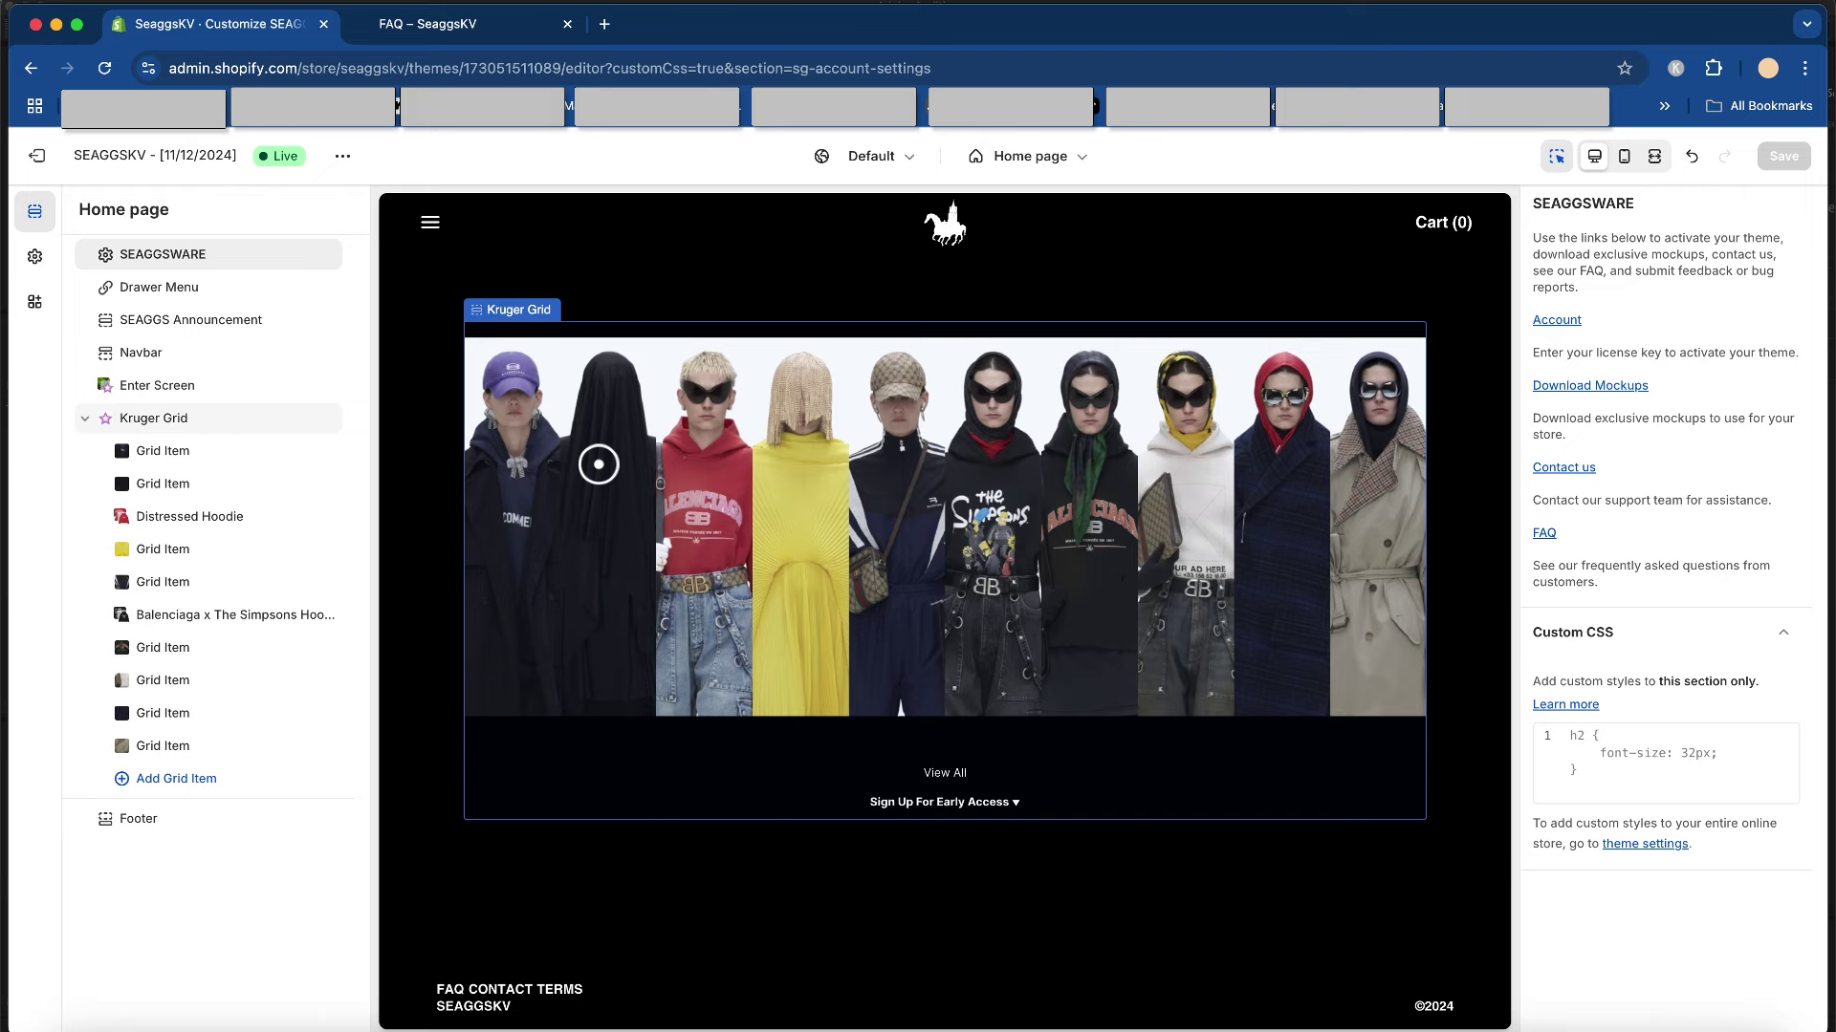